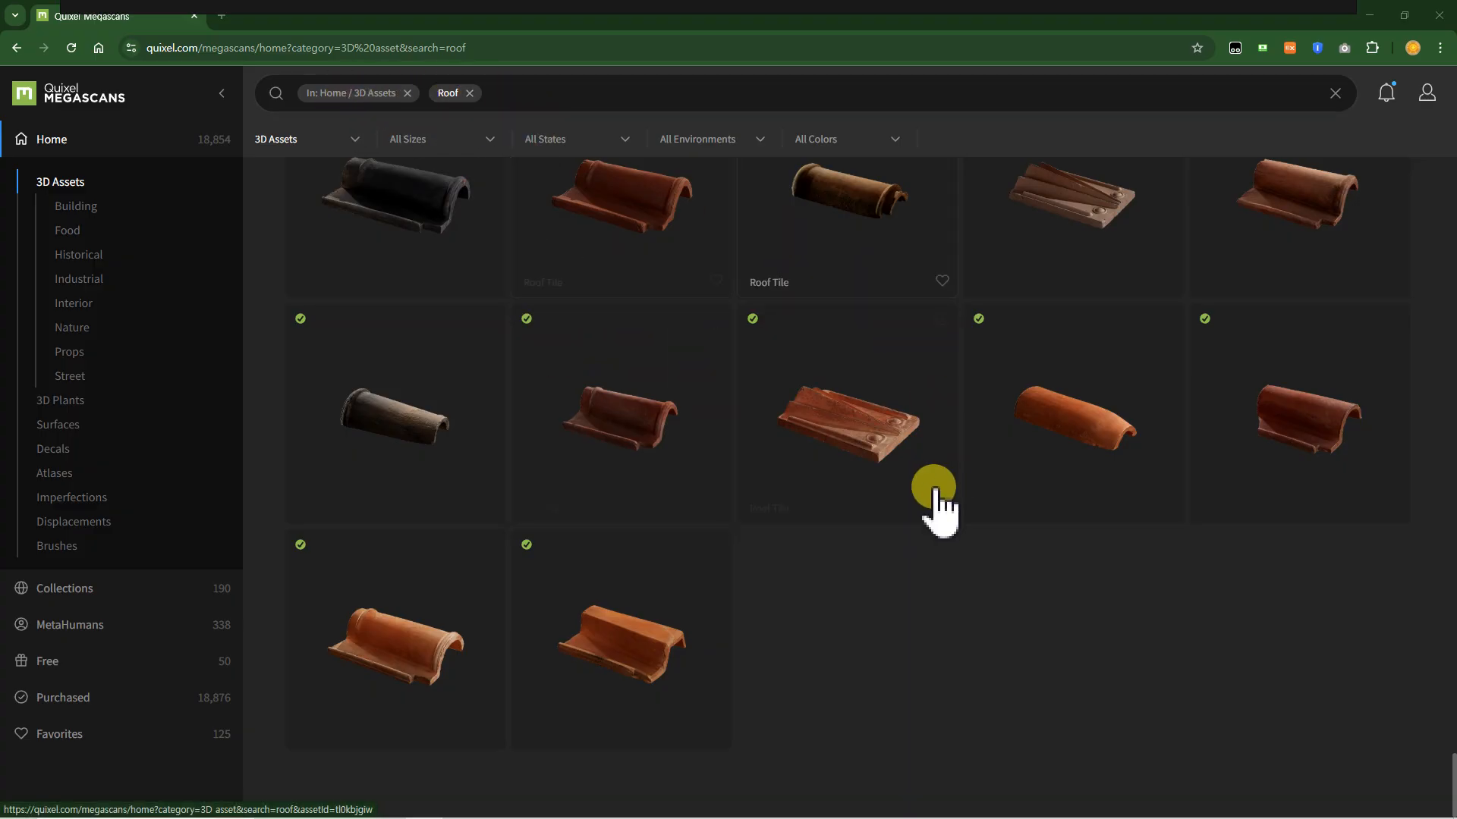
- Open the orange angular roof tile in the final row of results and set its download resolution to 2K
{"action": "scroll", "coordinate": [930, 489], "scroll_direction": "up", "scroll_amount": 3}
{"action": "scroll", "coordinate": [930, 490], "scroll_direction": "down", "scroll_amount": 3}
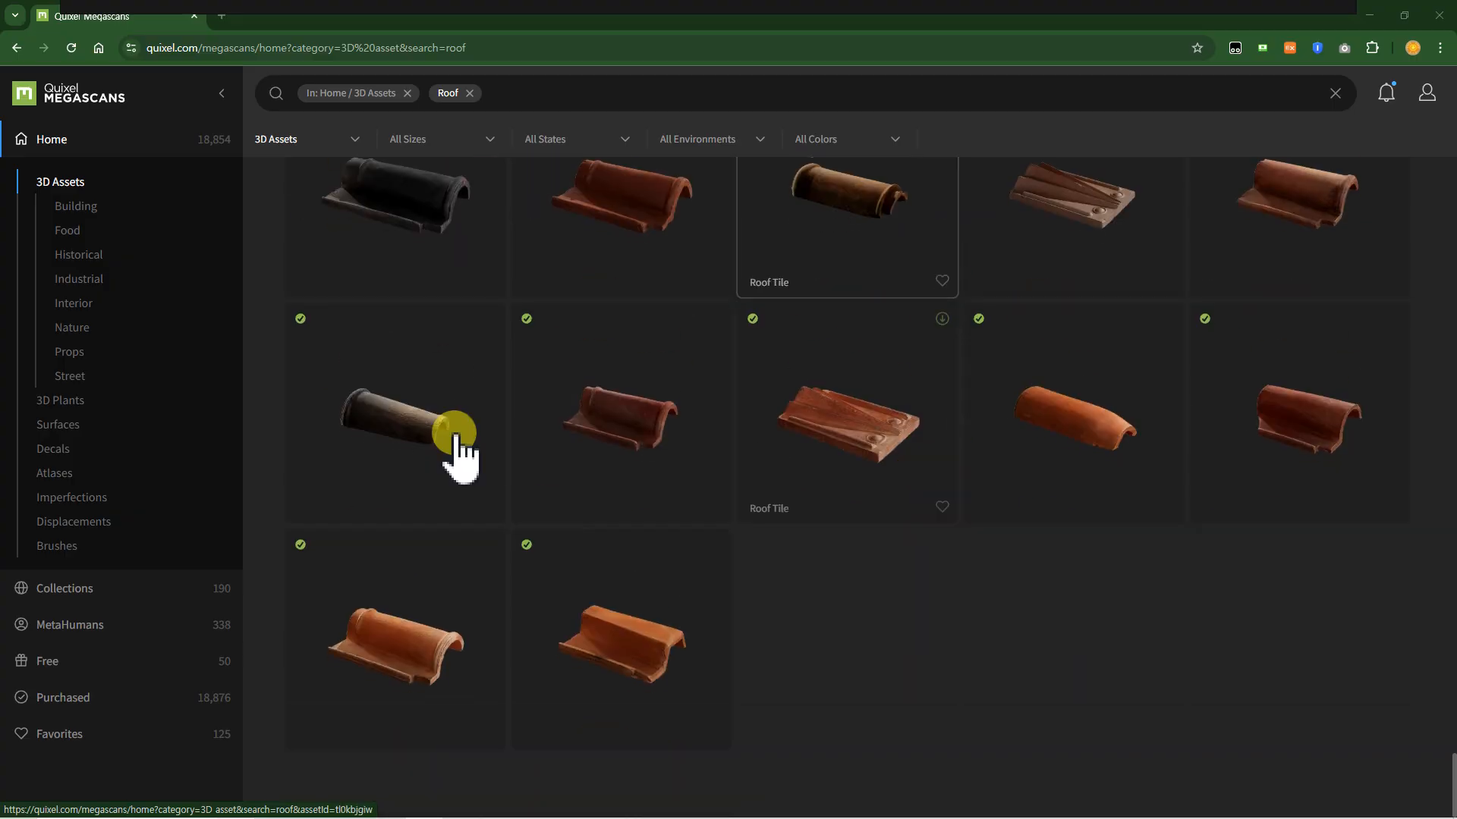
{"action": "left_click", "coordinate": [657, 663]}
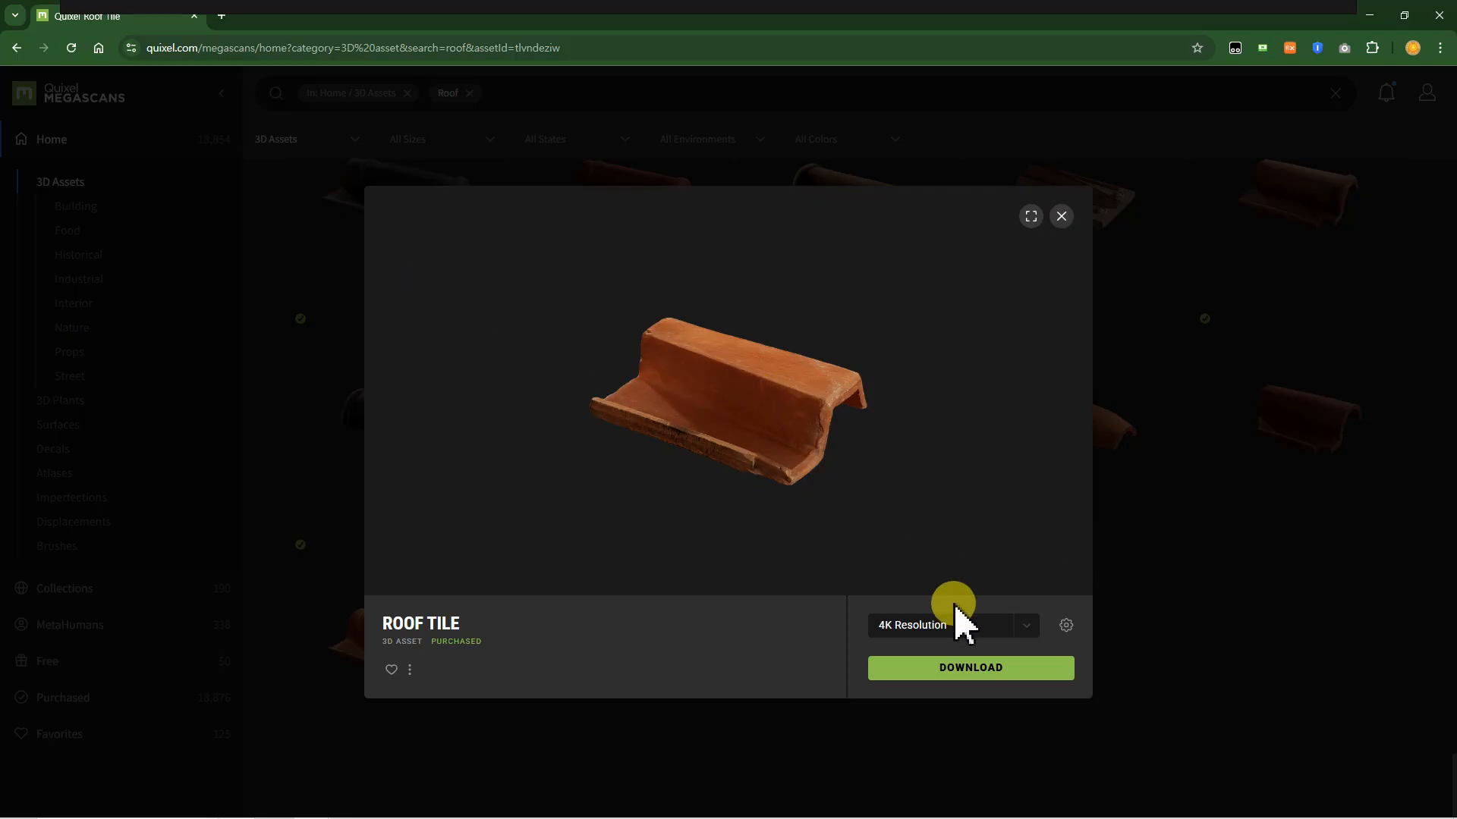
{"action": "left_click", "coordinate": [1011, 625]}
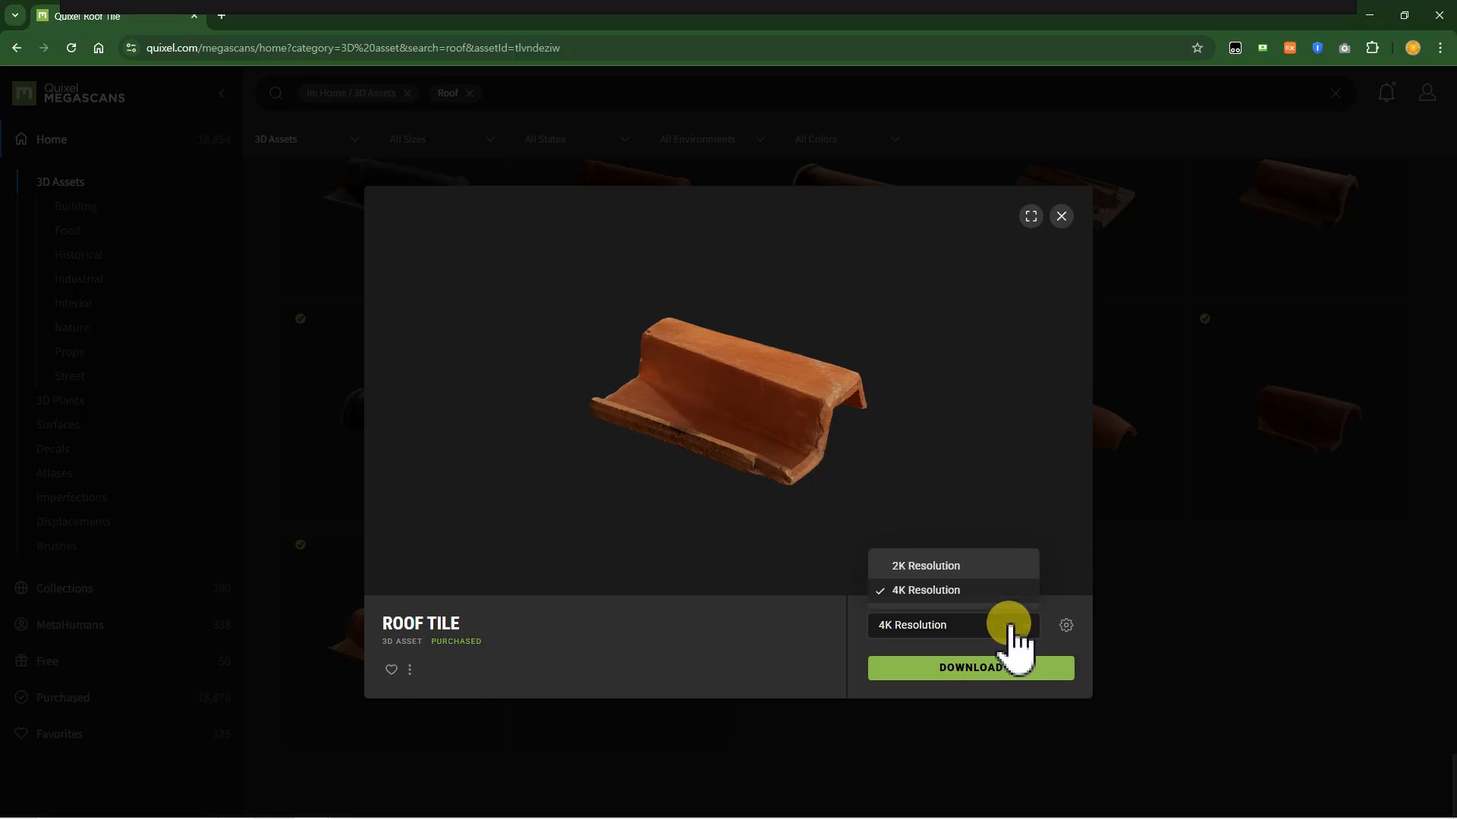
{"action": "left_click", "coordinate": [941, 566]}
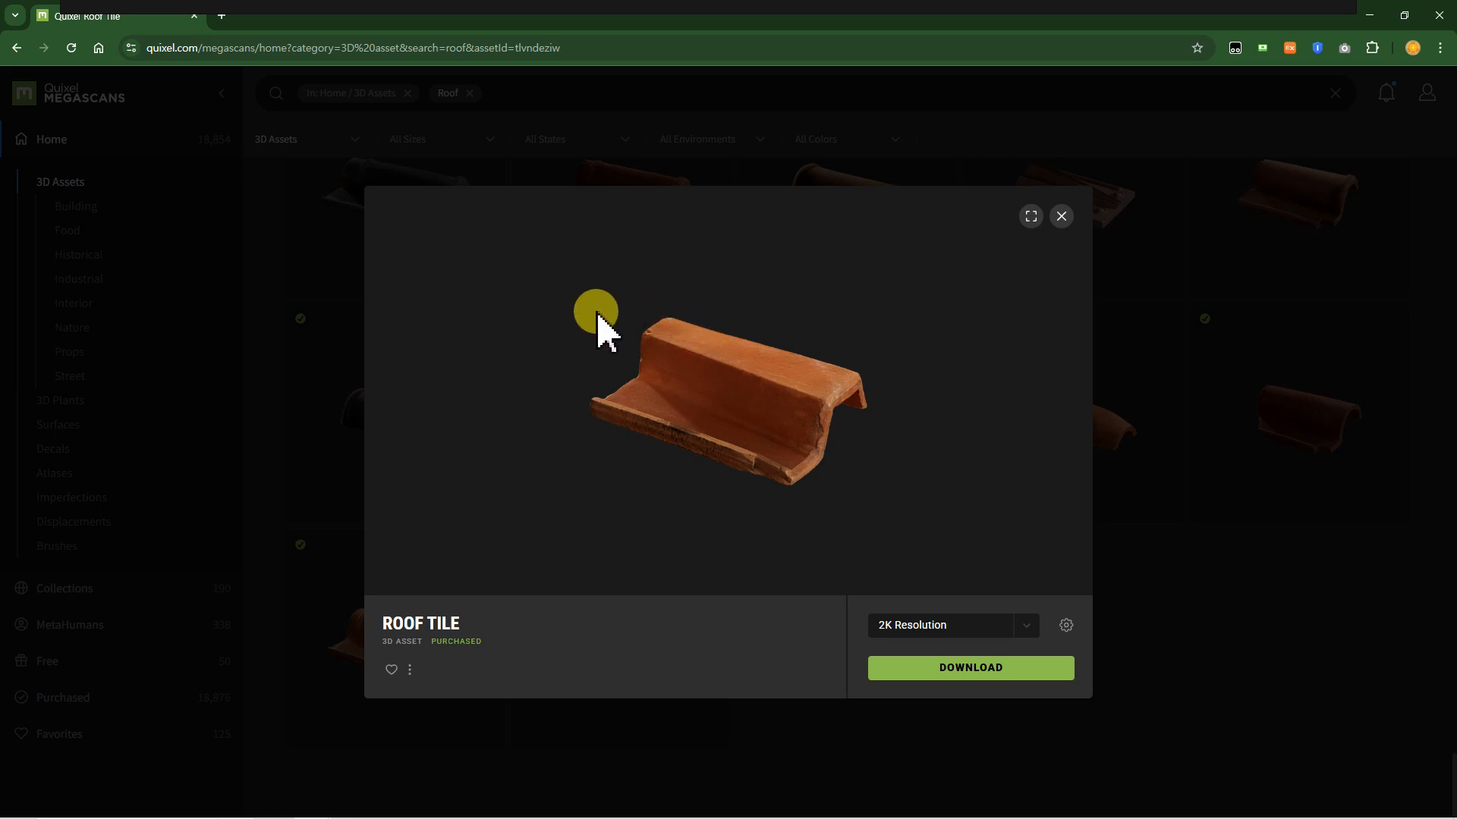
- Restrict the download settings' LODs to LOD 3 by excluding LOD 4, and return to the asset's details
{"action": "left_click", "coordinate": [1066, 625]}
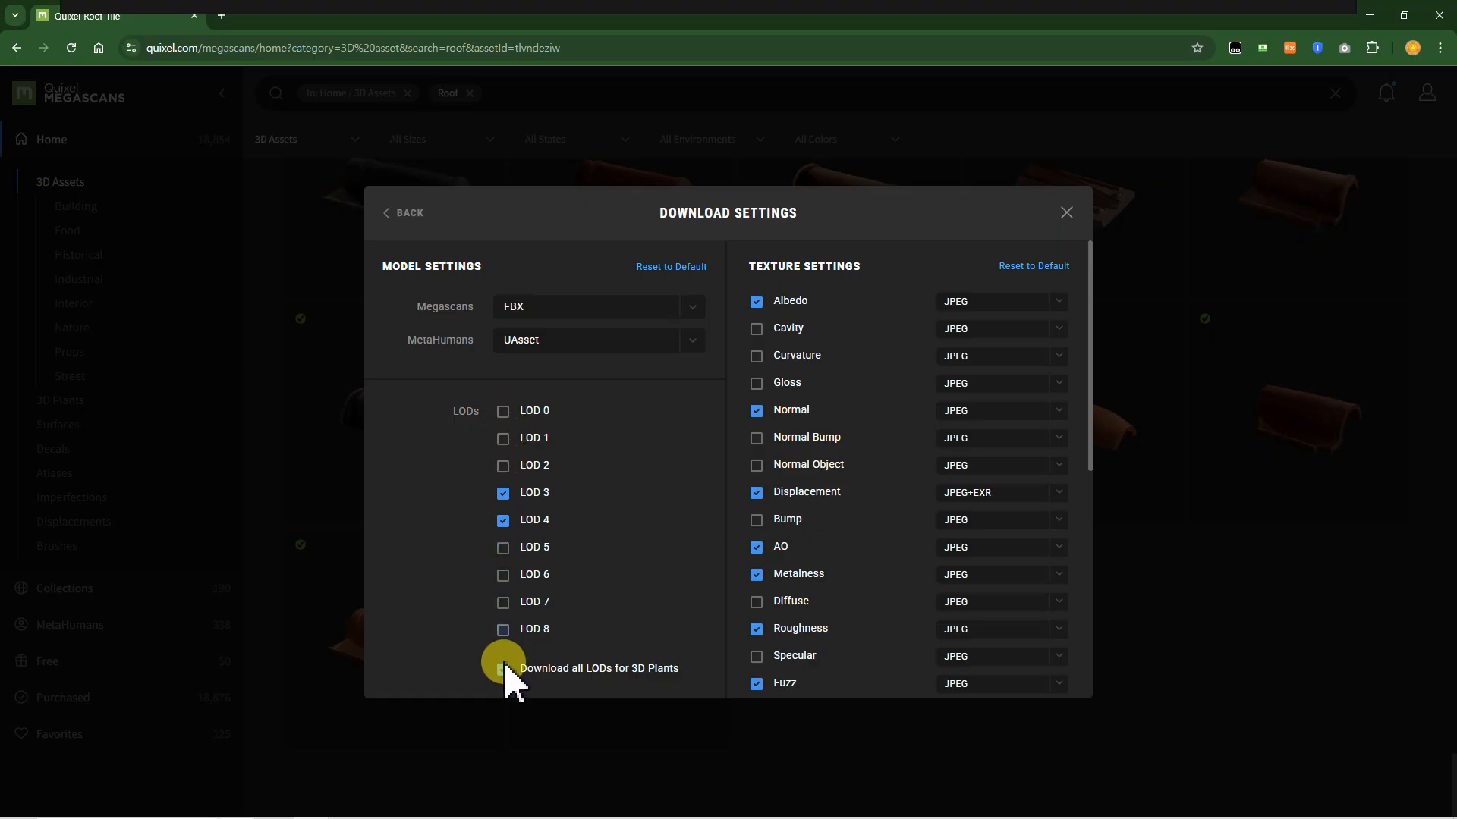
{"action": "left_click", "coordinate": [503, 521]}
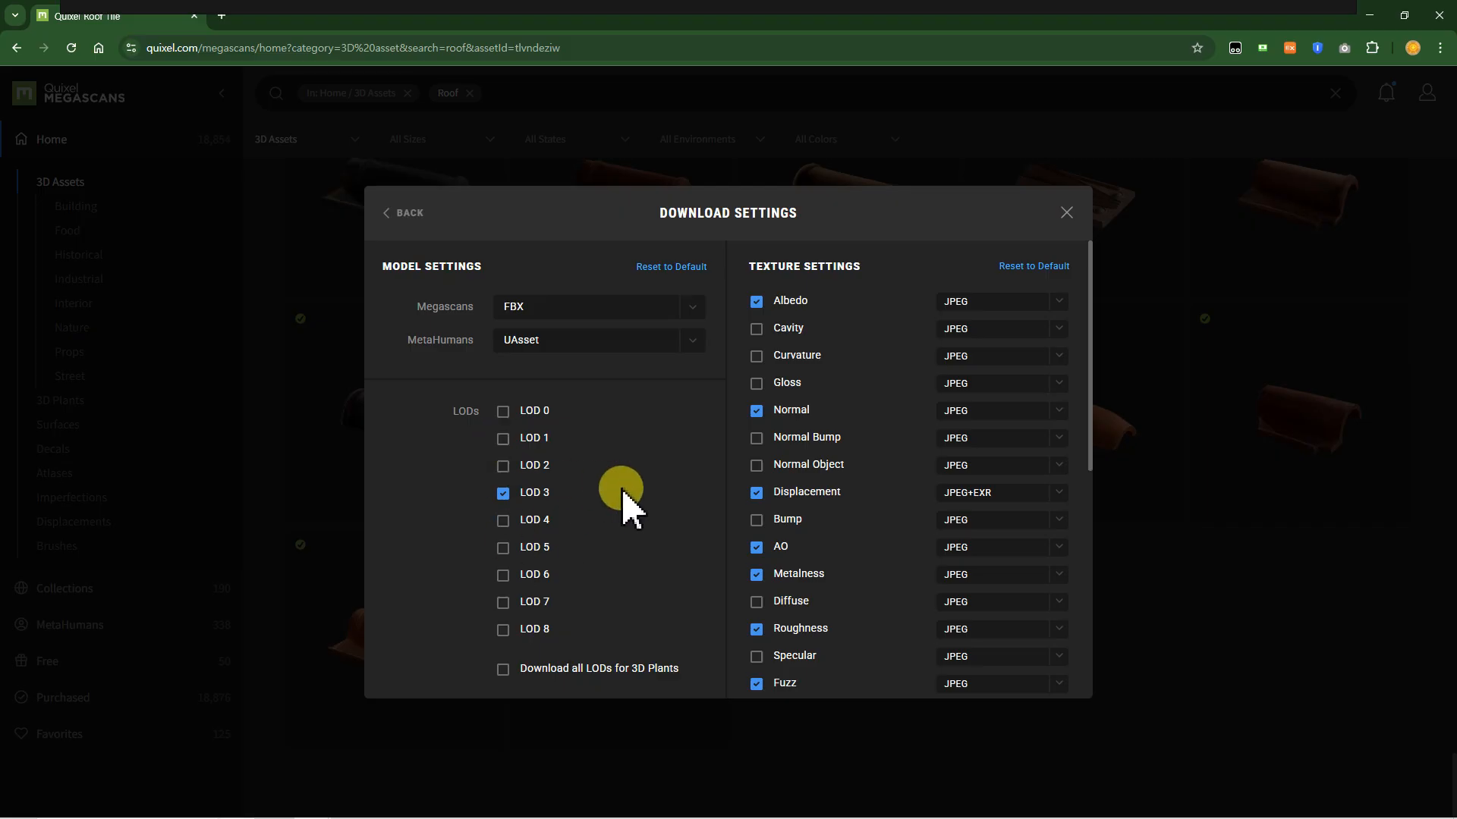
{"action": "scroll", "coordinate": [622, 493], "scroll_direction": "down", "scroll_amount": 5}
{"action": "scroll", "coordinate": [622, 493], "scroll_direction": "up", "scroll_amount": 3}
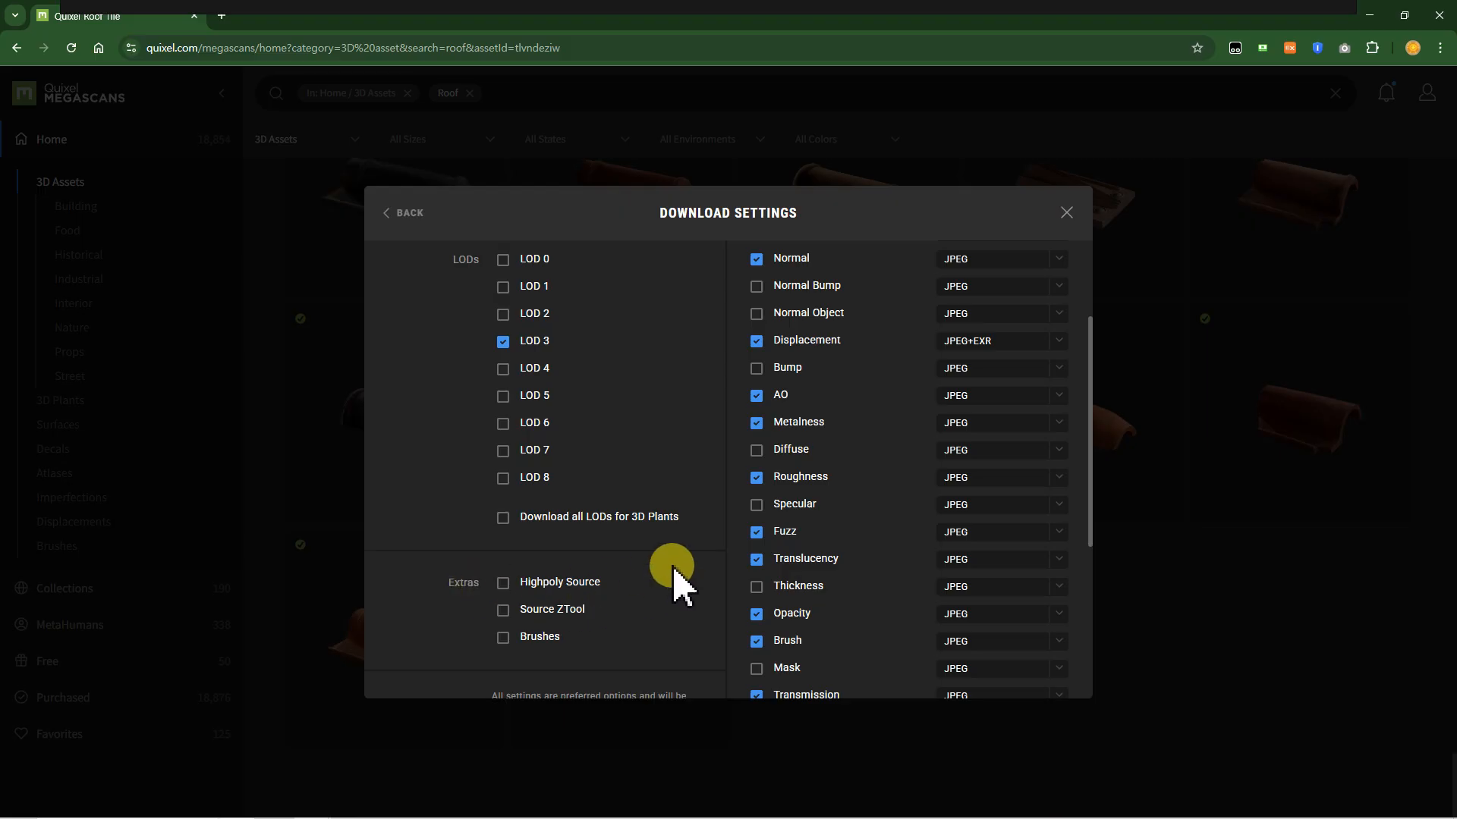
{"action": "left_click", "coordinate": [412, 218]}
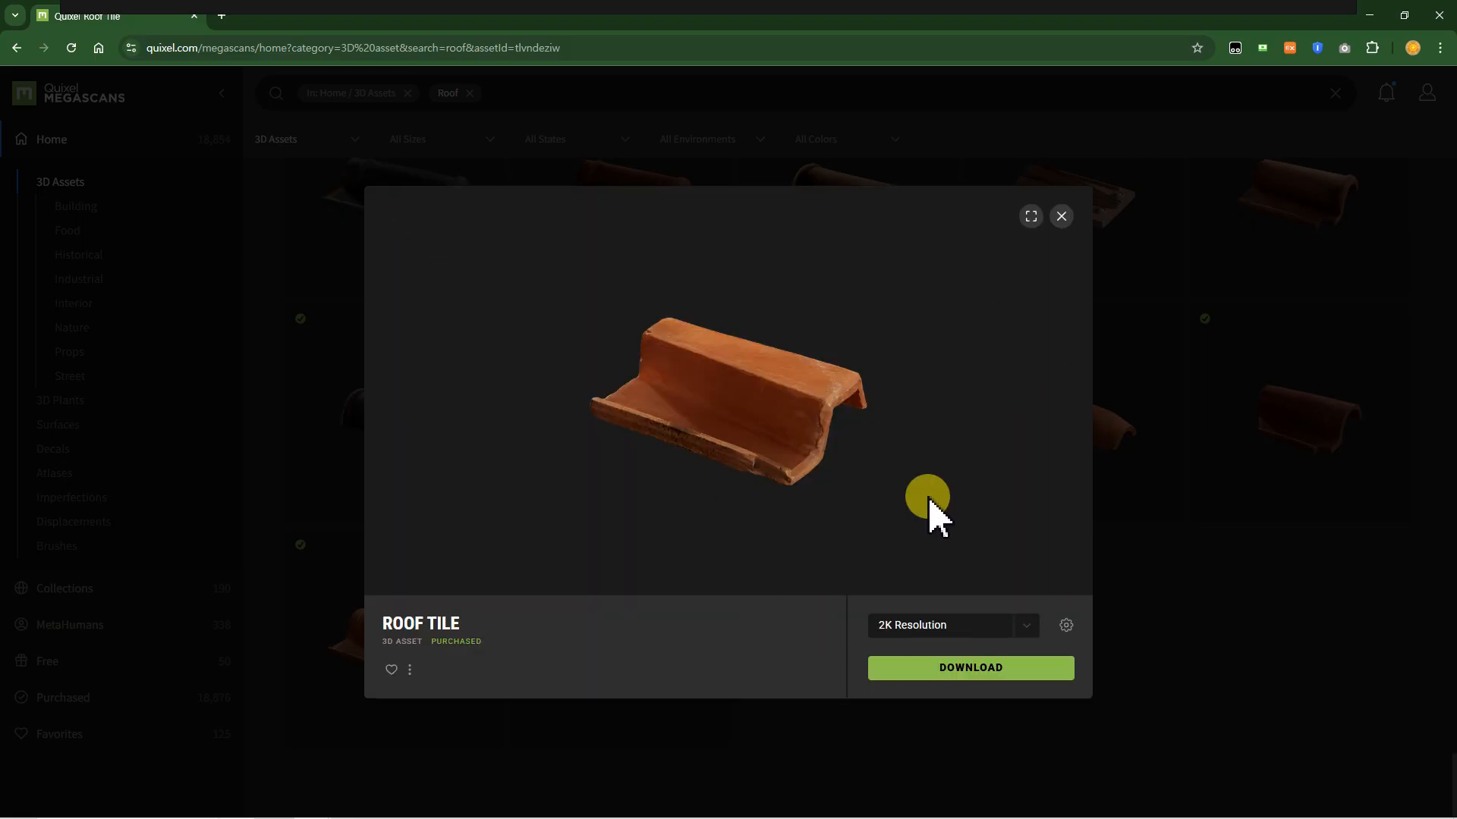
- Download the roof tile and locate its zip archive through the browser's download history, then close the browser
{"action": "left_click", "coordinate": [984, 665]}
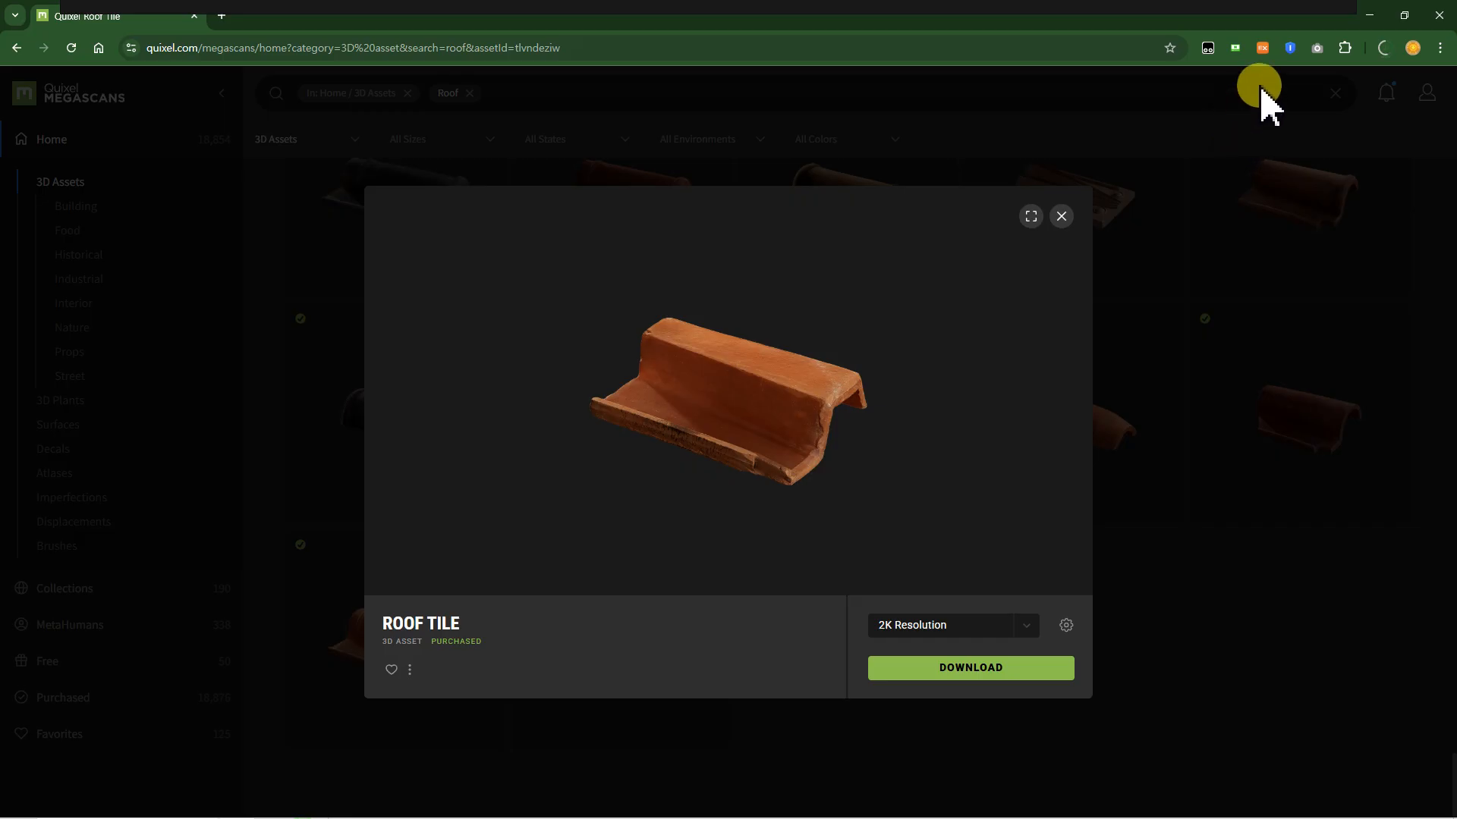
{"action": "left_click", "coordinate": [1437, 50]}
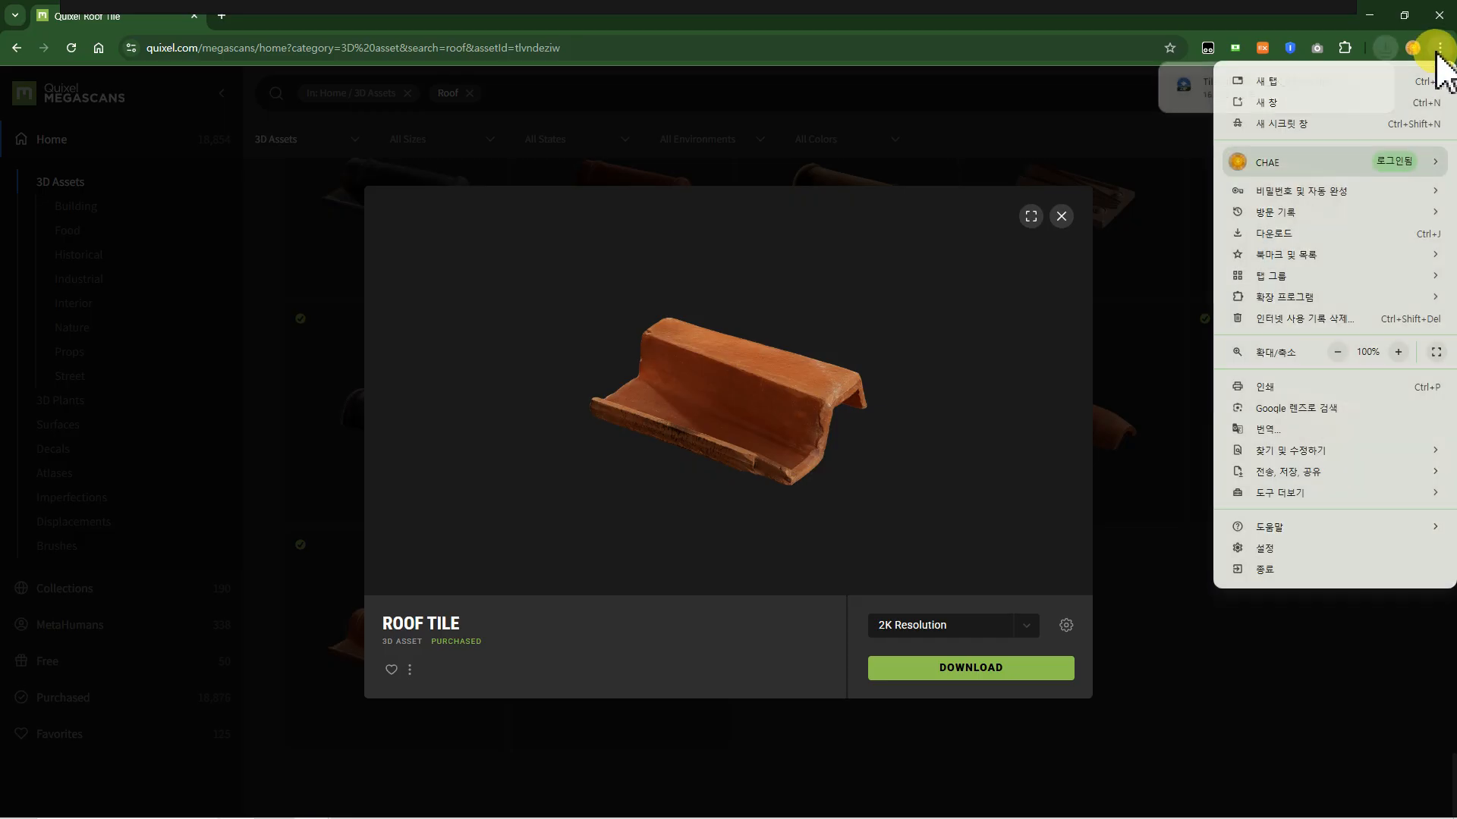
{"action": "left_click", "coordinate": [1286, 233]}
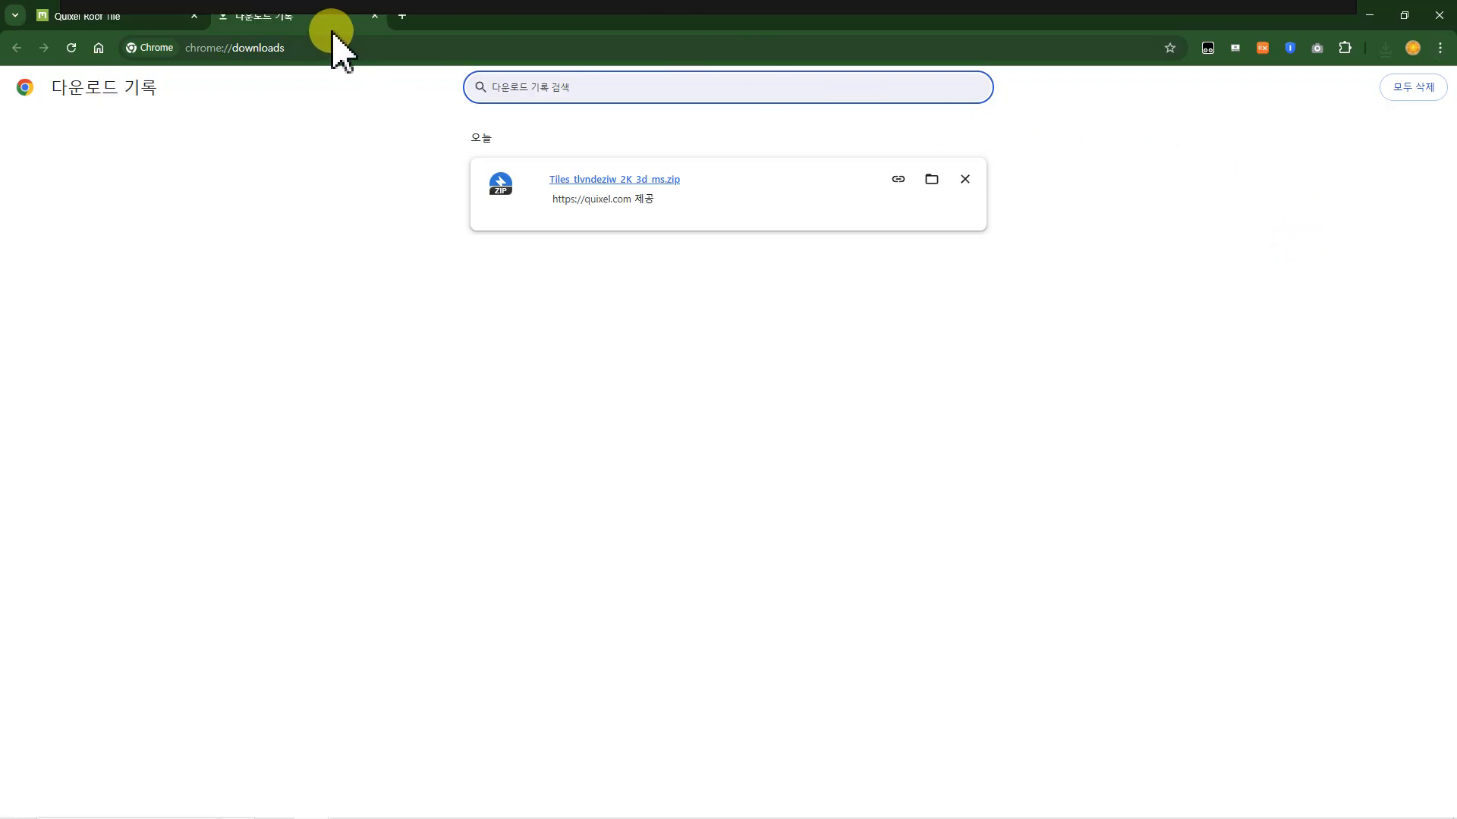
{"action": "left_click_drag", "start_coordinate": [1294, 20], "coordinate": [1224, 113]}
{"action": "left_click", "coordinate": [1222, 261]}
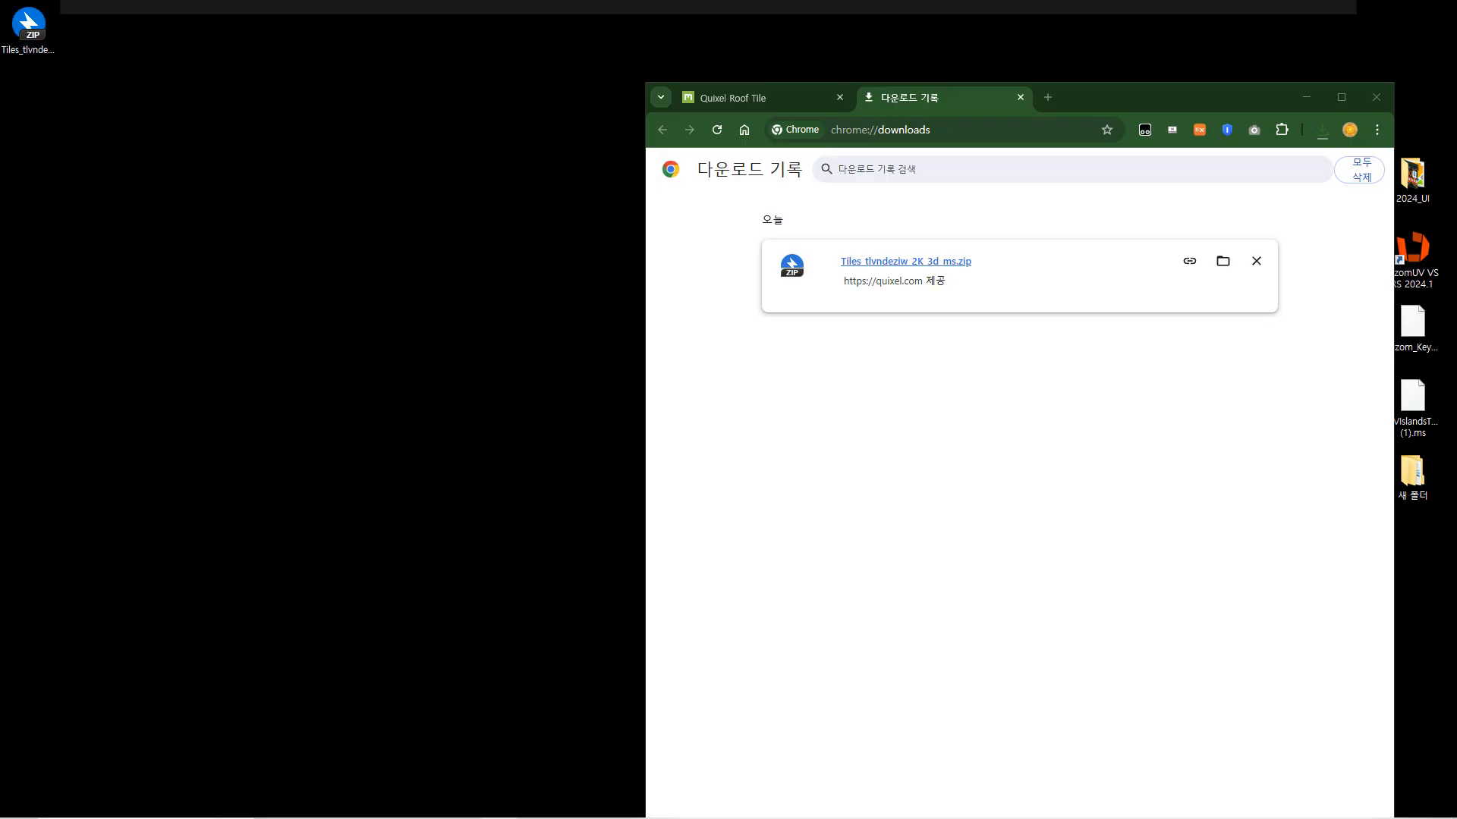
{"action": "left_click_drag", "start_coordinate": [1145, 98], "coordinate": [979, 76]}
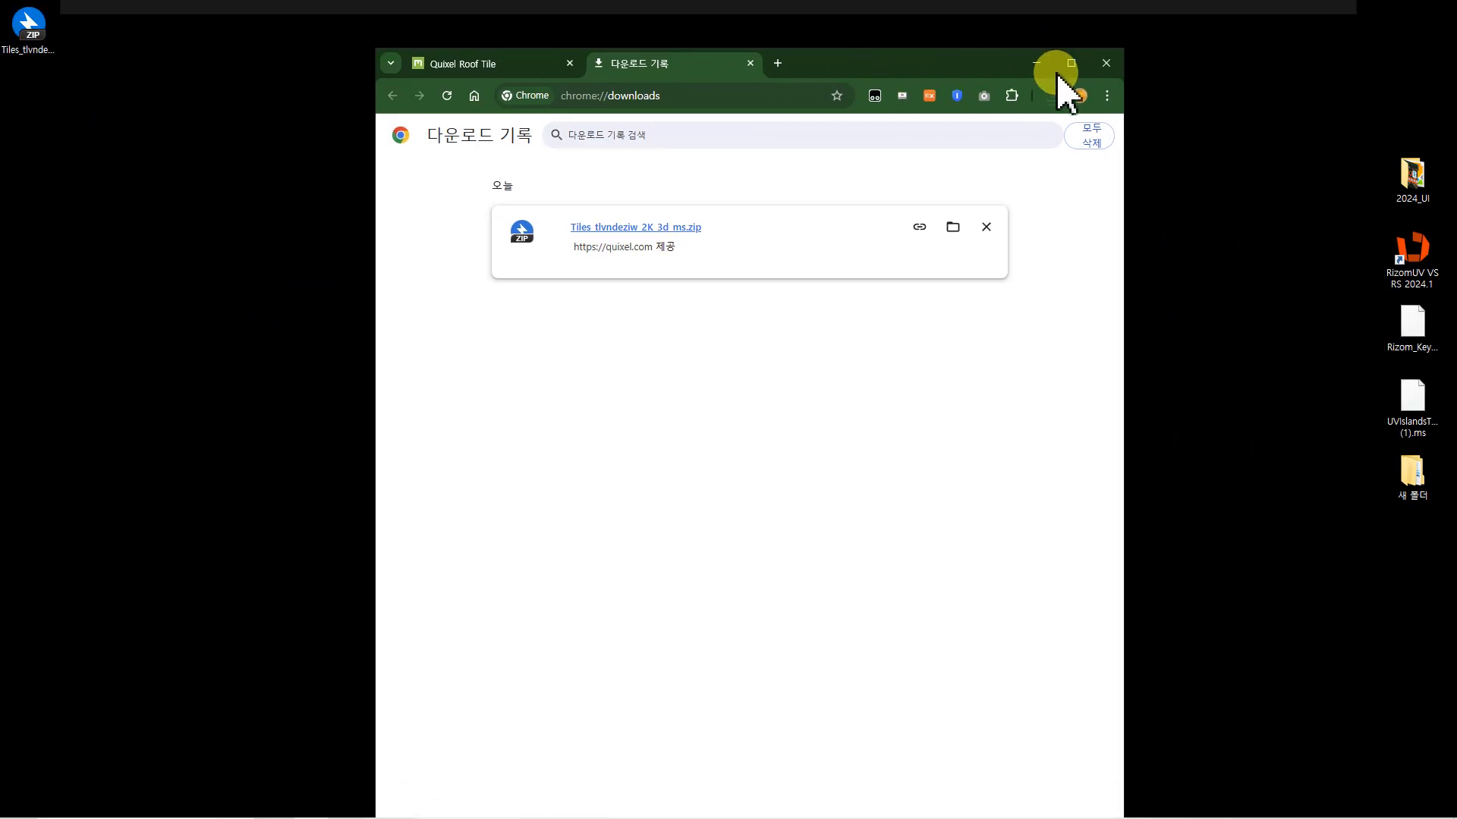
{"action": "left_click", "coordinate": [1121, 64]}
- Extract the downloaded zip into its own Tiles_tlvndeziw_2K_3d_ms folder on the desktop and permanently delete the archive
{"action": "right_click", "coordinate": [32, 30]}
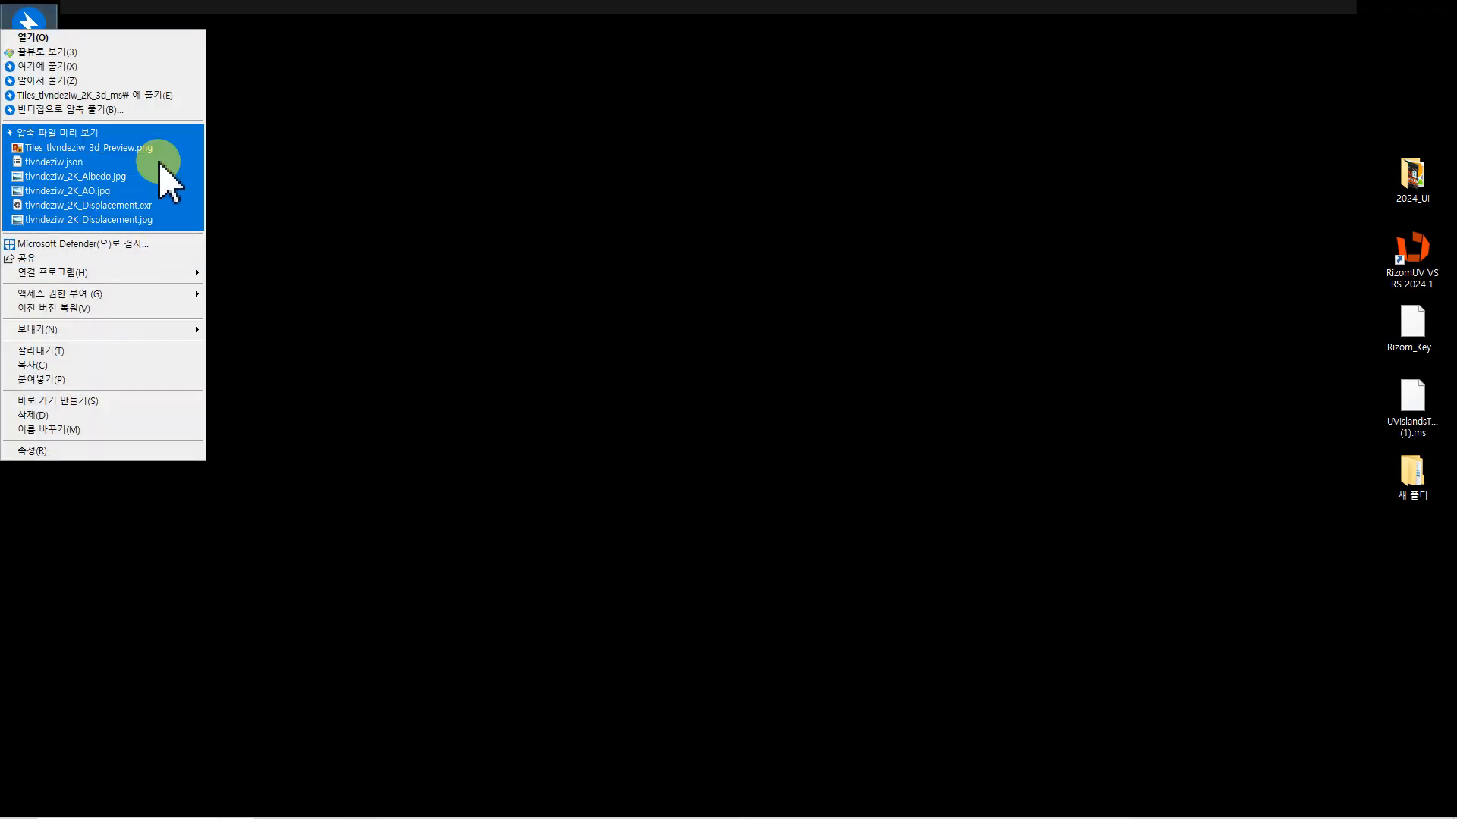
{"action": "left_click", "coordinate": [144, 96]}
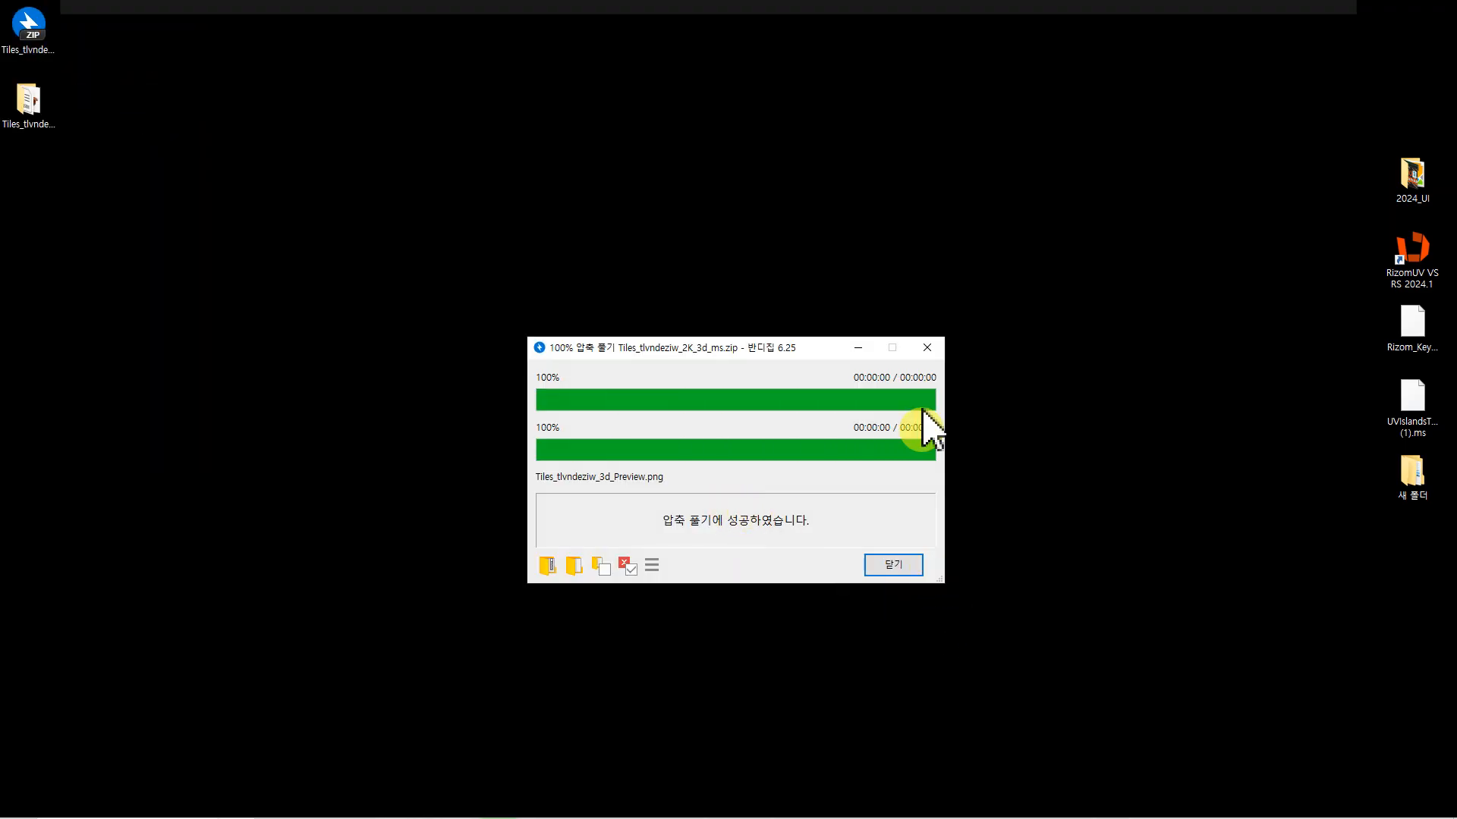
{"action": "left_click", "coordinate": [927, 347]}
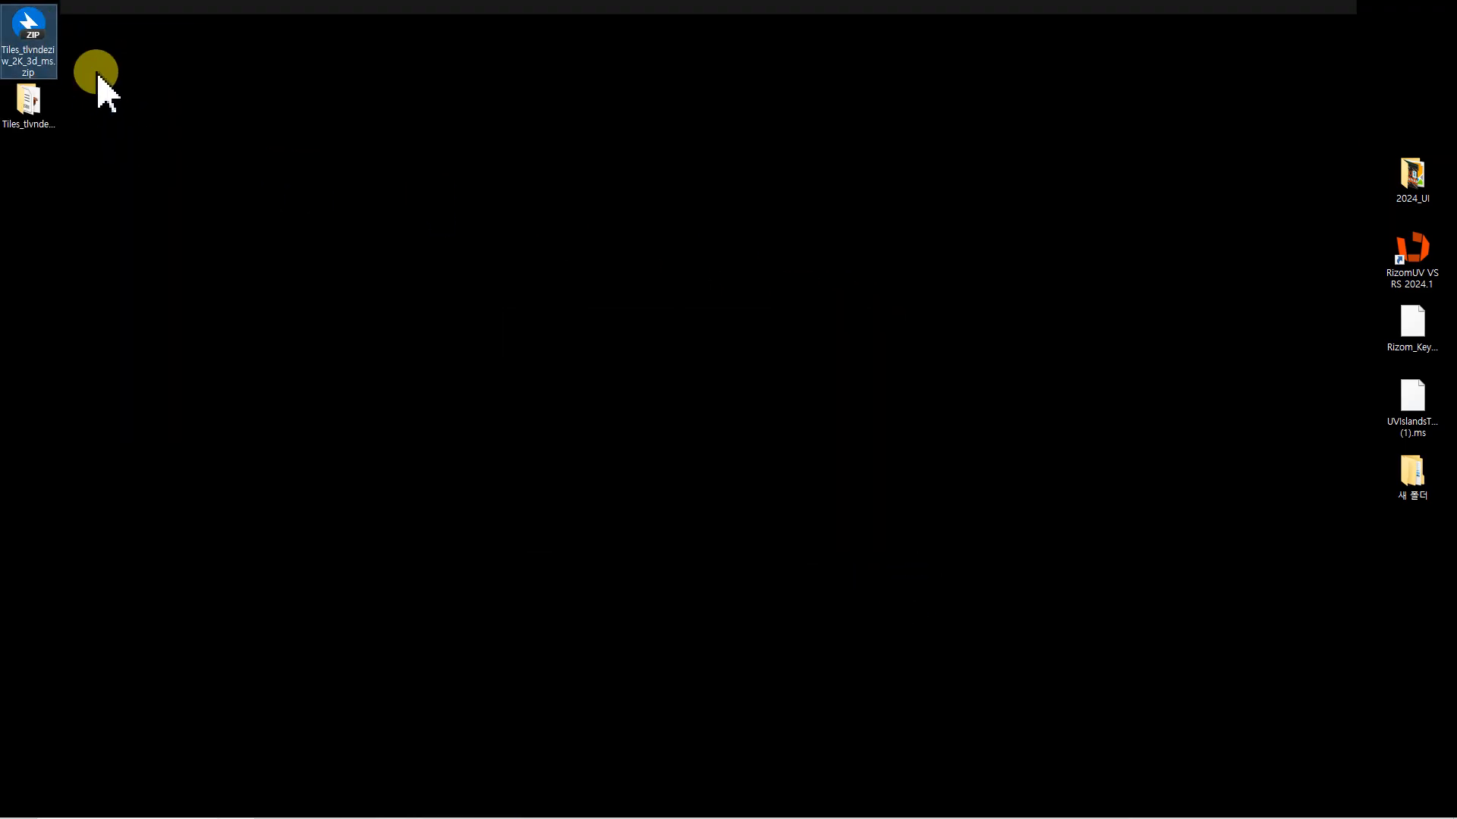
{"action": "key", "text": "shift+Delete"}
{"action": "left_click", "coordinate": [772, 477]}
- Open the extracted tile folder and permanently delete the JSON, AO, Displacement EXR and Roughness files
{"action": "left_click", "coordinate": [44, 110]}
{"action": "left_click", "coordinate": [67, 148]}
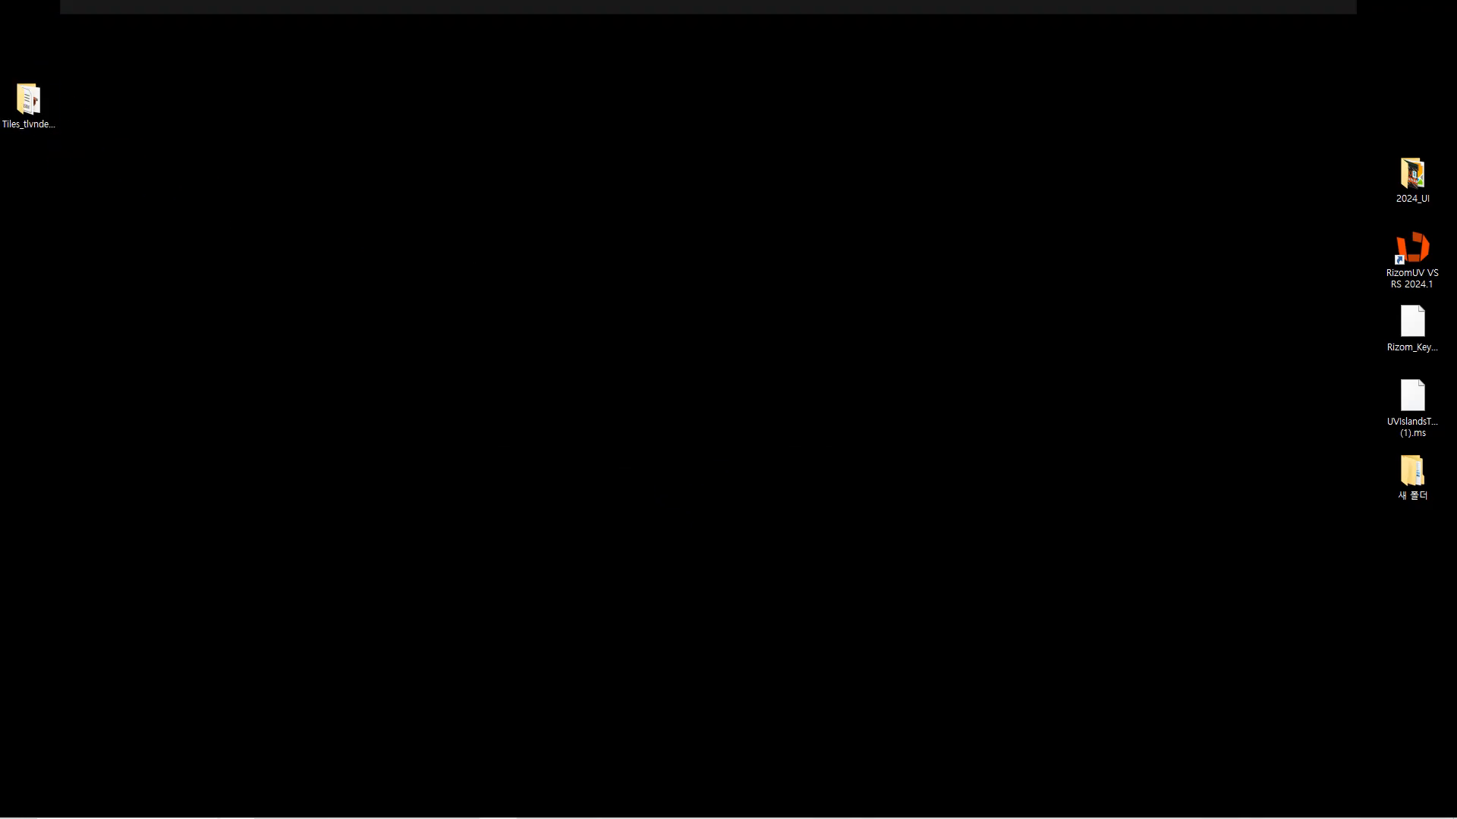
{"action": "left_click_drag", "start_coordinate": [476, 90], "coordinate": [481, 71]}
{"action": "left_click", "coordinate": [583, 203]}
{"action": "left_click", "coordinate": [562, 284], "text": "ctrl"}
{"action": "left_click", "coordinate": [488, 294], "text": "ctrl"}
{"action": "left_click", "coordinate": [557, 368], "text": "ctrl"}
{"action": "key", "text": "shift+Delete"}
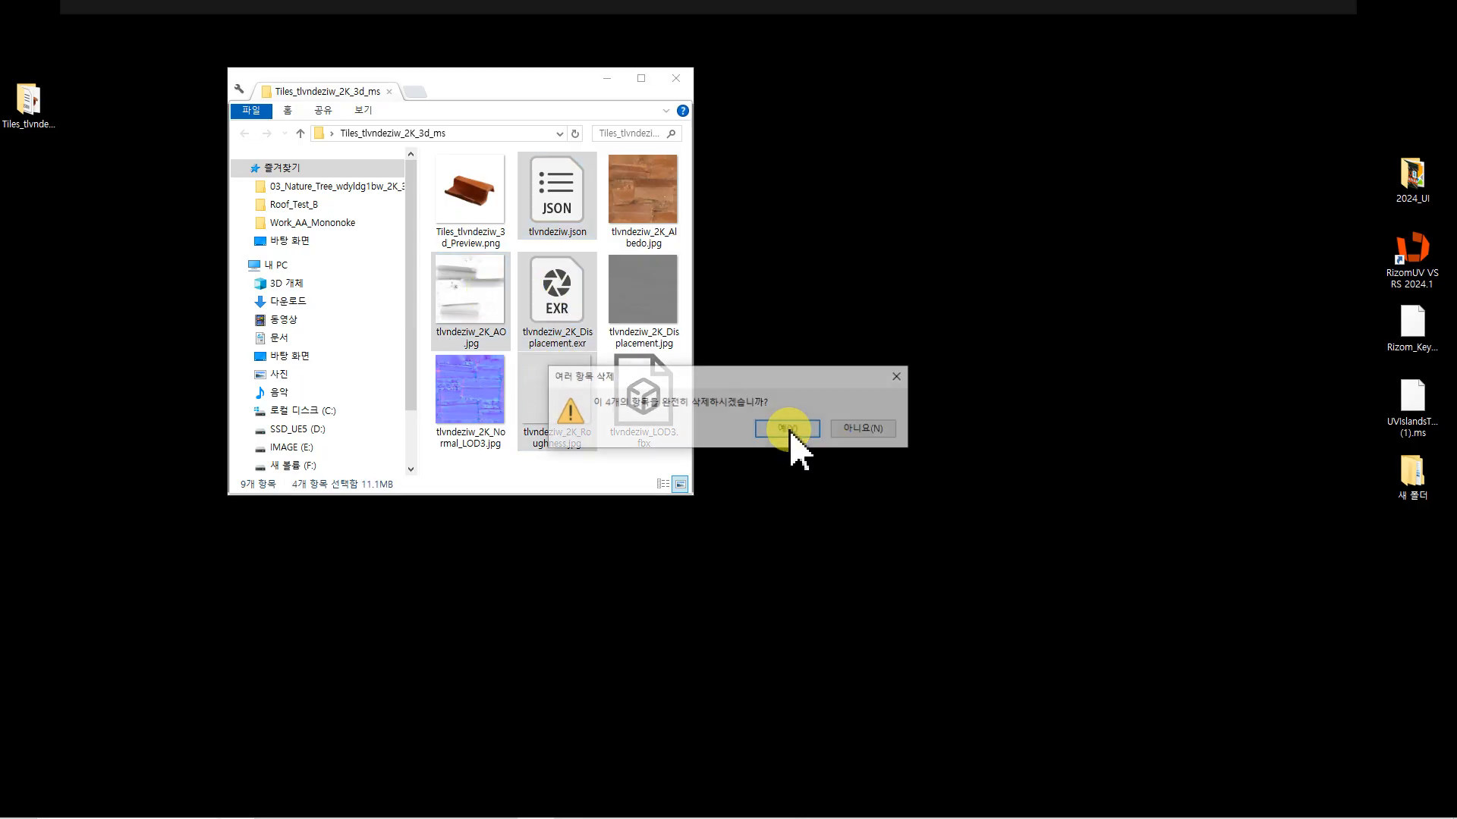
{"action": "left_click", "coordinate": [787, 429]}
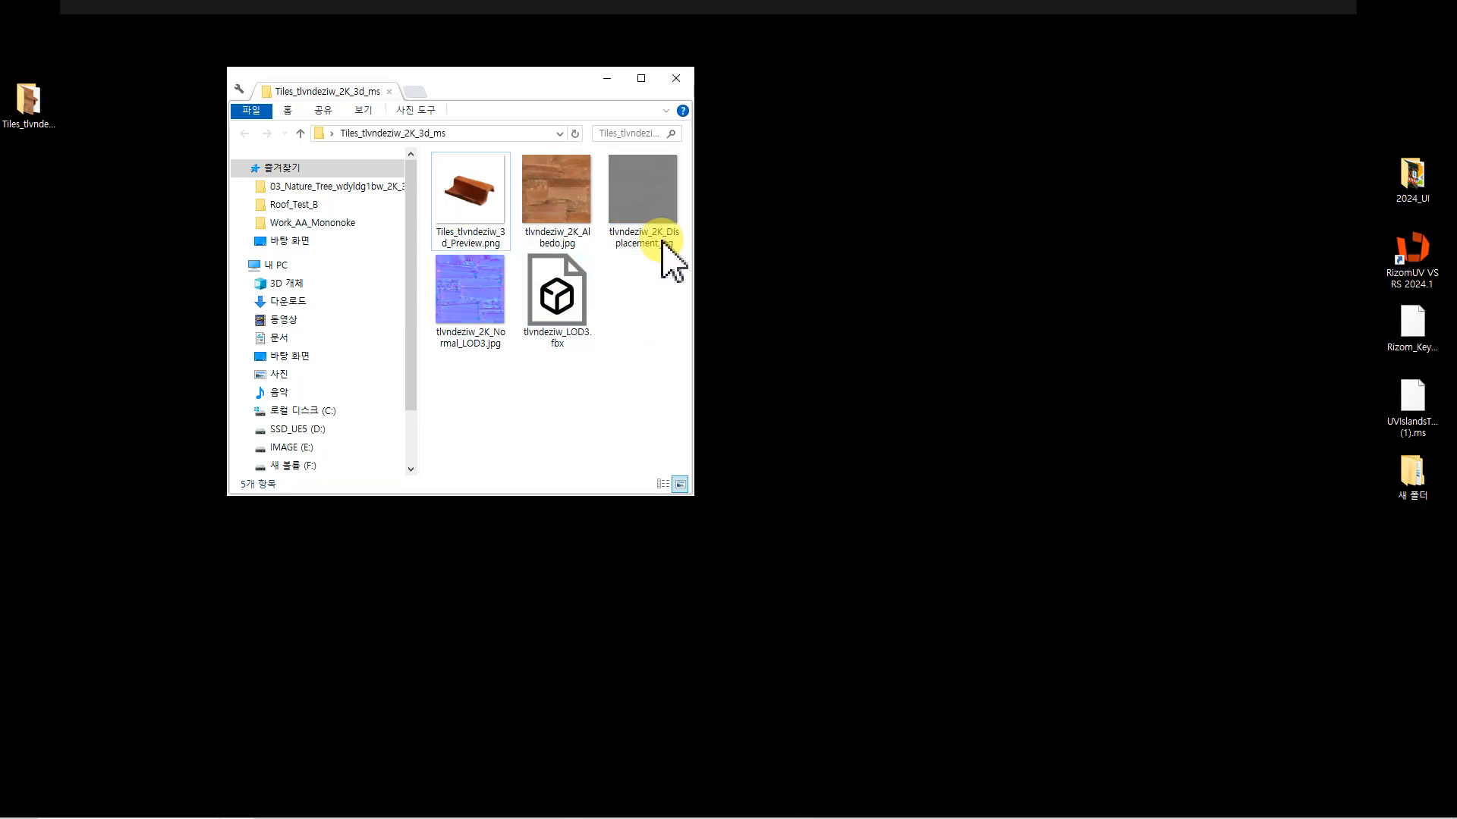
- Permanently delete the Displacement JPG and rename the LOD3 FBX file to LP.fbx
{"action": "left_click", "coordinate": [652, 220]}
{"action": "key", "text": "shift+Delete"}
{"action": "left_click", "coordinate": [788, 478]}
{"action": "left_click", "coordinate": [480, 314]}
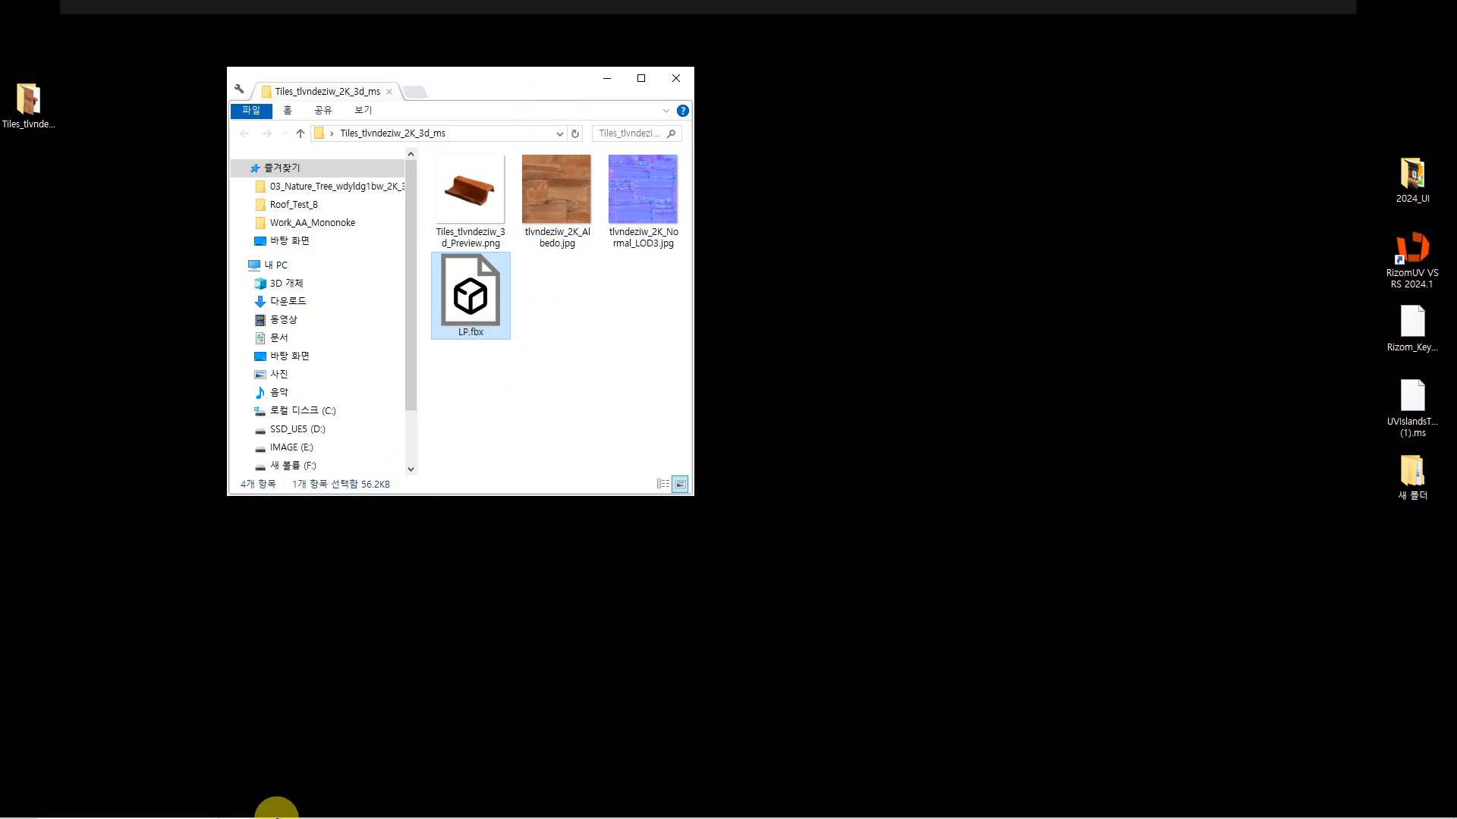
- Switch to 3ds Max and import LP.fbx from the tile folder into the empty scene
{"action": "left_click", "coordinate": [607, 78]}
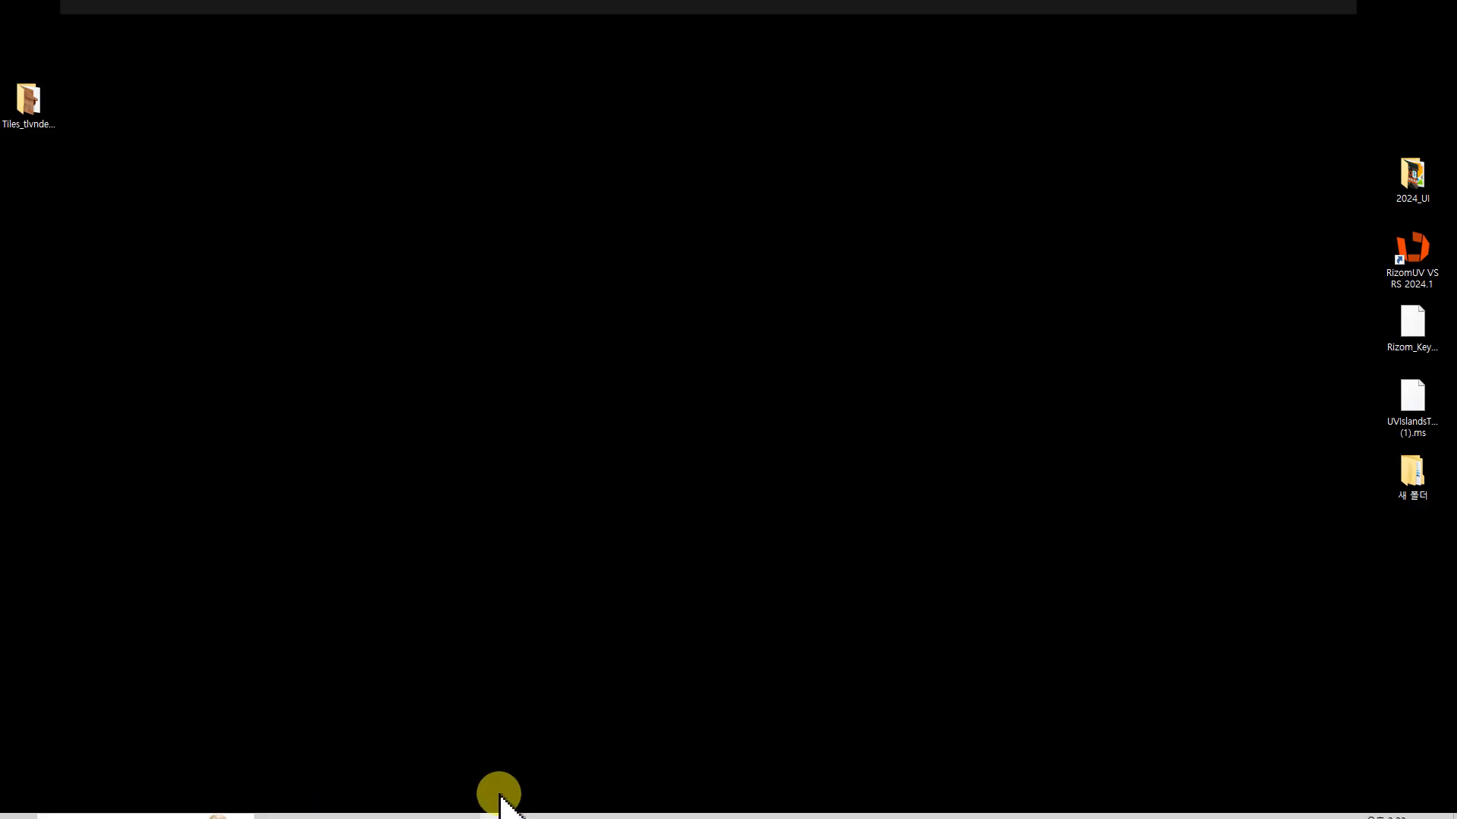
{"action": "left_click", "coordinate": [462, 802]}
{"action": "left_click_drag", "start_coordinate": [389, 261], "coordinate": [1014, 158]}
{"action": "left_click", "coordinate": [1018, 416]}
{"action": "left_click_drag", "start_coordinate": [960, 372], "coordinate": [455, 440]}
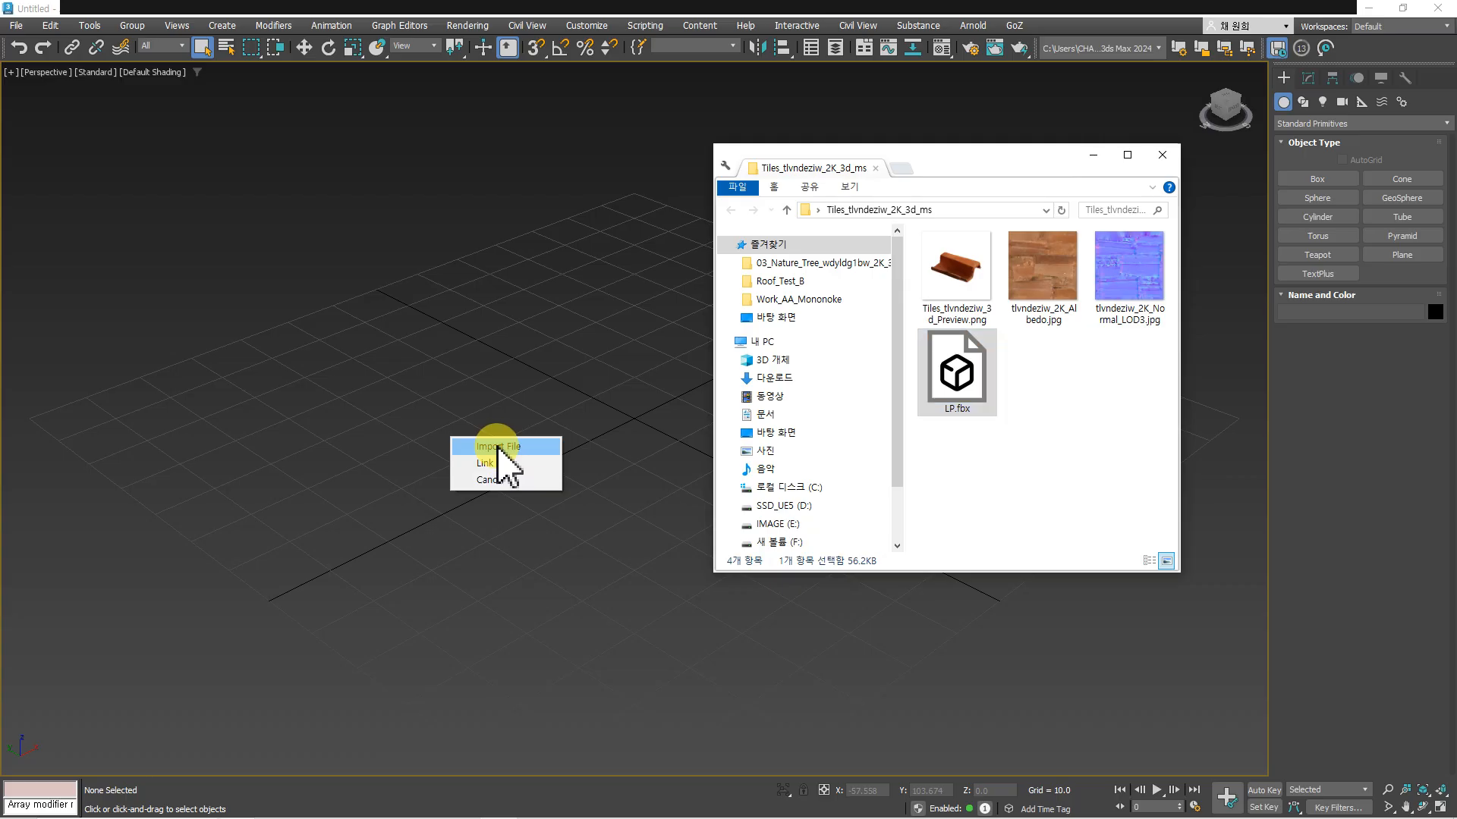
{"action": "left_click", "coordinate": [498, 448]}
{"action": "scroll", "coordinate": [776, 490], "scroll_direction": "down", "scroll_amount": 8}
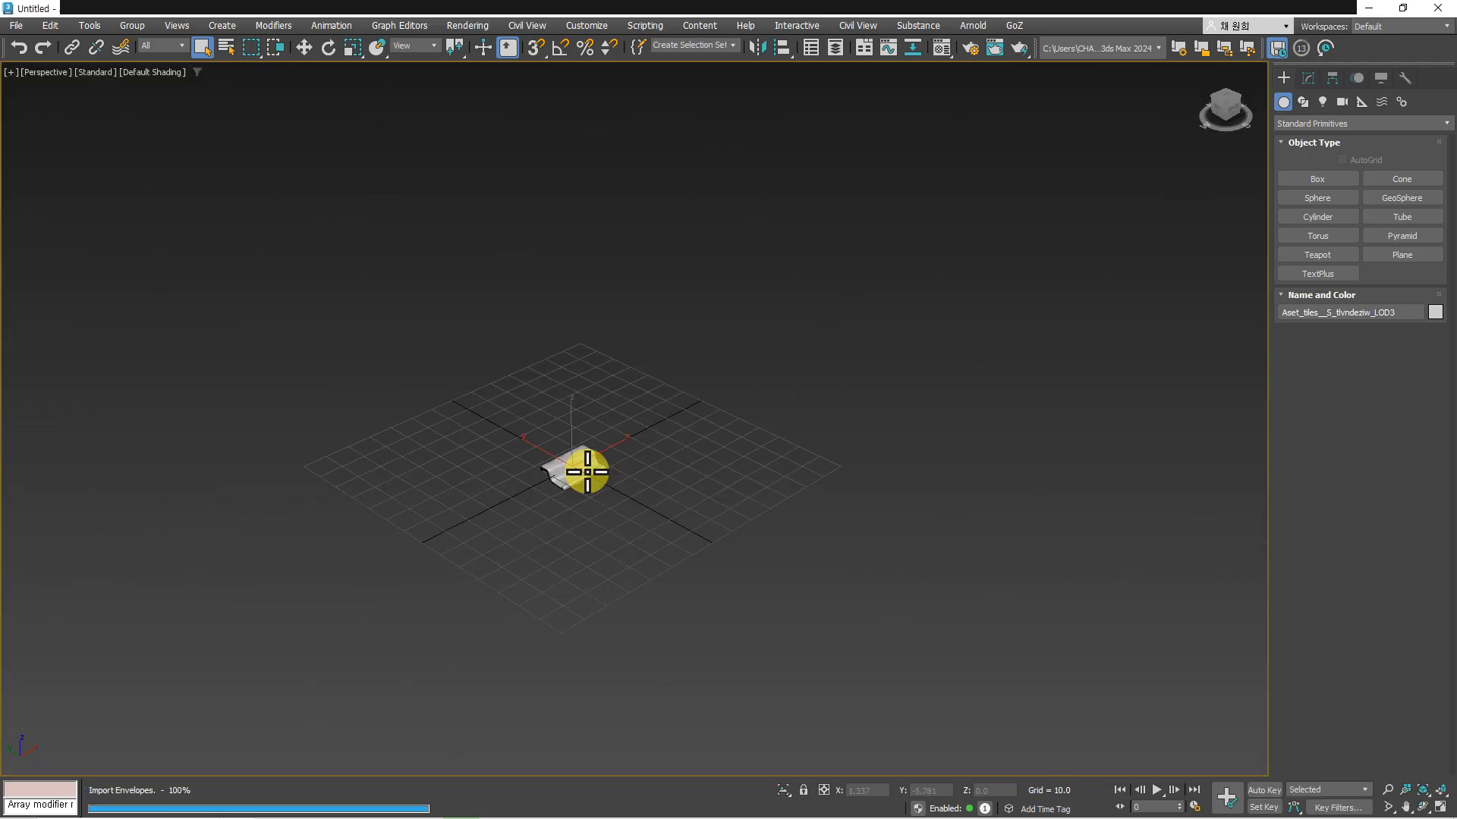
- Rotate the imported roof tile to -90° about Z in the top view and return to a perspective view of it
{"action": "key", "text": "t"}
{"action": "key", "text": "z"}
{"action": "scroll", "coordinate": [592, 486], "scroll_direction": "down", "scroll_amount": 4}
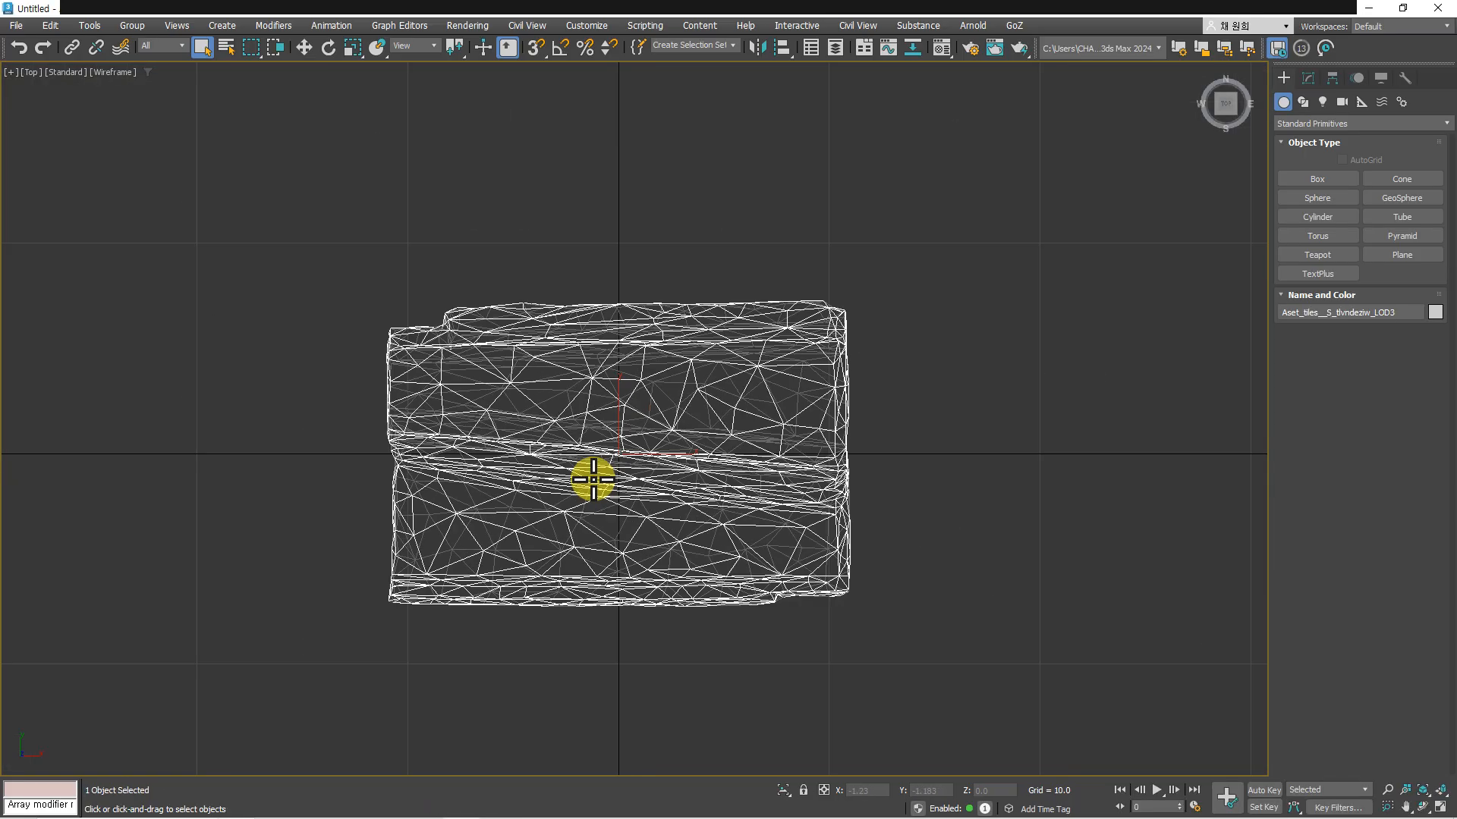
{"action": "key", "text": "F3"}
{"action": "key", "text": "e"}
{"action": "left_click_drag", "start_coordinate": [663, 417], "coordinate": [677, 500]}
{"action": "scroll", "coordinate": [630, 467], "scroll_direction": "down", "scroll_amount": 3}
{"action": "middle_click_drag", "start_coordinate": [641, 458], "coordinate": [525, 413]}
{"action": "scroll", "coordinate": [462, 433], "scroll_direction": "down", "scroll_amount": 3}
{"action": "key", "text": "p"}
{"action": "key", "text": "z"}
{"action": "scroll", "coordinate": [562, 461], "scroll_direction": "down", "scroll_amount": 2}
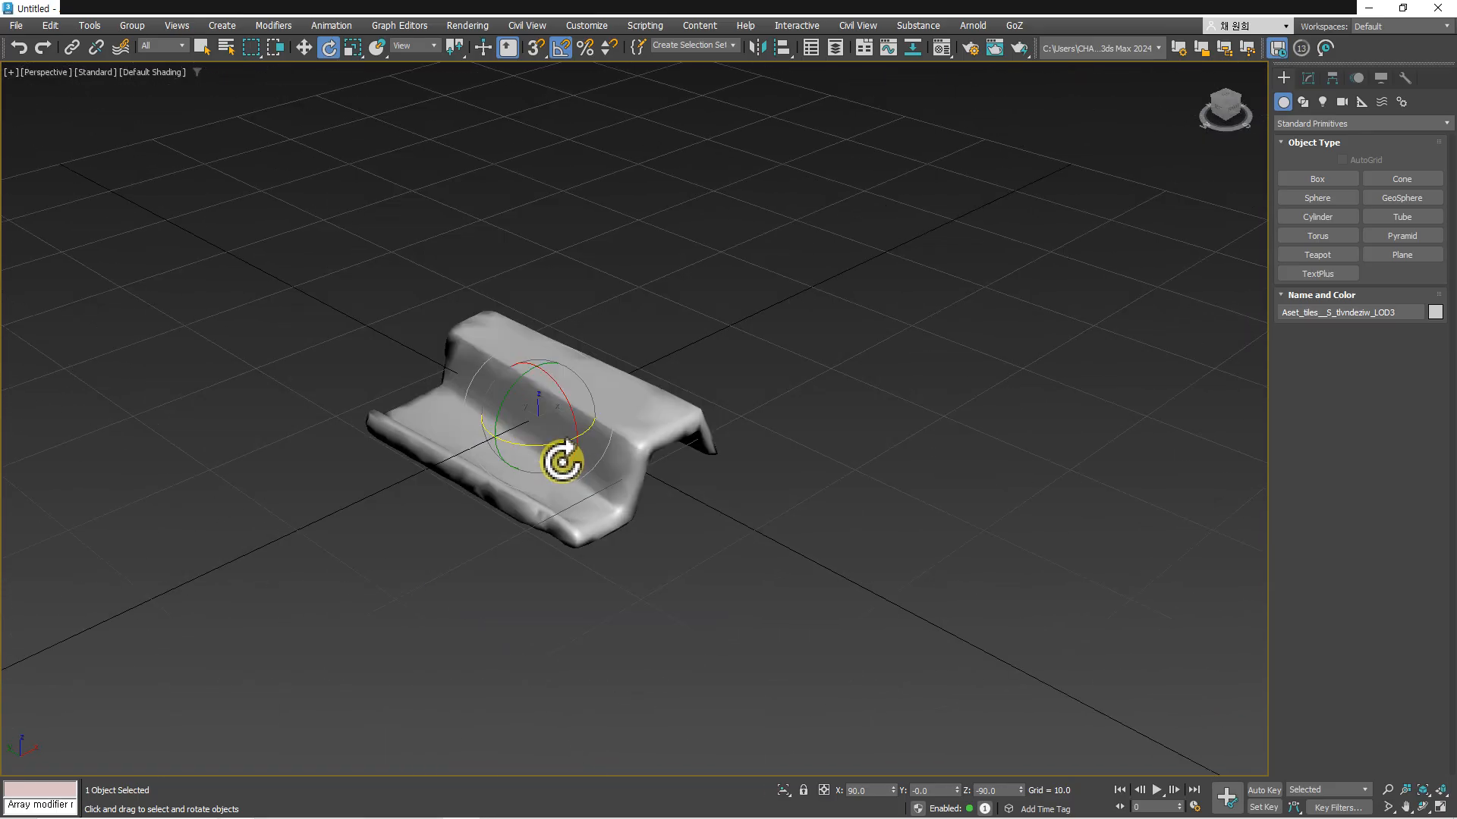
- Add an empty Bitmap map to the base color of the first Physical Material, without choosing an image file
{"action": "key", "text": "m"}
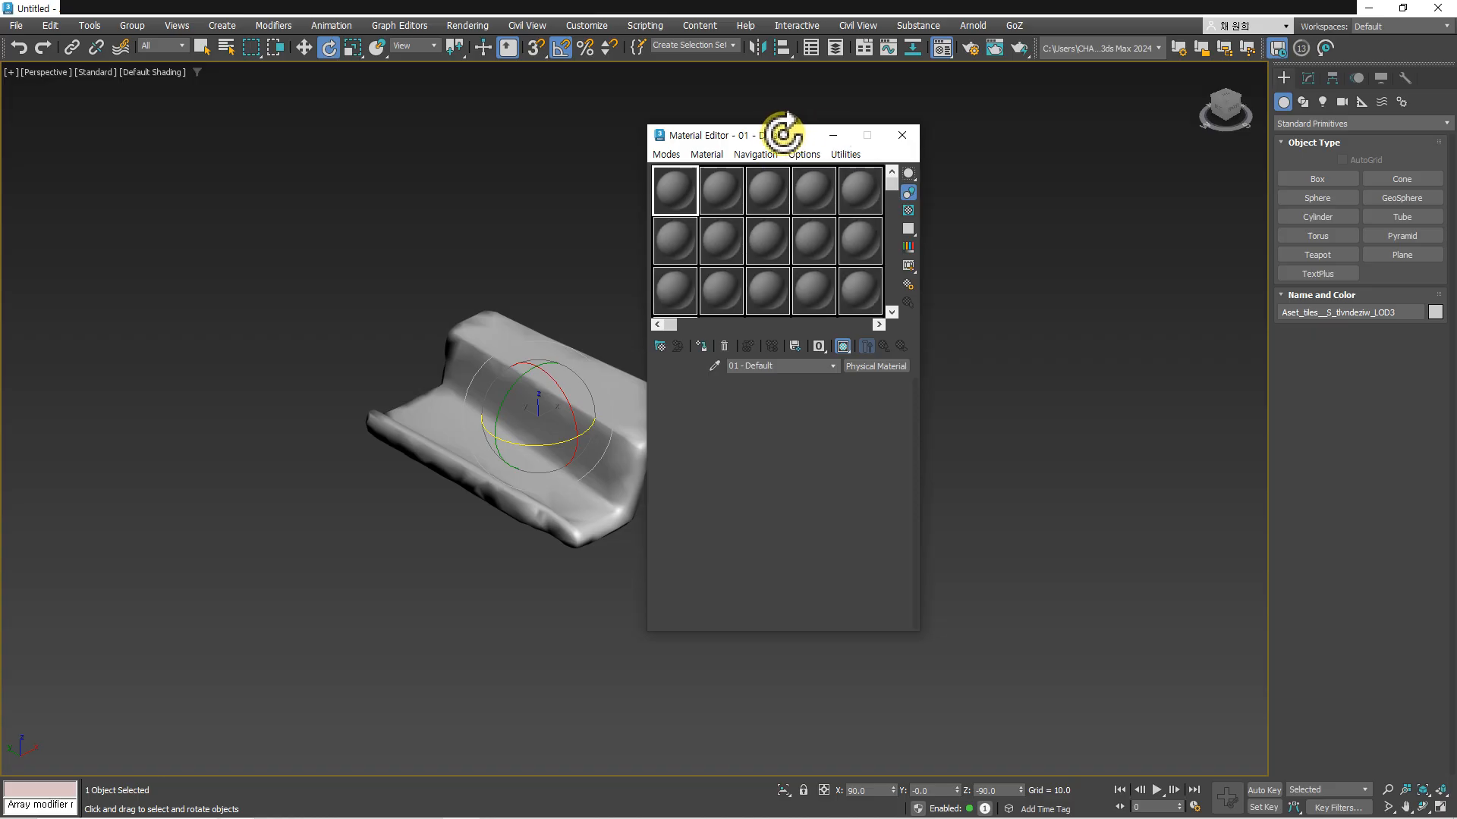
{"action": "left_click_drag", "start_coordinate": [758, 137], "coordinate": [1016, 88]}
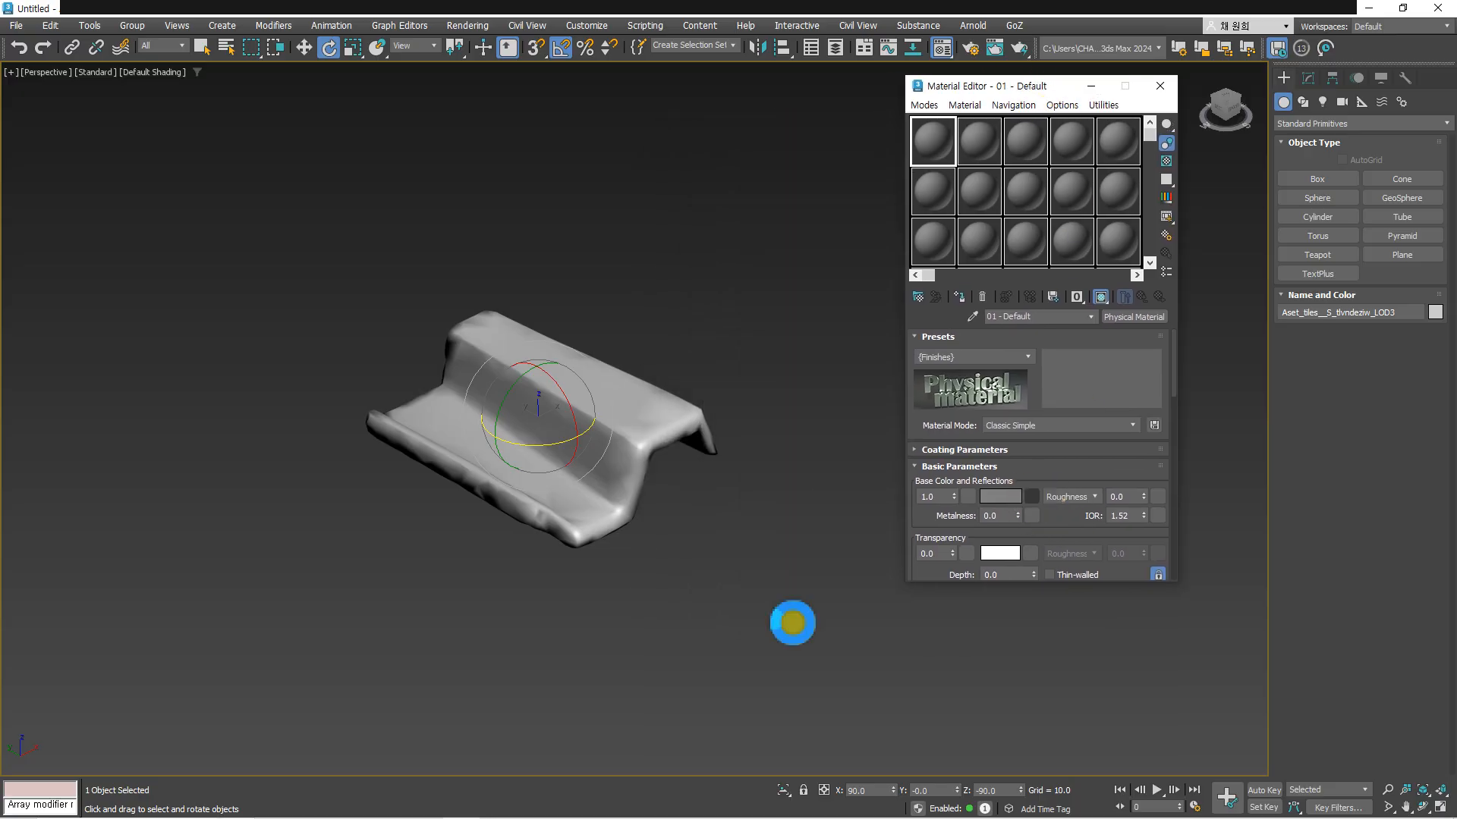
{"action": "left_click", "coordinate": [1031, 496]}
{"action": "scroll", "coordinate": [676, 488], "scroll_direction": "down", "scroll_amount": 4}
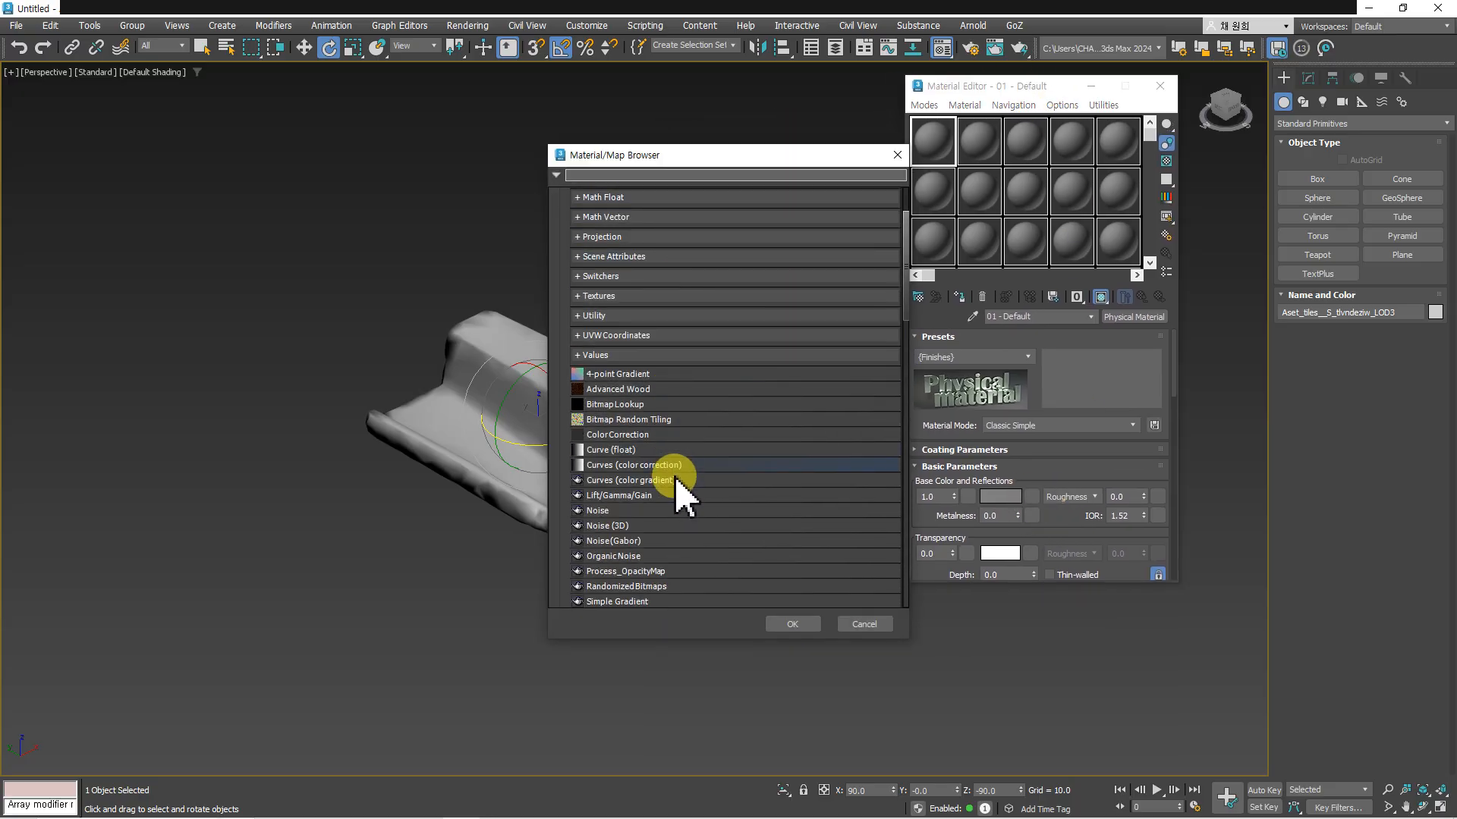
{"action": "scroll", "coordinate": [676, 488], "scroll_direction": "down", "scroll_amount": 5}
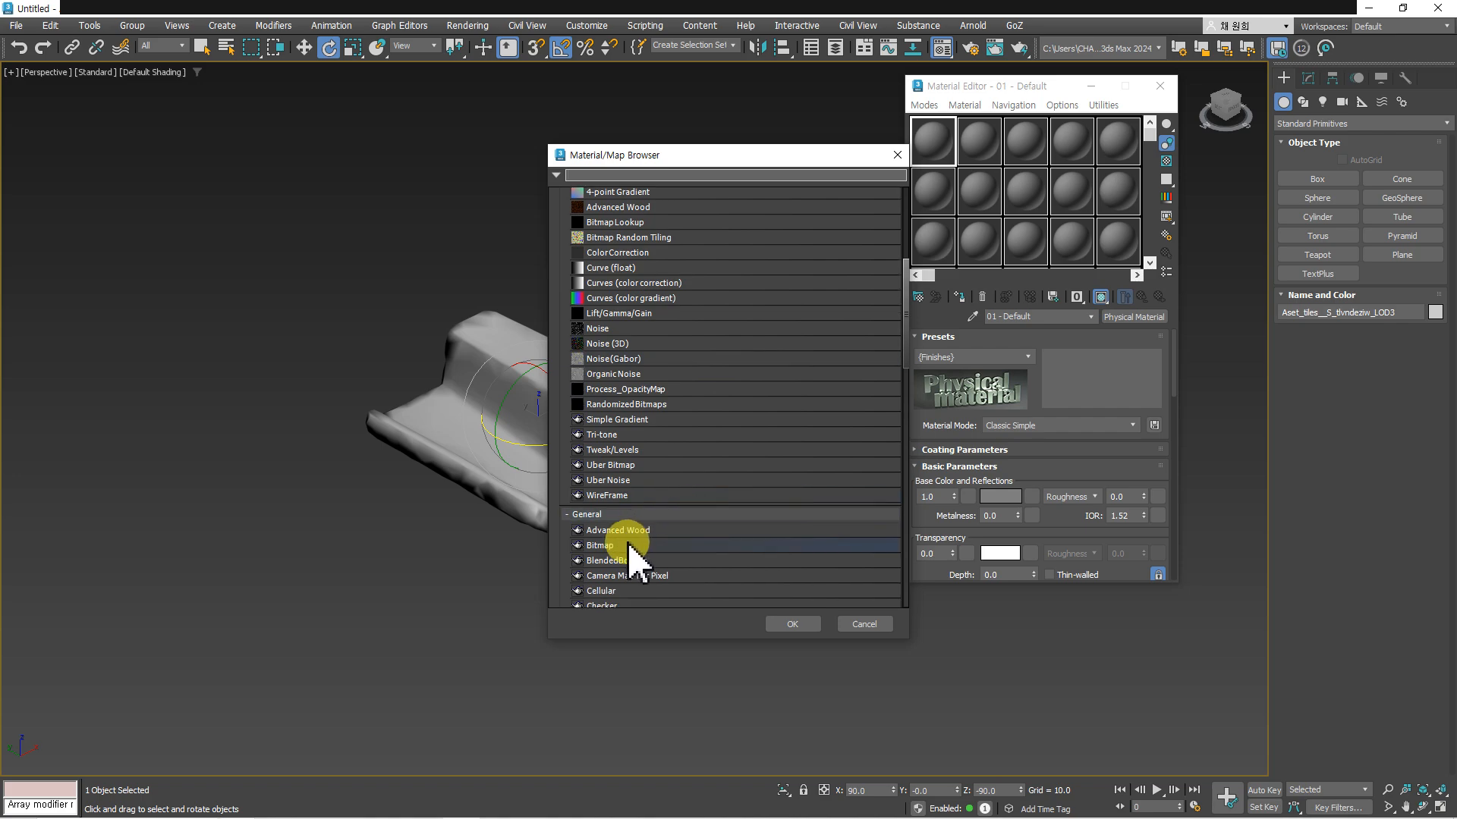
{"action": "double_click", "coordinate": [618, 546]}
{"action": "left_click", "coordinate": [1079, 454]}
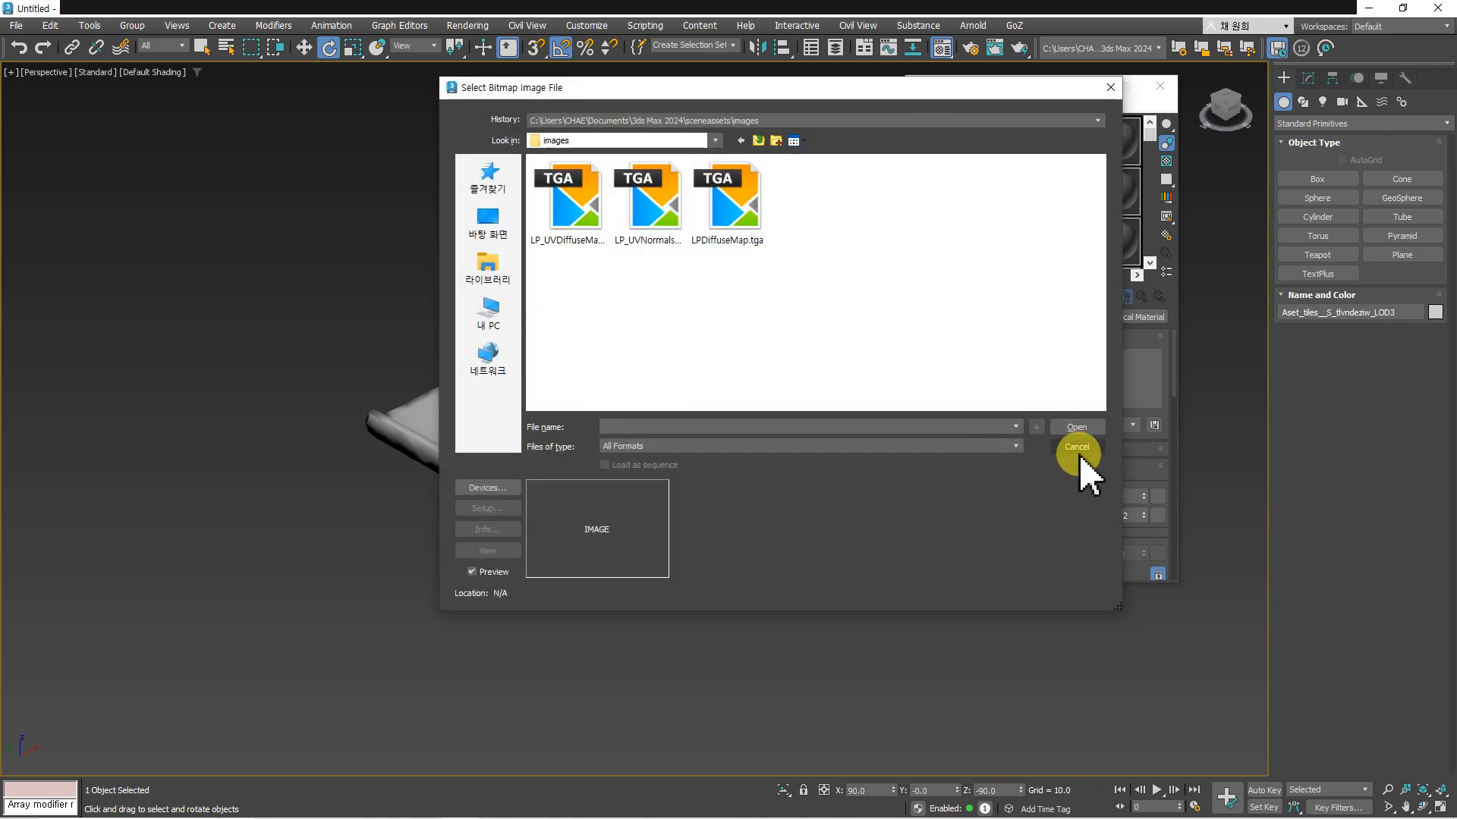
- Load tlvndeziw_2K_Albedo.jpg from the tile folder into the base color bitmap and return to the parent material
{"action": "mouse_move", "coordinate": [384, 803]}
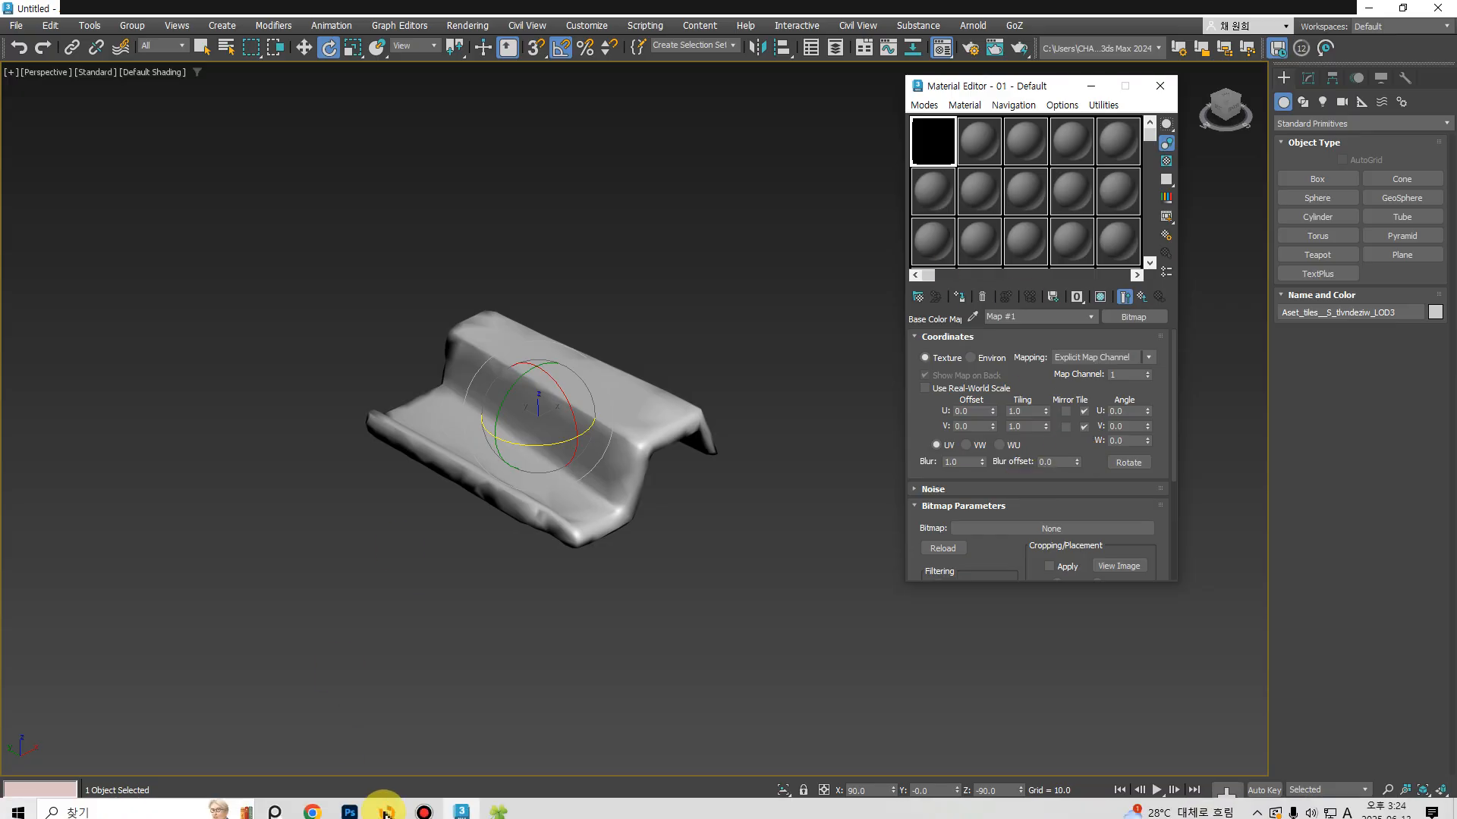
{"action": "left_click", "coordinate": [497, 804]}
{"action": "left_click_drag", "start_coordinate": [966, 163], "coordinate": [409, 161]}
{"action": "left_click_drag", "start_coordinate": [498, 293], "coordinate": [998, 531]}
{"action": "left_click", "coordinate": [1141, 298]}
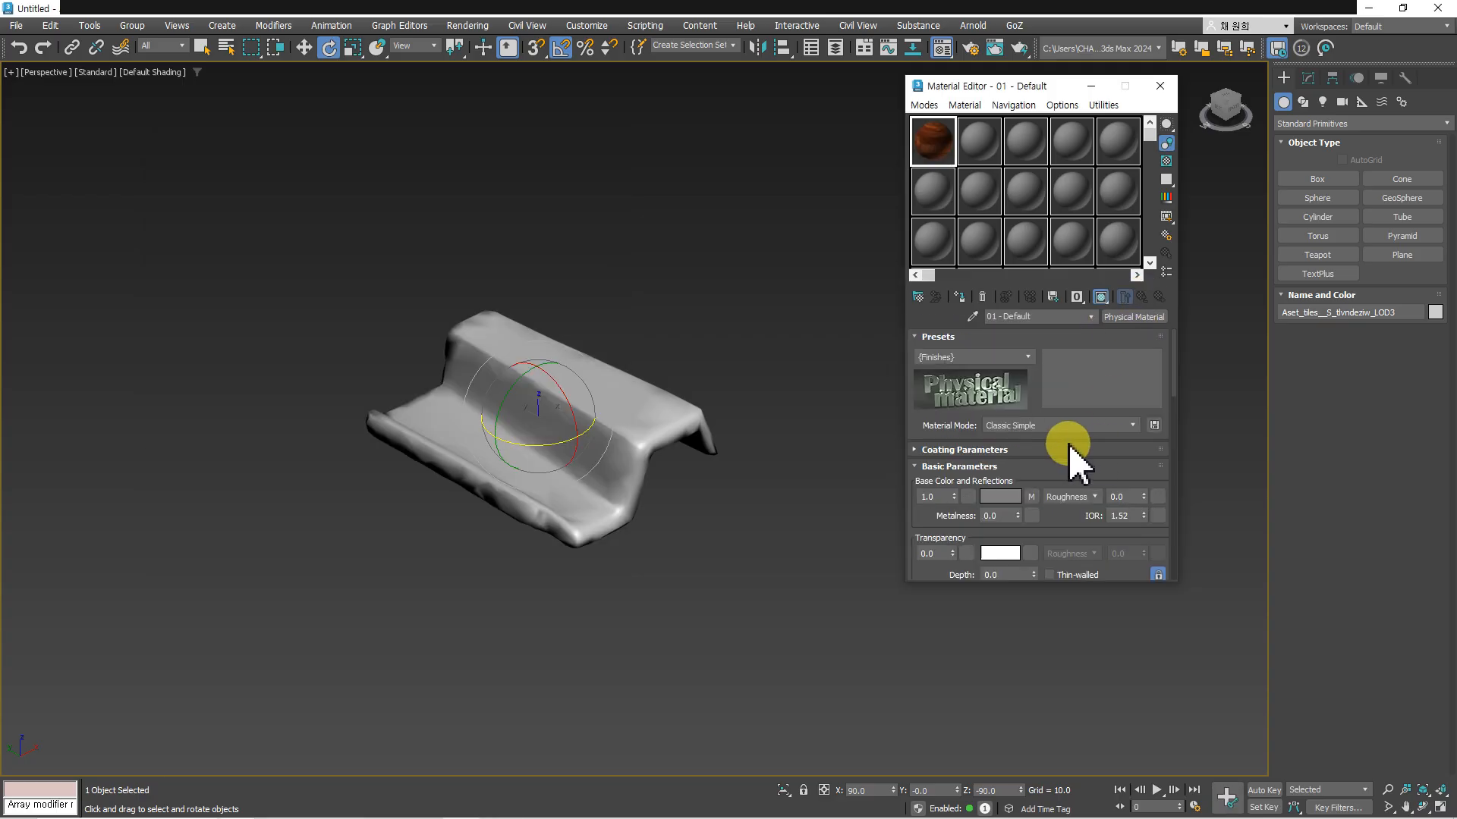
- Set the material's Bump Map amount to 1.0 and assign a Normal Bump map to it
{"action": "scroll", "coordinate": [1052, 476], "scroll_direction": "down", "scroll_amount": 3}
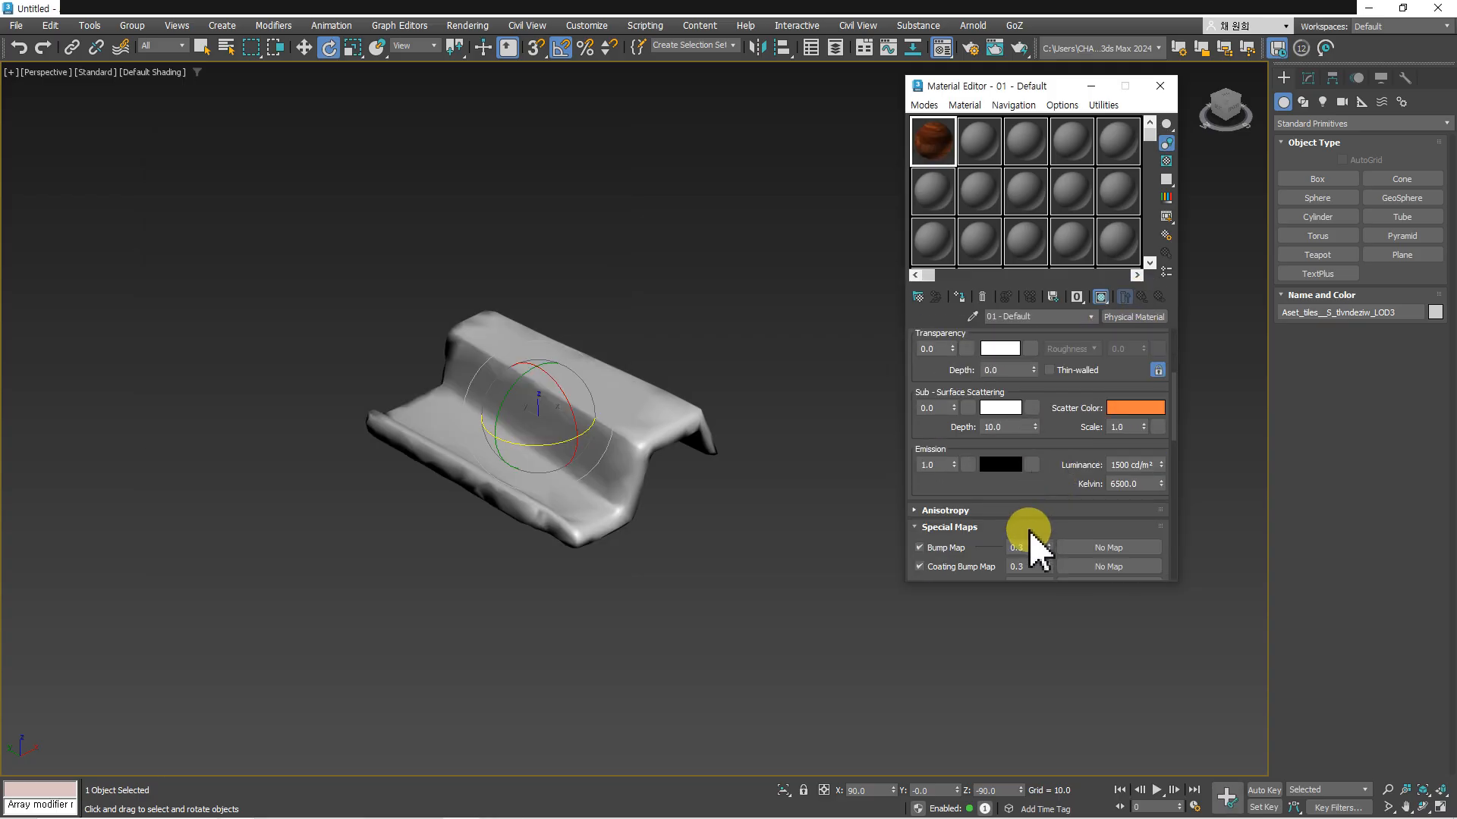
{"action": "left_click", "coordinate": [1108, 547]}
{"action": "scroll", "coordinate": [808, 539], "scroll_direction": "down", "scroll_amount": 7}
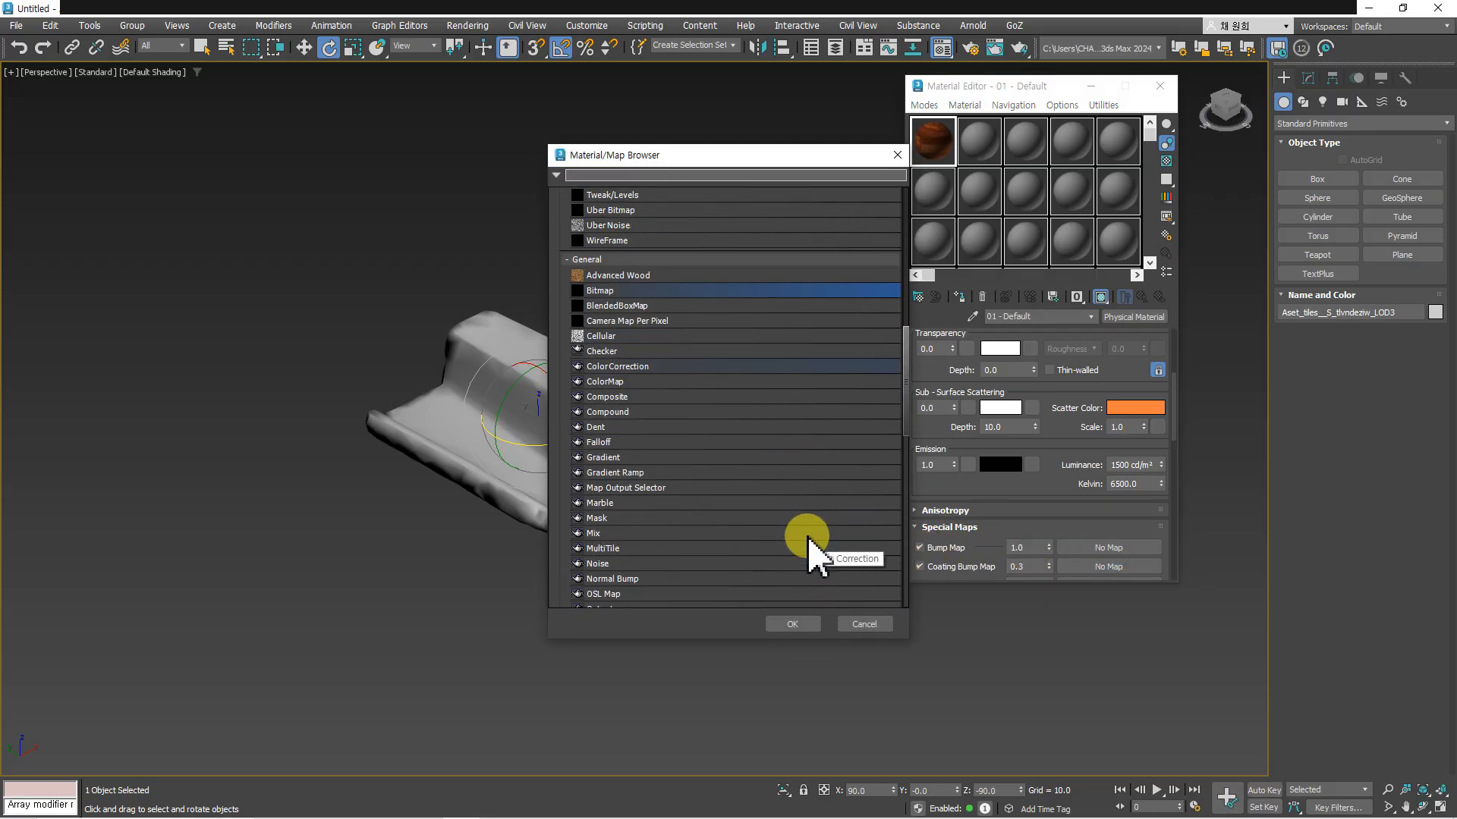
{"action": "double_click", "coordinate": [634, 507]}
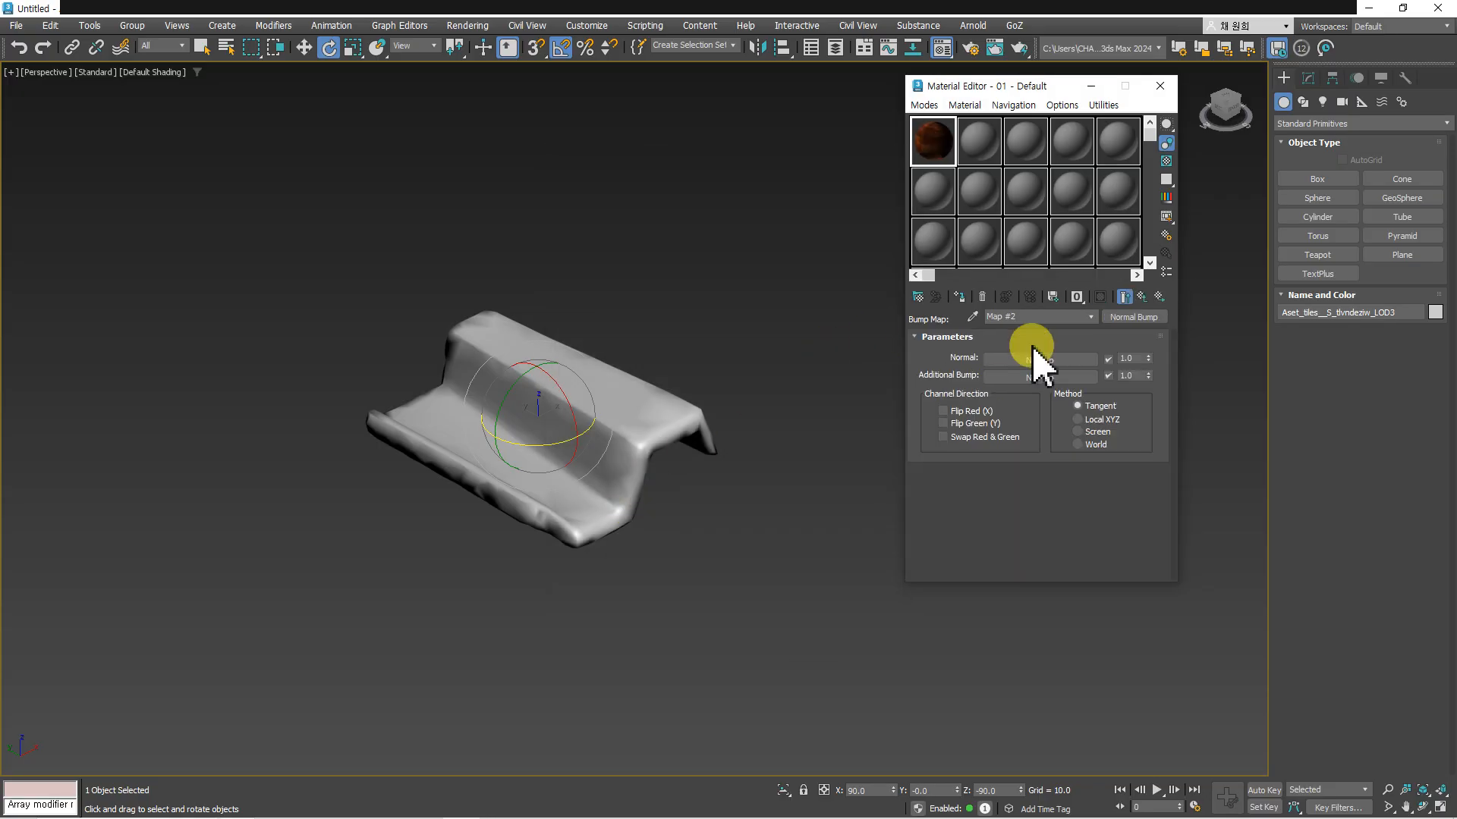
- Load tlvndeziw_2K_Normal_LOD3.jpg into the Normal slot of the Normal Bump map and enable Flip Green (Y)
{"action": "left_click", "coordinate": [497, 809]}
{"action": "left_click_drag", "start_coordinate": [575, 260], "coordinate": [1037, 364]}
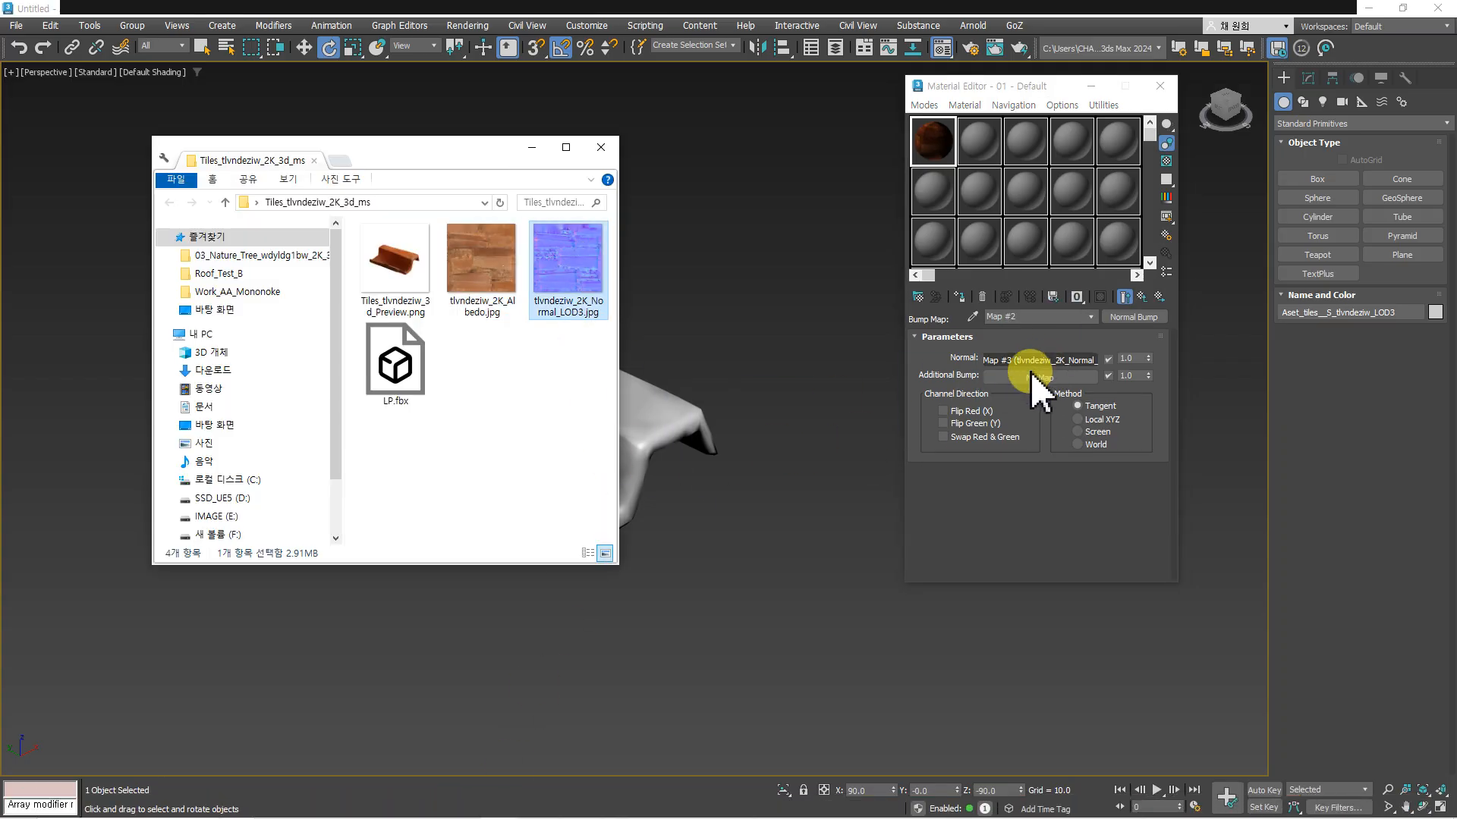
{"action": "left_click_drag", "start_coordinate": [541, 152], "coordinate": [513, 152]}
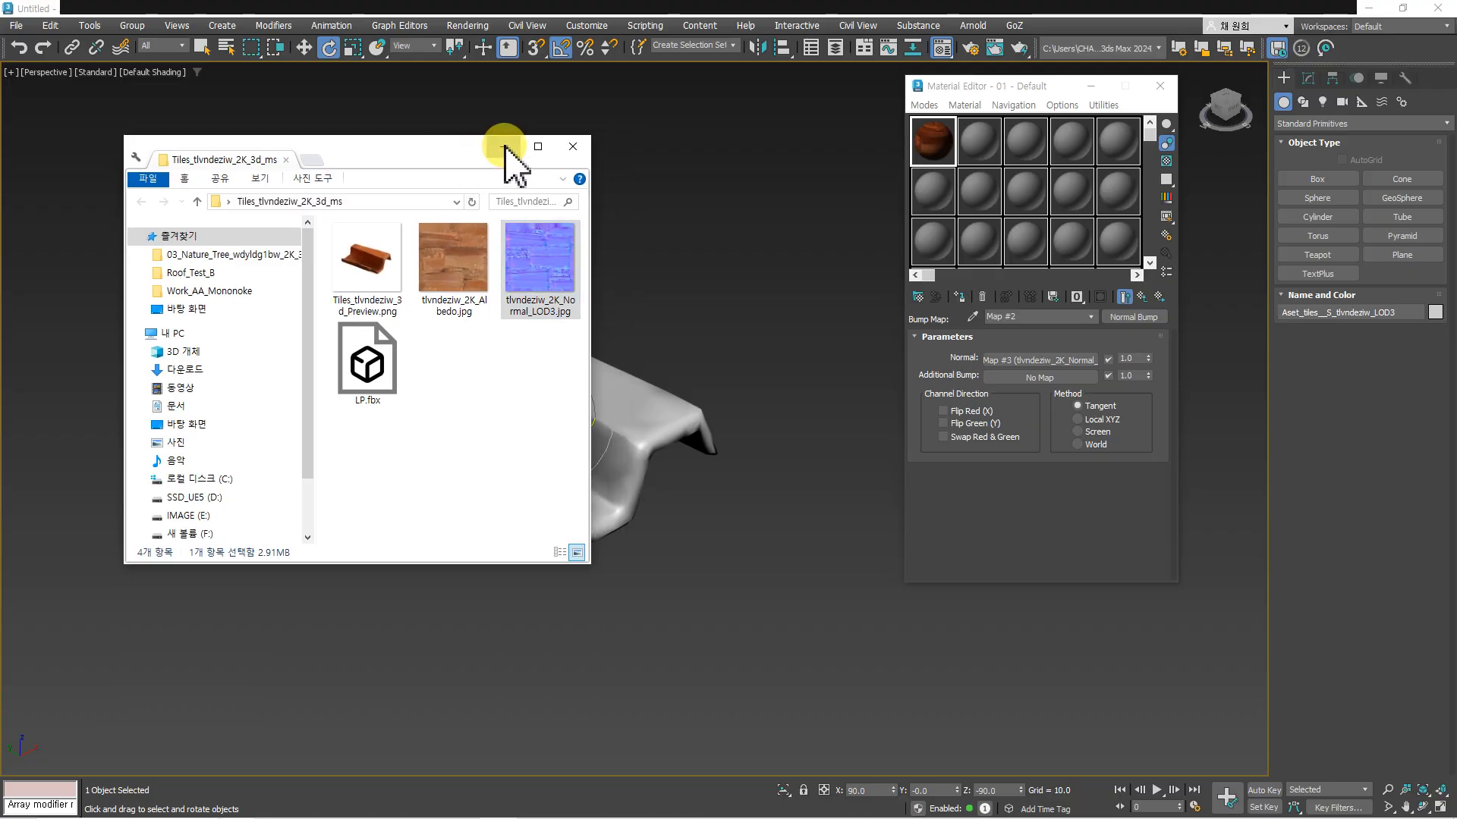
{"action": "left_click", "coordinate": [504, 148]}
{"action": "left_click_drag", "start_coordinate": [1051, 88], "coordinate": [968, 89]}
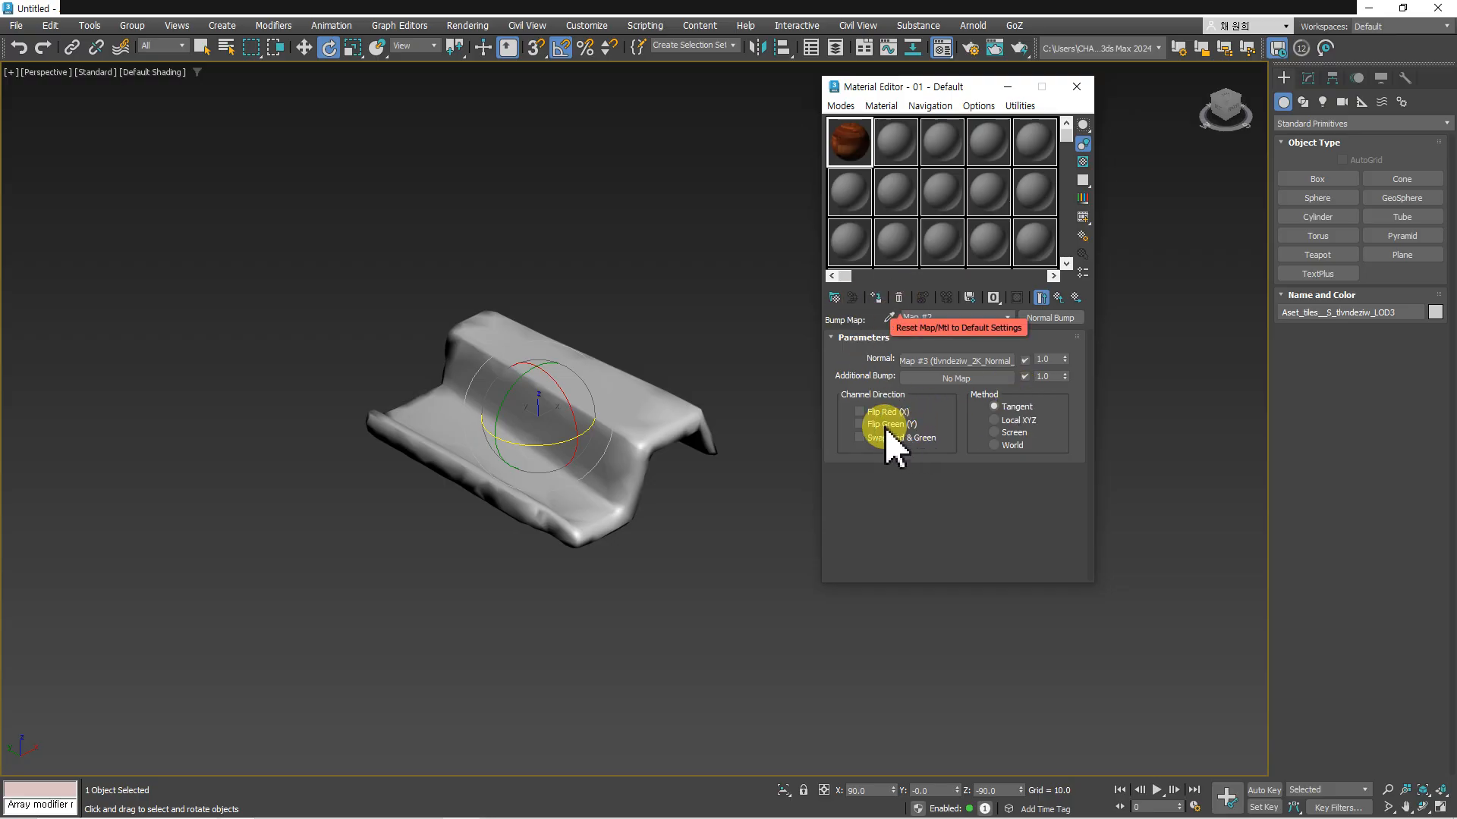
{"action": "middle_click_drag", "start_coordinate": [735, 475], "coordinate": [683, 402], "text": "alt"}
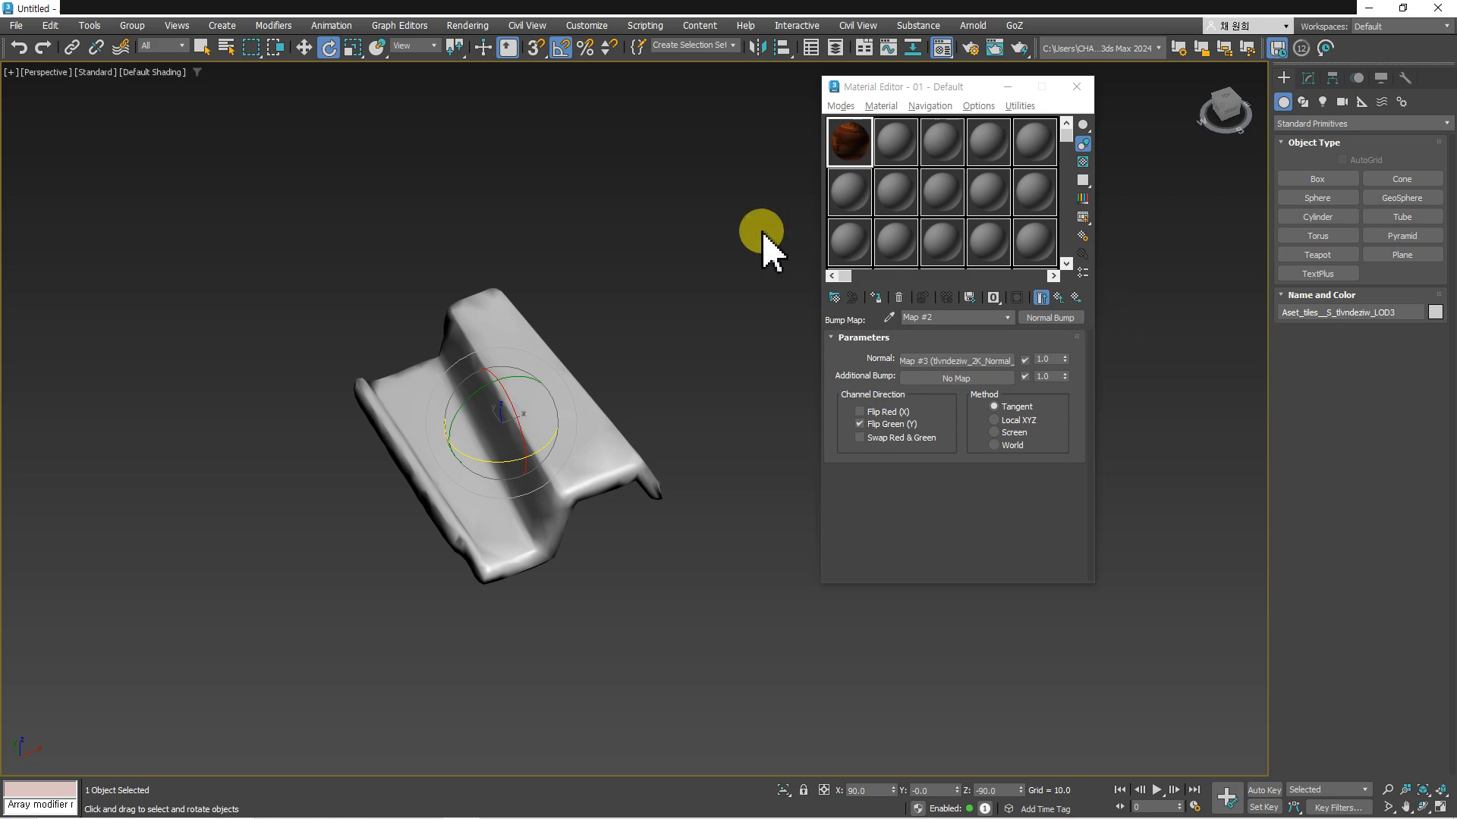
- Return to the parent Physical Material, assign it to the roof tile and show the realistic material in the viewport
{"action": "left_click", "coordinate": [1058, 298]}
{"action": "left_click_drag", "start_coordinate": [848, 139], "coordinate": [585, 416]}
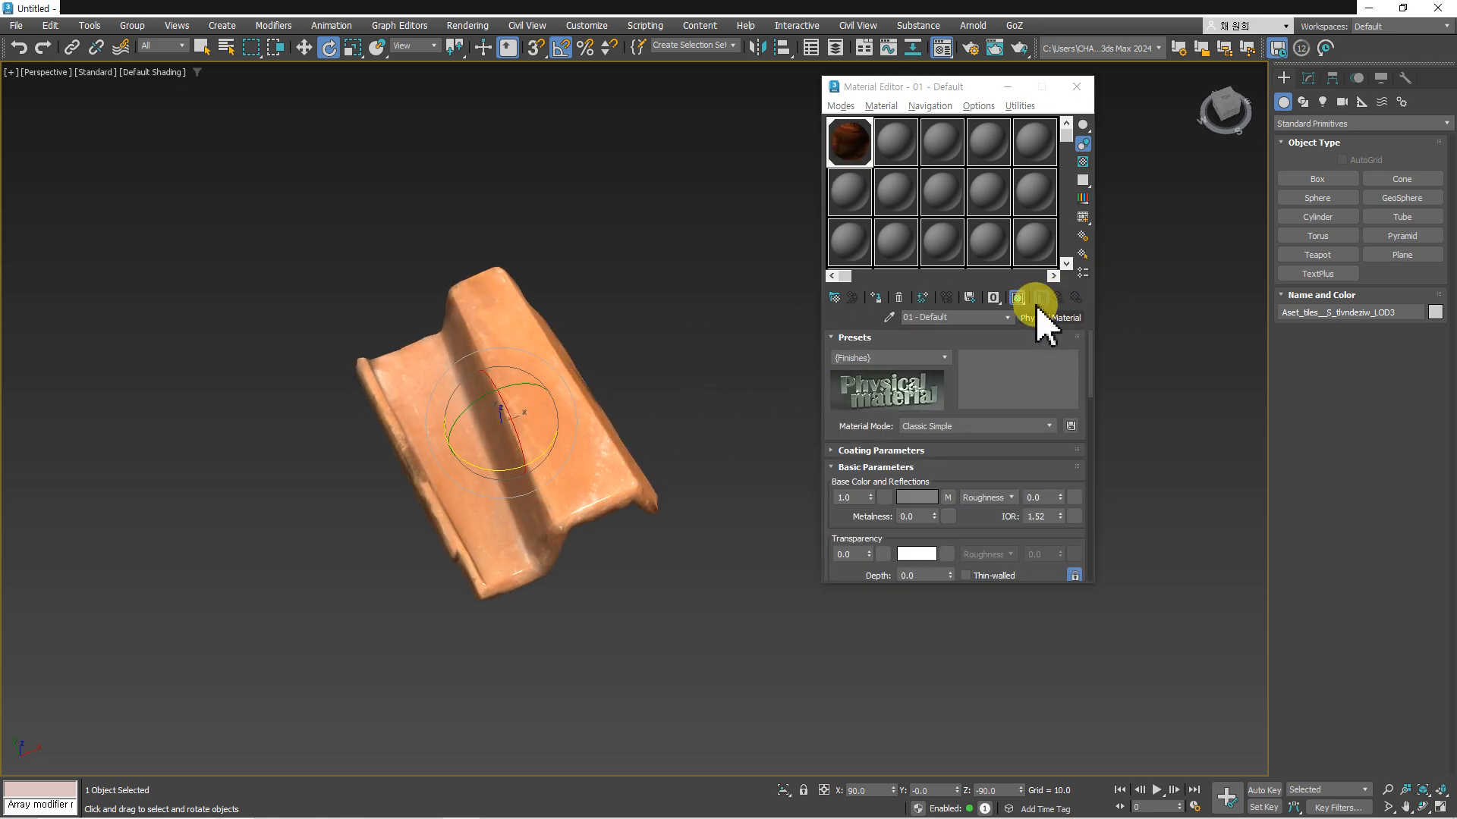
{"action": "left_click_drag", "start_coordinate": [1021, 302], "coordinate": [1055, 300]}
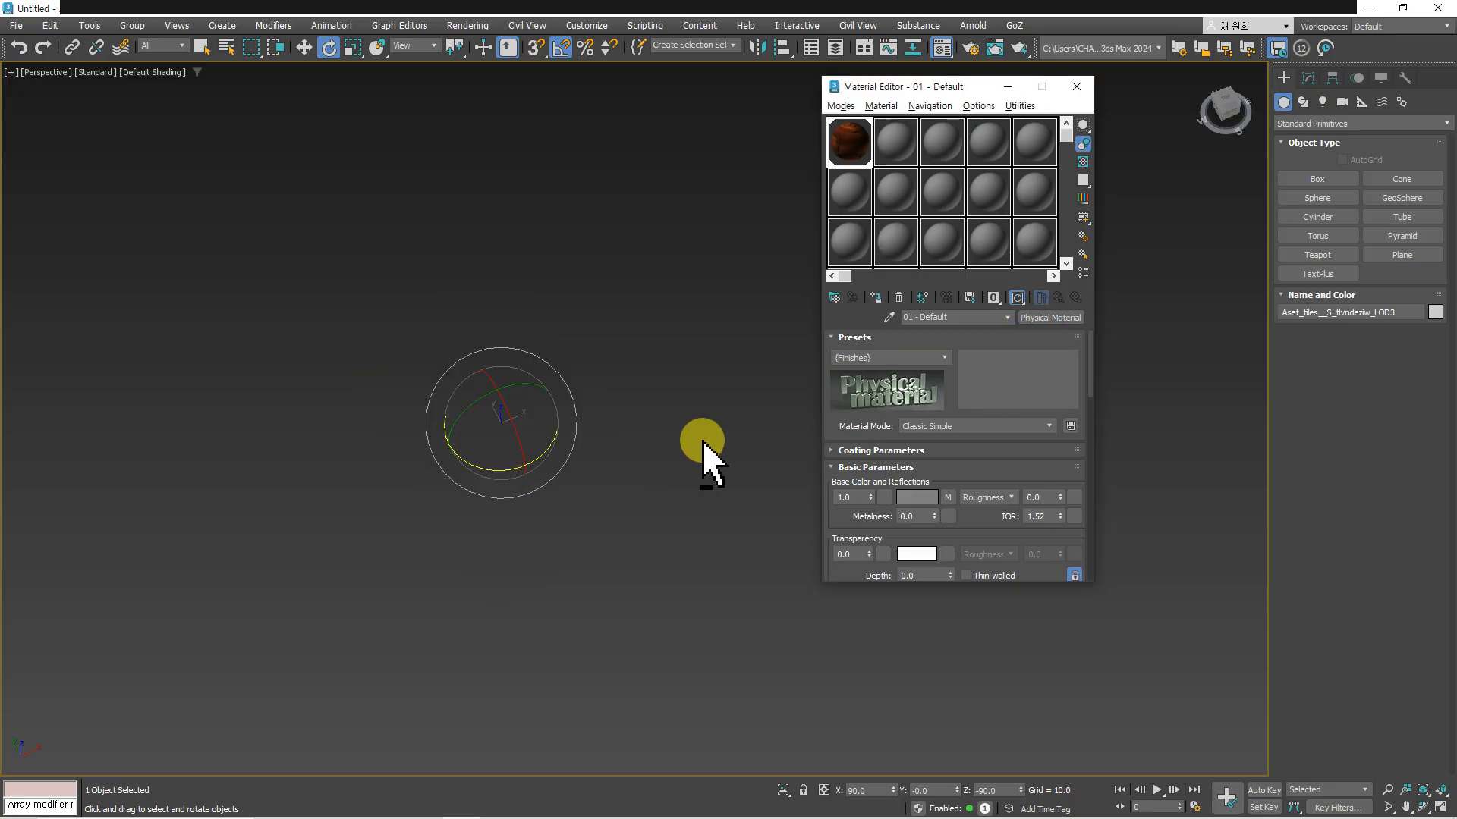
{"action": "scroll", "coordinate": [649, 491], "scroll_direction": "up", "scroll_amount": 5}
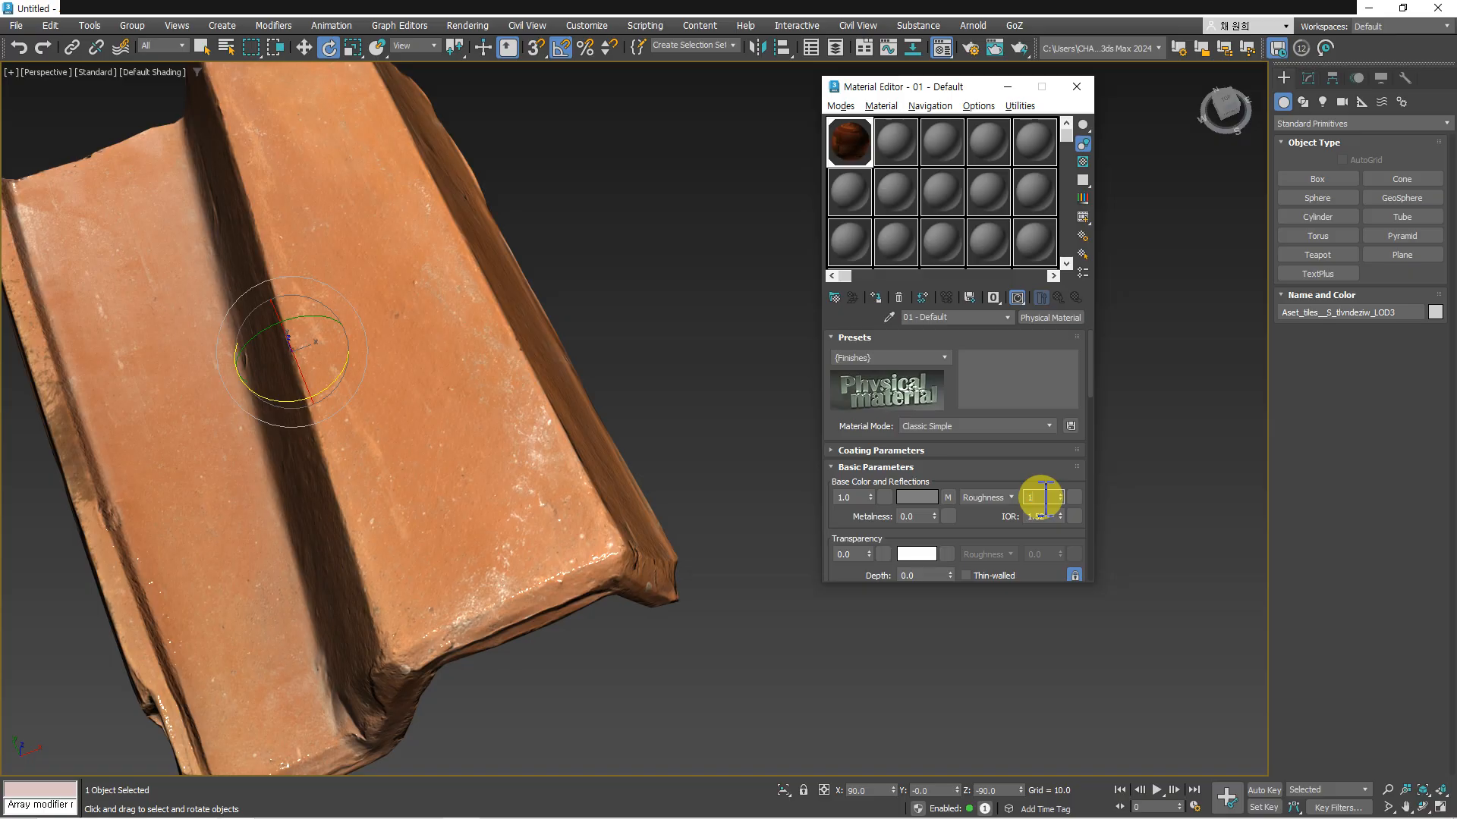
- Set the material's base roughness to 0.5 and minimize the Material Editor
{"action": "key", "text": "Return"}
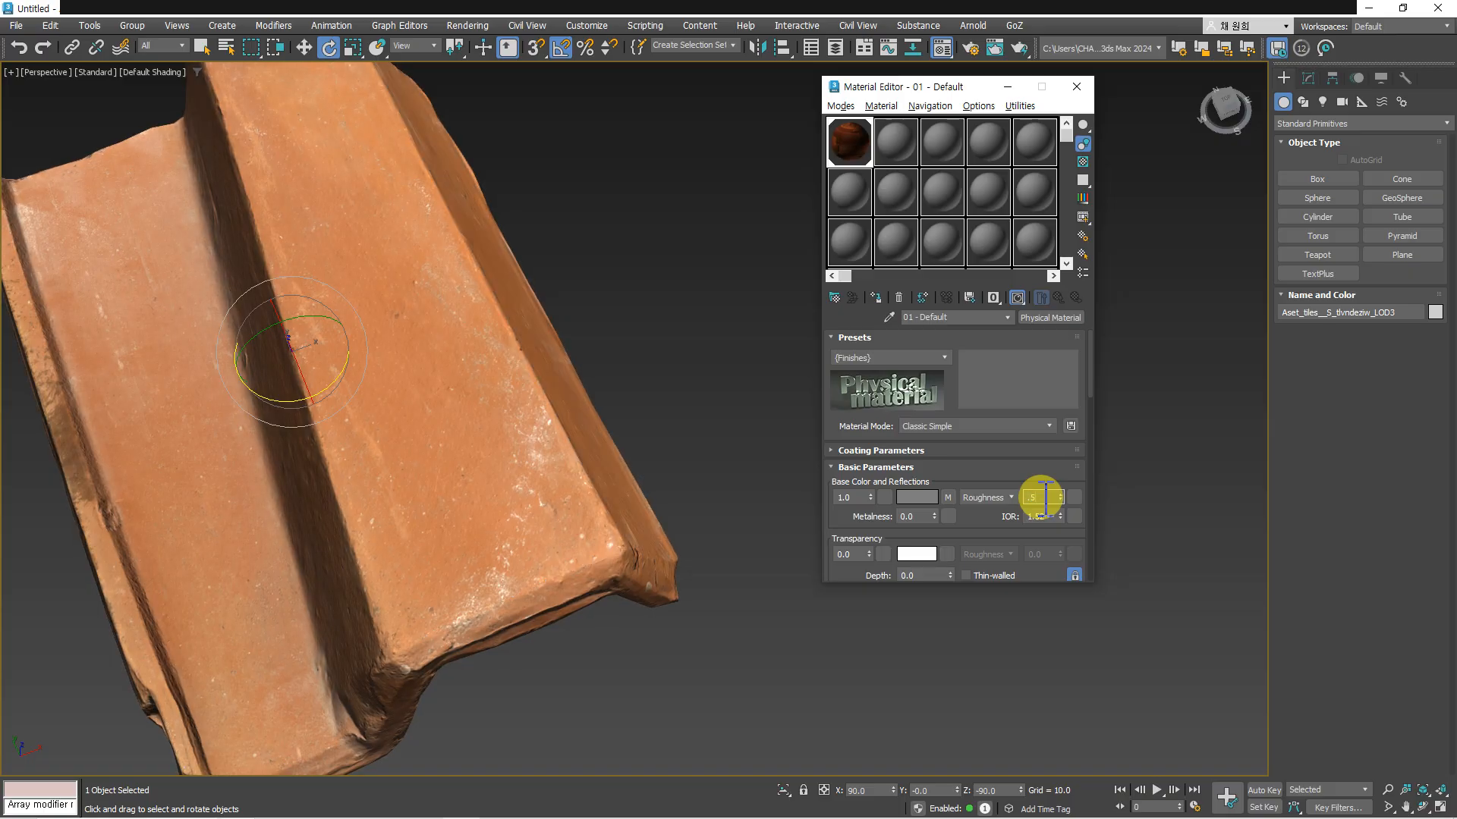
{"action": "key", "text": "Return"}
{"action": "scroll", "coordinate": [649, 510], "scroll_direction": "down", "scroll_amount": 5}
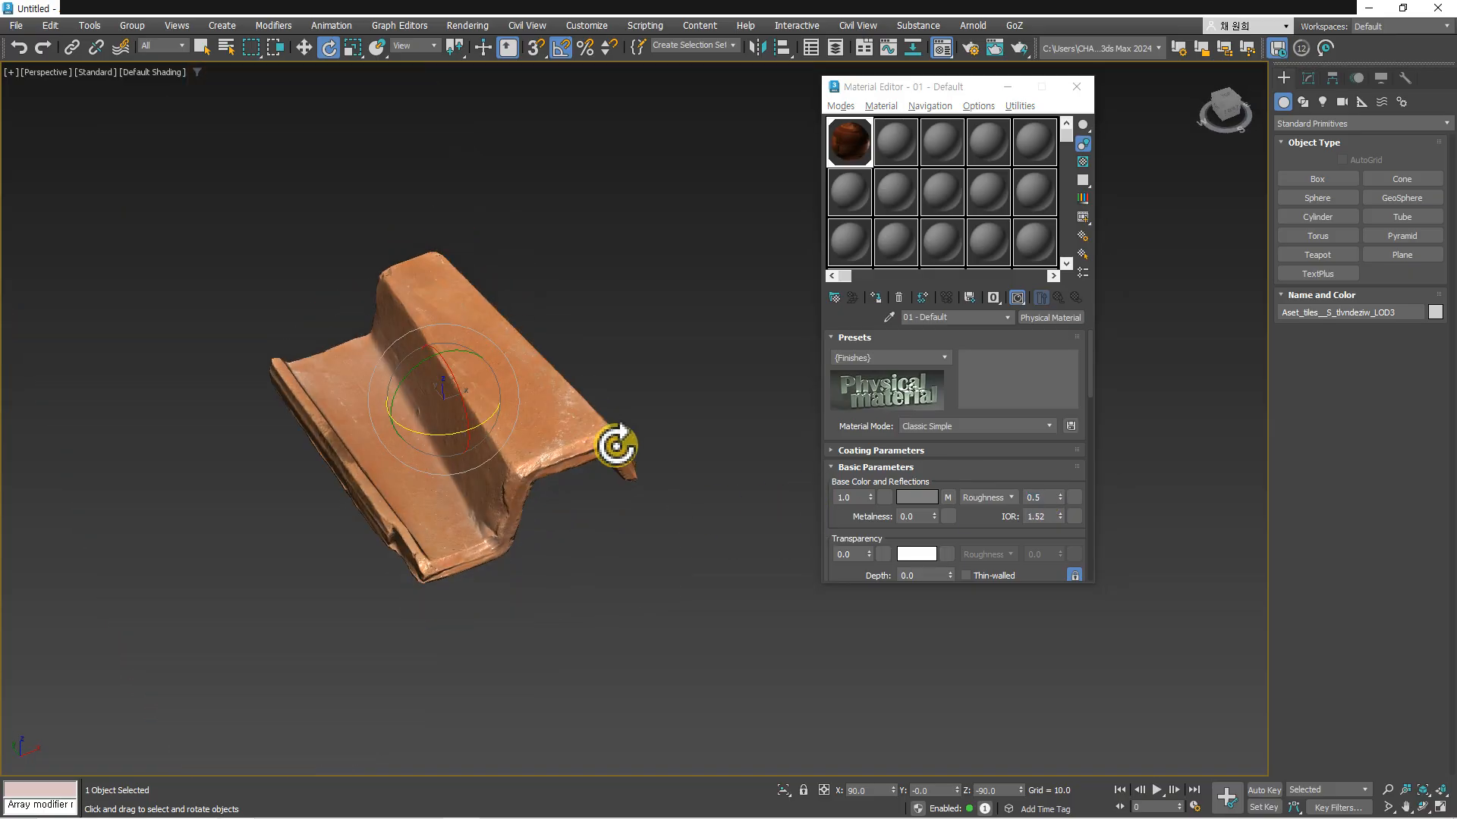
{"action": "left_click_drag", "start_coordinate": [1064, 585], "coordinate": [1062, 745]}
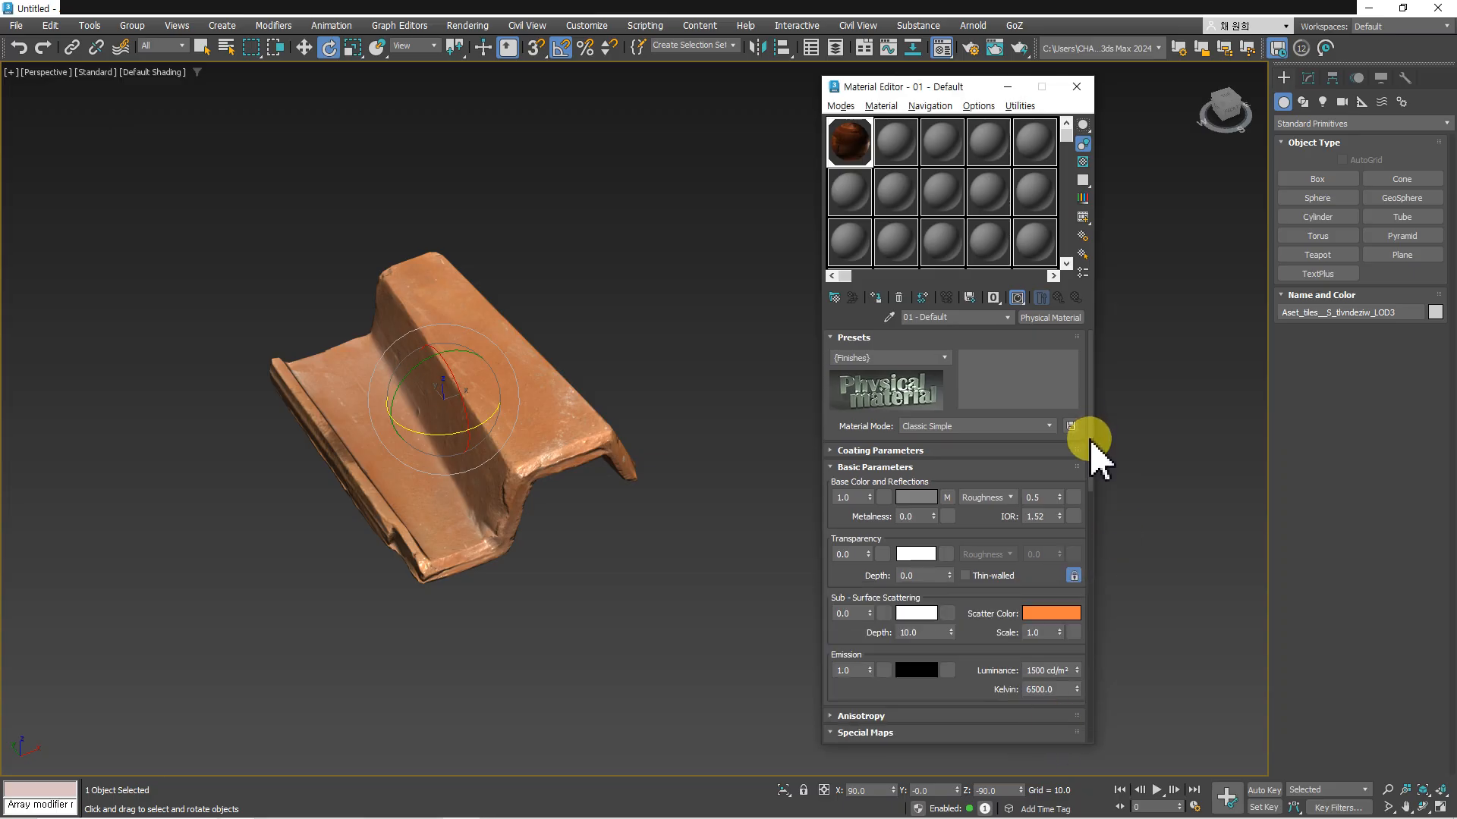
{"action": "scroll", "coordinate": [1093, 459], "scroll_direction": "down", "scroll_amount": 3}
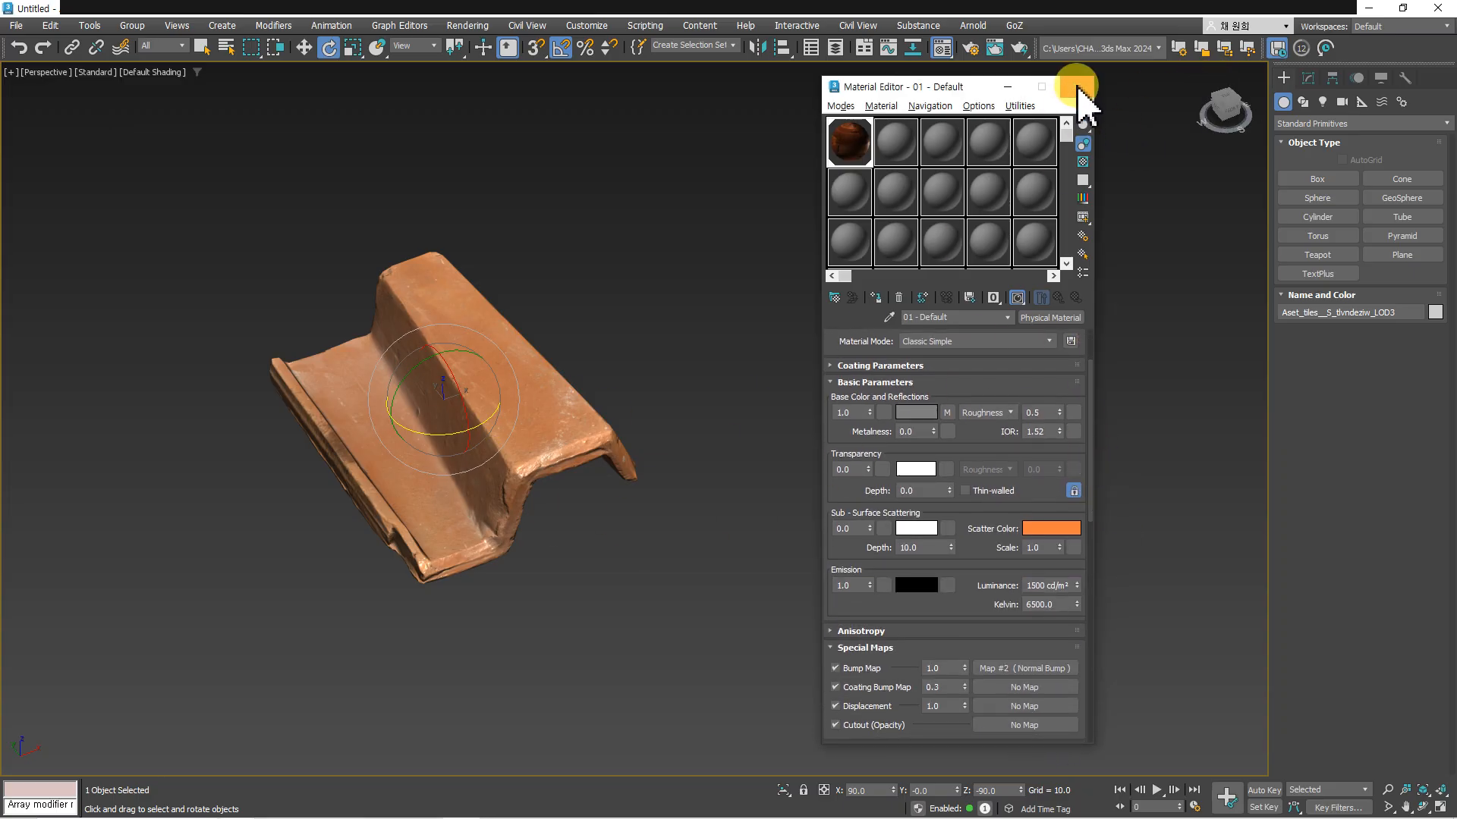
{"action": "left_click", "coordinate": [1015, 89]}
- Convert the roof tile to an Editable Poly and name it LP
{"action": "scroll", "coordinate": [617, 390], "scroll_direction": "down", "scroll_amount": 8}
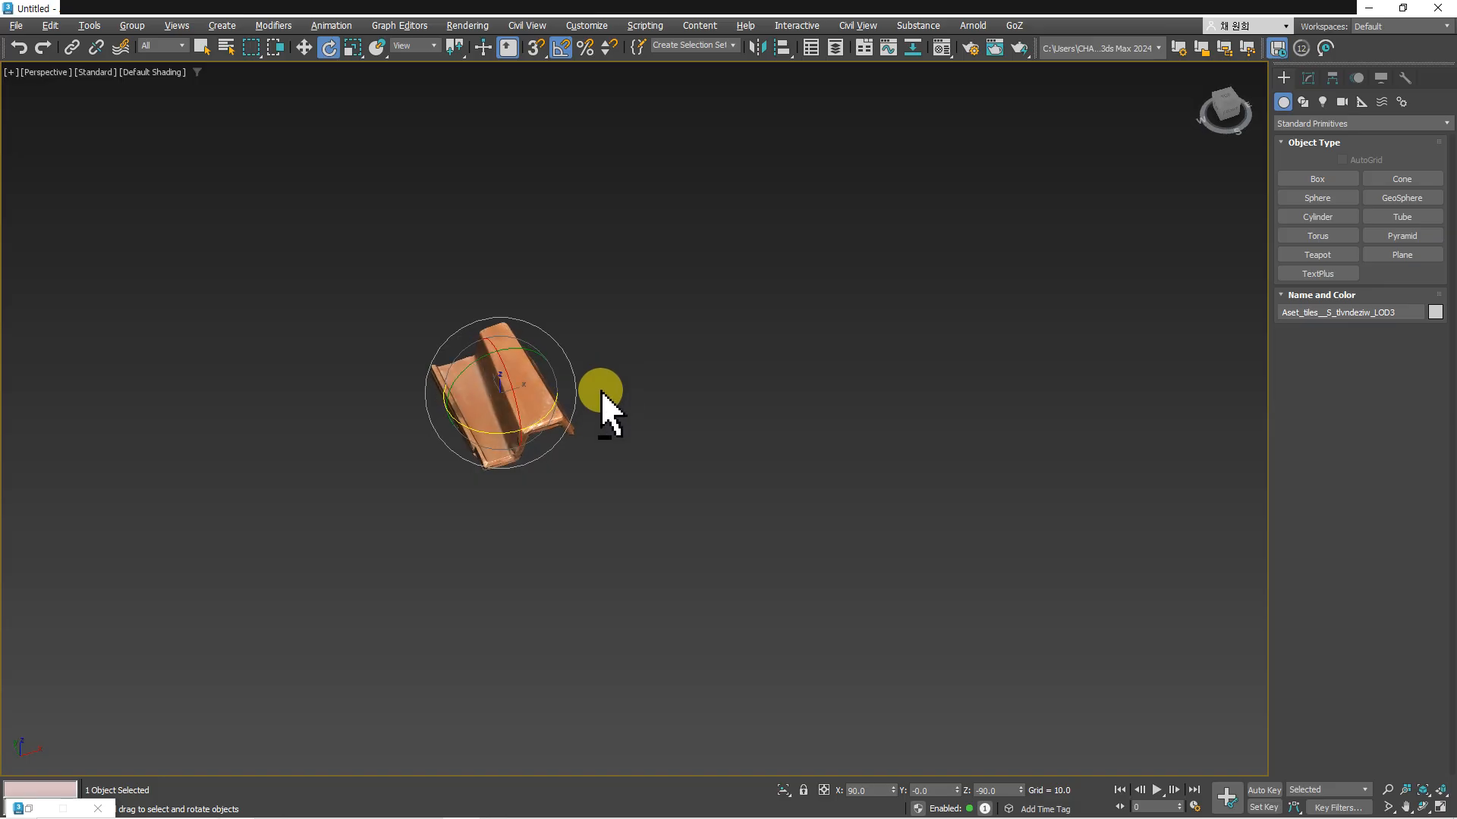
{"action": "key", "text": "1"}
{"action": "key", "text": "w"}
{"action": "right_click", "coordinate": [729, 348]}
{"action": "left_click", "coordinate": [496, 551]}
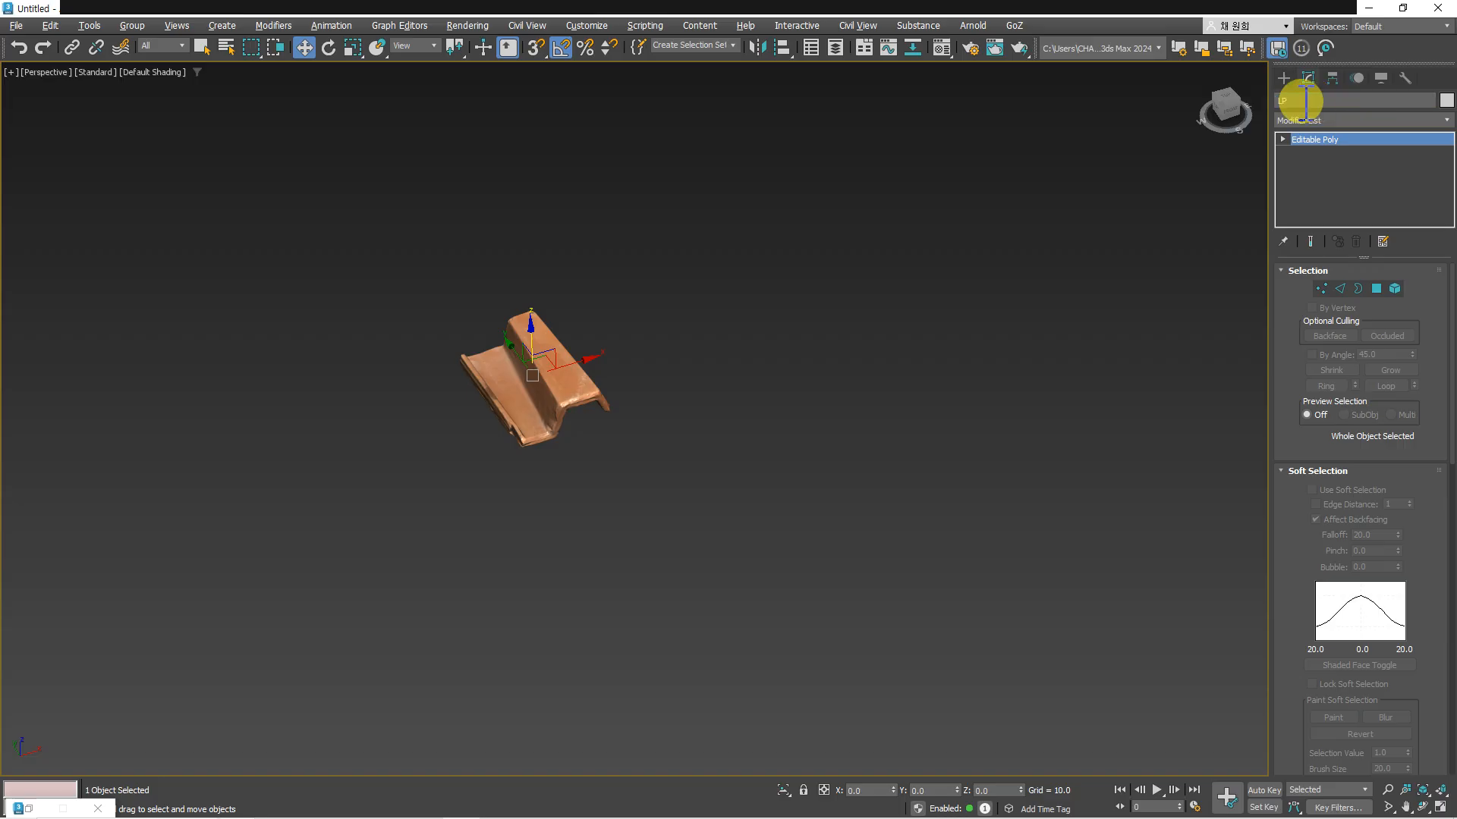
- Start an Array of the LP tile with the Instance object type and turn on its preview
{"action": "right_click", "coordinate": [727, 362]}
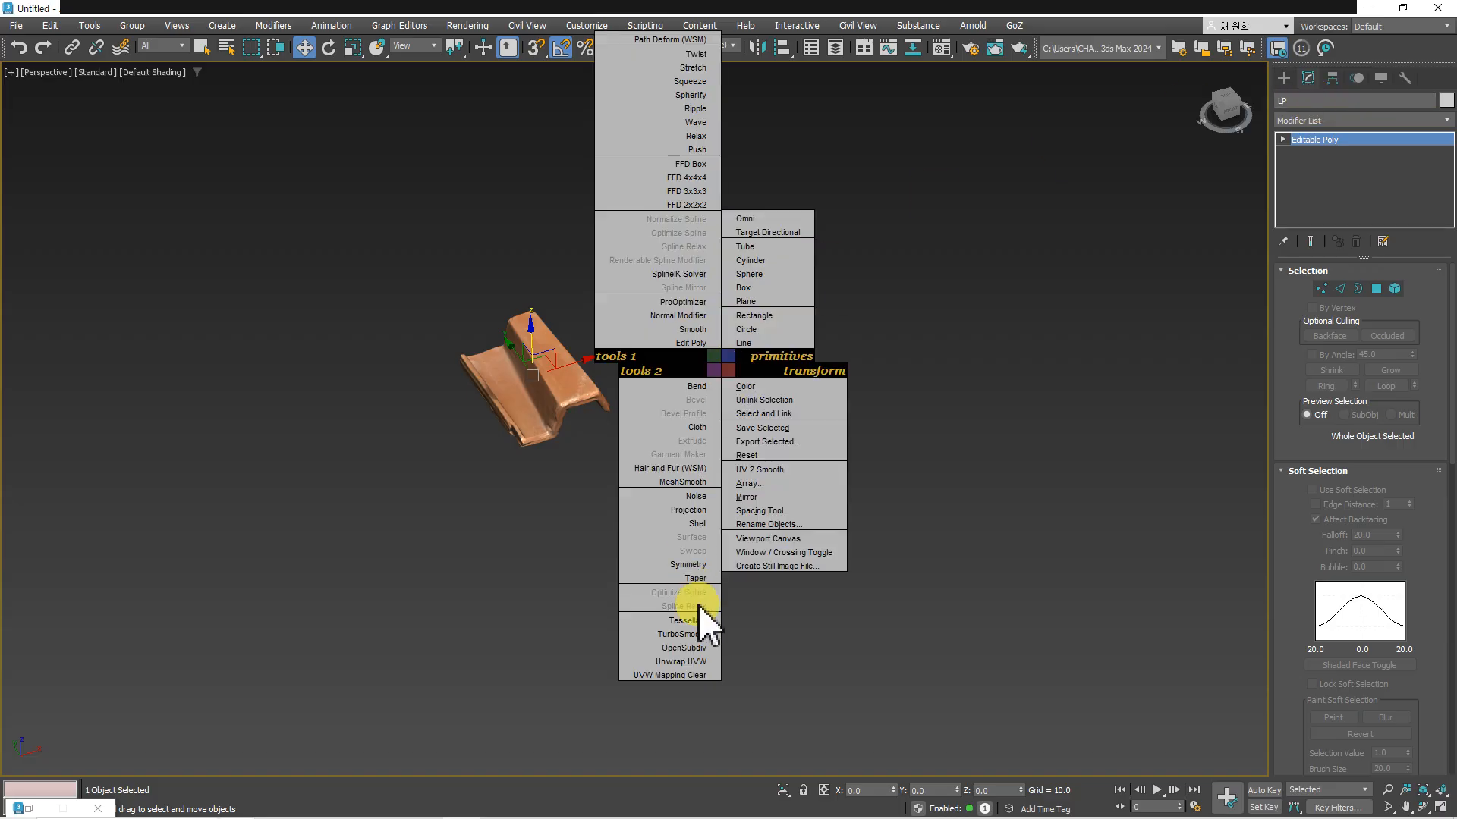
{"action": "left_click", "coordinate": [761, 492]}
{"action": "left_click_drag", "start_coordinate": [901, 283], "coordinate": [1253, 286]}
{"action": "middle_click_drag", "start_coordinate": [571, 463], "coordinate": [653, 462], "text": "alt"}
{"action": "left_click_drag", "start_coordinate": [1072, 282], "coordinate": [871, 307]}
{"action": "left_click", "coordinate": [1082, 493]}
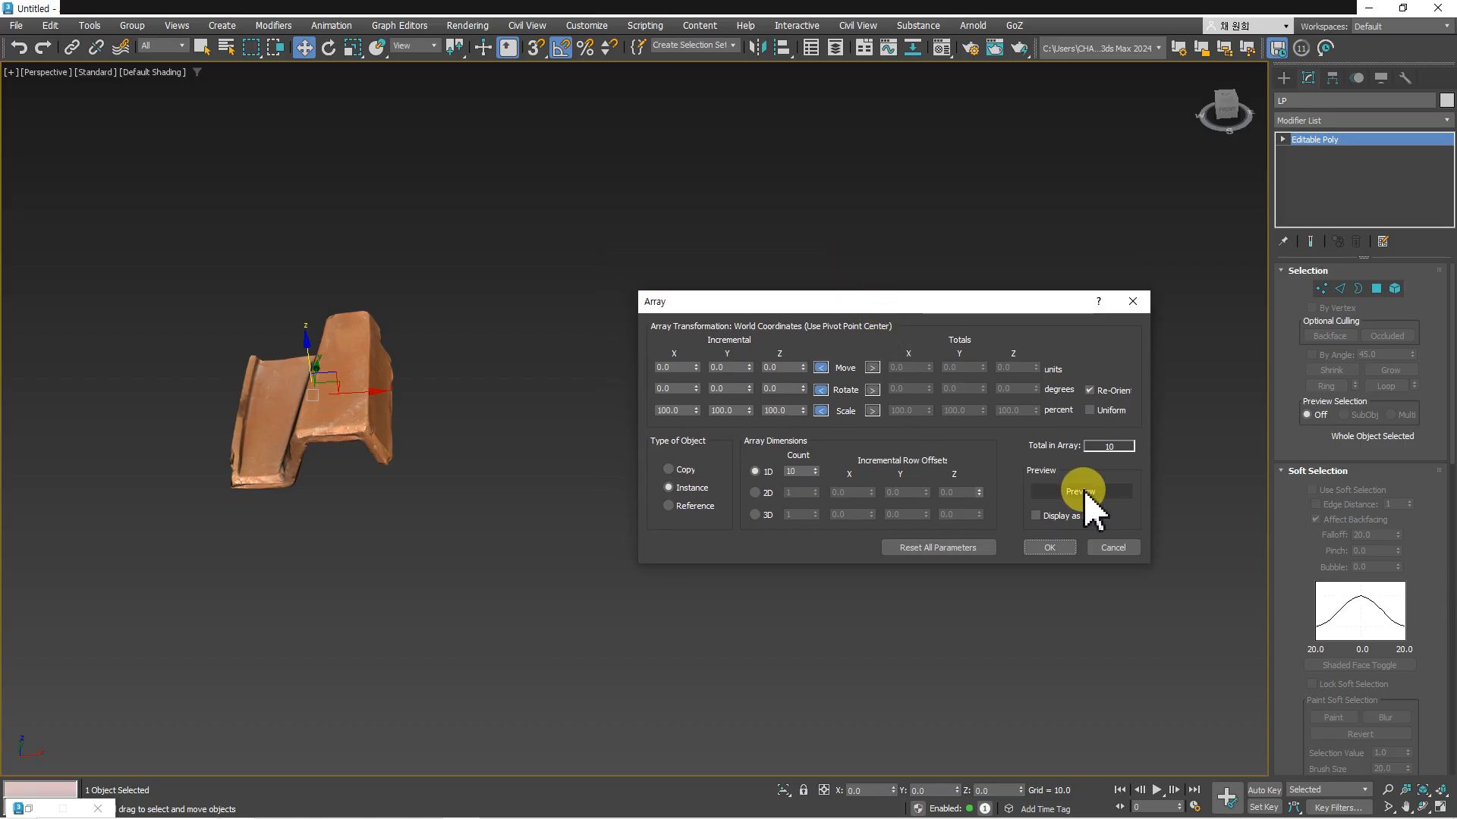
- Set the array's incremental X move to 11.8 to line up a row of 10 interlocking tiles
{"action": "left_click_drag", "start_coordinate": [697, 367], "coordinate": [701, 345]}
{"action": "right_click", "coordinate": [701, 345]}
{"action": "middle_click_drag", "start_coordinate": [496, 394], "coordinate": [439, 429], "text": "alt"}
{"action": "scroll", "coordinate": [415, 422], "scroll_direction": "down", "scroll_amount": 4}
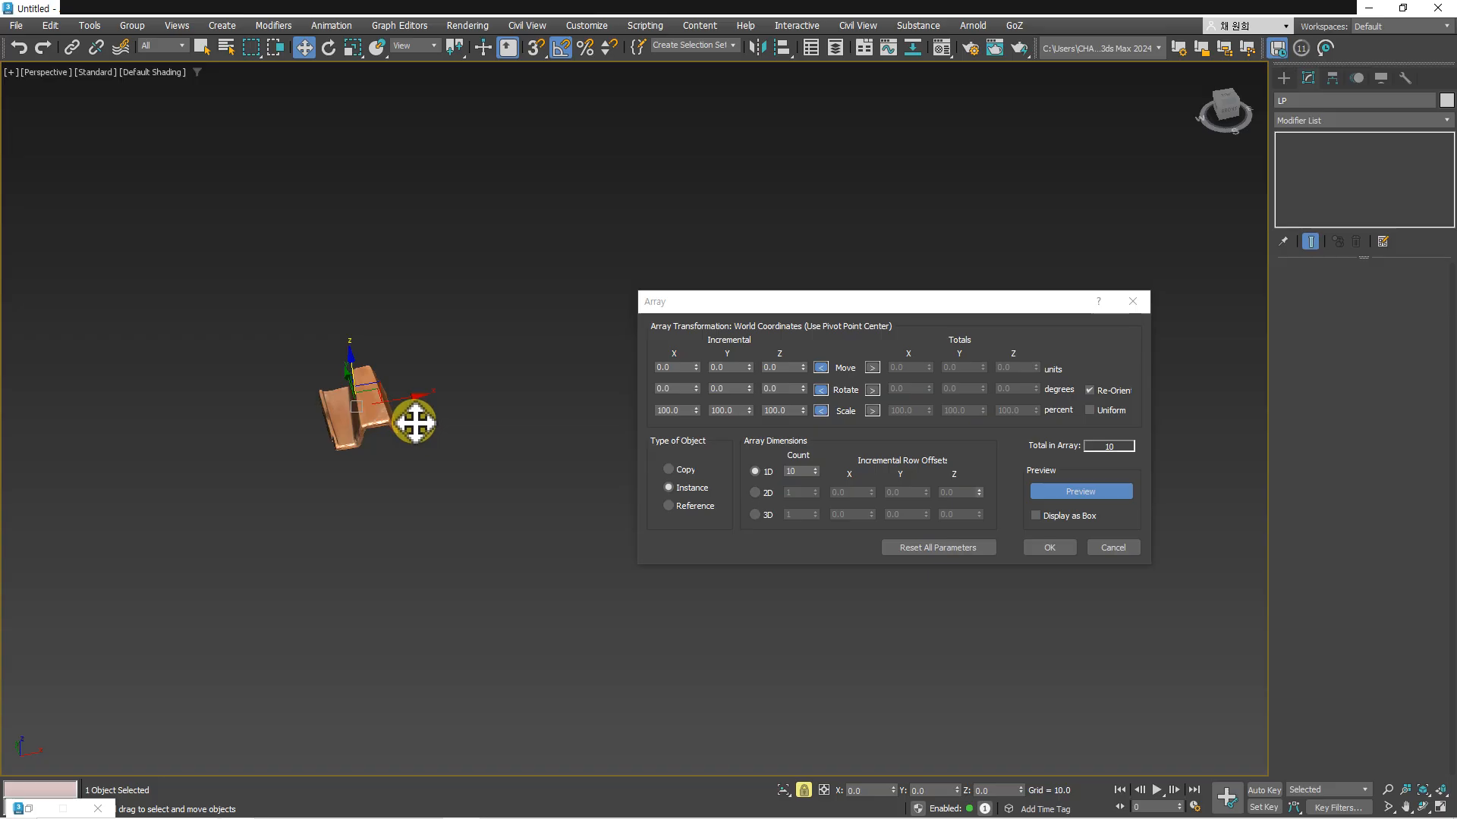
{"action": "scroll", "coordinate": [415, 422], "scroll_direction": "up", "scroll_amount": 3}
{"action": "mouse_move", "coordinate": [697, 368]}
{"action": "left_mouse_down"}
{"action": "mouse_move", "coordinate": [692, 389]}
{"action": "mouse_move", "coordinate": [698, 368]}
{"action": "left_mouse_up"}
{"action": "left_click_drag", "start_coordinate": [695, 368], "coordinate": [693, 367]}
{"action": "middle_click_drag", "start_coordinate": [471, 402], "coordinate": [676, 326], "text": "alt"}
{"action": "left_click_drag", "start_coordinate": [718, 319], "coordinate": [863, 322]}
{"action": "middle_click_drag", "start_coordinate": [500, 377], "coordinate": [592, 425], "text": "alt"}
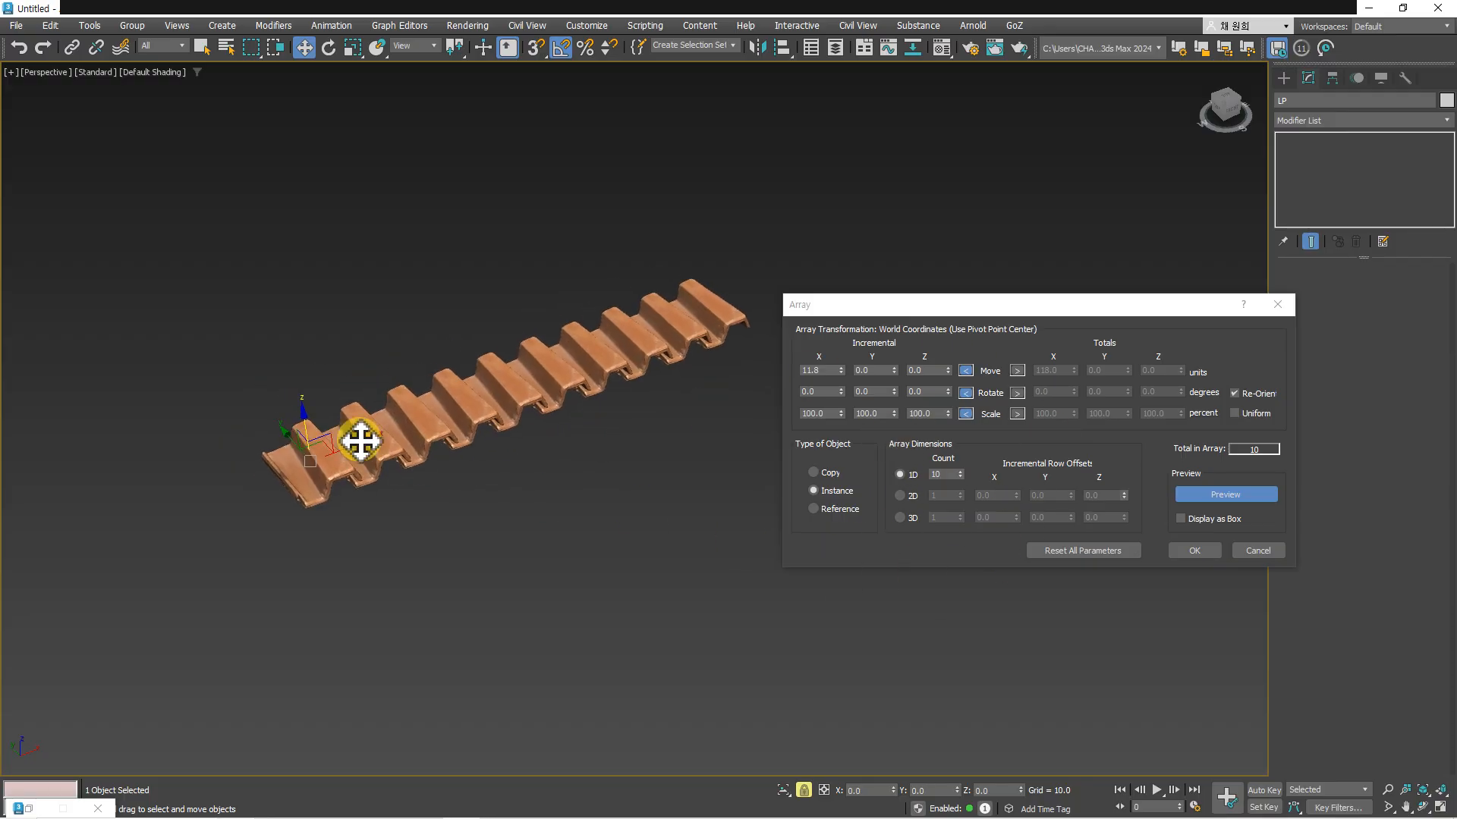
- Make the array 2D with a count of 6 rows and an incremental row offset of -19.4 in Y
{"action": "left_click", "coordinate": [906, 496]}
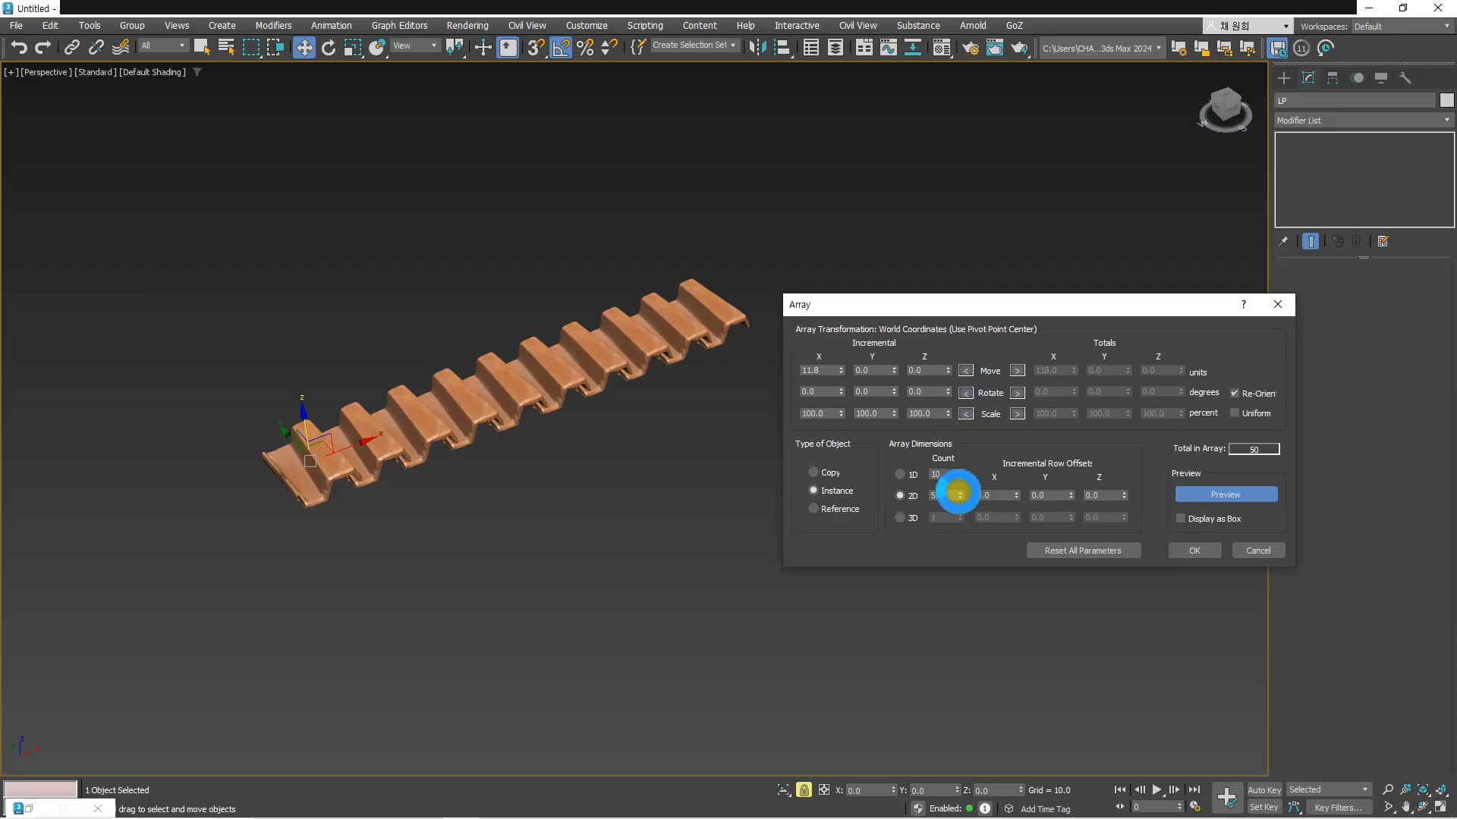
{"action": "middle_click_drag", "start_coordinate": [755, 472], "coordinate": [727, 444]}
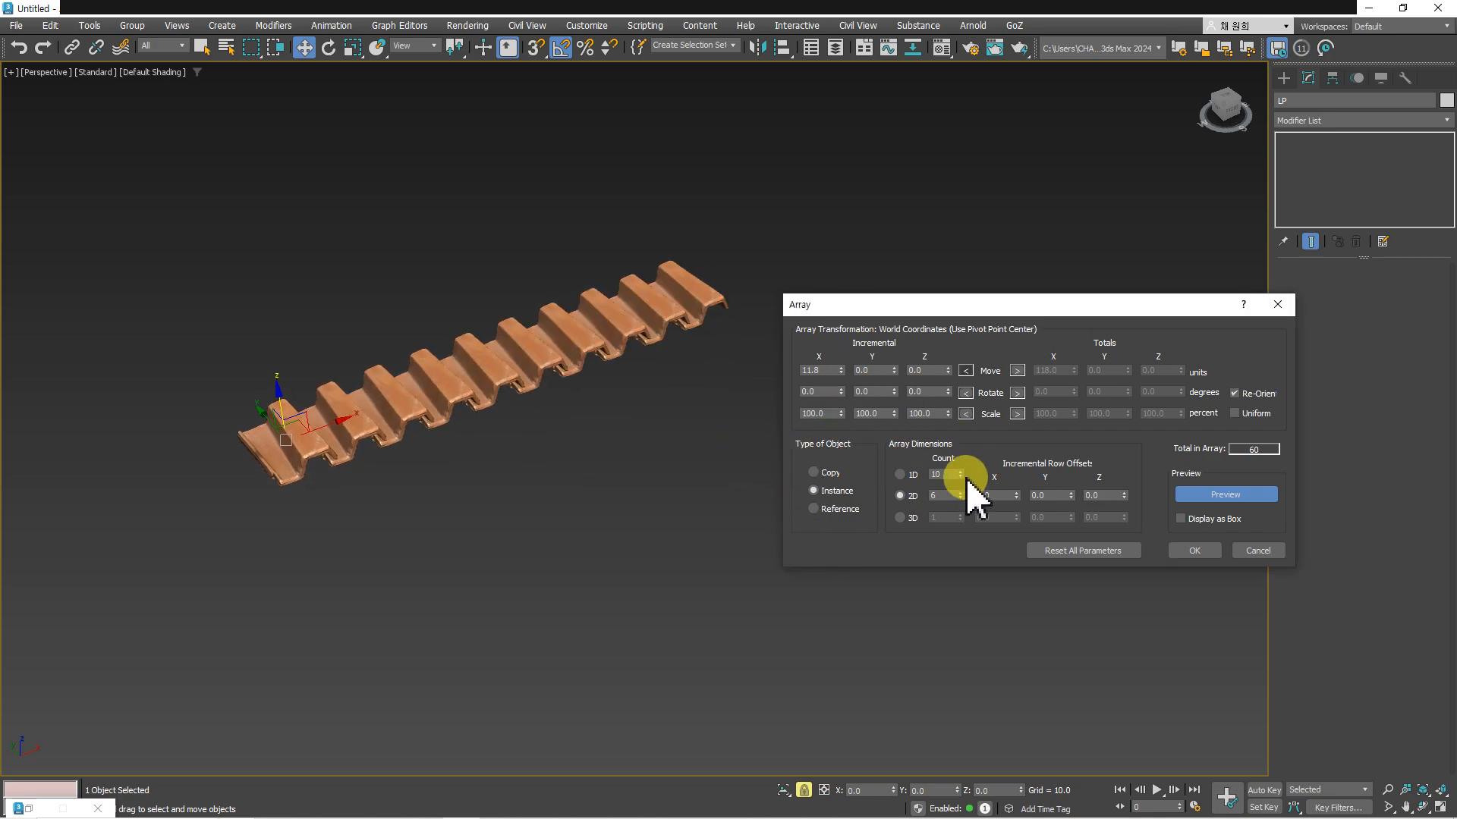
{"action": "left_click_drag", "start_coordinate": [1017, 496], "coordinate": [1092, 659]}
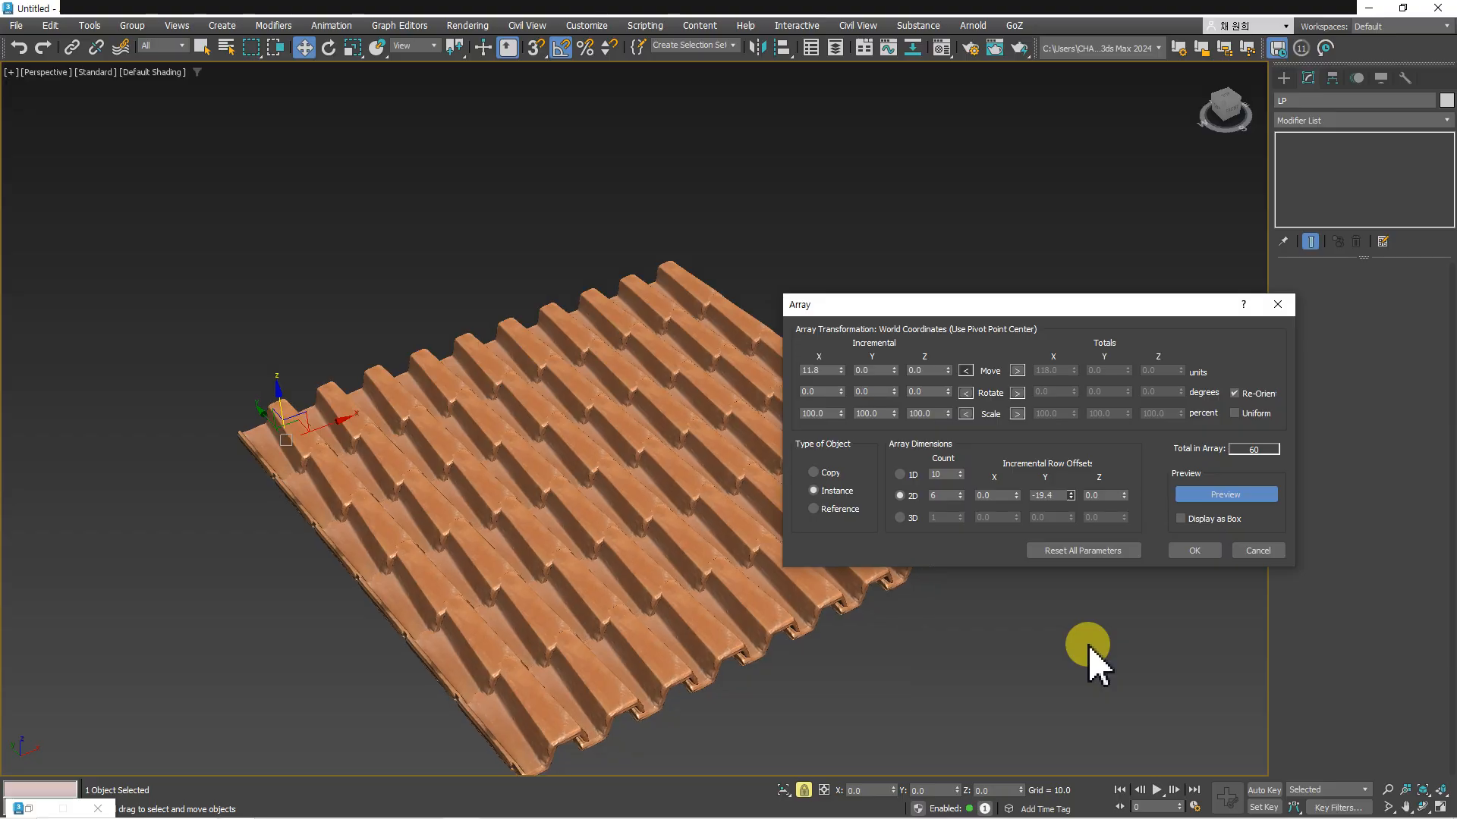
- Set the array's incremental row offset in Z to -1.5 so each row sits below the previous one
{"action": "middle_click_drag", "start_coordinate": [402, 477], "coordinate": [430, 432]}
{"action": "scroll", "coordinate": [398, 477], "scroll_direction": "up", "scroll_amount": 6}
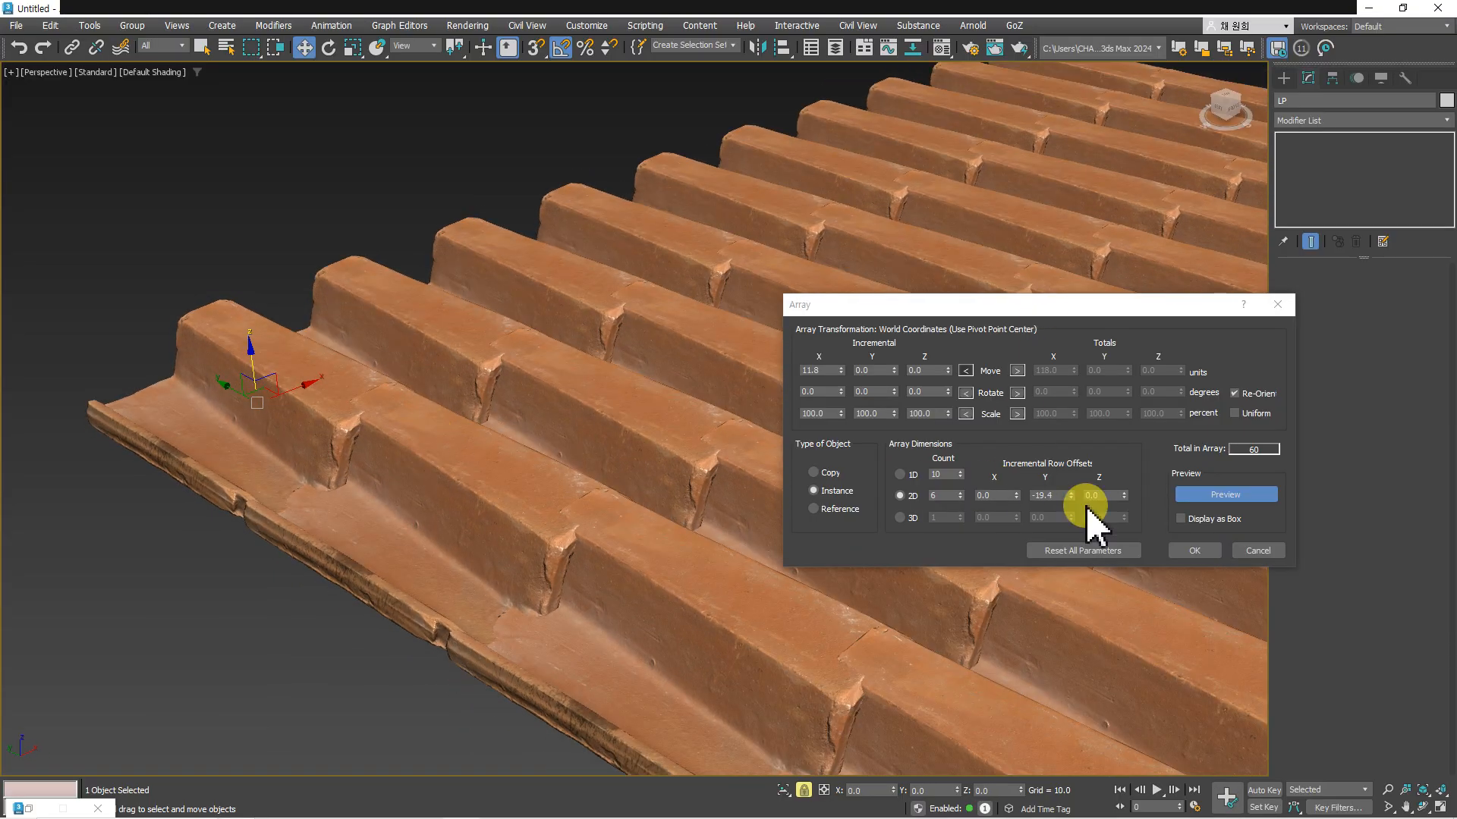
{"action": "left_click_drag", "start_coordinate": [1126, 497], "coordinate": [1122, 520]}
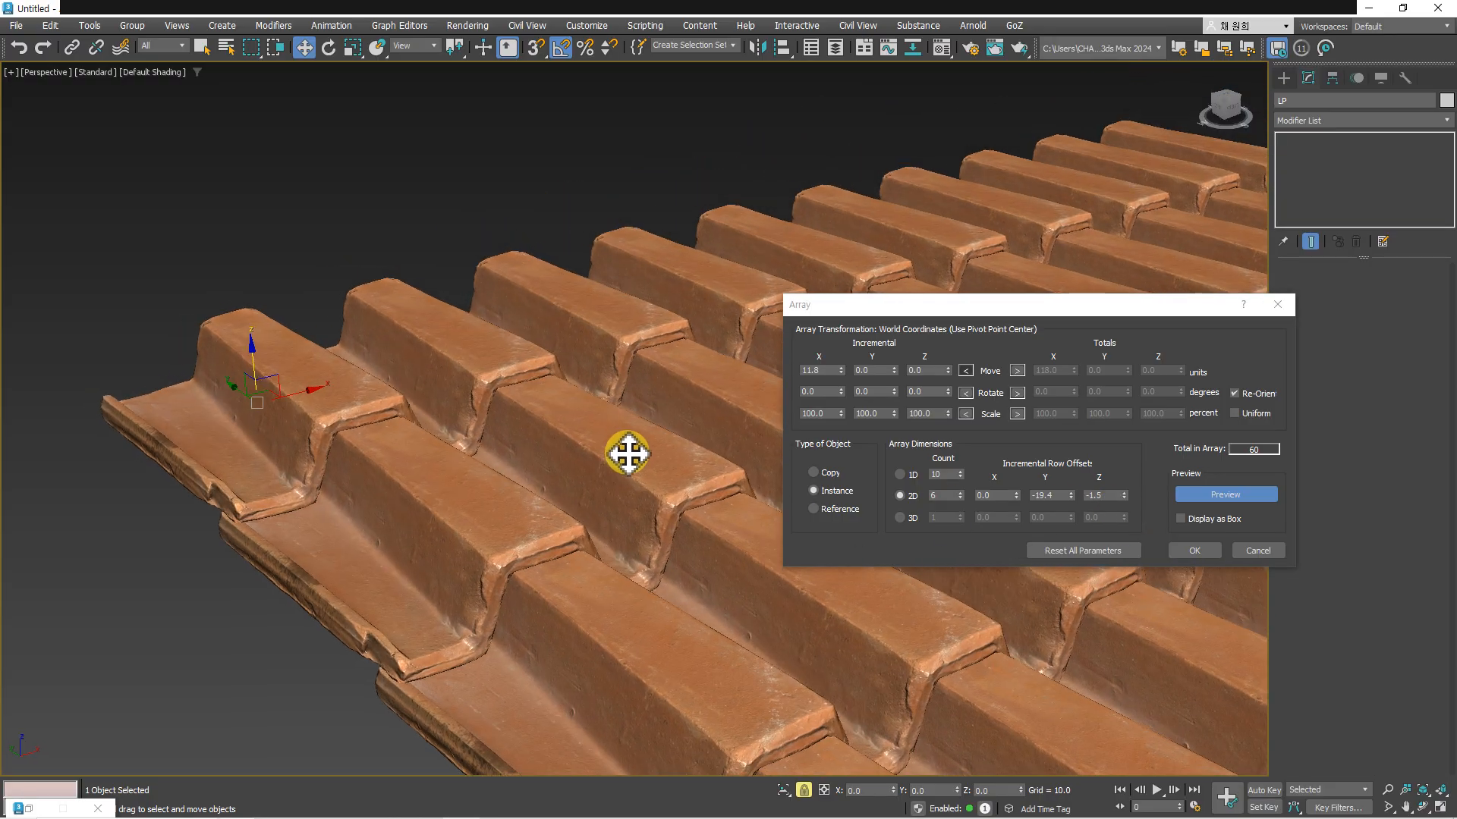
- Switch the perspective viewport's shading quality to High Quality and check the overlaps between the tile rows
{"action": "middle_click_drag", "start_coordinate": [627, 453], "coordinate": [438, 234], "text": "alt"}
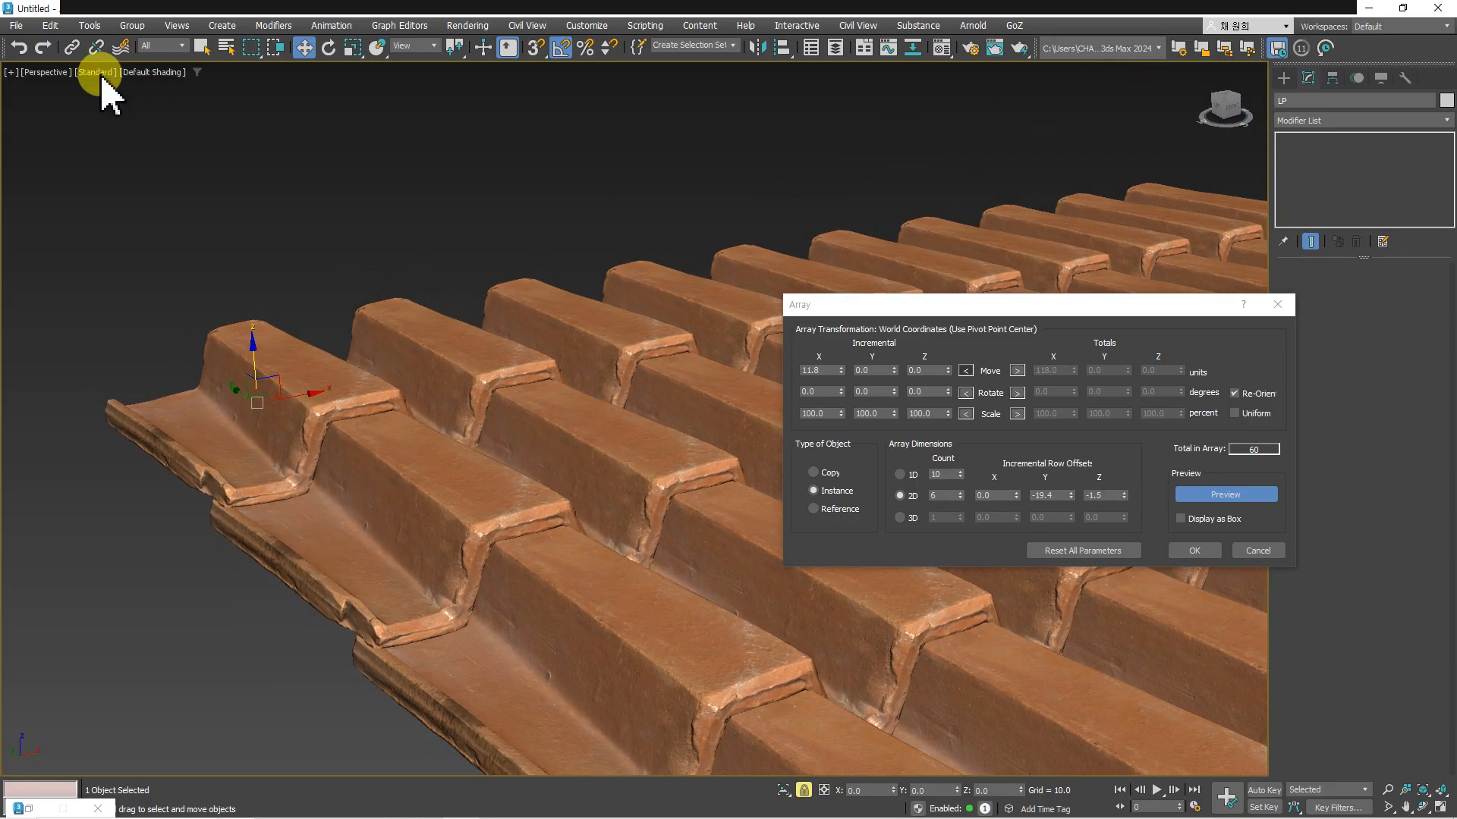
{"action": "middle_click_drag", "start_coordinate": [252, 332], "coordinate": [132, 123], "text": "alt"}
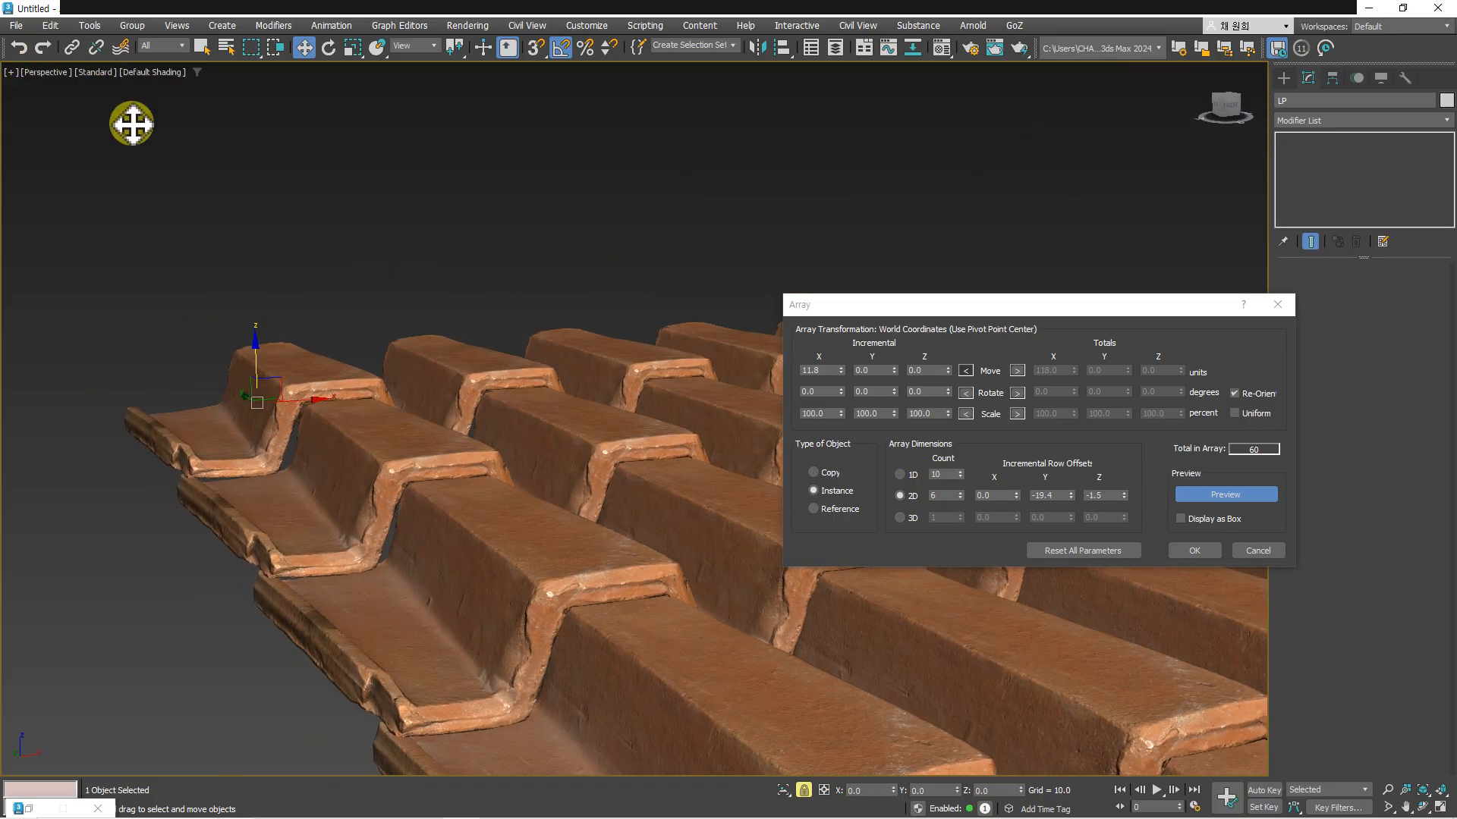
{"action": "left_click", "coordinate": [97, 73]}
{"action": "left_click", "coordinate": [121, 90]}
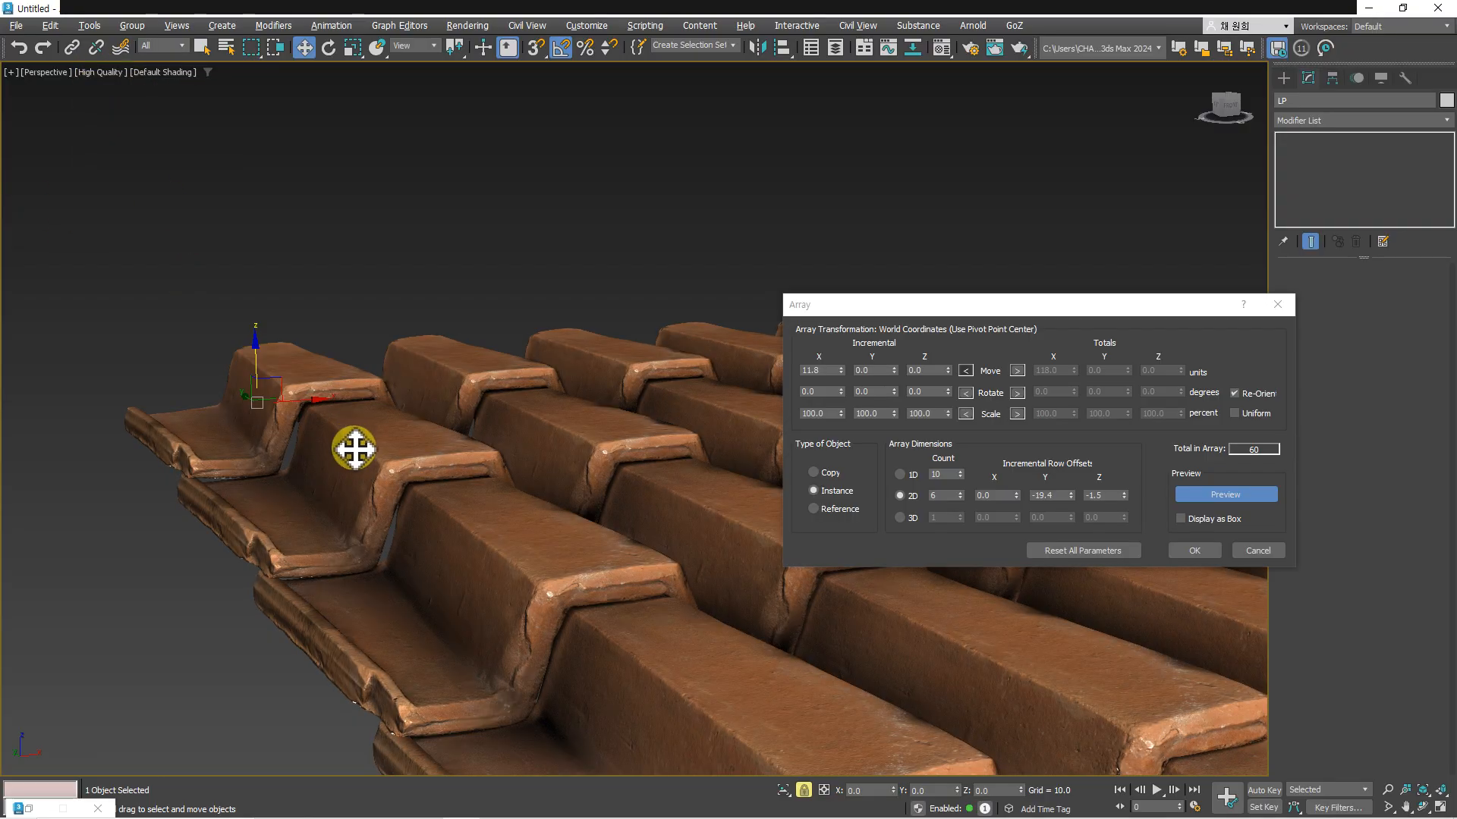
{"action": "scroll", "coordinate": [384, 432], "scroll_direction": "up", "scroll_amount": 8}
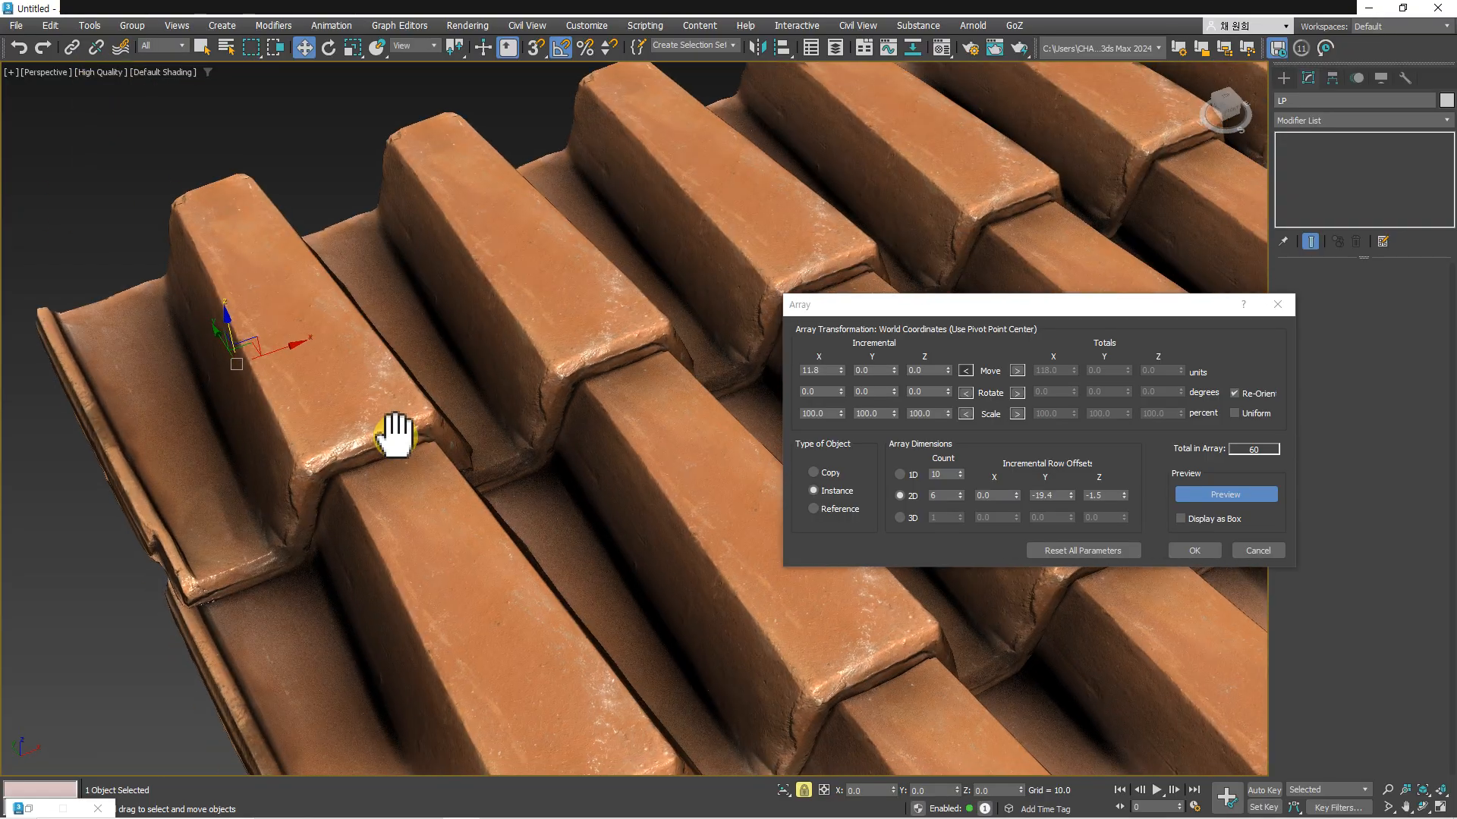
{"action": "middle_click_drag", "start_coordinate": [395, 435], "coordinate": [380, 396]}
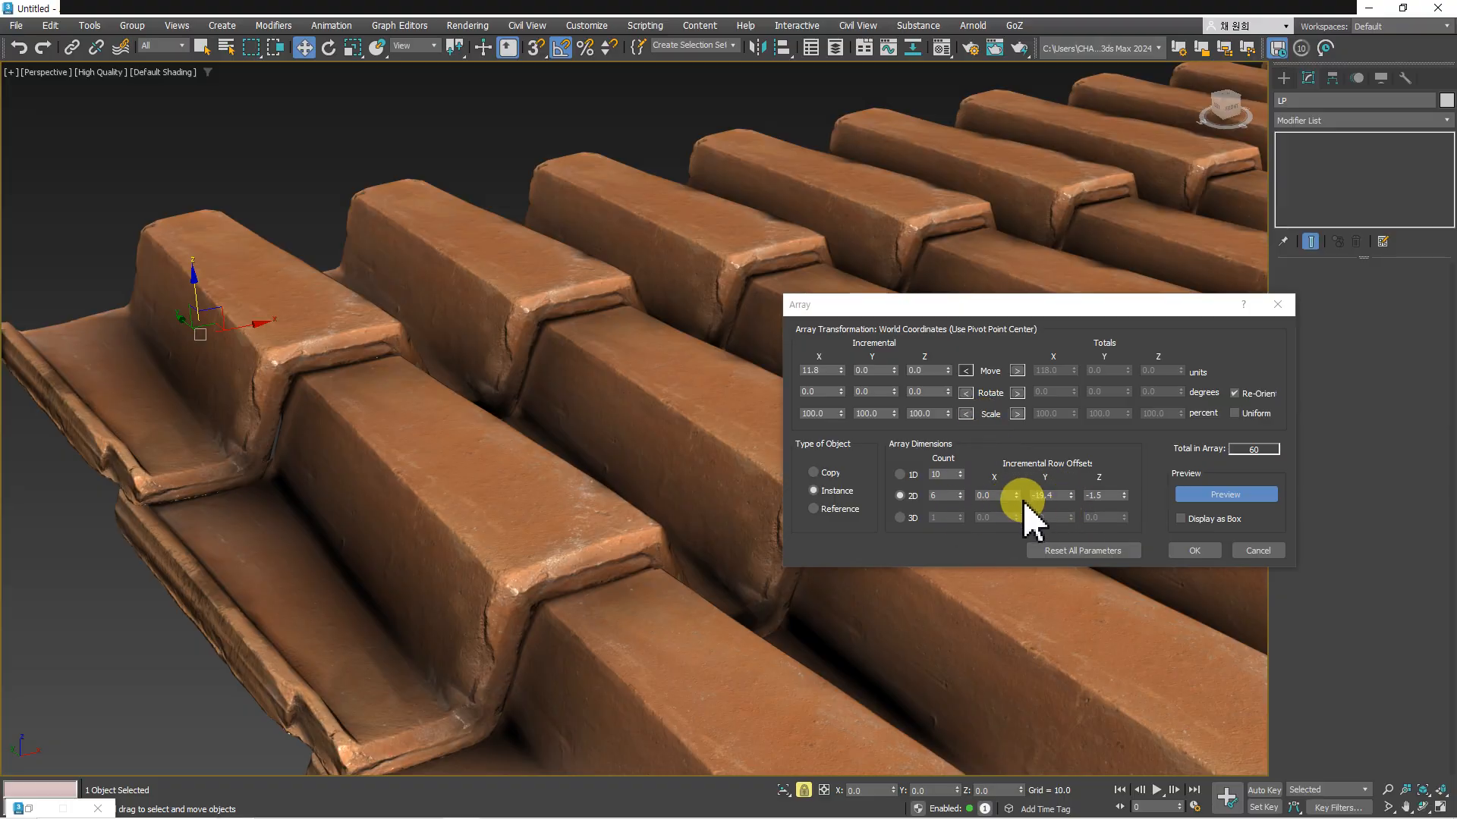
- Refine the incremental row offsets to X -0.6, Y -19.1 and Z -1.4, and create the array
{"action": "middle_click_drag", "start_coordinate": [480, 425], "coordinate": [440, 411], "text": "alt"}
{"action": "left_click_drag", "start_coordinate": [1015, 495], "coordinate": [1125, 497]}
{"action": "scroll", "coordinate": [435, 361], "scroll_direction": "down", "scroll_amount": 10}
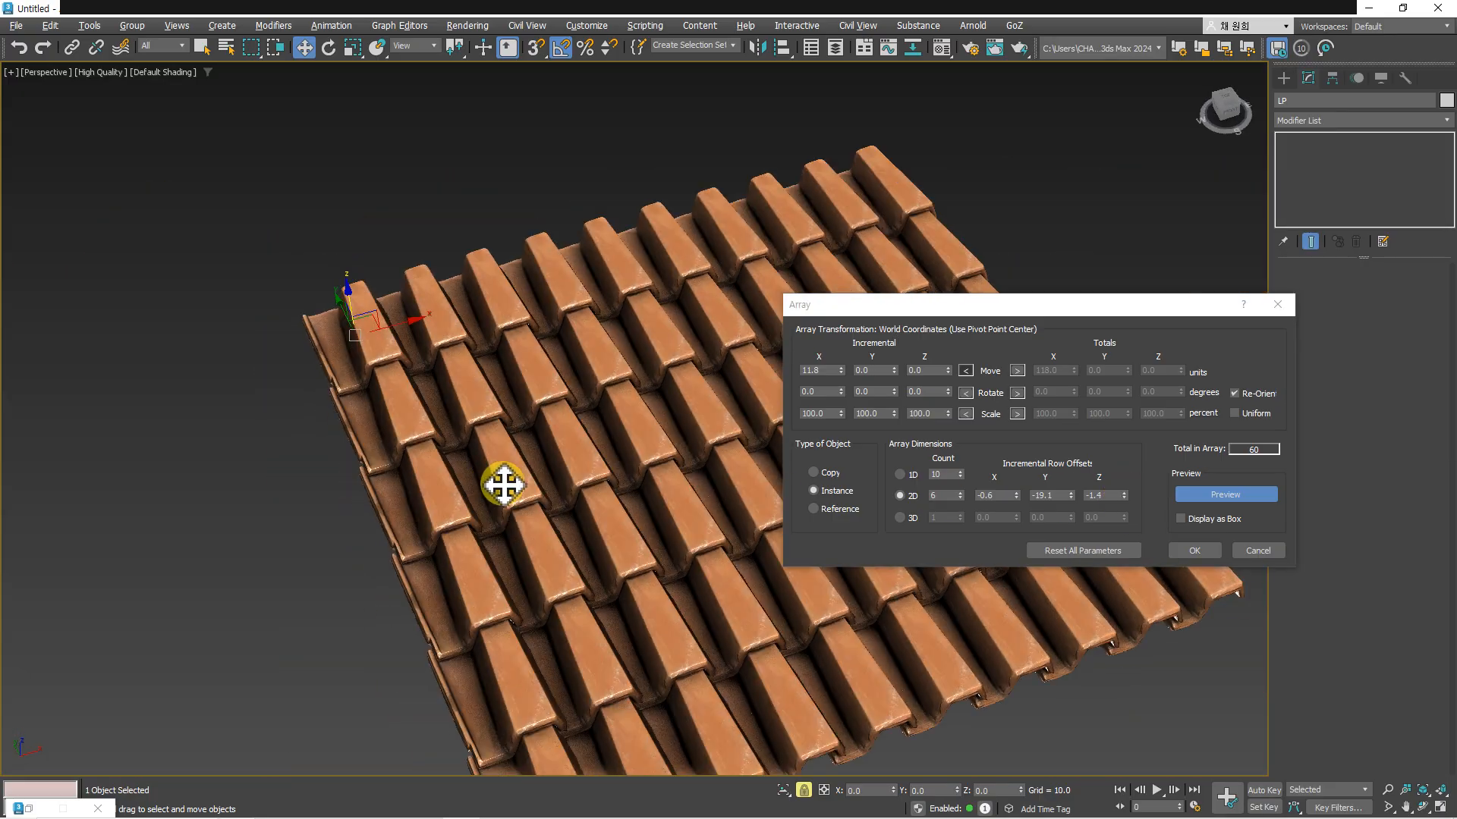
{"action": "mouse_move", "coordinate": [471, 418]}
{"action": "middle_mouse_down", "text": "alt"}
{"action": "mouse_move", "coordinate": [455, 426]}
{"action": "mouse_move", "coordinate": [471, 387]}
{"action": "mouse_move", "coordinate": [465, 437]}
{"action": "middle_mouse_up", "text": "alt"}
{"action": "scroll", "coordinate": [464, 426], "scroll_direction": "up", "scroll_amount": 4}
{"action": "left_click", "coordinate": [1195, 550]}
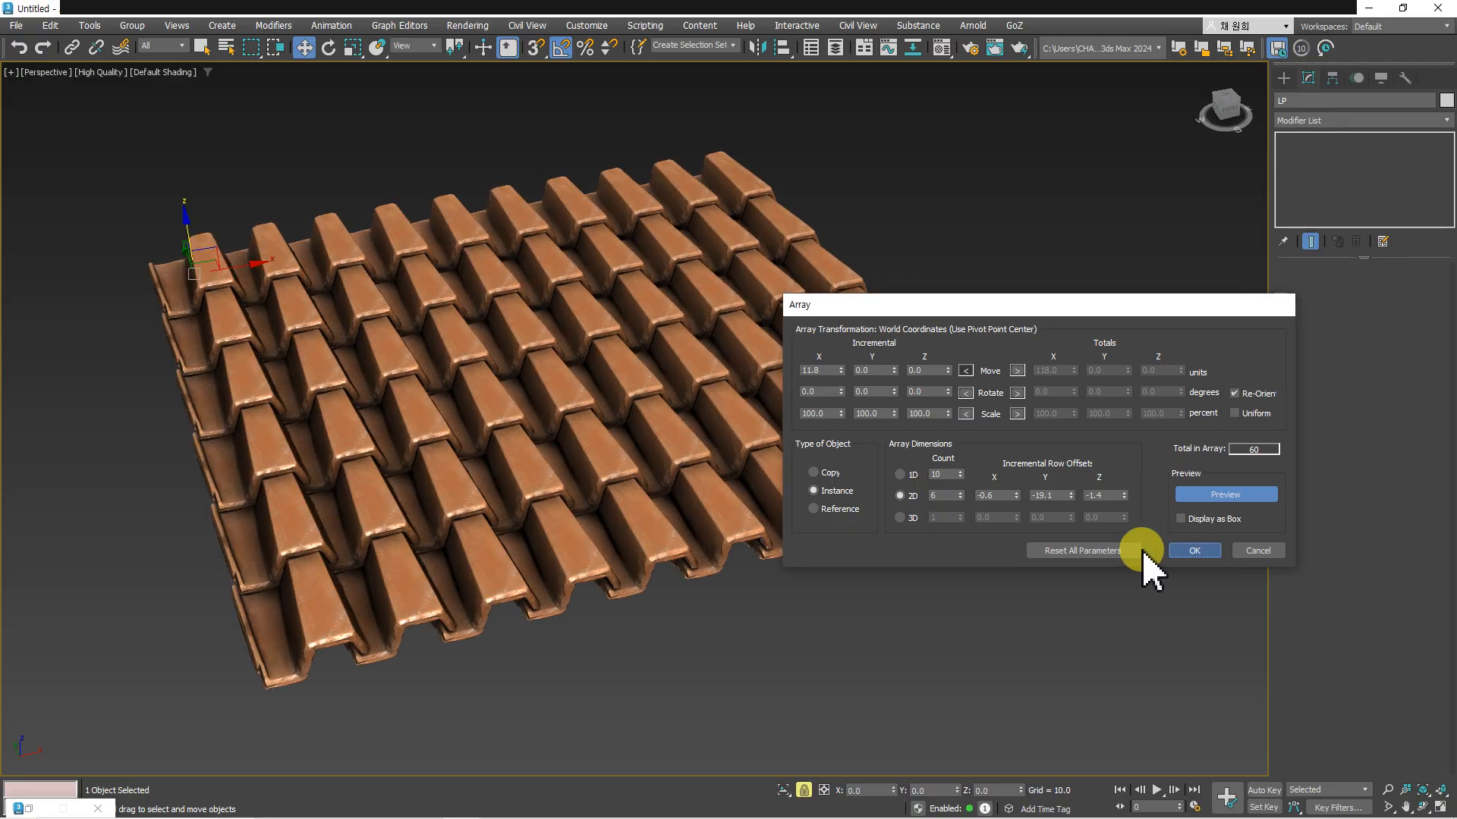
- Select the original LP tile at the array's corner and inspect the tile overlaps from close up and far away
{"action": "middle_click_drag", "start_coordinate": [612, 452], "coordinate": [437, 390], "text": "alt"}
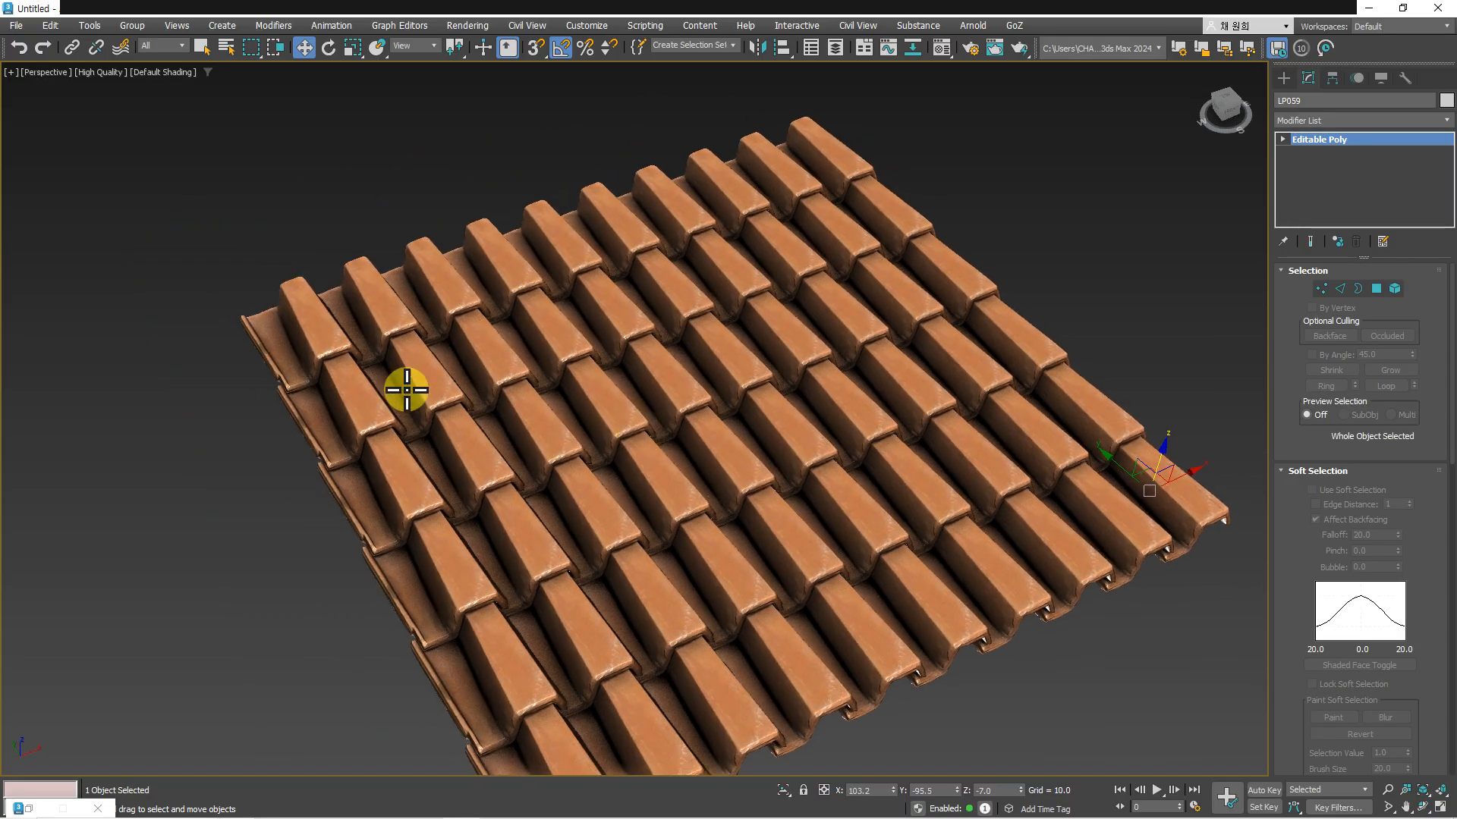
{"action": "left_click", "coordinate": [318, 364]}
{"action": "scroll", "coordinate": [299, 344], "scroll_direction": "up", "scroll_amount": 6}
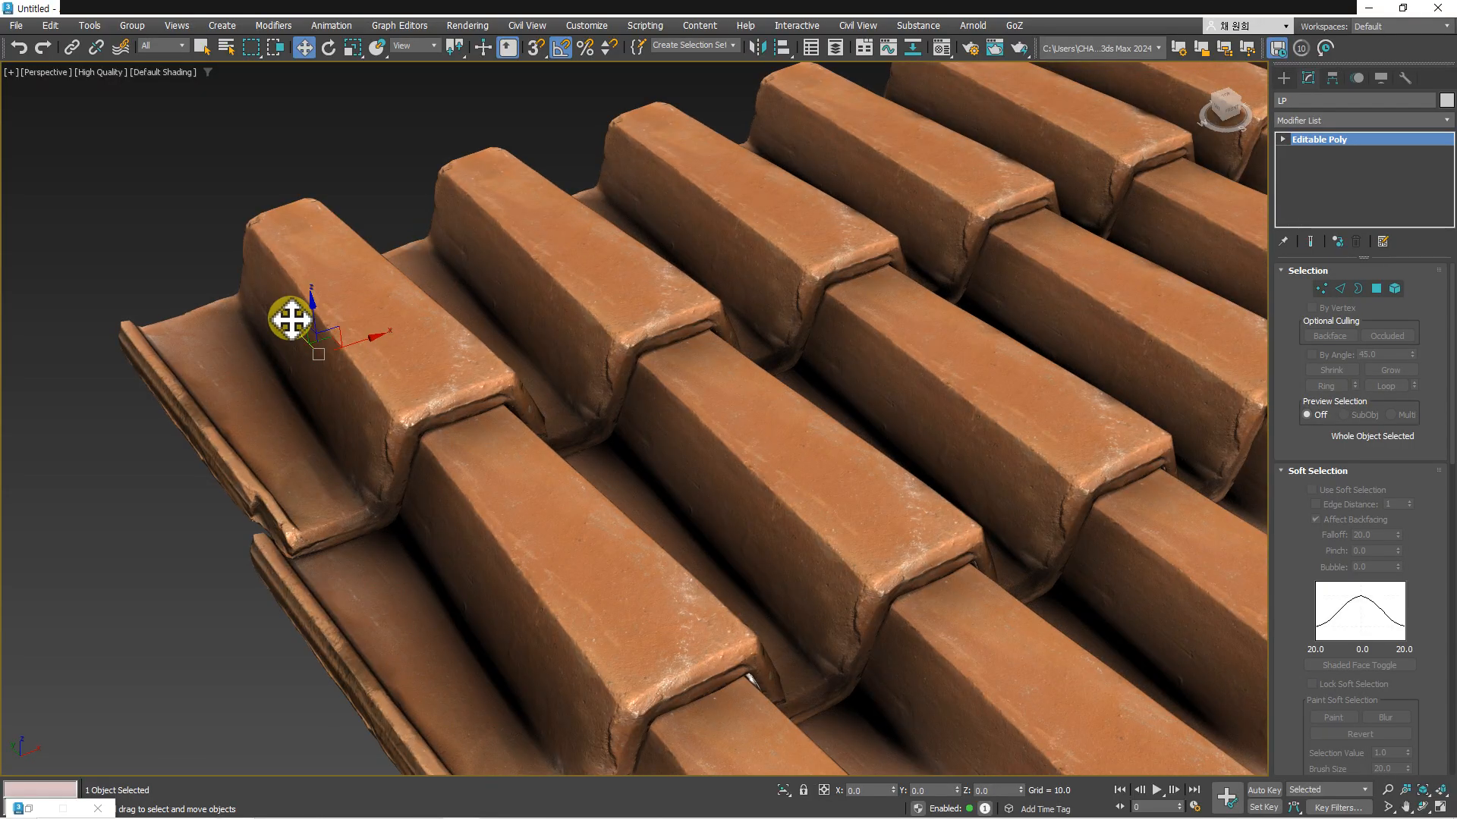
{"action": "scroll", "coordinate": [290, 318], "scroll_direction": "down", "scroll_amount": 8}
{"action": "middle_click_drag", "start_coordinate": [286, 422], "coordinate": [265, 366], "text": "alt"}
{"action": "scroll", "coordinate": [234, 445], "scroll_direction": "down", "scroll_amount": 6}
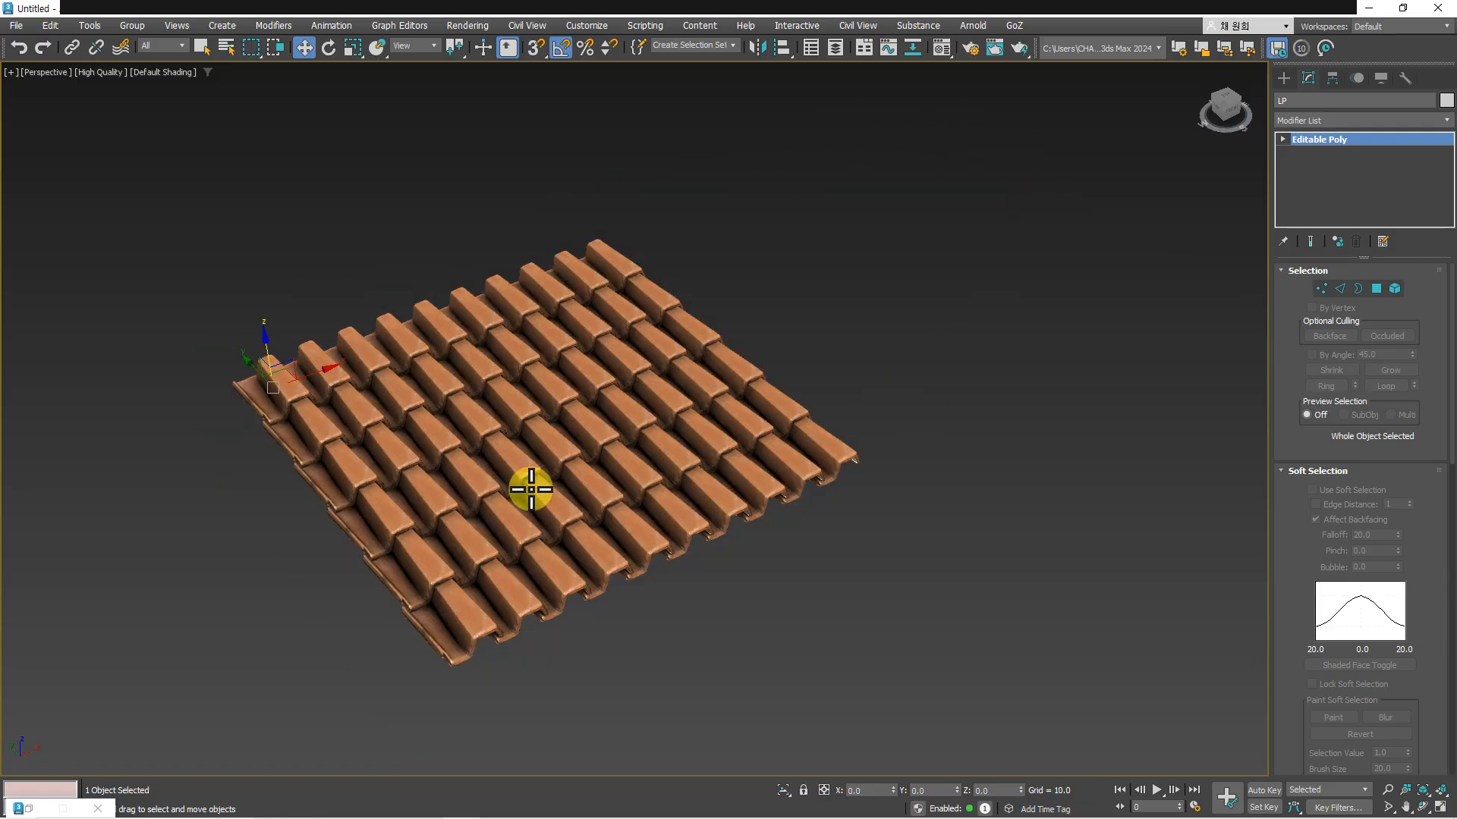
{"action": "middle_click_drag", "start_coordinate": [733, 438], "coordinate": [535, 421], "text": "alt"}
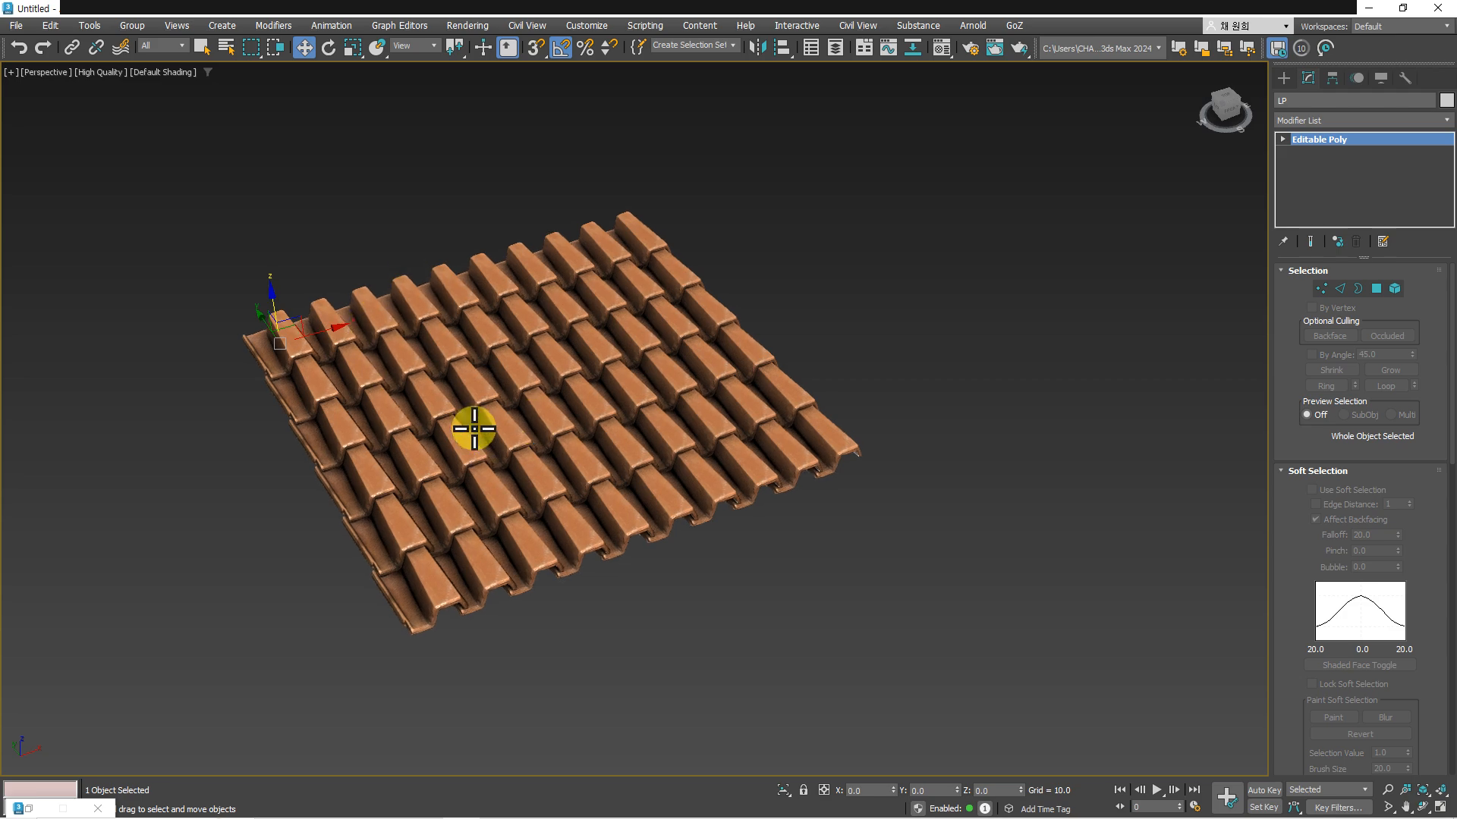
- Select all tiles of the array together, and reselect only the original LP corner tile
{"action": "left_click", "coordinate": [179, 510]}
{"action": "left_click_drag", "start_coordinate": [162, 173], "coordinate": [887, 652]}
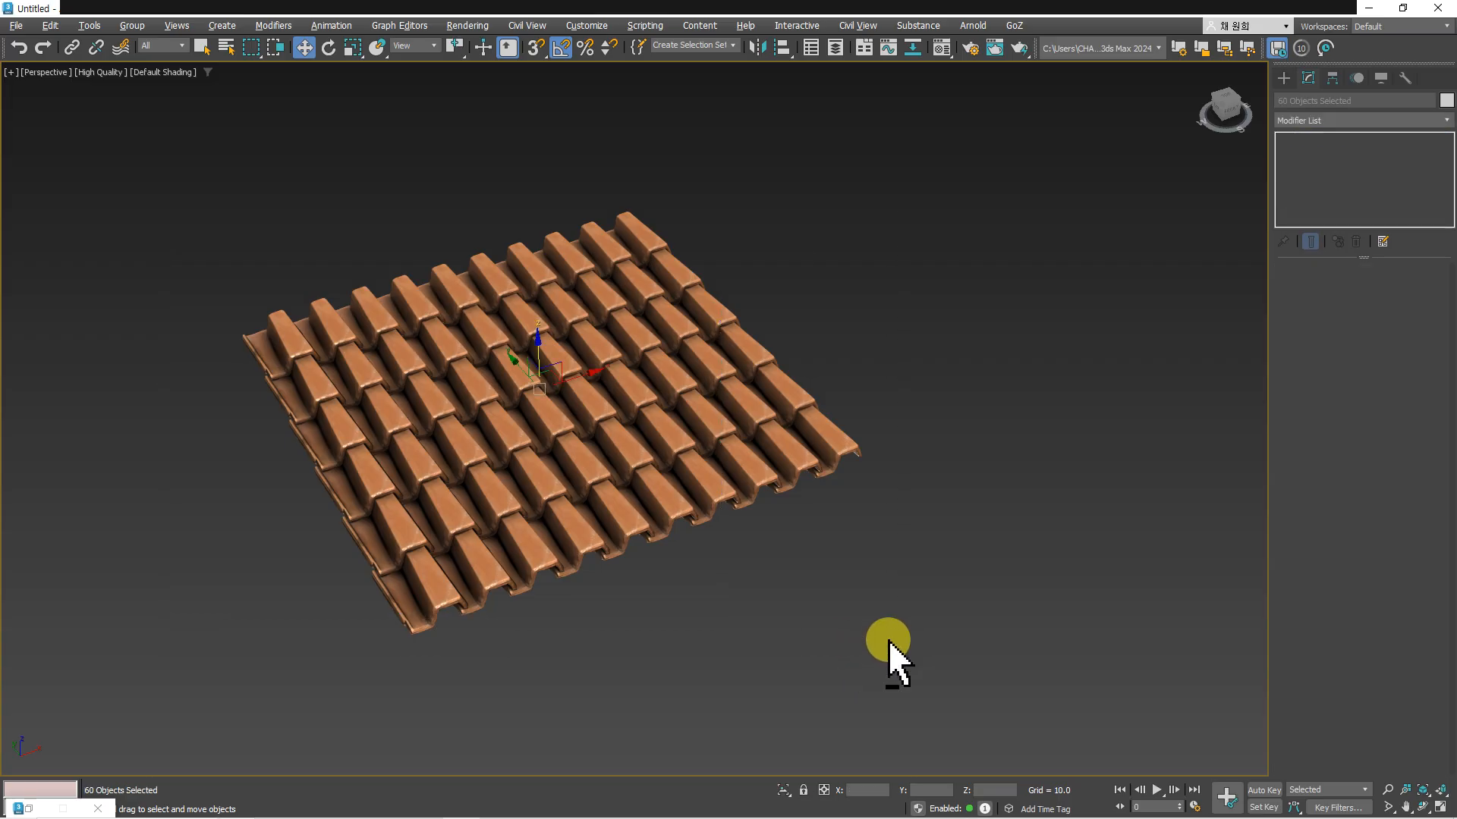
{"action": "left_click", "coordinate": [806, 671]}
{"action": "left_click", "coordinate": [282, 336]}
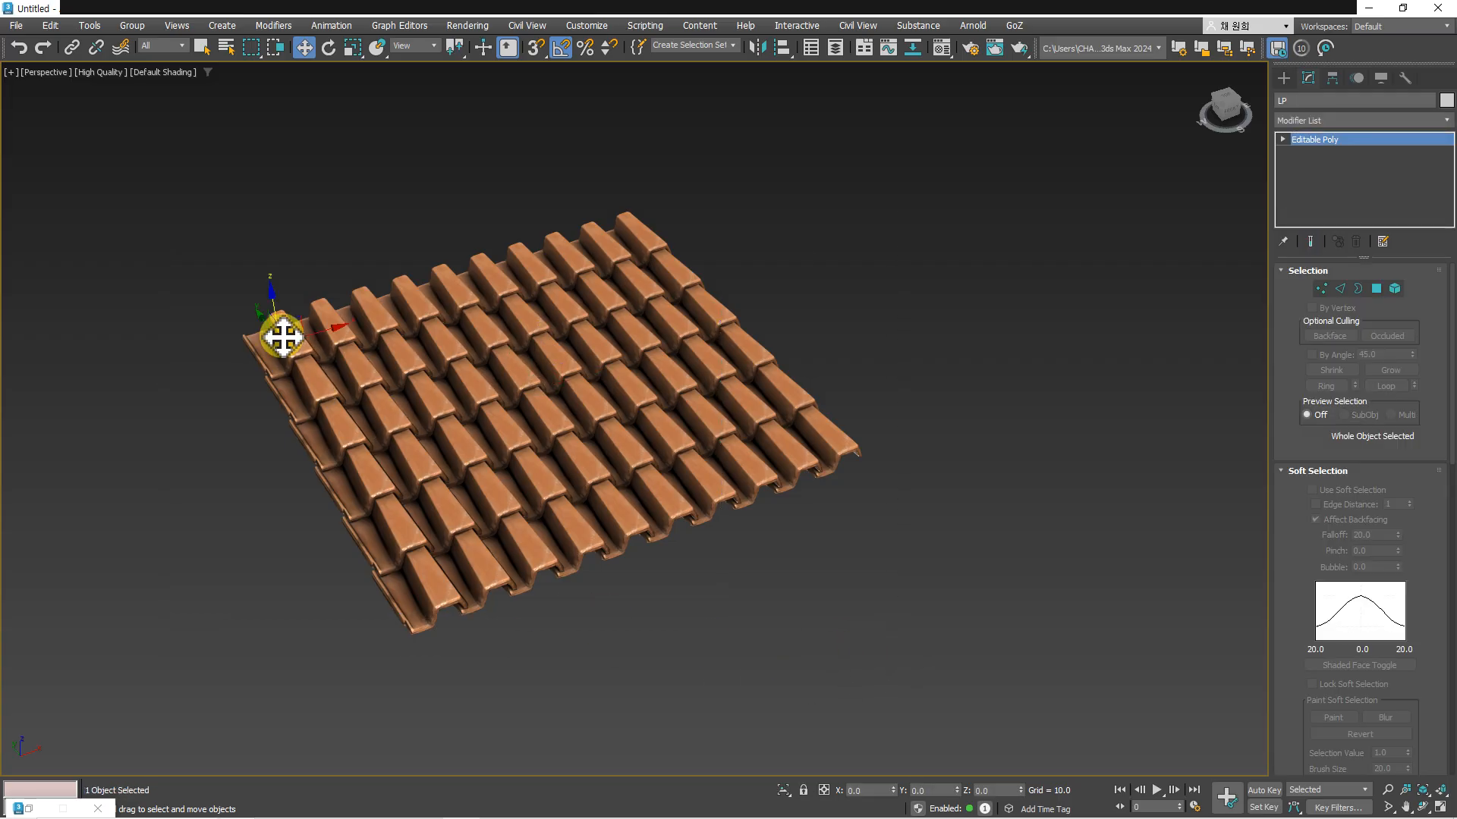
- Attach all the LP tile copies to the original LP mesh and center the combined roof's pivot
{"action": "key", "text": "h"}
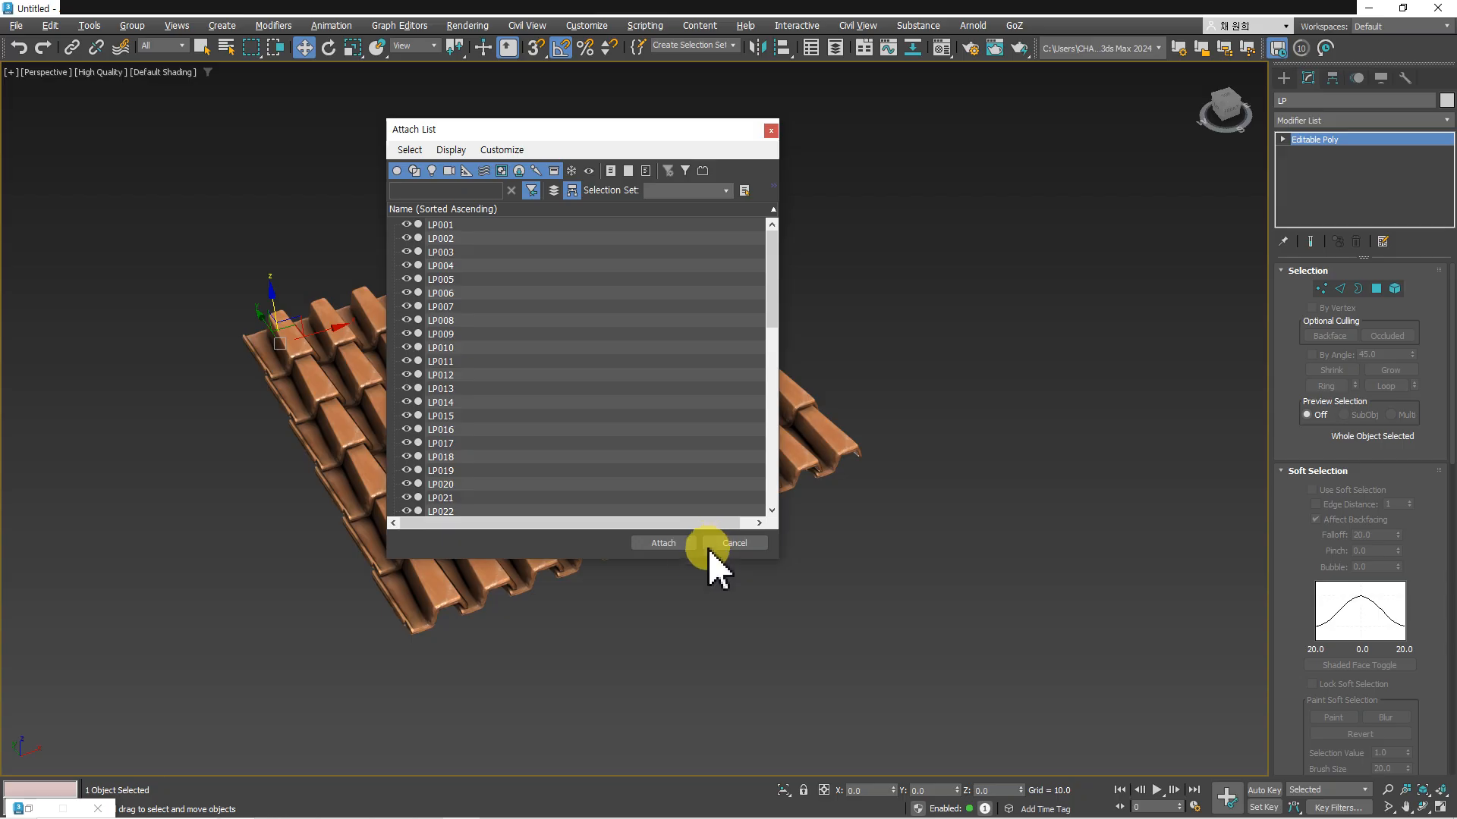
{"action": "left_click", "coordinate": [666, 543]}
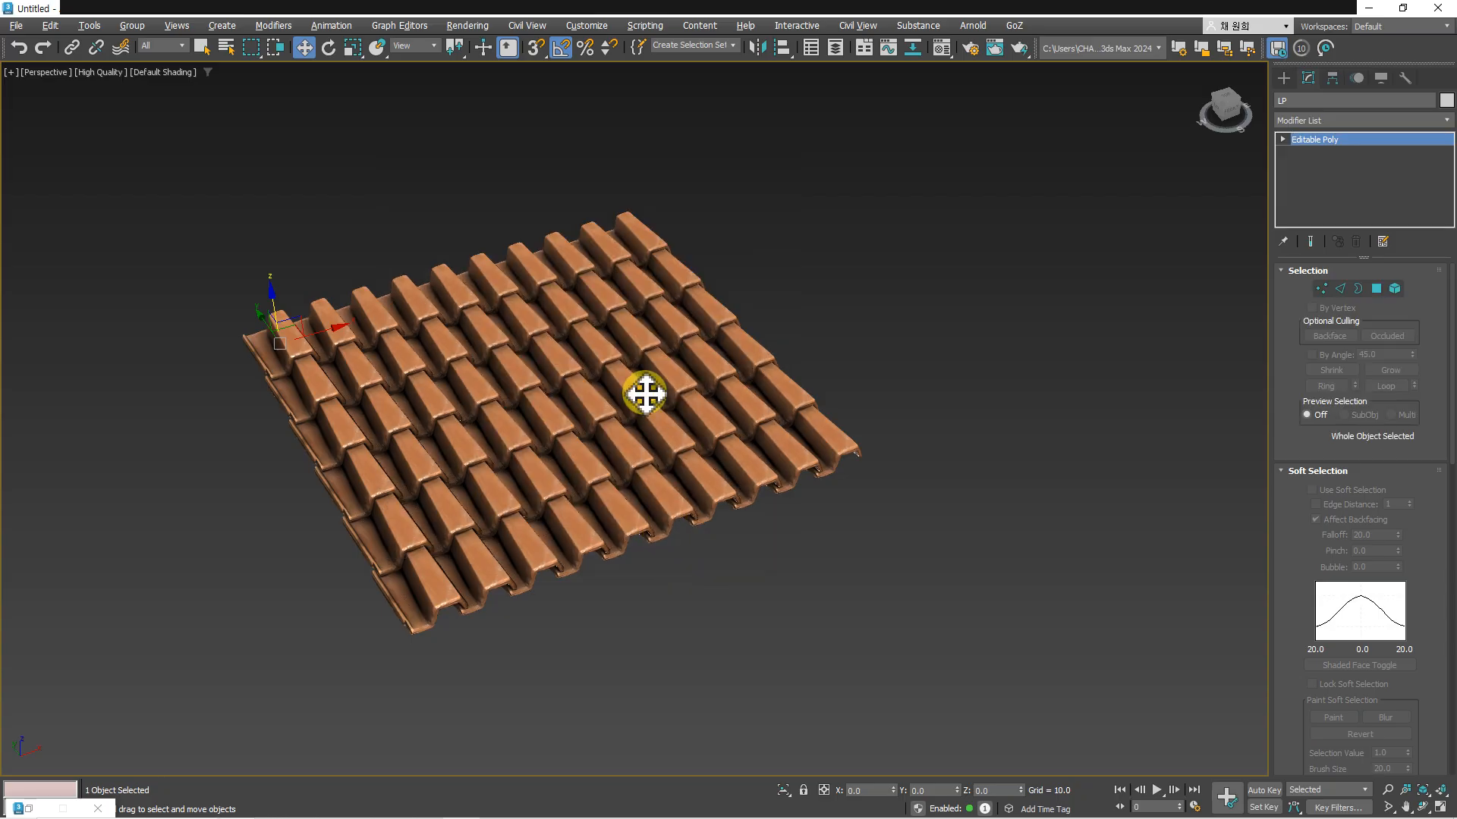
{"action": "middle_click_drag", "start_coordinate": [607, 416], "coordinate": [630, 415]}
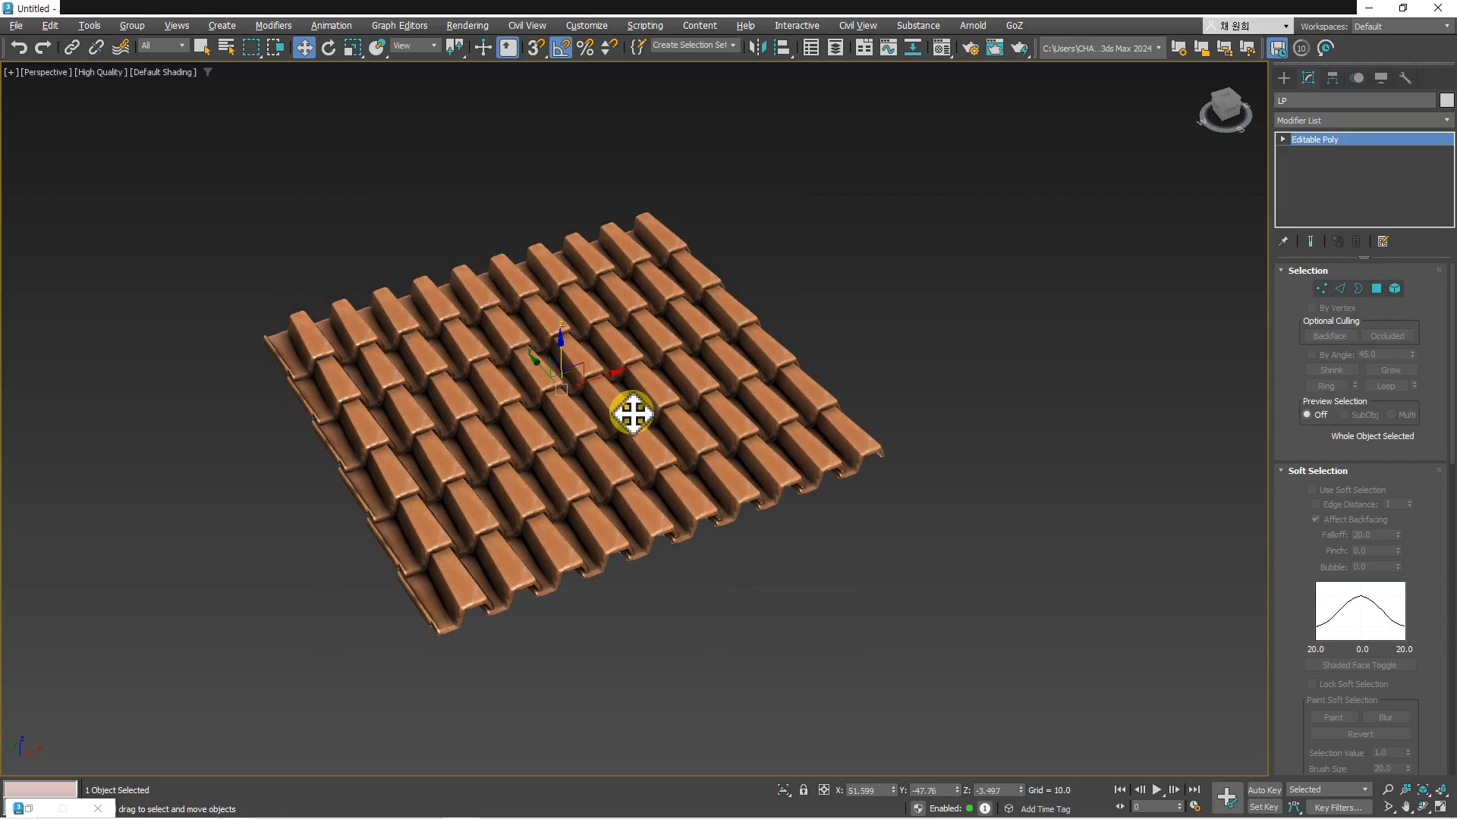
- Move the combined roof mesh to the world origin by resetting its X, Y and Z position to 0
{"action": "key", "text": "t"}
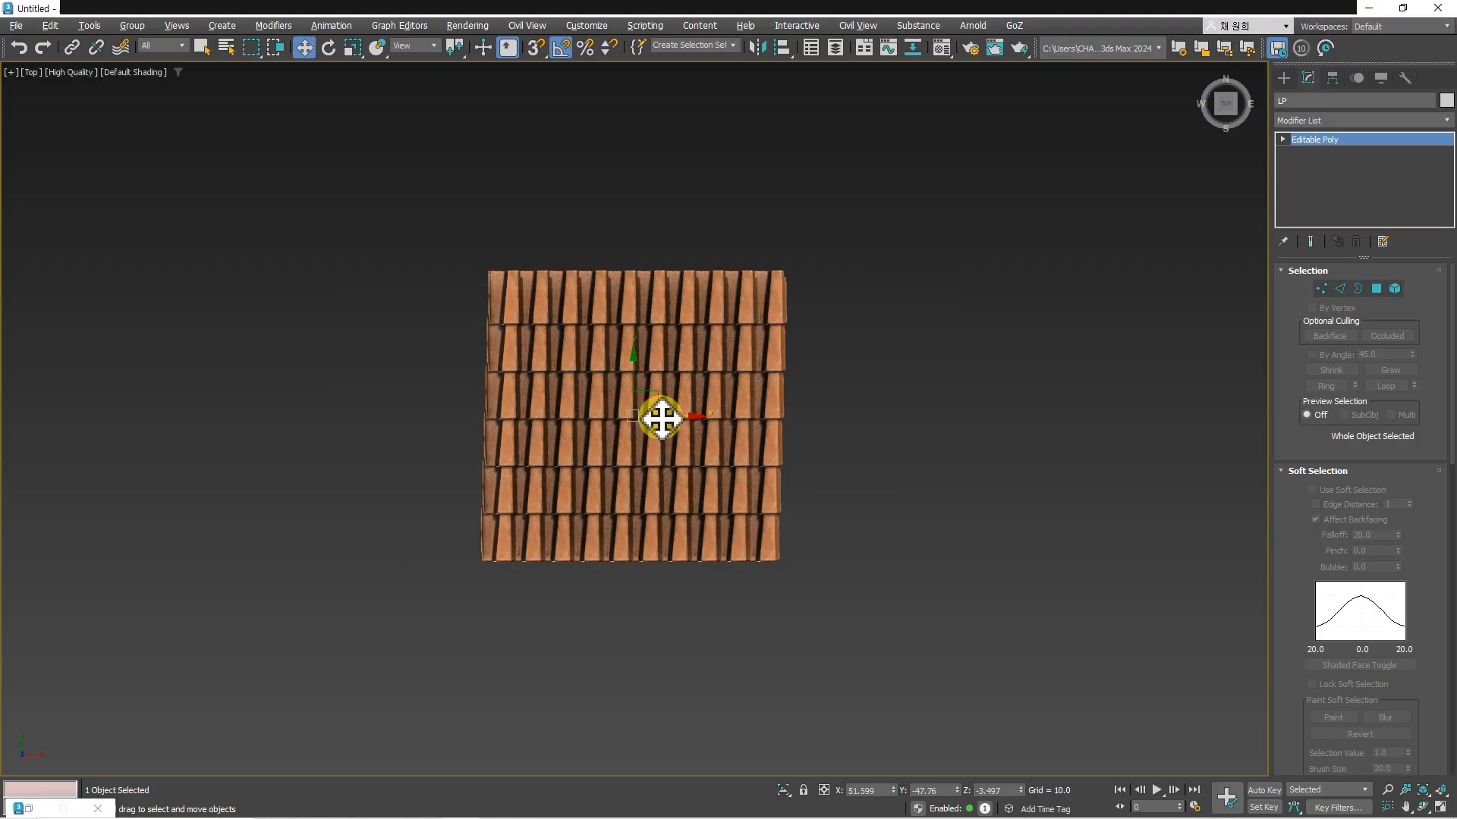
{"action": "key", "text": "f"}
{"action": "key", "text": "p"}
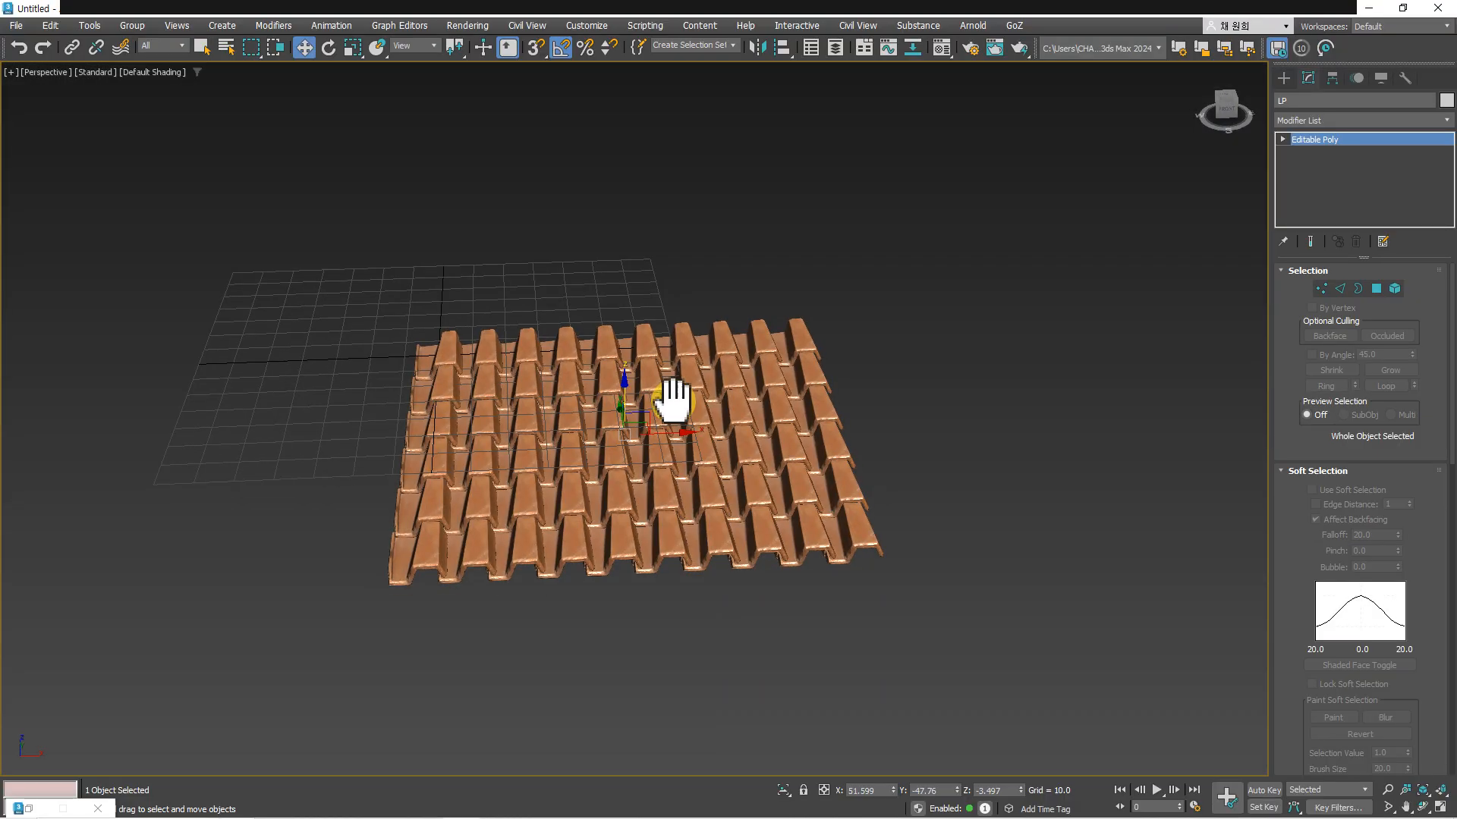
{"action": "middle_click_drag", "start_coordinate": [673, 400], "coordinate": [744, 547], "text": "alt"}
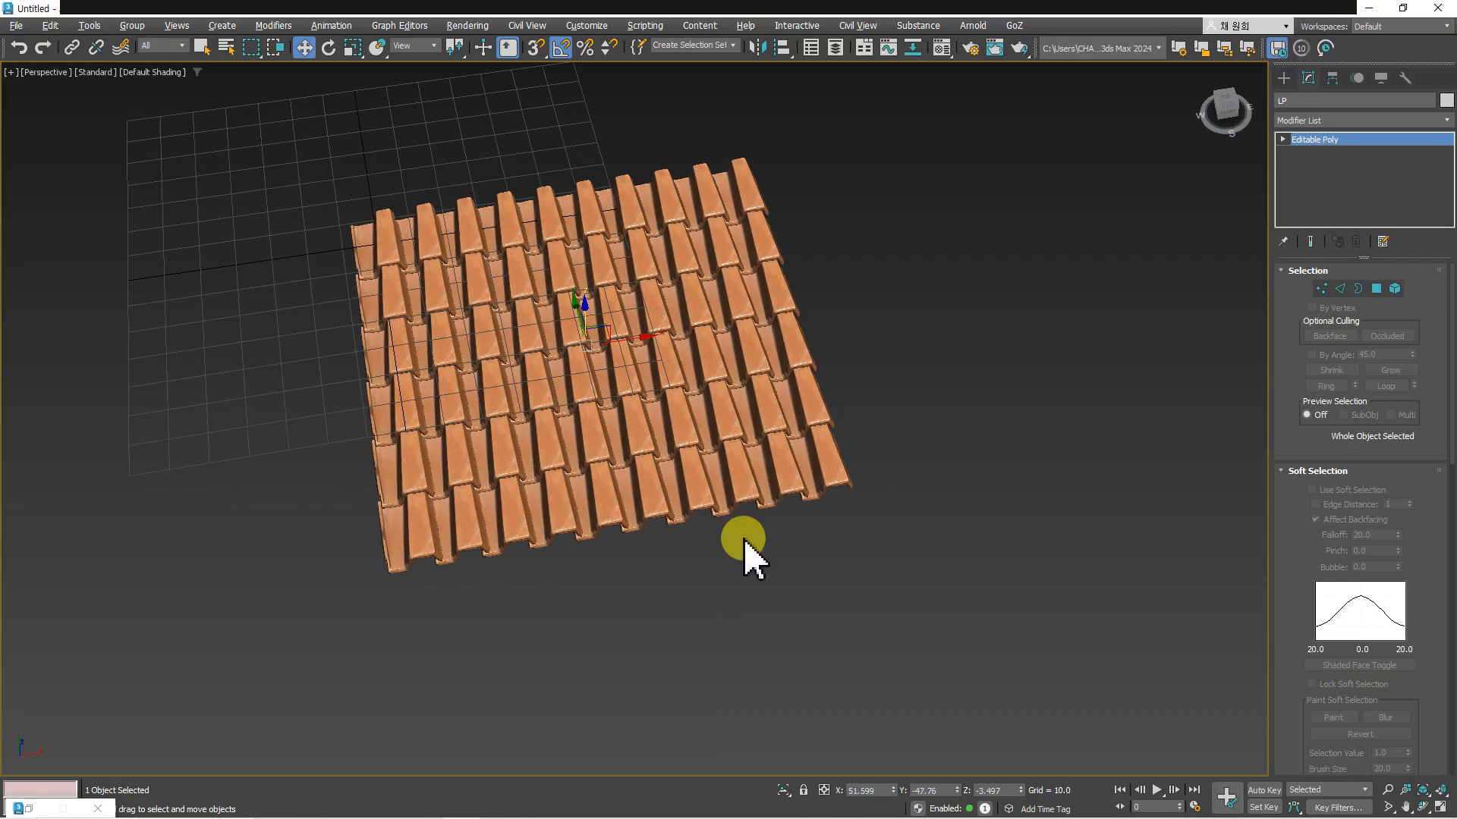
{"action": "right_click", "coordinate": [894, 790]}
{"action": "right_click", "coordinate": [957, 790]}
{"action": "right_click", "coordinate": [1020, 790]}
- Export the selected roof mesh as FBX over LP.fbx in the desktop folder Tiles_tlvndeziw_2K_3d_ms, keeping the default export settings
{"action": "middle_click_drag", "start_coordinate": [746, 471], "coordinate": [850, 383]}
{"action": "right_click", "coordinate": [849, 383]}
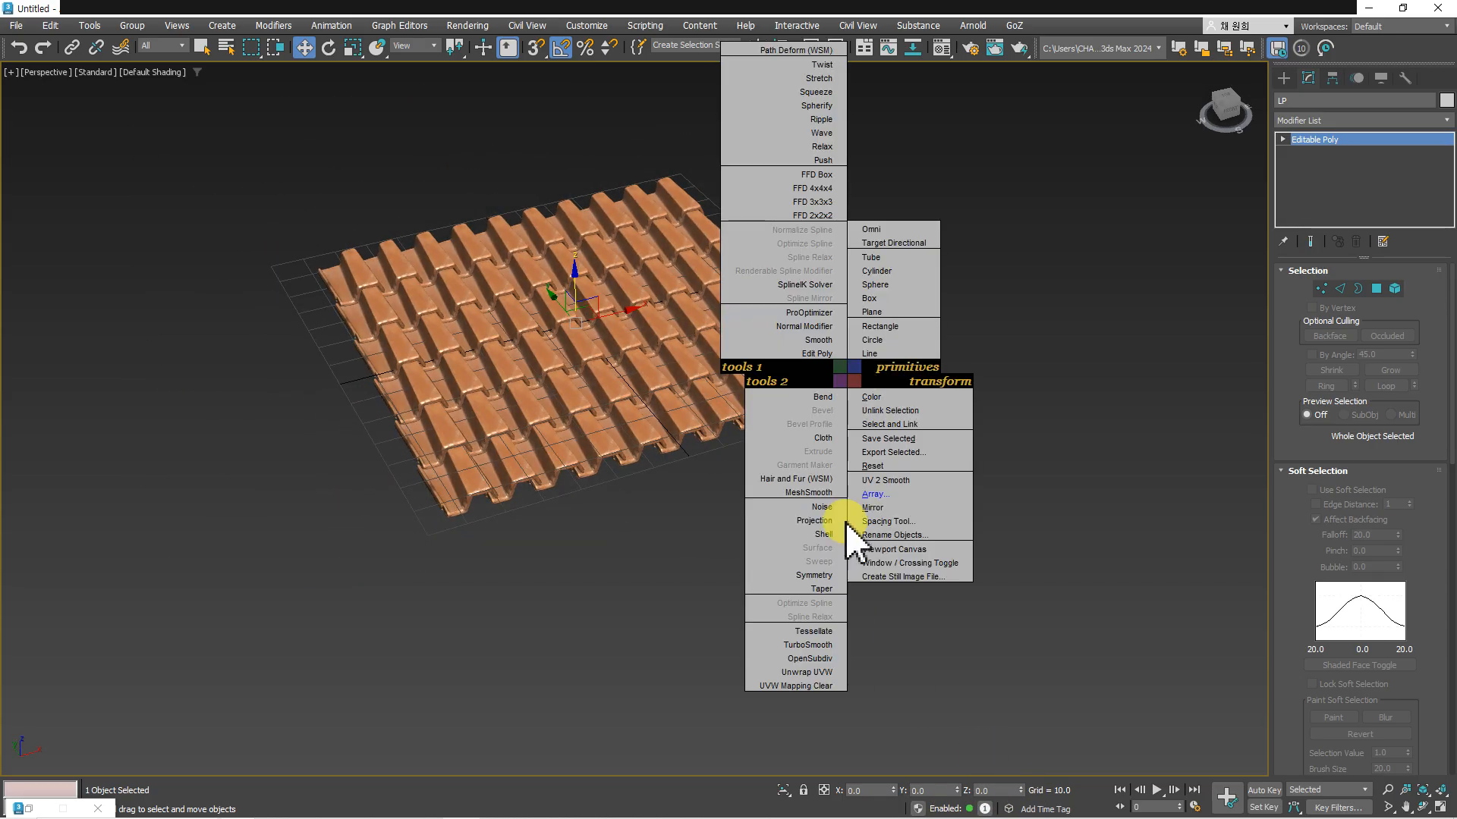
{"action": "left_click", "coordinate": [924, 457]}
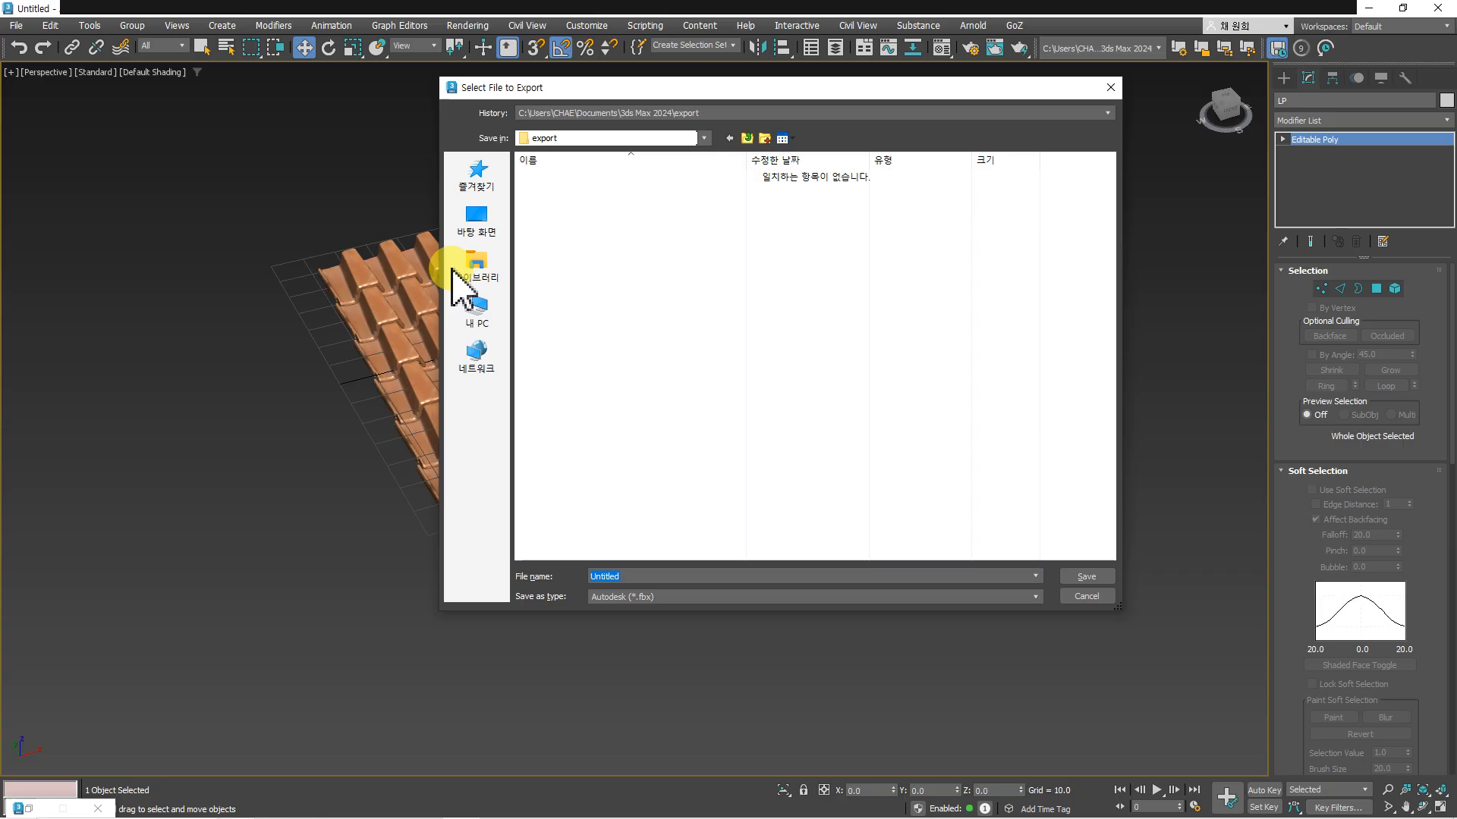
{"action": "left_click", "coordinate": [478, 226]}
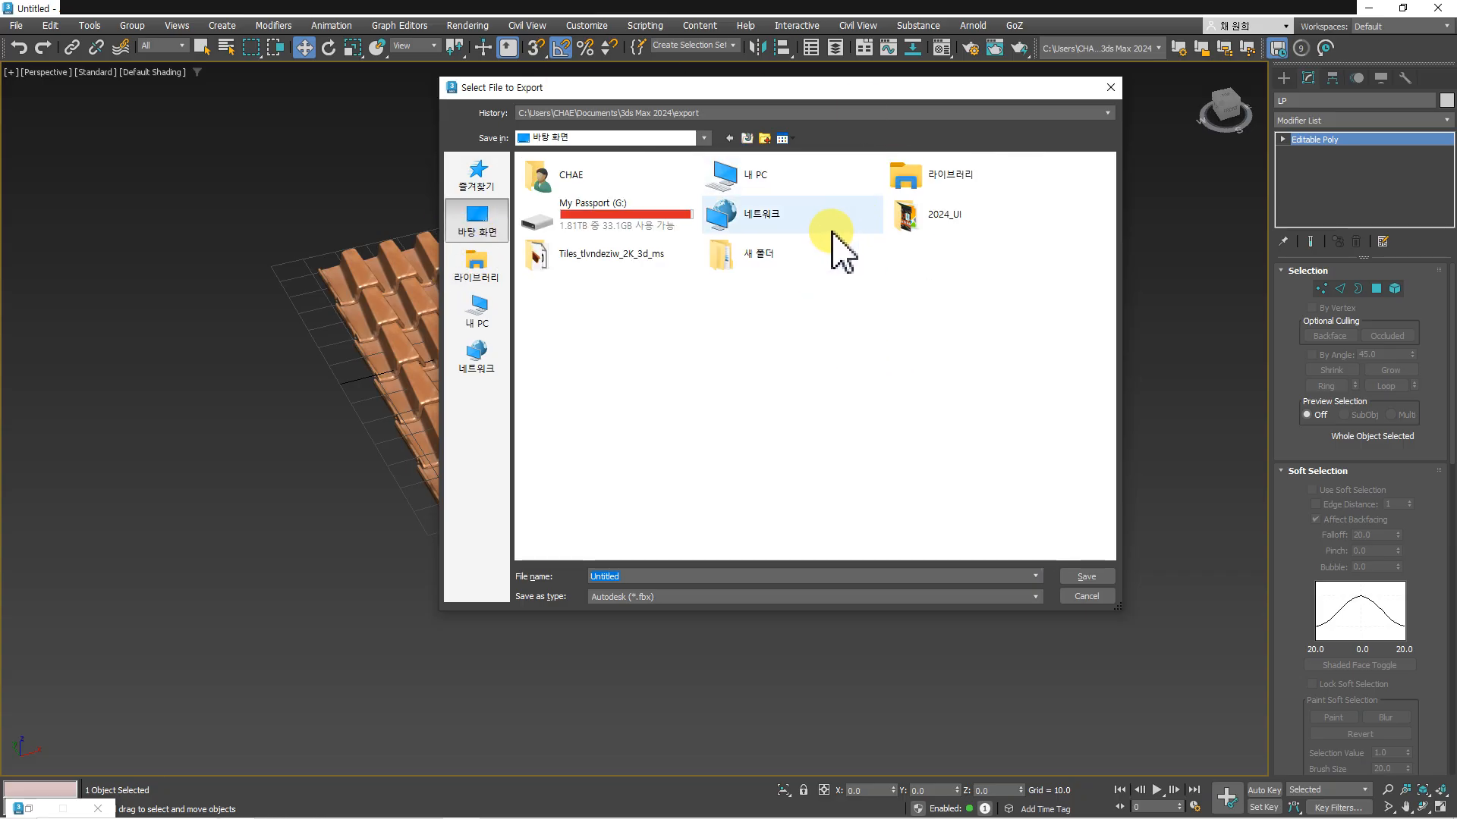
{"action": "double_click", "coordinate": [613, 262]}
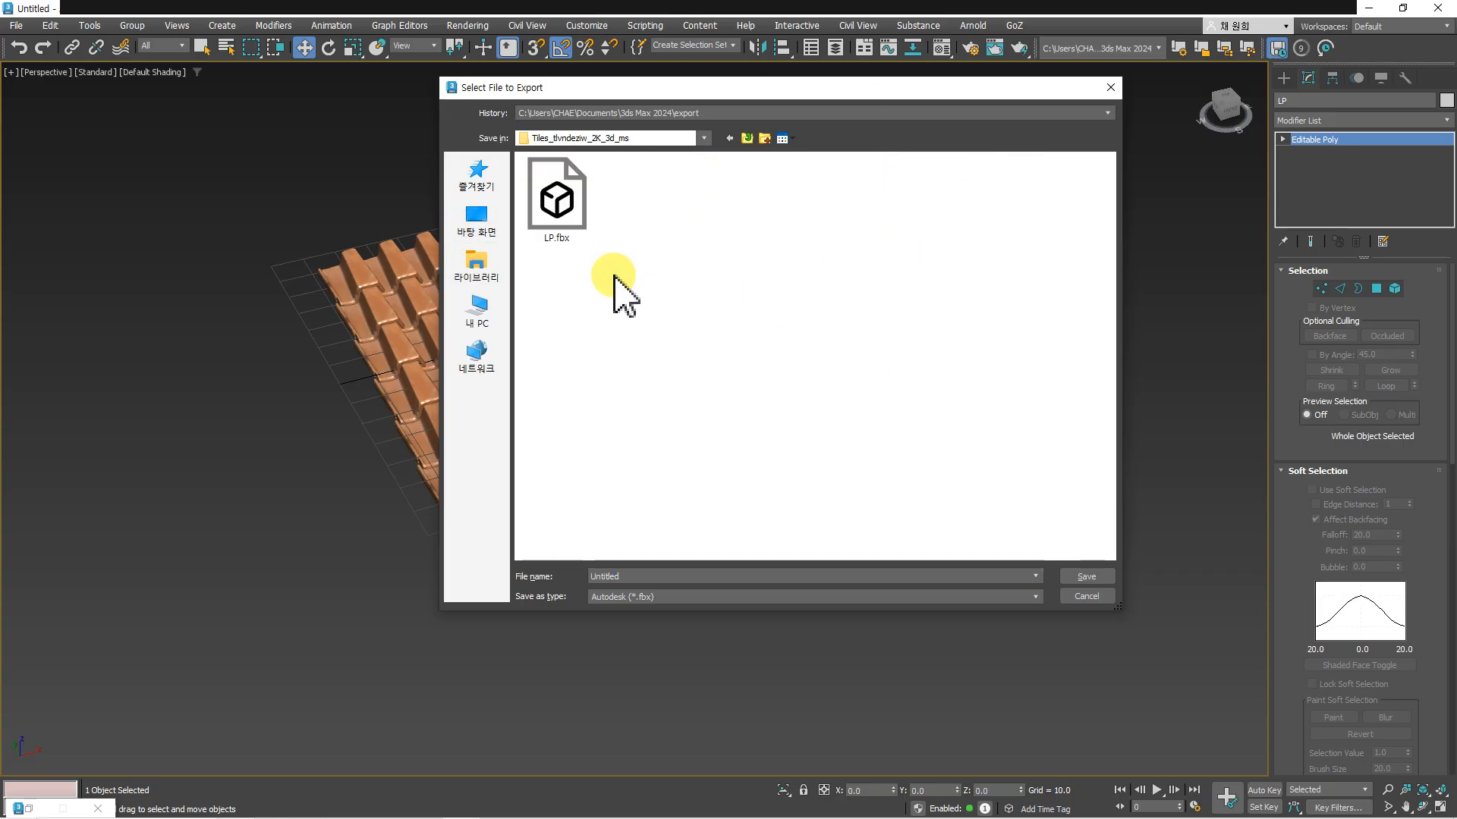
{"action": "left_click", "coordinate": [571, 228]}
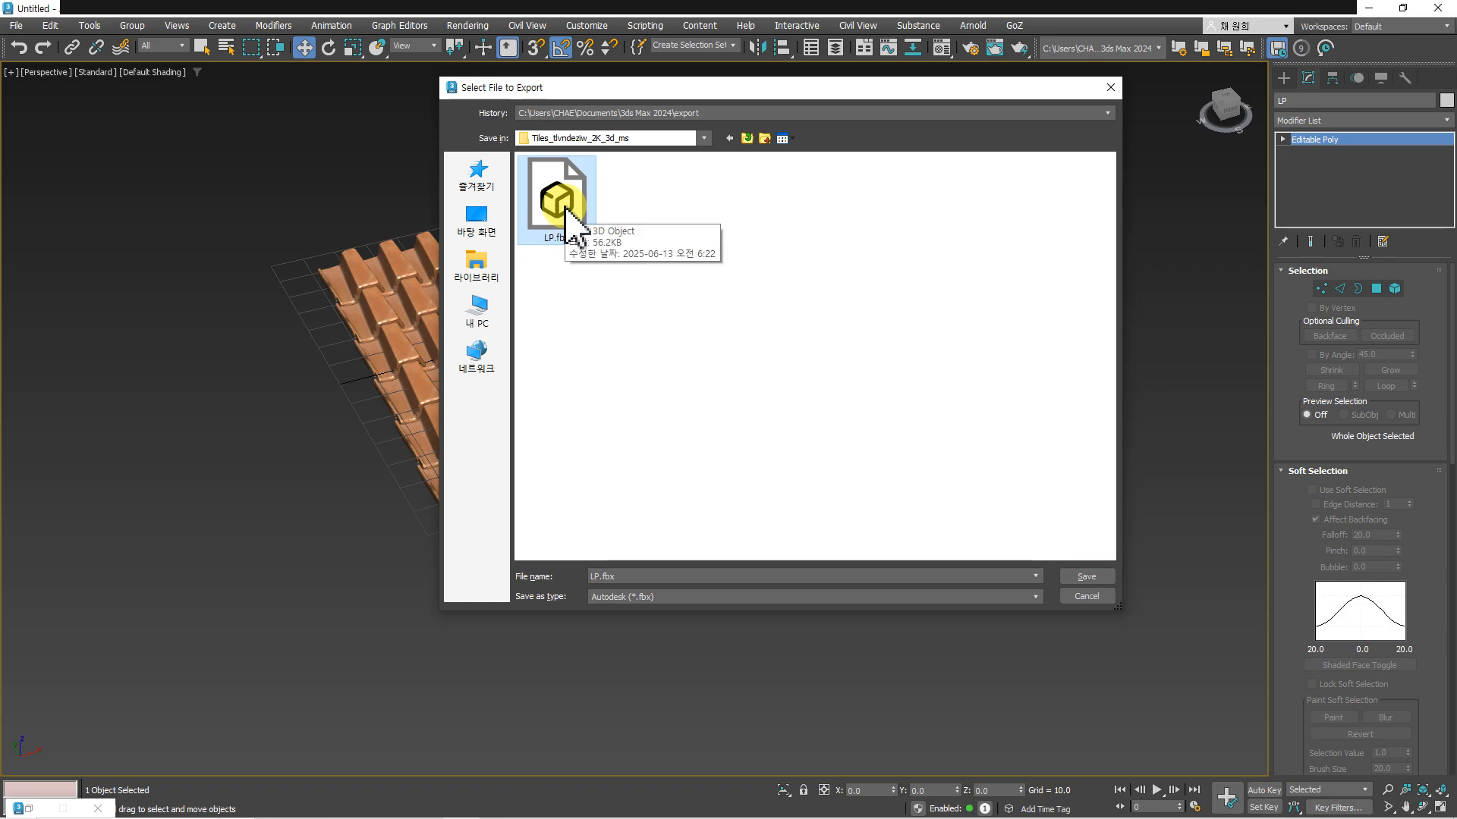
{"action": "key", "text": "Return"}
{"action": "left_click", "coordinate": [809, 435]}
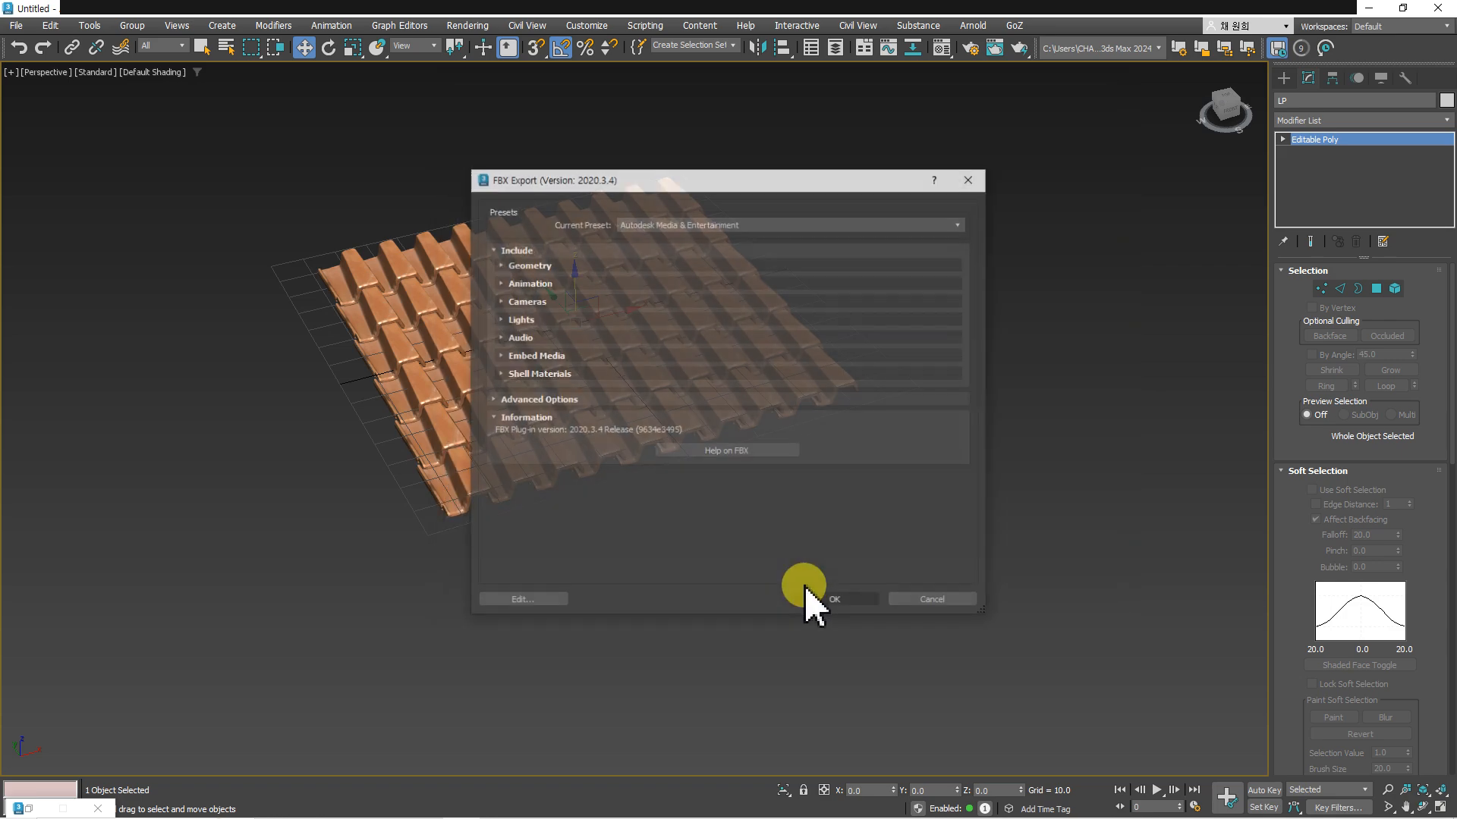
{"action": "left_click", "coordinate": [836, 600]}
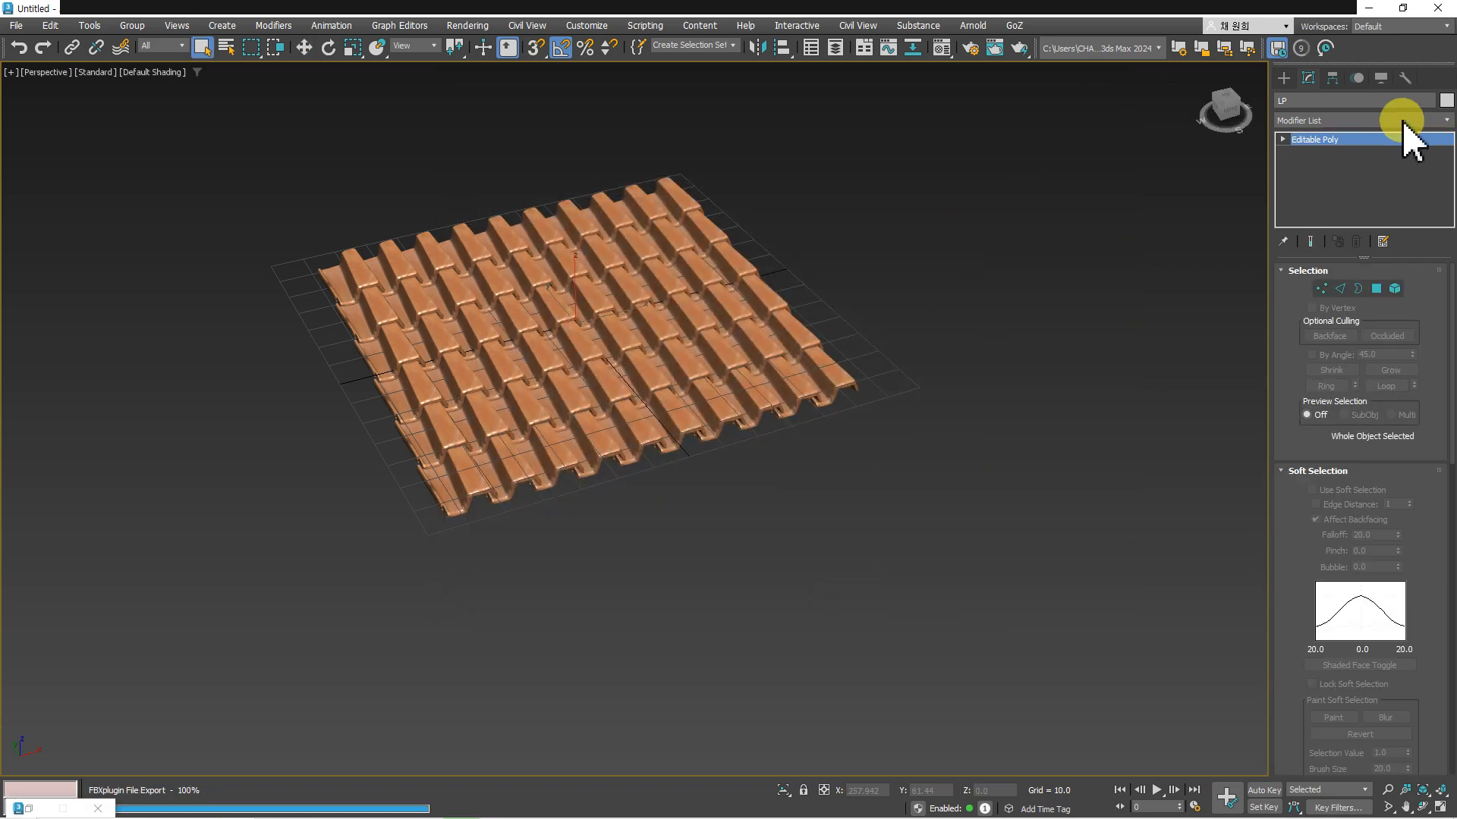
- Switch to RizomUV and load LP.fbx from the Tiles_tlvndeziw_2K_3d_ms folder together with its existing UVs
{"action": "left_click", "coordinate": [1370, 9]}
{"action": "left_click", "coordinate": [911, 340]}
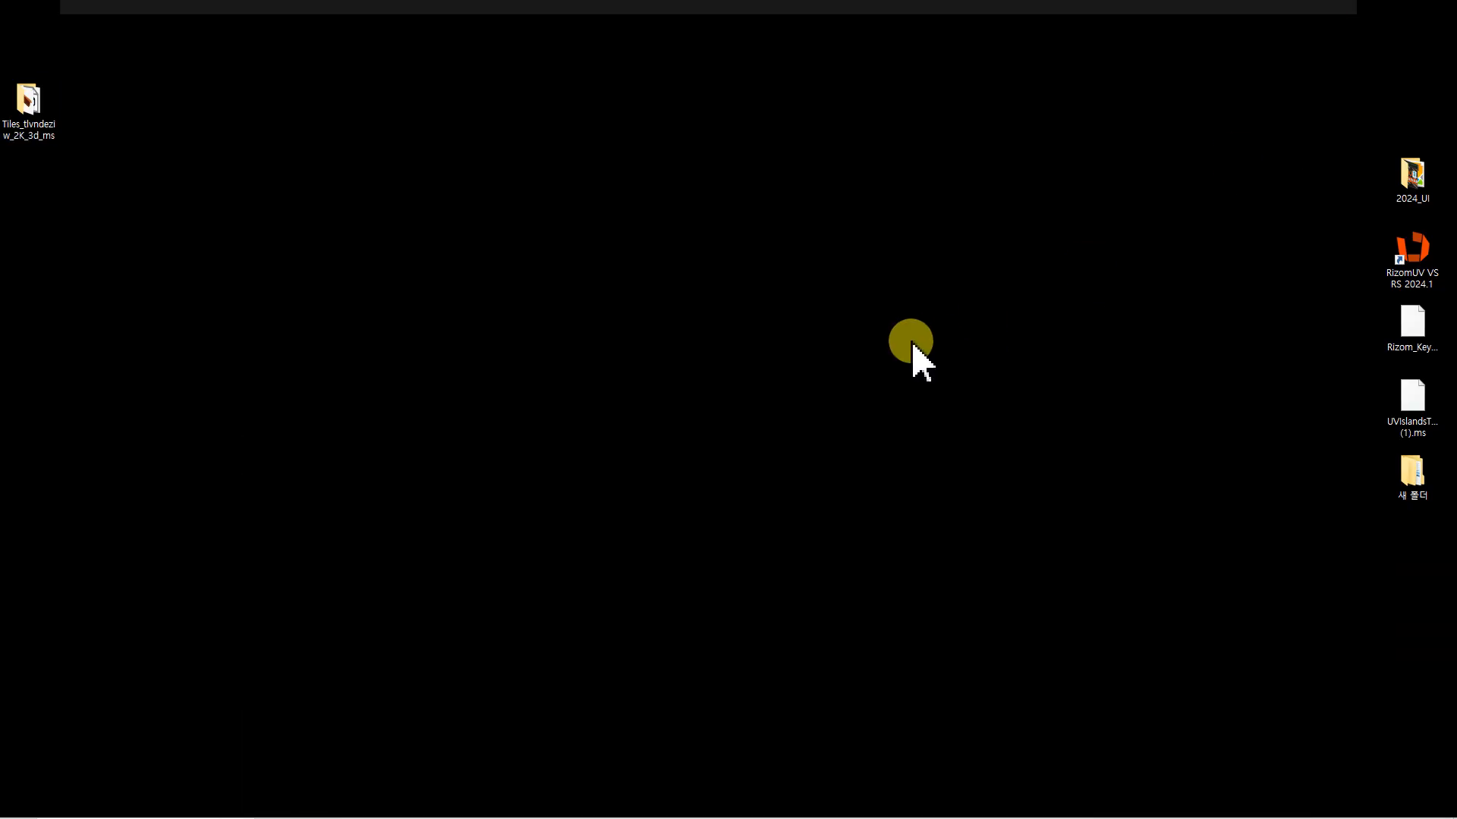
{"action": "mouse_move", "coordinate": [299, 813]}
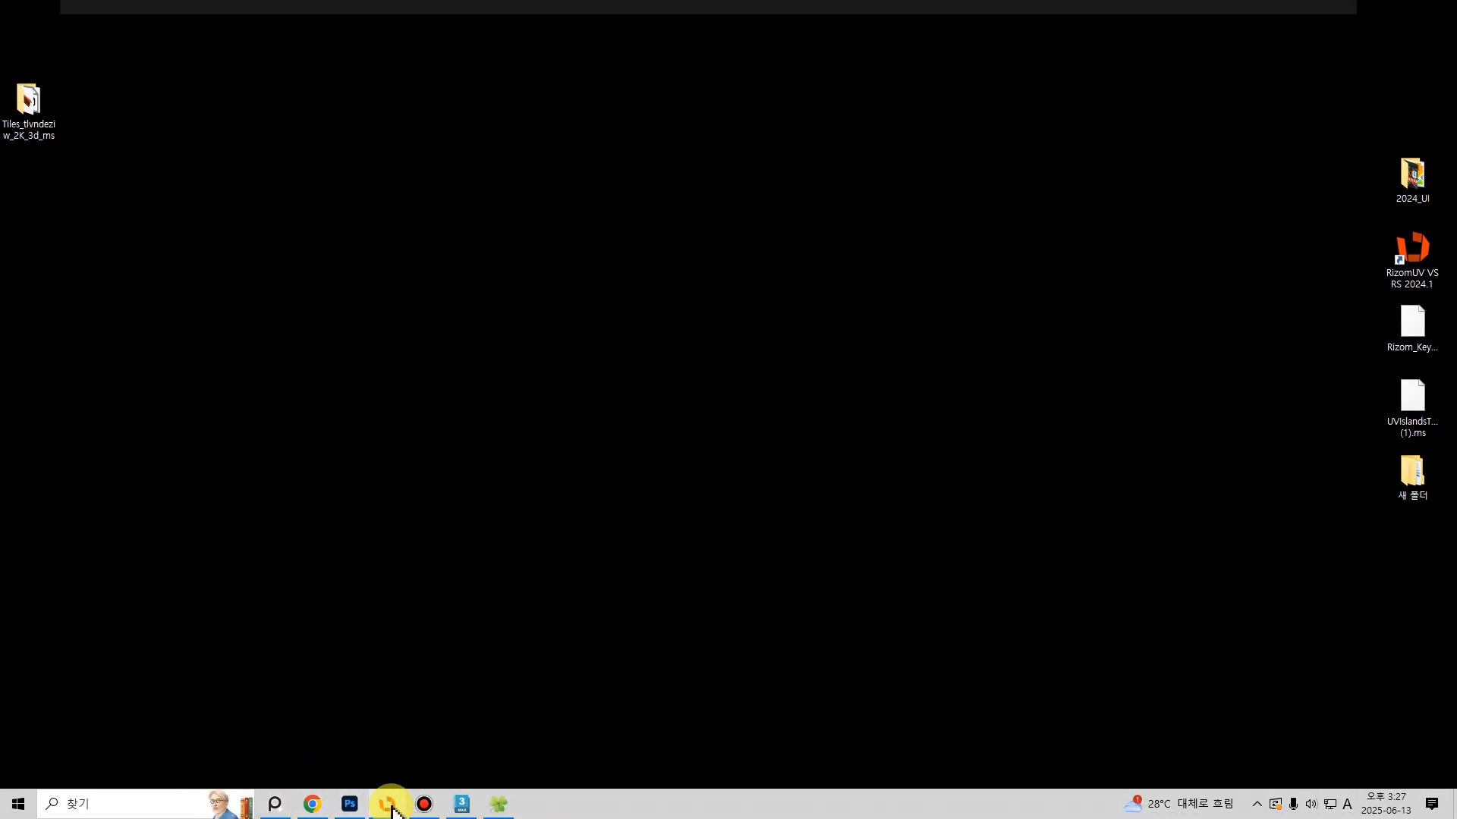
{"action": "left_click", "coordinate": [388, 806]}
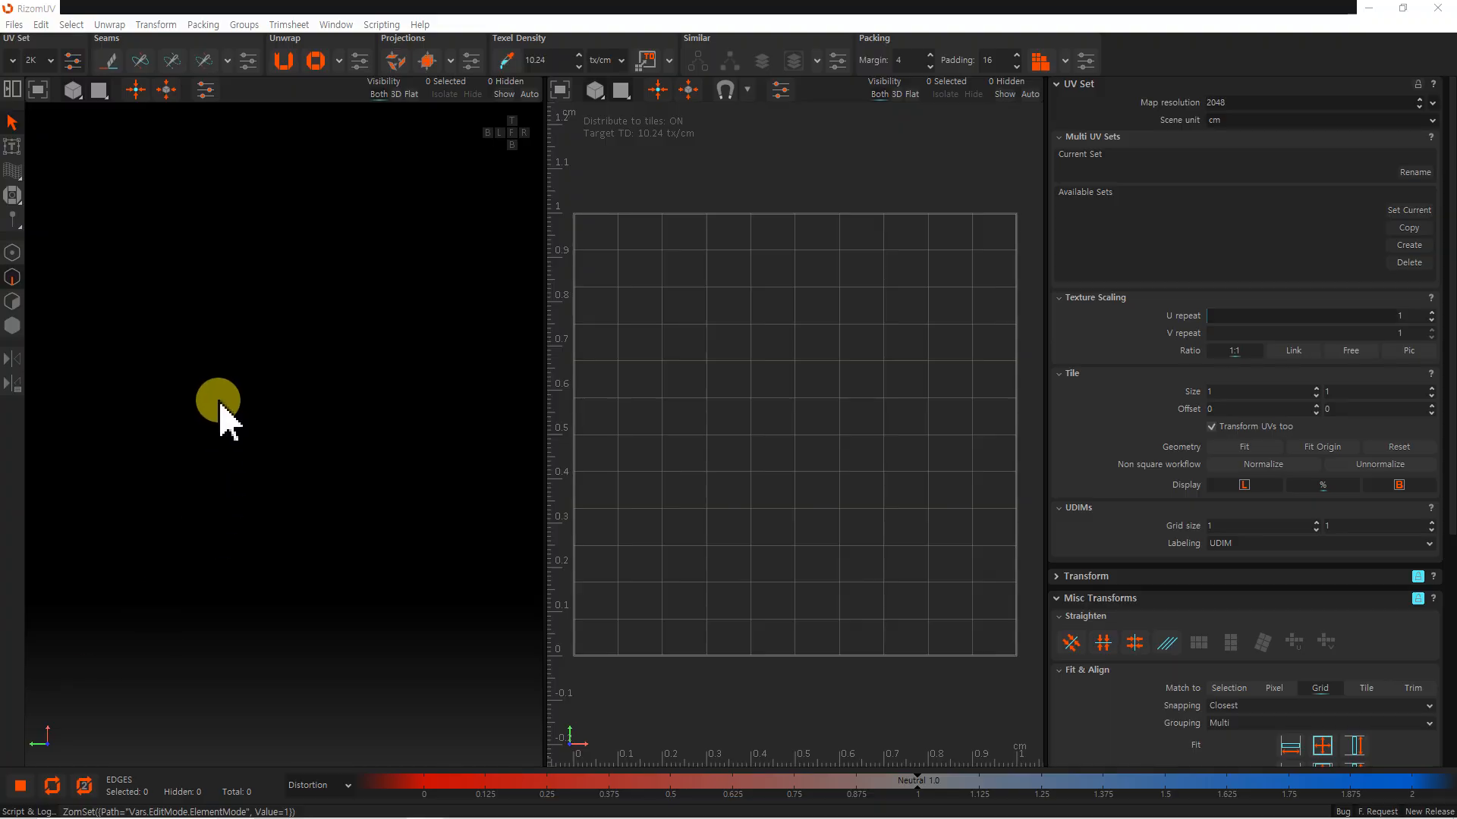
{"action": "left_click", "coordinate": [23, 28]}
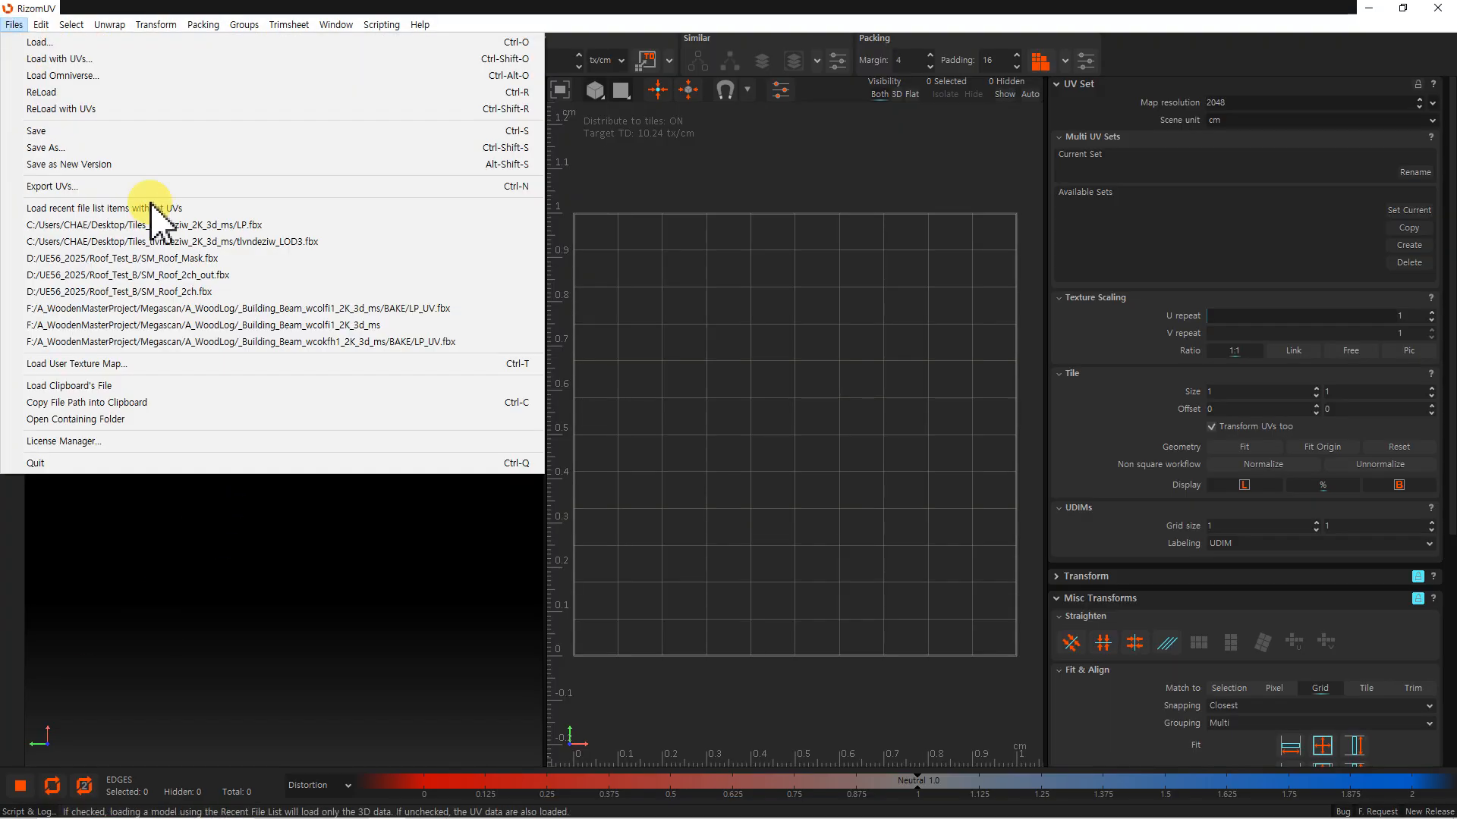
{"action": "left_click", "coordinate": [72, 58]}
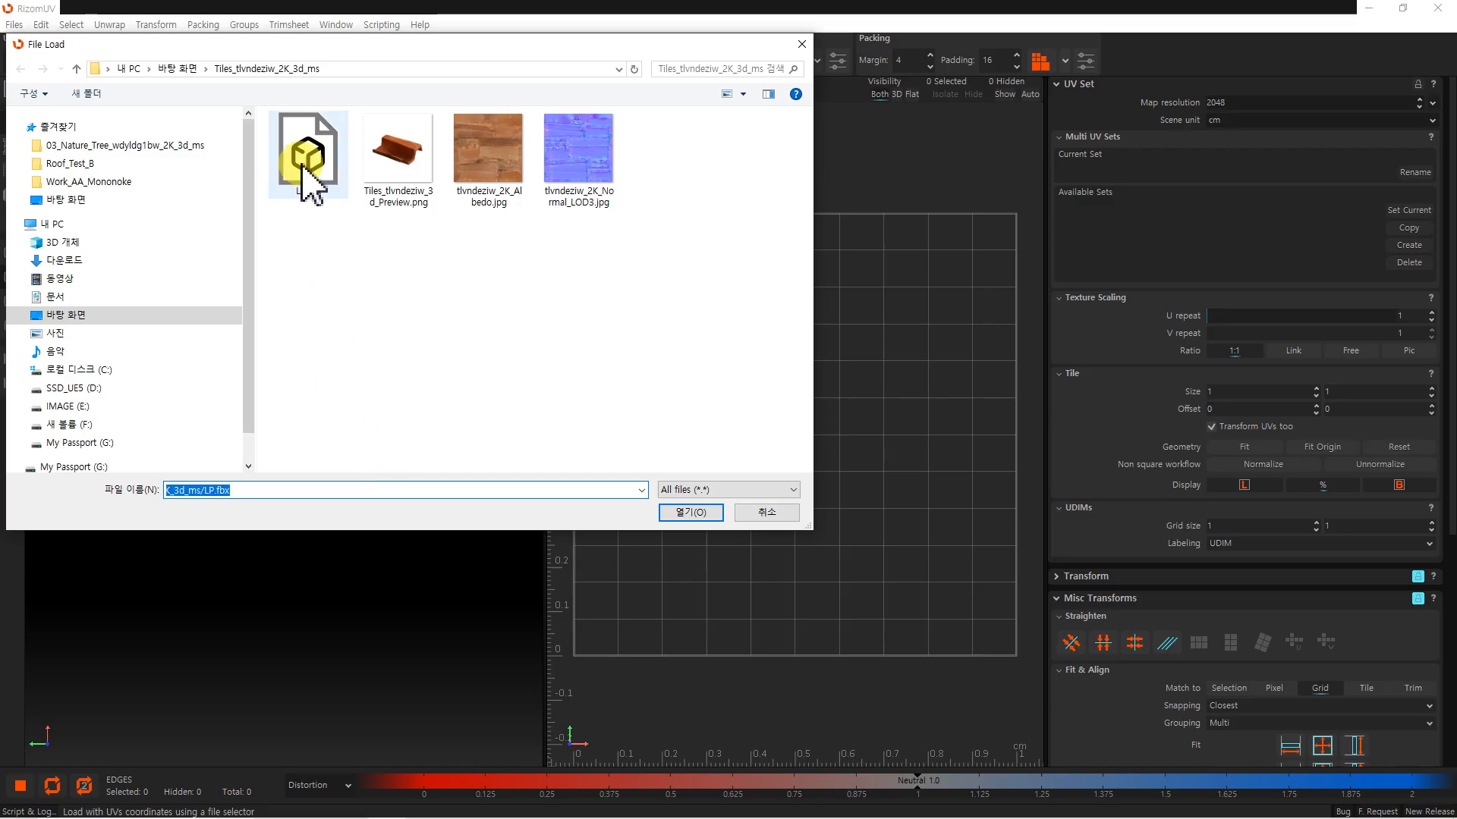
{"action": "left_click", "coordinate": [317, 176]}
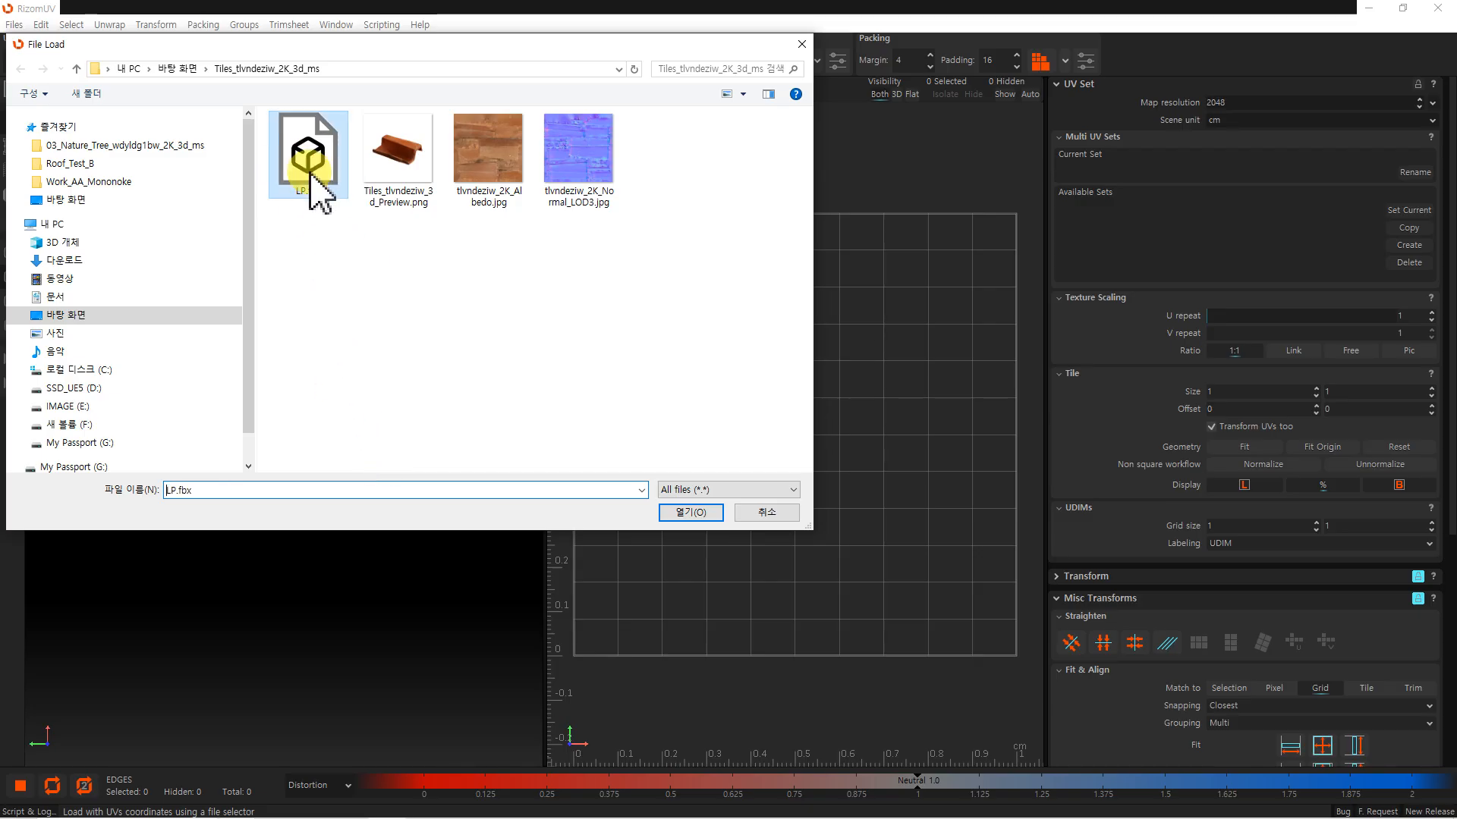
{"action": "left_click", "coordinate": [687, 513]}
{"action": "left_click", "coordinate": [641, 327]}
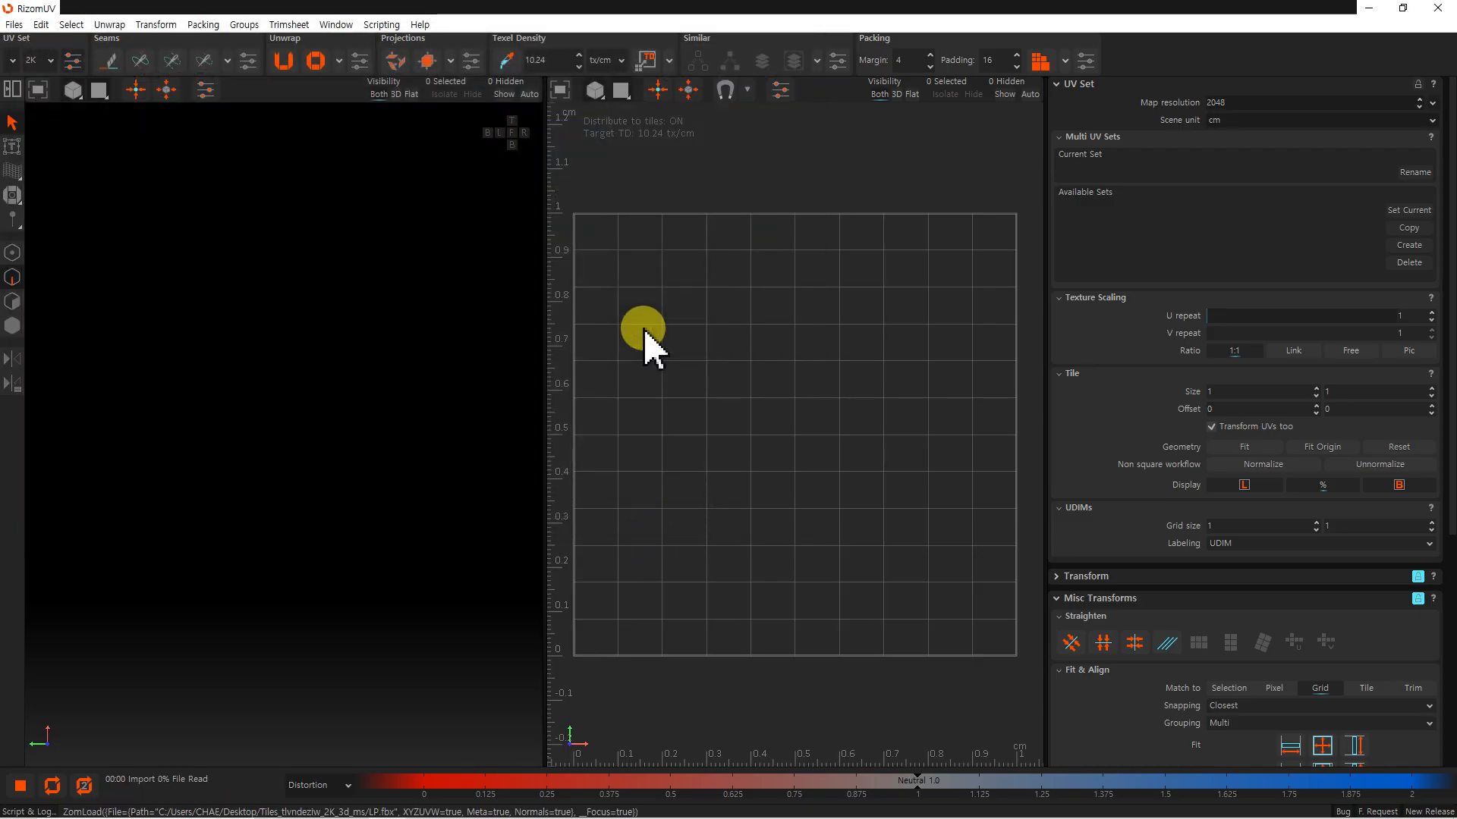
- Set the 3D viewport's up axis to Y and turn the view to face the roof surface
{"action": "middle_click_drag", "start_coordinate": [351, 484], "coordinate": [409, 430]}
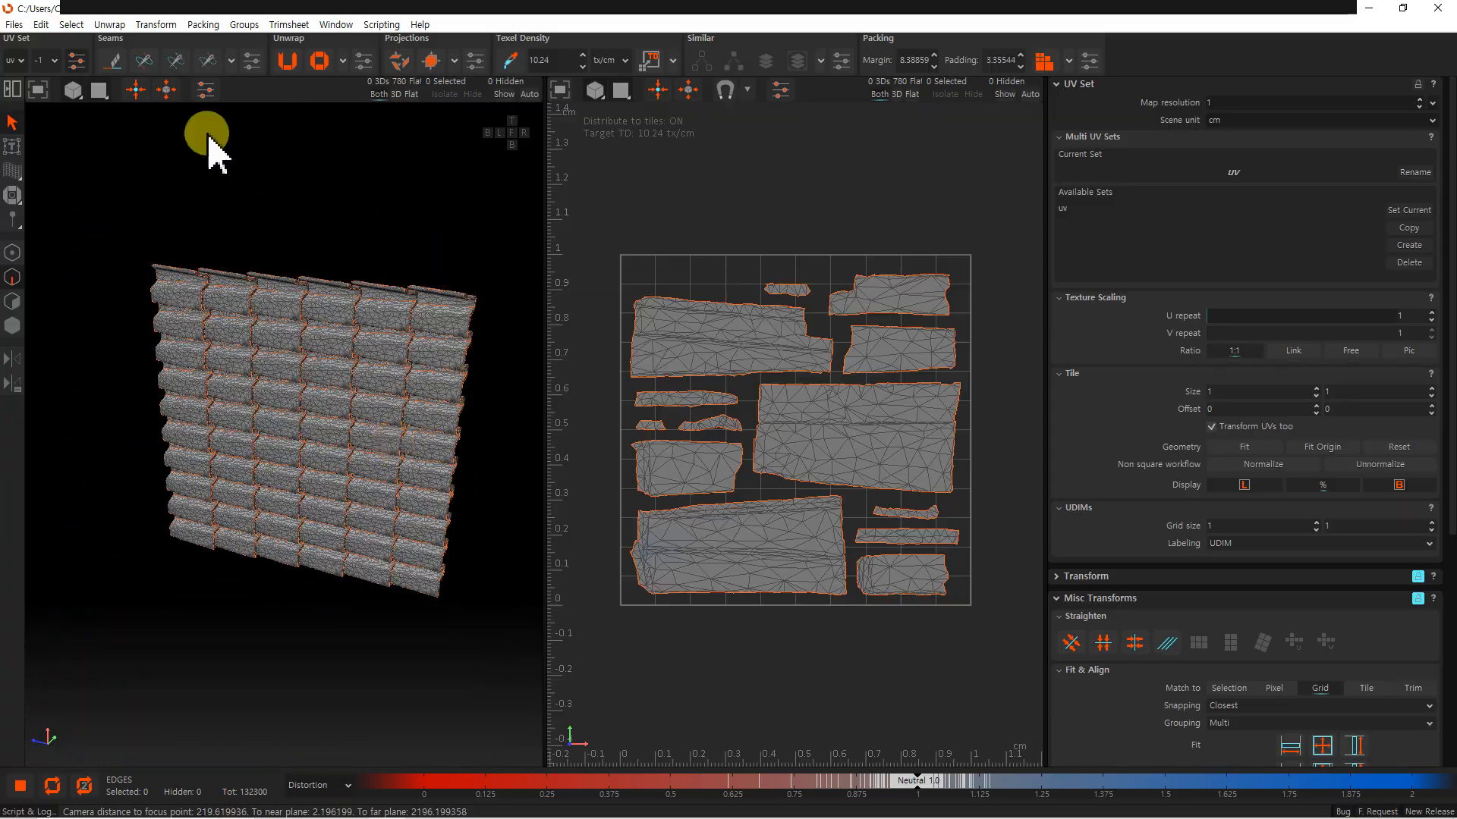
{"action": "left_click", "coordinate": [205, 90]}
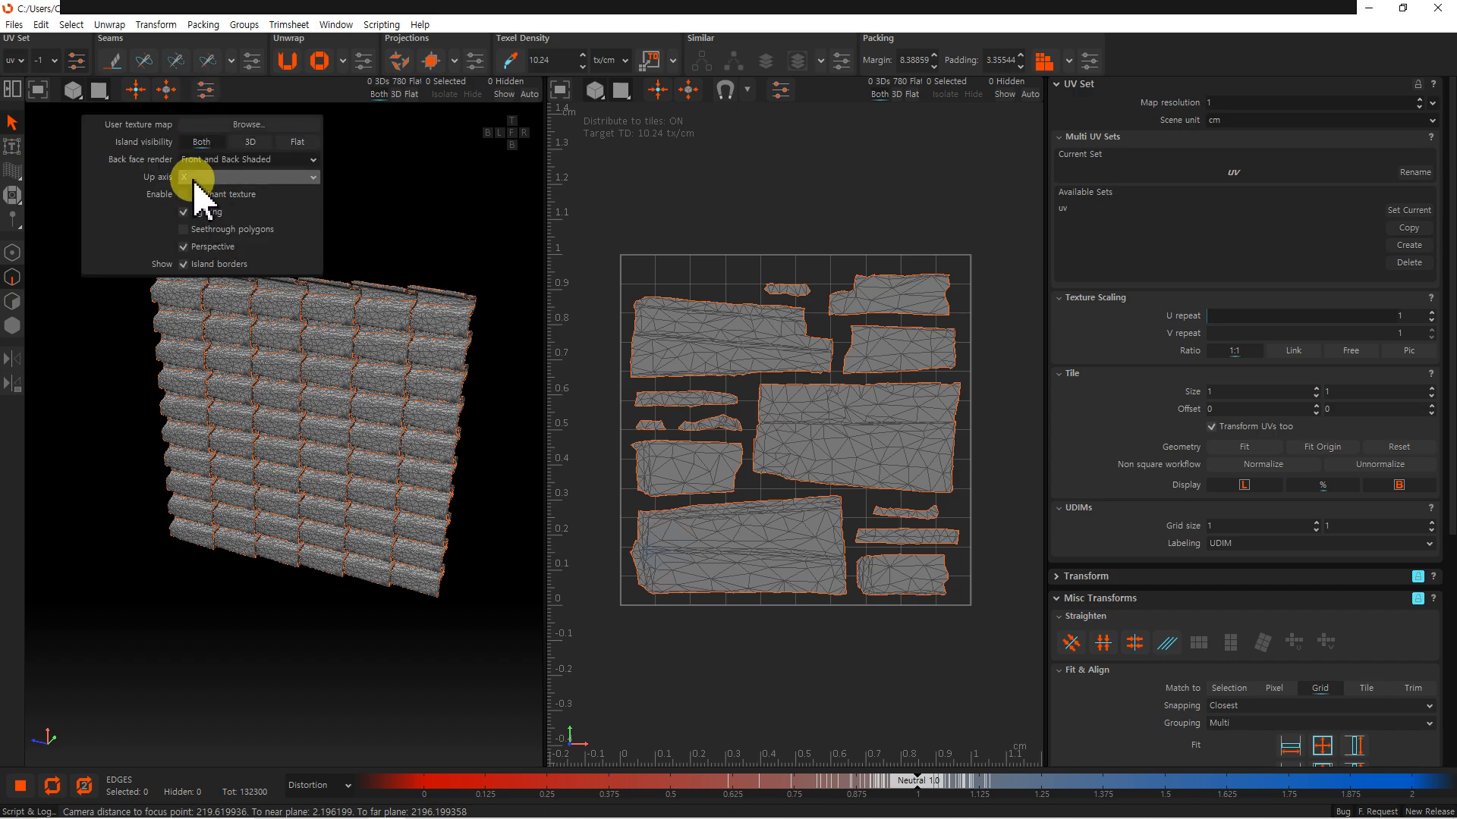
{"action": "left_click", "coordinate": [205, 185]}
{"action": "left_click", "coordinate": [205, 211]}
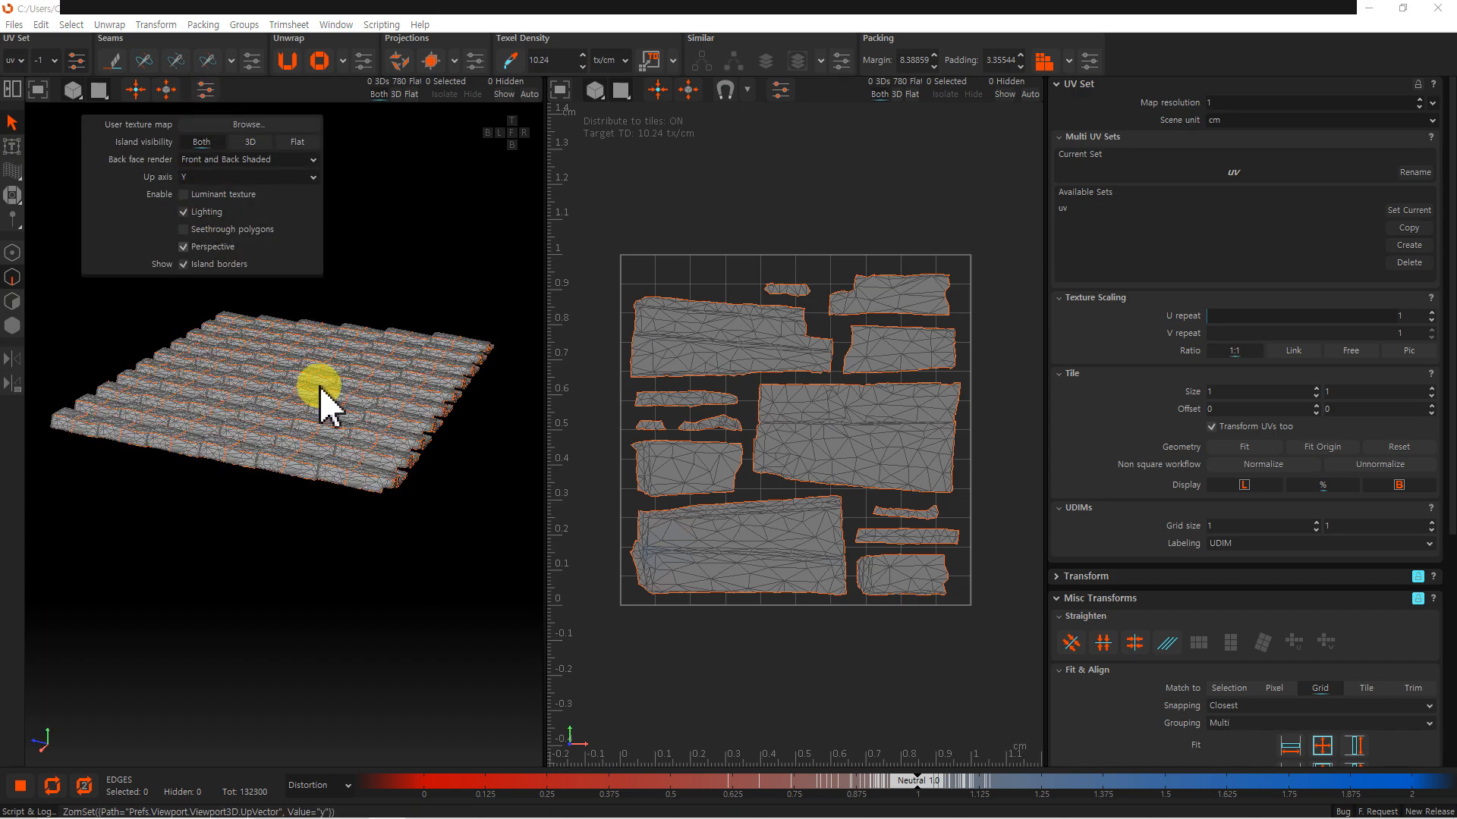
{"action": "middle_click_drag", "start_coordinate": [188, 445], "coordinate": [218, 169]}
{"action": "left_click", "coordinate": [205, 90]}
{"action": "middle_click_drag", "start_coordinate": [293, 455], "coordinate": [424, 456]}
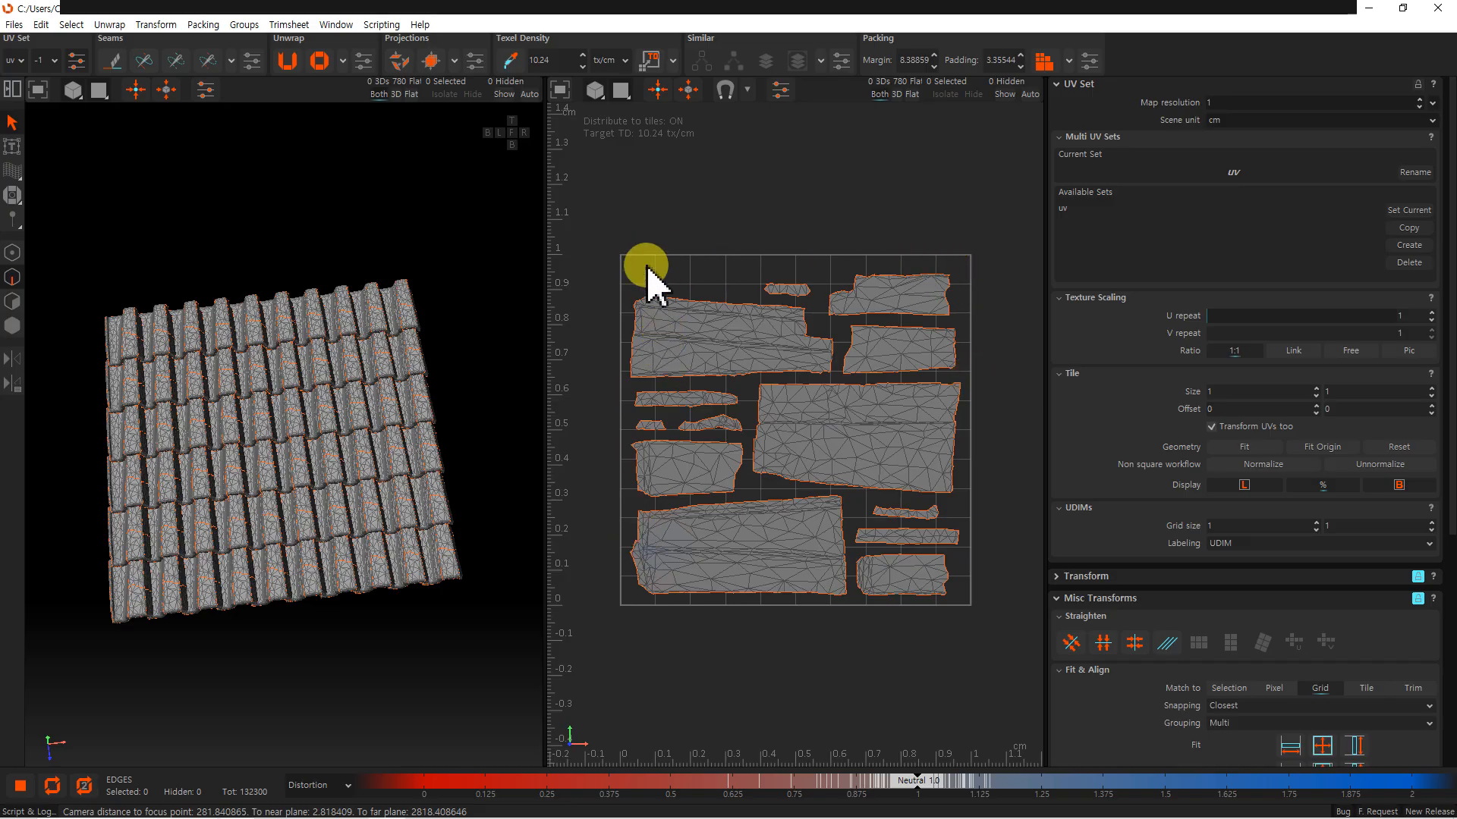
{"action": "left_click_drag", "start_coordinate": [455, 410], "coordinate": [303, 485], "text": "alt"}
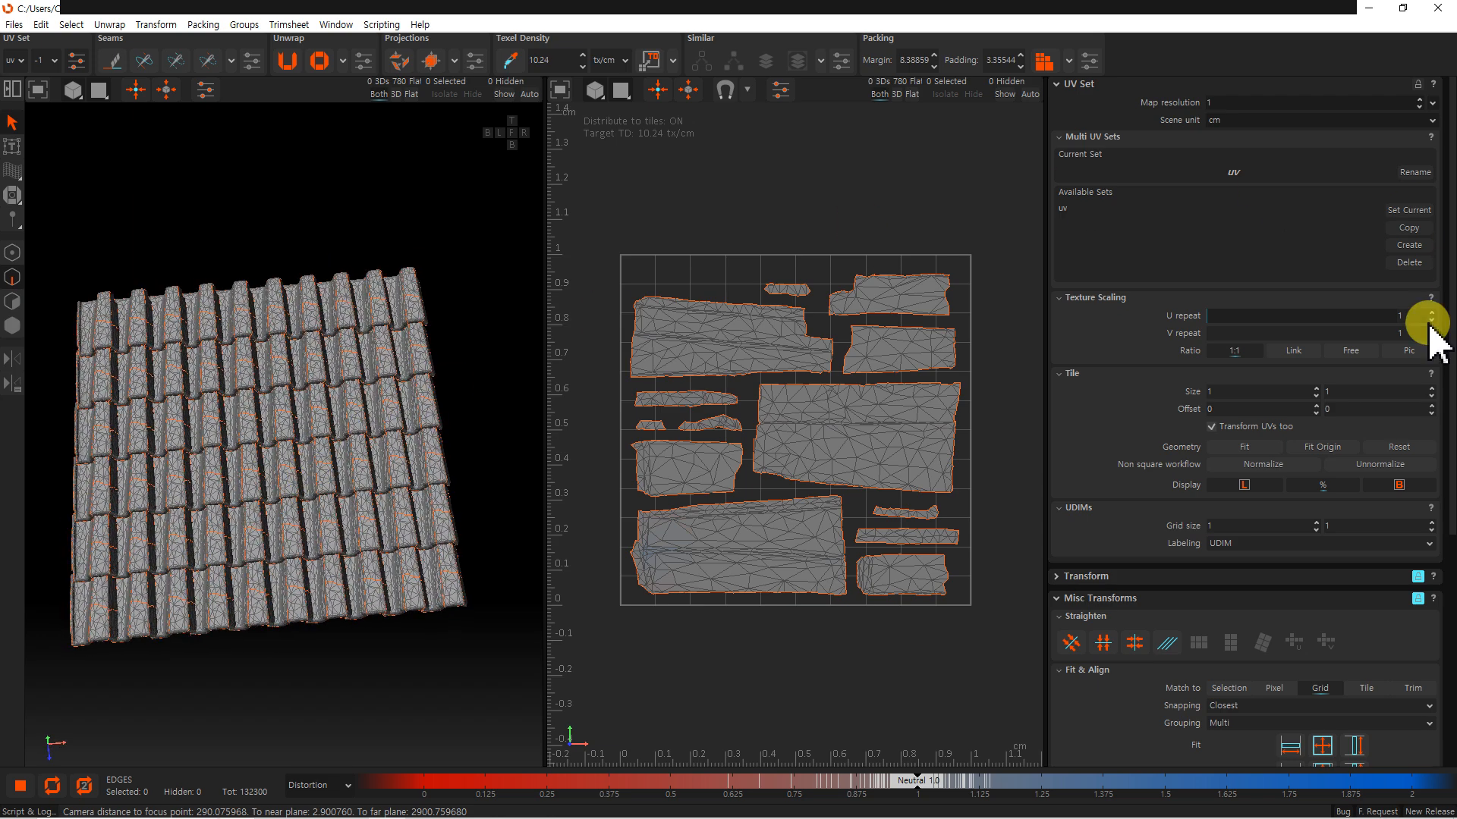
- Create a new UV set named 2nd_channel in the UV Set settings
{"action": "left_click", "coordinate": [11, 122]}
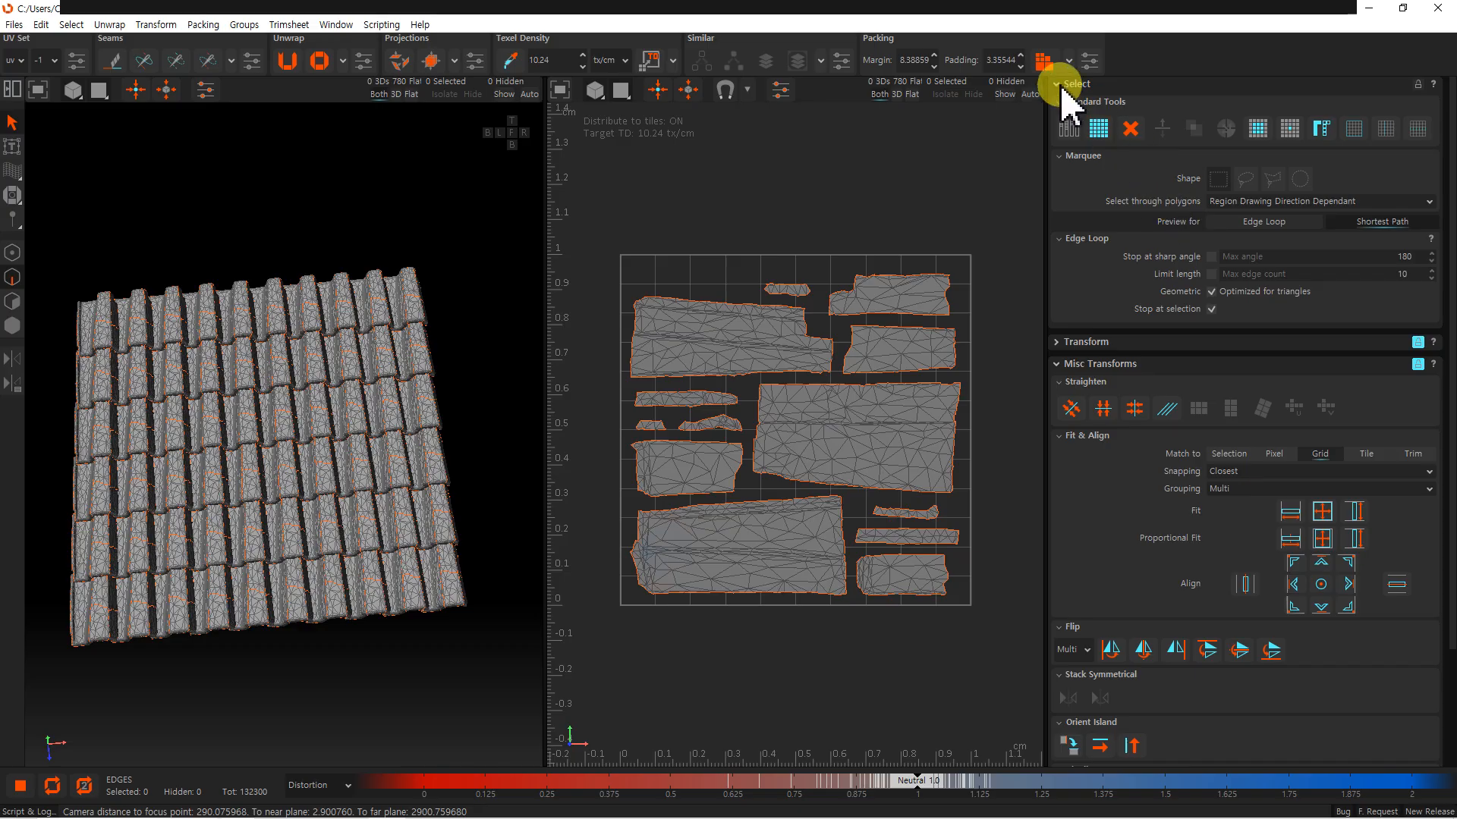
{"action": "left_click", "coordinate": [76, 60]}
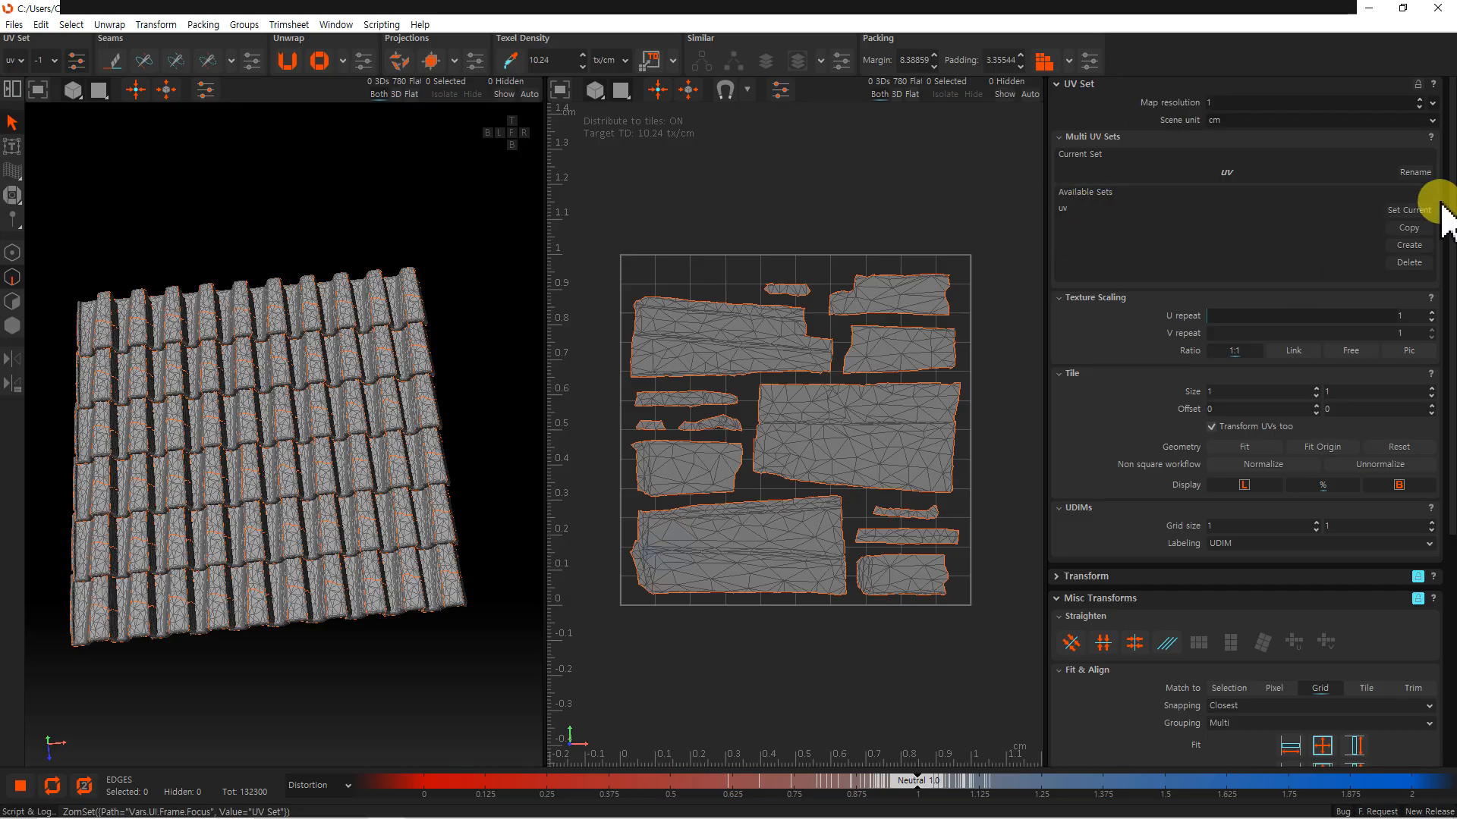
{"action": "left_click", "coordinate": [1408, 246]}
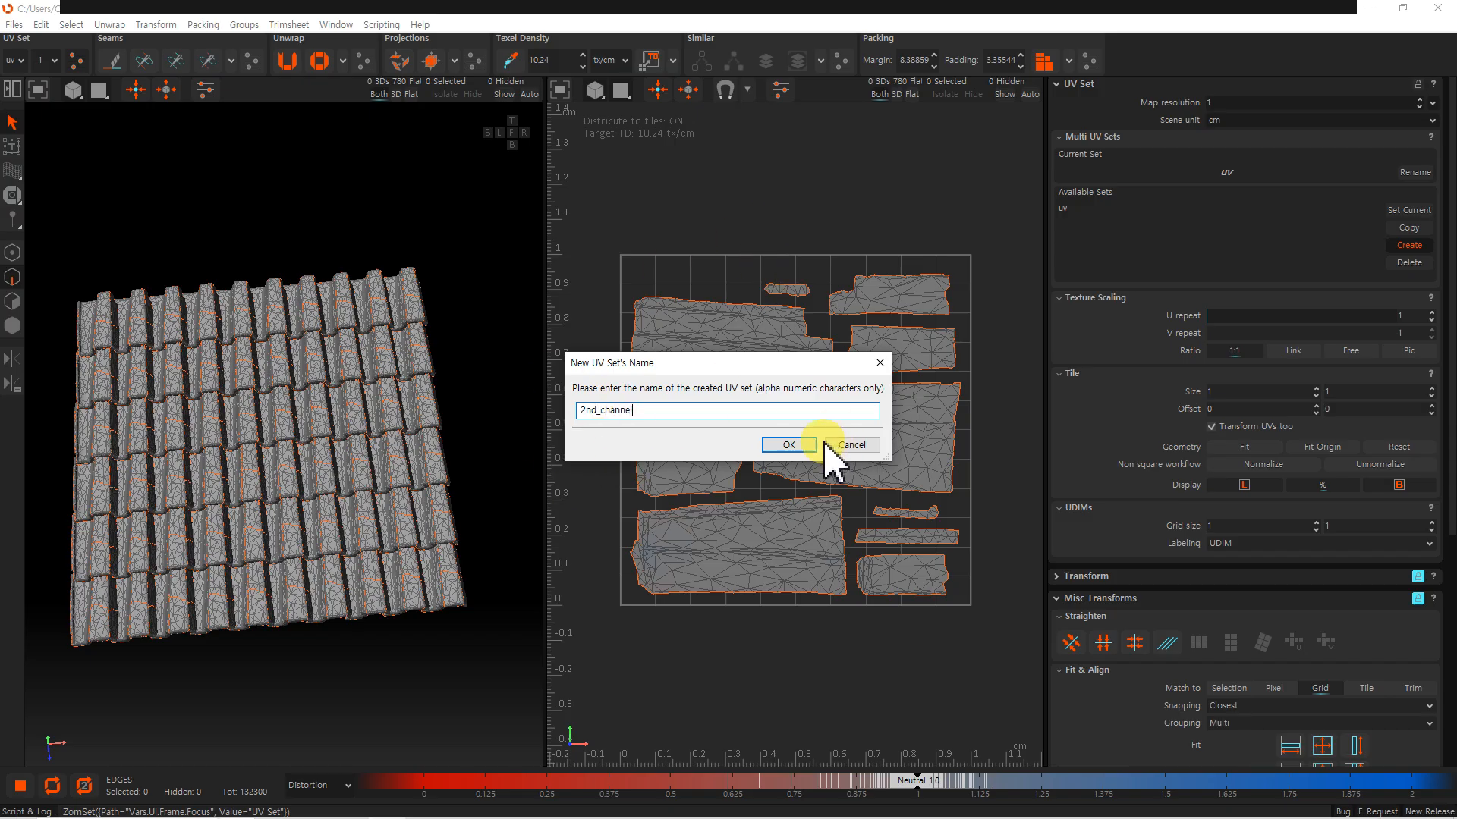
{"action": "left_click", "coordinate": [789, 445]}
- Make 2nd_channel the current UV set and copy the layout of the uv set into it
{"action": "middle_click_drag", "start_coordinate": [416, 324], "coordinate": [487, 292]}
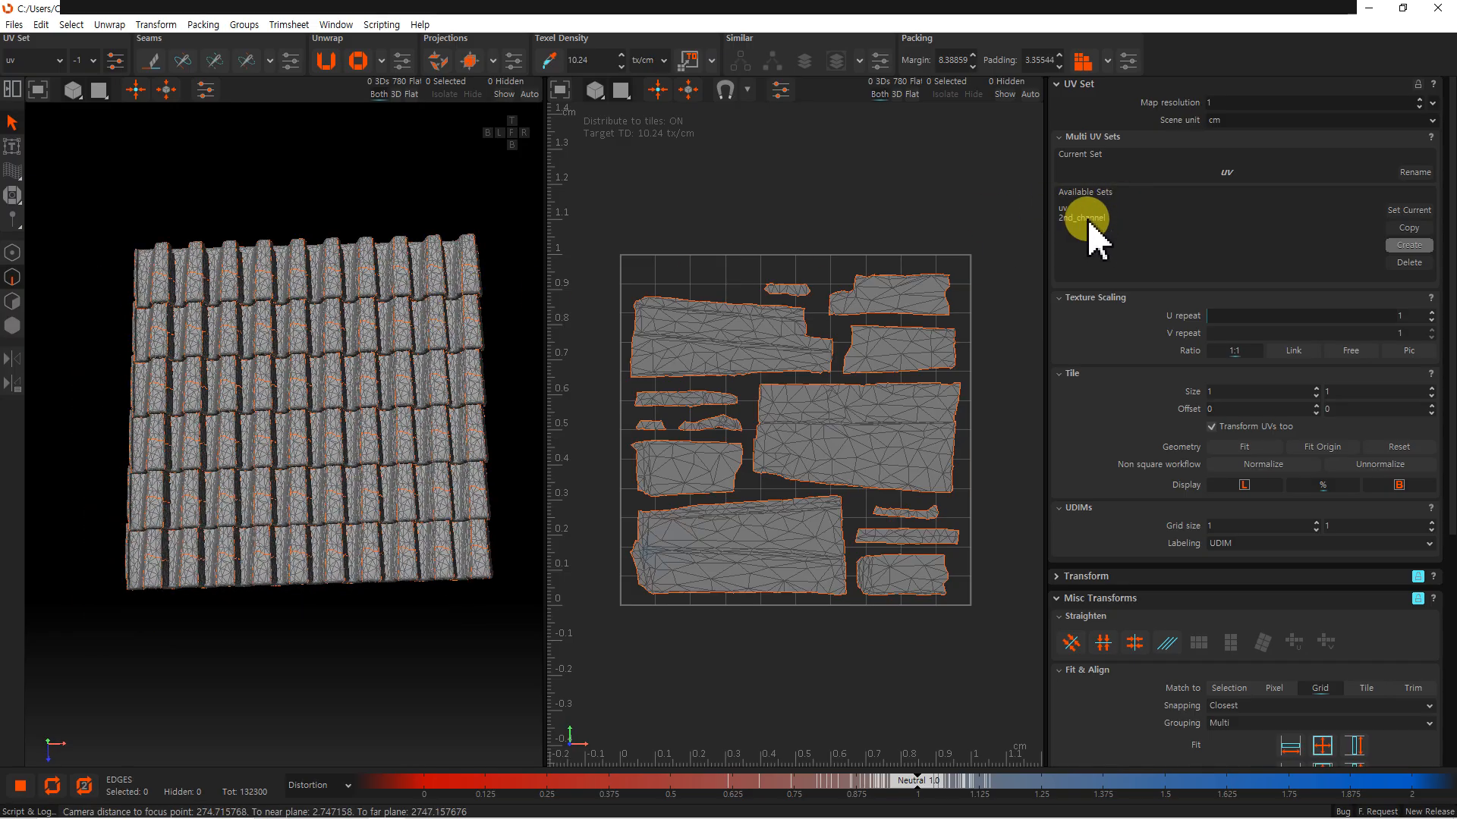
{"action": "double_click", "coordinate": [1083, 218]}
{"action": "scroll", "coordinate": [797, 418], "scroll_direction": "down", "scroll_amount": 3}
{"action": "scroll", "coordinate": [797, 417], "scroll_direction": "down", "scroll_amount": 3}
{"action": "left_click", "coordinate": [1072, 210]}
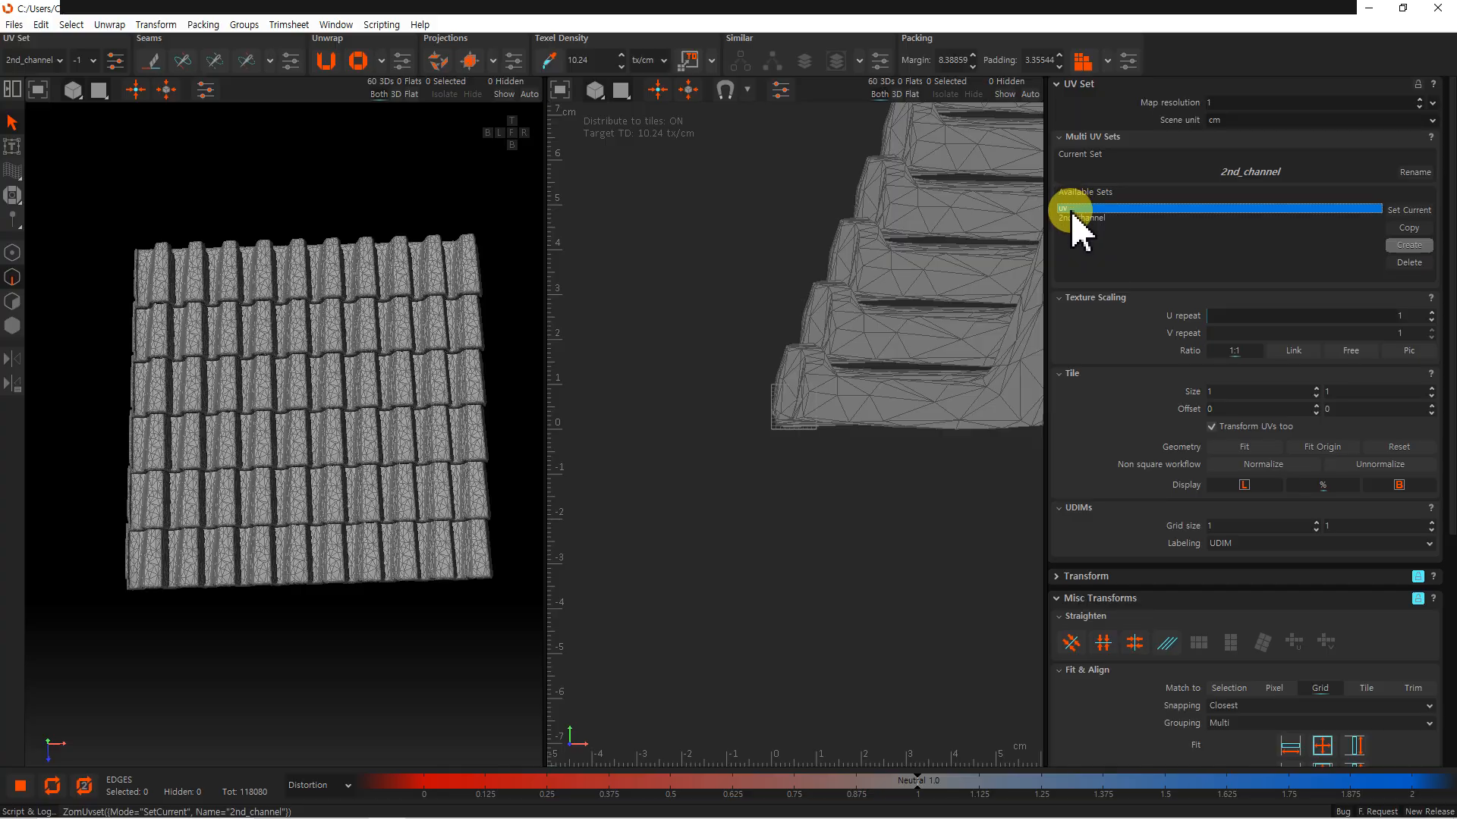
{"action": "left_click", "coordinate": [1415, 228]}
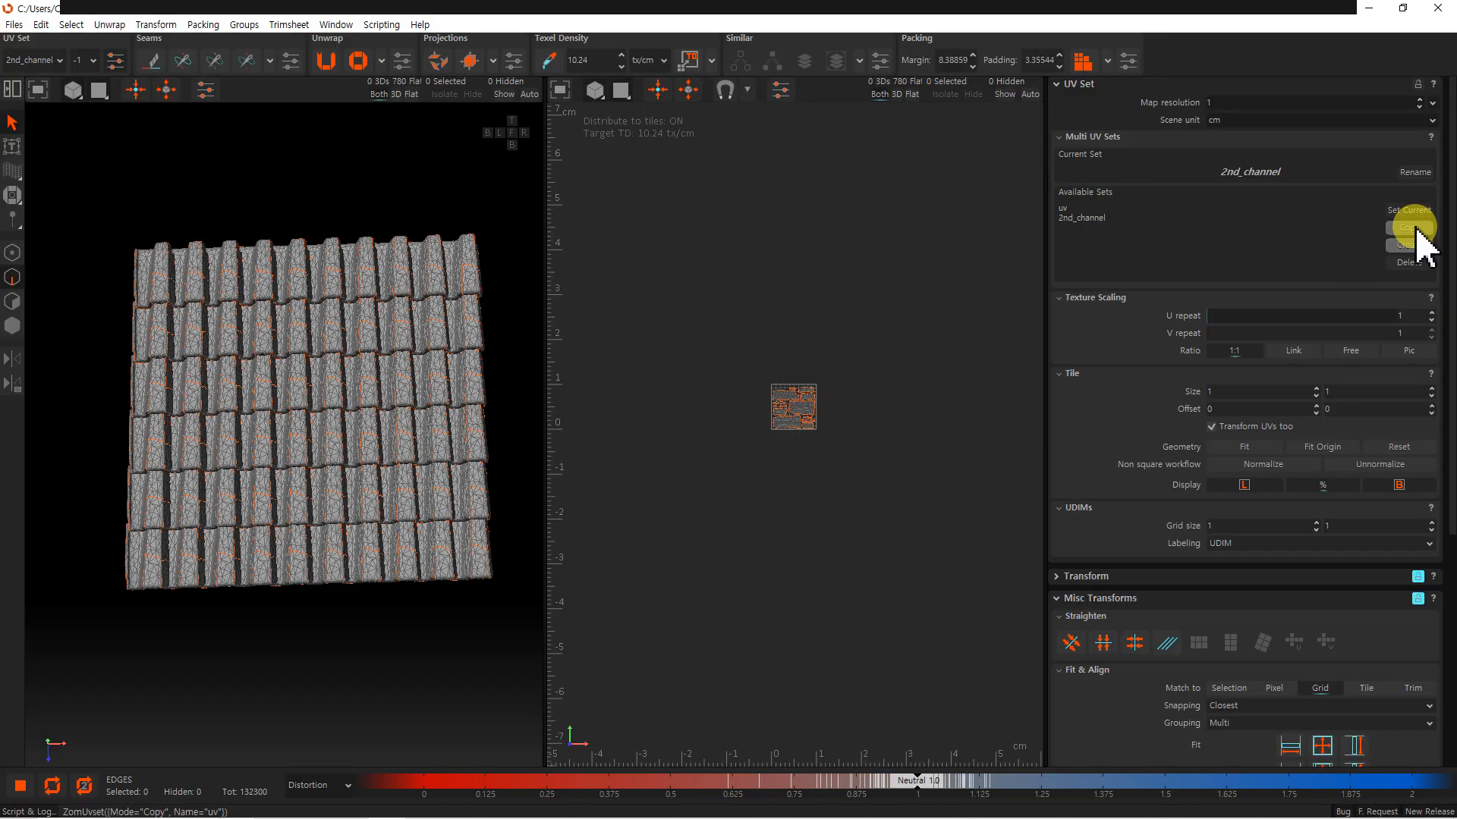
{"action": "left_click_drag", "start_coordinate": [417, 423], "coordinate": [505, 357], "text": "alt"}
{"action": "double_click", "coordinate": [1081, 218]}
- Switch to island selection and select all UV islands of the single tile at the roof's upper-left corner
{"action": "left_click", "coordinate": [819, 413]}
{"action": "right_click_drag", "start_coordinate": [759, 398], "coordinate": [846, 531], "text": "alt"}
{"action": "middle_click_drag", "start_coordinate": [889, 481], "coordinate": [826, 453], "text": "alt"}
{"action": "left_click_drag", "start_coordinate": [423, 492], "coordinate": [565, 387], "text": "alt"}
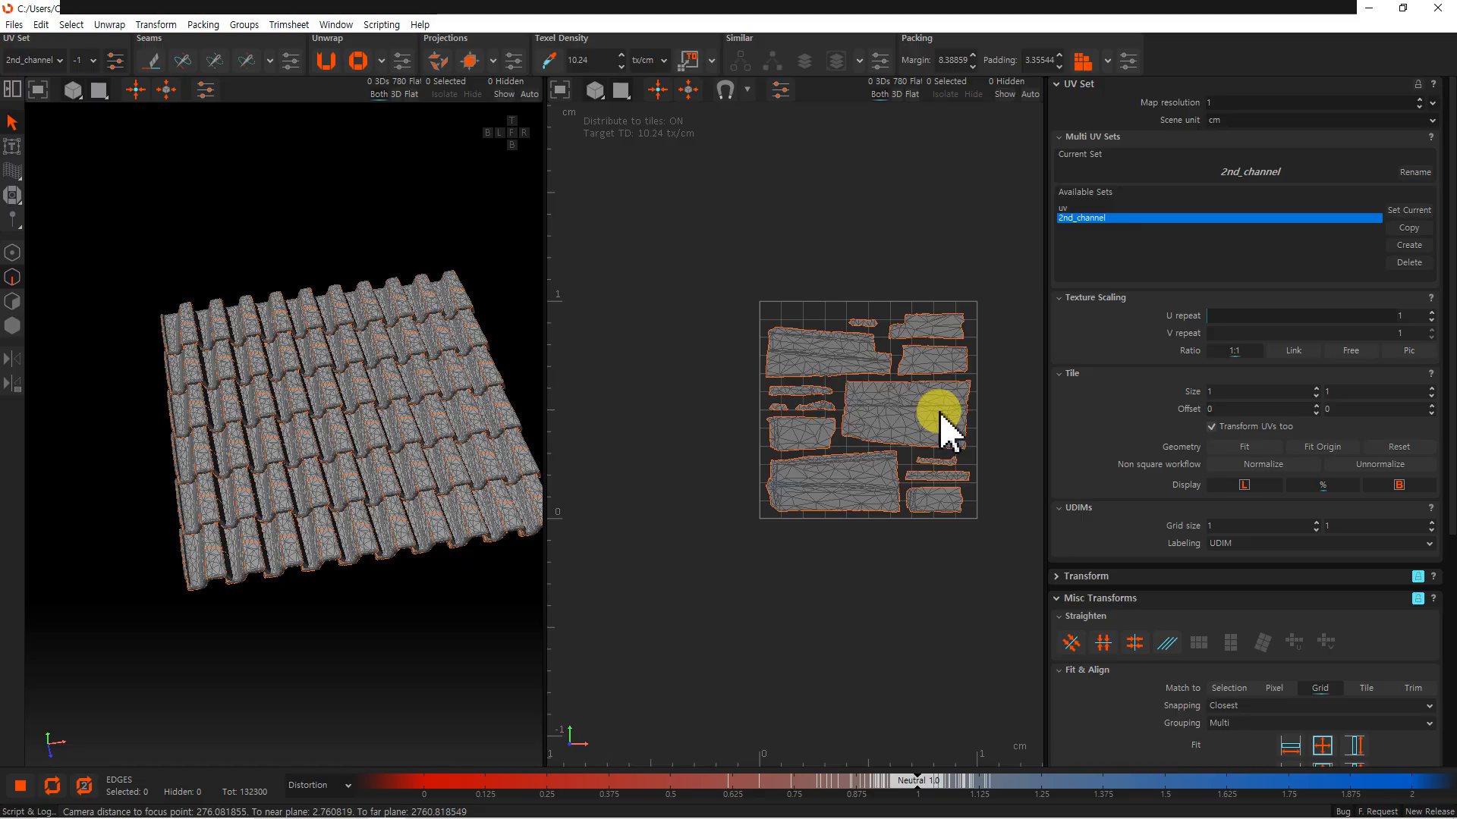
{"action": "left_click_drag", "start_coordinate": [426, 456], "coordinate": [215, 430], "text": "alt"}
{"action": "scroll", "coordinate": [184, 351], "scroll_direction": "up", "scroll_amount": 5}
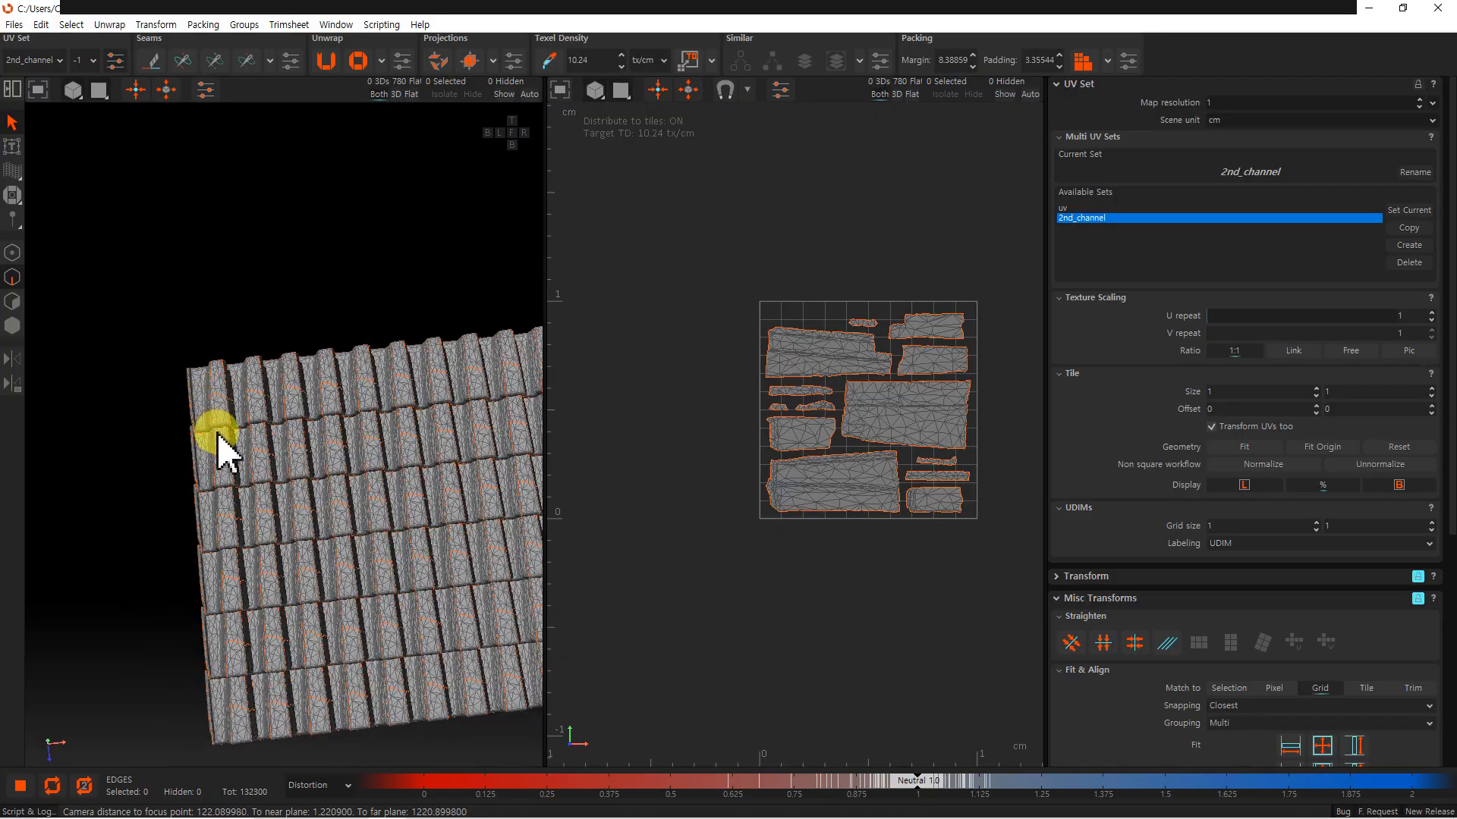
{"action": "scroll", "coordinate": [217, 410], "scroll_direction": "up", "scroll_amount": 3}
{"action": "left_click", "coordinate": [173, 366]}
{"action": "left_click_drag", "start_coordinate": [205, 422], "coordinate": [247, 305], "text": "alt"}
{"action": "left_click", "coordinate": [248, 305]}
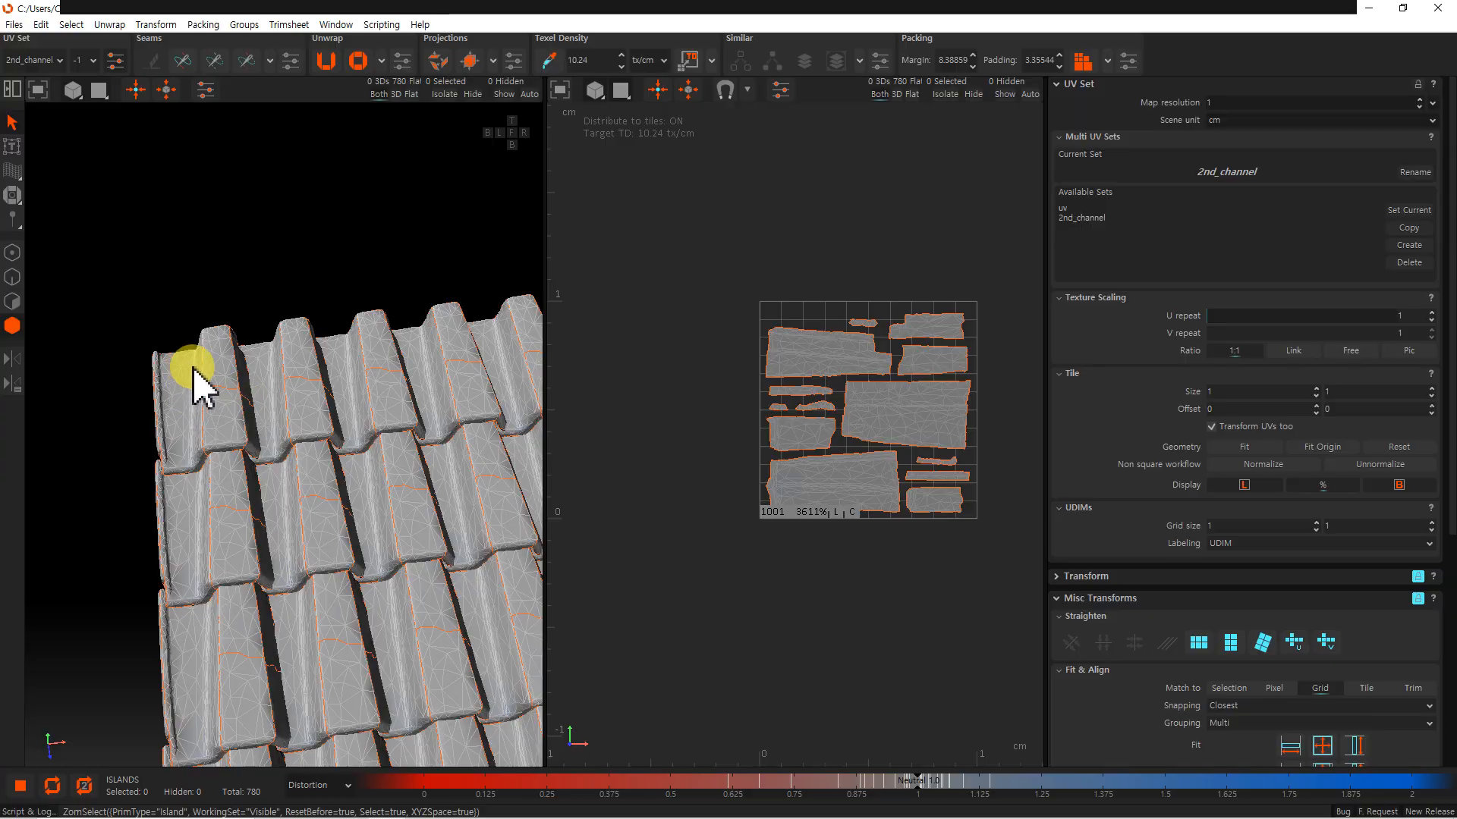
{"action": "left_click", "coordinate": [231, 421]}
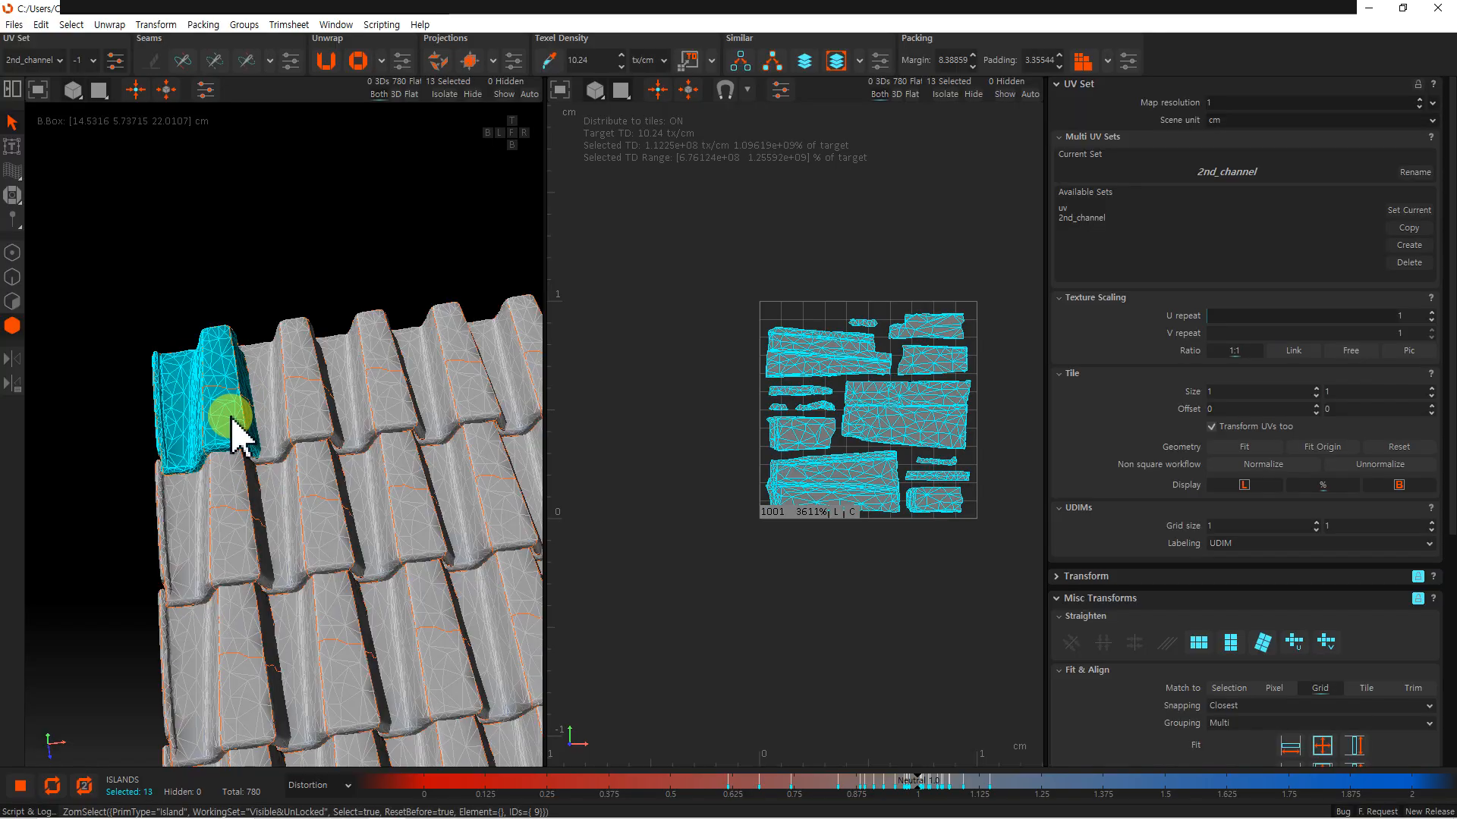
- Isolate the selected tile's UV islands so that the rest of the roof is hidden
{"action": "left_click_drag", "start_coordinate": [270, 433], "coordinate": [293, 518], "text": "alt"}
{"action": "right_click_drag", "start_coordinate": [291, 515], "coordinate": [239, 393], "text": "alt"}
{"action": "key", "text": "i"}
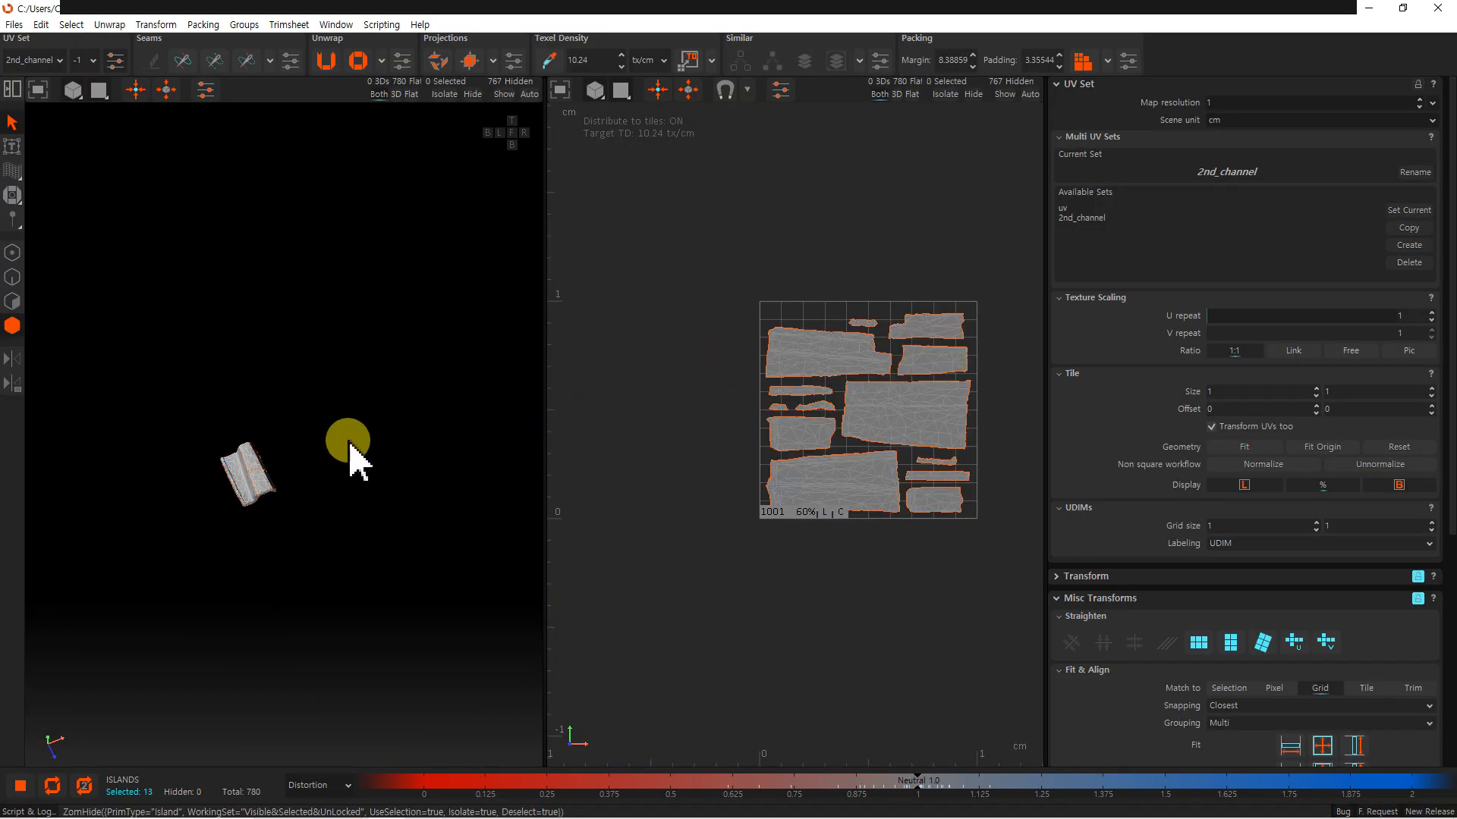
{"action": "right_click_drag", "start_coordinate": [343, 477], "coordinate": [285, 307], "text": "alt"}
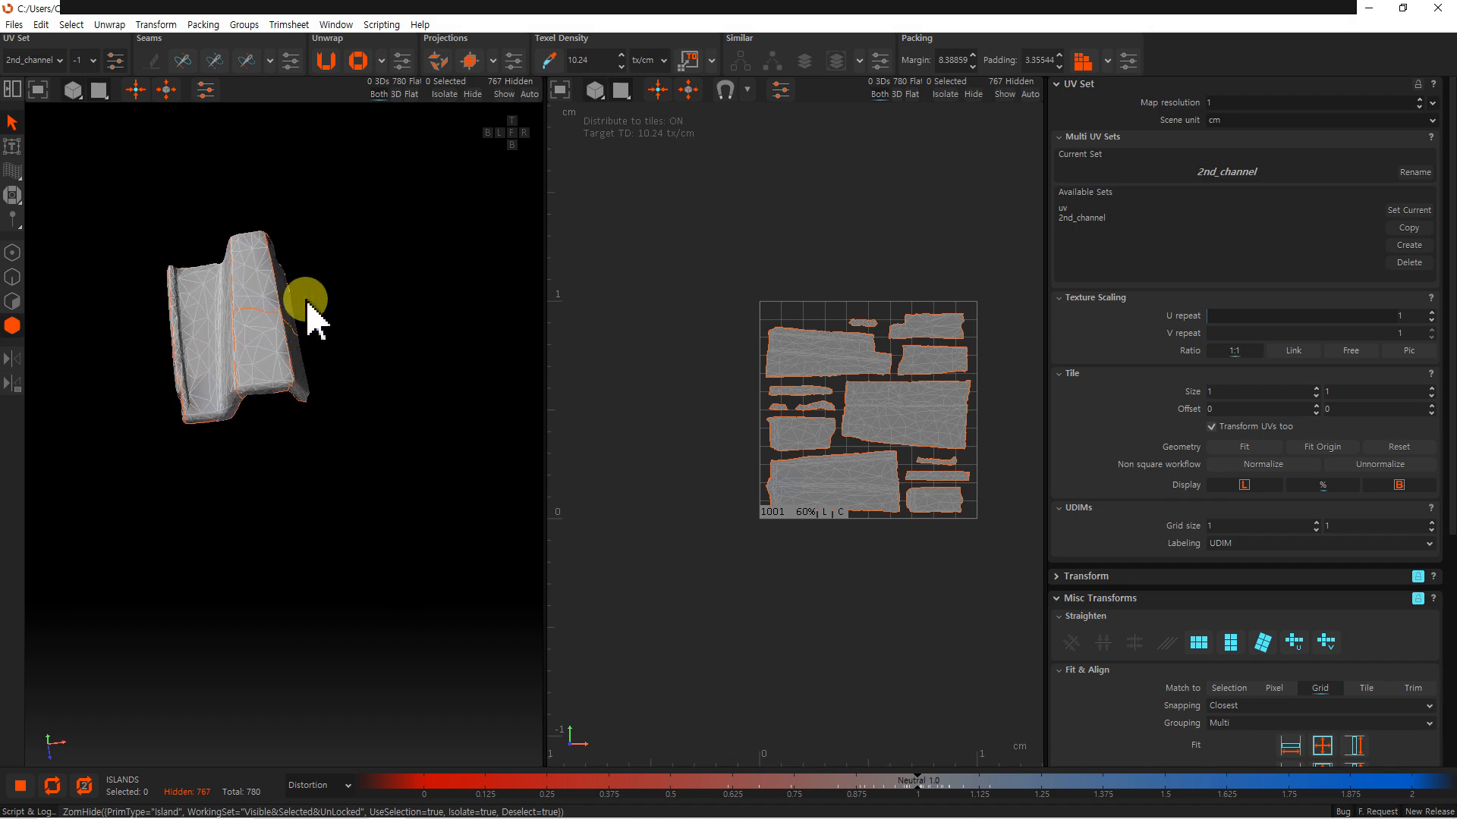
{"action": "left_click_drag", "start_coordinate": [302, 343], "coordinate": [155, 270], "text": "alt"}
- Select the two UV islands on the tile's raised ridge, weld them together and unfold the result
{"action": "left_click", "coordinate": [299, 415]}
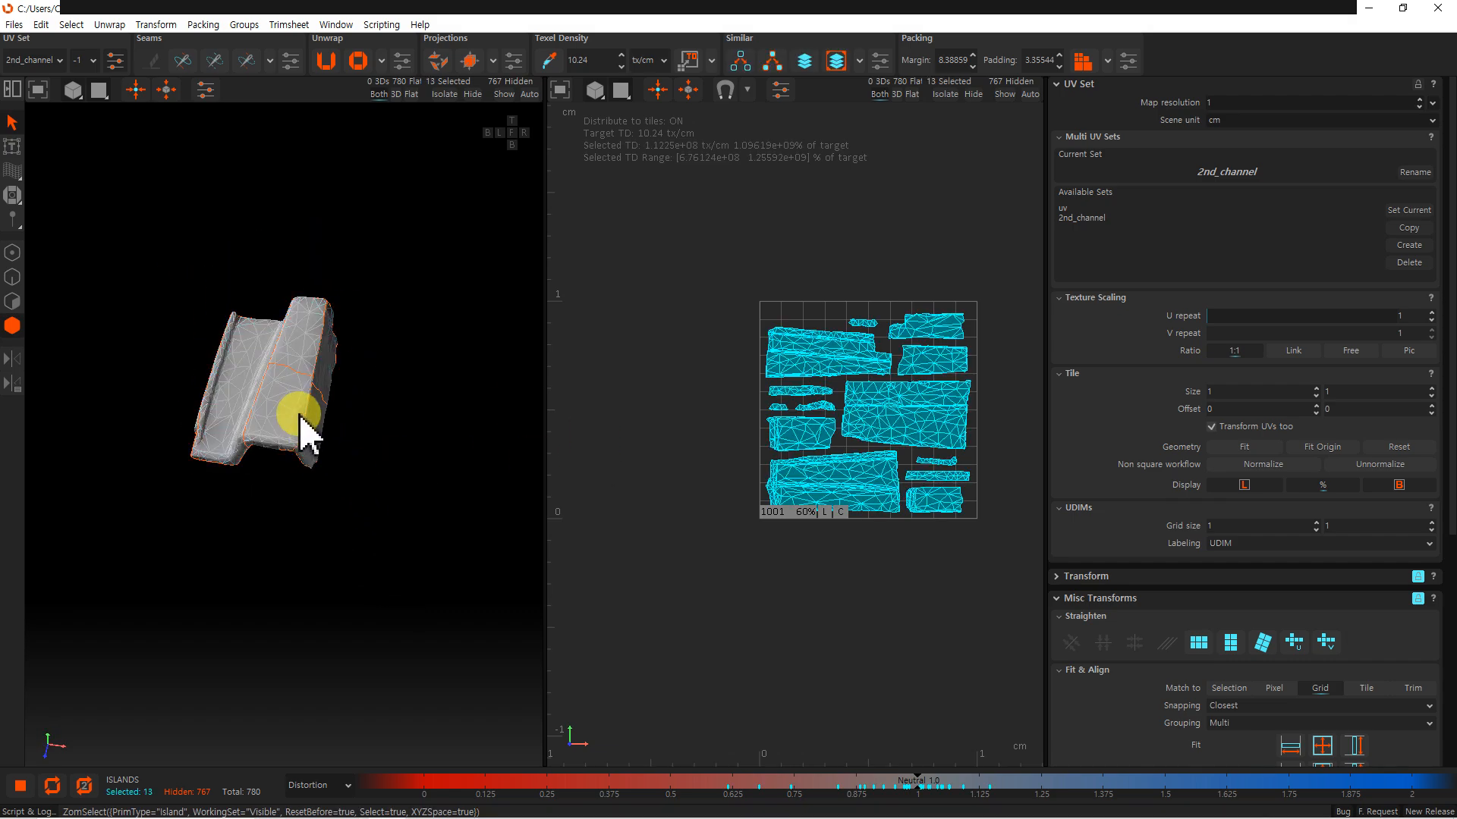
{"action": "left_click", "coordinate": [303, 356], "text": "shift"}
{"action": "left_click_drag", "start_coordinate": [303, 356], "coordinate": [377, 456], "text": "alt"}
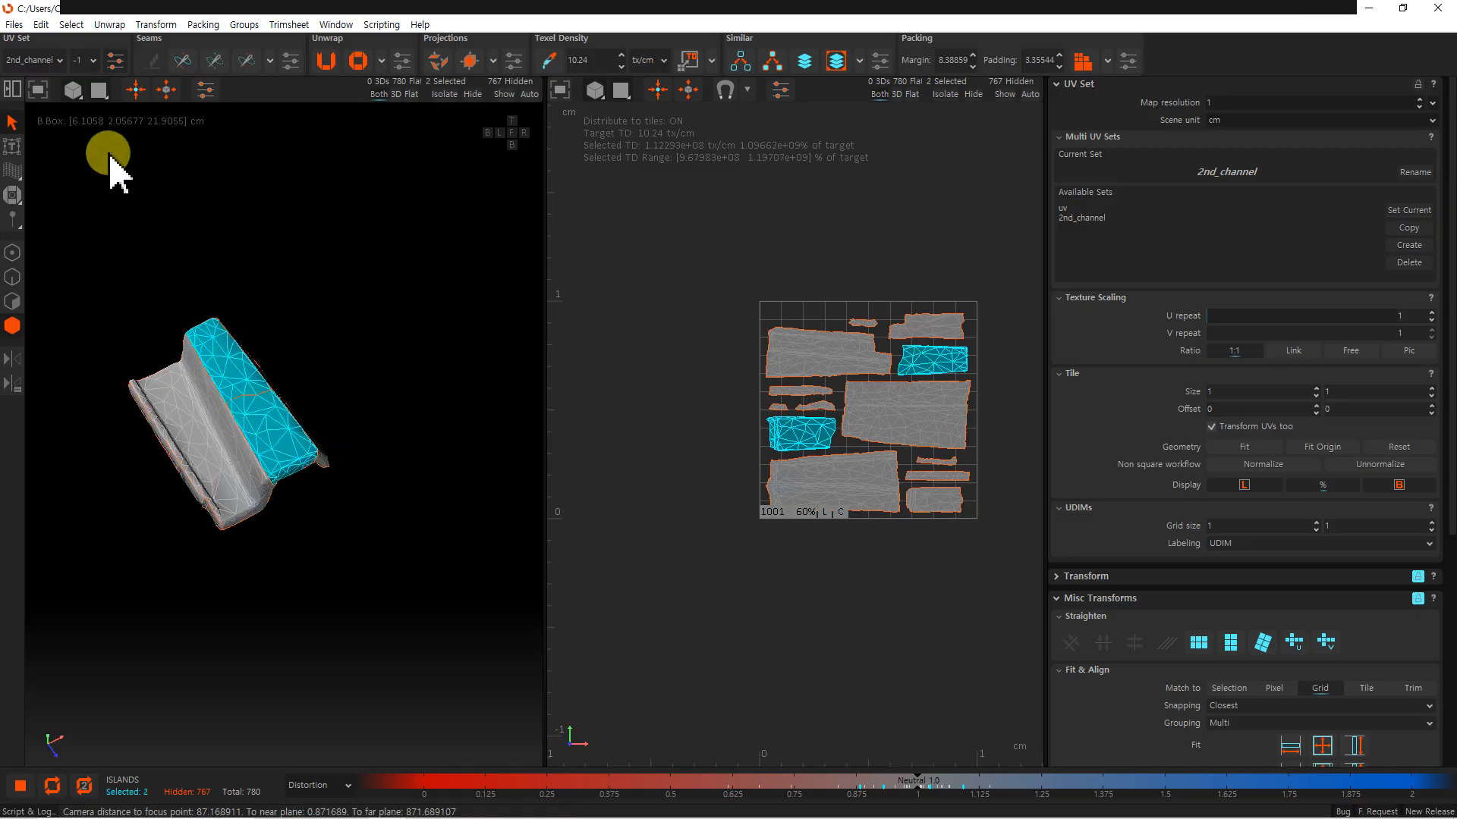
{"action": "left_click", "coordinate": [247, 62]}
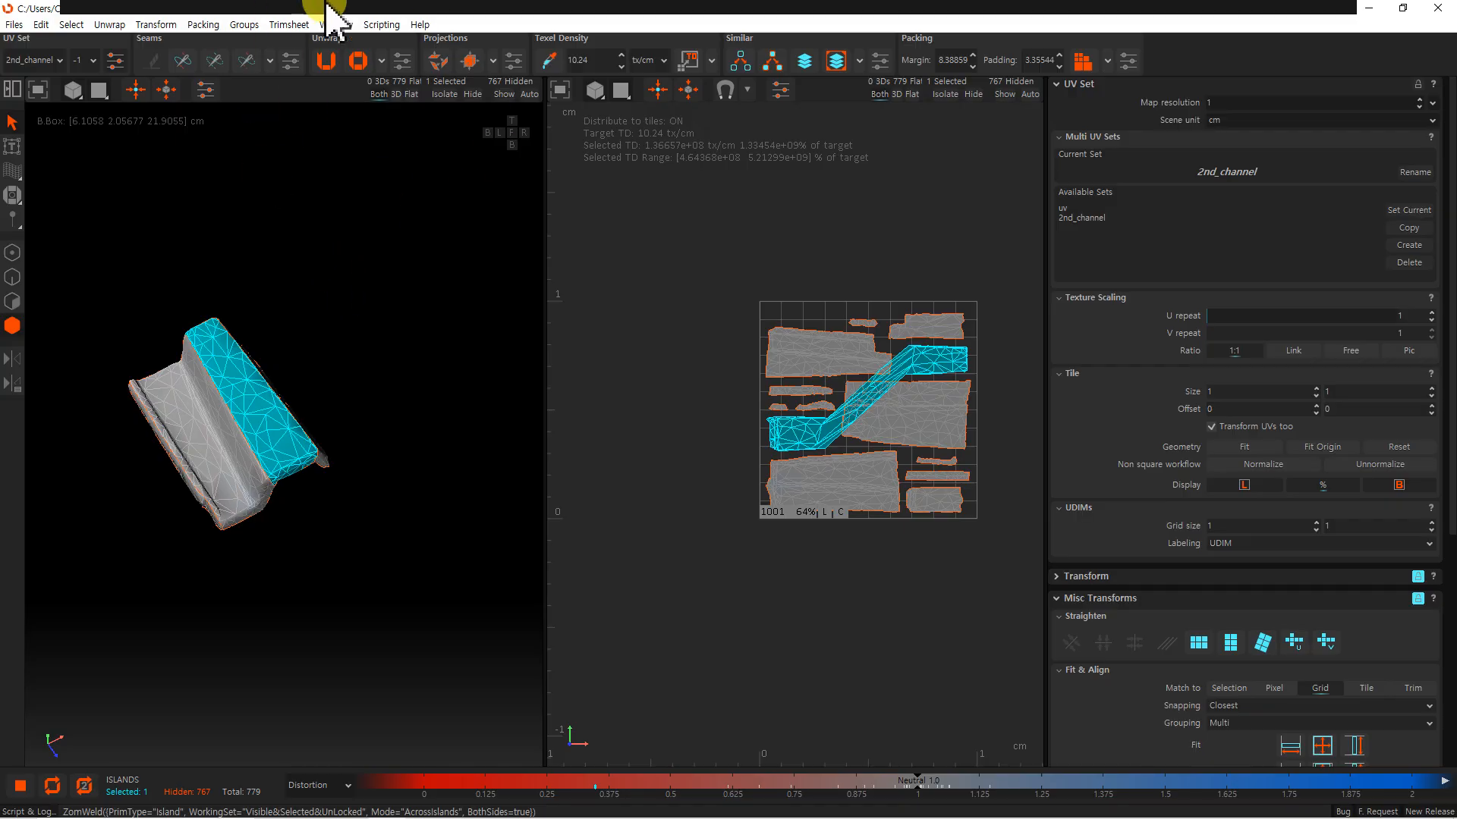
{"action": "left_click", "coordinate": [327, 61]}
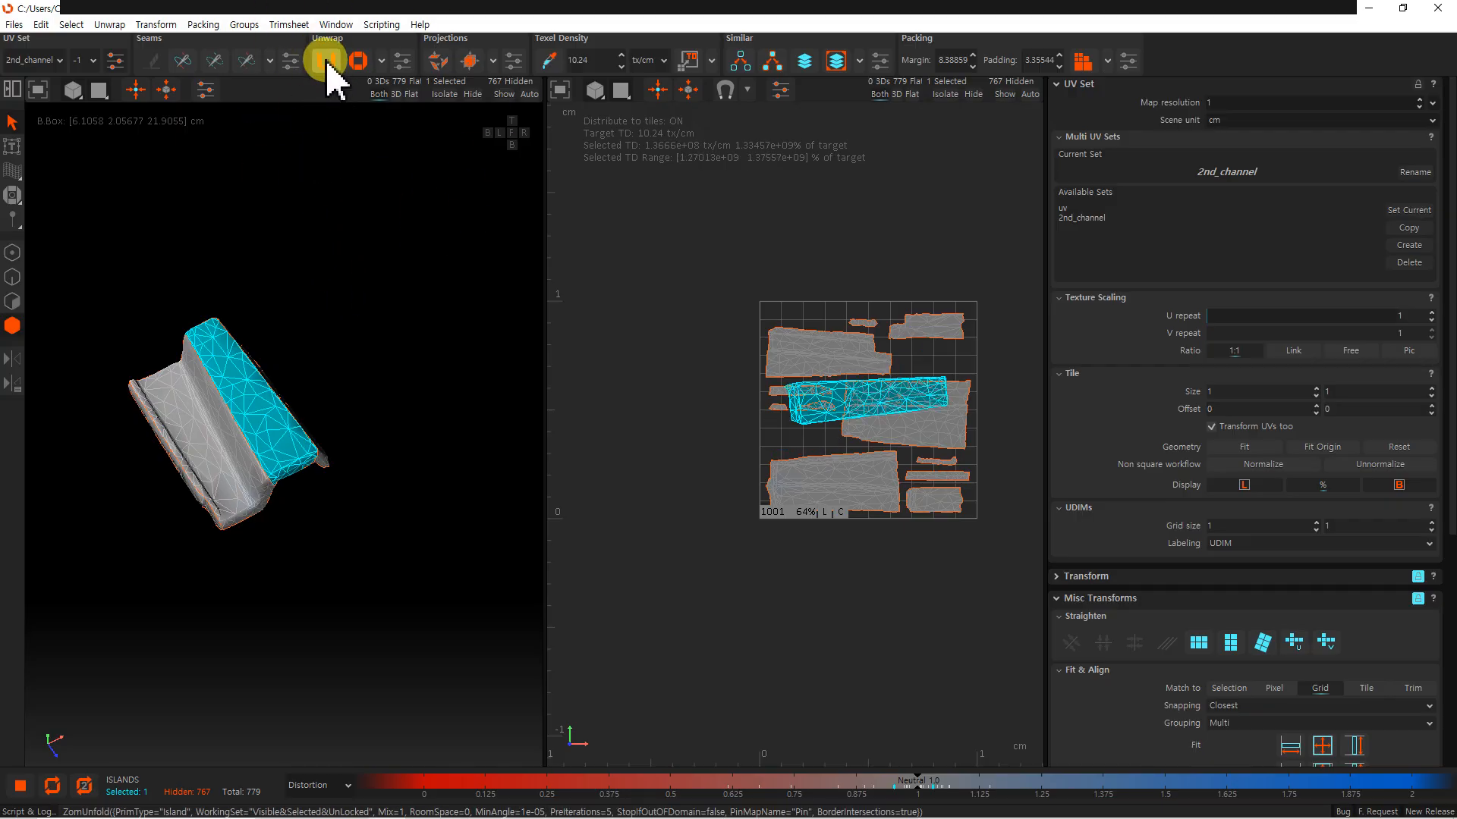
{"action": "mouse_move", "coordinate": [404, 449]}
{"action": "middle_mouse_down"}
{"action": "mouse_move", "coordinate": [358, 351]}
{"action": "mouse_move", "coordinate": [388, 457]}
{"action": "middle_mouse_up"}
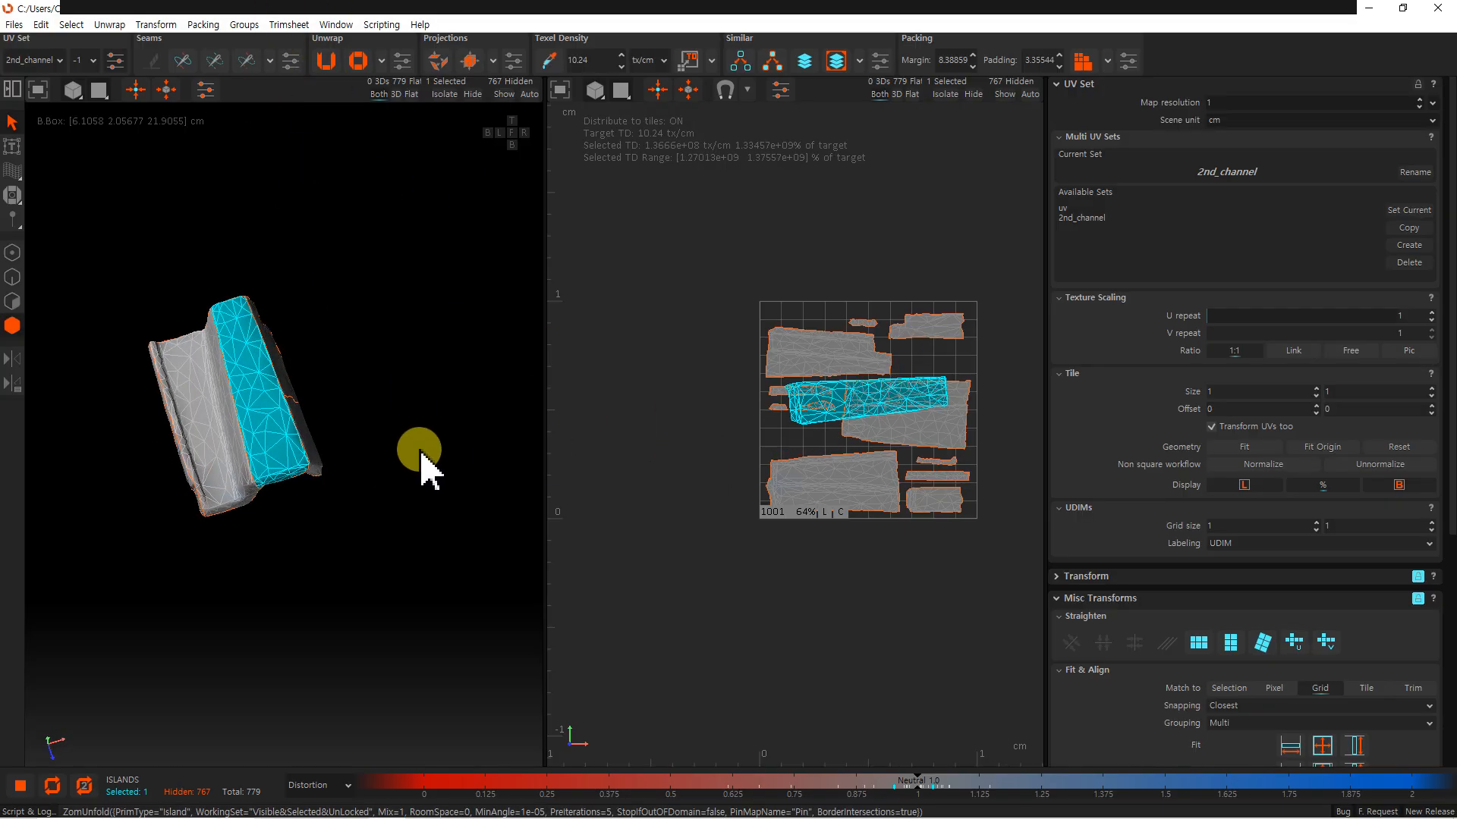
{"action": "left_click_drag", "start_coordinate": [172, 396], "coordinate": [390, 514]}
{"action": "mouse_move", "coordinate": [390, 513]}
{"action": "middle_mouse_down"}
{"action": "mouse_move", "coordinate": [367, 299]}
{"action": "mouse_move", "coordinate": [366, 453]}
{"action": "mouse_move", "coordinate": [328, 458]}
{"action": "mouse_move", "coordinate": [357, 516]}
{"action": "mouse_move", "coordinate": [403, 525]}
{"action": "middle_mouse_up"}
{"action": "key", "text": "ctrl+z"}
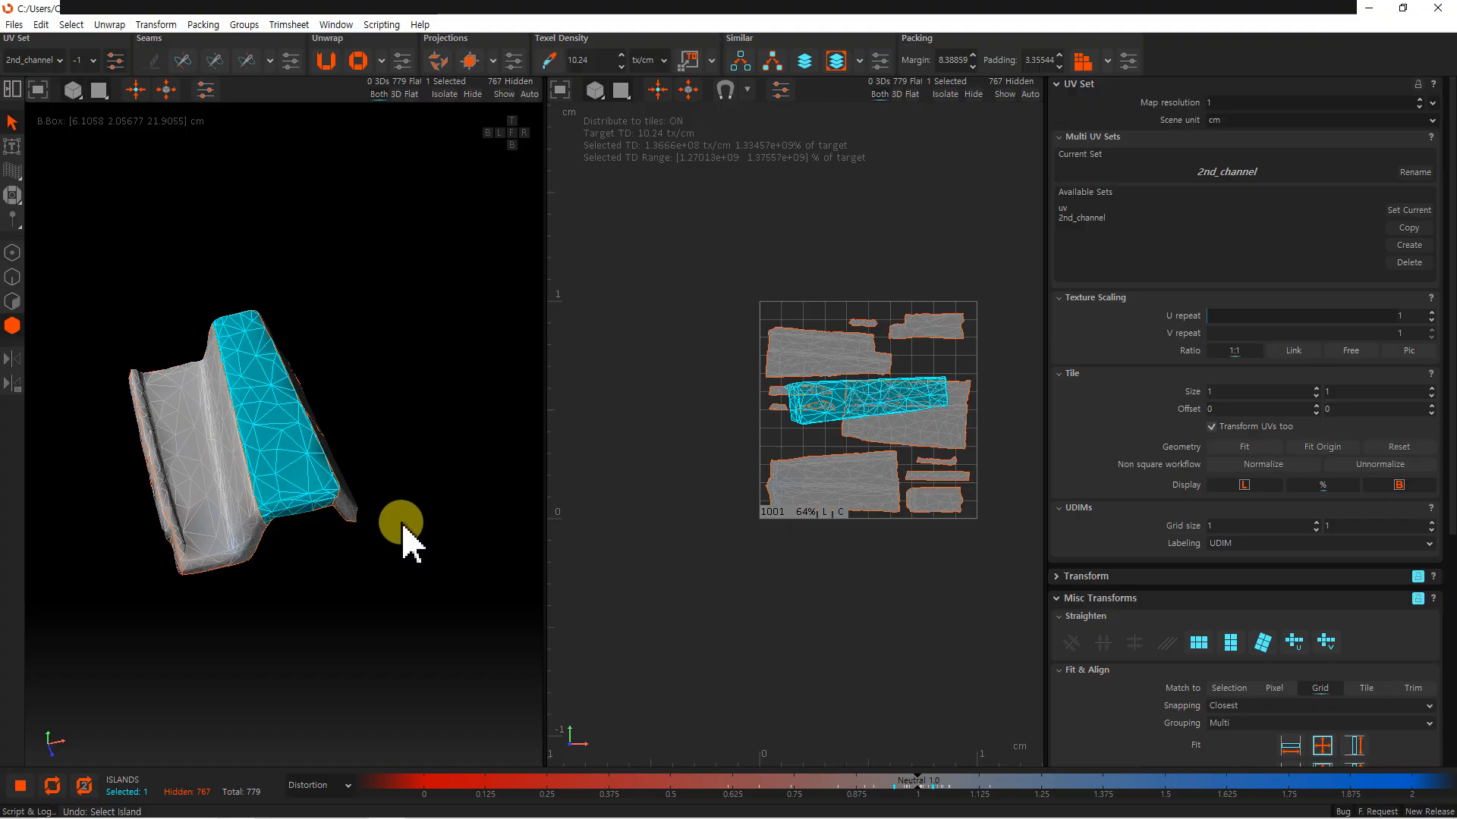
- Select the welded ridge island plus all other top, side and rim islands of the tile, leaving out the two underside islands
{"action": "left_click", "coordinate": [201, 514], "text": "shift"}
{"action": "middle_click_drag", "start_coordinate": [277, 481], "coordinate": [348, 479]}
{"action": "left_click", "coordinate": [350, 481], "text": "ctrl"}
{"action": "left_click", "coordinate": [476, 544], "text": "ctrl"}
{"action": "middle_click_drag", "start_coordinate": [476, 544], "coordinate": [305, 516]}
{"action": "left_click", "coordinate": [287, 523], "text": "ctrl"}
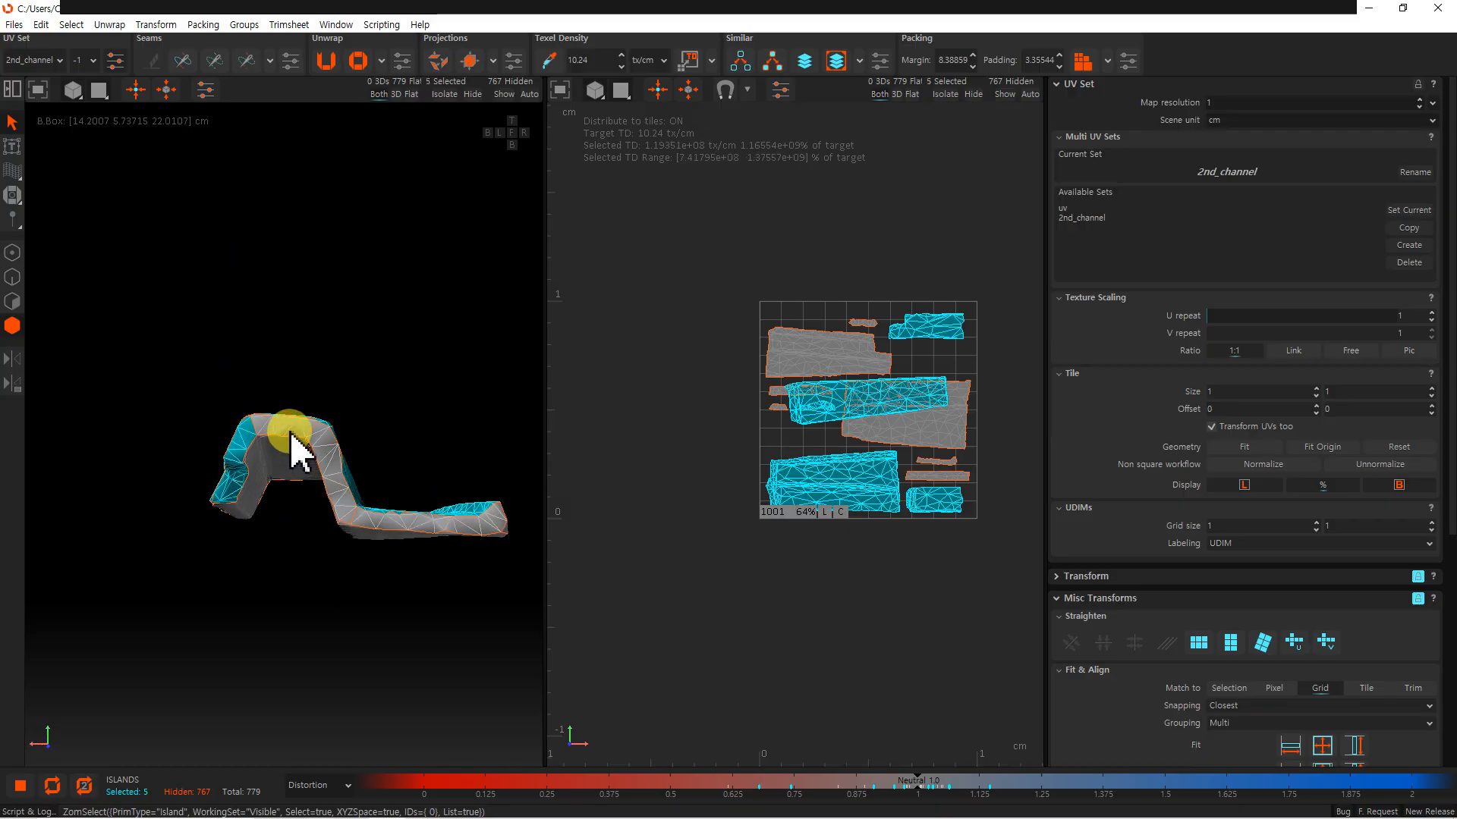
{"action": "left_click", "coordinate": [344, 497], "text": "ctrl"}
{"action": "left_click", "coordinate": [416, 536], "text": "ctrl"}
{"action": "middle_click_drag", "start_coordinate": [481, 572], "coordinate": [216, 225]}
{"action": "left_click", "coordinate": [130, 520], "text": "ctrl"}
{"action": "left_click", "coordinate": [290, 507], "text": "ctrl"}
- Weld and unfold the selected islands into one outer shell and place it beside the UV tile
{"action": "left_click", "coordinate": [245, 62]}
{"action": "left_click", "coordinate": [326, 65]}
{"action": "scroll", "coordinate": [895, 423], "scroll_direction": "down", "scroll_amount": 2}
{"action": "left_click_drag", "start_coordinate": [927, 448], "coordinate": [687, 437]}
- Select the two underside islands of the roof tile, weld them together and unfold the result
{"action": "middle_click_drag", "start_coordinate": [292, 337], "coordinate": [244, 601]}
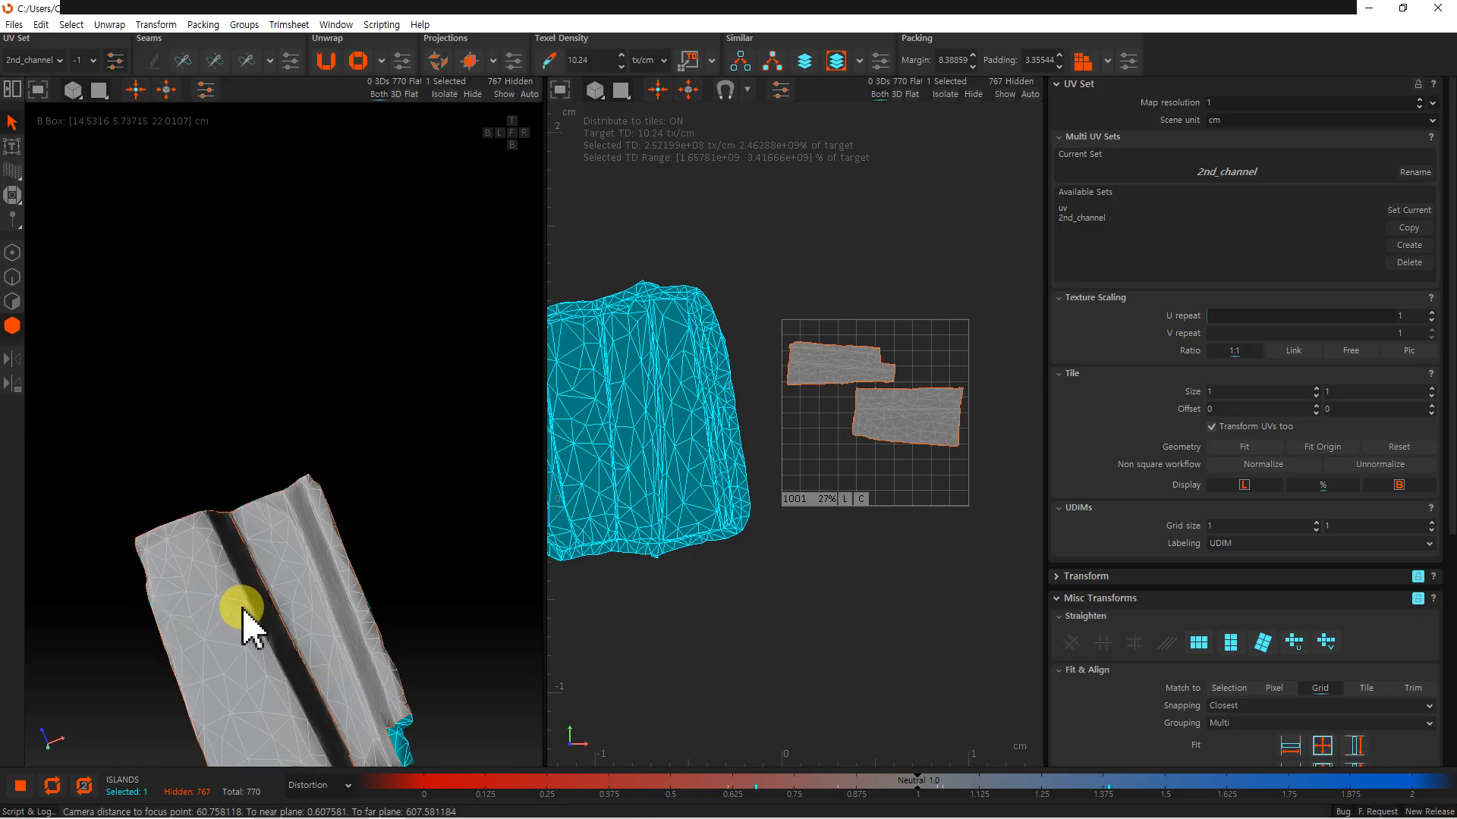
{"action": "left_click", "coordinate": [280, 611]}
{"action": "left_click", "coordinate": [326, 531], "text": "shift"}
{"action": "mouse_move", "coordinate": [357, 455]}
{"action": "middle_mouse_down"}
{"action": "mouse_move", "coordinate": [402, 645]}
{"action": "mouse_move", "coordinate": [357, 470]}
{"action": "middle_mouse_up"}
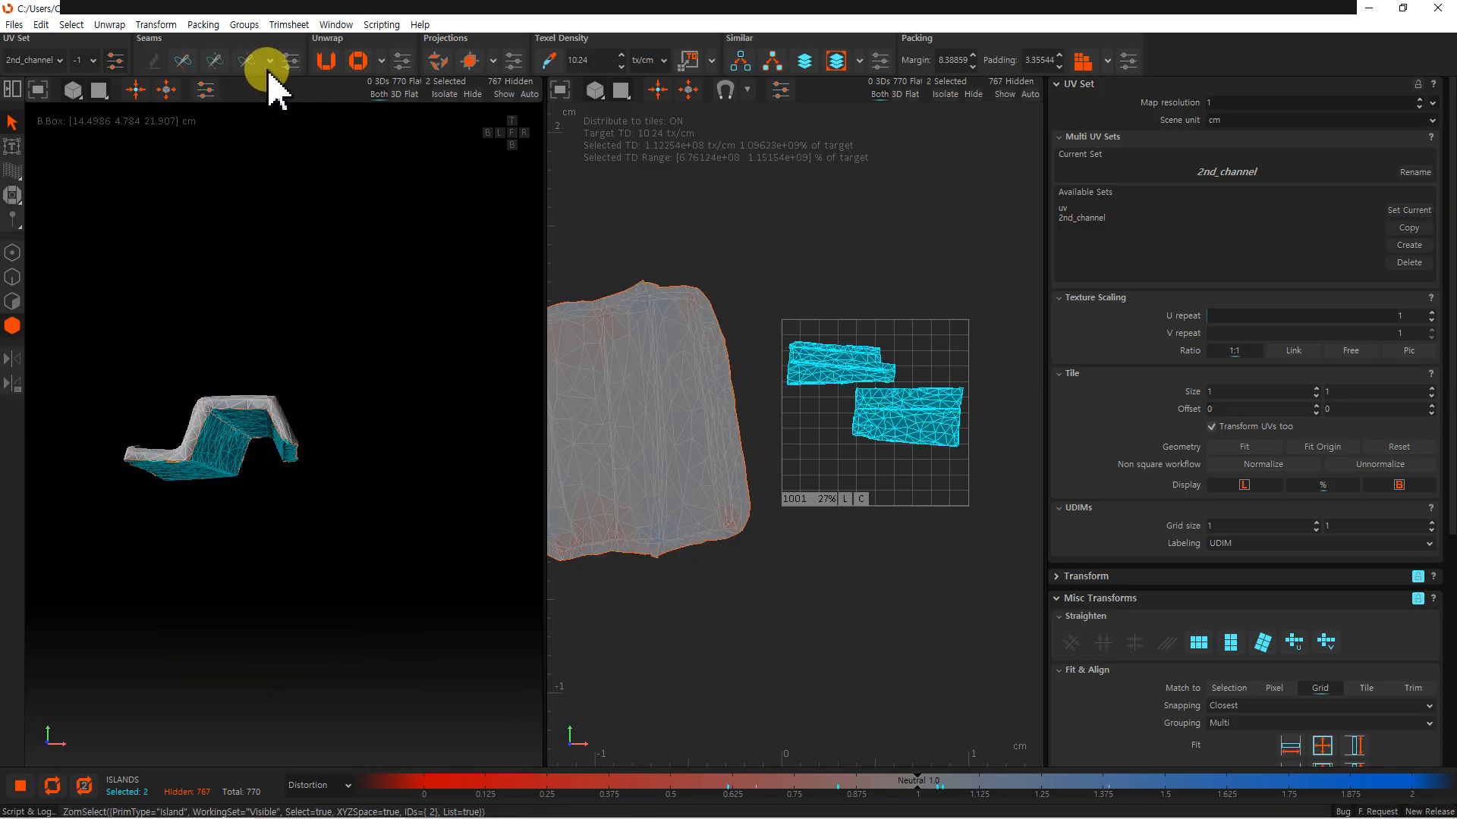
{"action": "left_click", "coordinate": [245, 62]}
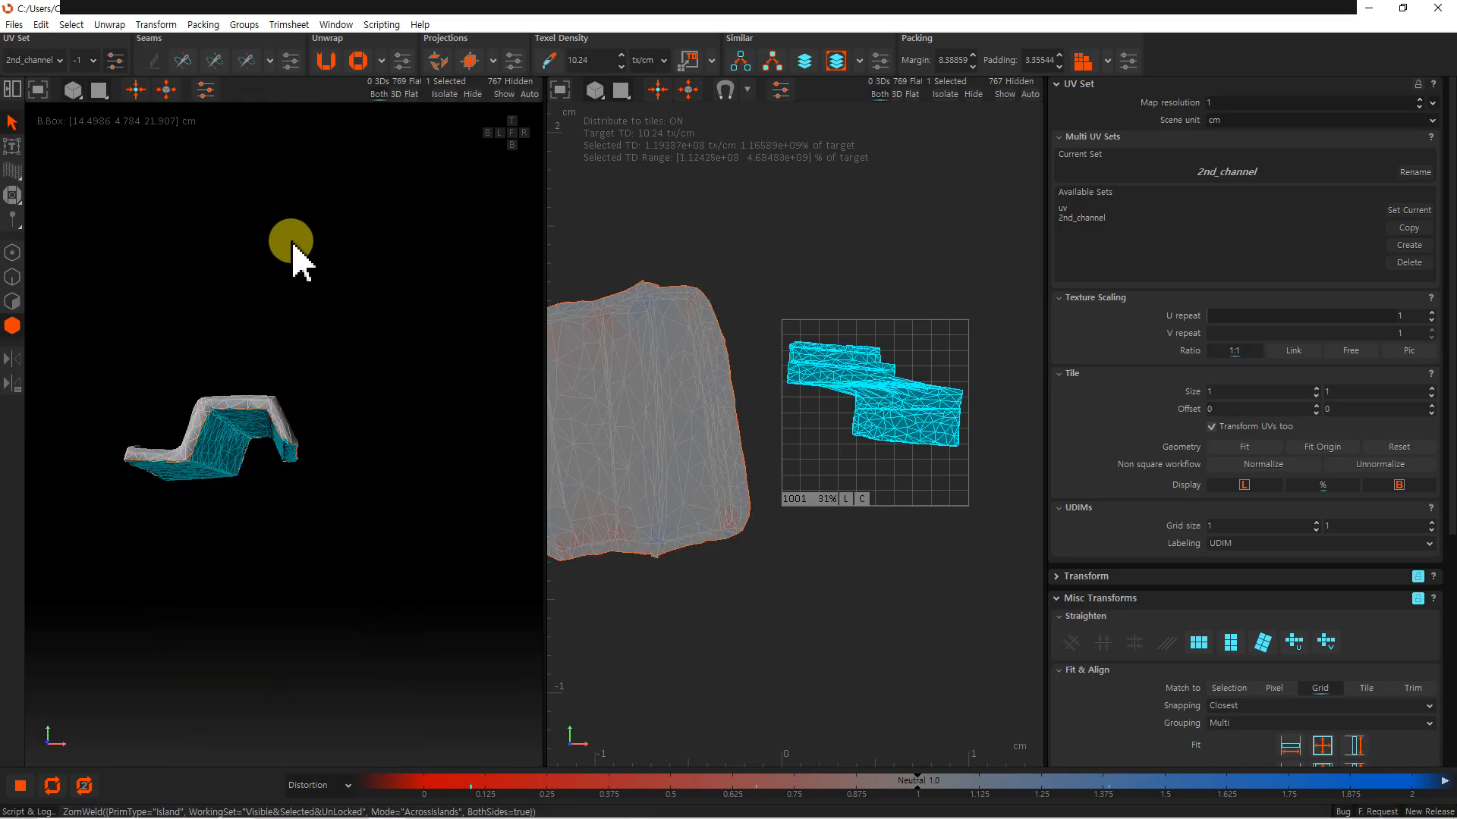
{"action": "left_click", "coordinate": [324, 62]}
- Straighten the outer and underside shells in UV space and move the underside shell to the far side of the outer shell
{"action": "middle_click_drag", "start_coordinate": [758, 455], "coordinate": [835, 434]}
{"action": "left_click", "coordinate": [771, 432]}
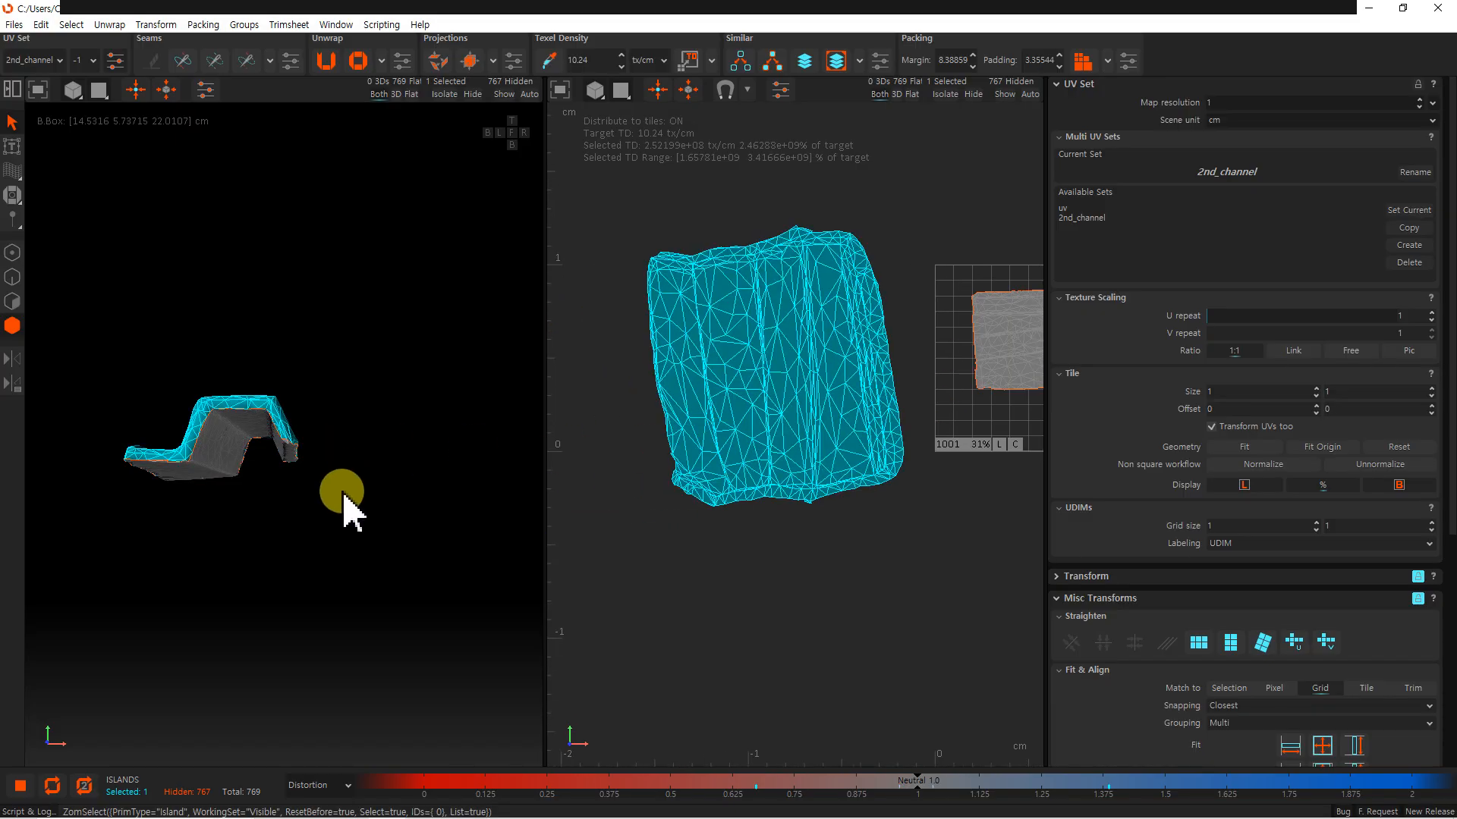
{"action": "middle_click_drag", "start_coordinate": [344, 471], "coordinate": [361, 554]}
{"action": "scroll", "coordinate": [886, 361], "scroll_direction": "down", "scroll_amount": 3}
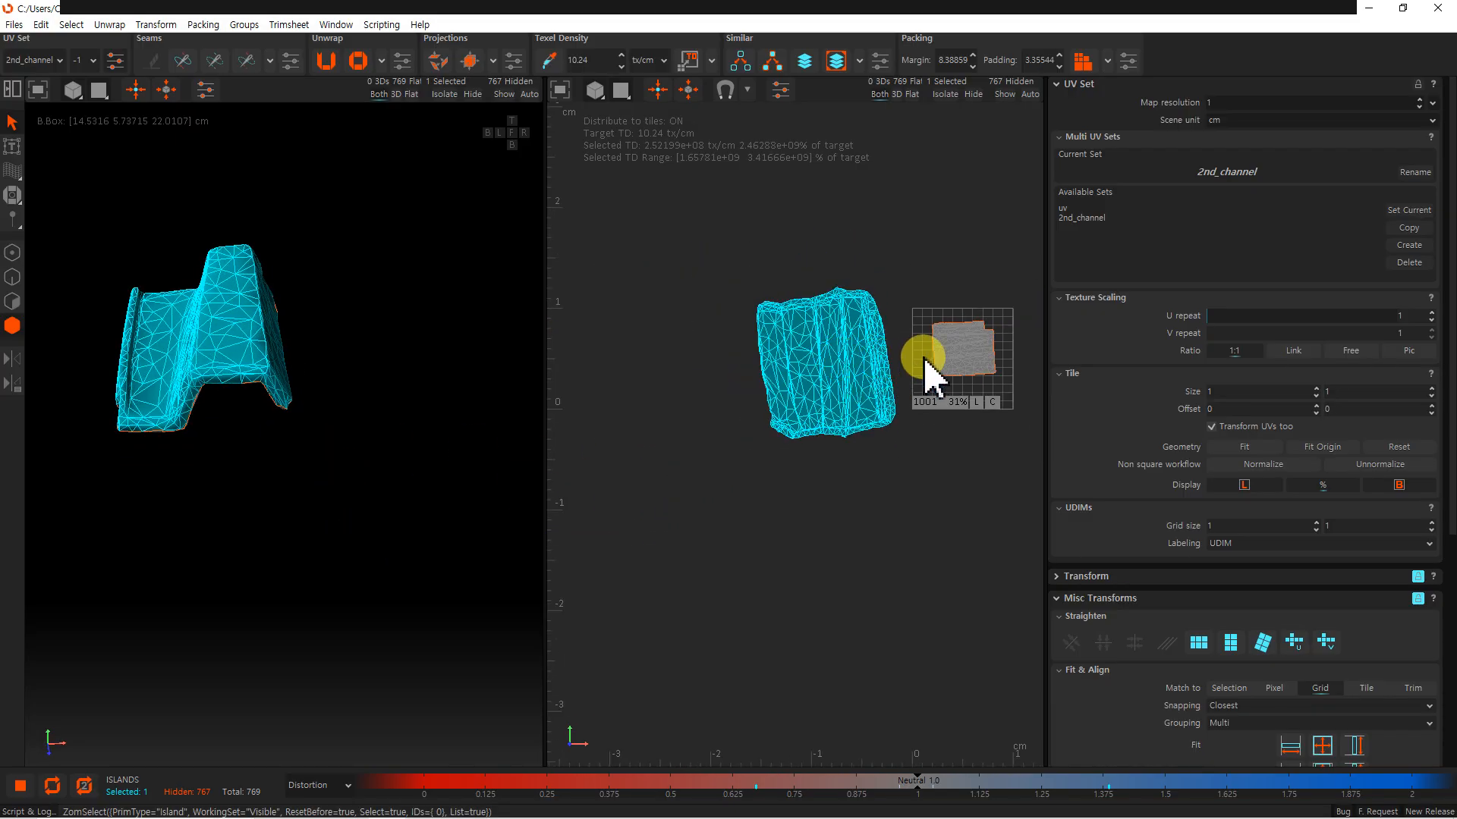
{"action": "left_click", "coordinate": [972, 358]}
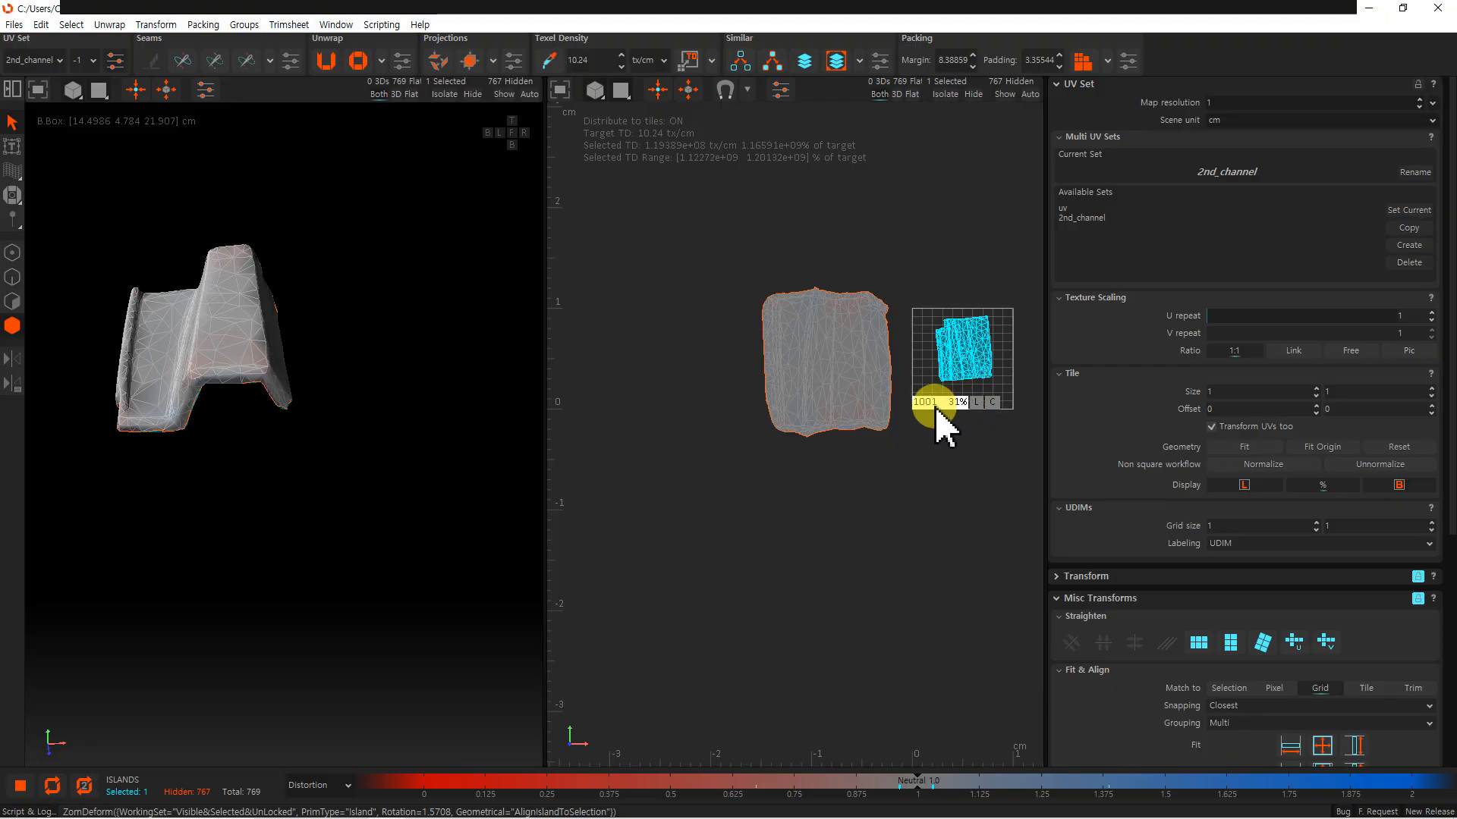
{"action": "left_click_drag", "start_coordinate": [965, 382], "coordinate": [667, 405]}
- Select both shells and pack them into the 0–1 UV tile
{"action": "left_click_drag", "start_coordinate": [682, 260], "coordinate": [842, 481]}
{"action": "middle_click_drag", "start_coordinate": [334, 448], "coordinate": [394, 478]}
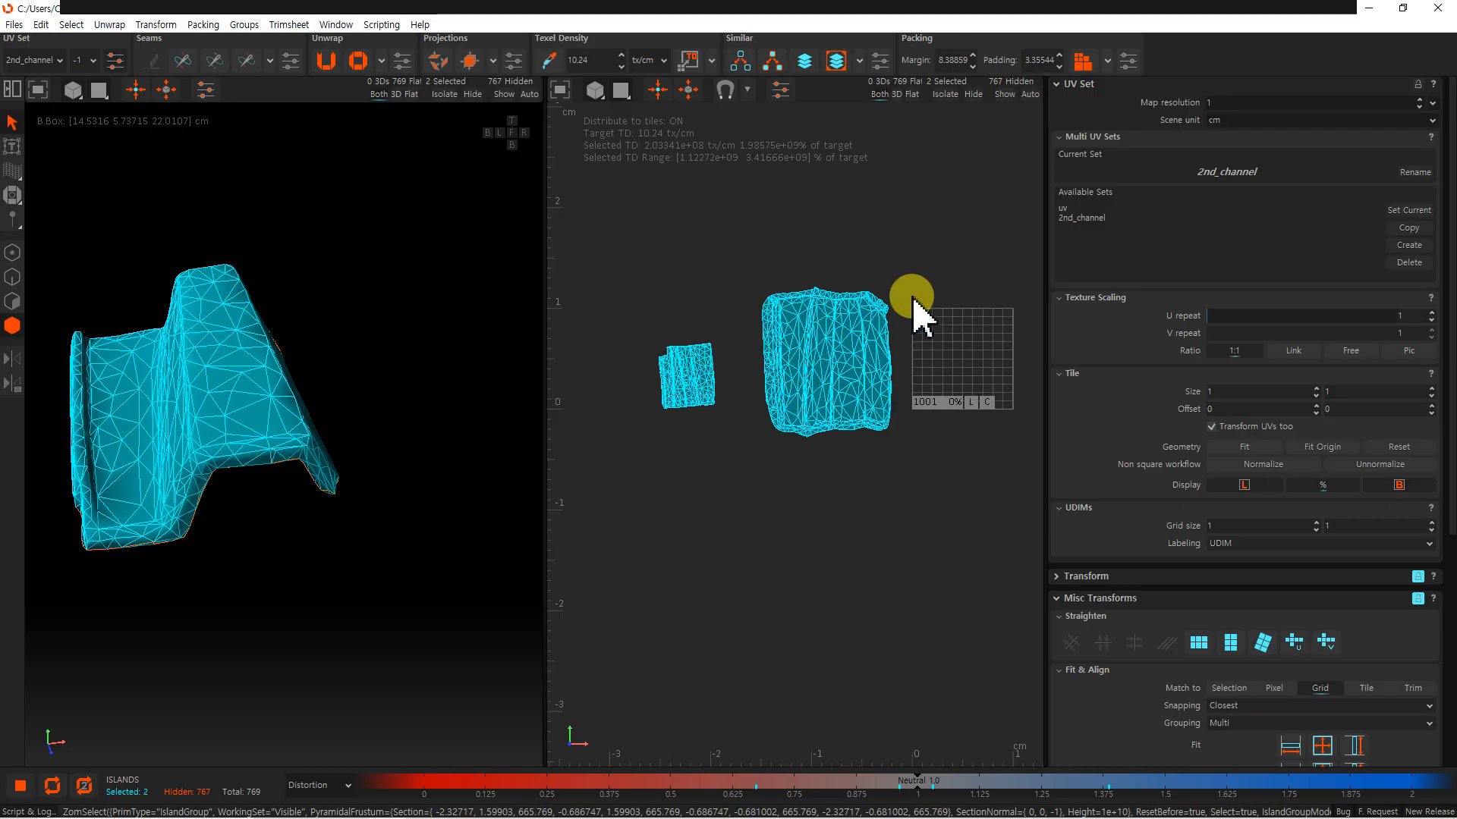
{"action": "middle_click_drag", "start_coordinate": [893, 305], "coordinate": [908, 384]}
{"action": "scroll", "coordinate": [849, 376], "scroll_direction": "up", "scroll_amount": 2}
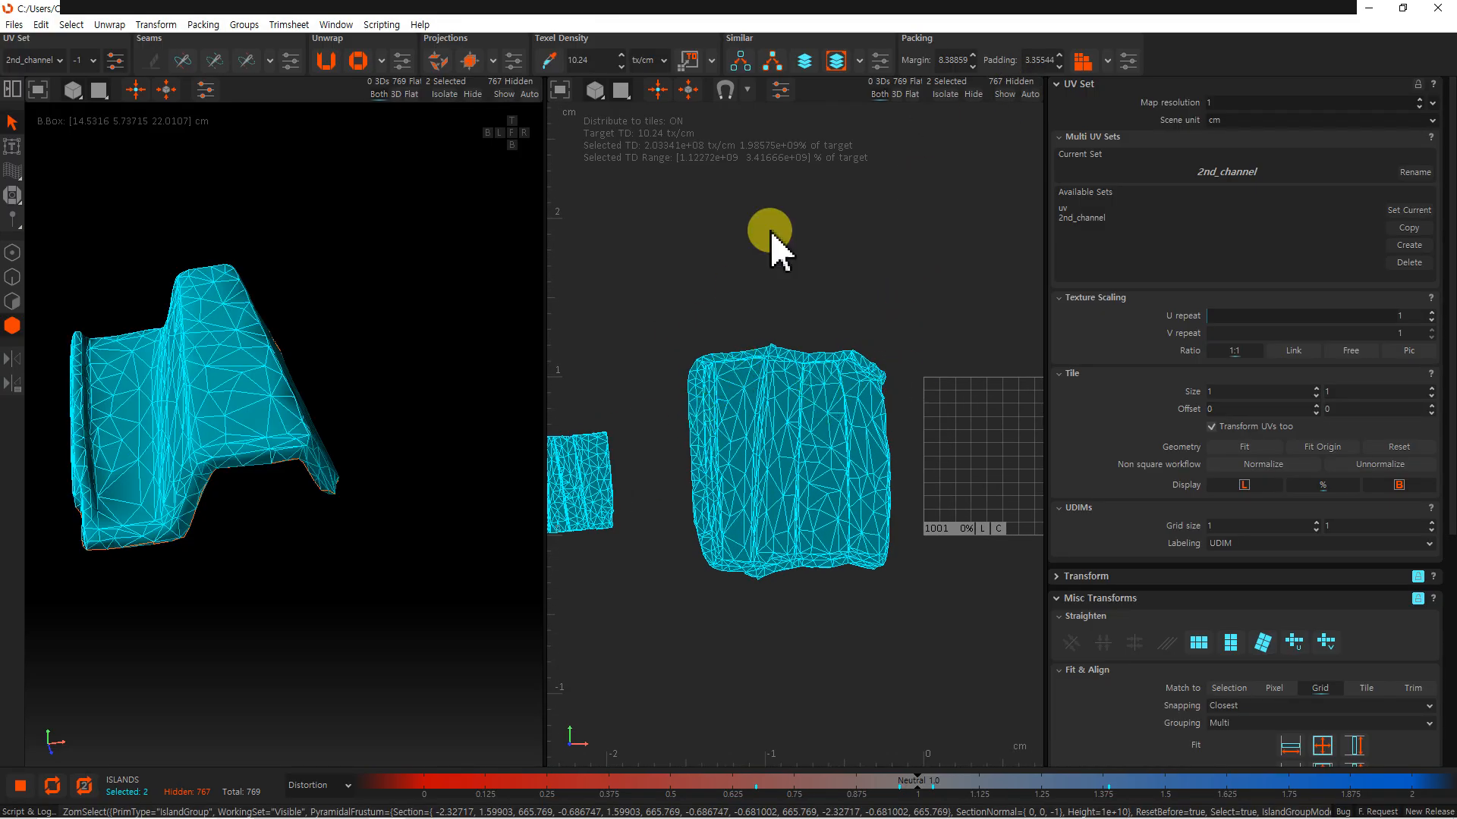
{"action": "left_click", "coordinate": [1081, 68]}
{"action": "middle_click_drag", "start_coordinate": [933, 397], "coordinate": [862, 309]}
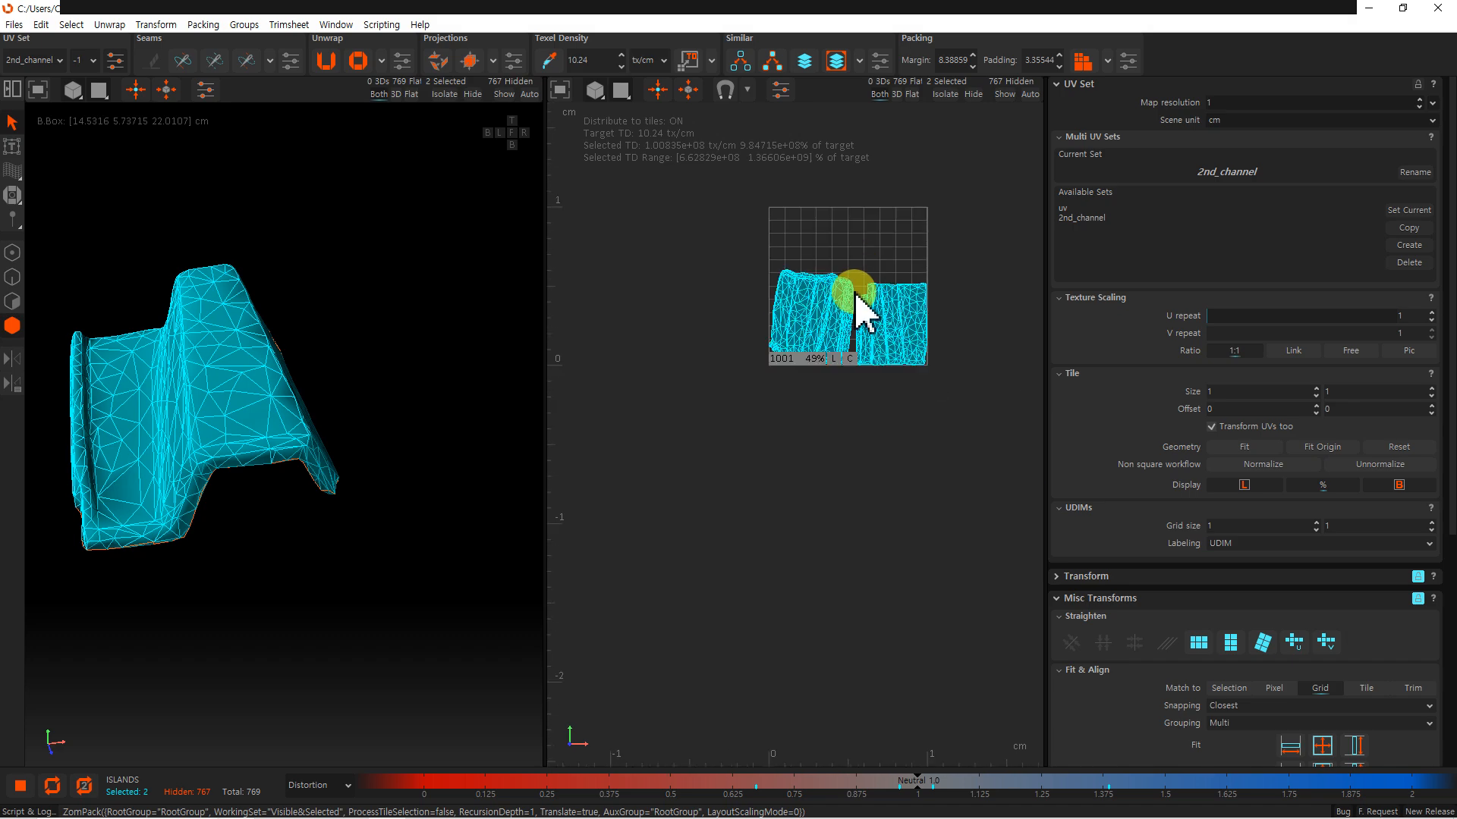
- Move the underside shell out of the UV tile to the left of the outer shell, and switch to edge selection
{"action": "scroll", "coordinate": [888, 364], "scroll_direction": "up", "scroll_amount": 3}
{"action": "left_click", "coordinate": [813, 451]}
{"action": "left_click", "coordinate": [744, 327]}
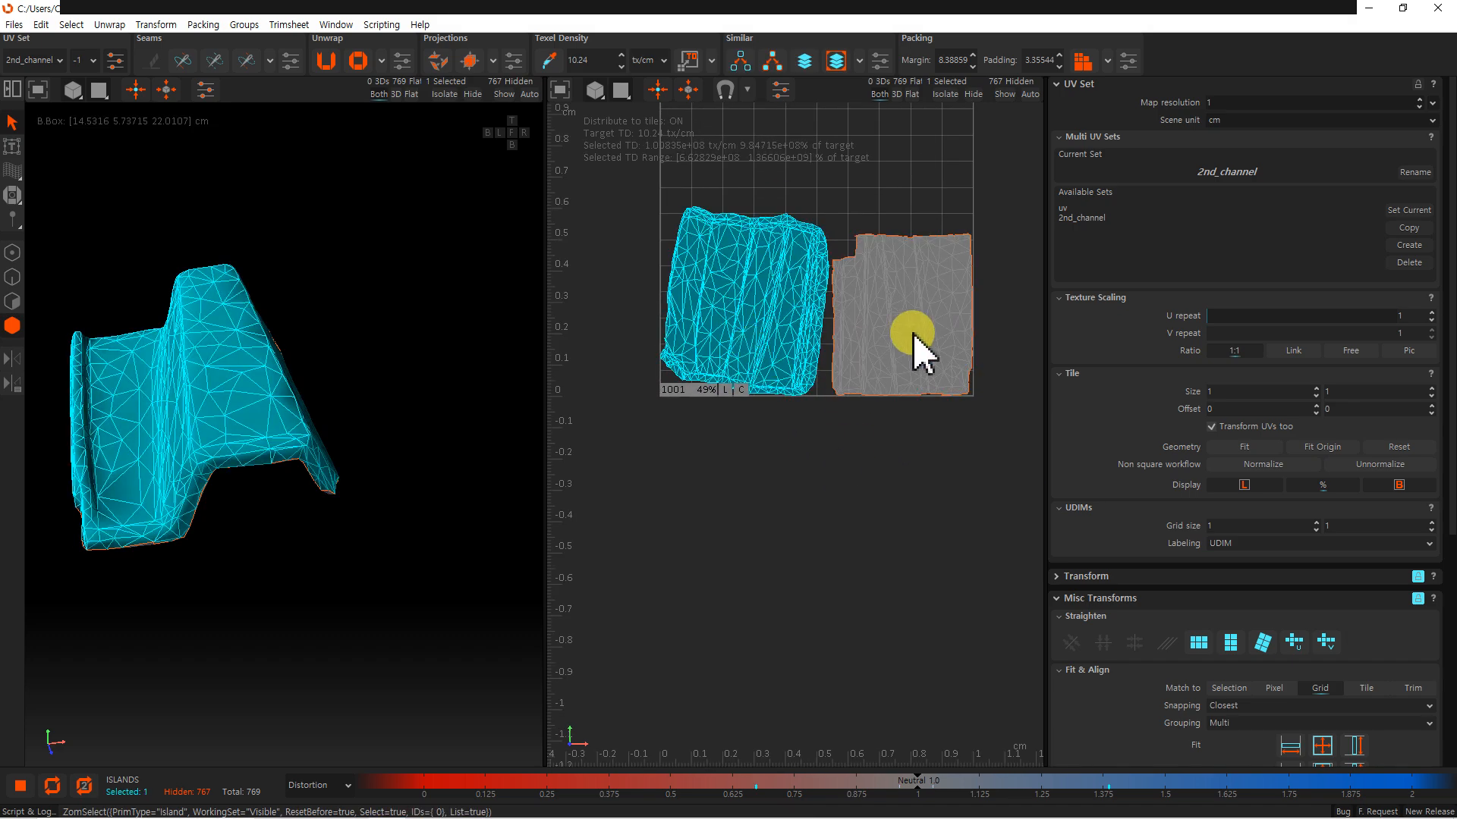
{"action": "left_click", "coordinate": [914, 326]}
{"action": "left_click_drag", "start_coordinate": [940, 327], "coordinate": [608, 326]}
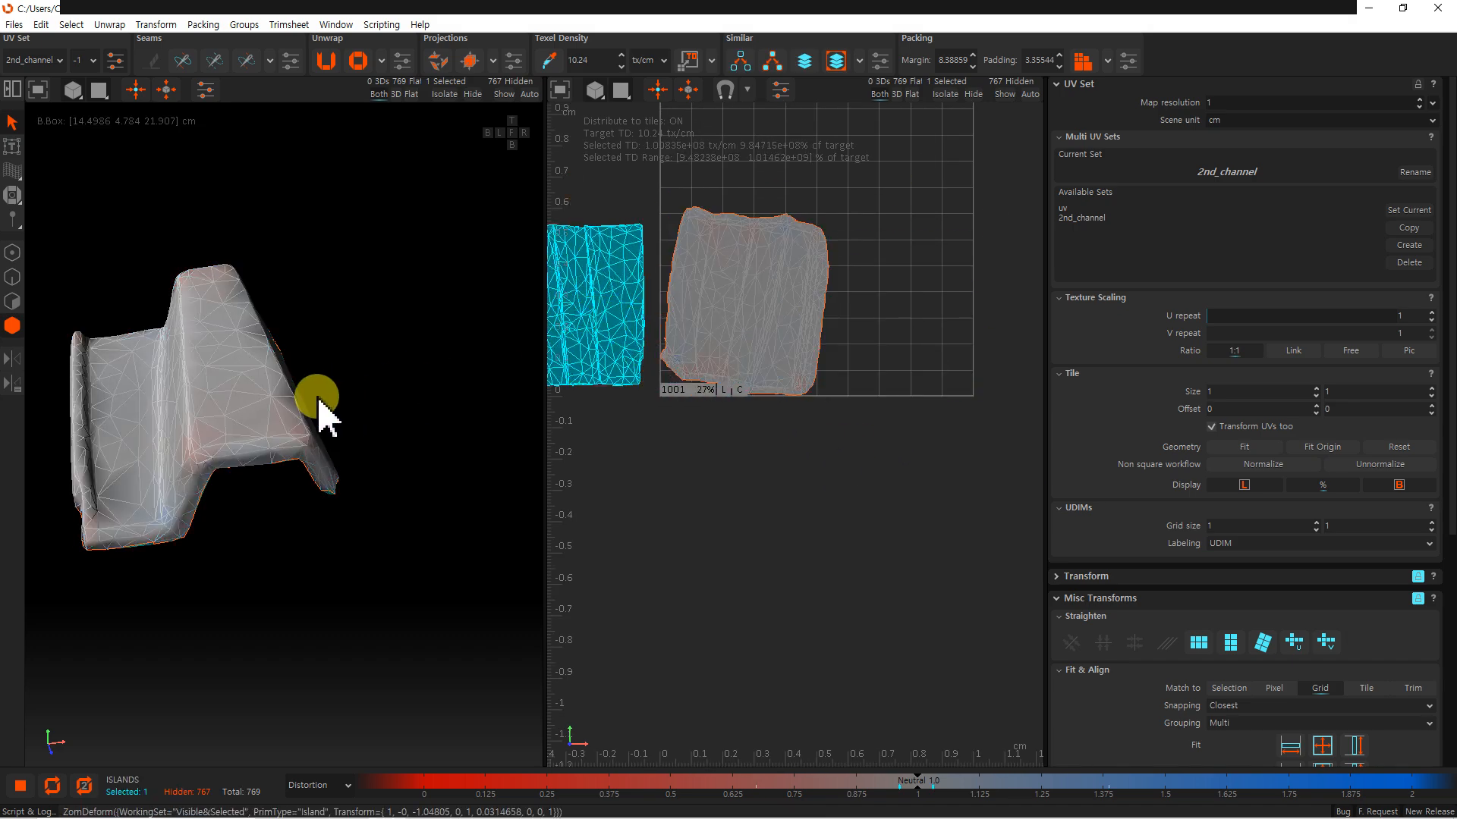
{"action": "left_click_drag", "start_coordinate": [342, 396], "coordinate": [438, 402]}
{"action": "left_click", "coordinate": [13, 278]}
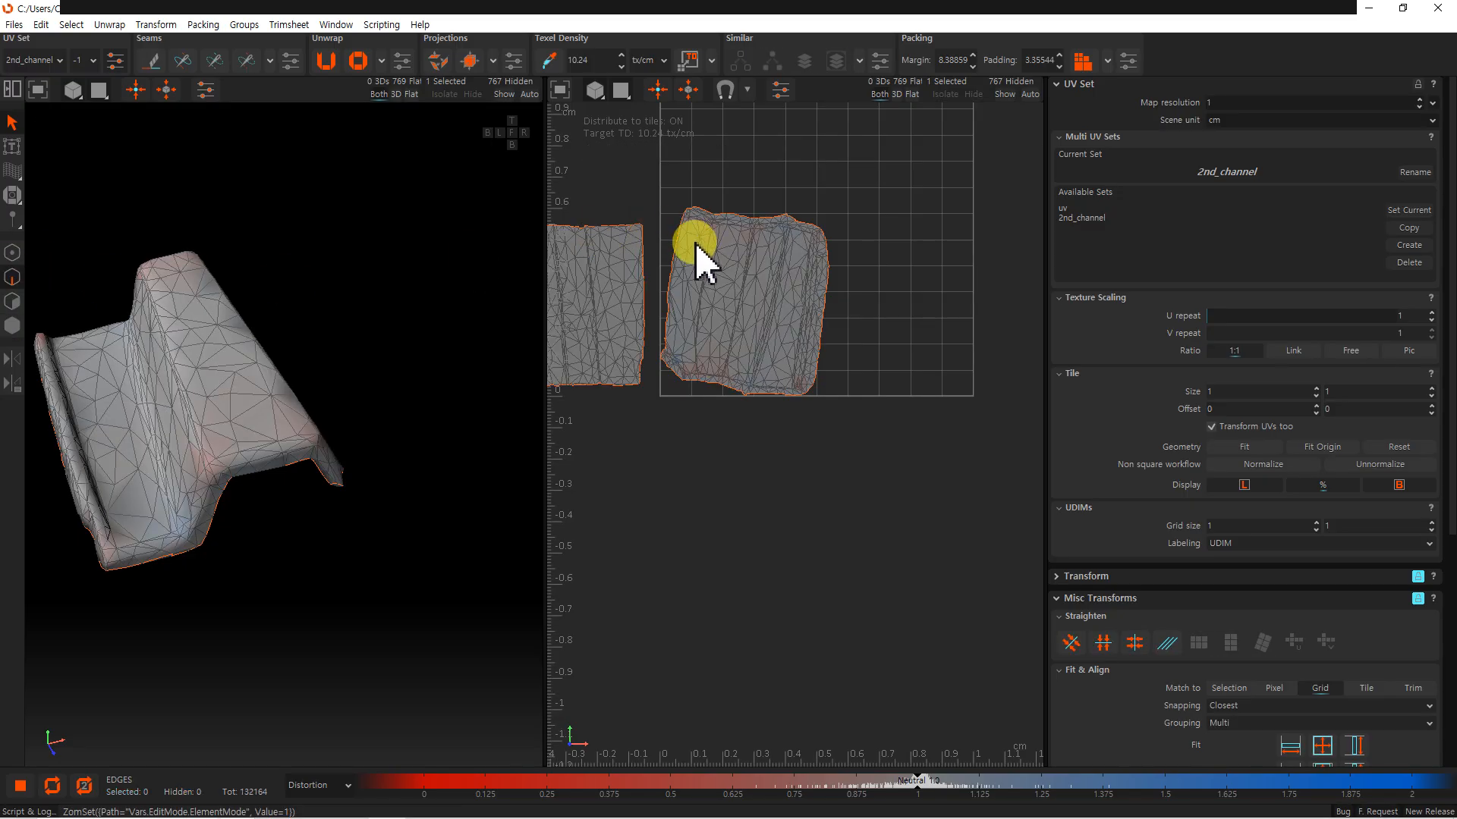
- Try to weld the two shells along a single border edge
{"action": "scroll", "coordinate": [687, 235], "scroll_direction": "up", "scroll_amount": 5}
{"action": "scroll", "coordinate": [666, 183], "scroll_direction": "down", "scroll_amount": 5}
{"action": "key", "text": "w"}
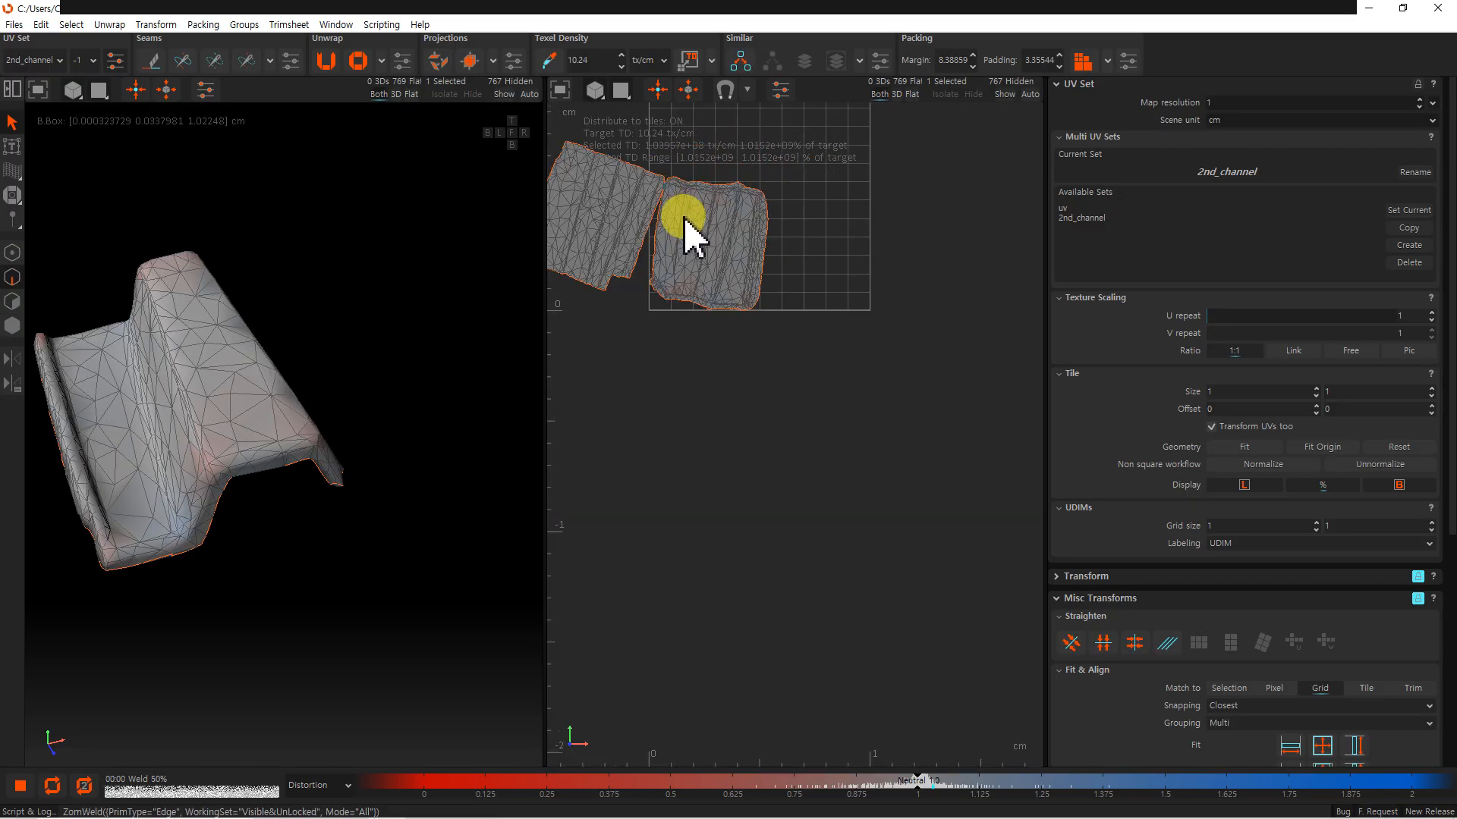
- Select the run of border edges along the outer shell's left side and weld it to the underside shell
{"action": "scroll", "coordinate": [749, 315], "scroll_direction": "up", "scroll_amount": 6}
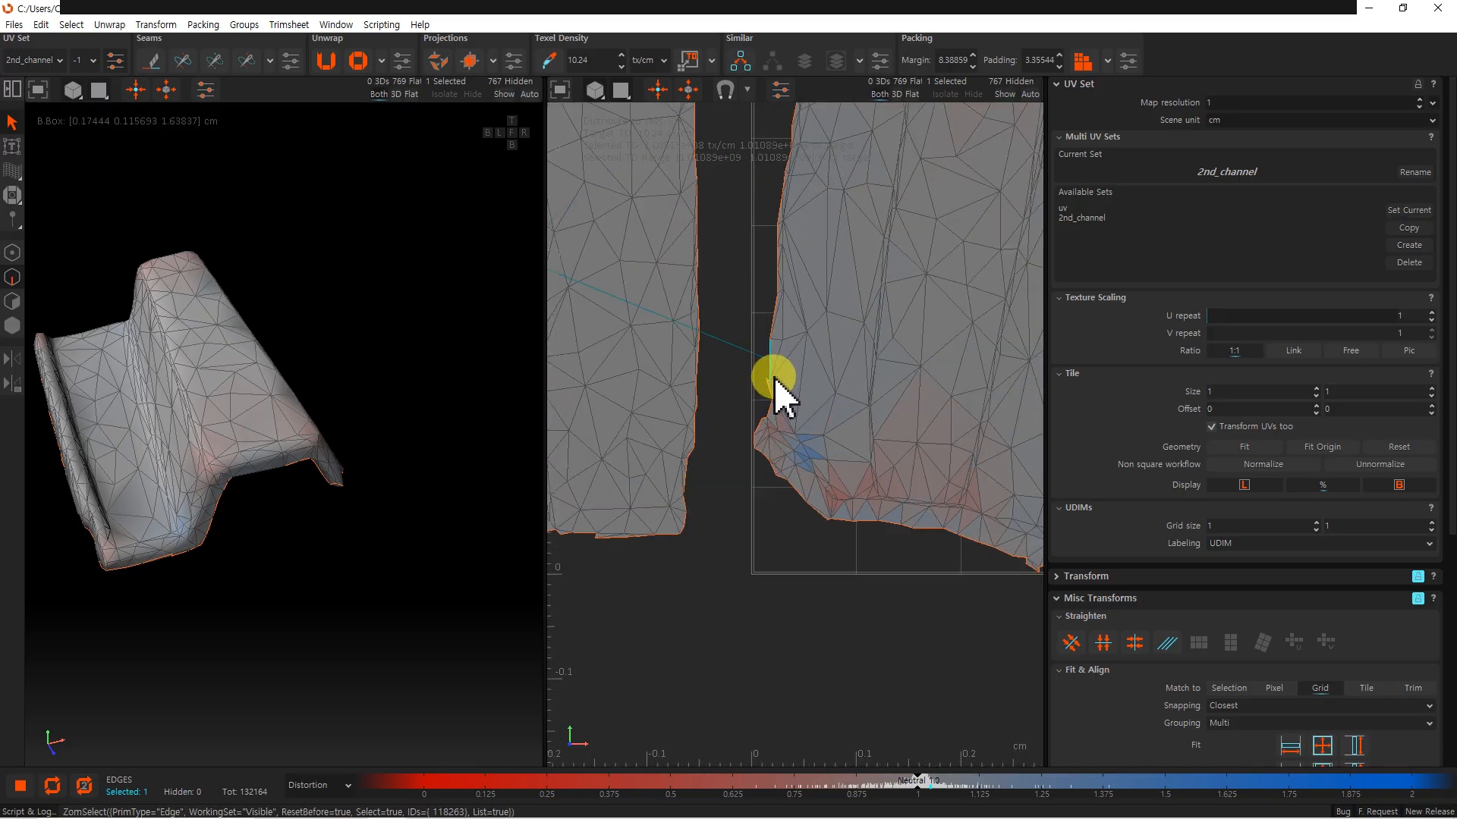
{"action": "scroll", "coordinate": [774, 379], "scroll_direction": "down", "scroll_amount": 3}
{"action": "scroll", "coordinate": [788, 342], "scroll_direction": "up", "scroll_amount": 4}
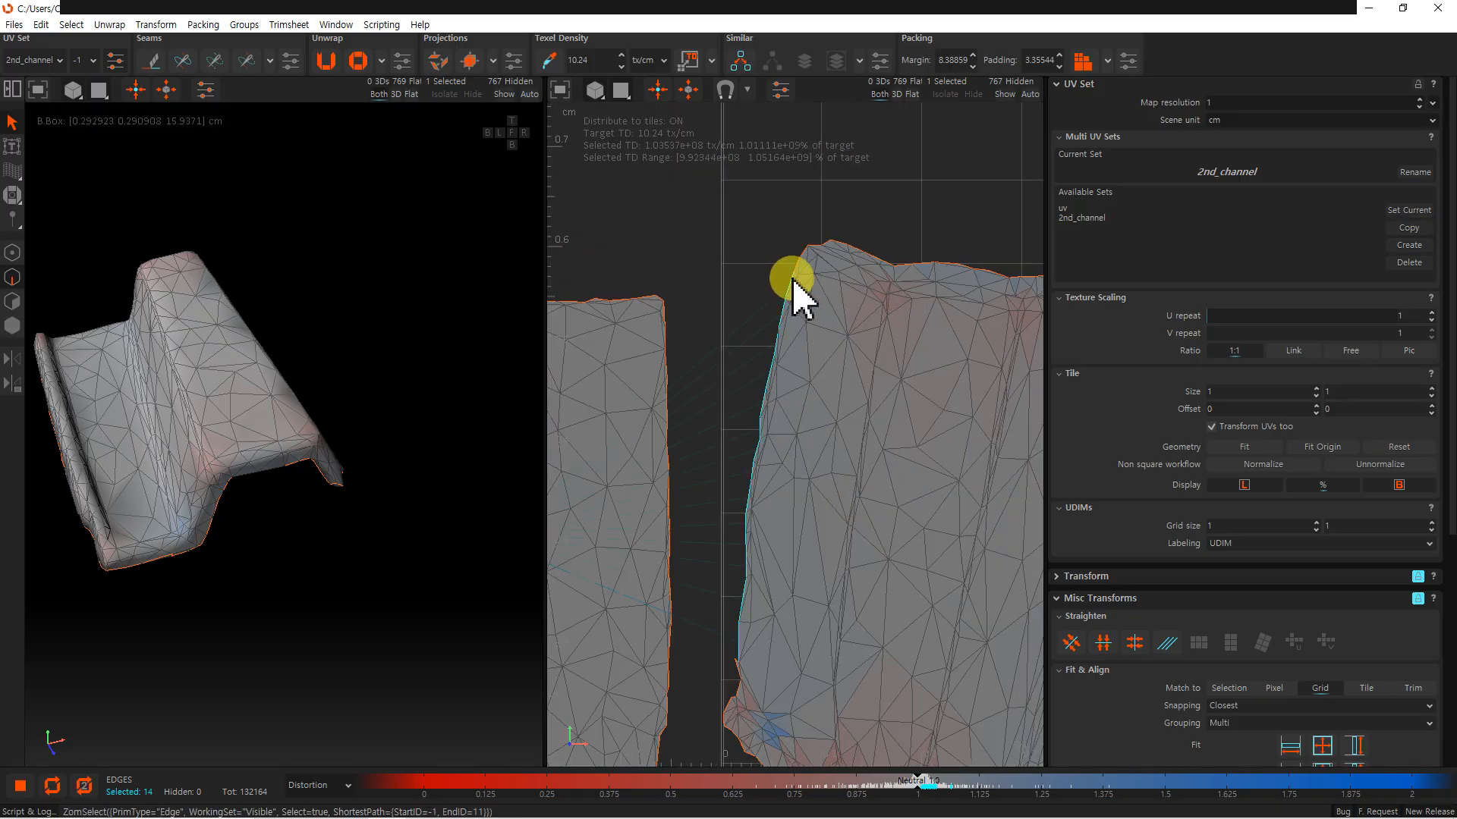
{"action": "double_click", "coordinate": [793, 280]}
{"action": "scroll", "coordinate": [796, 271], "scroll_direction": "up", "scroll_amount": 2}
{"action": "scroll", "coordinate": [810, 334], "scroll_direction": "down", "scroll_amount": 2}
{"action": "scroll", "coordinate": [813, 341], "scroll_direction": "up", "scroll_amount": 5}
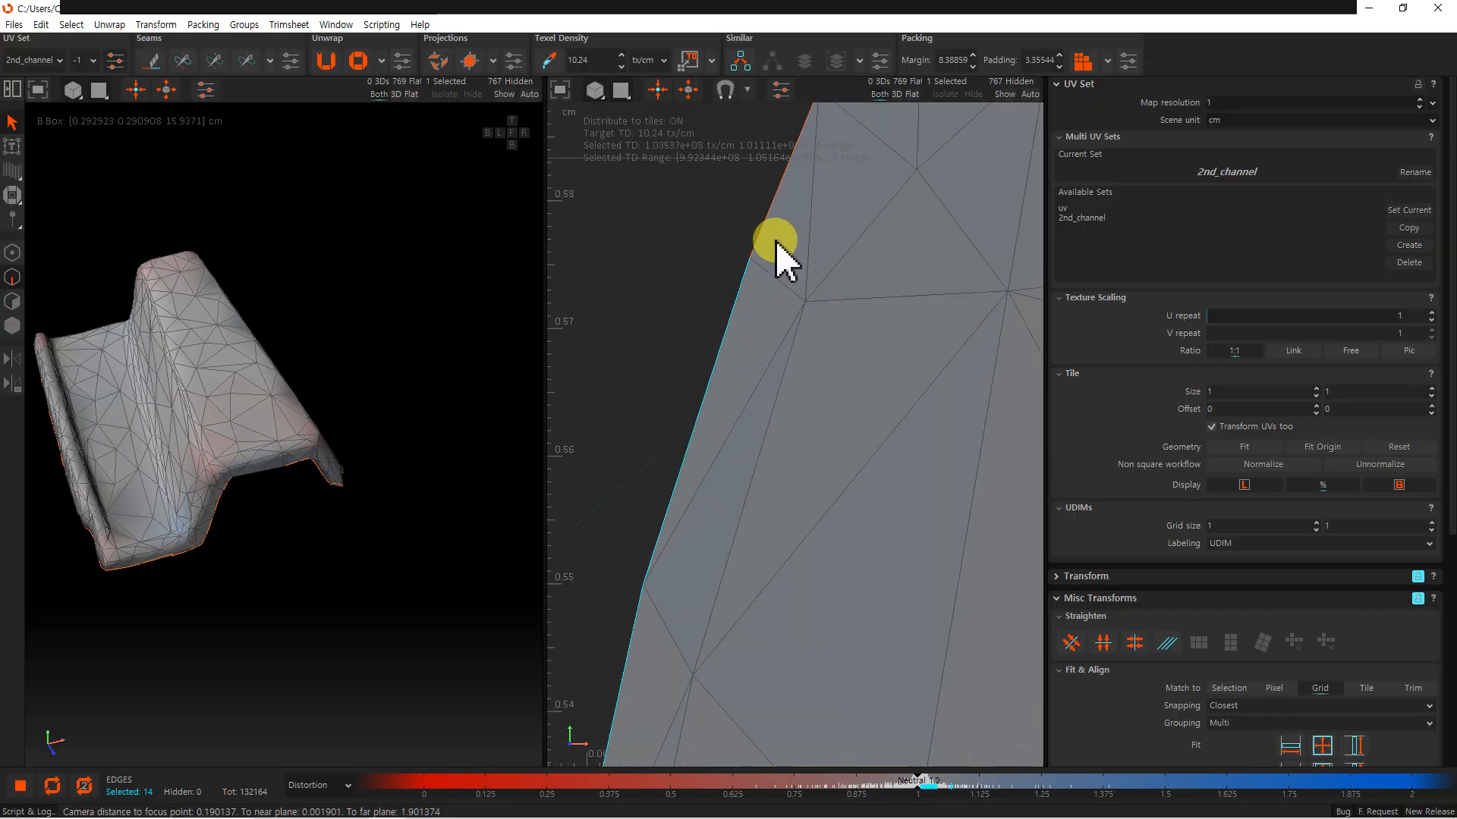
{"action": "scroll", "coordinate": [779, 296], "scroll_direction": "down", "scroll_amount": 8}
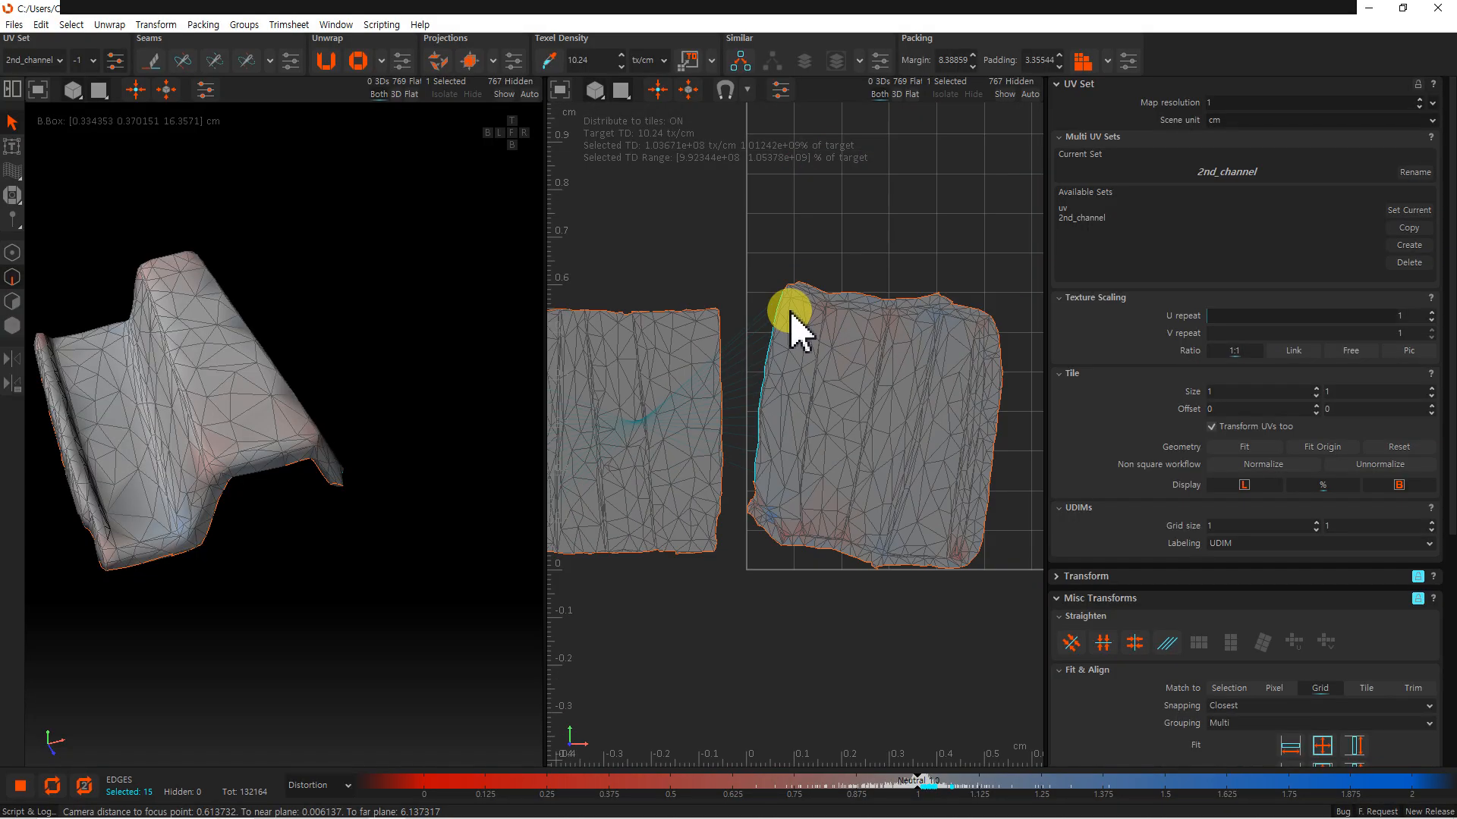
{"action": "key", "text": "w"}
- Weld the remaining open edges at the lower end of the seam between the two joined shells
{"action": "scroll", "coordinate": [741, 502], "scroll_direction": "up", "scroll_amount": 4}
{"action": "scroll", "coordinate": [739, 503], "scroll_direction": "up", "scroll_amount": 4}
{"action": "middle_click_drag", "start_coordinate": [702, 606], "coordinate": [777, 357]}
{"action": "scroll", "coordinate": [777, 357], "scroll_direction": "up", "scroll_amount": 3}
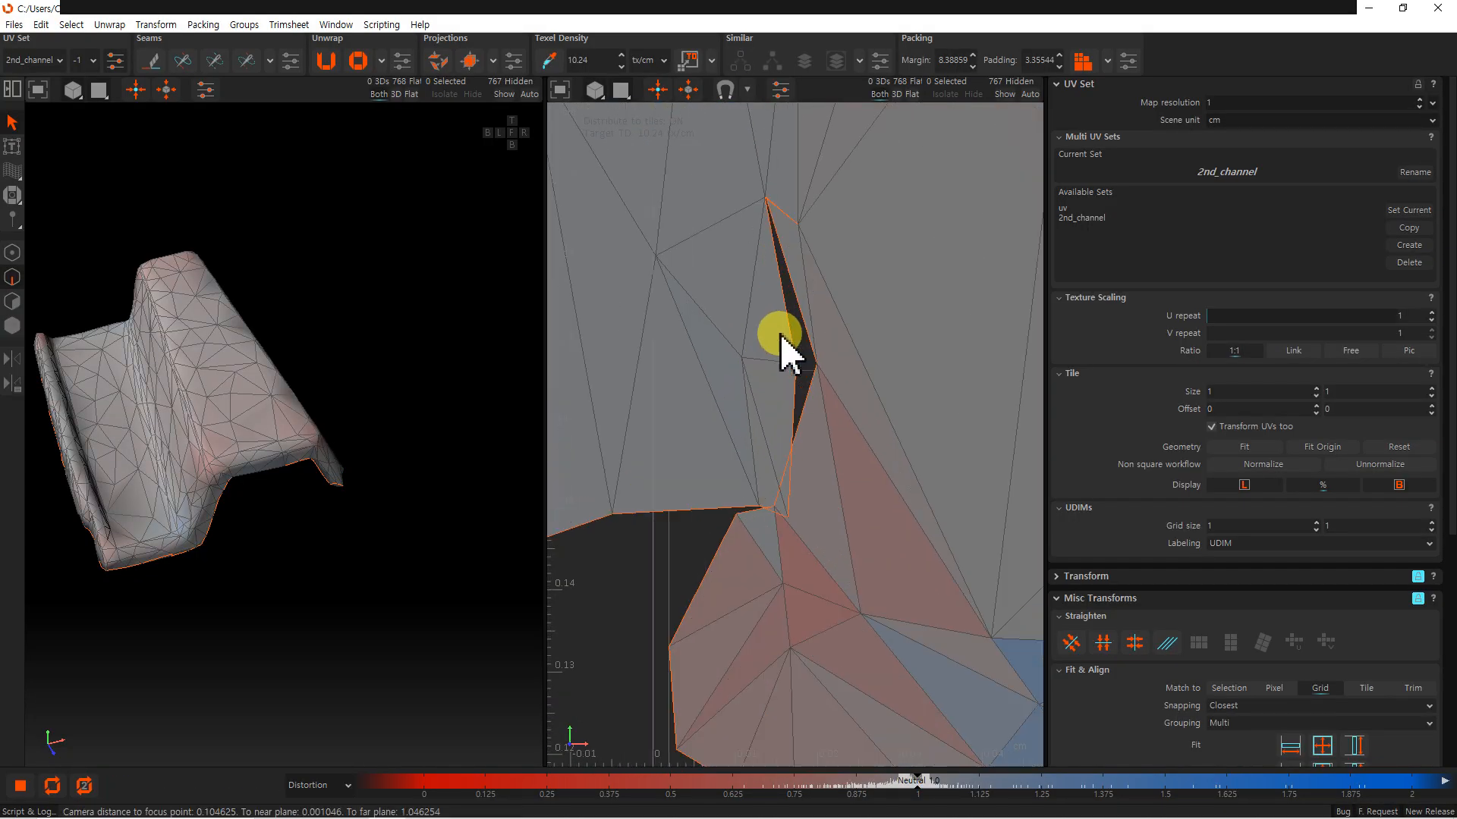
{"action": "left_click", "coordinate": [785, 218]}
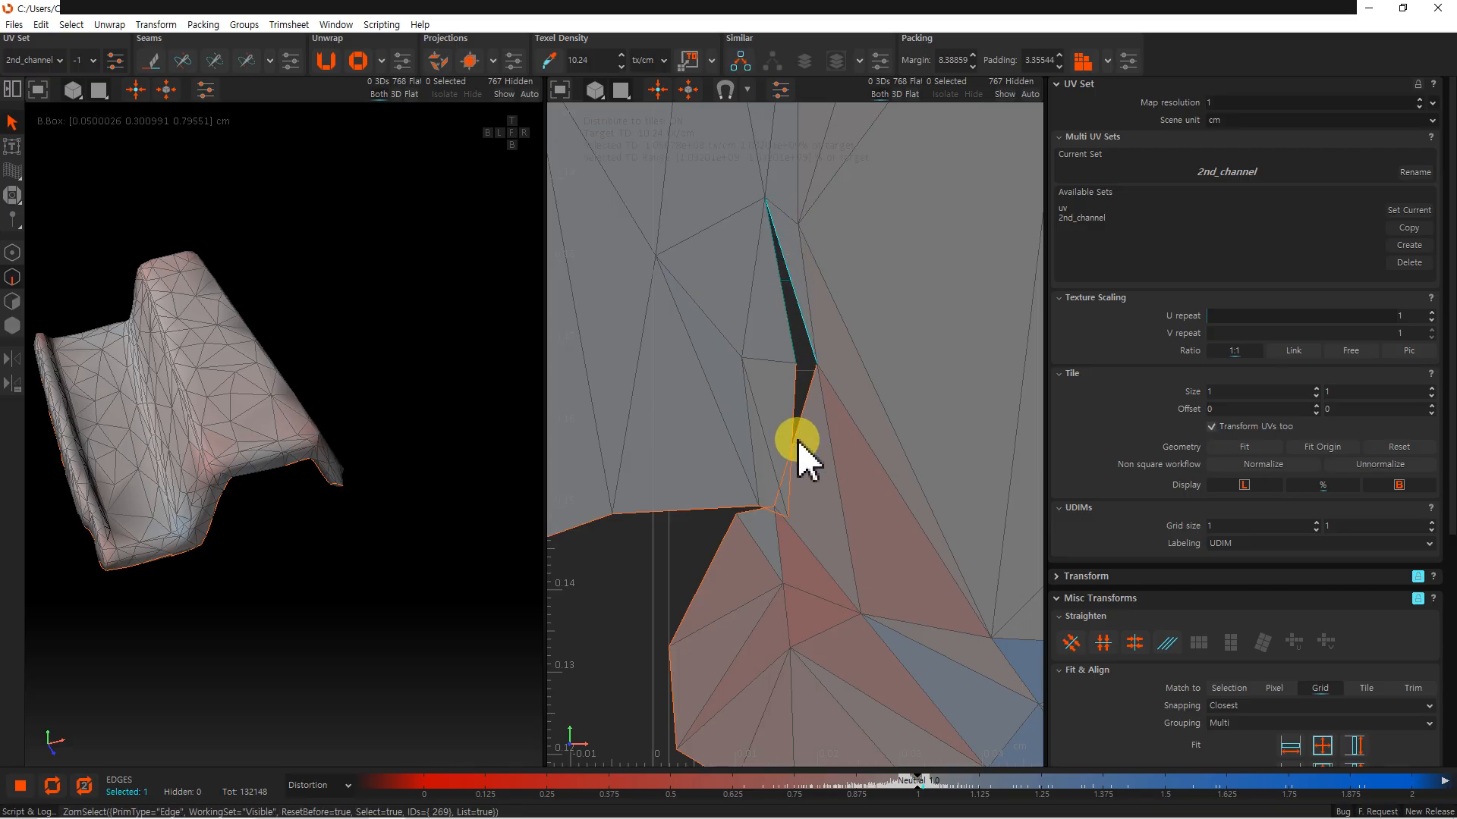
{"action": "key", "text": "w"}
{"action": "scroll", "coordinate": [803, 426], "scroll_direction": "down", "scroll_amount": 10}
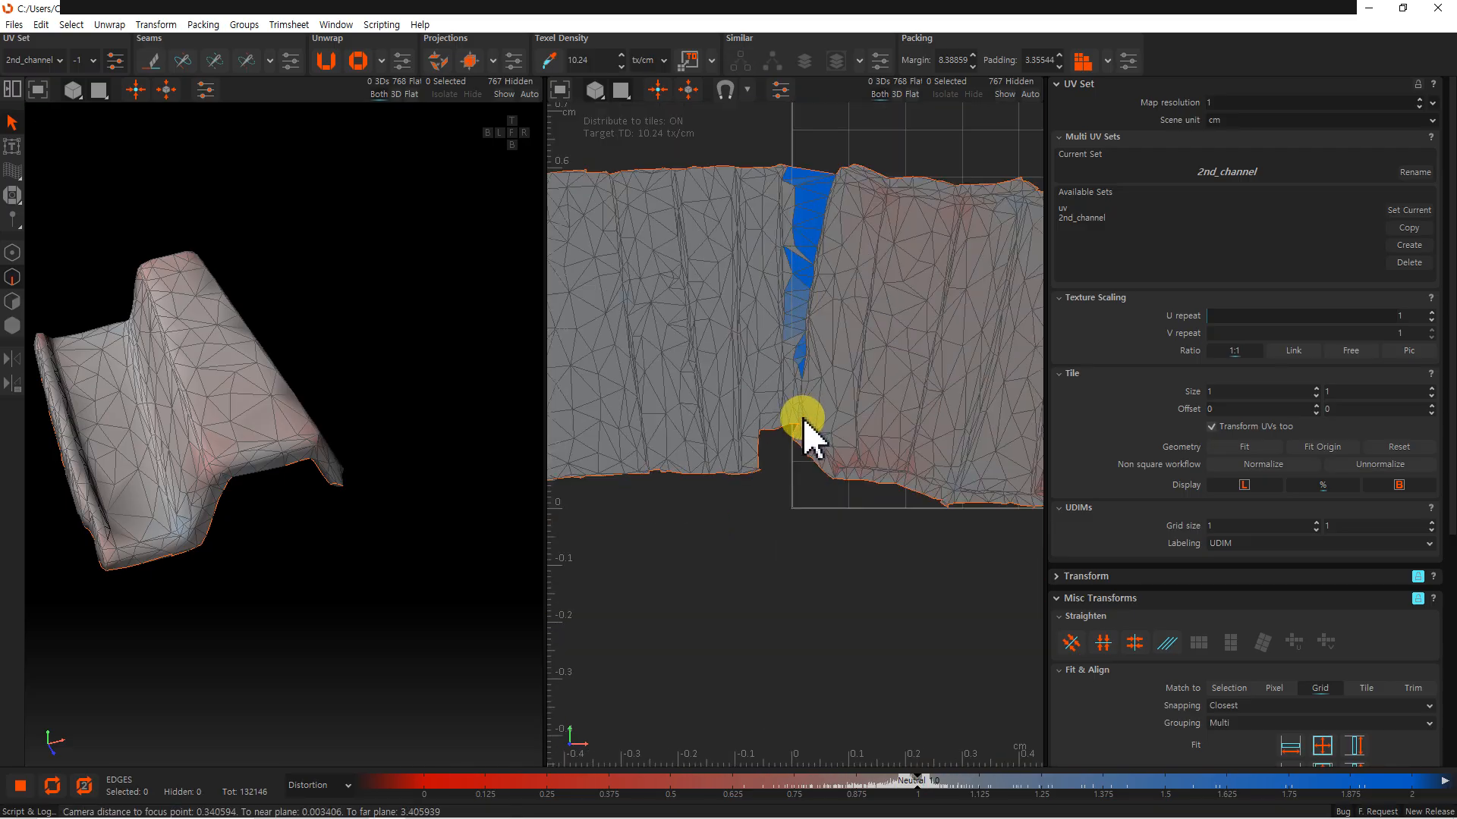
- Switch to island selection and unfold the merged tile island
{"action": "left_click", "coordinate": [12, 326]}
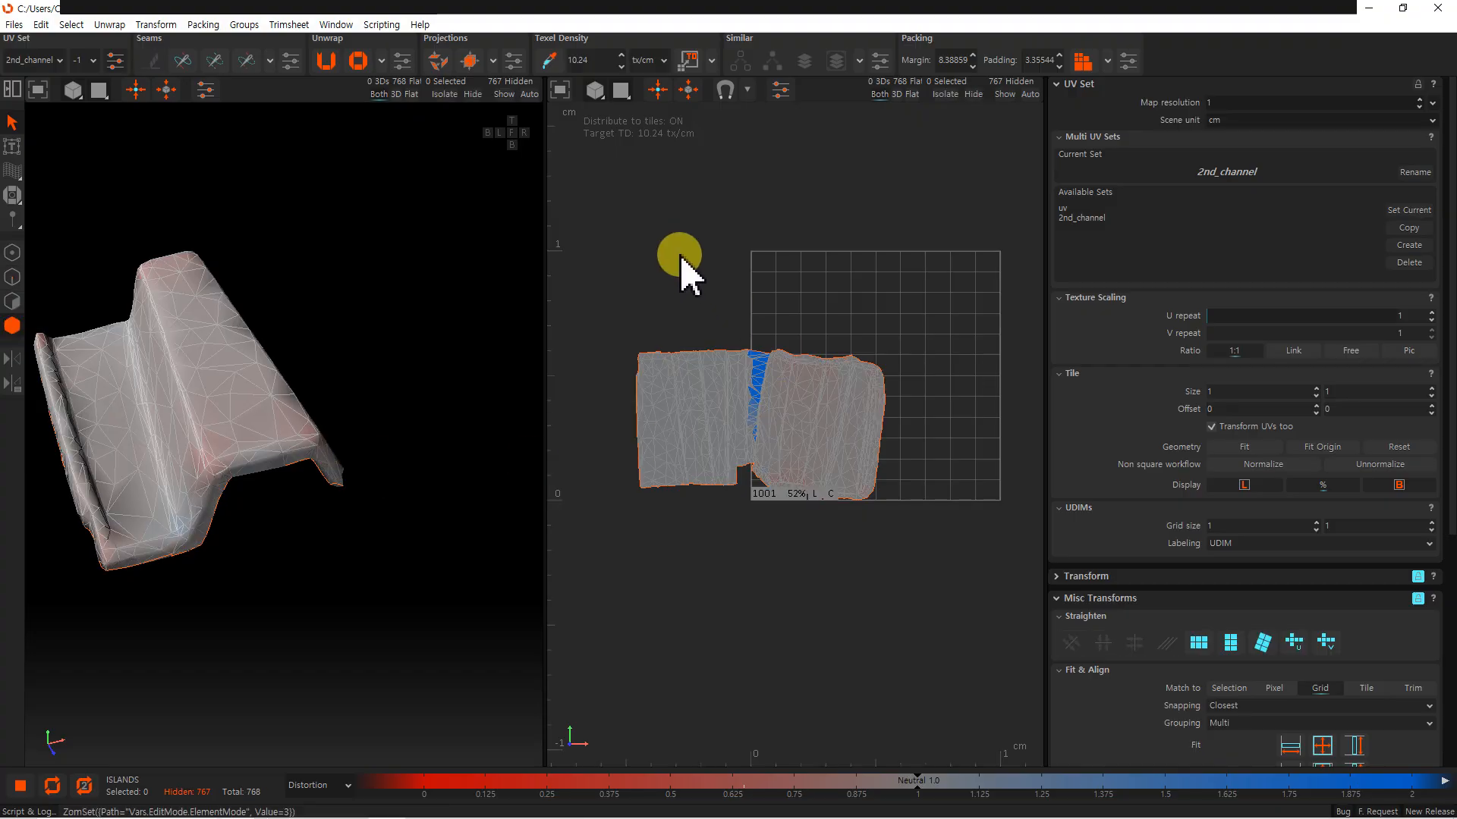
{"action": "left_click", "coordinate": [852, 452]}
{"action": "left_click", "coordinate": [327, 64]}
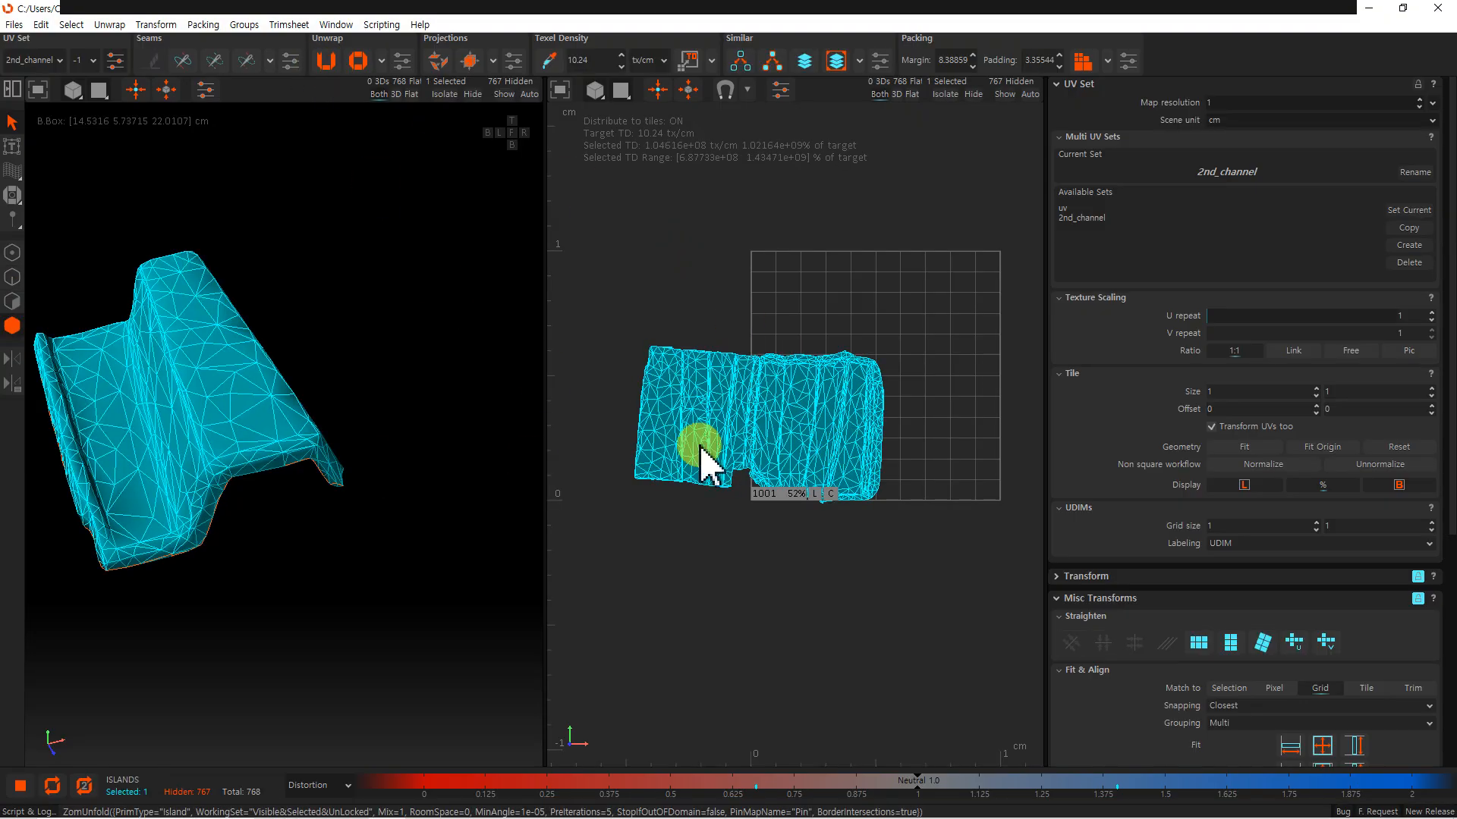
{"action": "middle_click_drag", "start_coordinate": [339, 486], "coordinate": [176, 357]}
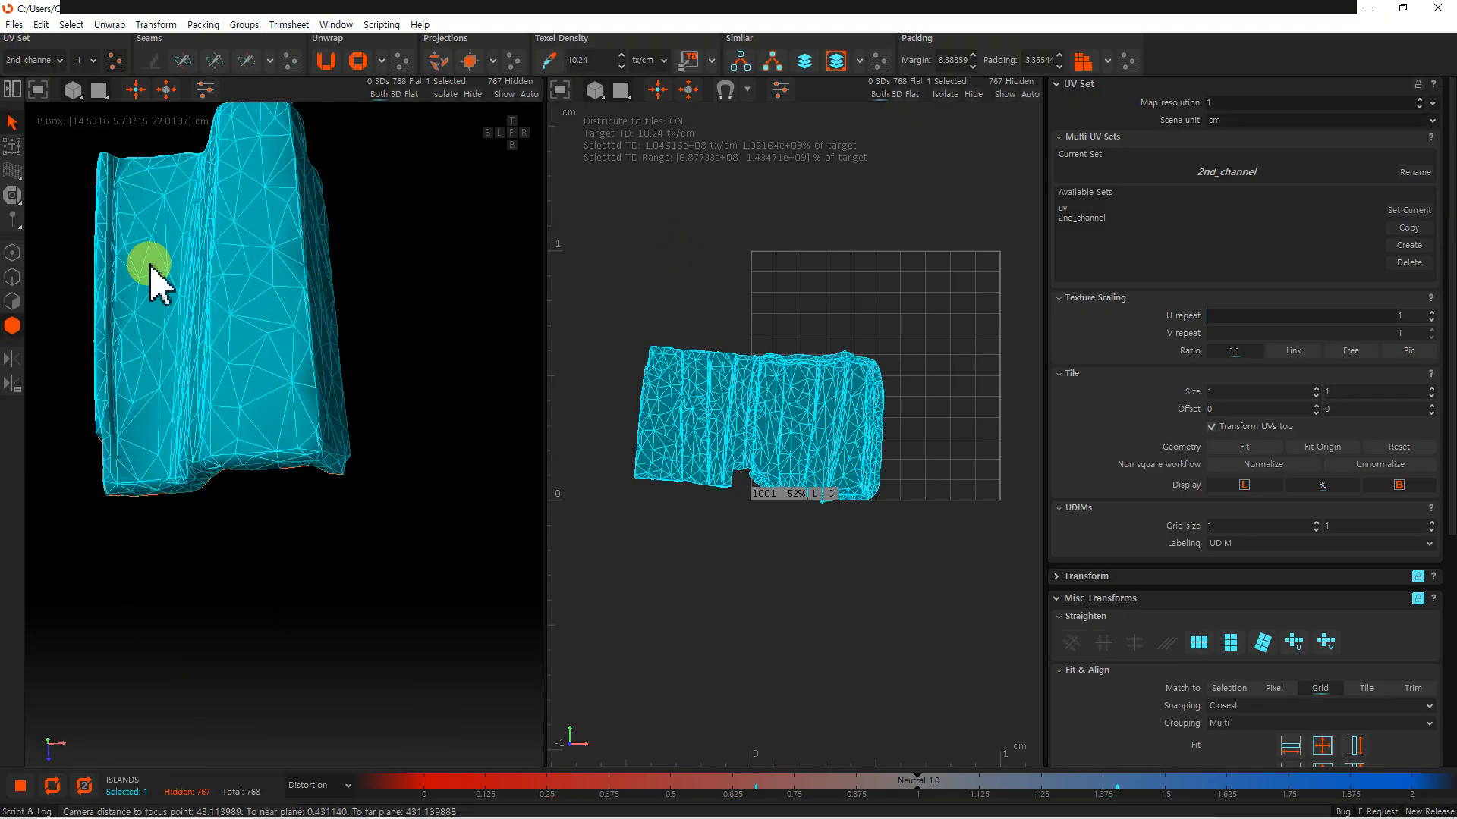
{"action": "middle_click_drag", "start_coordinate": [328, 362], "coordinate": [465, 420]}
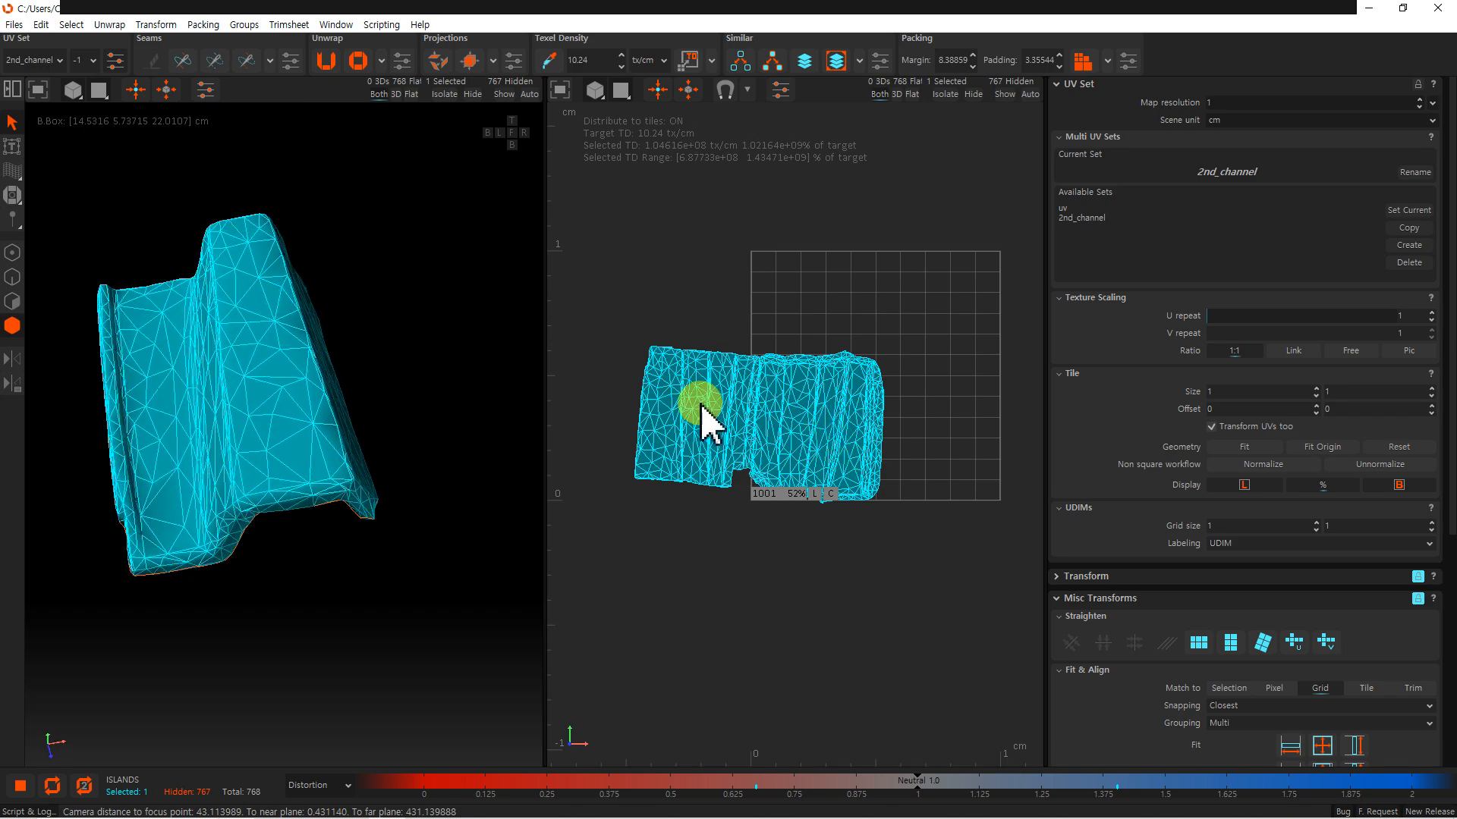
- Rotate the merged island level and scale it down to about half its size
{"action": "left_click", "coordinate": [781, 430]}
{"action": "left_click_drag", "start_coordinate": [760, 293], "coordinate": [770, 304]}
{"action": "middle_click_drag", "start_coordinate": [799, 445], "coordinate": [891, 486]}
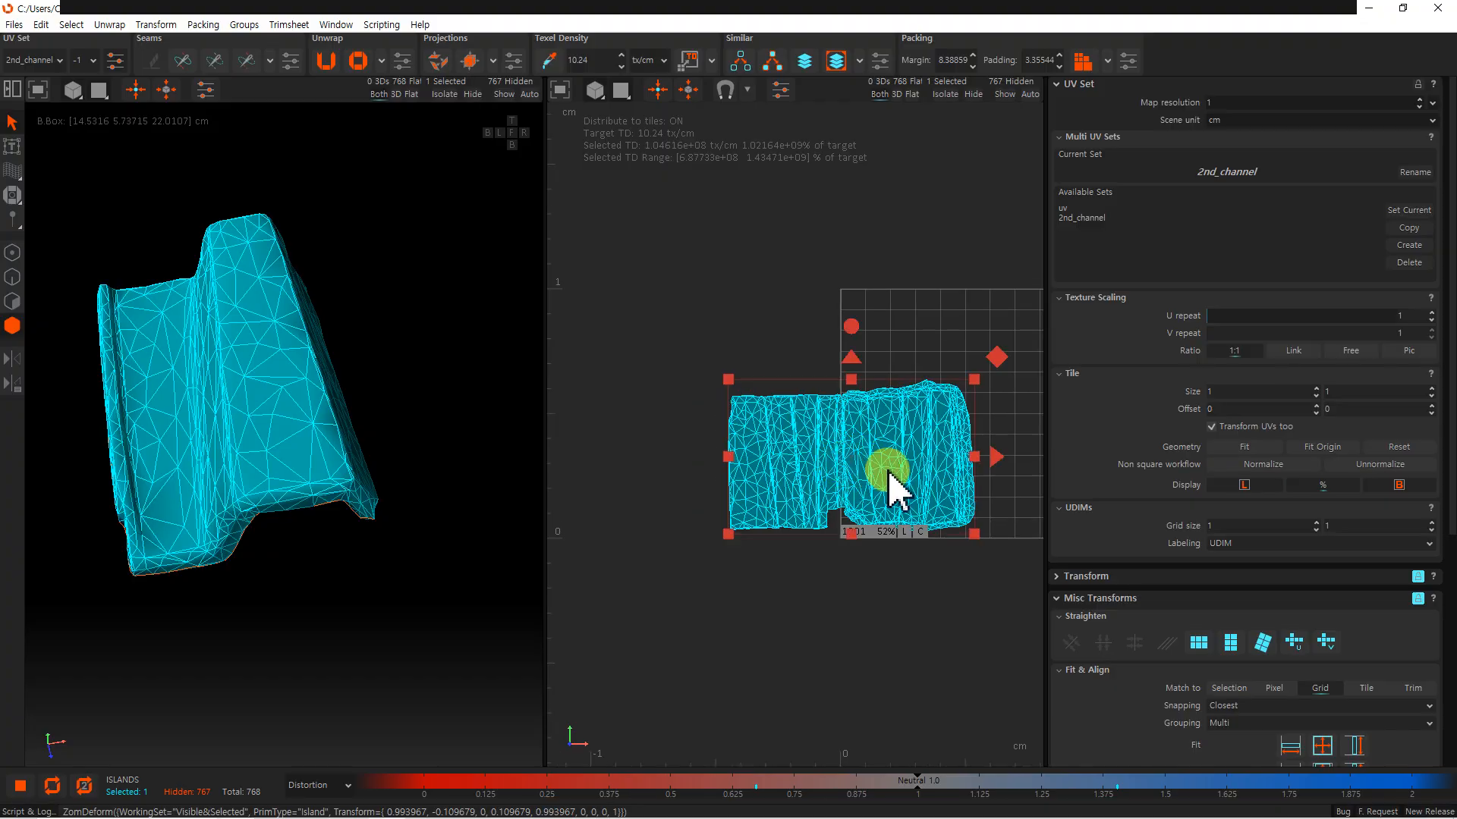
{"action": "left_click_drag", "start_coordinate": [981, 540], "coordinate": [811, 505]}
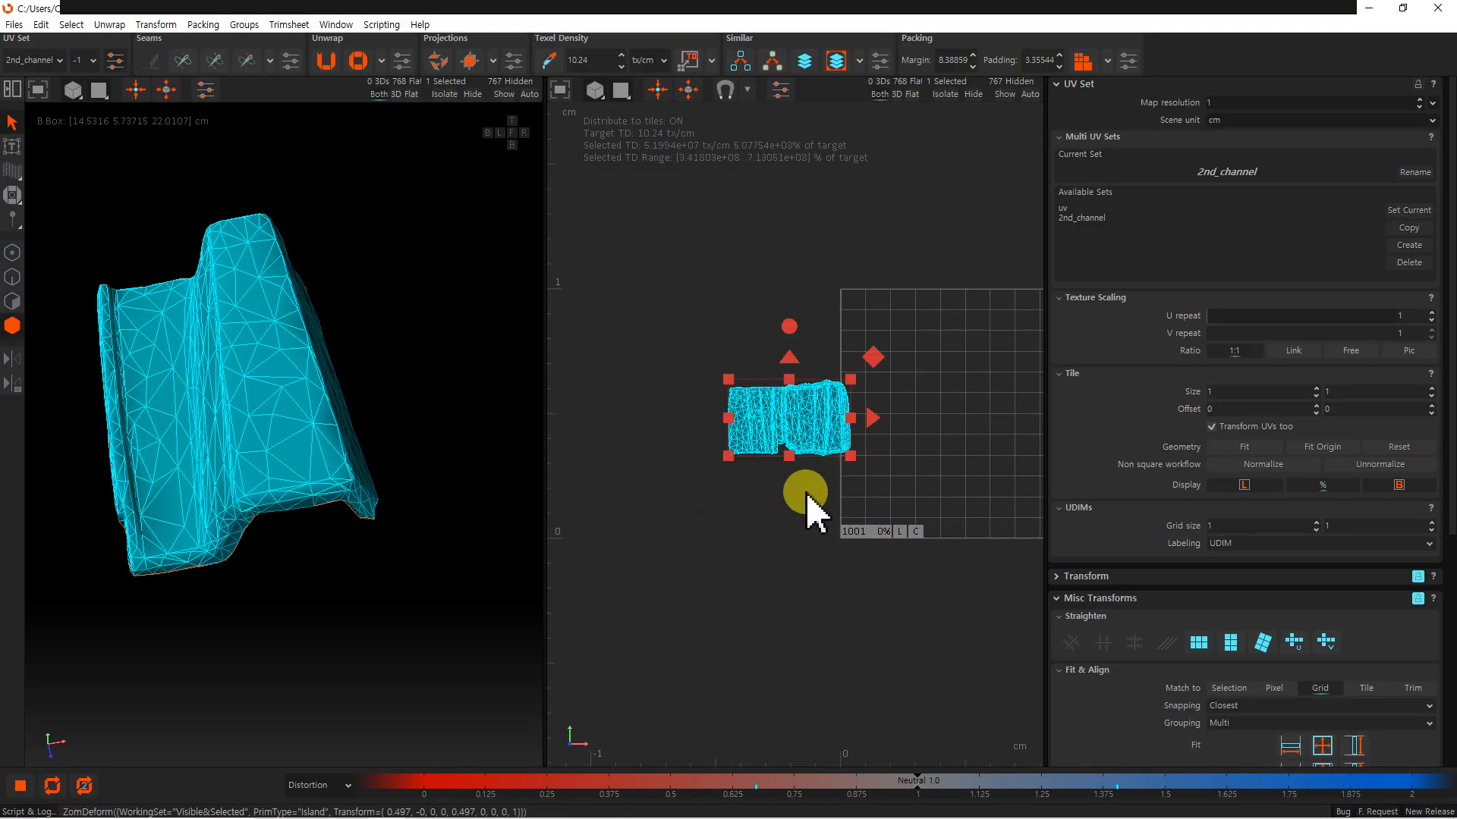
- Move the merged tile island farther outside the UV tile and show all the hidden islands
{"action": "left_click_drag", "start_coordinate": [820, 433], "coordinate": [751, 379]}
{"action": "key", "text": "shift+h"}
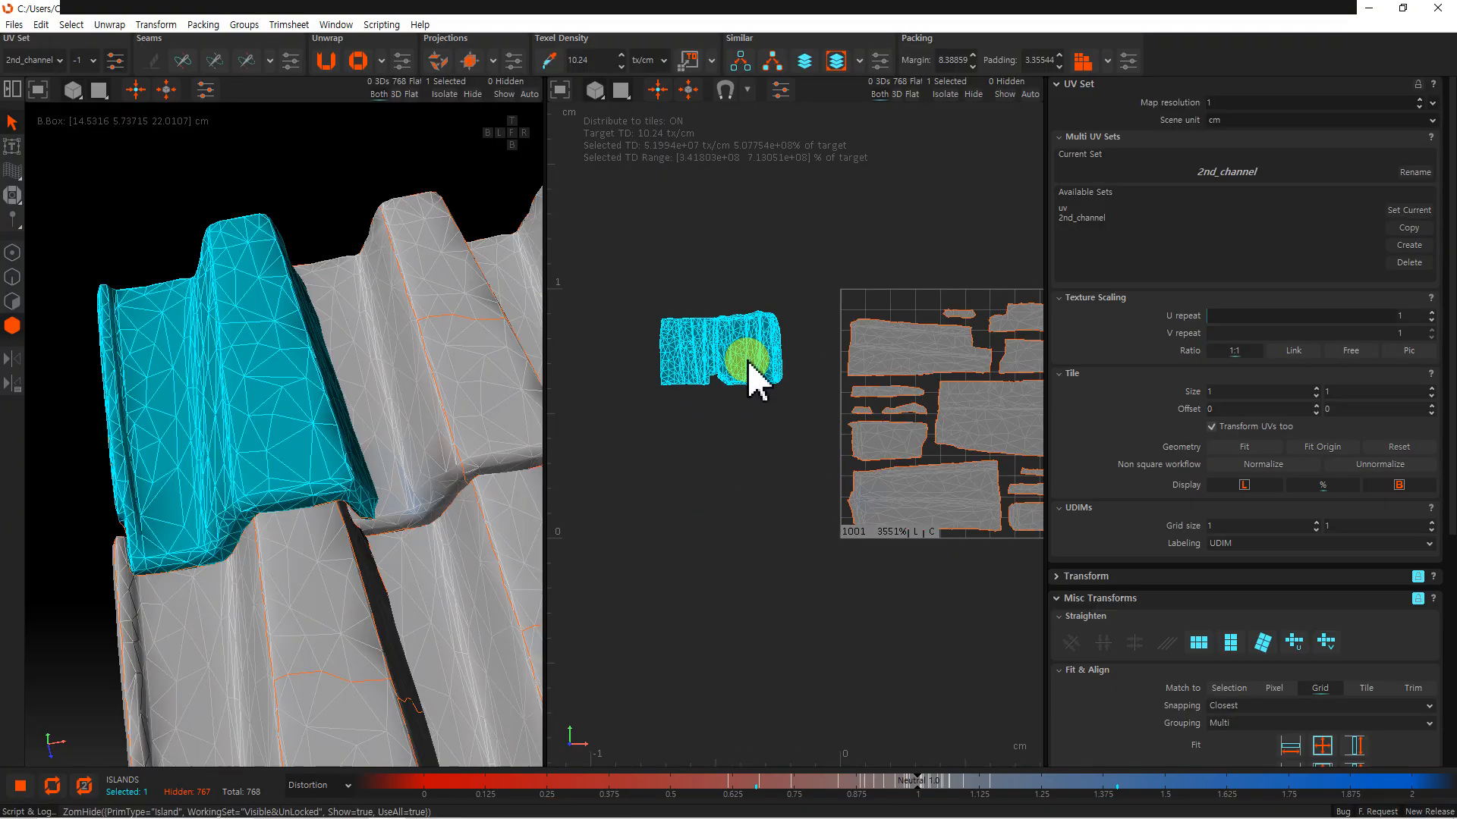
{"action": "scroll", "coordinate": [857, 425], "scroll_direction": "down", "scroll_amount": 4}
{"action": "scroll", "coordinate": [324, 471], "scroll_direction": "down", "scroll_amount": 5}
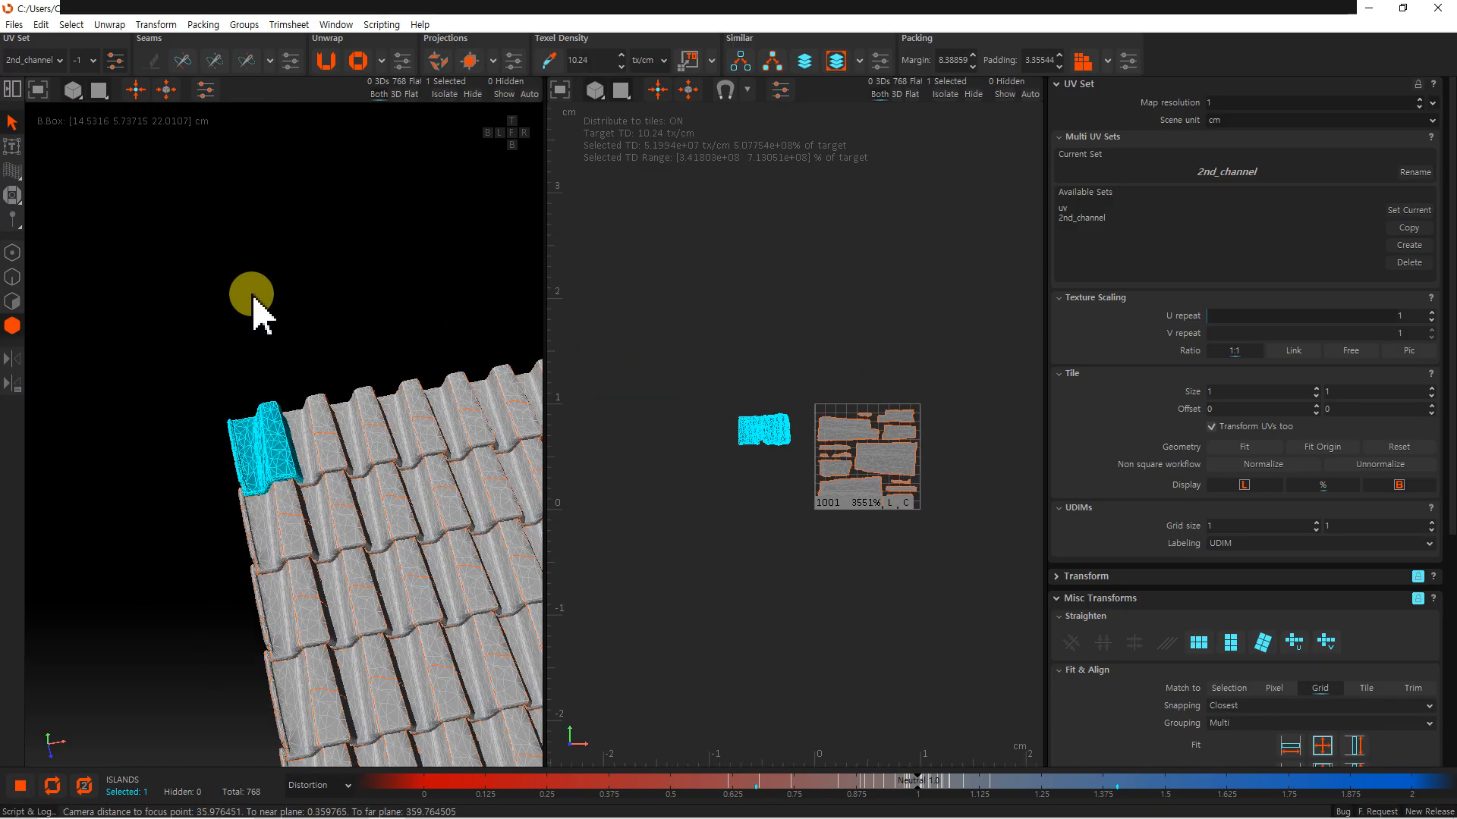
{"action": "left_click_drag", "start_coordinate": [252, 304], "coordinate": [492, 538], "text": "alt"}
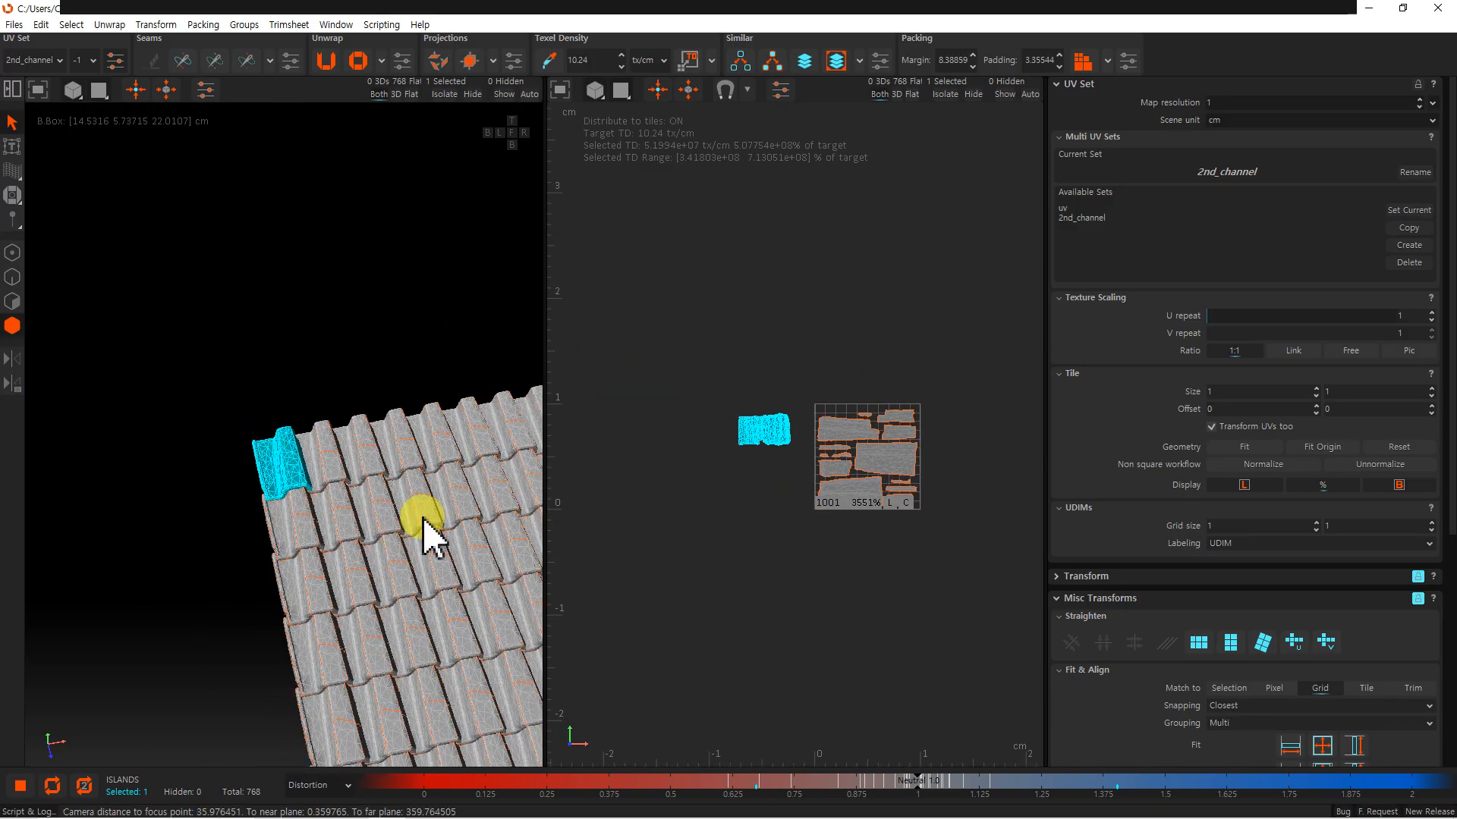
{"action": "scroll", "coordinate": [774, 456], "scroll_direction": "up", "scroll_amount": 5}
{"action": "middle_click_drag", "start_coordinate": [949, 523], "coordinate": [836, 510], "text": "alt"}
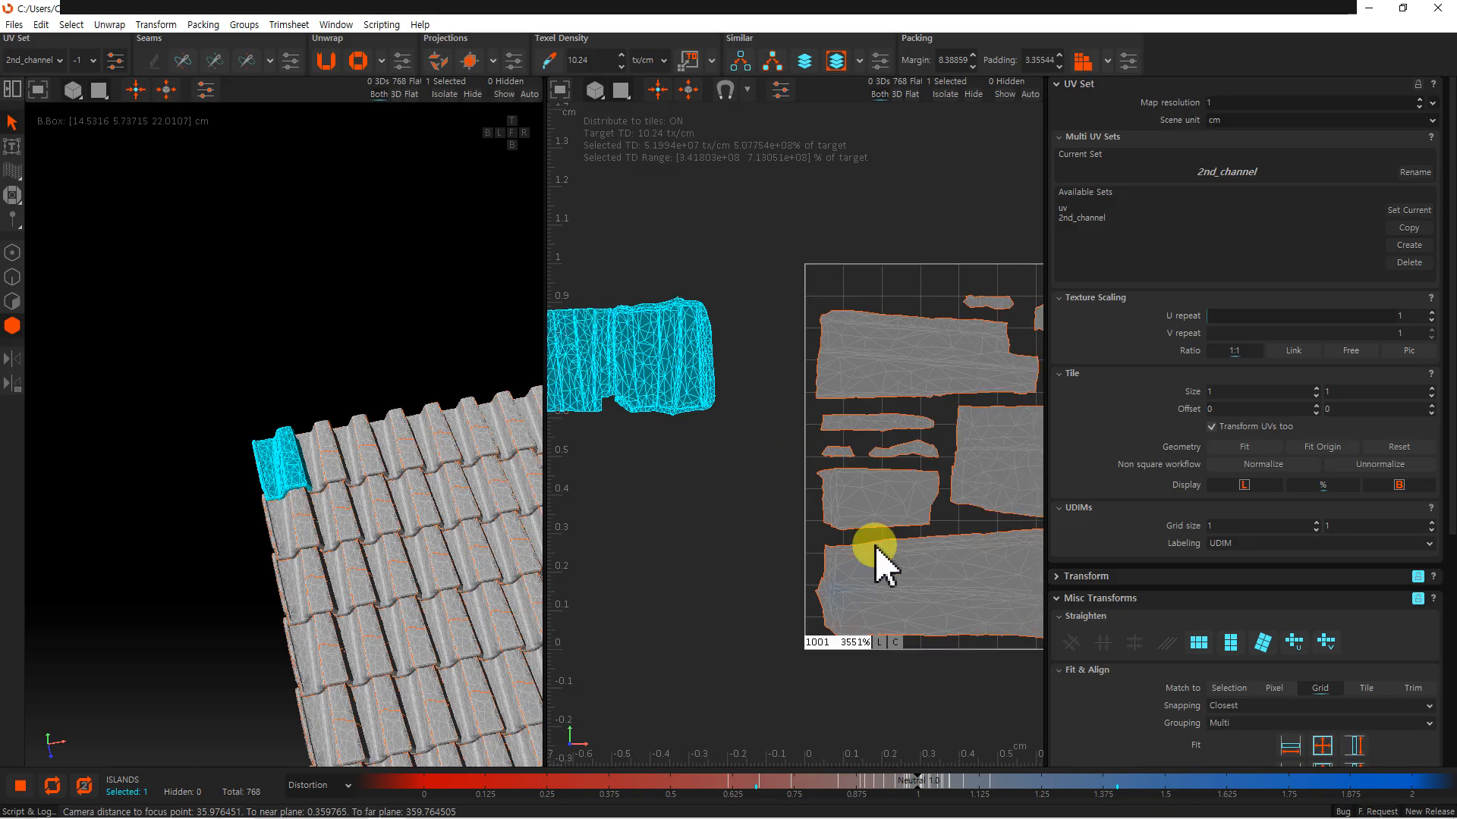
{"action": "scroll", "coordinate": [899, 568], "scroll_direction": "down", "scroll_amount": 4}
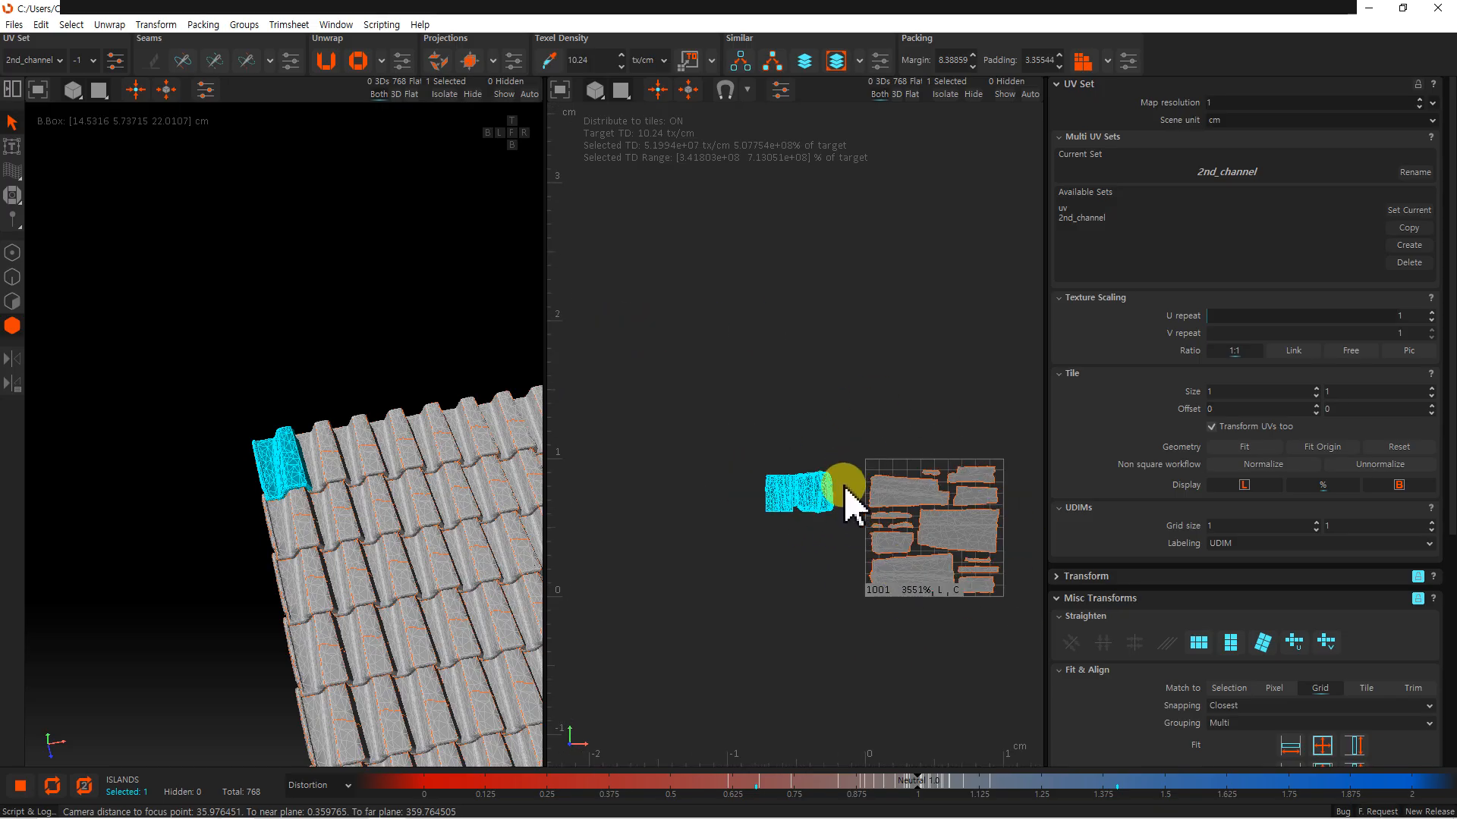
- Select the merged tile island and stack all similar roof tile islands onto it, copying its unwrap
{"action": "scroll", "coordinate": [841, 522], "scroll_direction": "up", "scroll_amount": 4}
{"action": "left_click", "coordinate": [830, 560]}
{"action": "left_click_drag", "start_coordinate": [827, 554], "coordinate": [750, 477]}
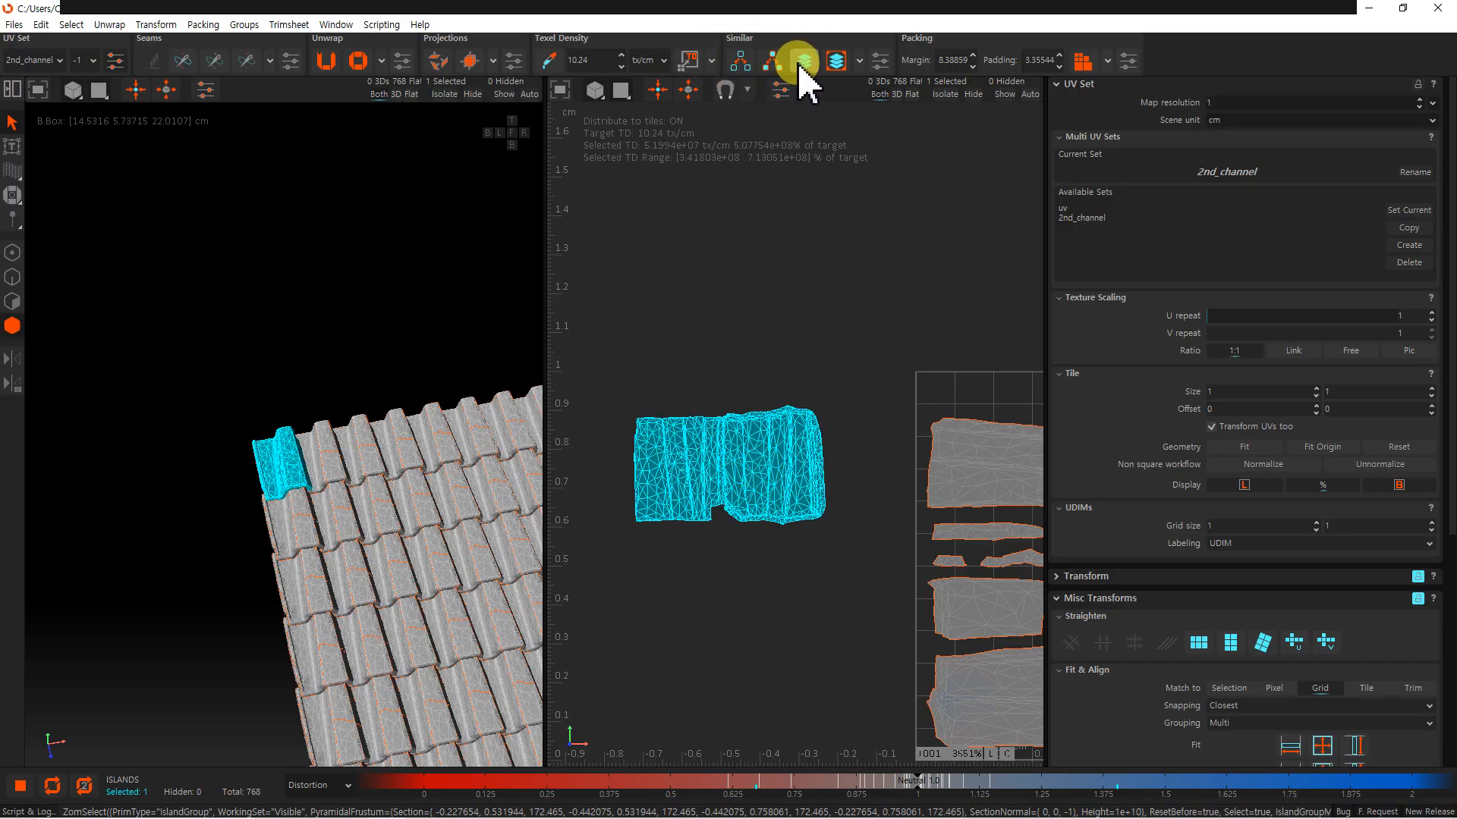
{"action": "scroll", "coordinate": [902, 349], "scroll_direction": "down", "scroll_amount": 2}
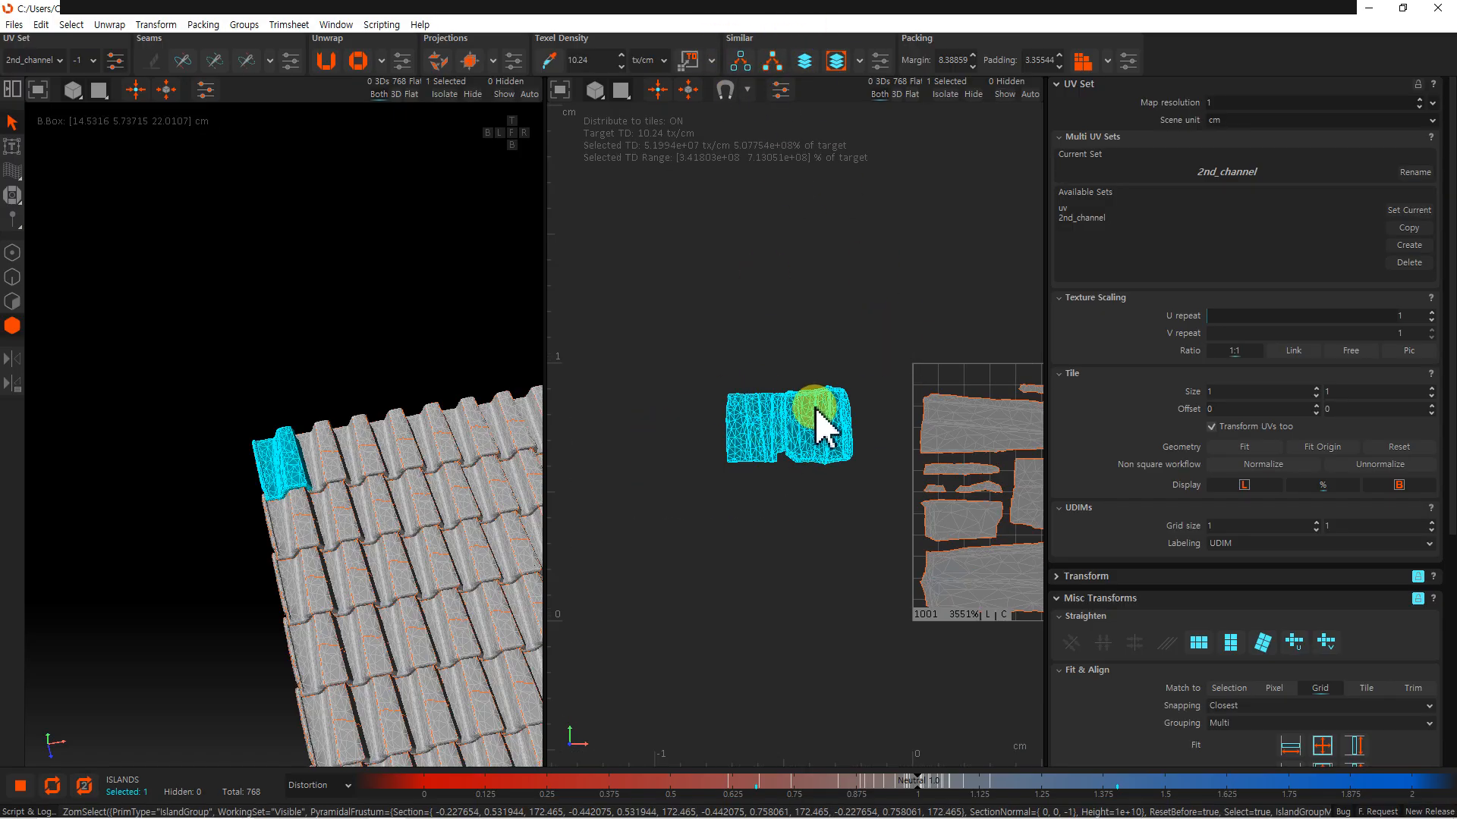
{"action": "left_click", "coordinate": [804, 60]}
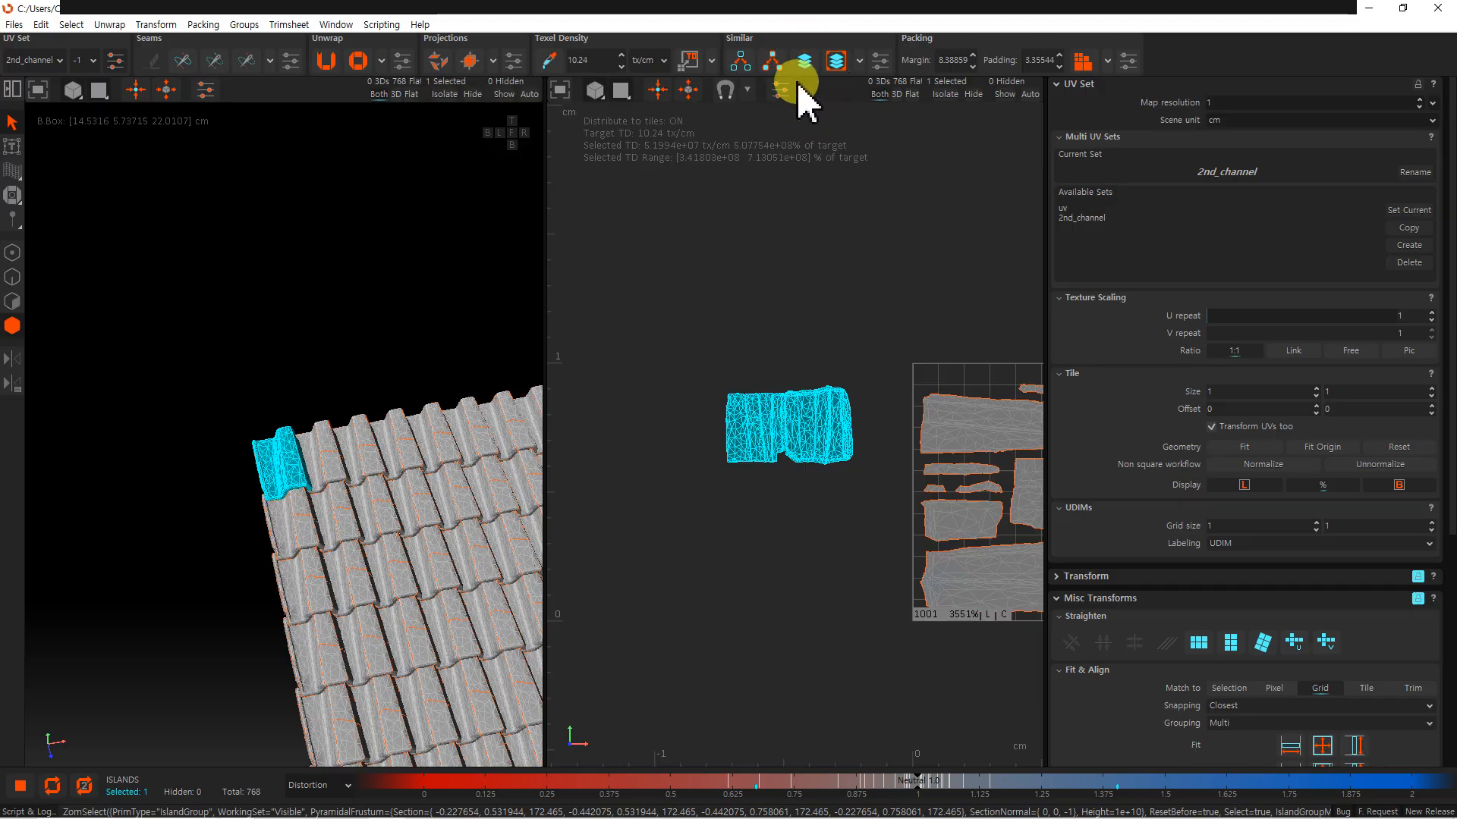
{"action": "scroll", "coordinate": [874, 431], "scroll_direction": "up", "scroll_amount": 5}
{"action": "scroll", "coordinate": [679, 426], "scroll_direction": "down", "scroll_amount": 3}
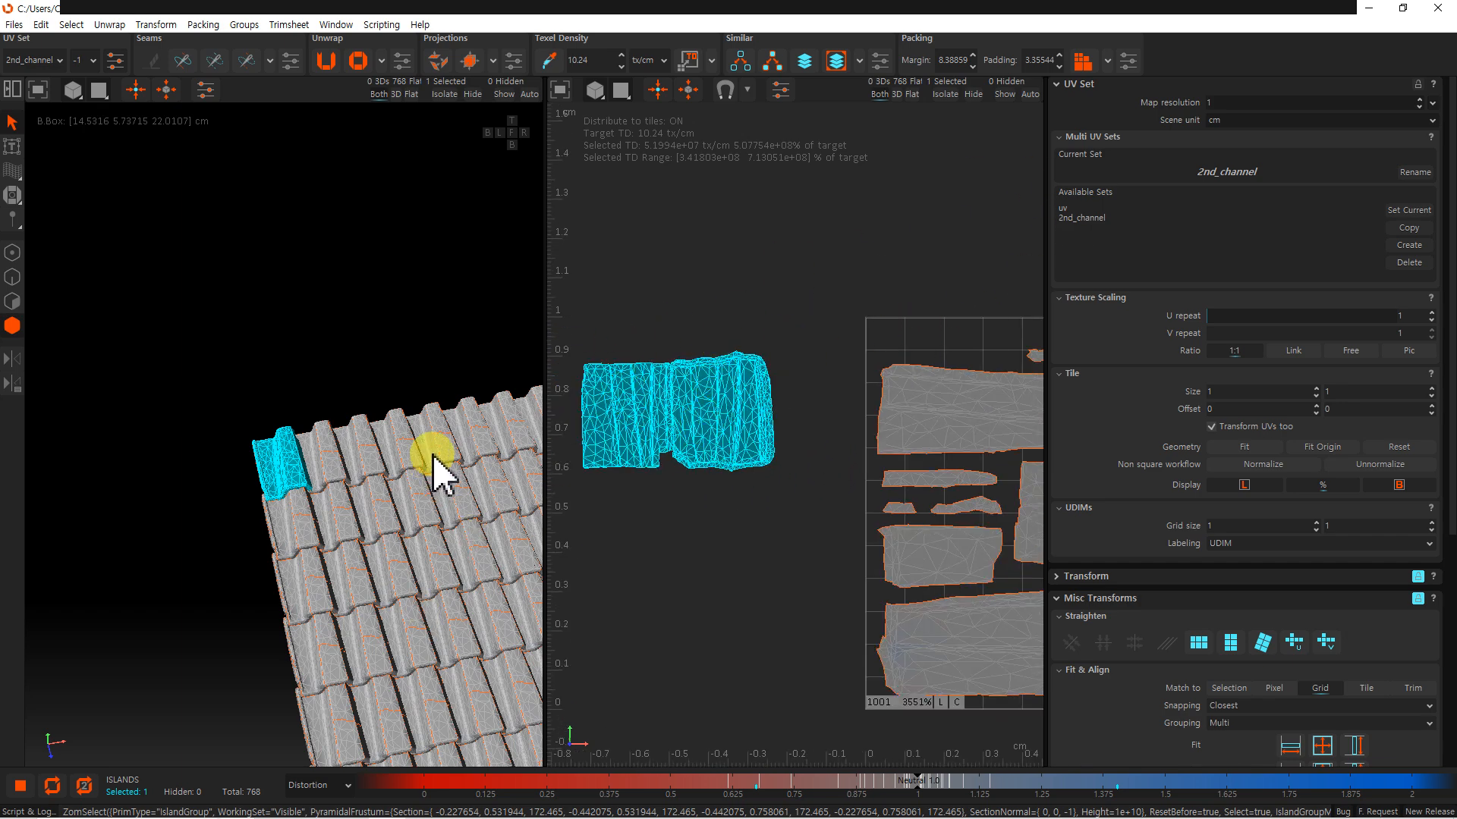
{"action": "left_click", "coordinate": [804, 60]}
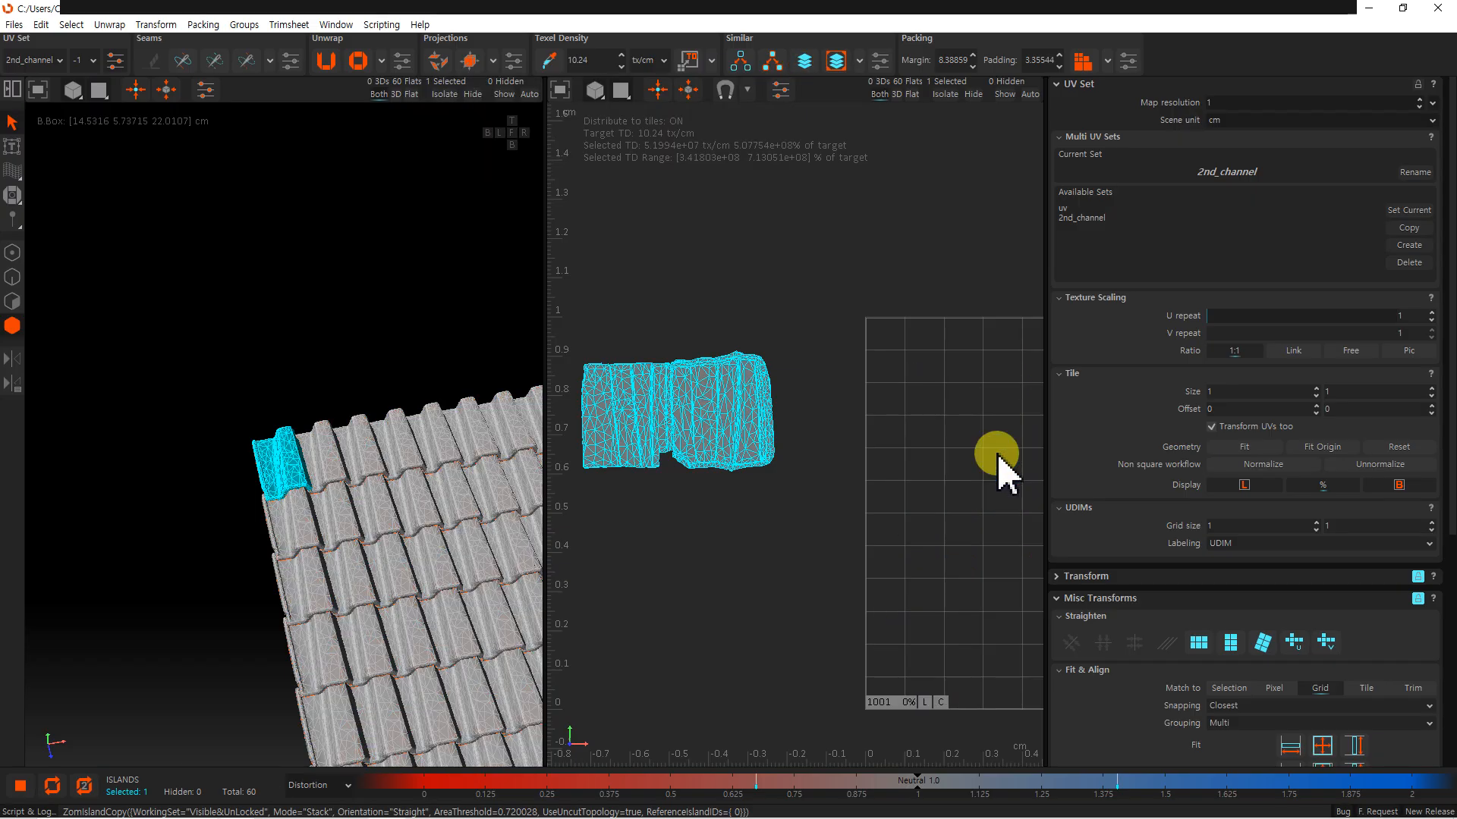
- Widen the UV view and move the whole stack of tile islands inside the 0–1 UV tile
{"action": "scroll", "coordinate": [920, 464], "scroll_direction": "down", "scroll_amount": 3}
{"action": "middle_click_drag", "start_coordinate": [902, 476], "coordinate": [829, 477]}
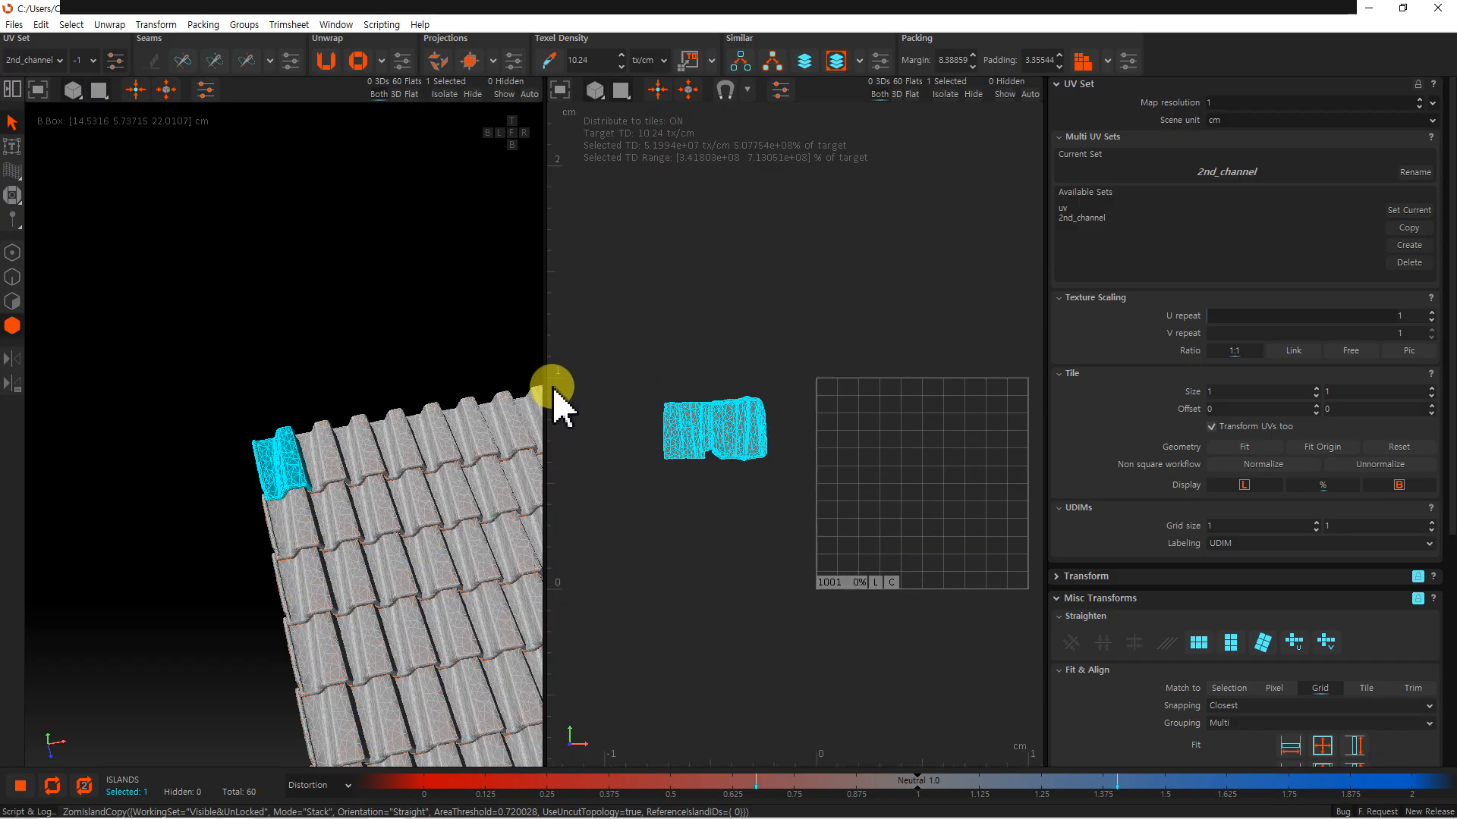
{"action": "left_click_drag", "start_coordinate": [546, 374], "coordinate": [307, 380]}
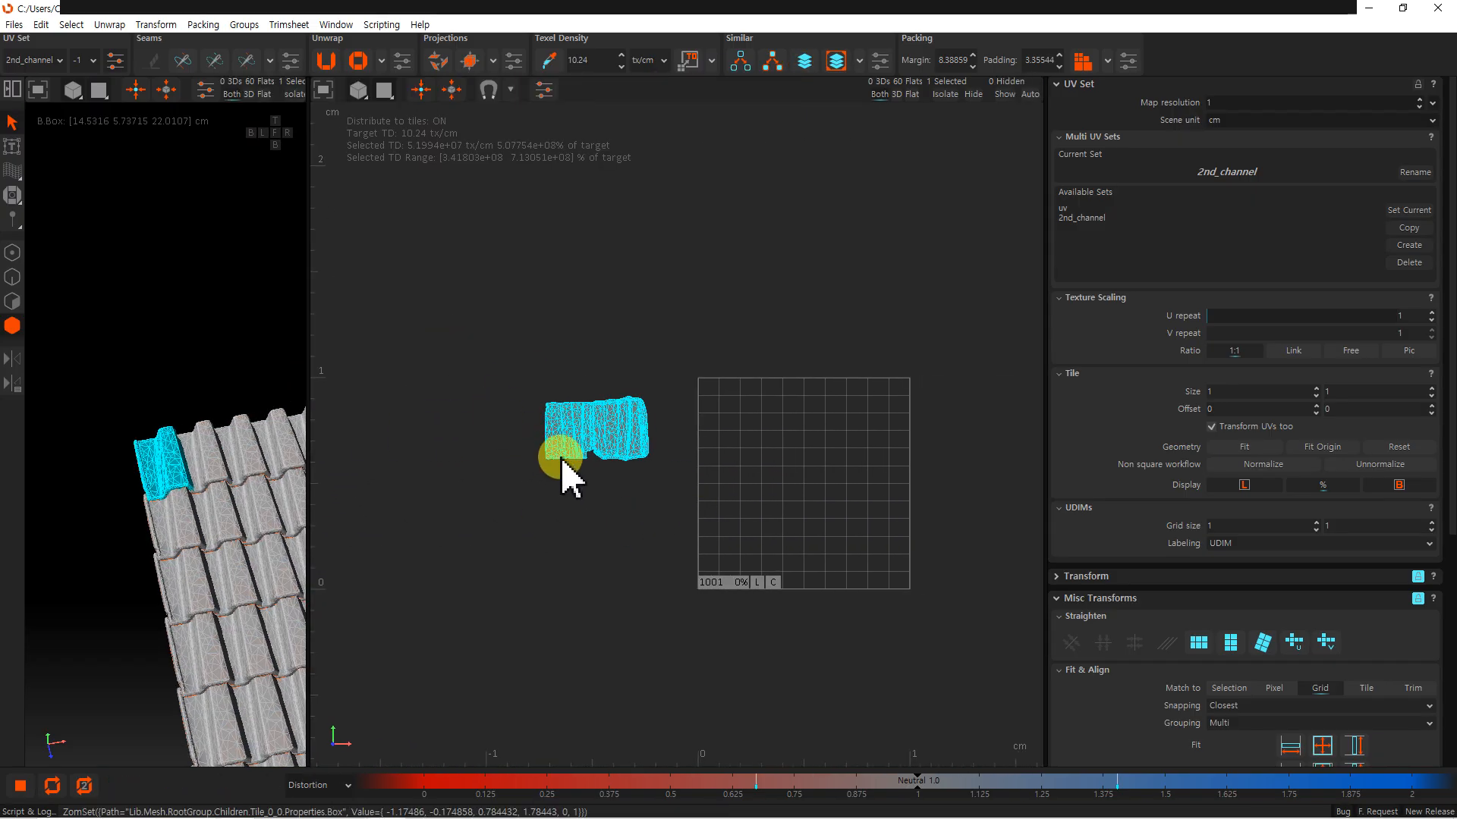
{"action": "left_click_drag", "start_coordinate": [610, 444], "coordinate": [789, 440]}
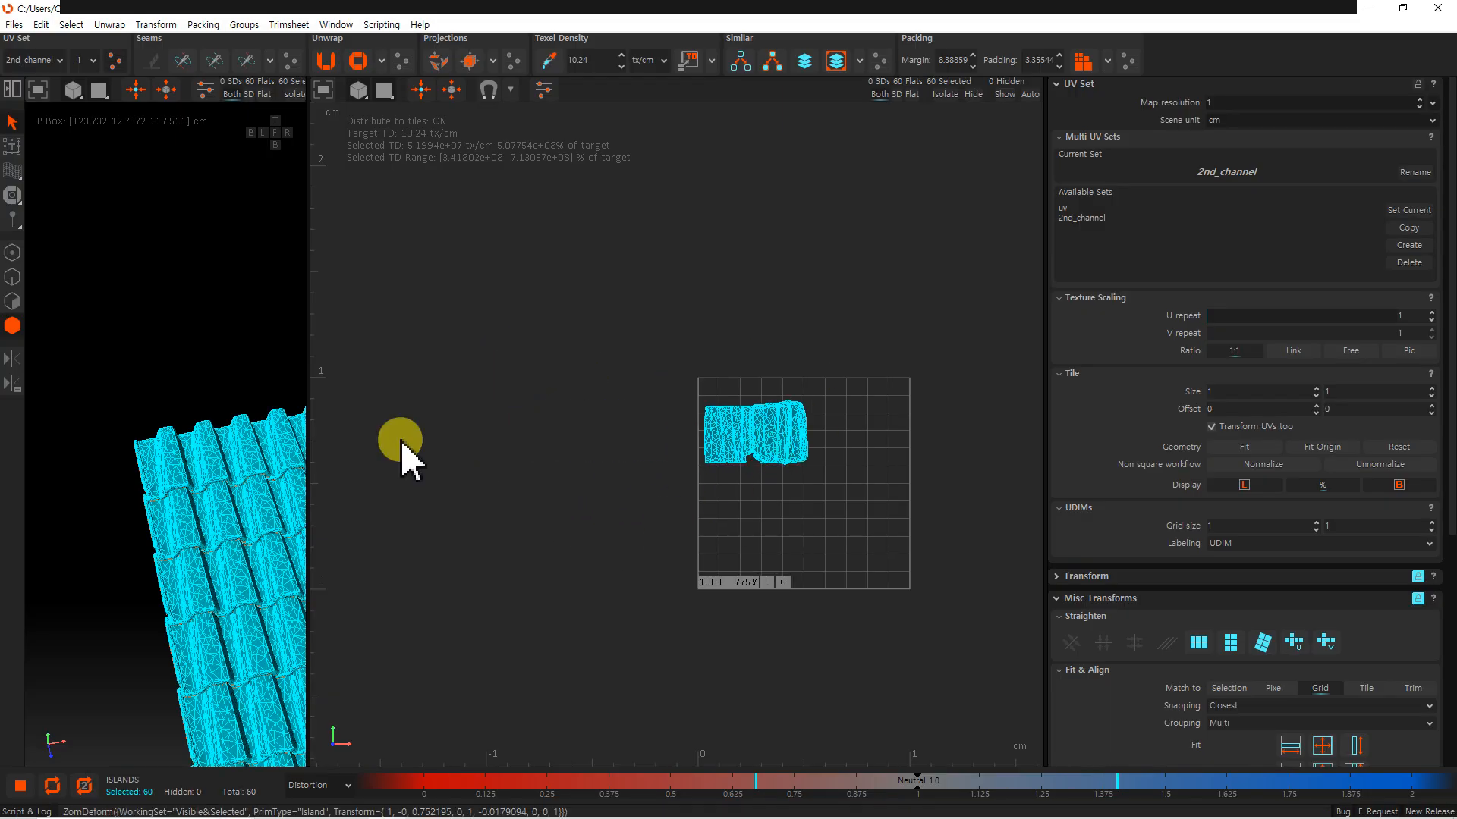
{"action": "left_click", "coordinate": [478, 493]}
- Enlarge the 3D view and display the checker texture on the roof
{"action": "left_click_drag", "start_coordinate": [311, 372], "coordinate": [778, 380]}
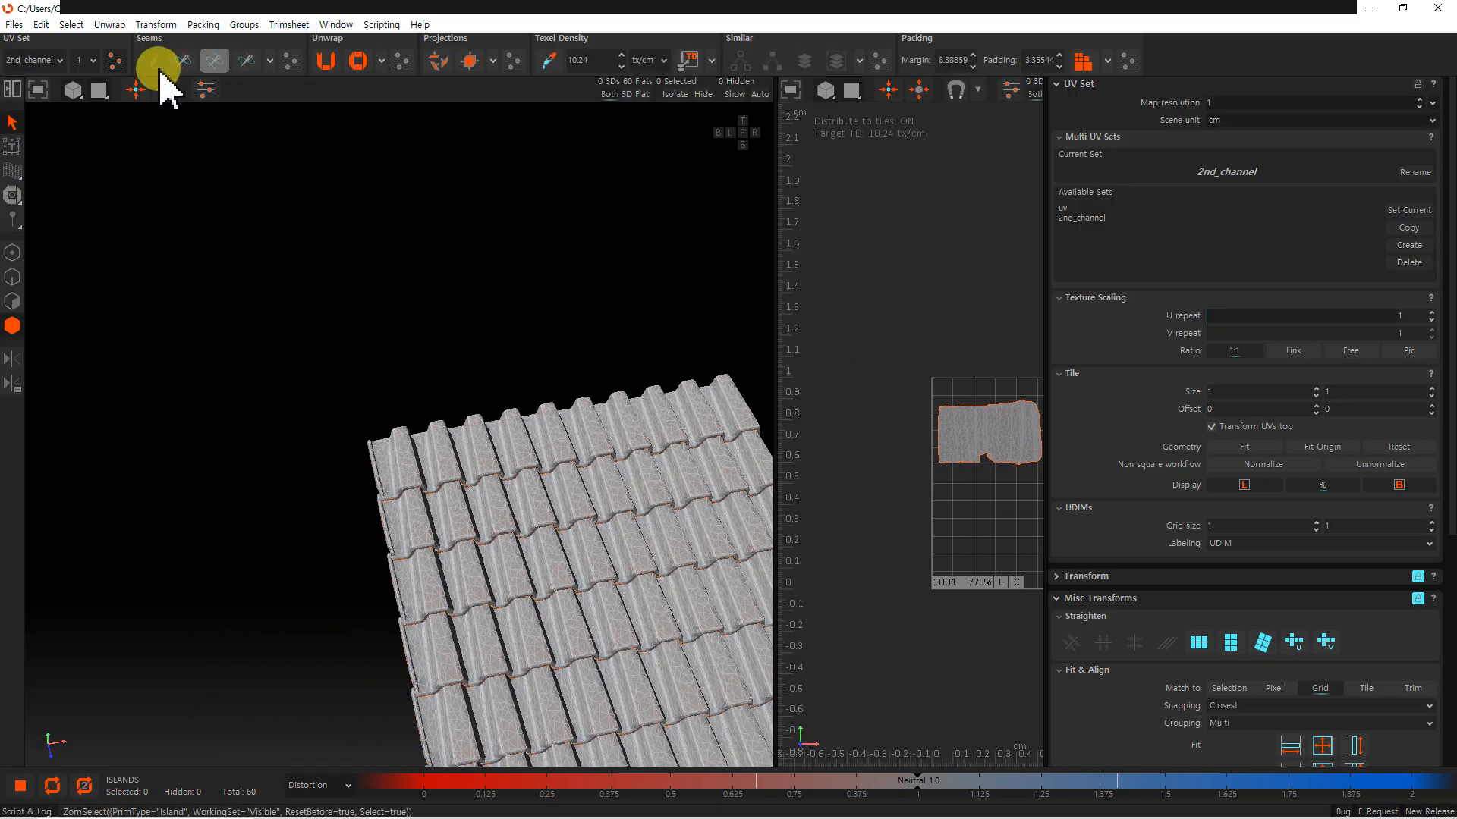
{"action": "left_click", "coordinate": [101, 87]}
{"action": "left_click", "coordinate": [127, 142]}
- Examine the checker pattern across the roof tiles for stretching and consistency from several angles
{"action": "left_click_drag", "start_coordinate": [274, 407], "coordinate": [390, 481], "text": "alt"}
{"action": "middle_click_drag", "start_coordinate": [402, 519], "coordinate": [340, 468], "text": "alt"}
{"action": "scroll", "coordinate": [341, 468], "scroll_direction": "up", "scroll_amount": 3}
{"action": "left_click_drag", "start_coordinate": [341, 468], "coordinate": [343, 439], "text": "alt"}
{"action": "scroll", "coordinate": [344, 439], "scroll_direction": "down", "scroll_amount": 2}
{"action": "scroll", "coordinate": [466, 493], "scroll_direction": "up", "scroll_amount": 3}
{"action": "scroll", "coordinate": [425, 547], "scroll_direction": "down", "scroll_amount": 3}
{"action": "scroll", "coordinate": [407, 545], "scroll_direction": "down", "scroll_amount": 3}
{"action": "left_click_drag", "start_coordinate": [407, 544], "coordinate": [470, 485], "text": "alt"}
{"action": "scroll", "coordinate": [455, 534], "scroll_direction": "down", "scroll_amount": 2}
{"action": "scroll", "coordinate": [436, 304], "scroll_direction": "up", "scroll_amount": 2}
- Try packing the stacked tile islands across the UV tile with the current packing settings
{"action": "left_click_drag", "start_coordinate": [778, 402], "coordinate": [347, 378]}
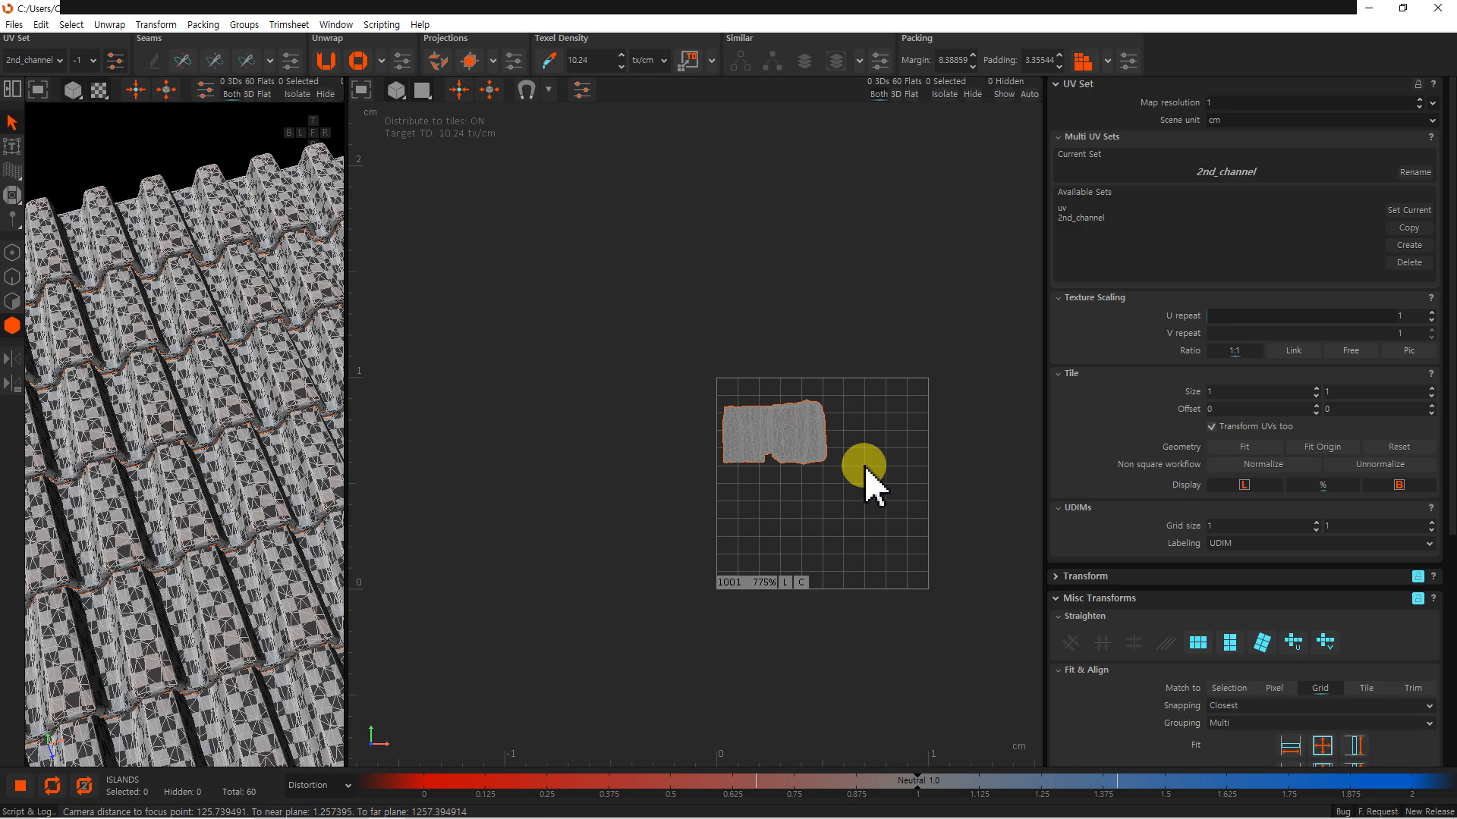
{"action": "scroll", "coordinate": [865, 467], "scroll_direction": "up", "scroll_amount": 3}
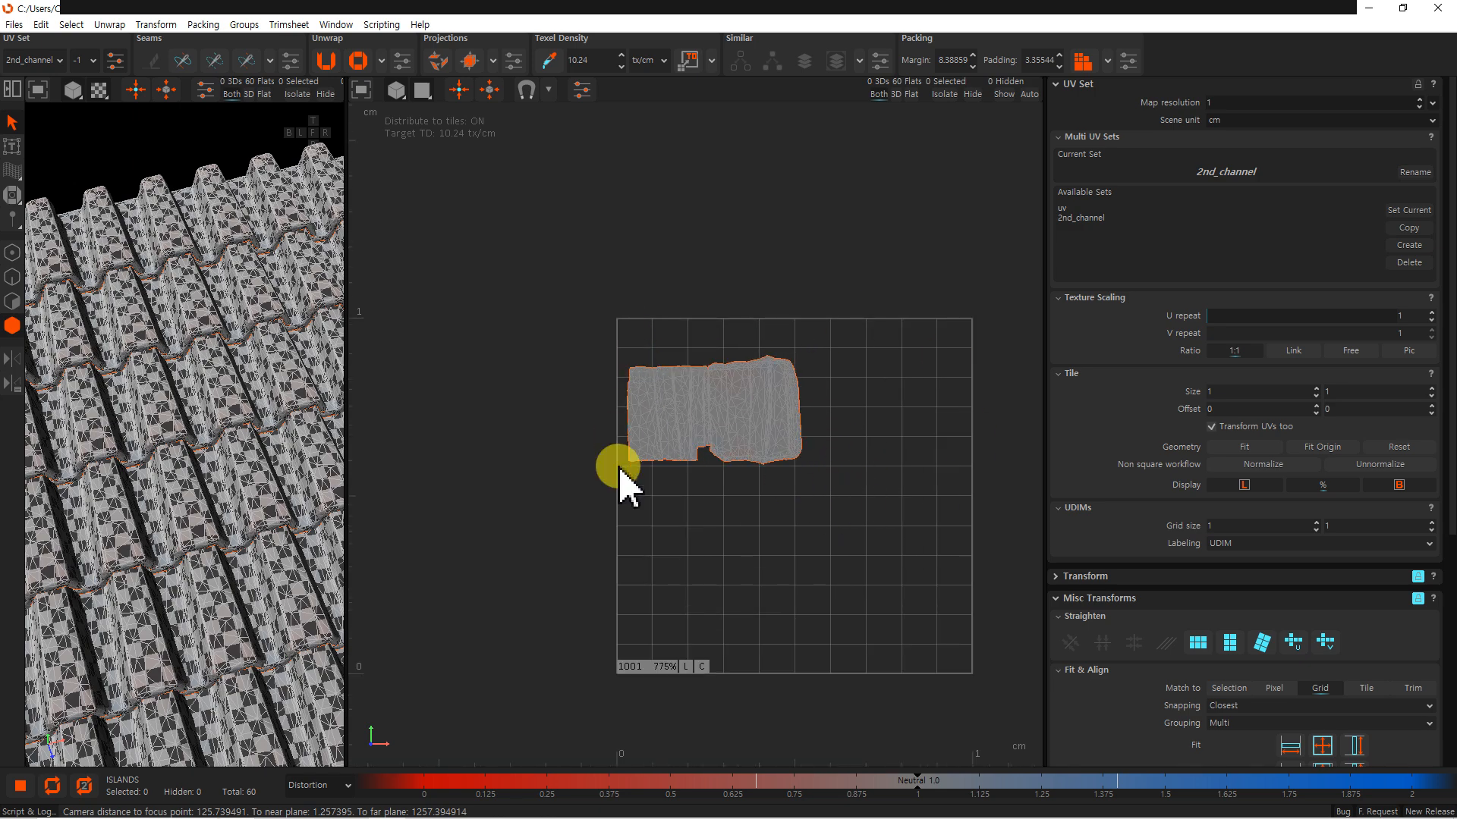
{"action": "middle_click_drag", "start_coordinate": [816, 439], "coordinate": [734, 468], "text": "alt"}
{"action": "middle_click_drag", "start_coordinate": [807, 504], "coordinate": [853, 458], "text": "alt"}
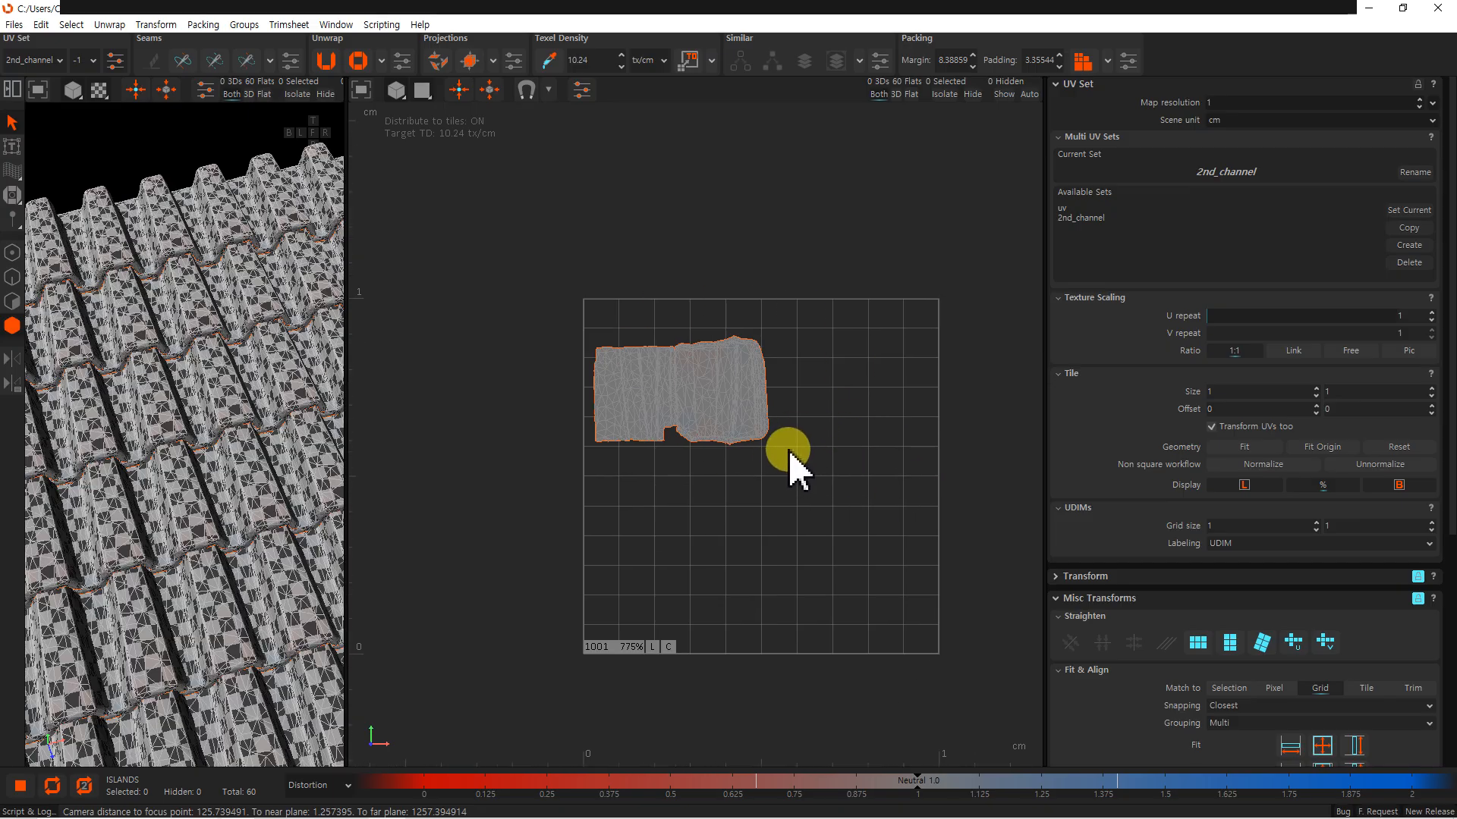
{"action": "middle_click_drag", "start_coordinate": [787, 455], "coordinate": [818, 466]}
{"action": "left_click_drag", "start_coordinate": [871, 507], "coordinate": [599, 308]}
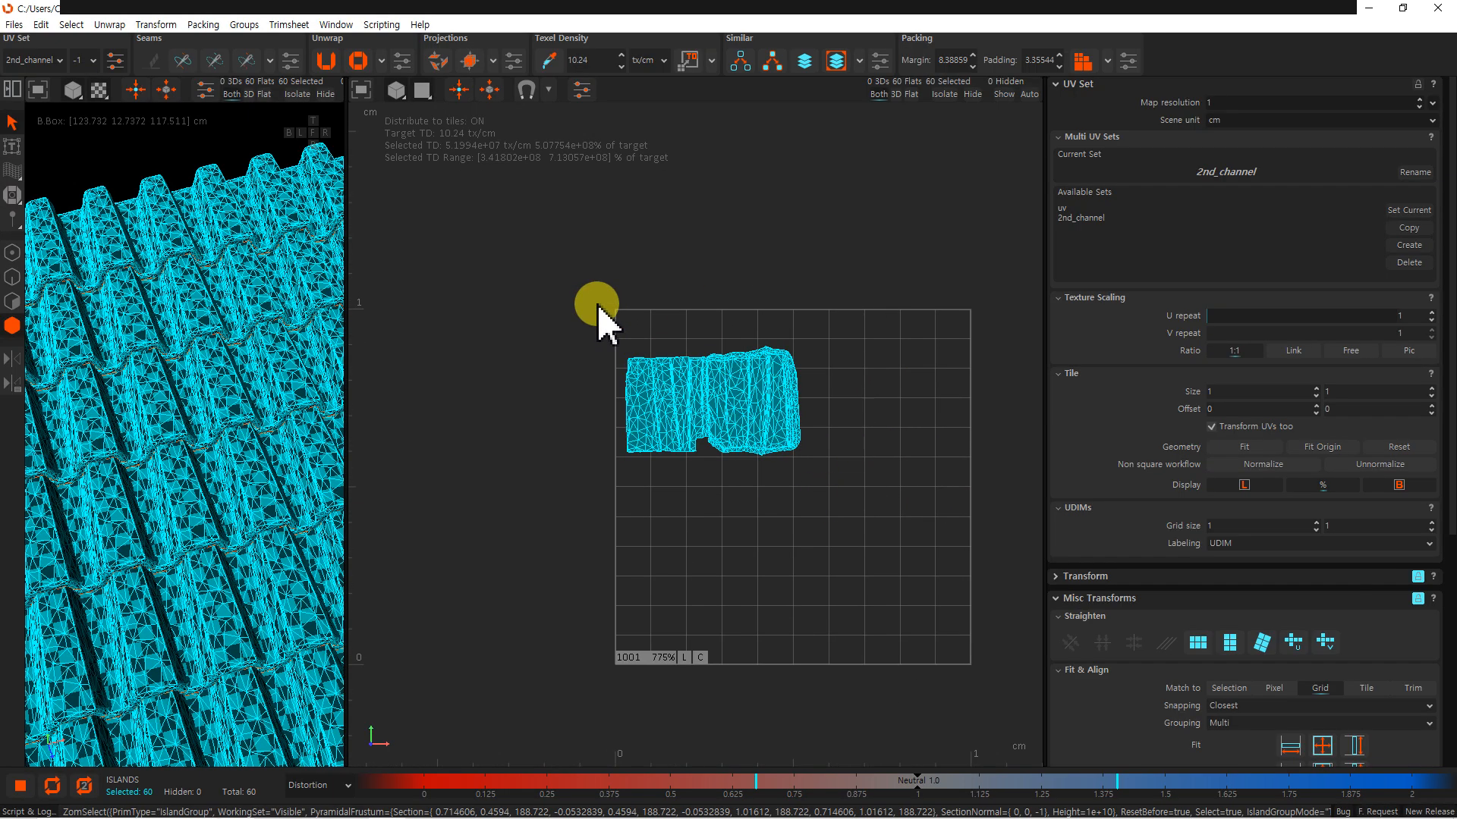
{"action": "left_click", "coordinate": [842, 507]}
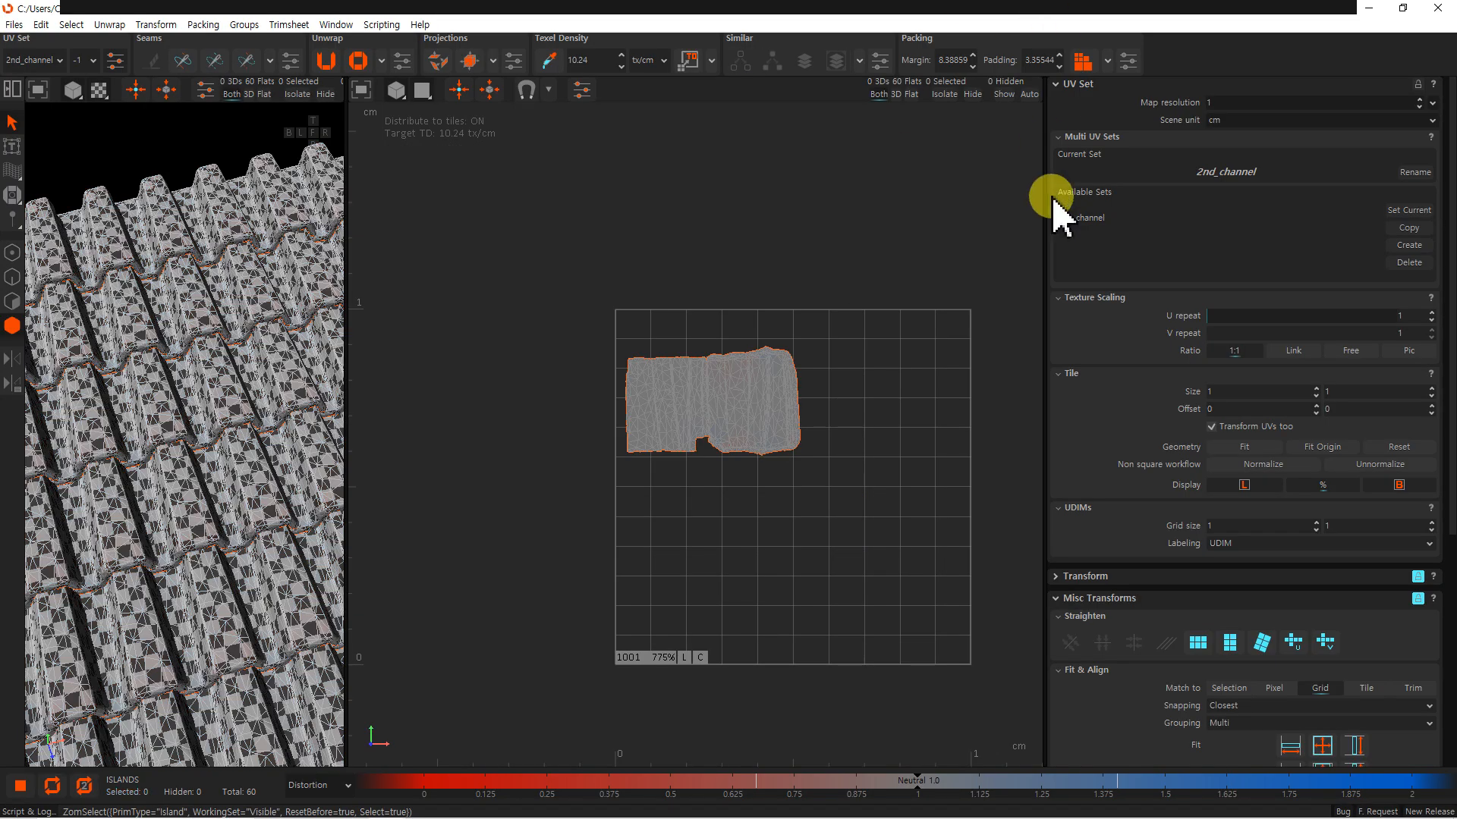
{"action": "left_click", "coordinate": [1083, 63]}
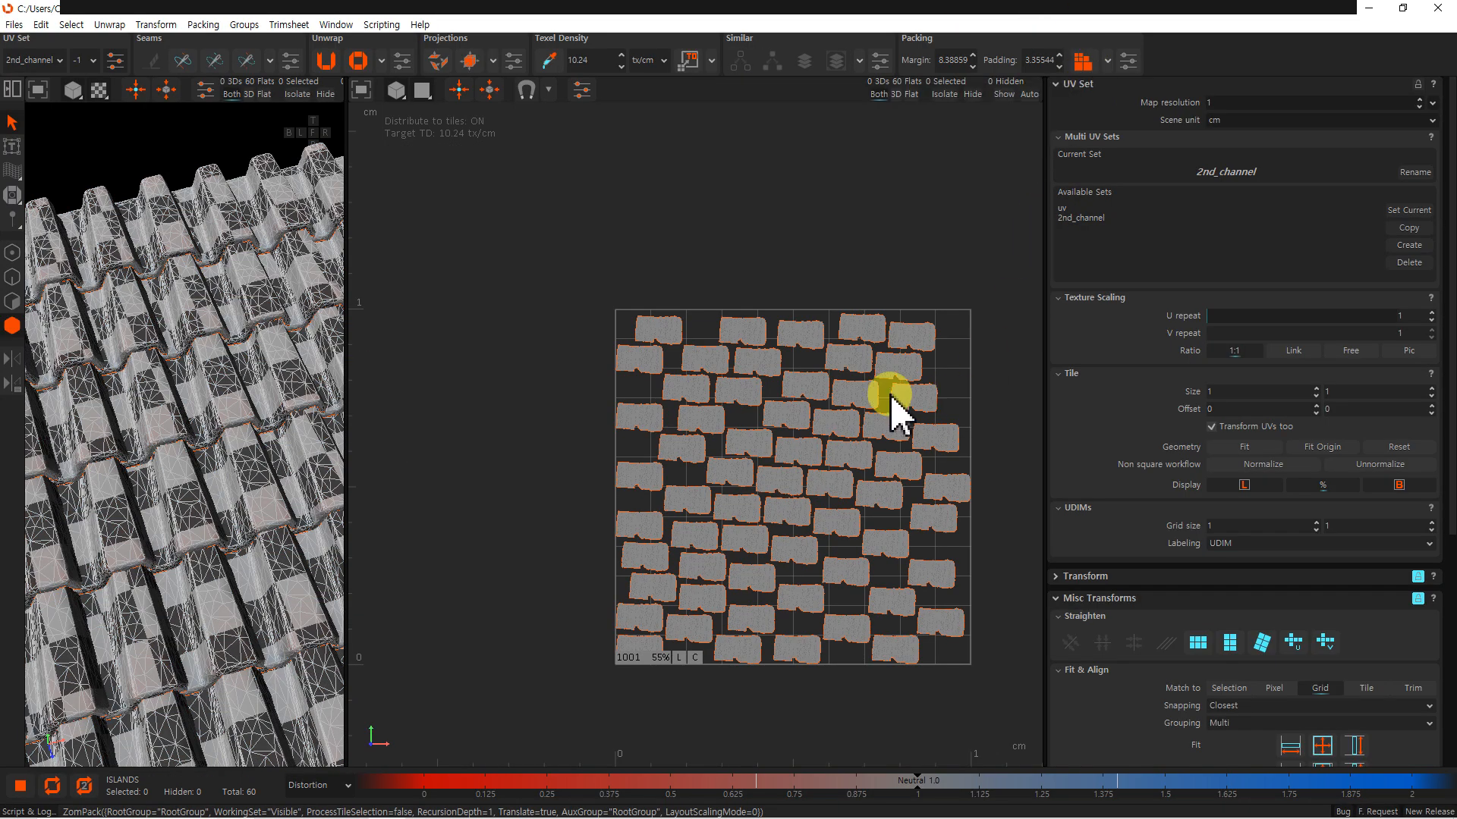
{"action": "left_click_drag", "start_coordinate": [794, 506], "coordinate": [824, 421]}
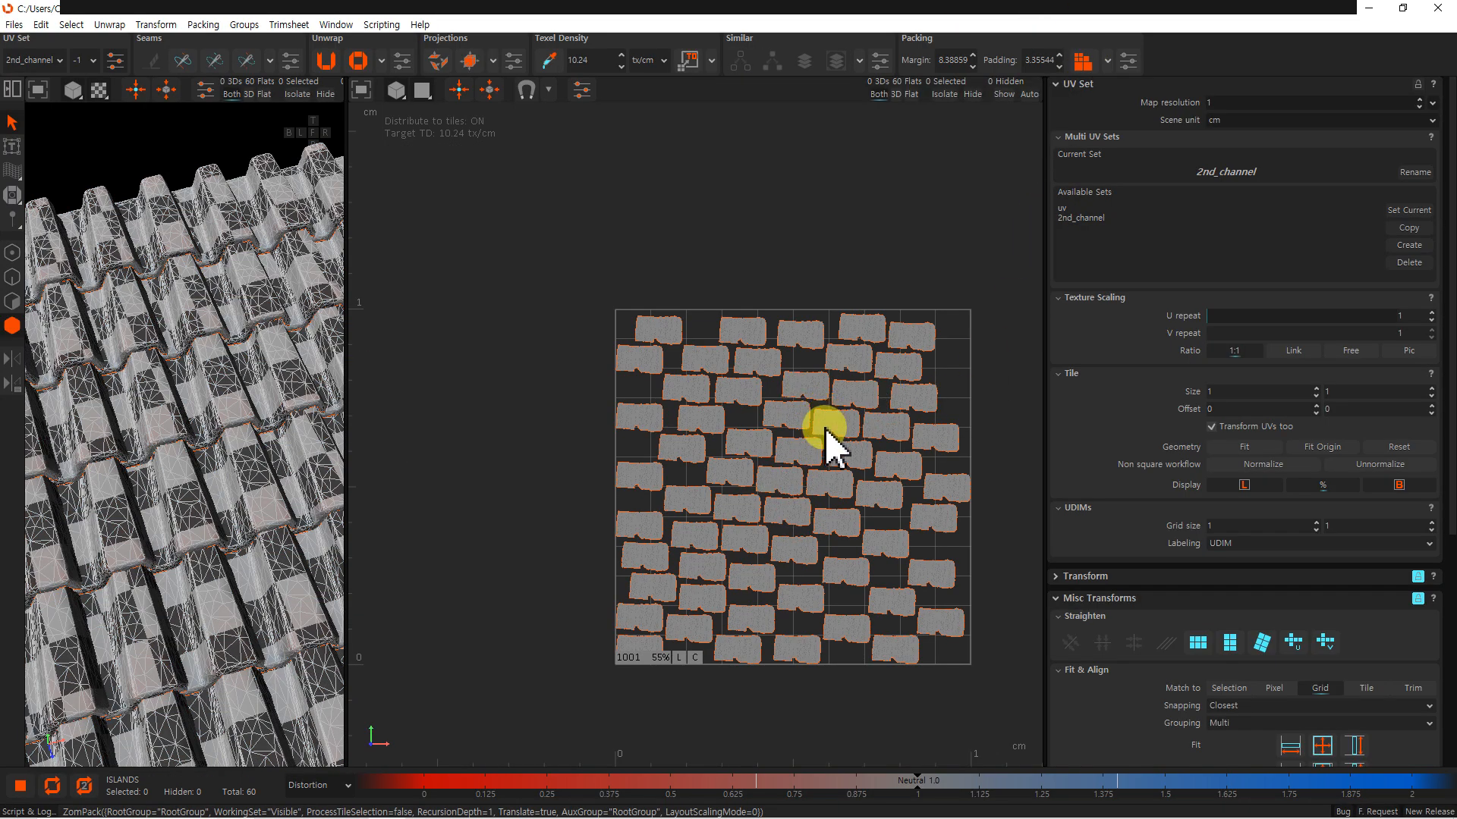
{"action": "middle_click_drag", "start_coordinate": [817, 454], "coordinate": [602, 421]}
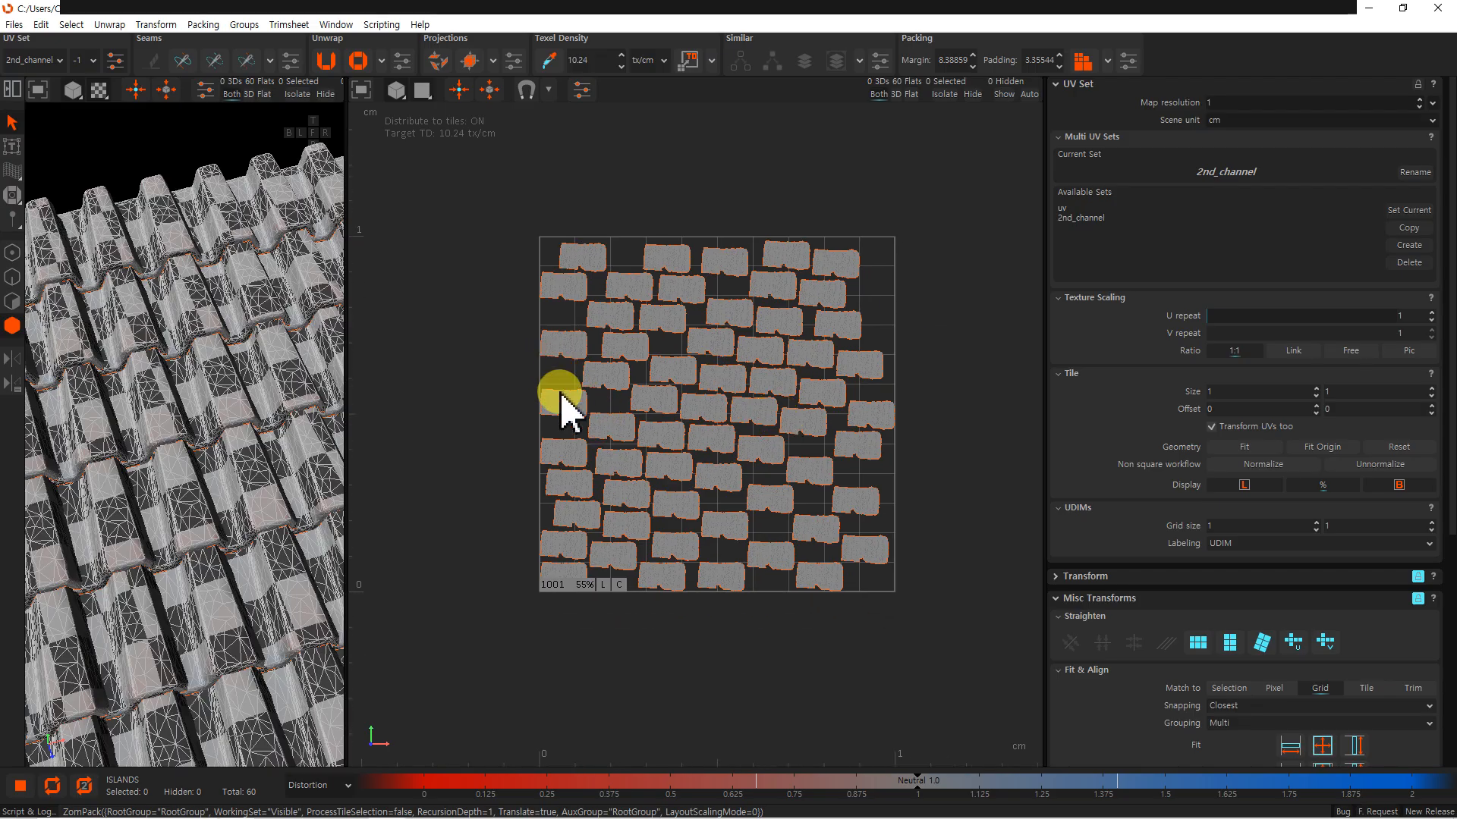
{"action": "scroll", "coordinate": [560, 392], "scroll_direction": "up", "scroll_amount": 2}
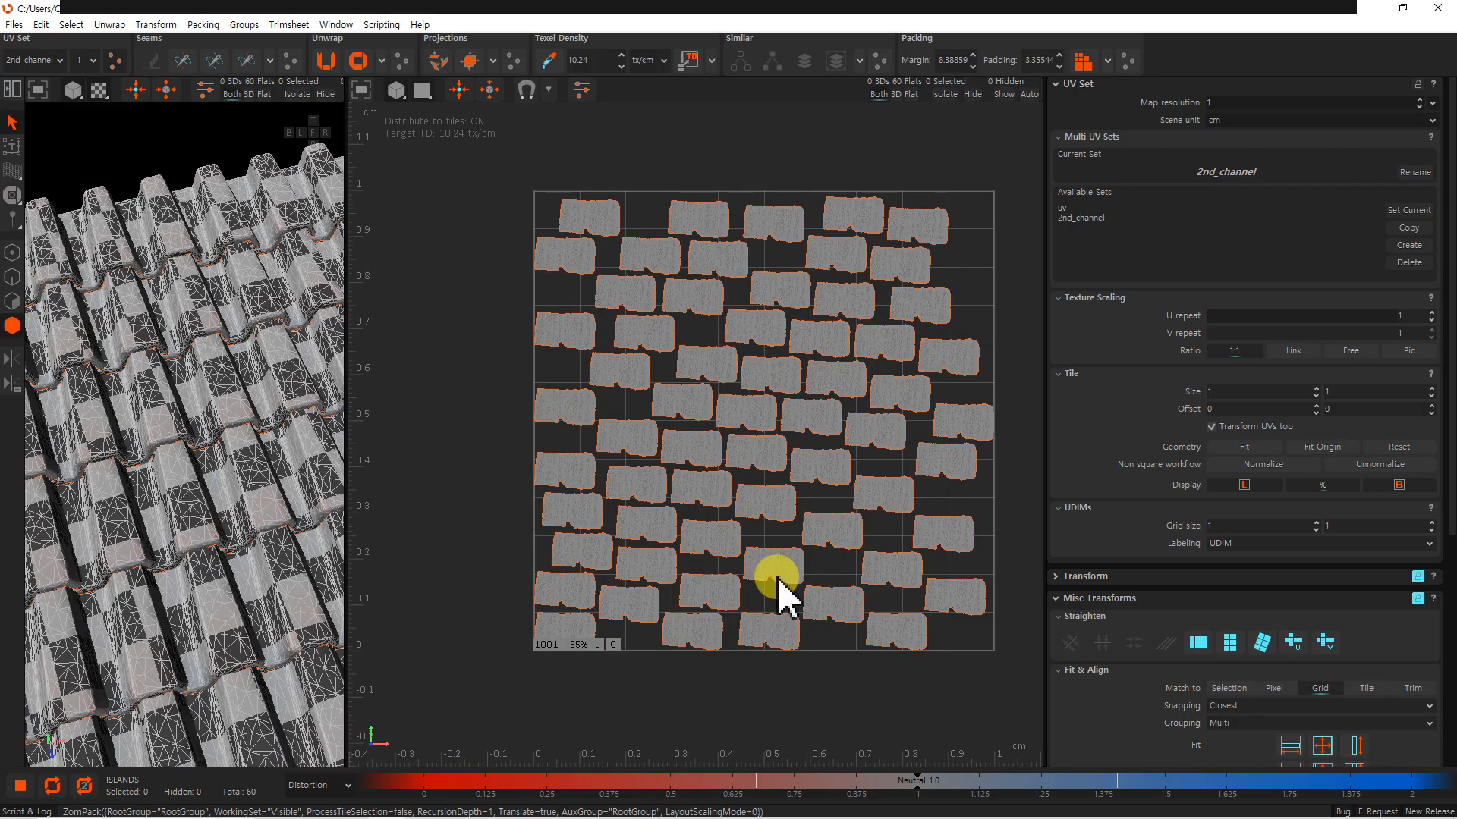
{"action": "middle_click_drag", "start_coordinate": [784, 533], "coordinate": [754, 563]}
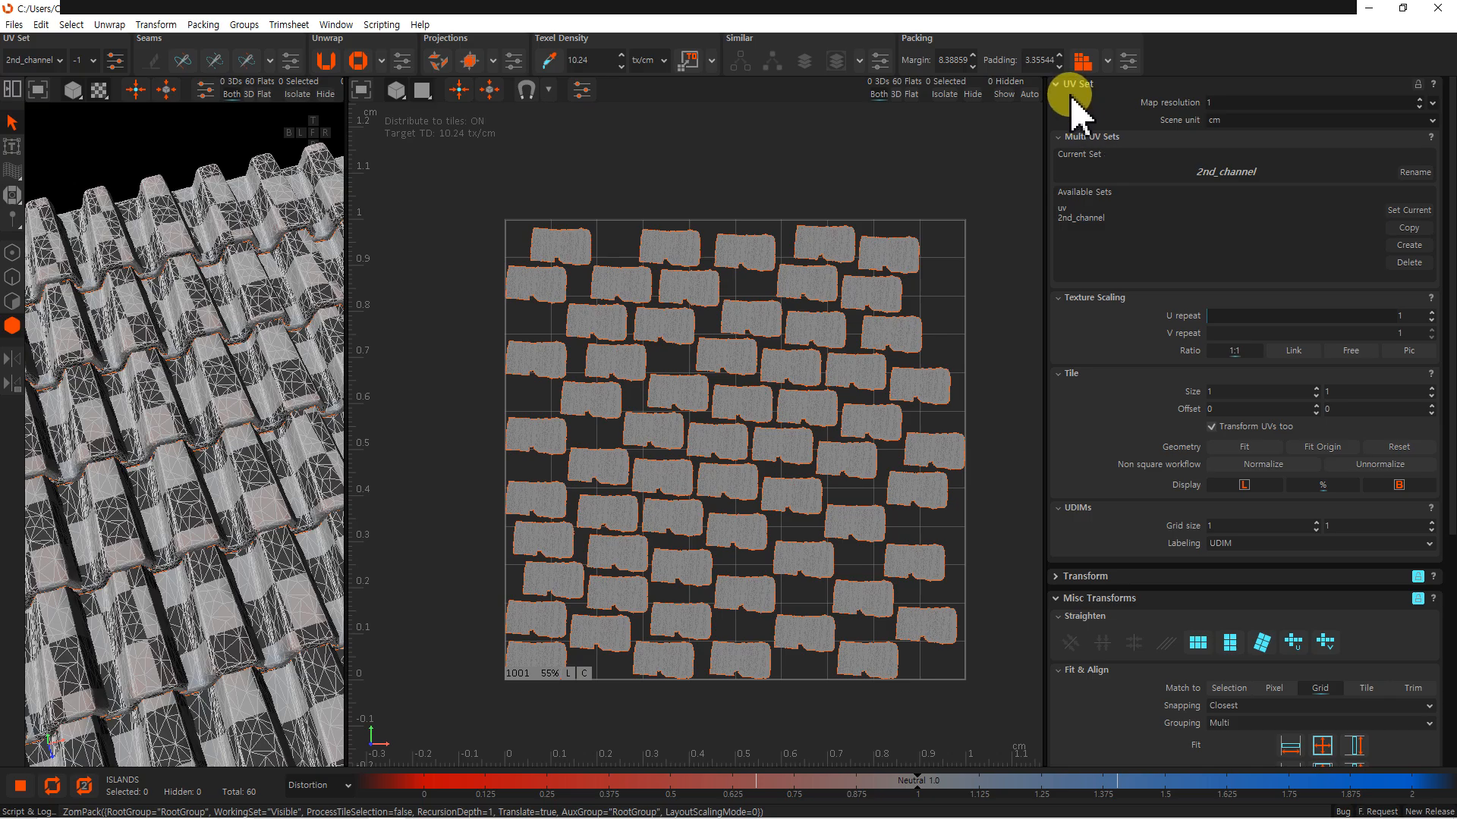
- Undo the packing, then set the packing outline of all the stacked tile islands to Box
{"action": "left_click", "coordinate": [1130, 64]}
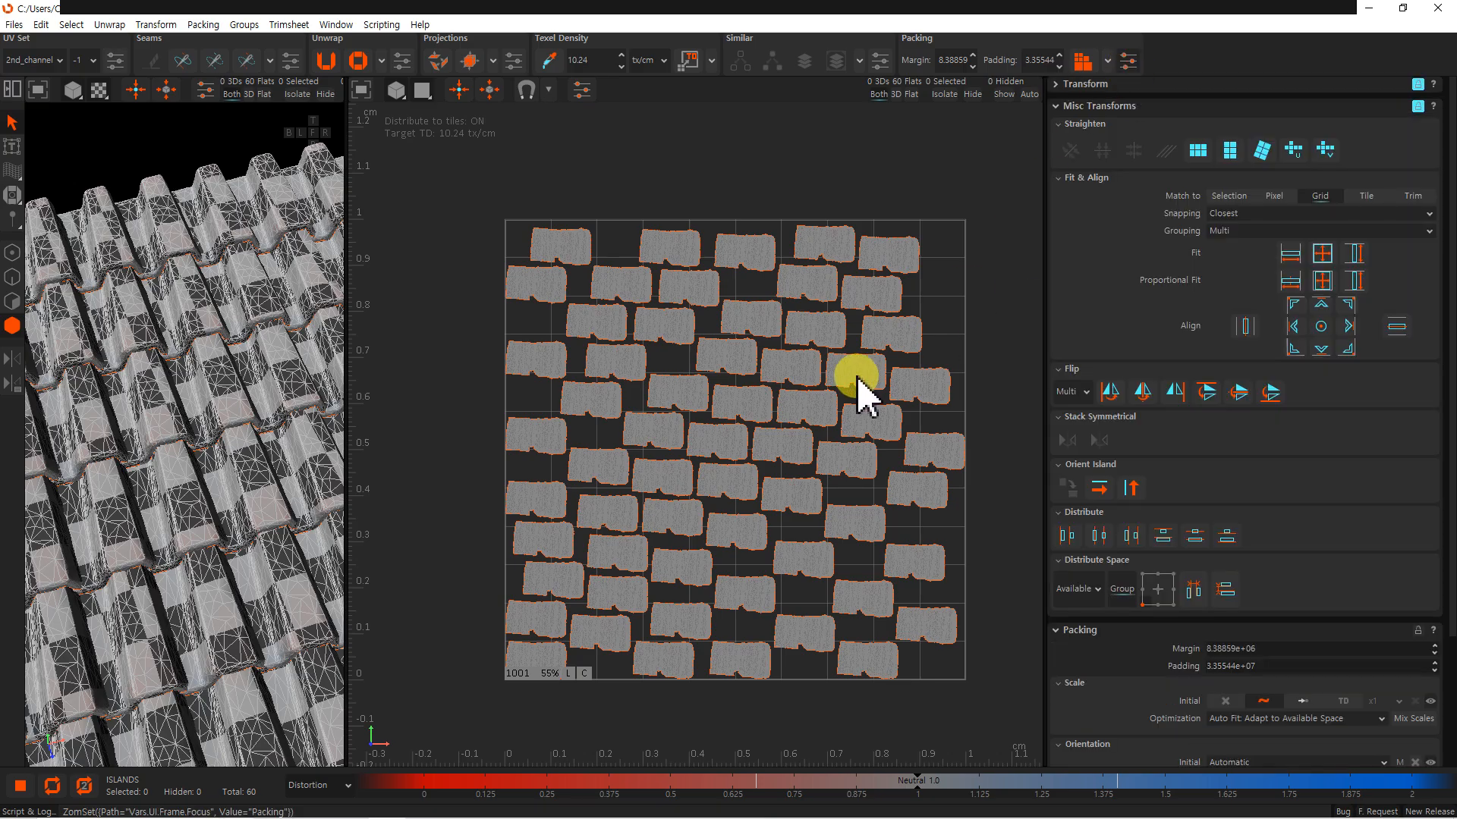
{"action": "left_click", "coordinate": [1059, 108]}
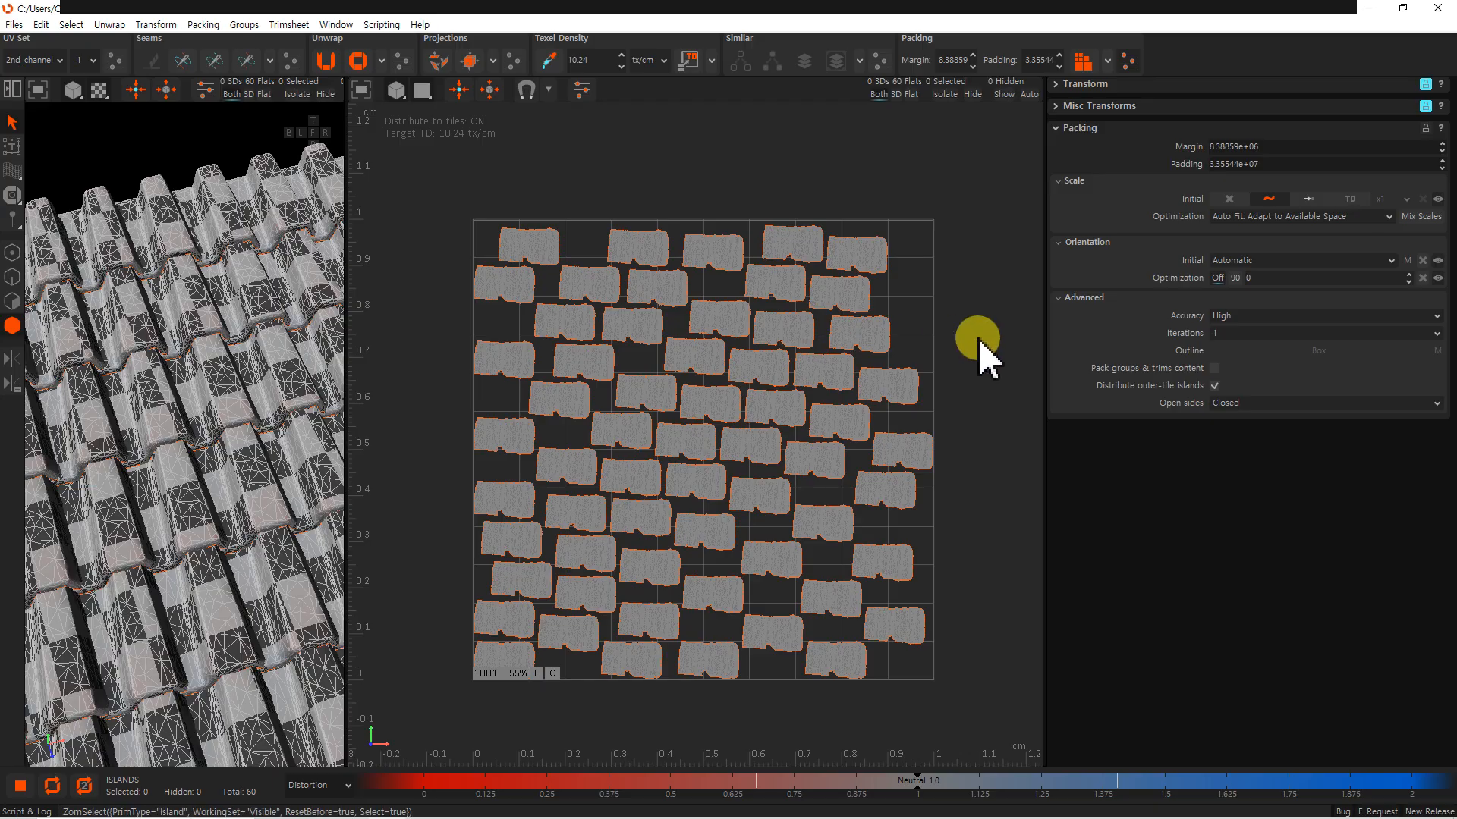
{"action": "key", "text": "p"}
{"action": "left_click_drag", "start_coordinate": [826, 427], "coordinate": [442, 236]}
{"action": "key", "text": "f"}
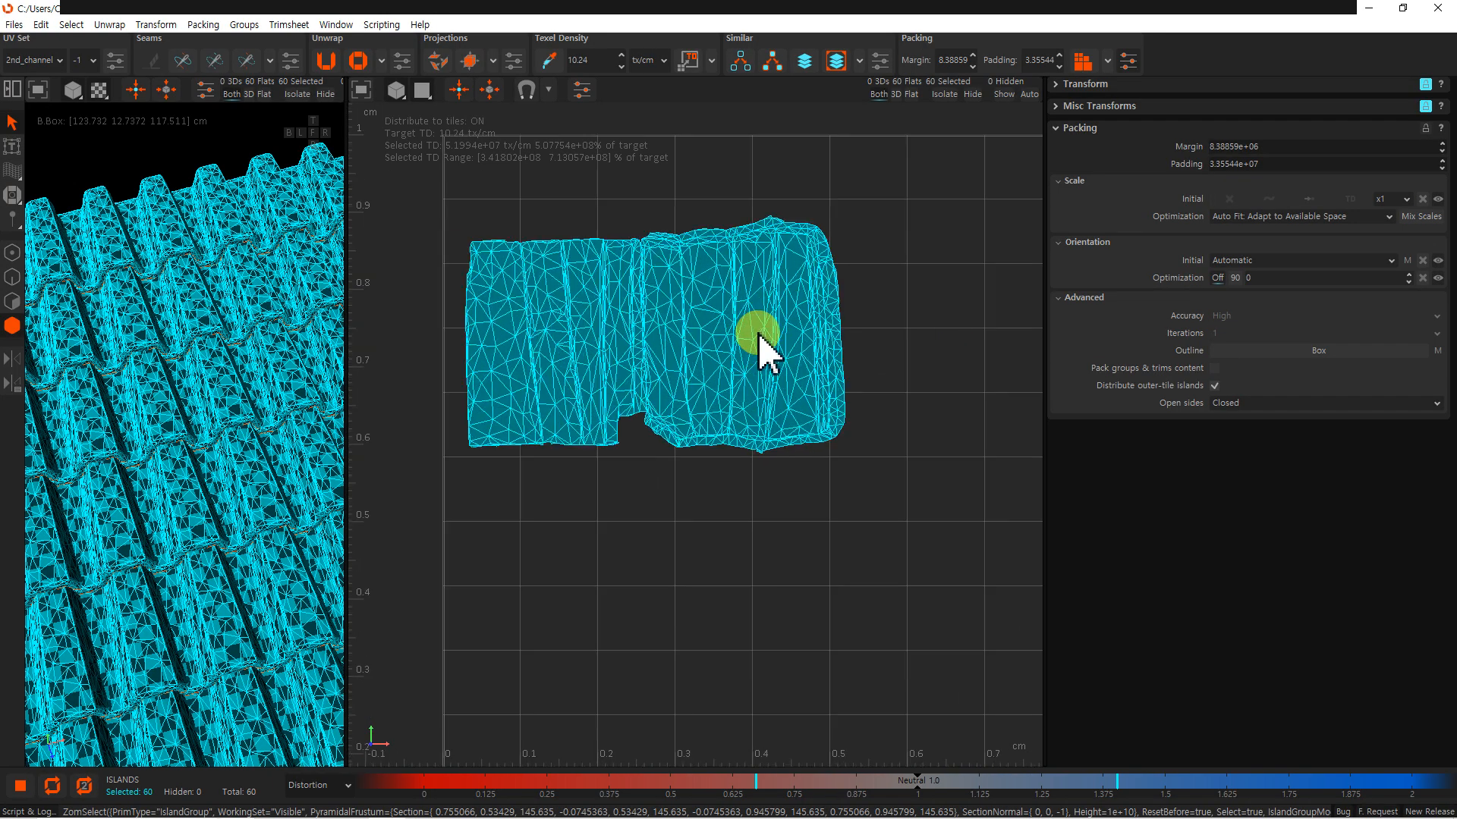
{"action": "left_click", "coordinate": [1076, 60]}
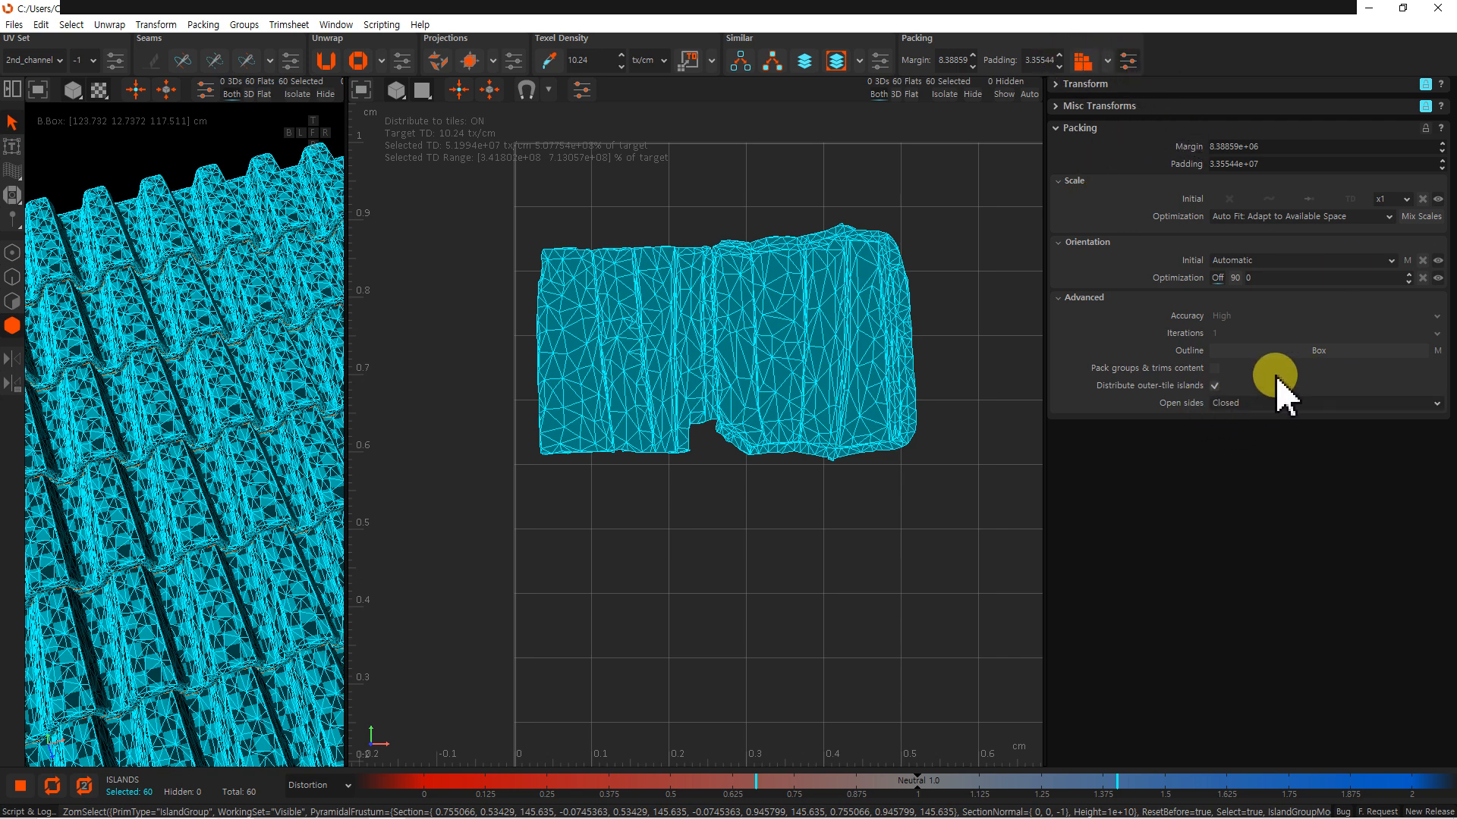
{"action": "left_click_drag", "start_coordinate": [944, 499], "coordinate": [543, 204]}
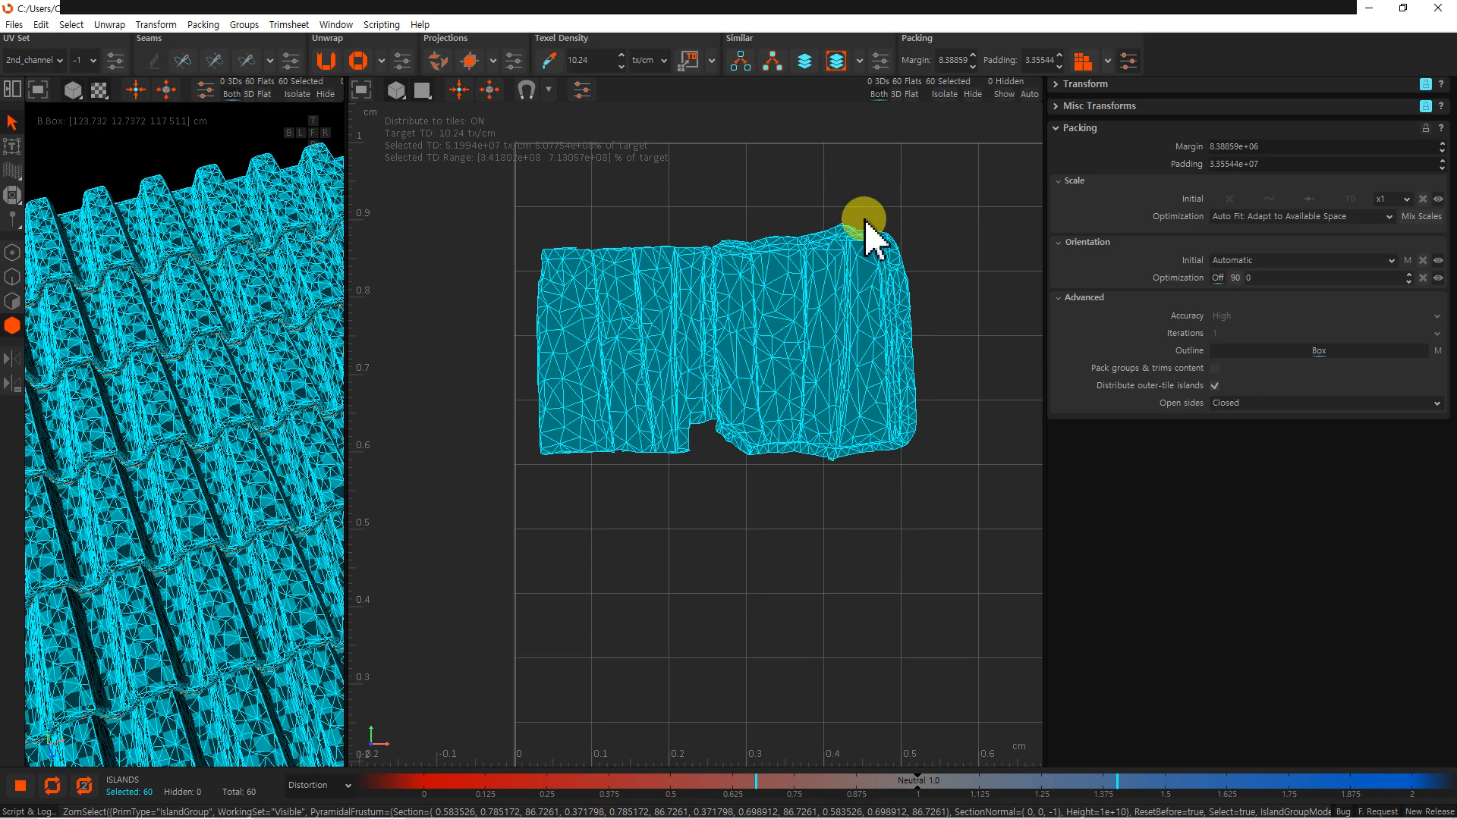
{"action": "left_click_drag", "start_coordinate": [528, 226], "coordinate": [923, 464]}
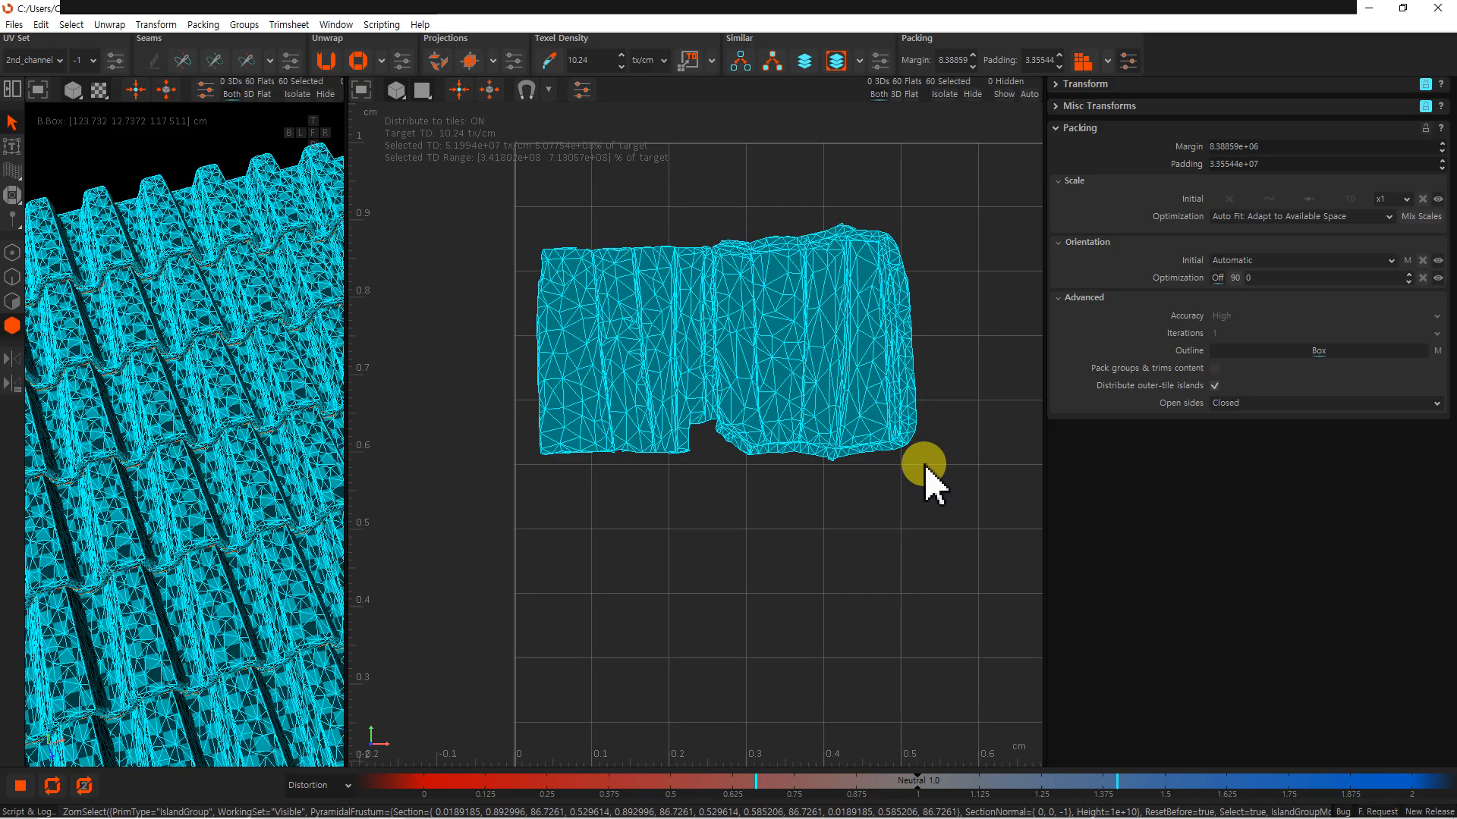
- Select the whole island stack and pack it into the UV tile using the box outlines
{"action": "scroll", "coordinate": [943, 494], "scroll_direction": "down", "scroll_amount": 1}
{"action": "middle_click_drag", "start_coordinate": [966, 393], "coordinate": [821, 430]}
{"action": "right_click_drag", "start_coordinate": [822, 430], "coordinate": [773, 367], "text": "alt"}
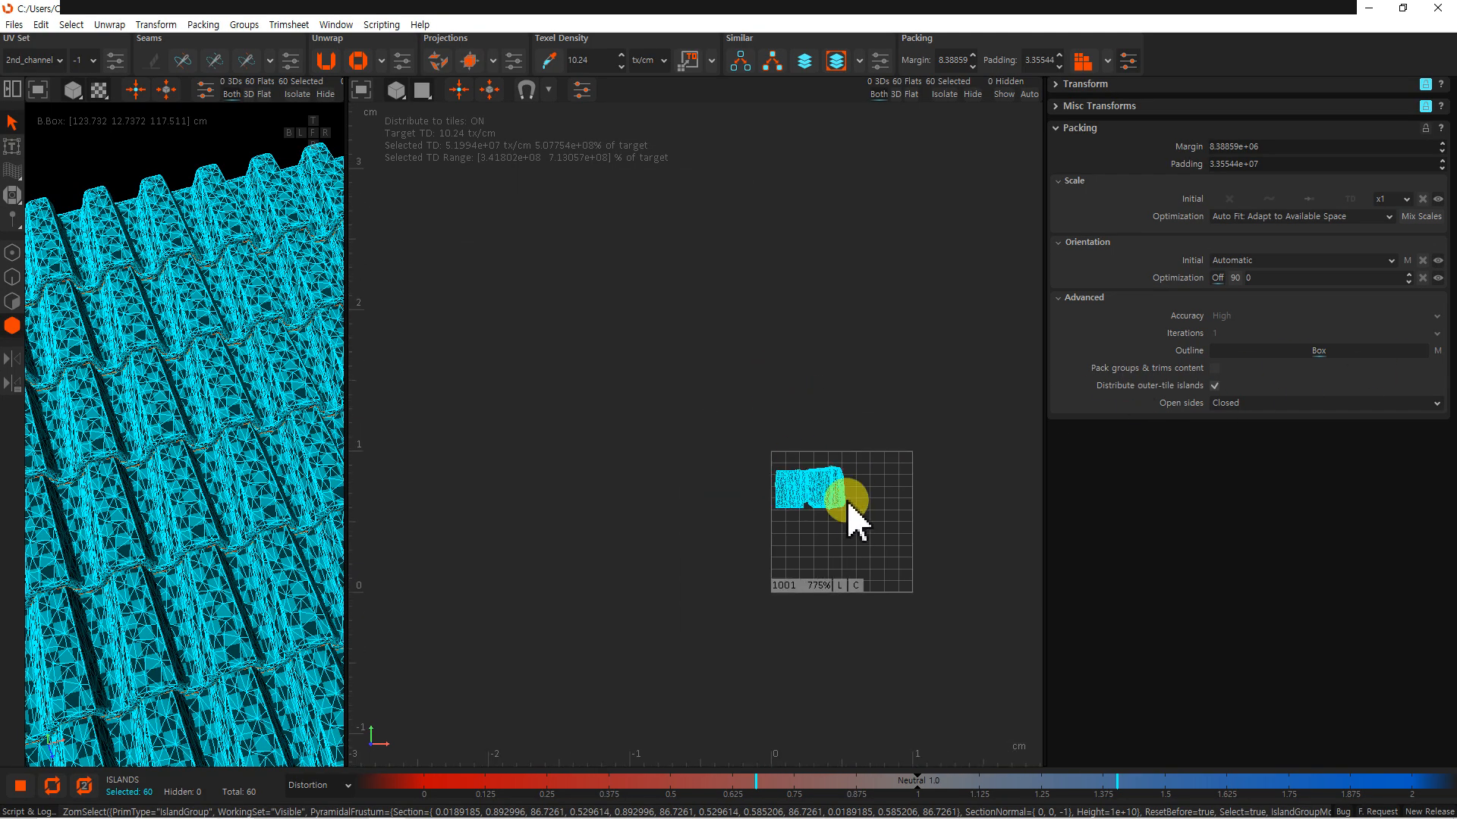
{"action": "middle_click_drag", "start_coordinate": [855, 501], "coordinate": [826, 482], "text": "alt"}
{"action": "left_click", "coordinate": [861, 501]}
{"action": "left_click_drag", "start_coordinate": [859, 502], "coordinate": [689, 391]}
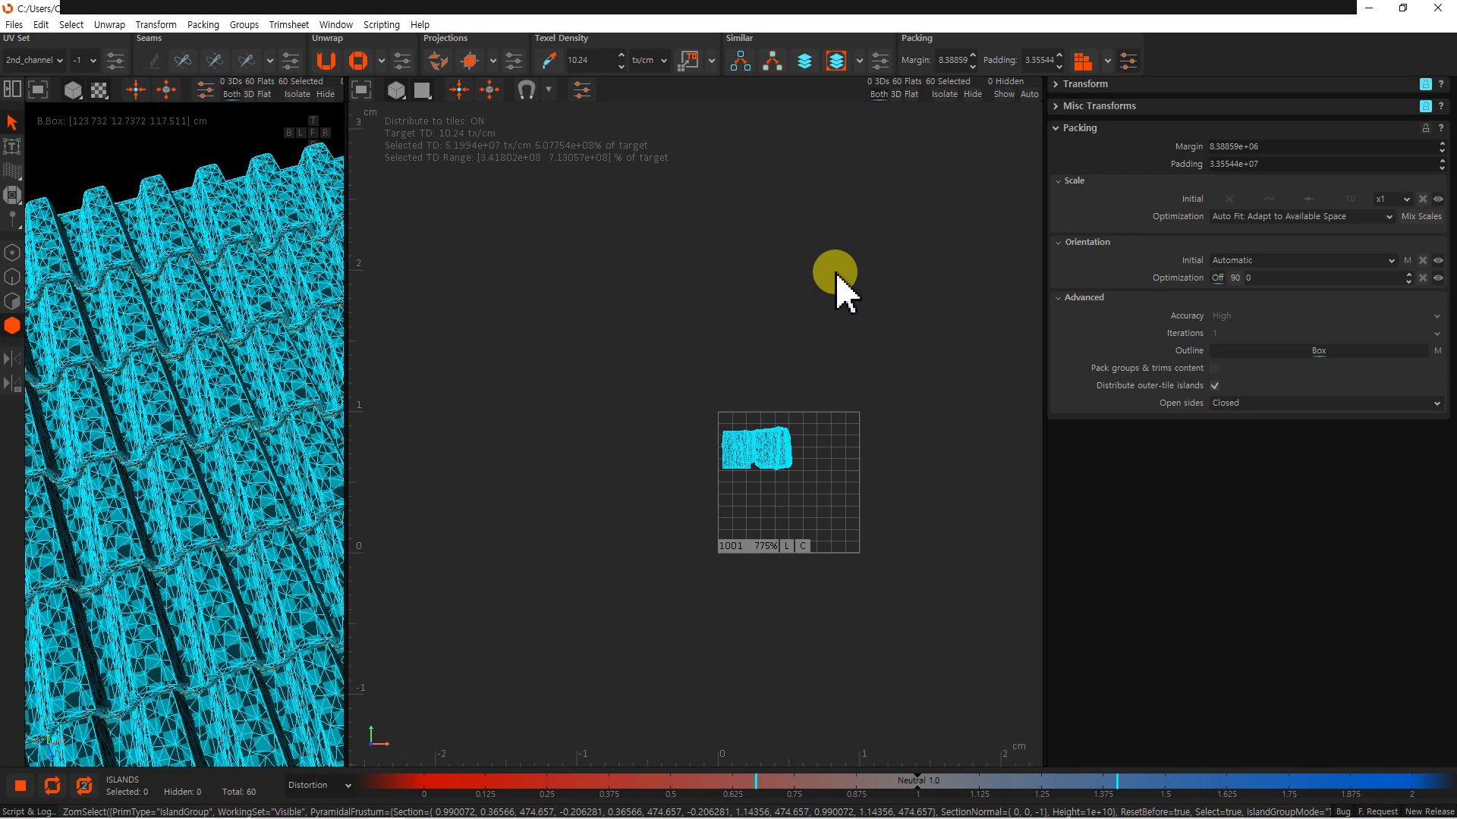
{"action": "left_click", "coordinate": [1085, 62]}
{"action": "scroll", "coordinate": [876, 509], "scroll_direction": "up", "scroll_amount": 3}
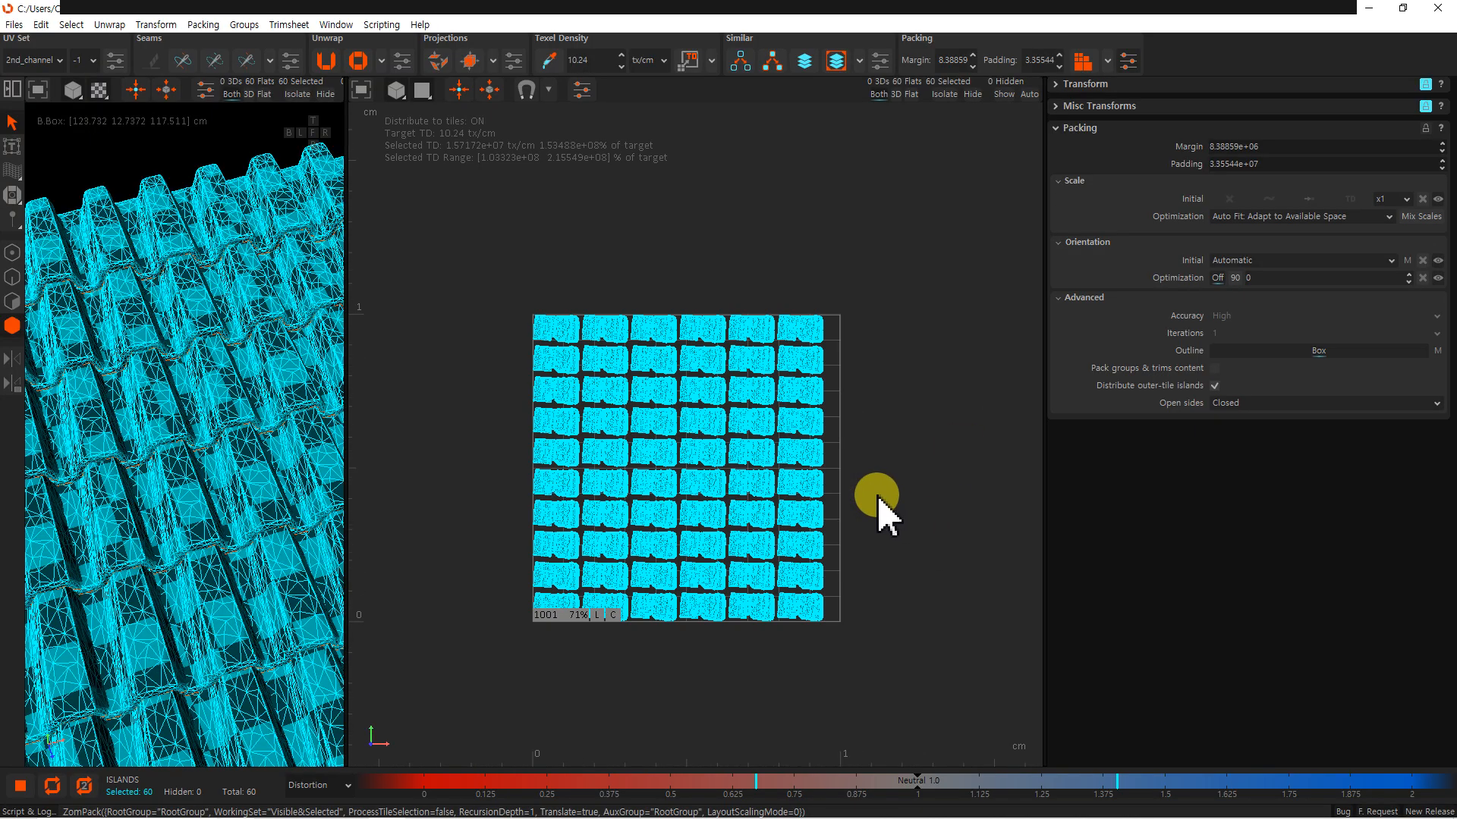
- Select all packed islands and scale them by about 1.045 in U only to fill the UV tile's width
{"action": "middle_click_drag", "start_coordinate": [863, 510], "coordinate": [866, 496], "text": "alt"}
{"action": "left_click_drag", "start_coordinate": [877, 610], "coordinate": [495, 261]}
{"action": "scroll", "coordinate": [883, 391], "scroll_direction": "up", "scroll_amount": 4}
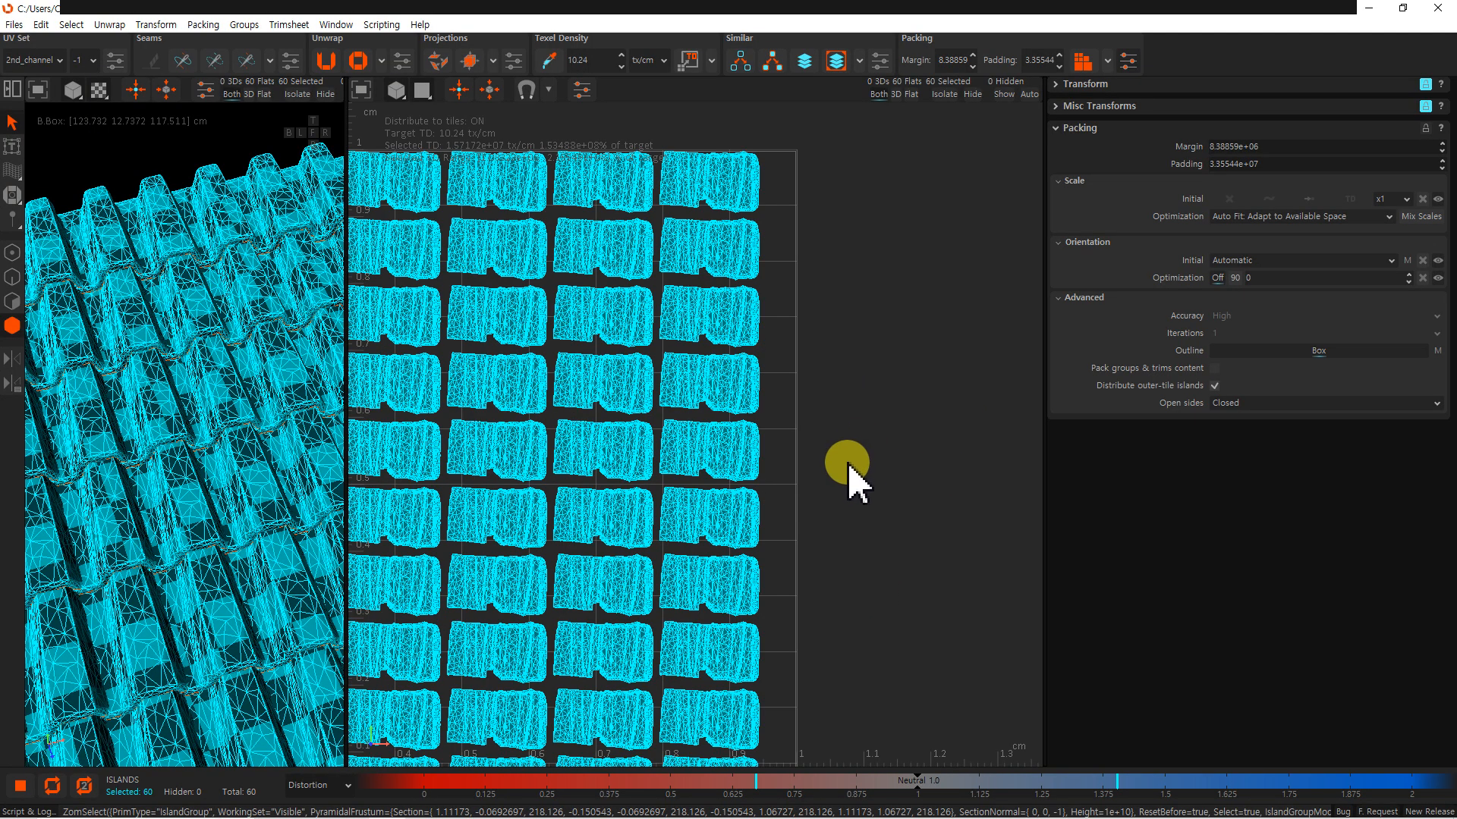
{"action": "left_click_drag", "start_coordinate": [771, 483], "coordinate": [793, 485]}
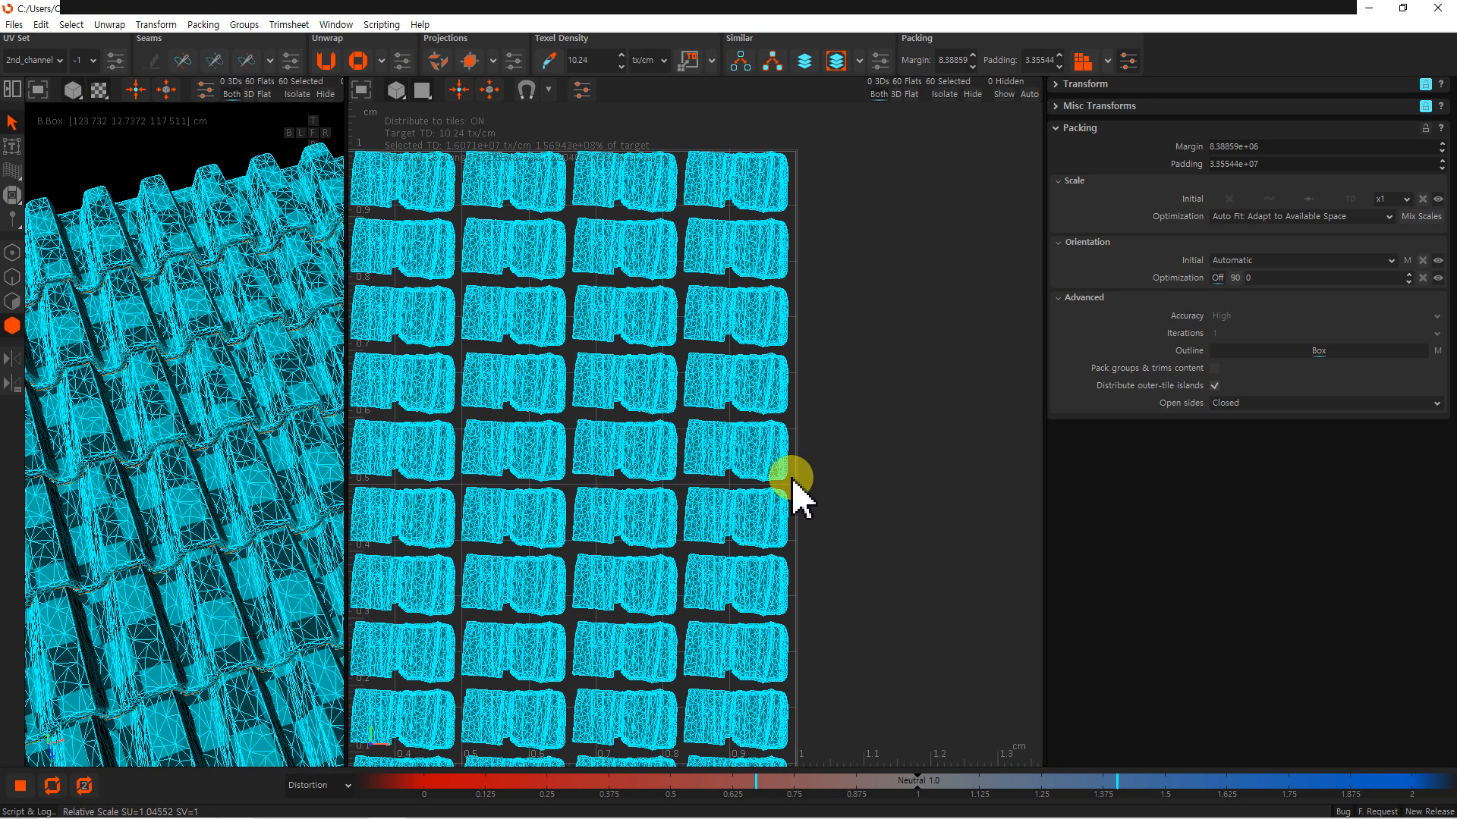
- Save the packed roof mesh as LP_Final.fbx in the Tiles_tlvndeziw_2K_3d_ms folder
{"action": "scroll", "coordinate": [793, 485], "scroll_direction": "down", "scroll_amount": 4}
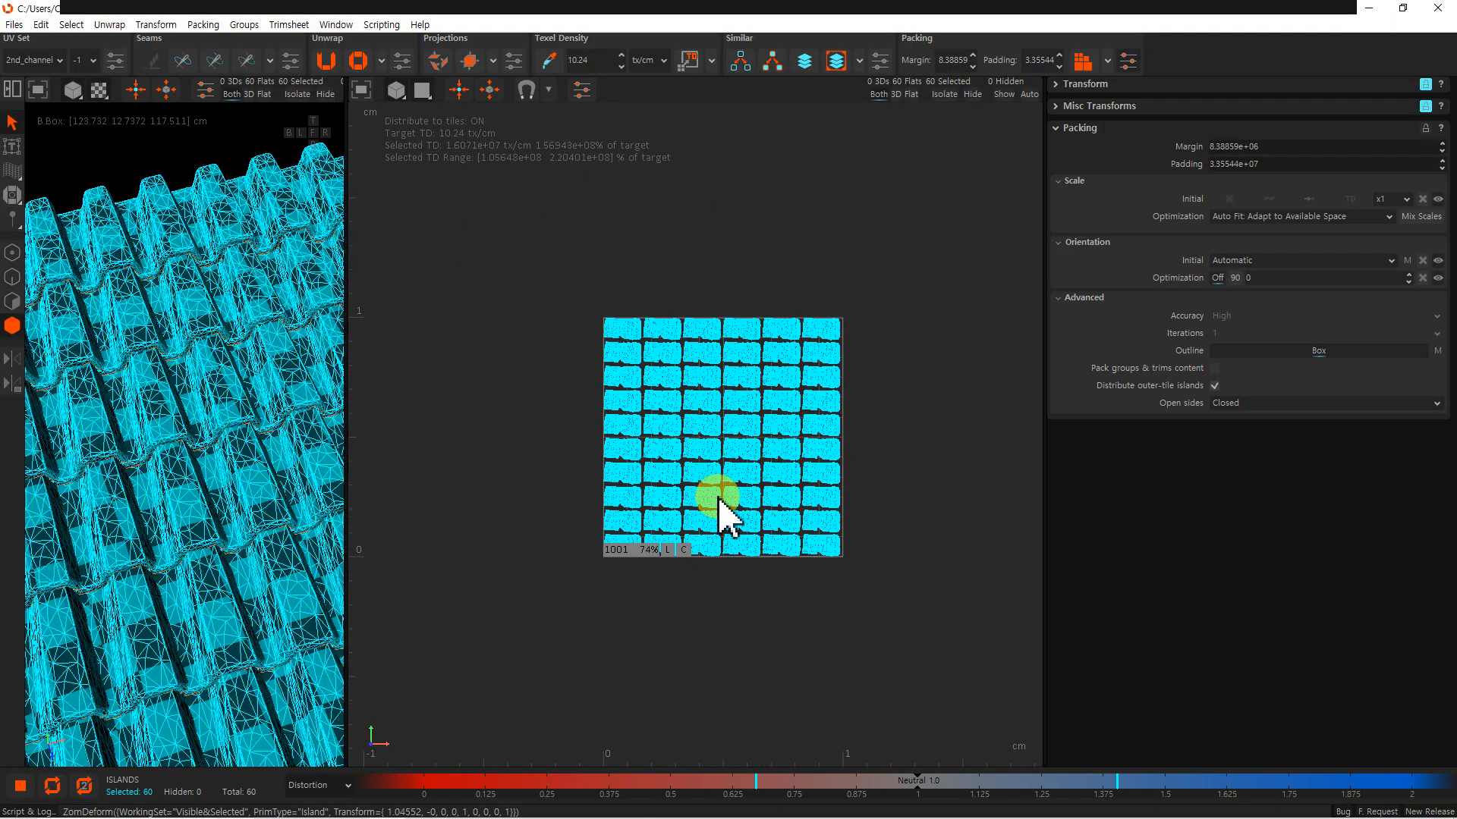
{"action": "scroll", "coordinate": [722, 510], "scroll_direction": "up", "scroll_amount": 1}
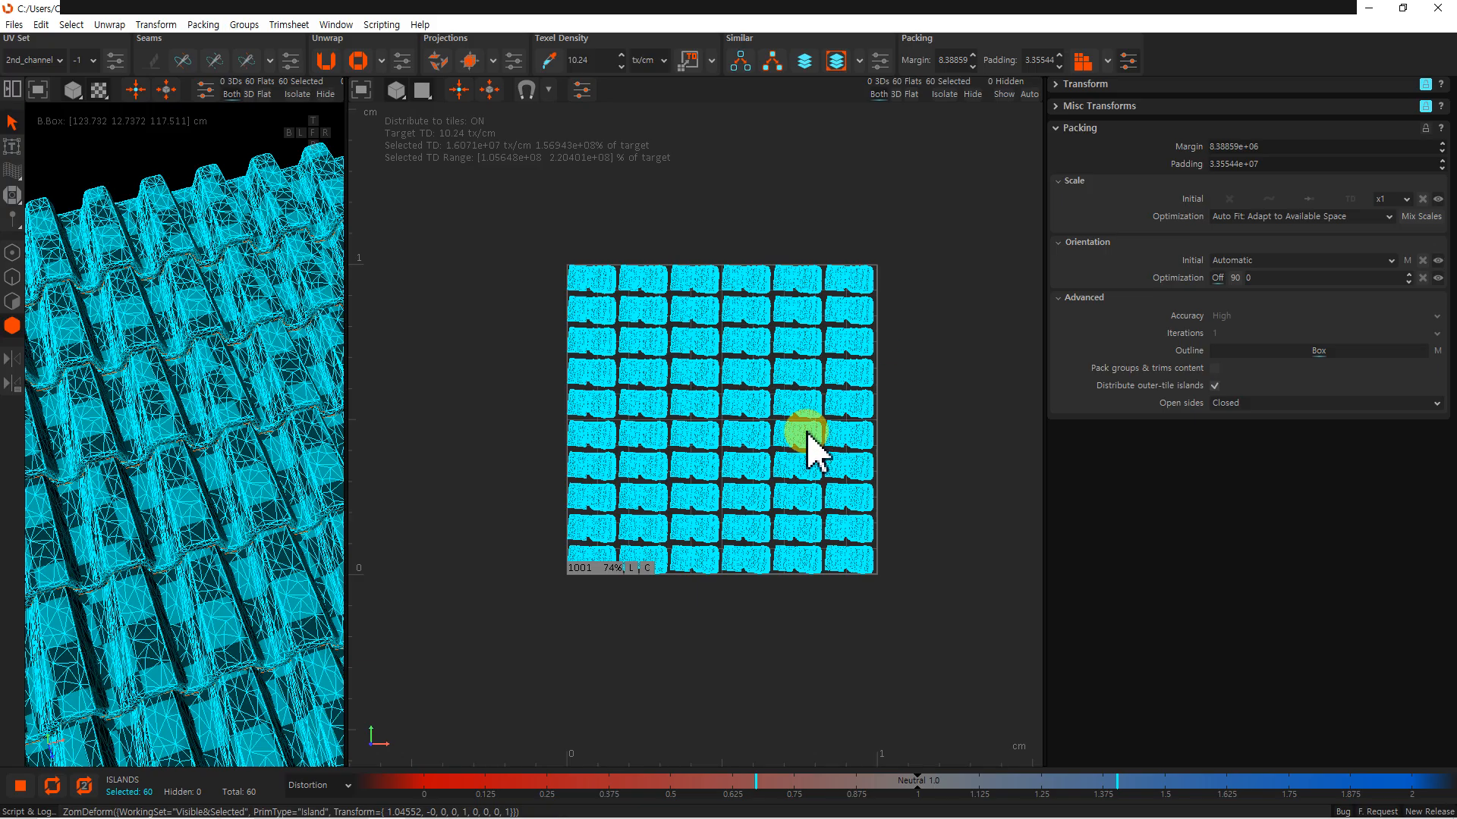
{"action": "left_click_drag", "start_coordinate": [346, 498], "coordinate": [497, 507]}
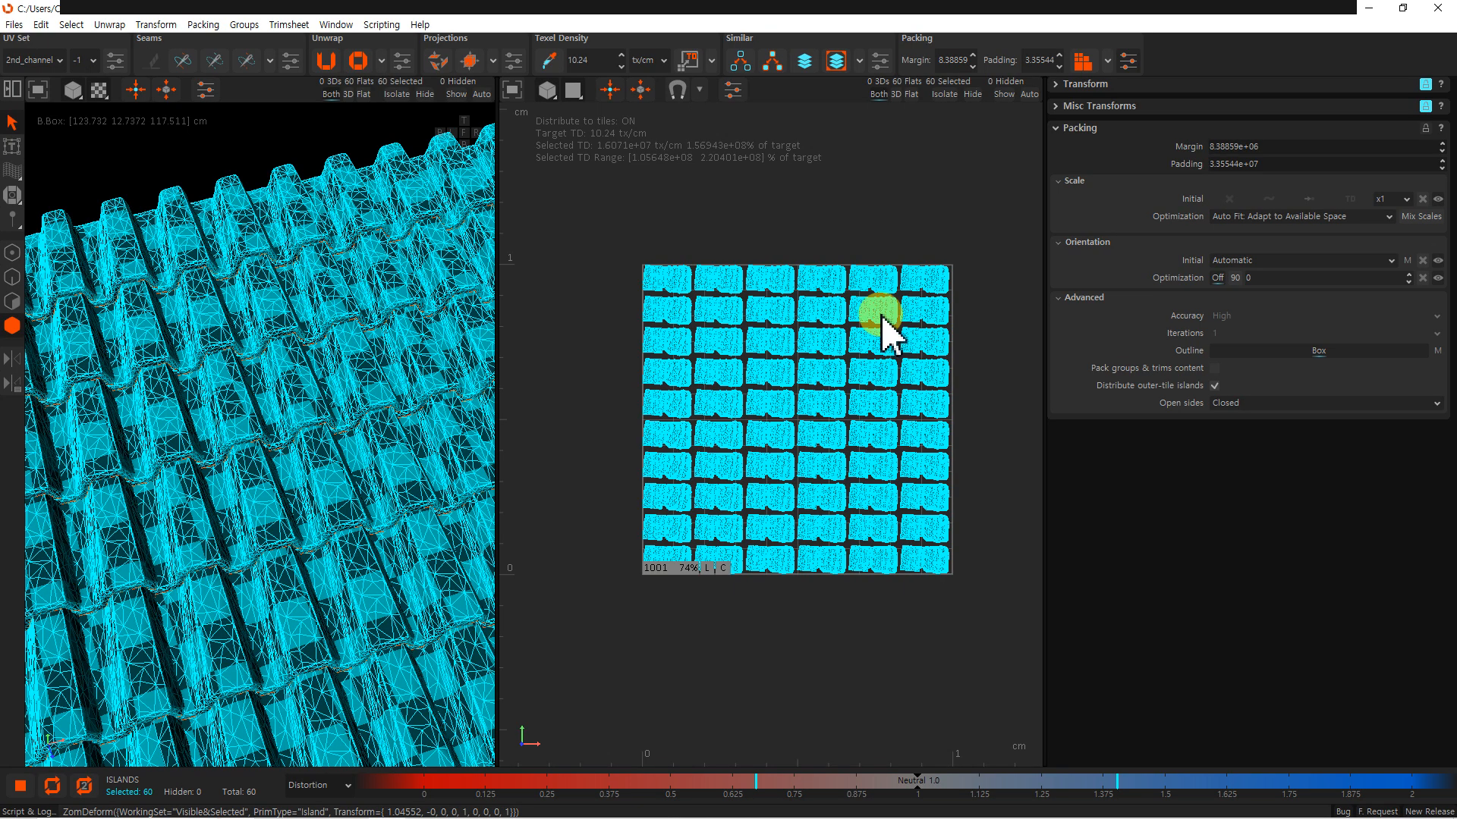
{"action": "middle_click_drag", "start_coordinate": [832, 455], "coordinate": [798, 473]}
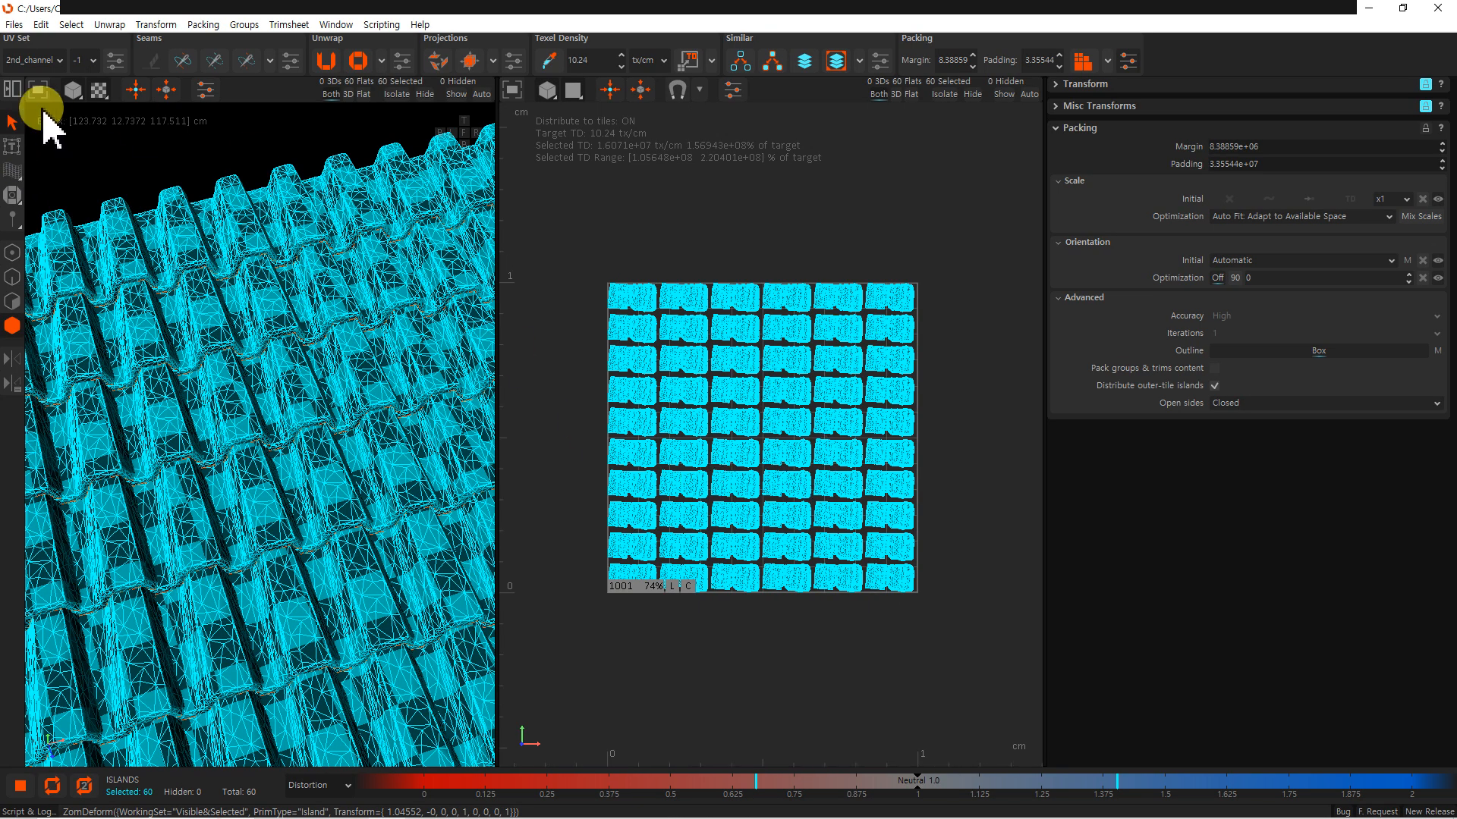
{"action": "left_click", "coordinate": [13, 24]}
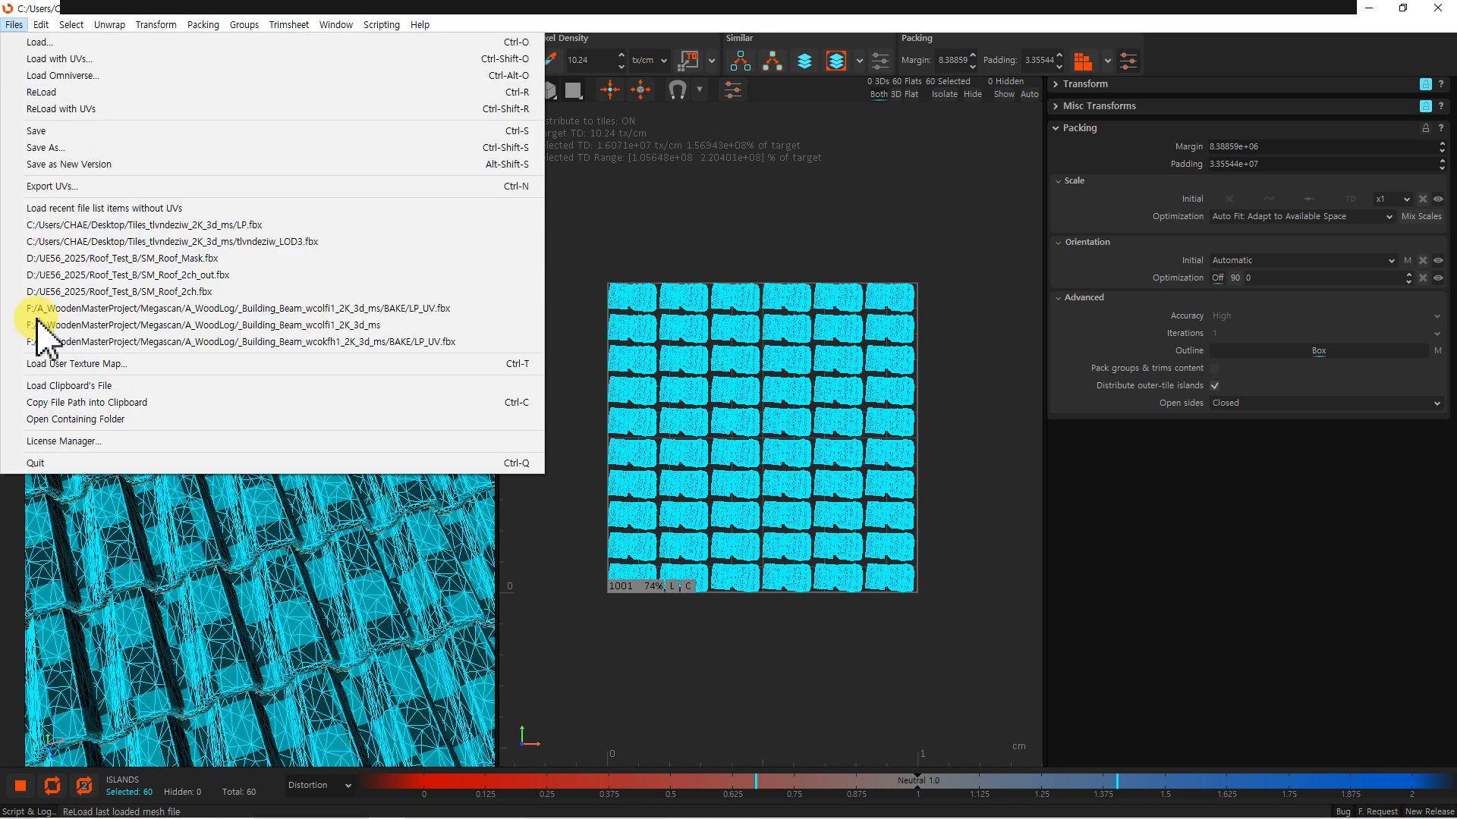
{"action": "left_click", "coordinate": [113, 148]}
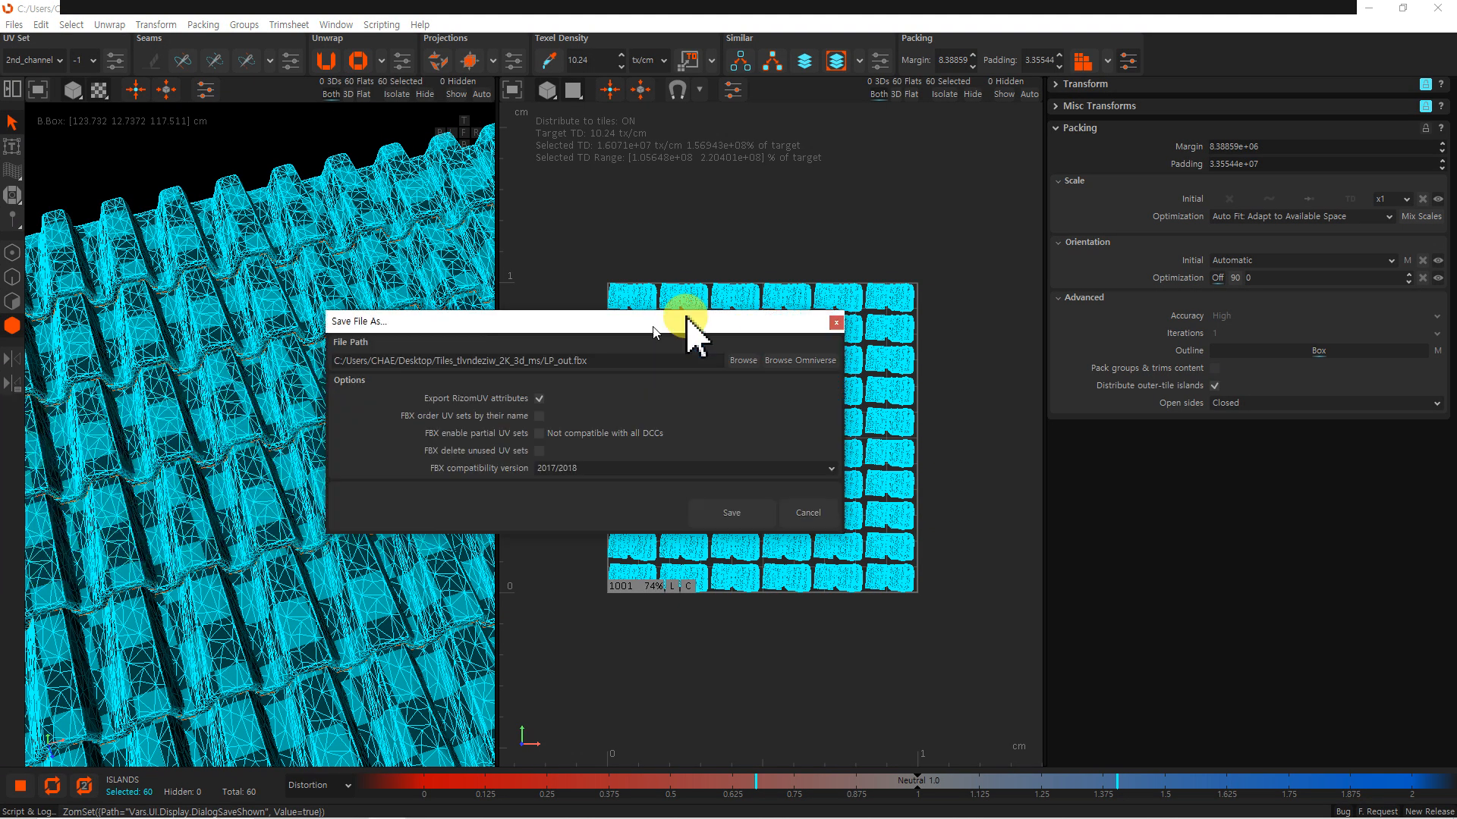
{"action": "left_click", "coordinate": [840, 337]}
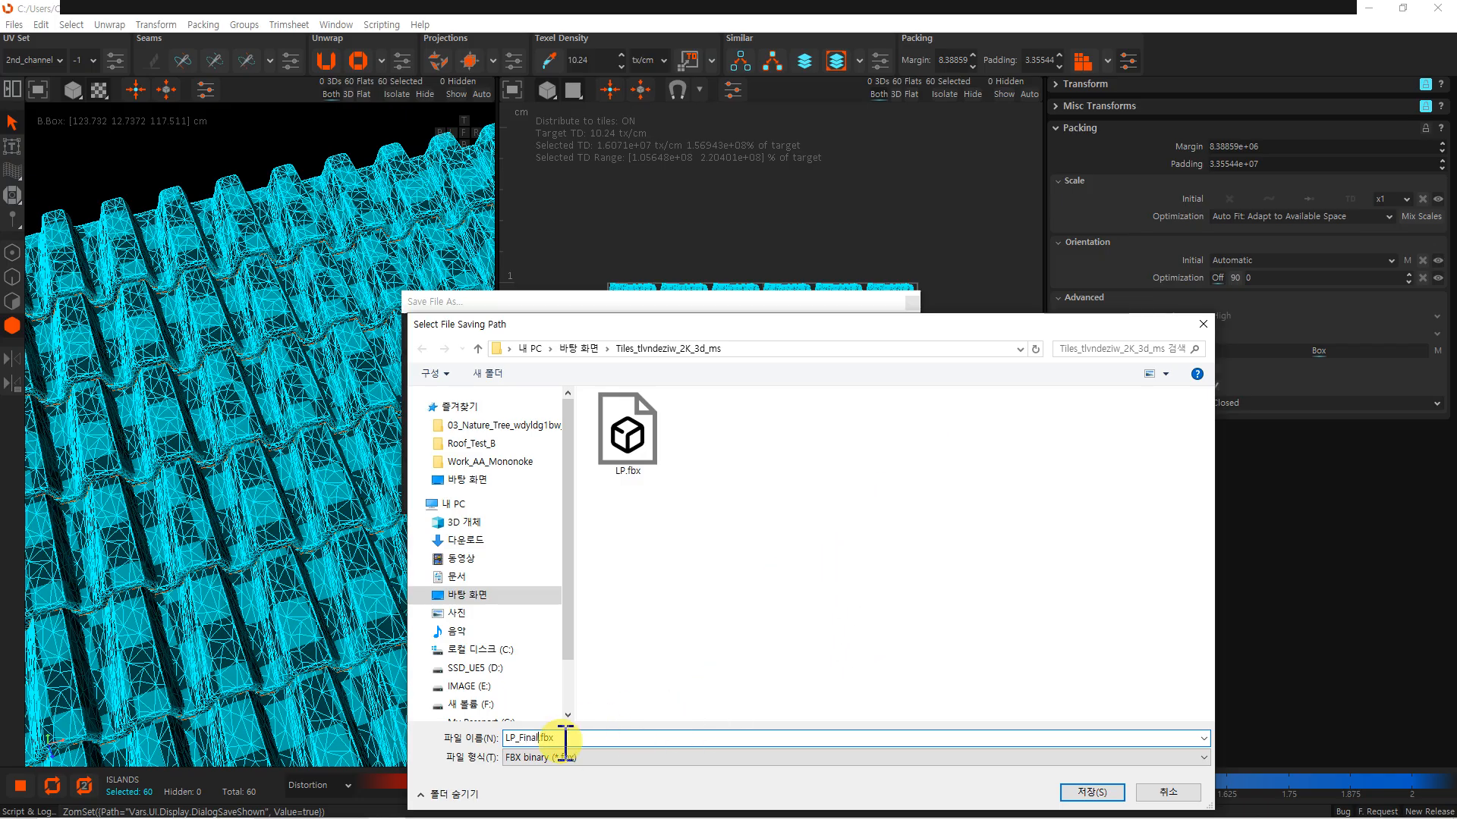
{"action": "left_click", "coordinate": [1090, 792]}
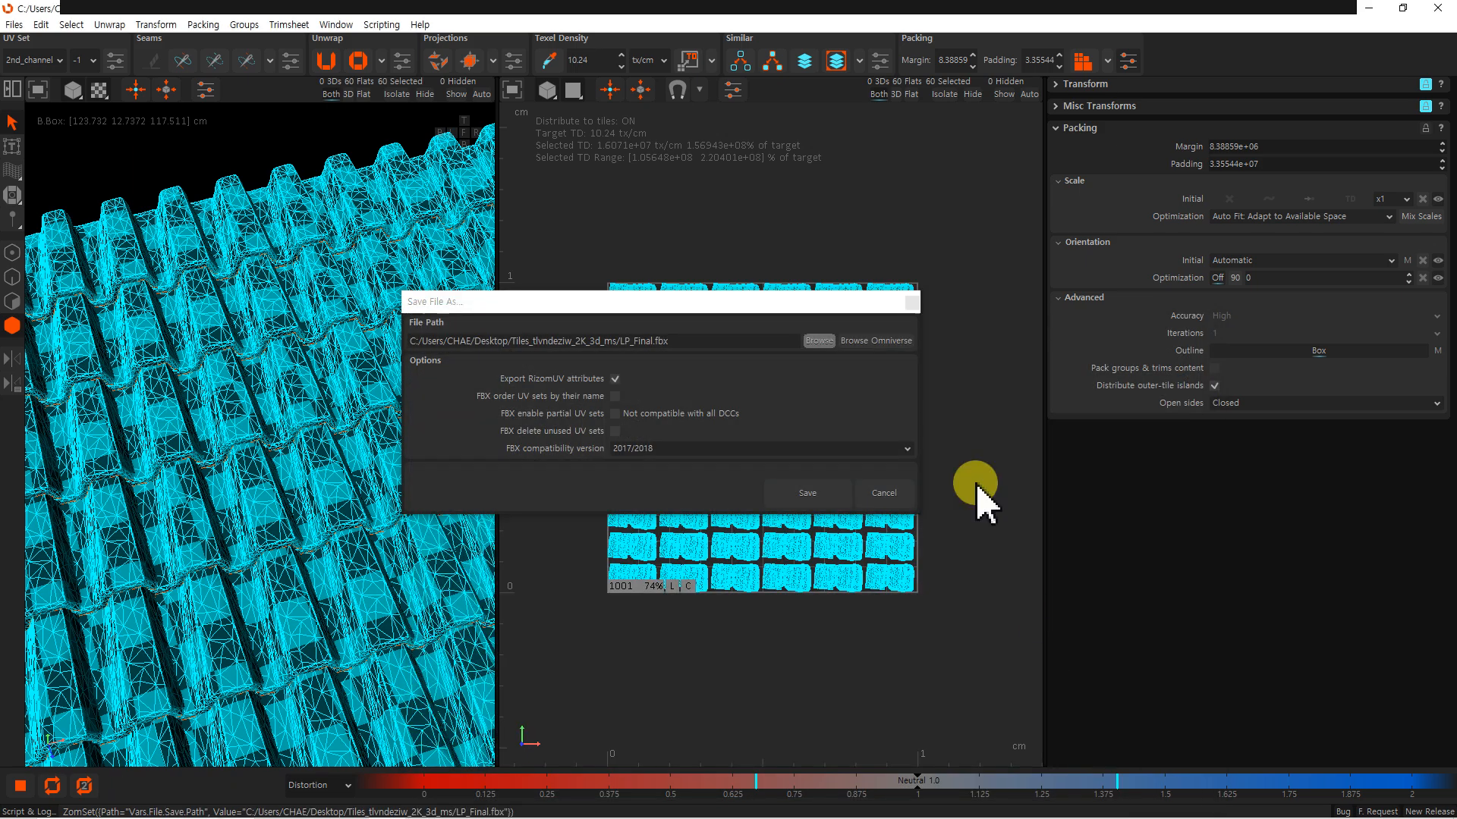
{"action": "left_click", "coordinate": [808, 495]}
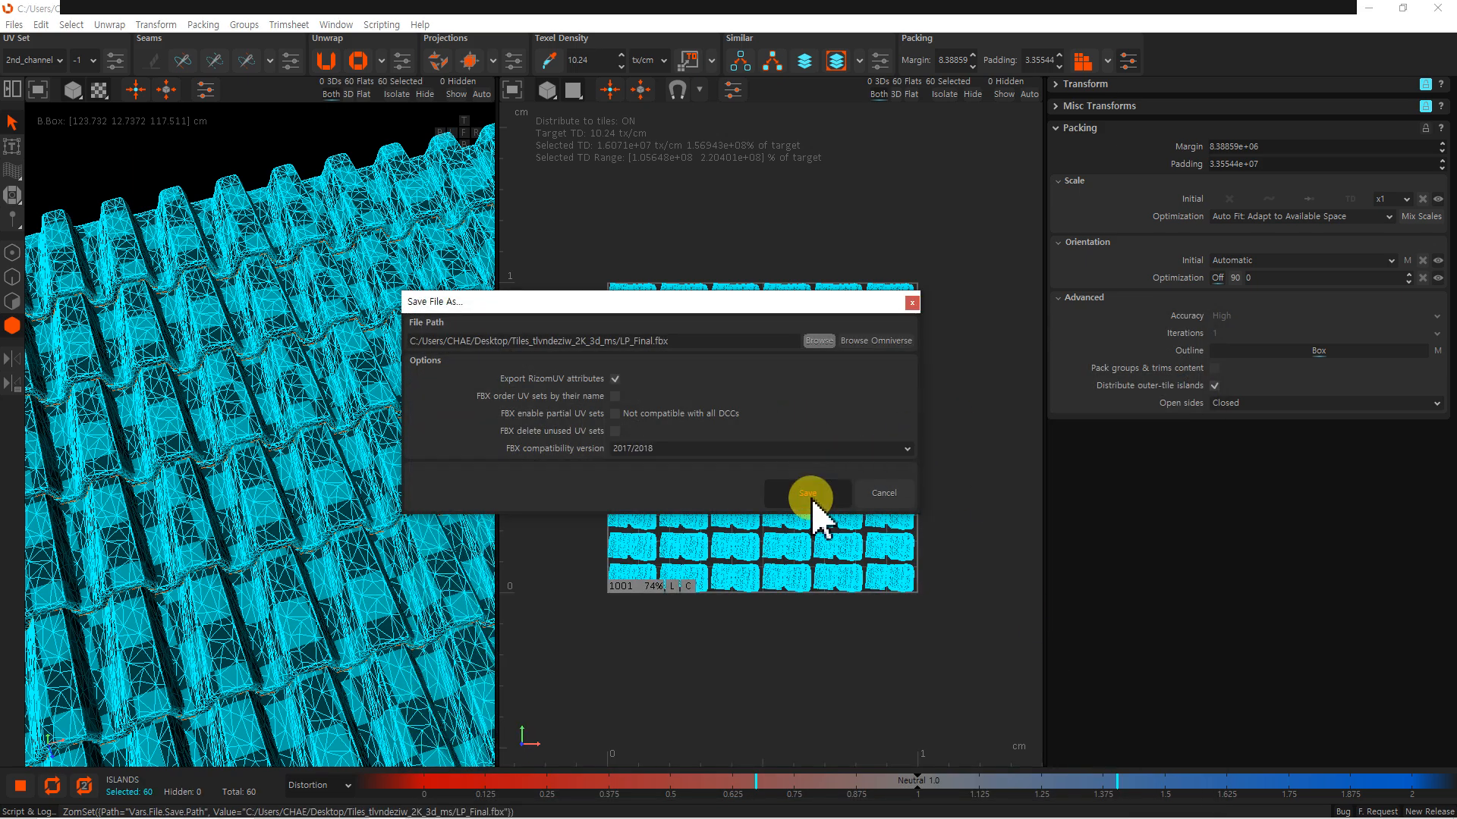
- Examine the whole roof mesh and reselect all the packed tile islands in the UV layout
{"action": "scroll", "coordinate": [380, 494], "scroll_direction": "down", "scroll_amount": 5}
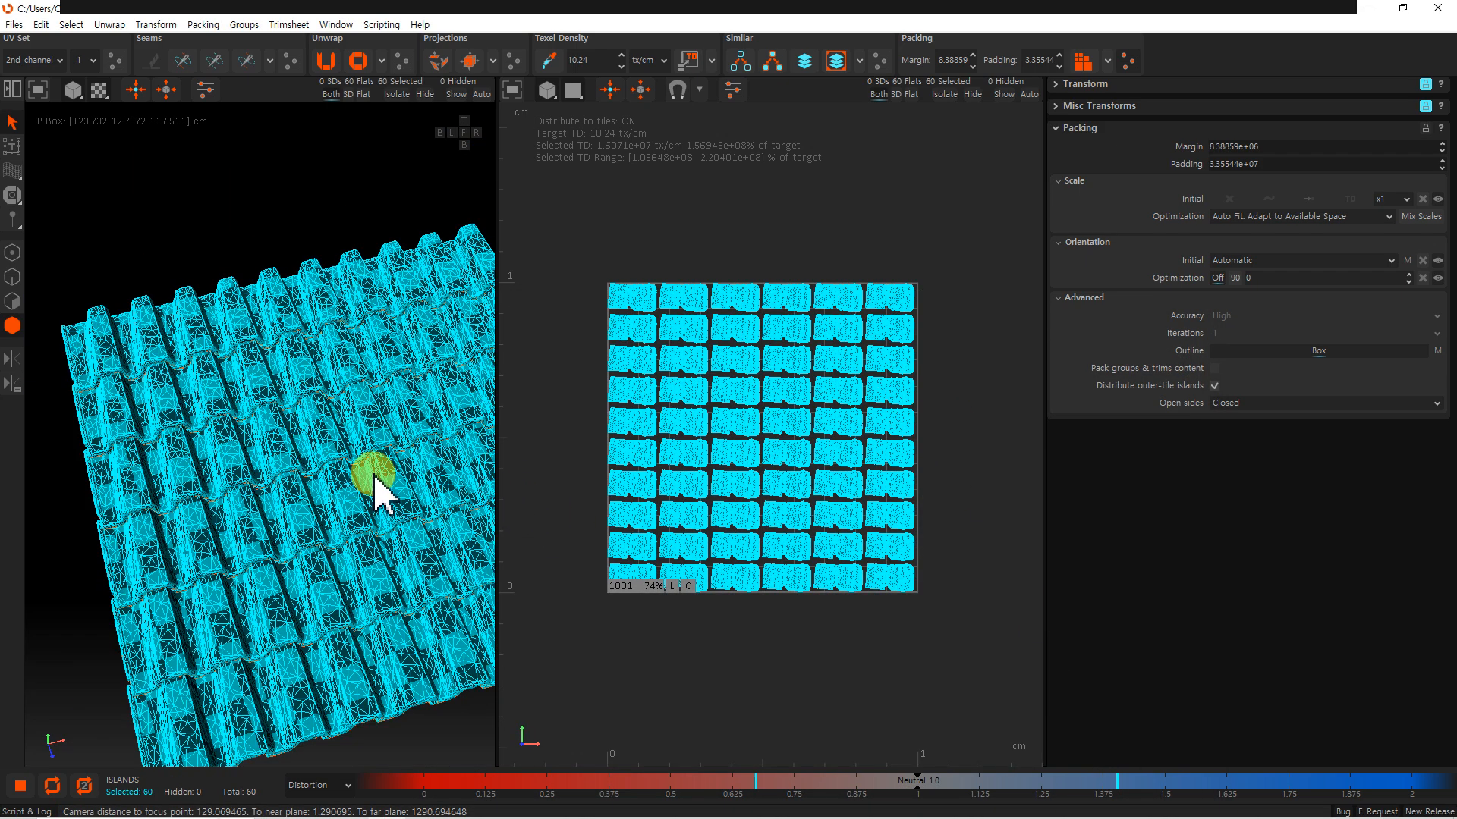
{"action": "left_click", "coordinate": [399, 302]}
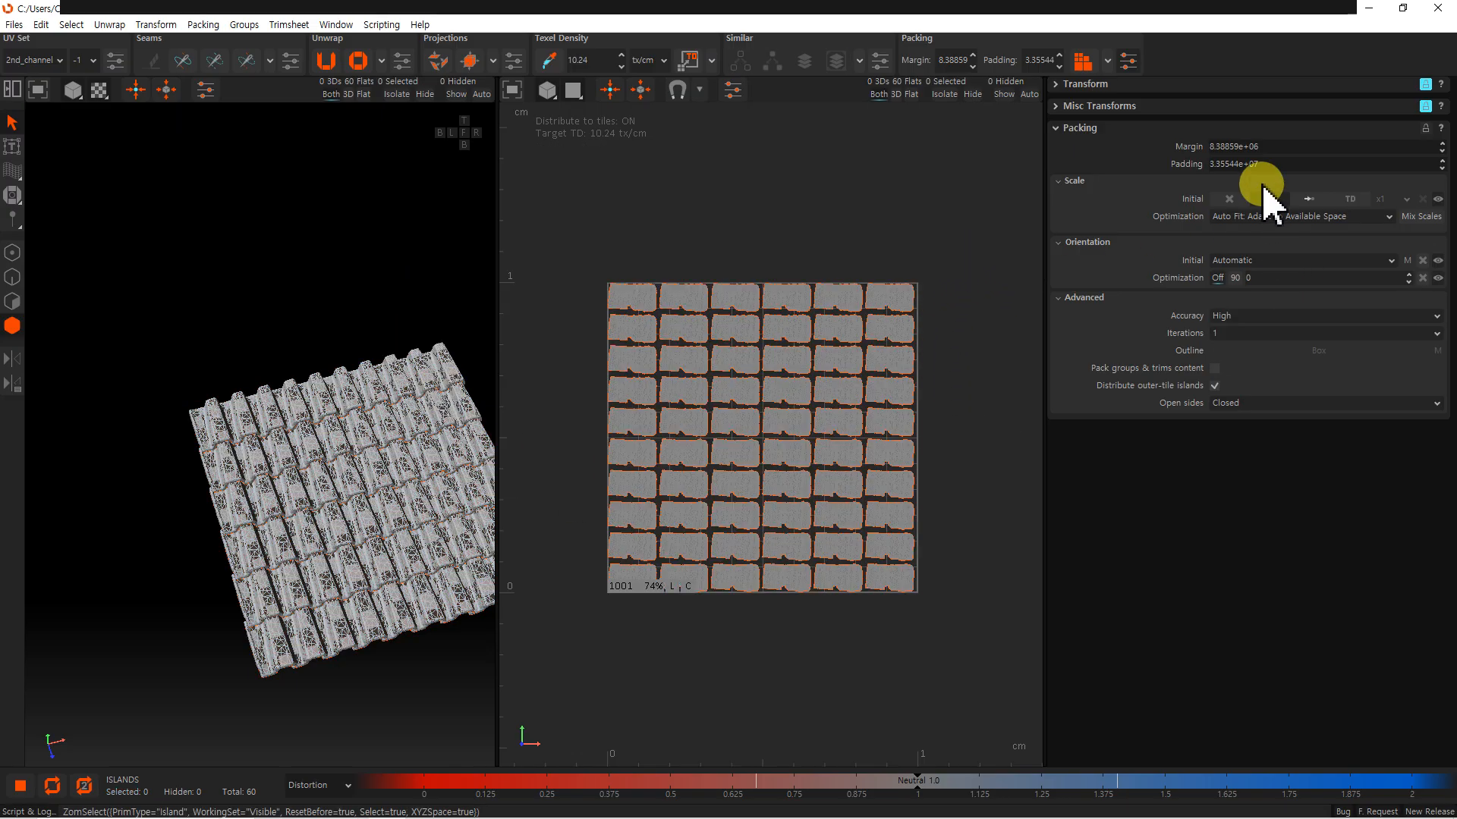
{"action": "left_click_drag", "start_coordinate": [967, 262], "coordinate": [581, 634]}
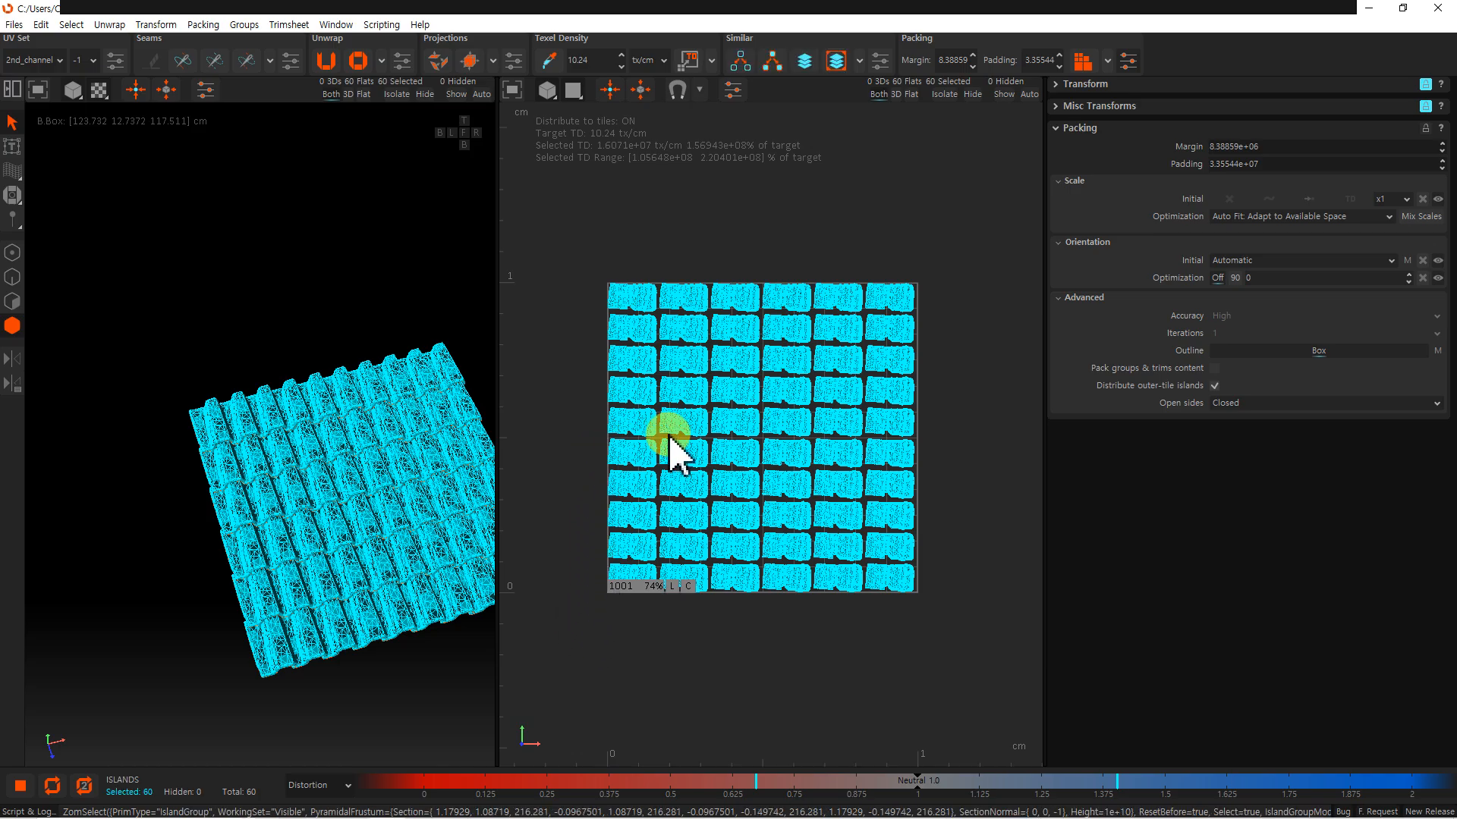
{"action": "scroll", "coordinate": [740, 470], "scroll_direction": "up", "scroll_amount": 2}
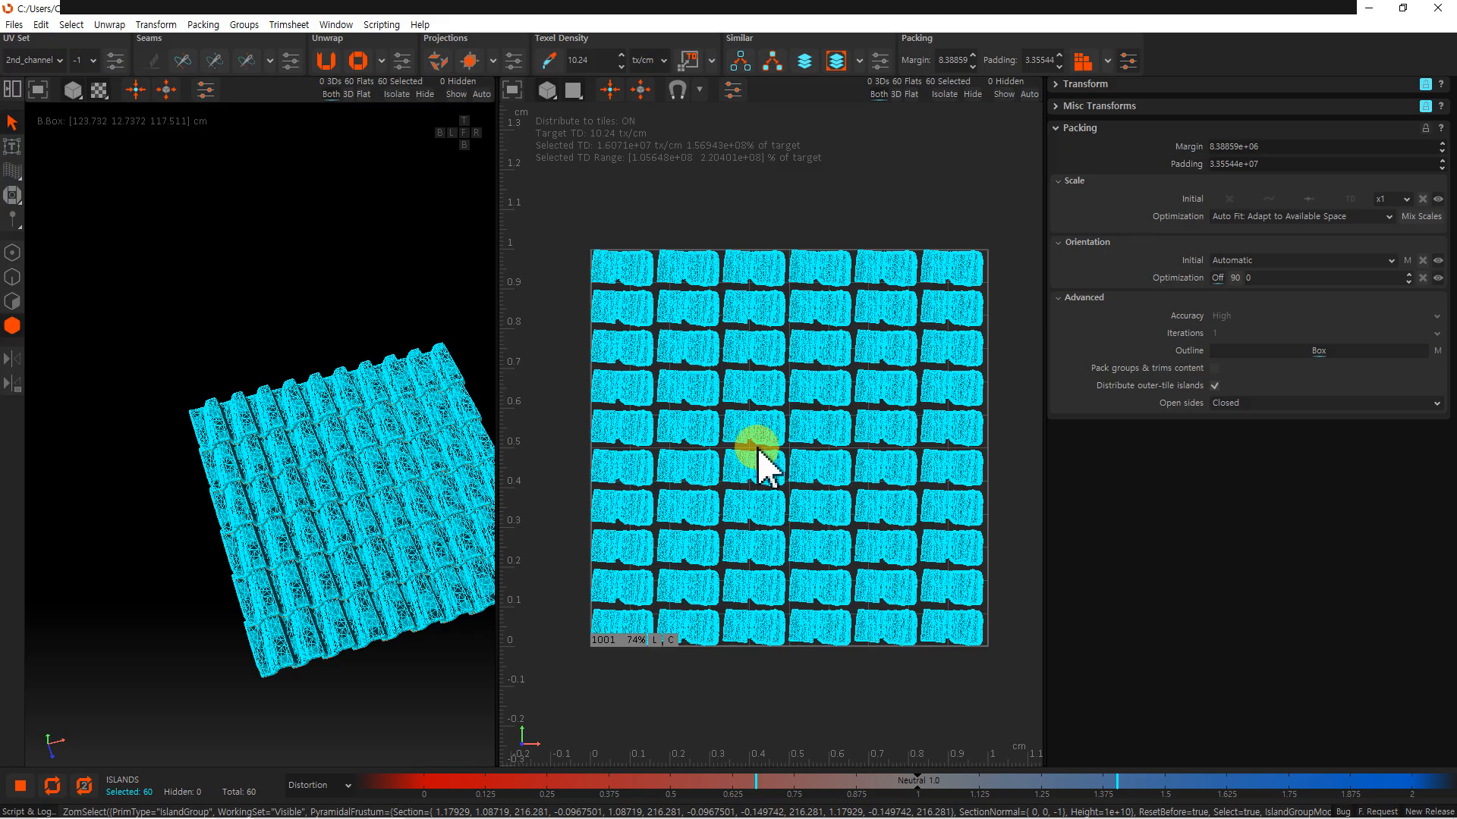
{"action": "middle_click_drag", "start_coordinate": [943, 507], "coordinate": [931, 494]}
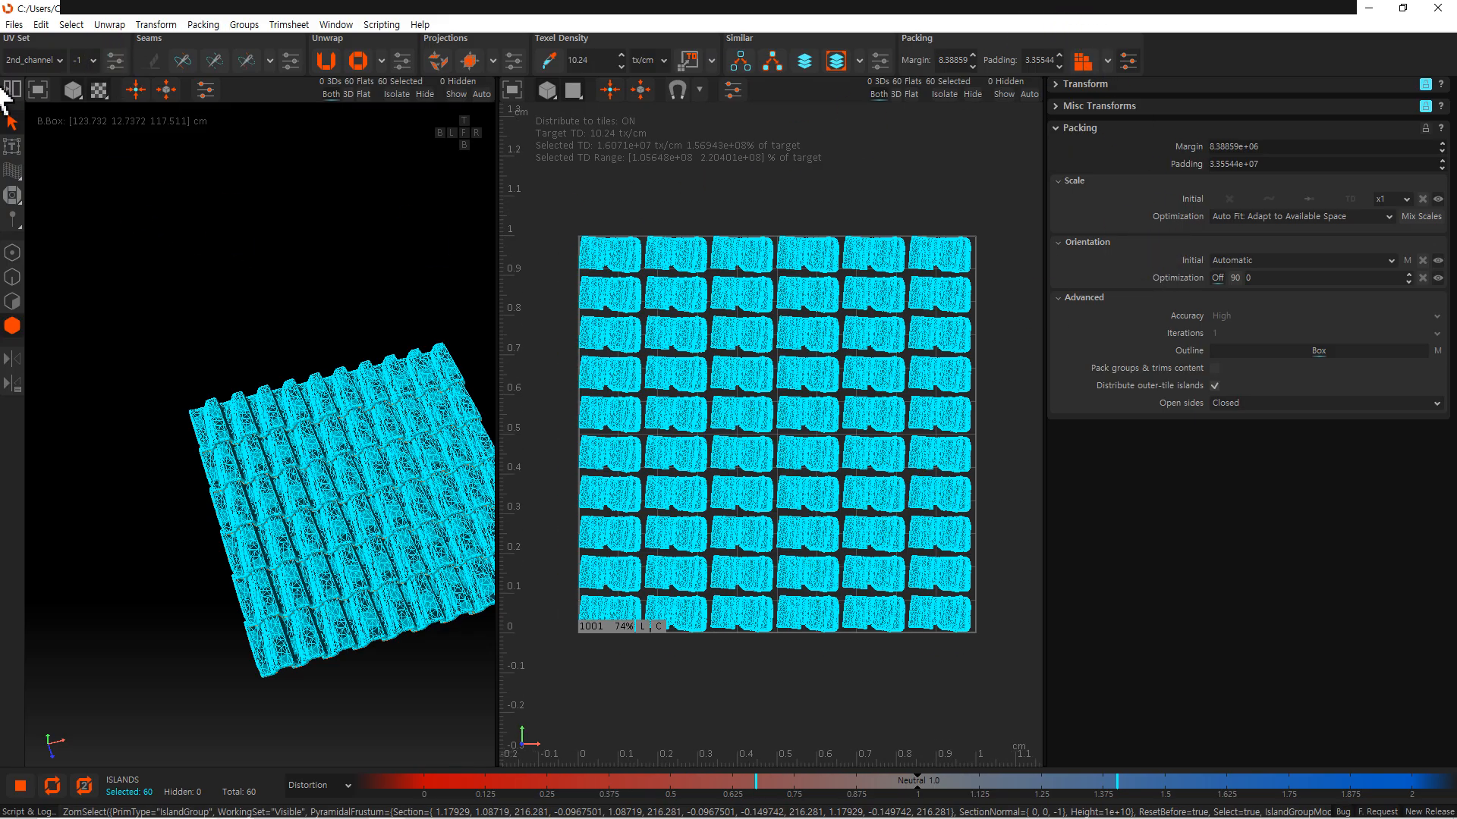
{"action": "left_click", "coordinate": [29, 121]}
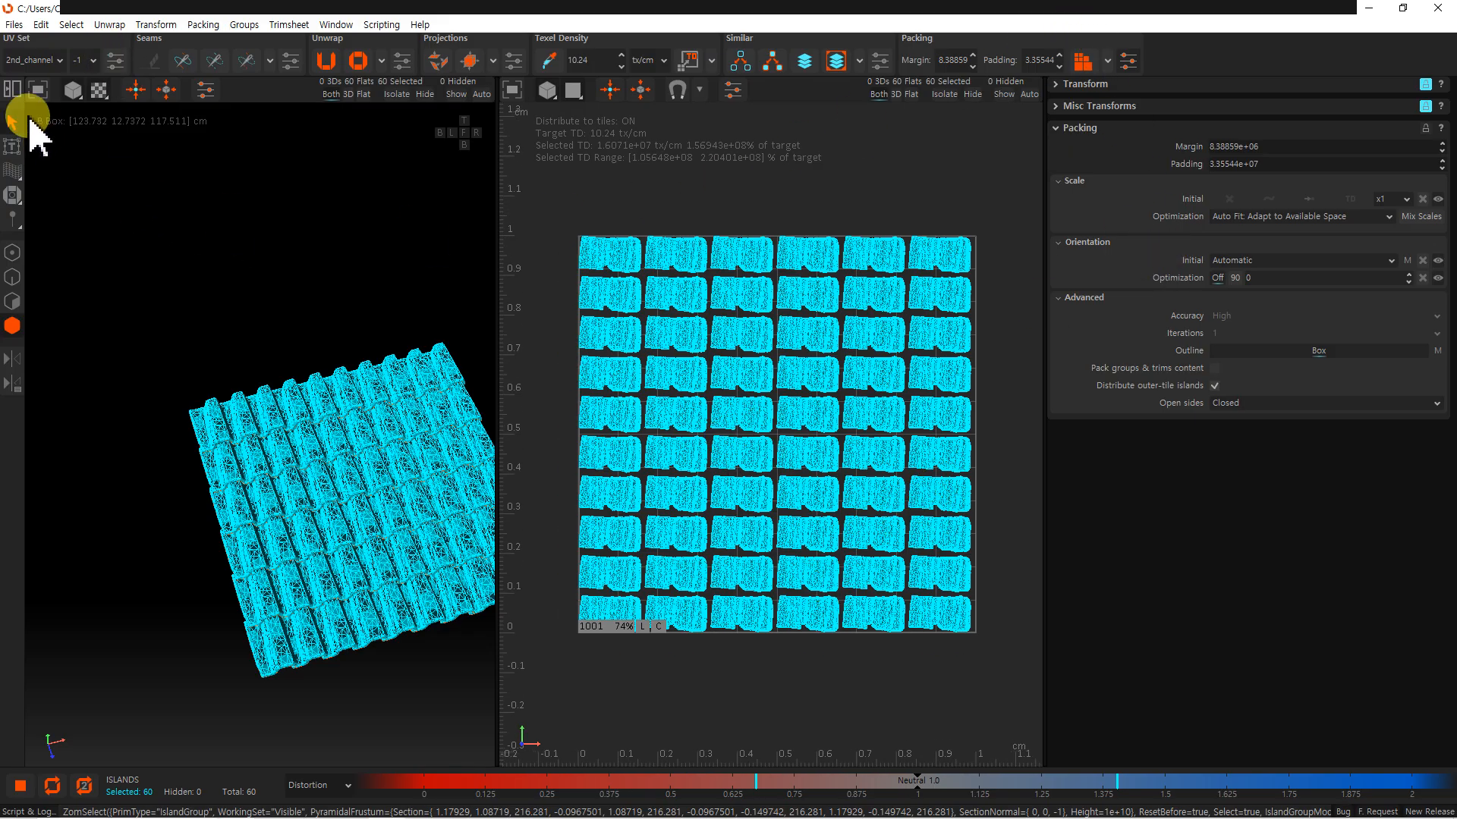
- Make the uv set current and copy the 2nd_channel layout into it
{"action": "left_click", "coordinate": [114, 61]}
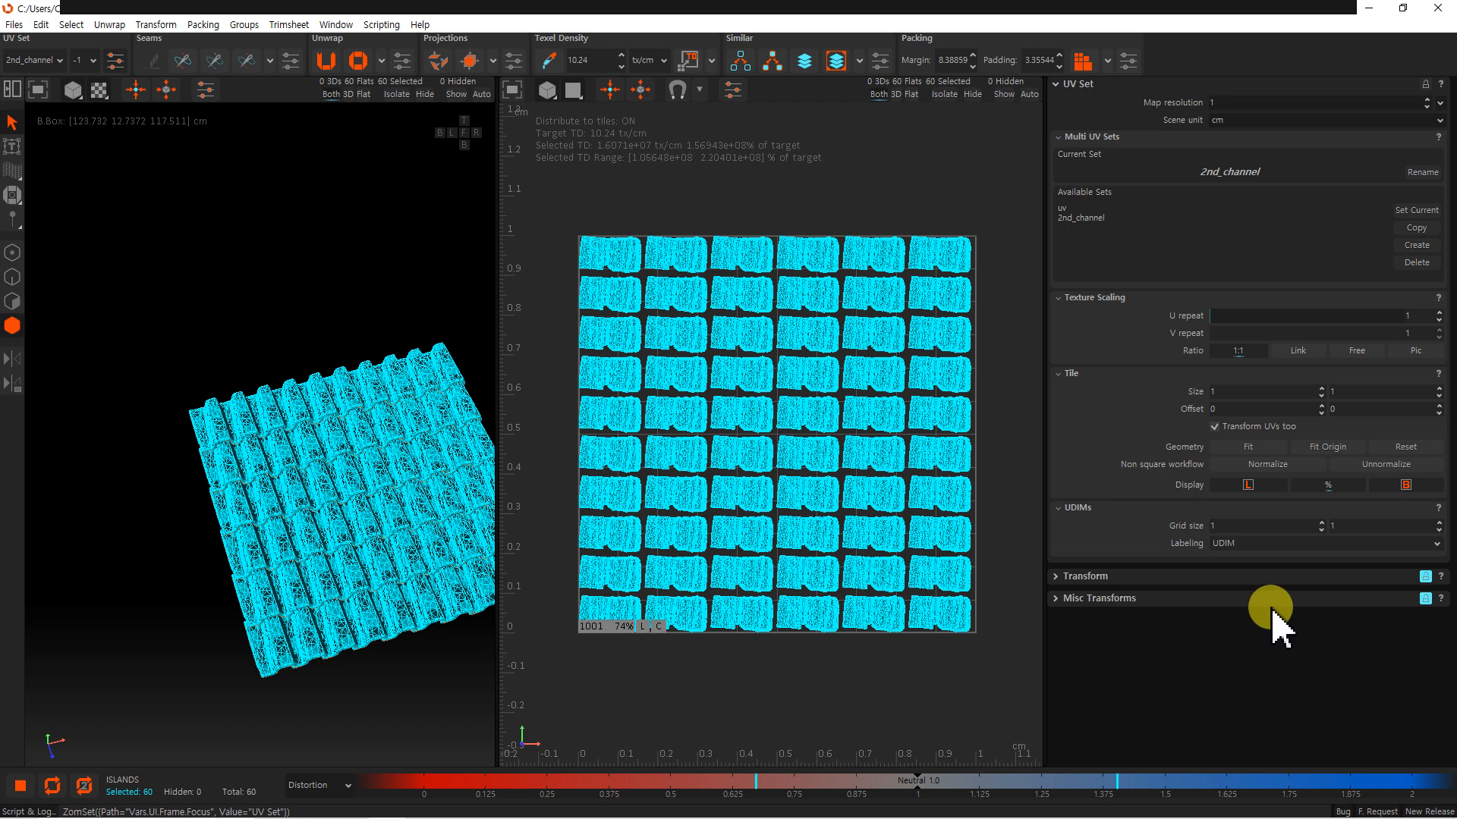
{"action": "double_click", "coordinate": [1082, 218]}
{"action": "left_click", "coordinate": [840, 348]}
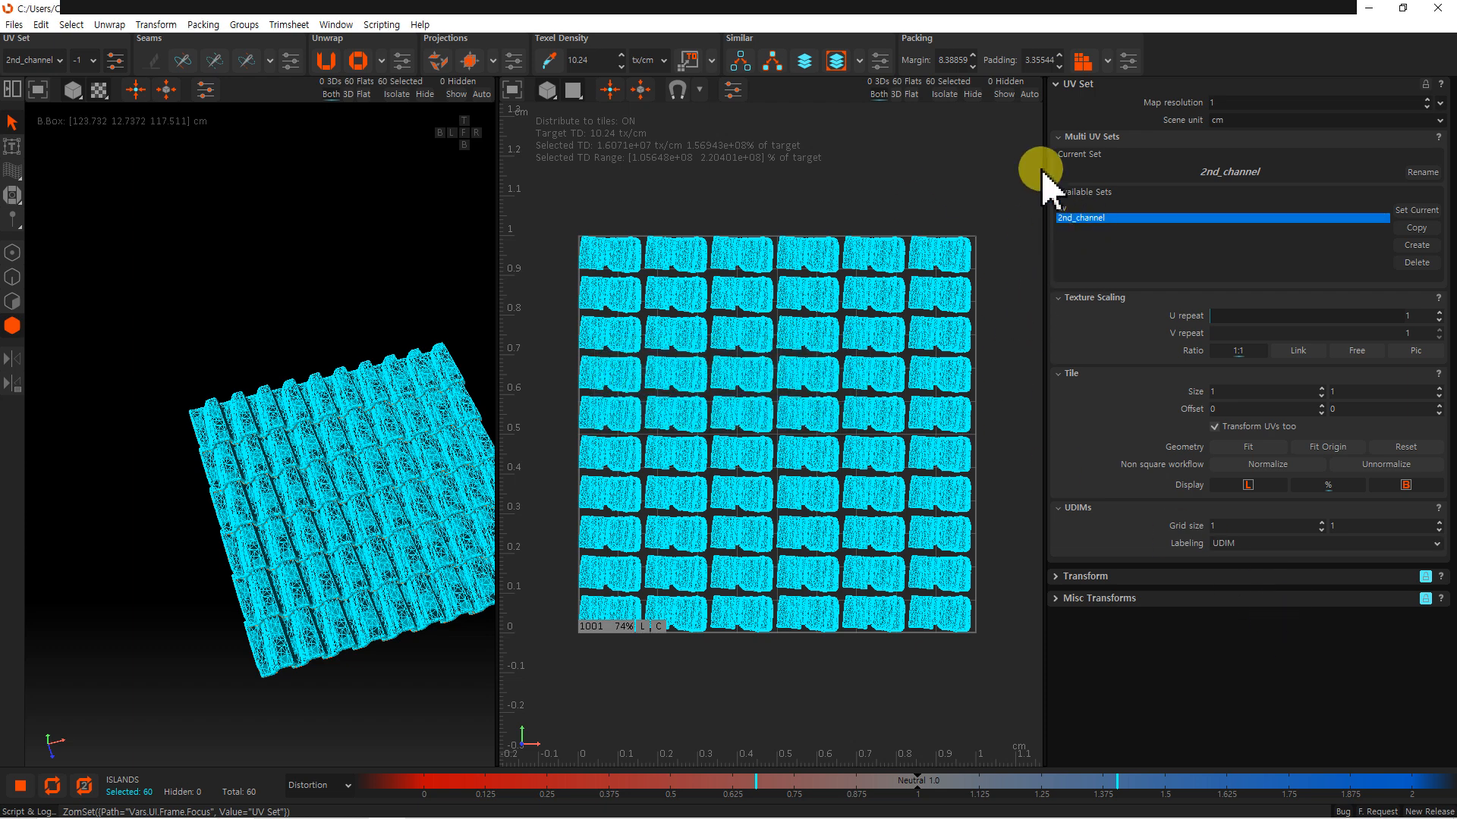
{"action": "double_click", "coordinate": [1064, 210]}
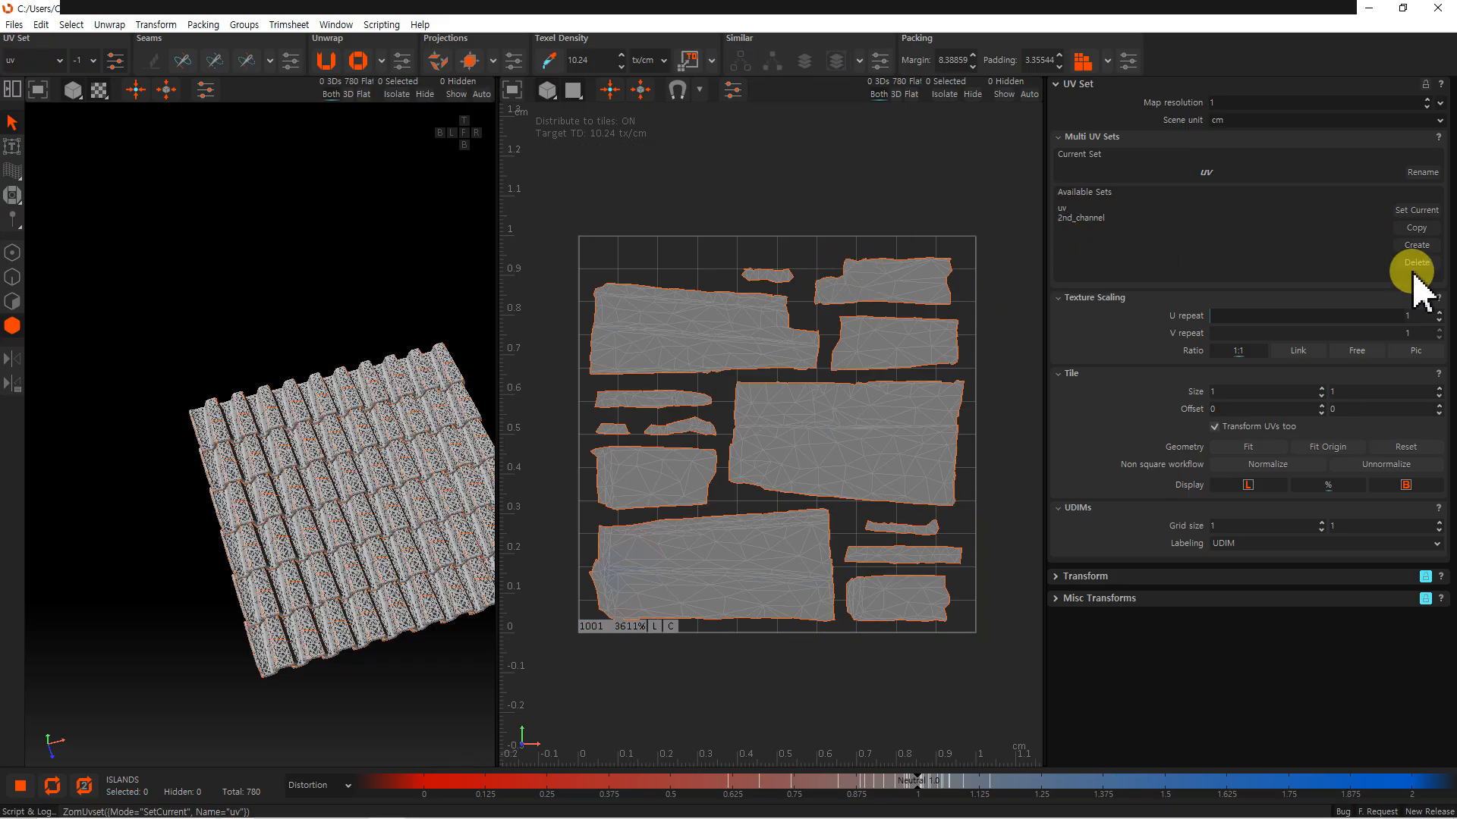
{"action": "left_click", "coordinate": [1100, 219]}
{"action": "left_click", "coordinate": [1416, 227]}
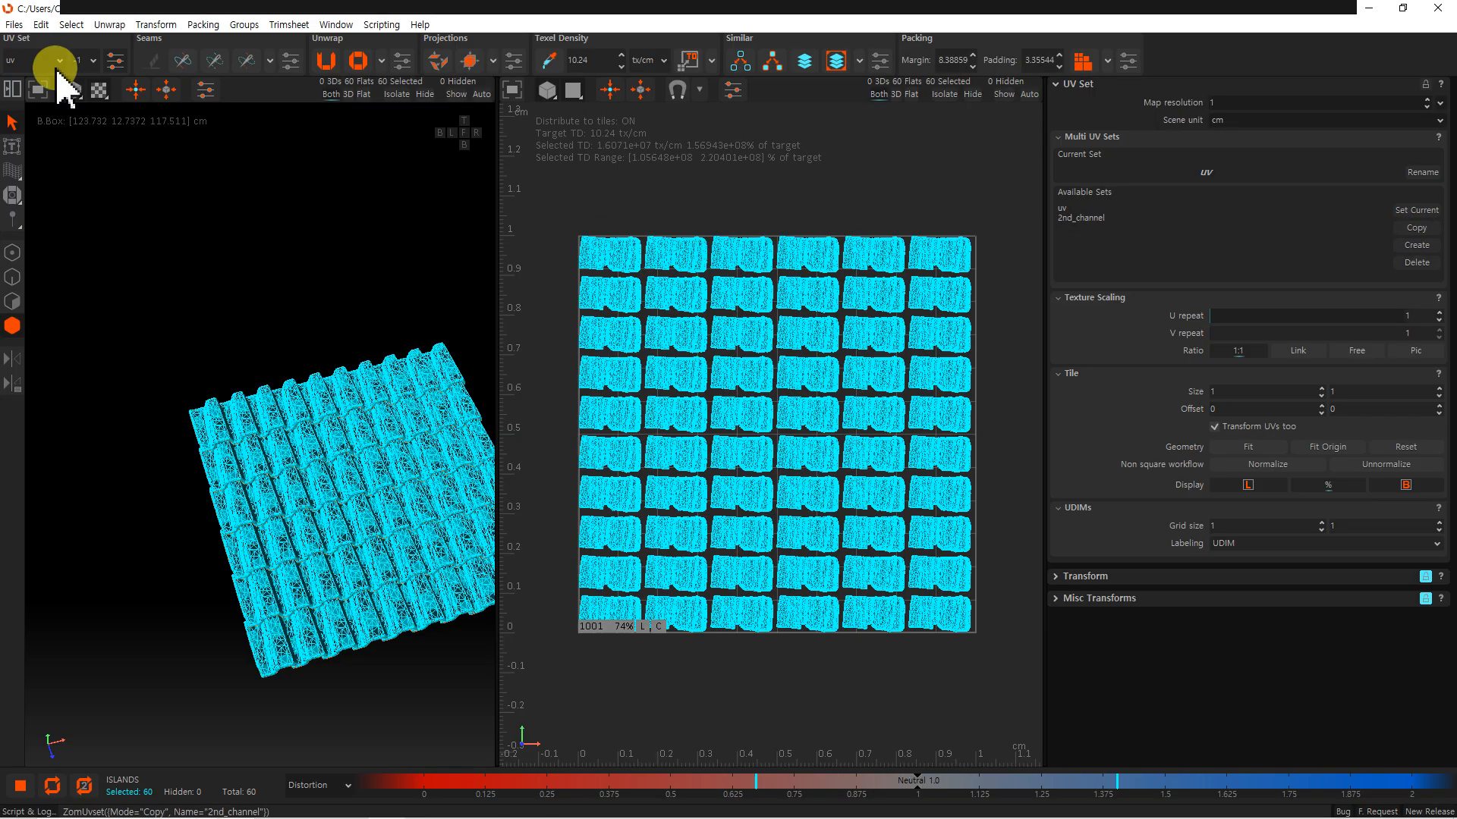
- Save the mesh with the copied UV layout as LP_SPP.fbx in the same folder, leaving LP_Final.fbx untouched
{"action": "left_click", "coordinate": [14, 24]}
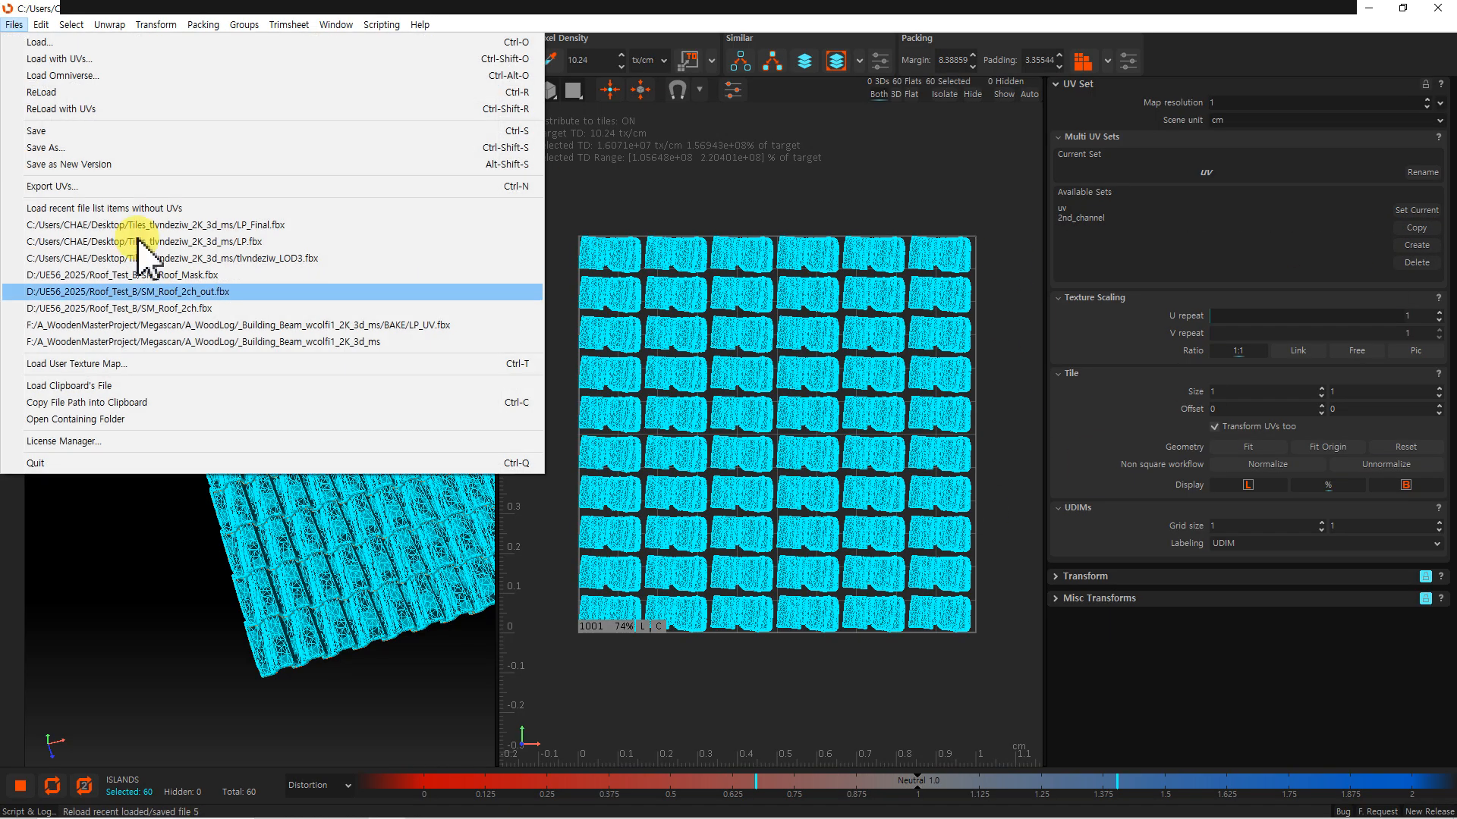
{"action": "left_click", "coordinate": [117, 147]}
{"action": "left_click", "coordinate": [819, 340]}
{"action": "left_click", "coordinate": [718, 447]}
{"action": "left_click", "coordinate": [604, 743]}
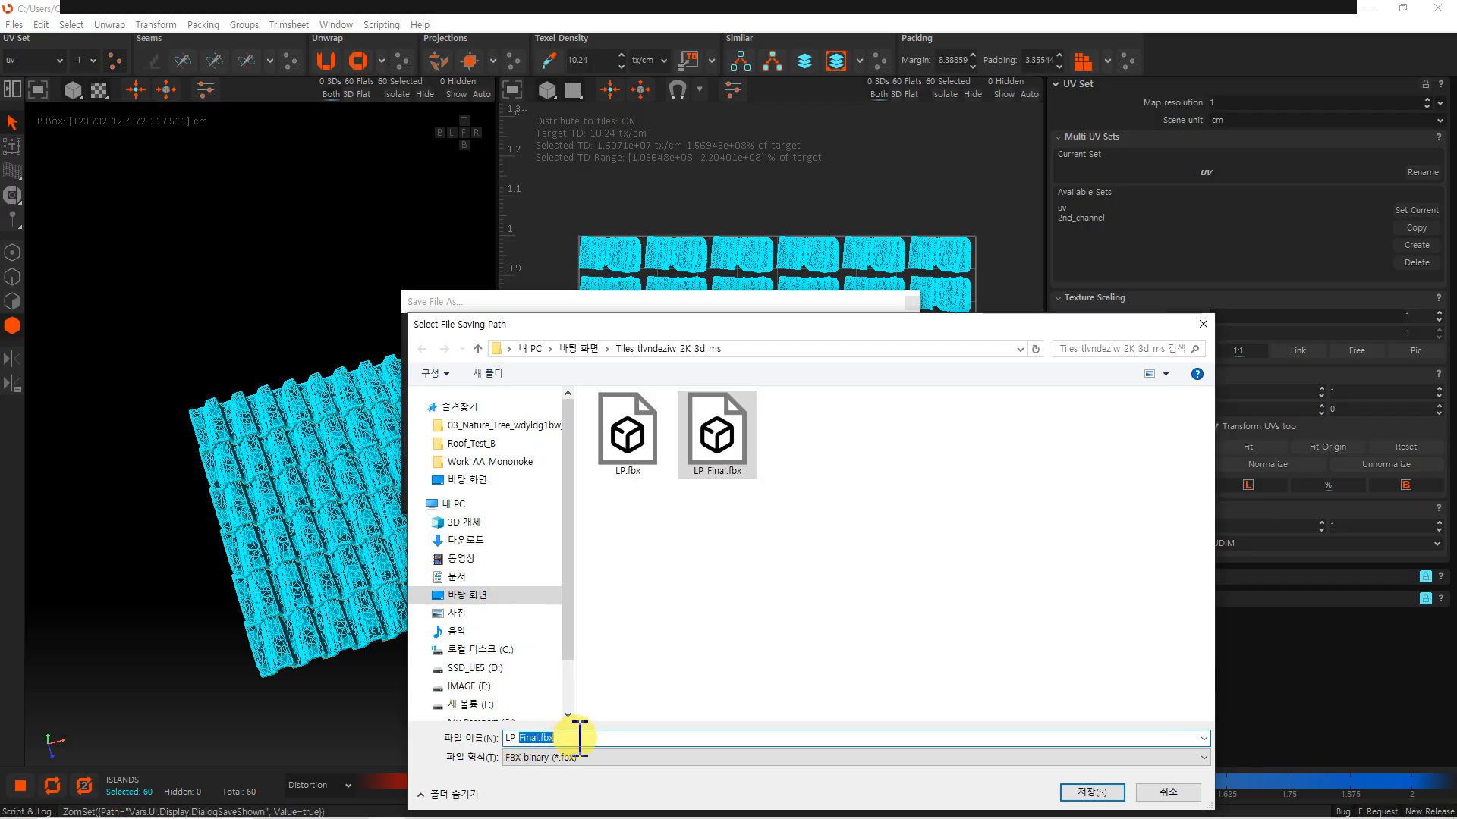
{"action": "type", "text": "_SPP"}
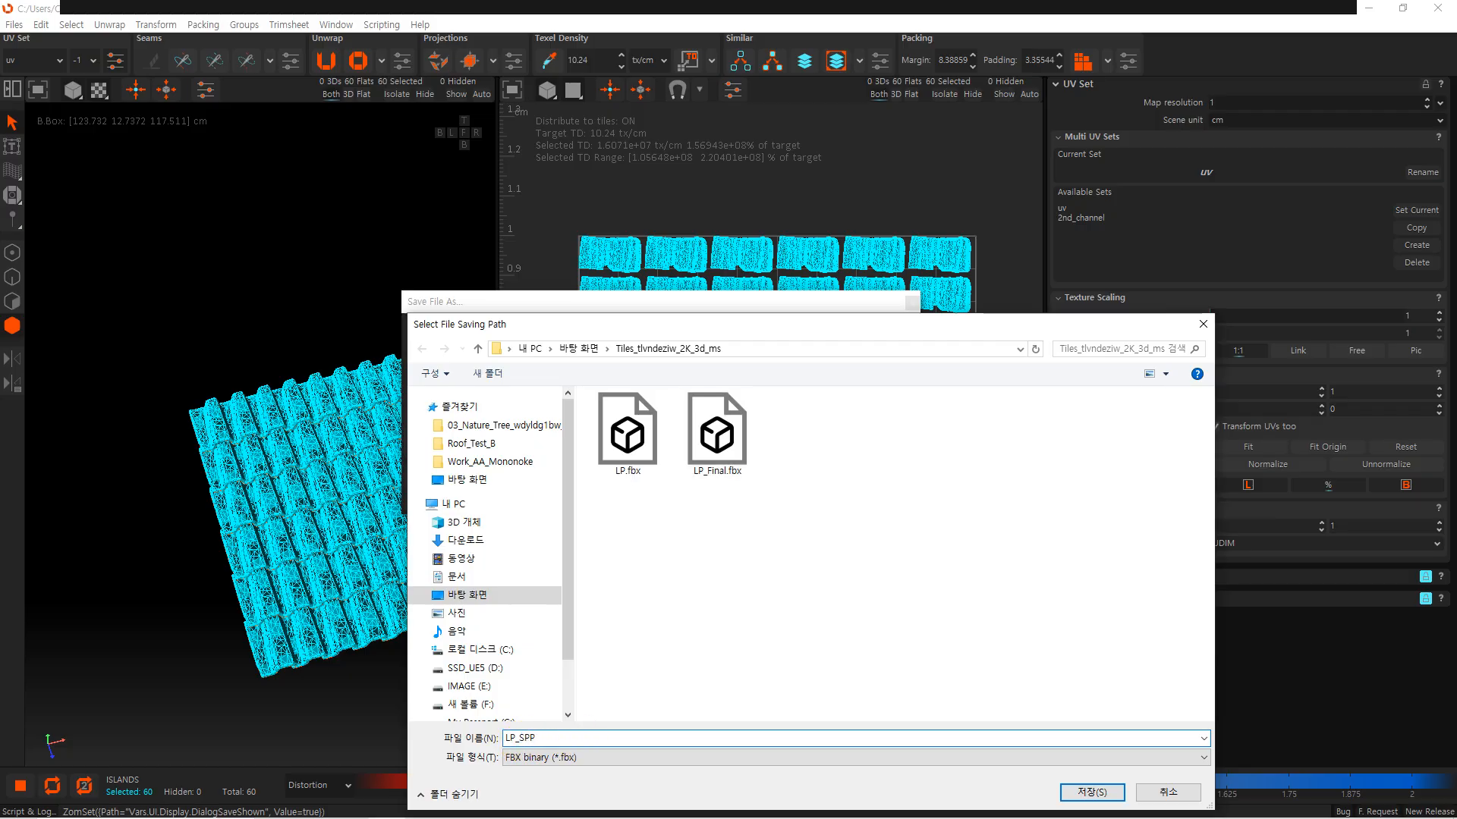
{"action": "left_click_drag", "start_coordinate": [852, 325], "coordinate": [743, 148]}
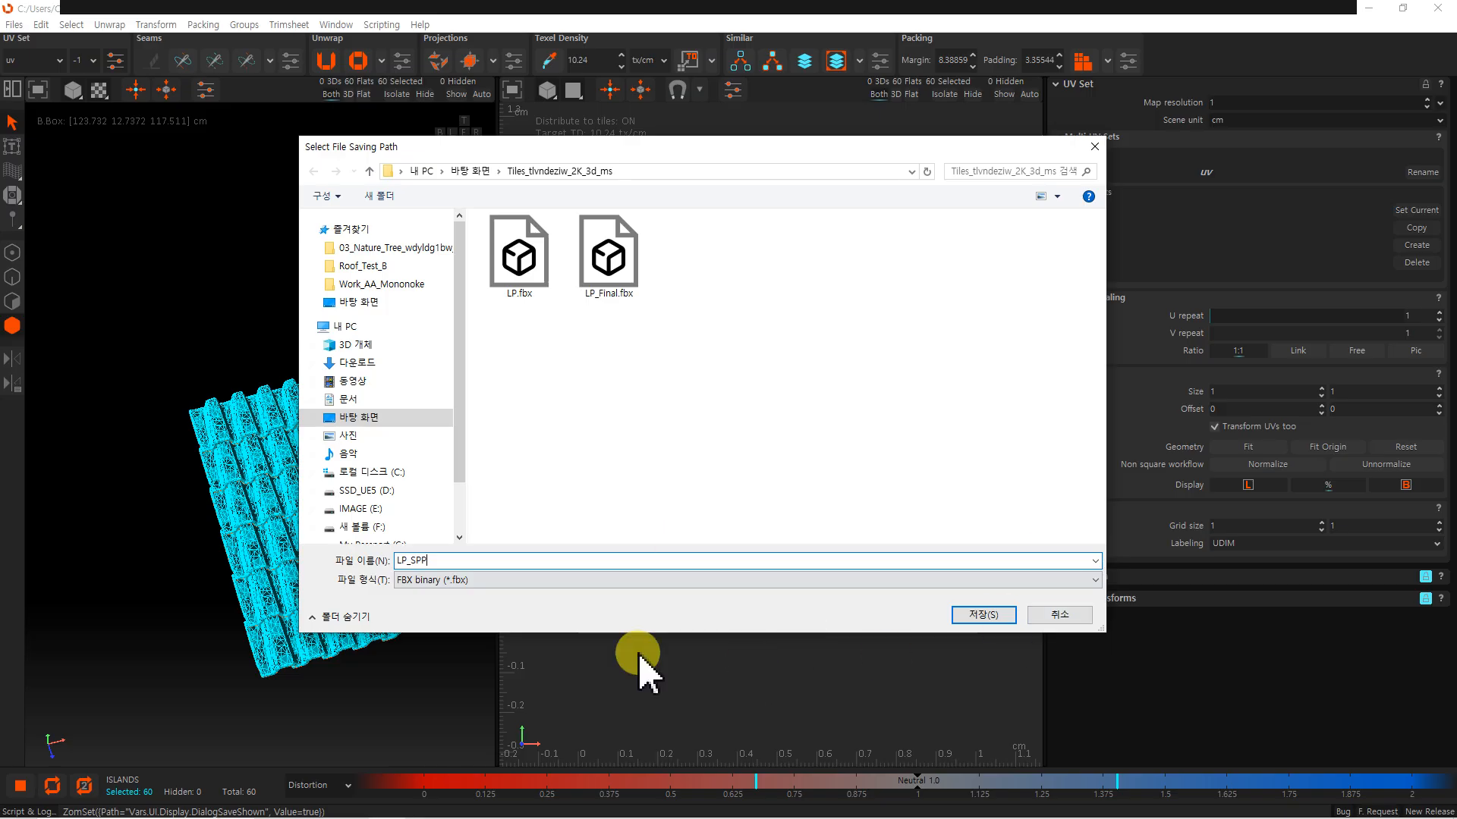
{"action": "left_click", "coordinate": [977, 616]}
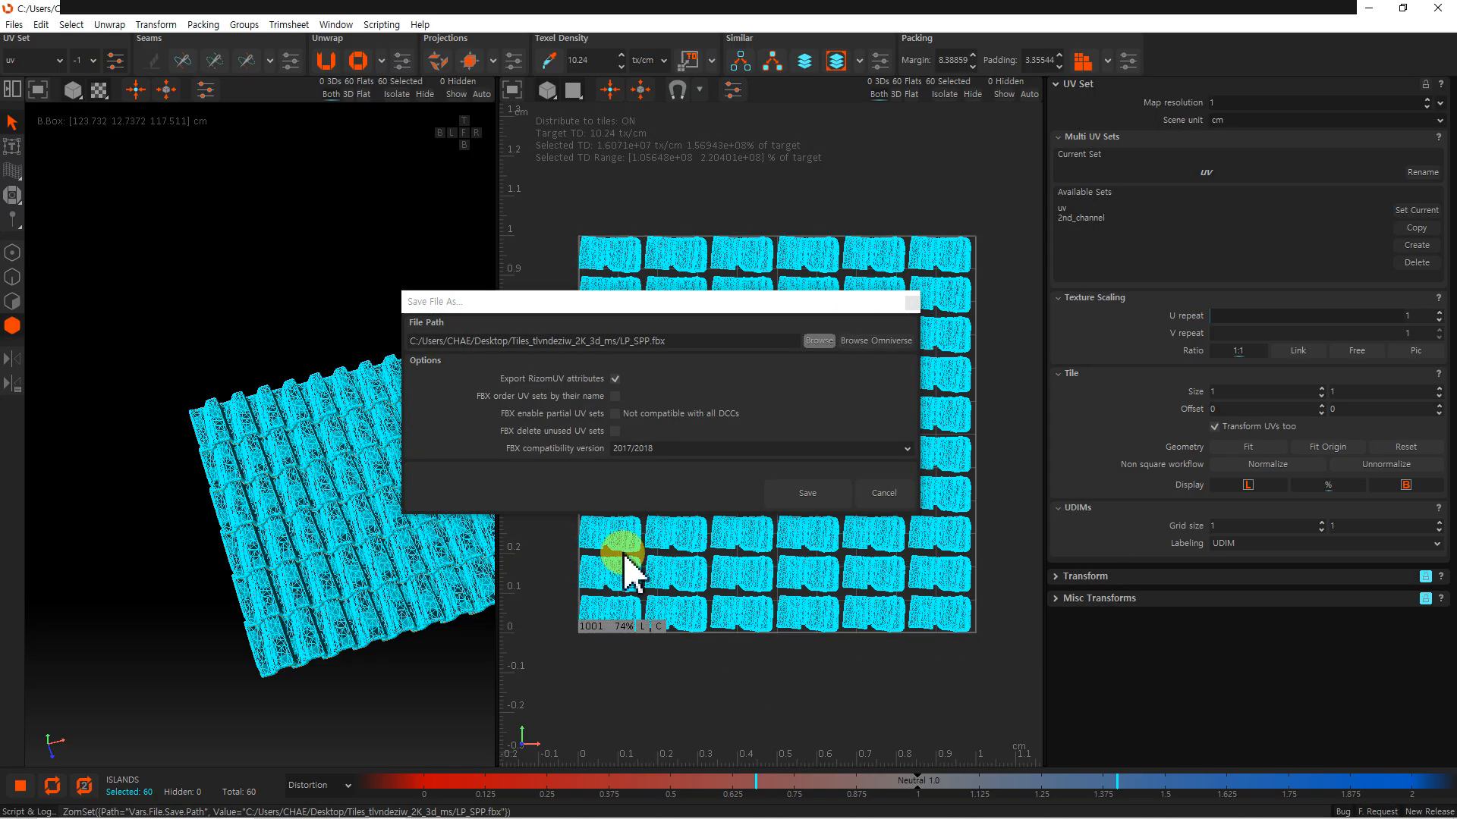
{"action": "left_click", "coordinate": [811, 493]}
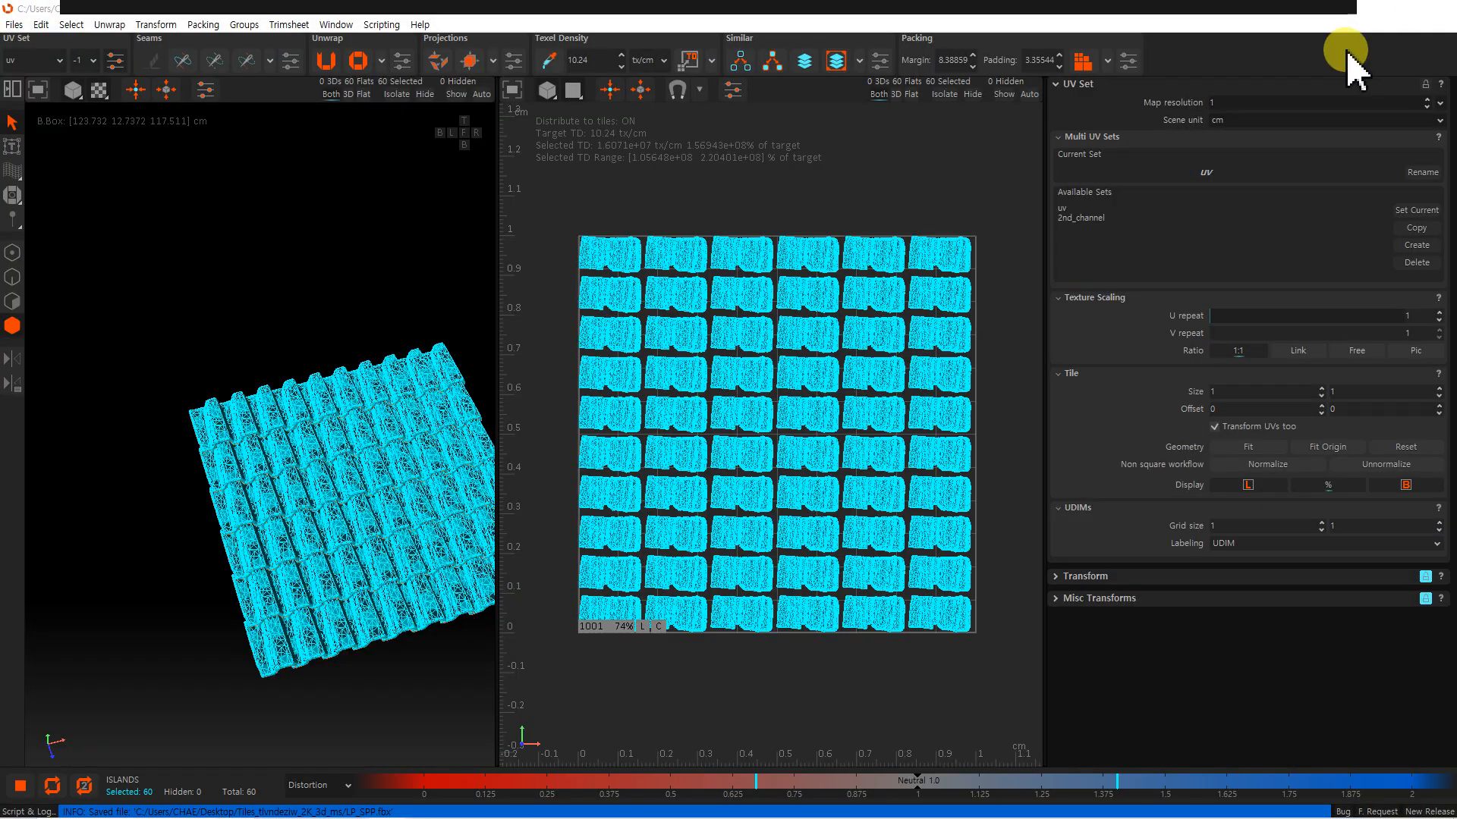
- Minimize RizomUV and launch Adobe Substance 3D Painter
{"action": "left_click", "coordinate": [1372, 8]}
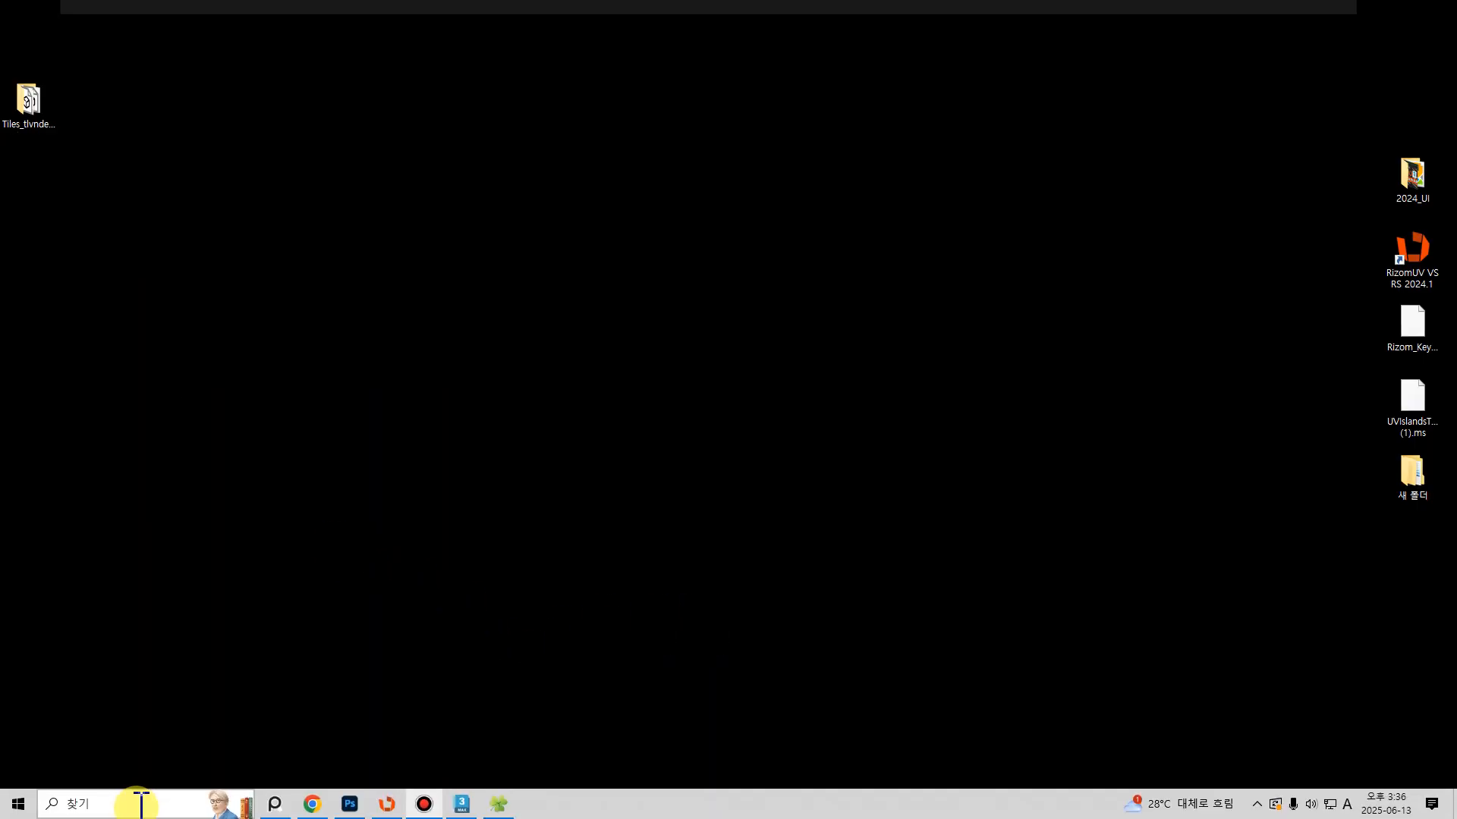
{"action": "left_click", "coordinate": [134, 806]}
{"action": "type", "text": "subs"}
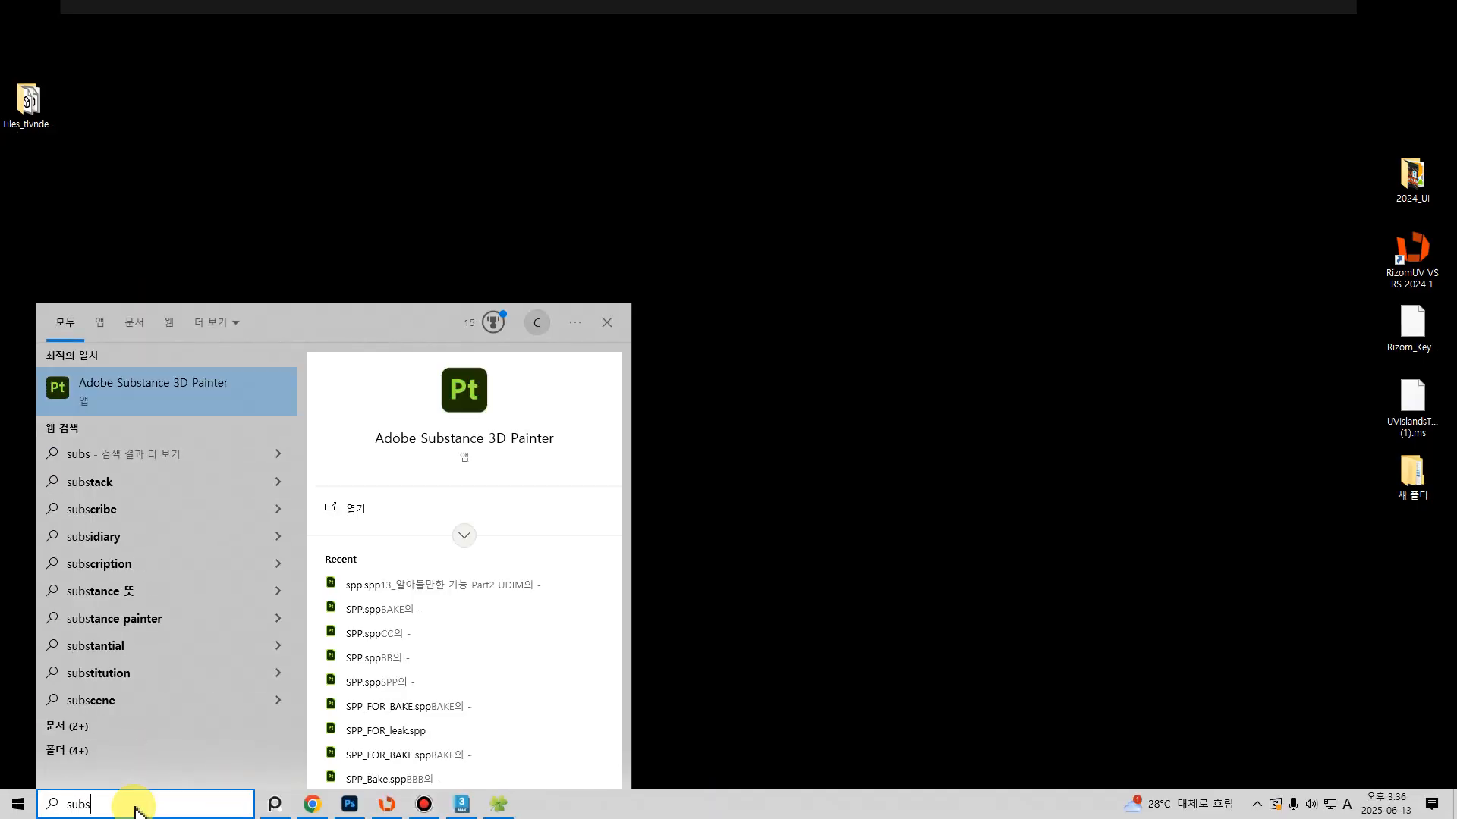
{"action": "key", "text": "Return"}
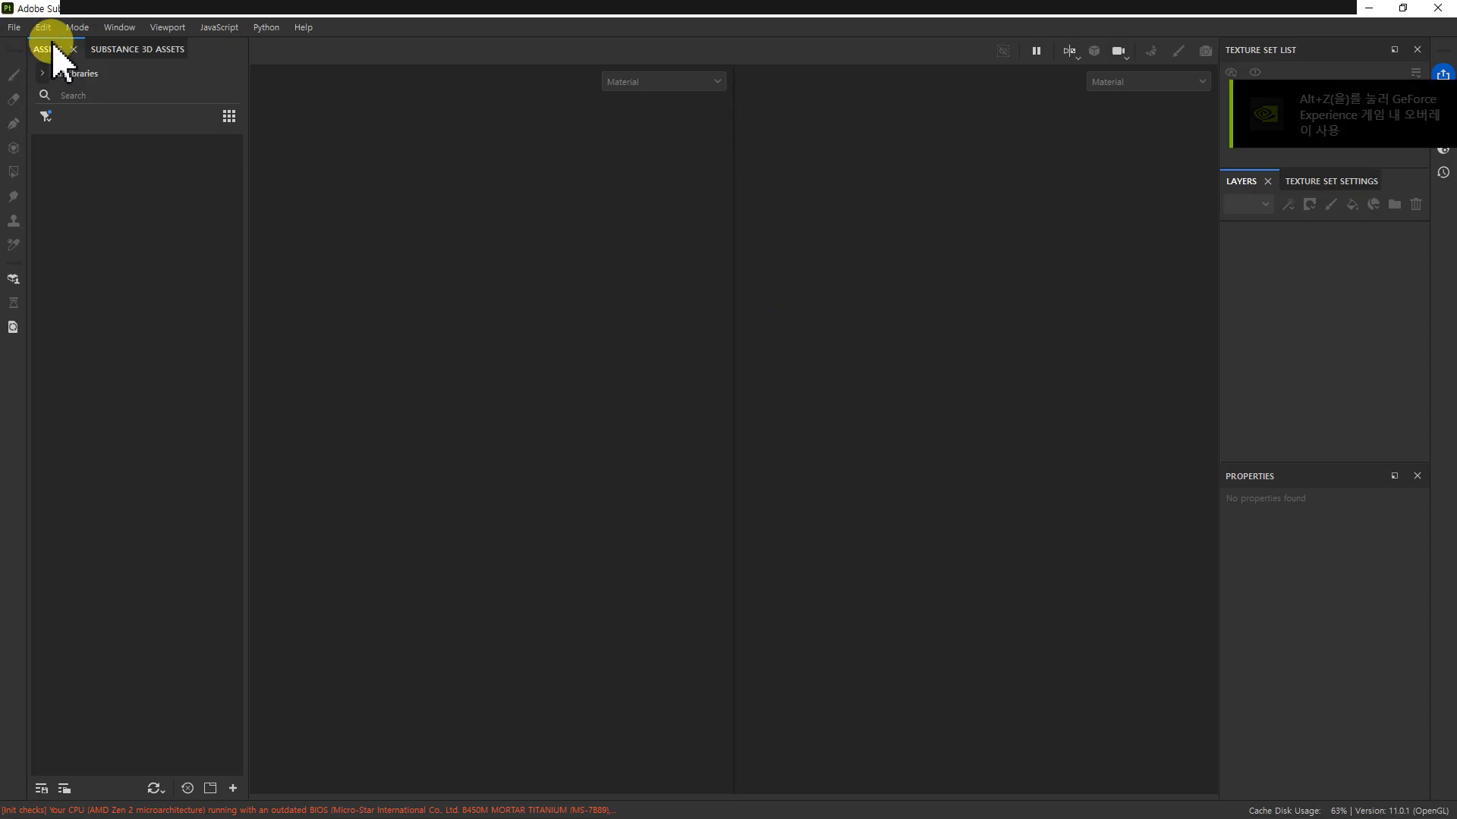
- Create a new project from LP_SPP.fbx with a document resolution of 2048
{"action": "left_click", "coordinate": [14, 28]}
{"action": "left_click", "coordinate": [66, 50]}
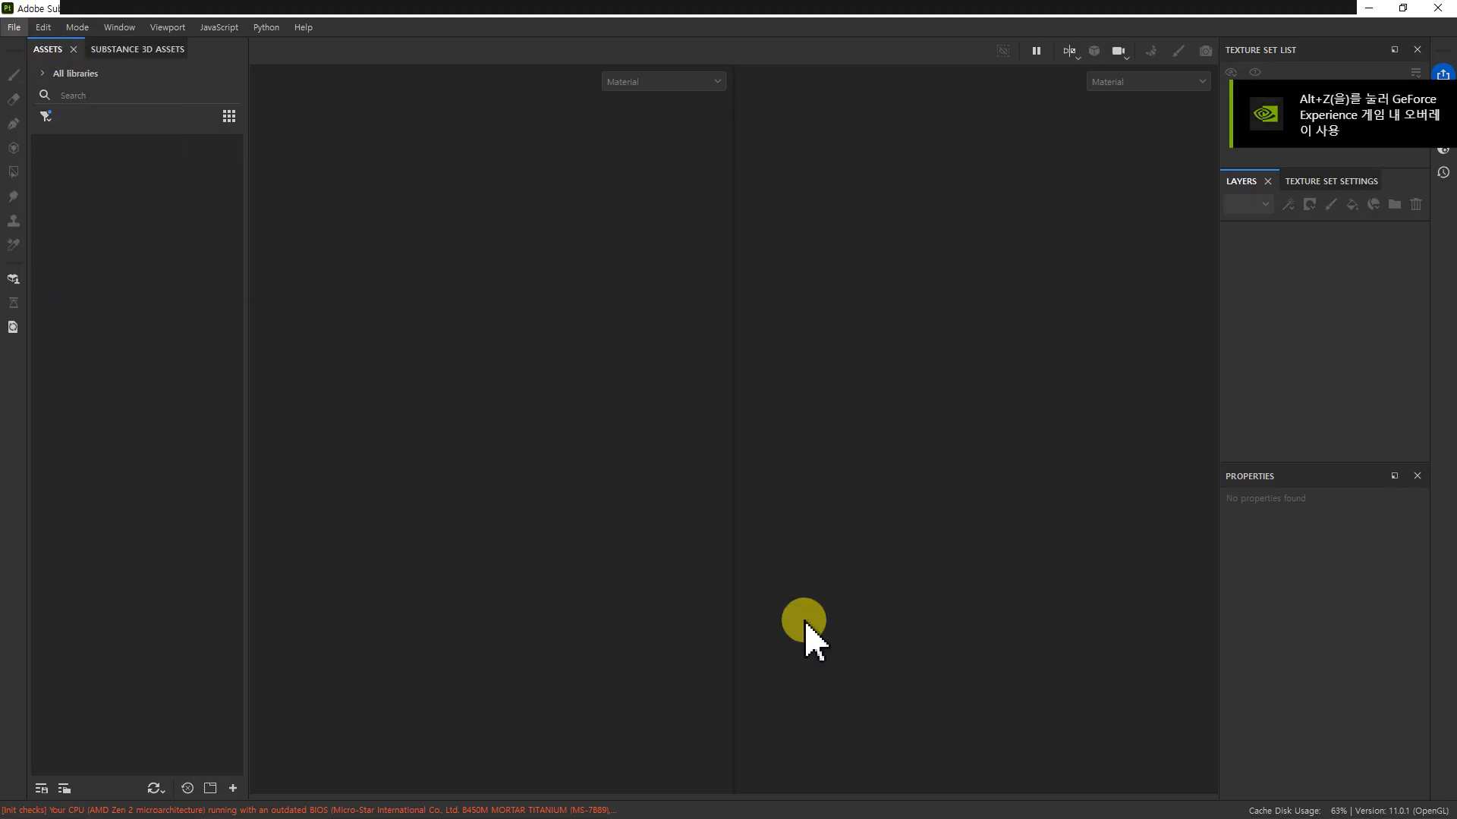
{"action": "left_click", "coordinate": [871, 241]}
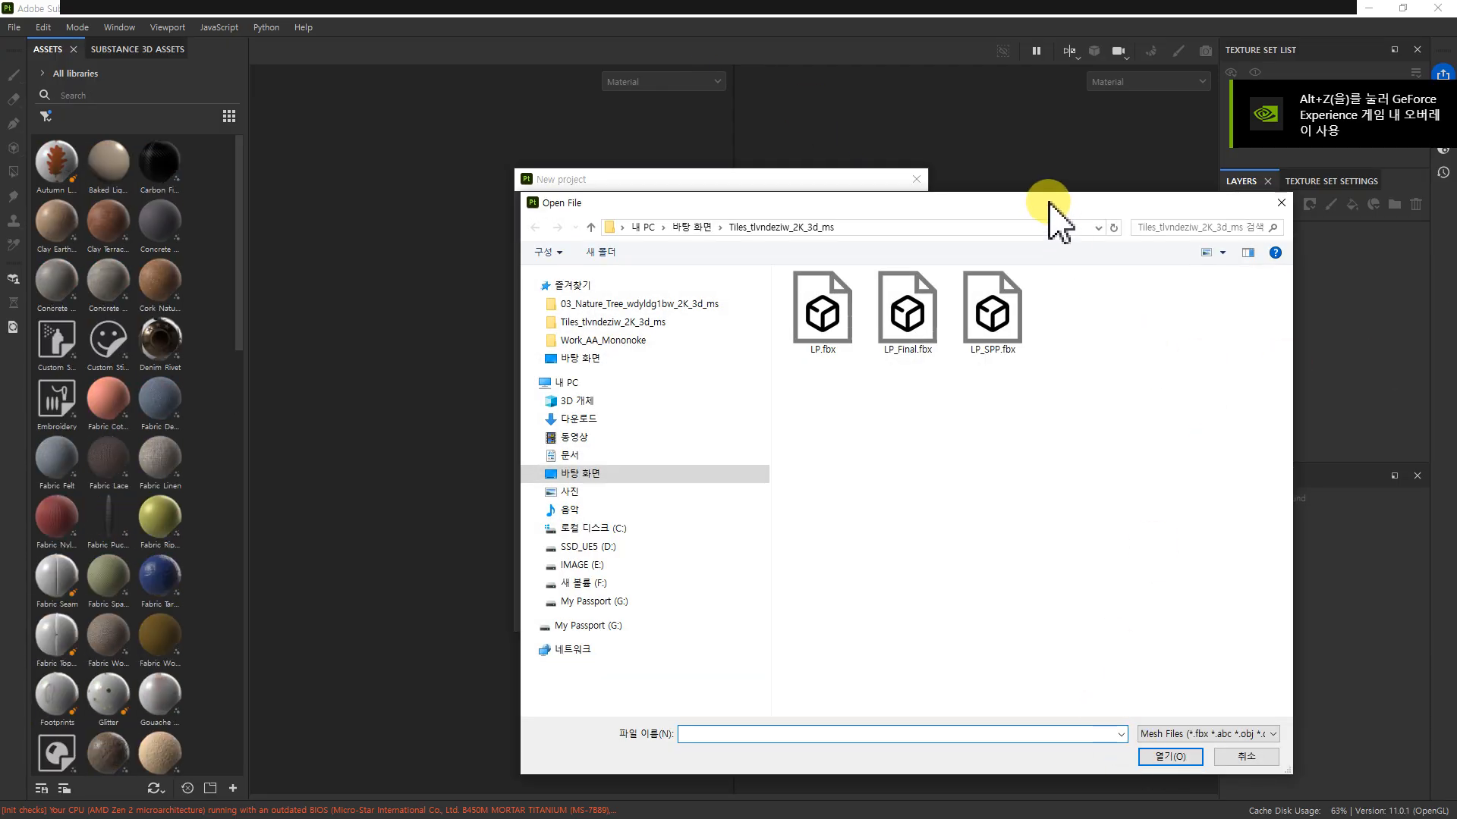
{"action": "left_click_drag", "start_coordinate": [1049, 203], "coordinate": [885, 130]}
{"action": "left_click", "coordinate": [827, 243]}
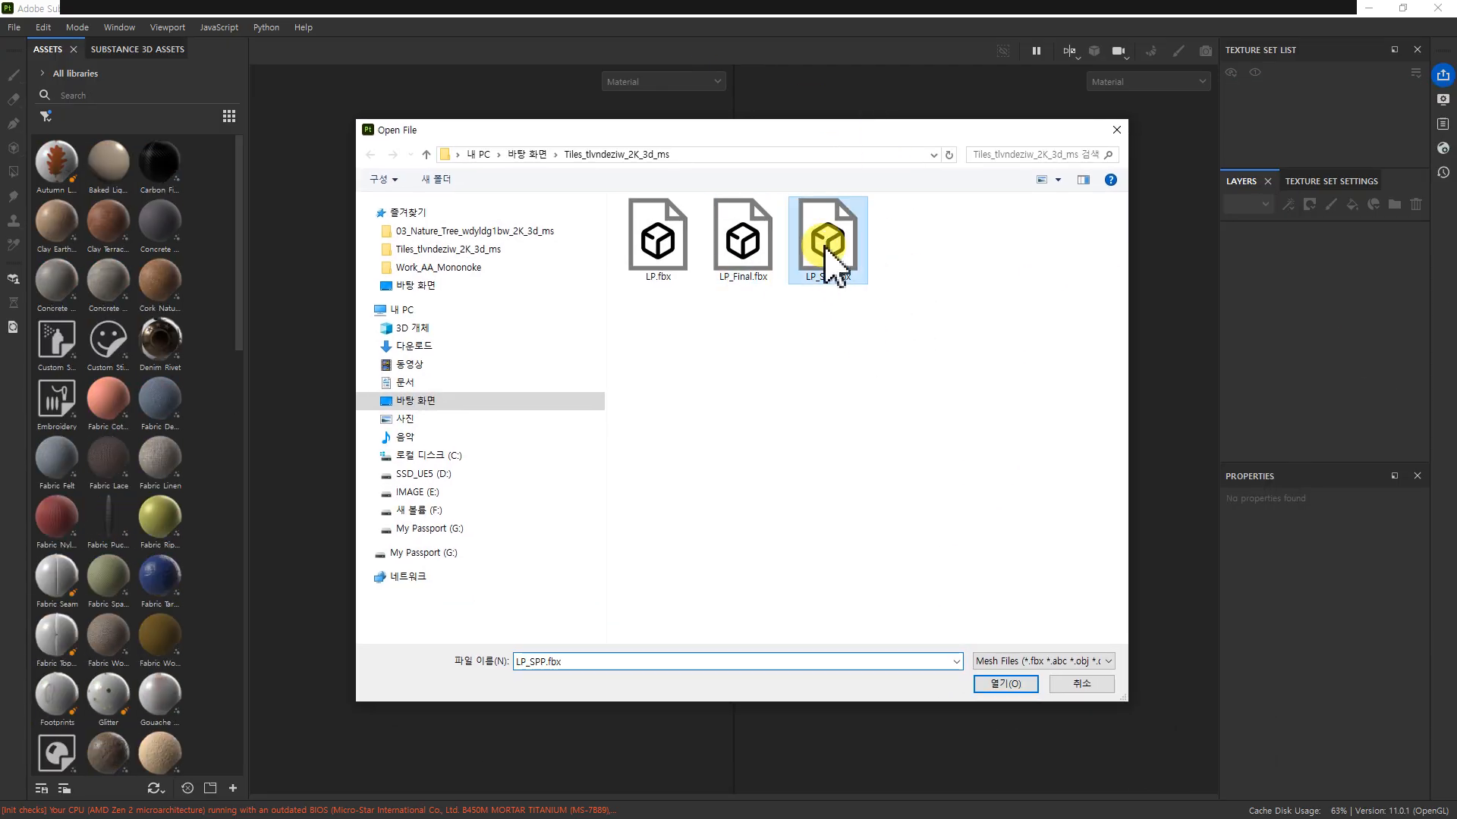
{"action": "left_click", "coordinate": [1007, 682]}
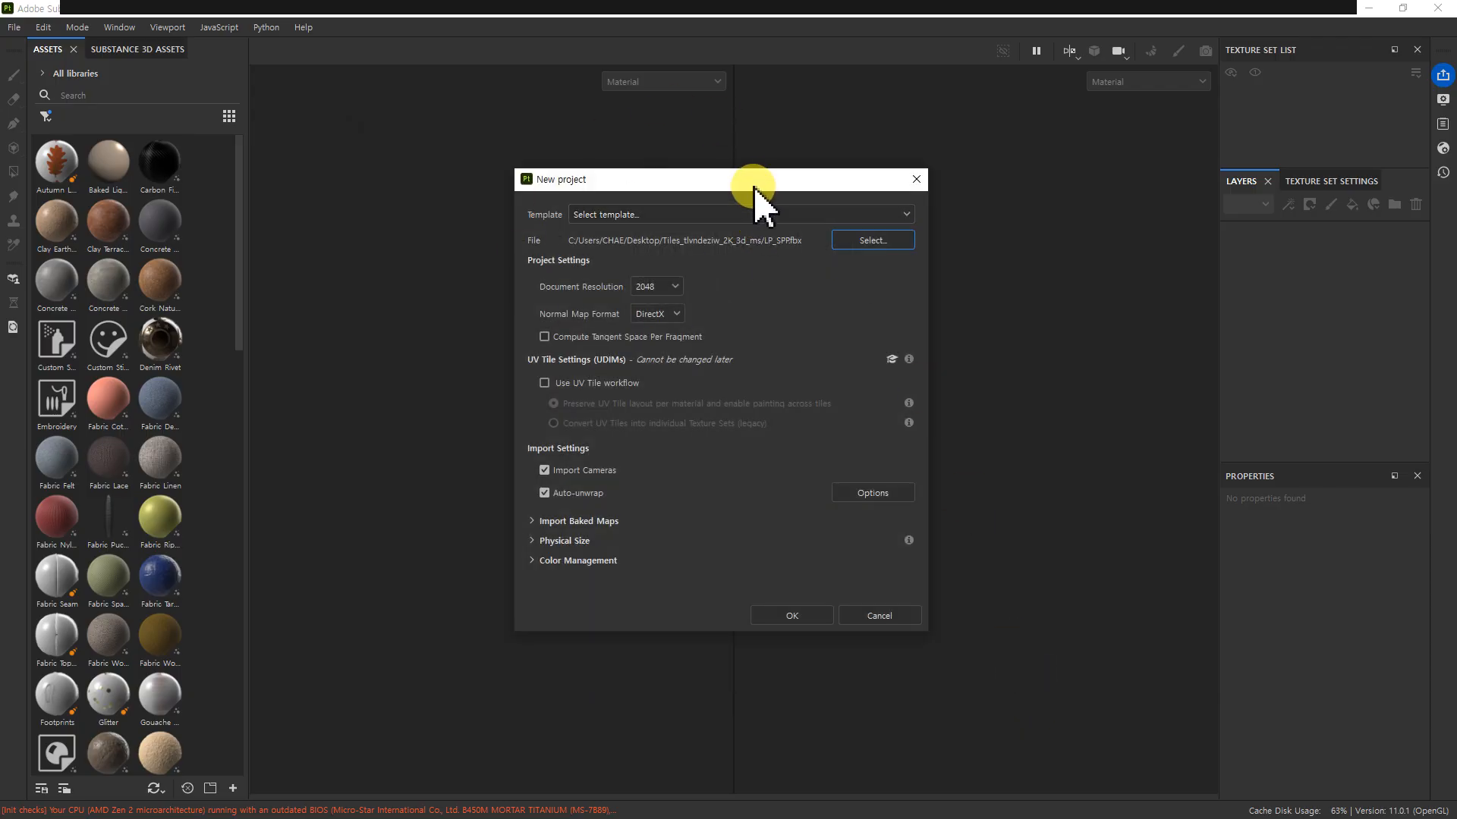
{"action": "left_click_drag", "start_coordinate": [744, 175], "coordinate": [573, 152]}
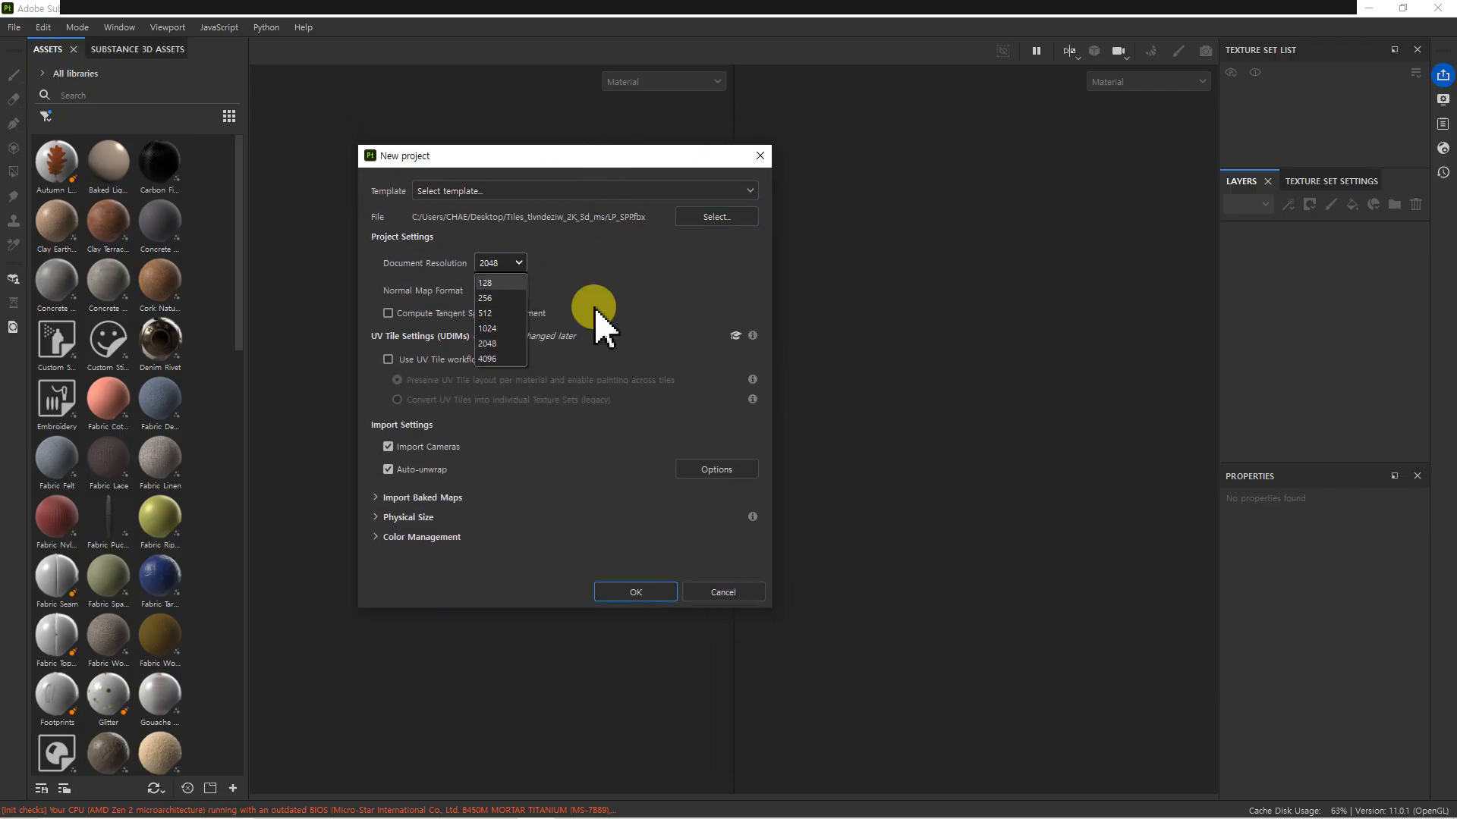
{"action": "left_click", "coordinate": [562, 527]}
{"action": "left_click", "coordinate": [636, 591]}
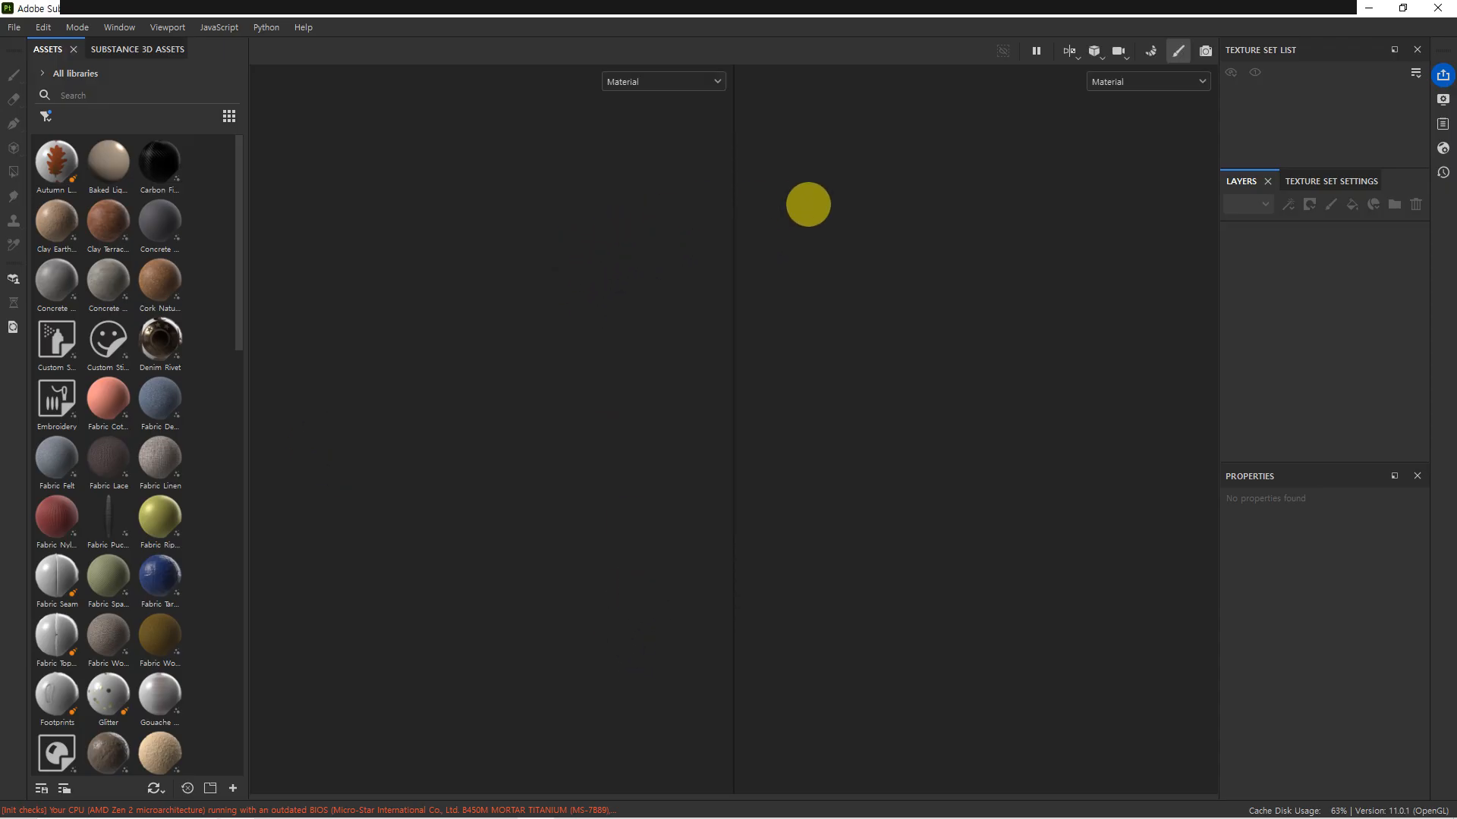
- Switch to mesh map baking and turn on using the low poly mesh as the high poly mesh
{"action": "left_click_drag", "start_coordinate": [505, 351], "coordinate": [326, 211], "text": "alt"}
{"action": "left_click", "coordinate": [79, 27]}
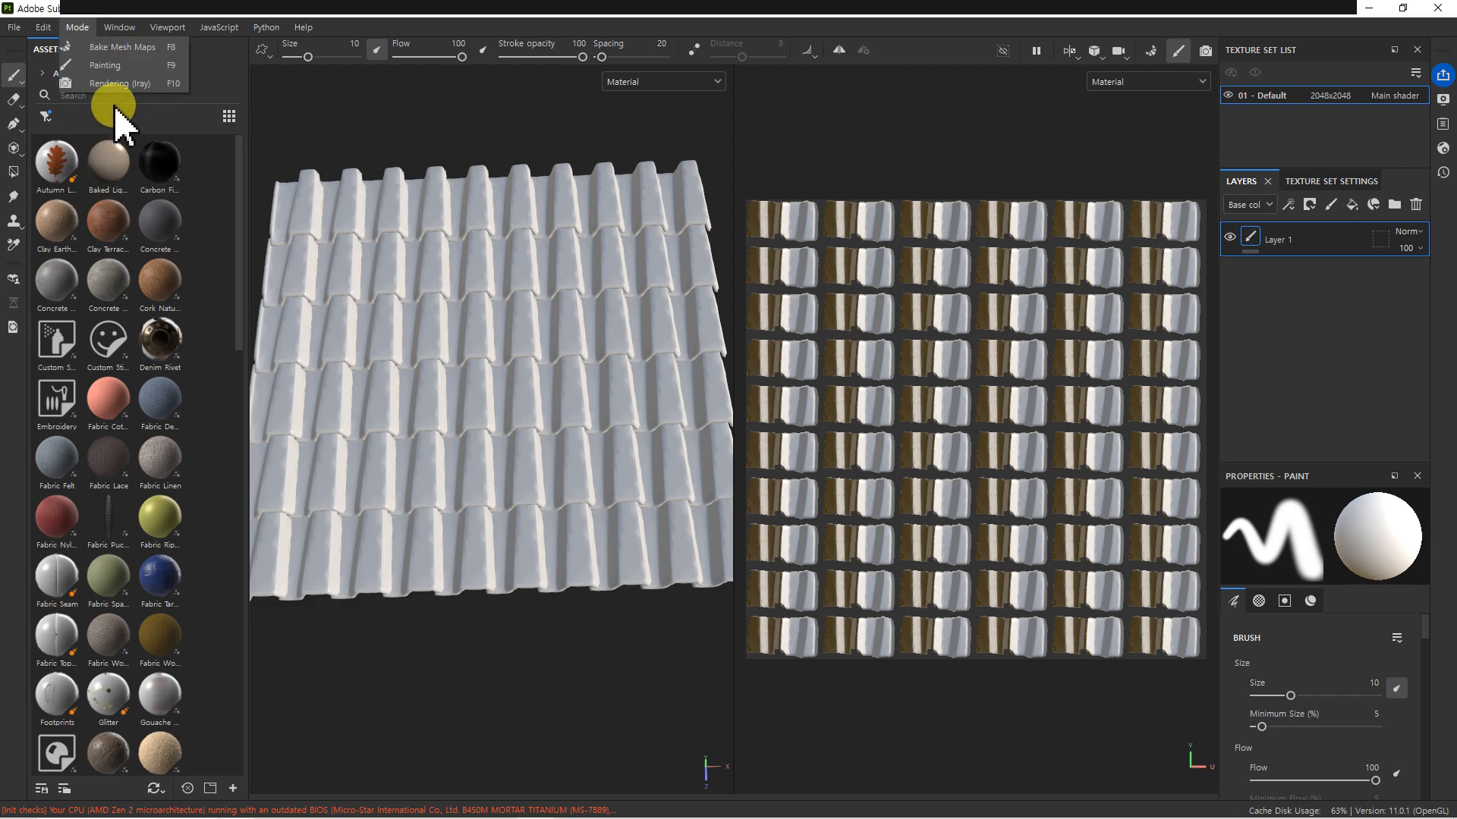
{"action": "left_click", "coordinate": [129, 48]}
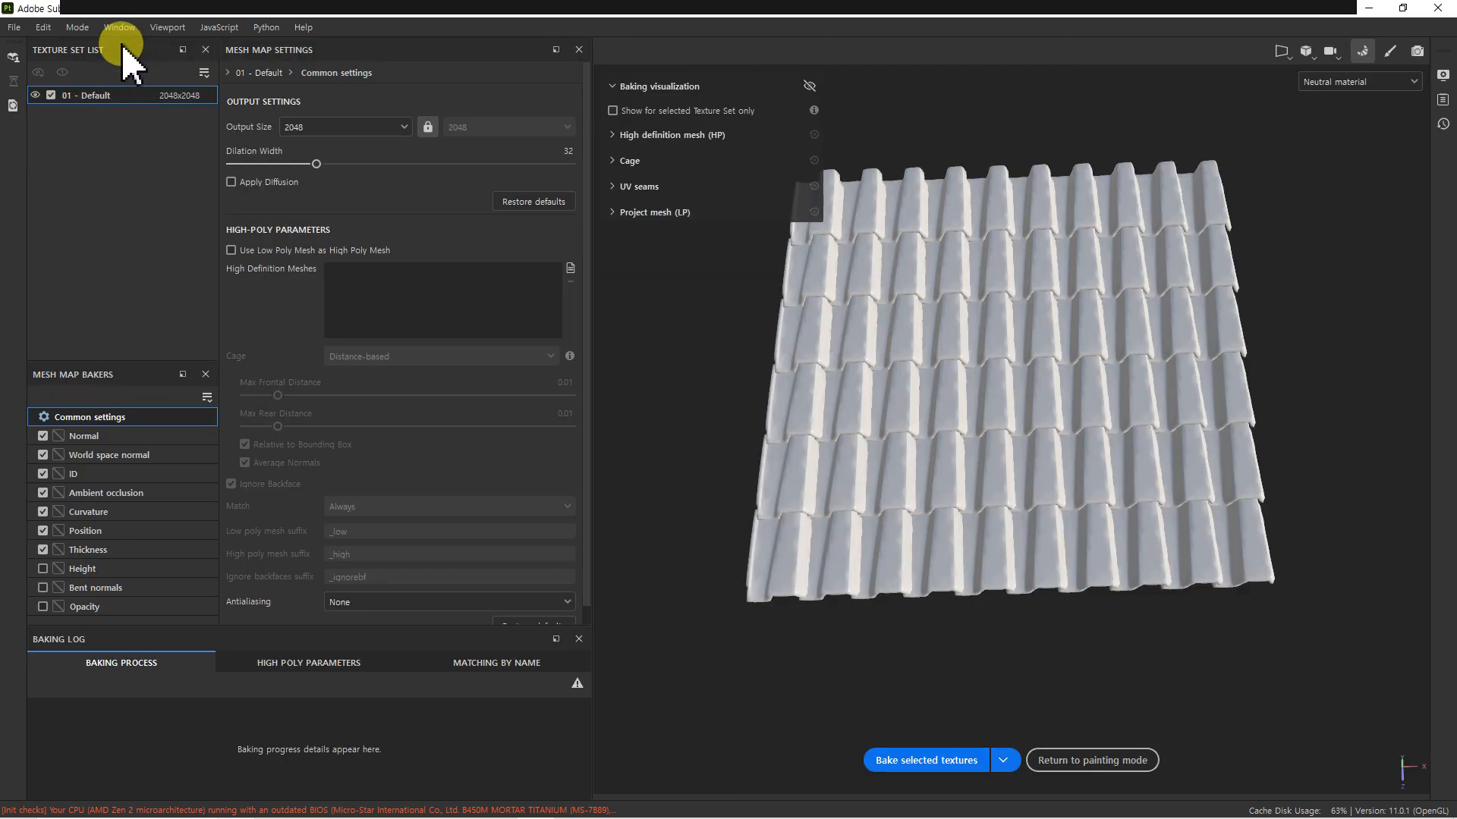
{"action": "left_click_drag", "start_coordinate": [941, 413], "coordinate": [773, 345], "text": "alt"}
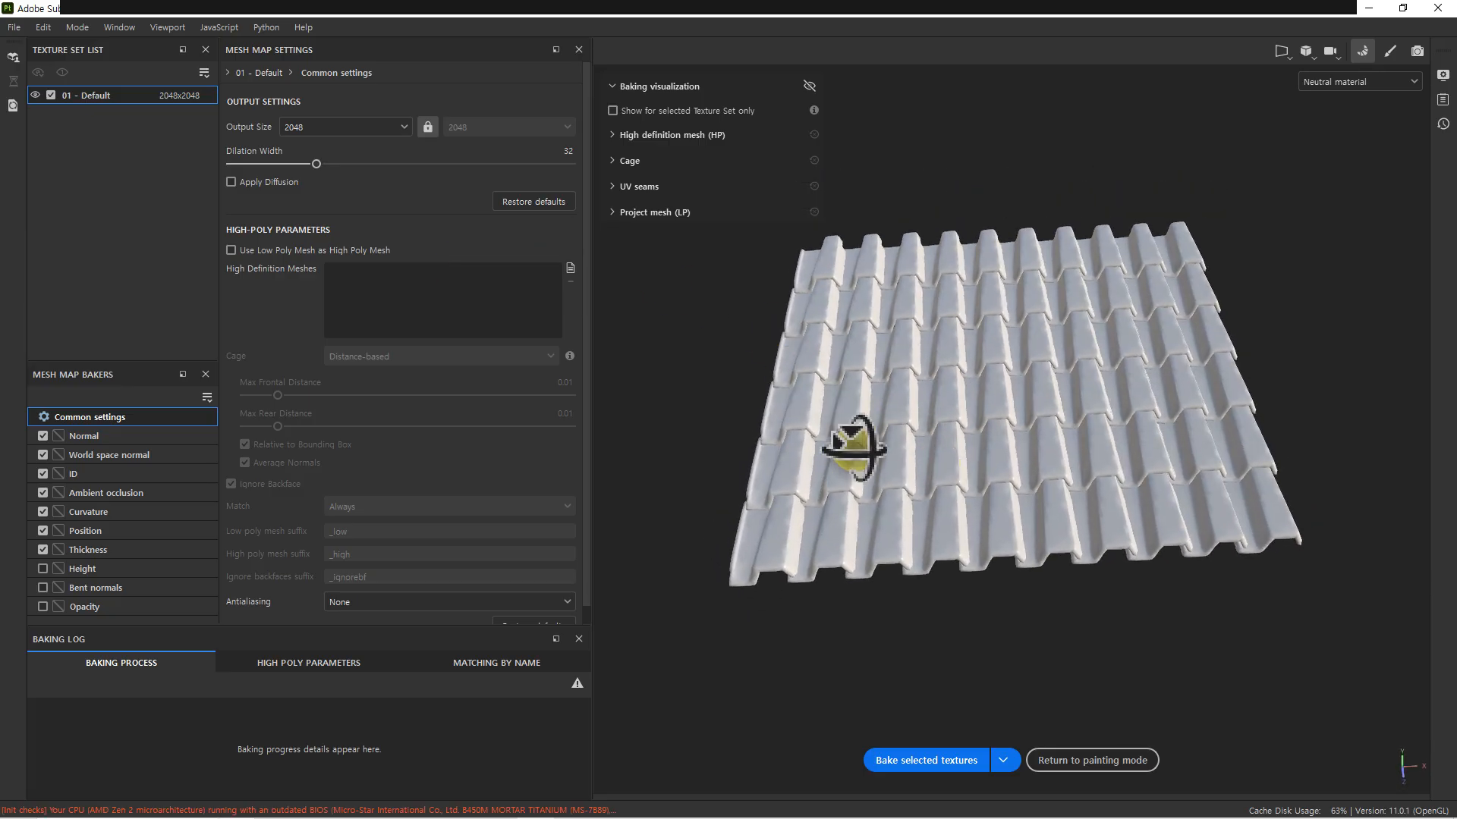
{"action": "left_click_drag", "start_coordinate": [842, 425], "coordinate": [921, 361], "text": "alt"}
{"action": "left_click_drag", "start_coordinate": [870, 411], "coordinate": [941, 412], "text": "alt"}
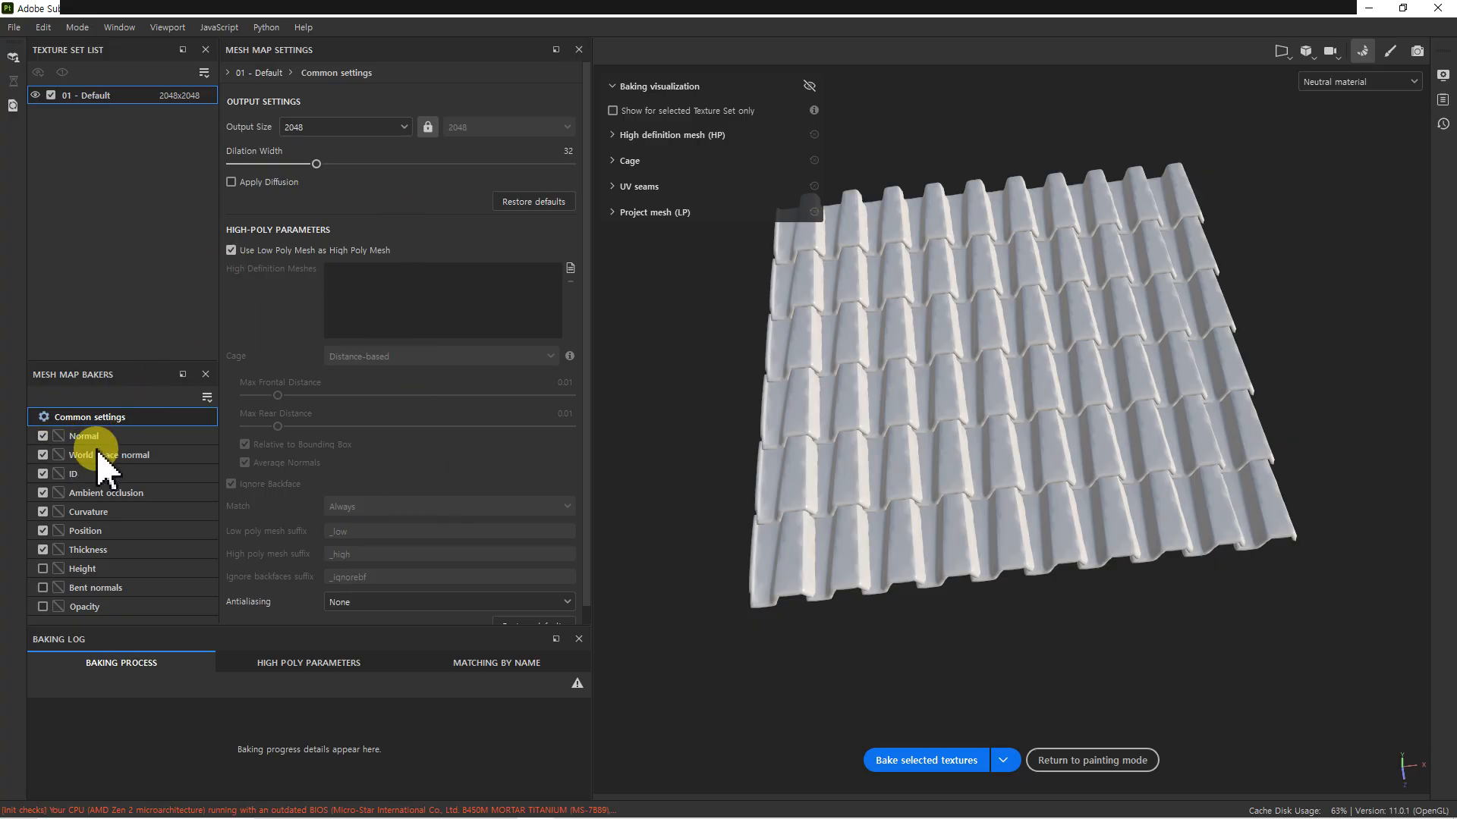
- Go through the ambient occlusion and thickness bake settings, and set the curvature map's Secondary Rays to 256
{"action": "left_click", "coordinate": [110, 492]}
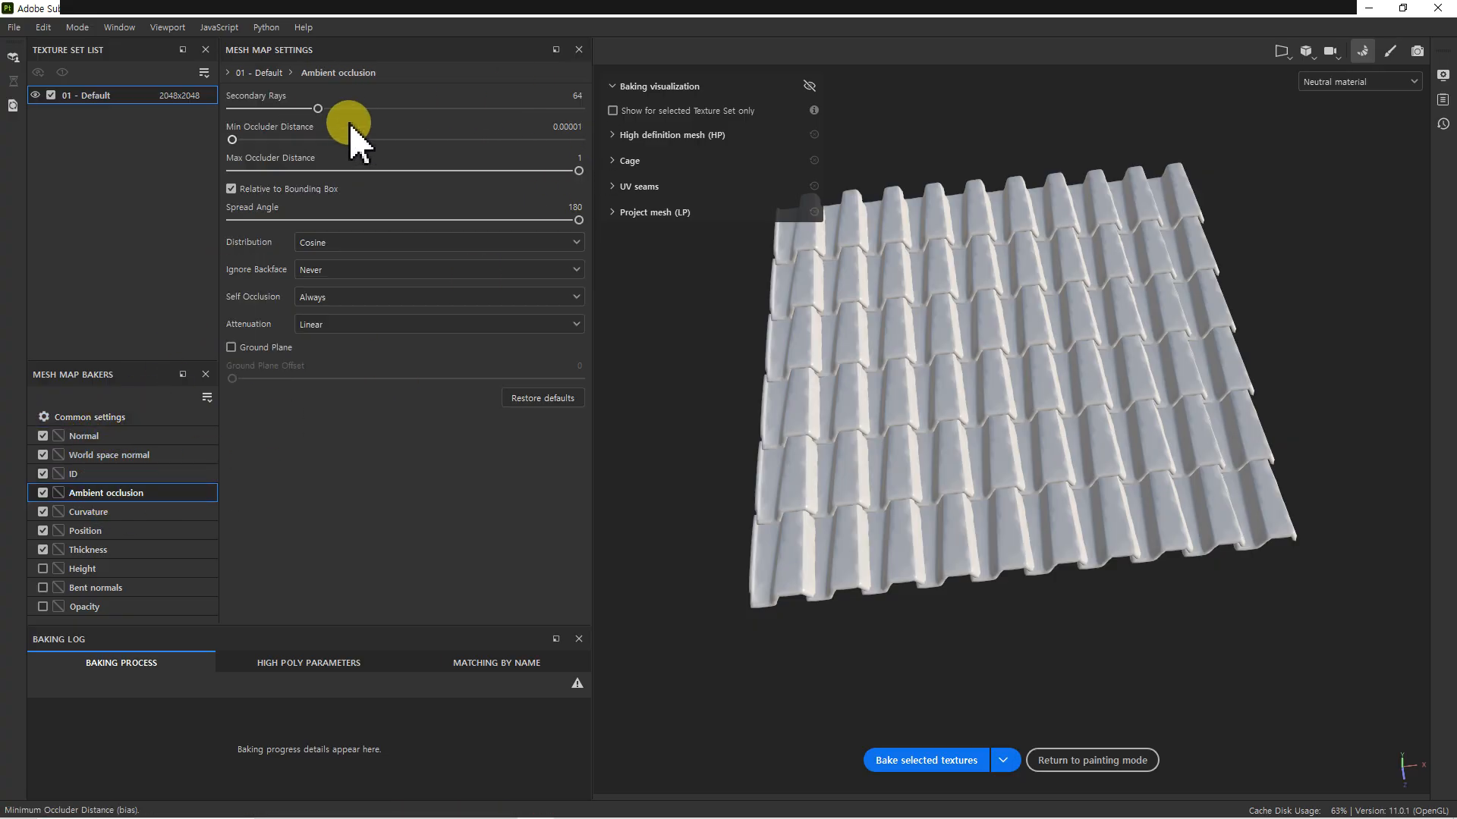
{"action": "left_click", "coordinate": [103, 550]}
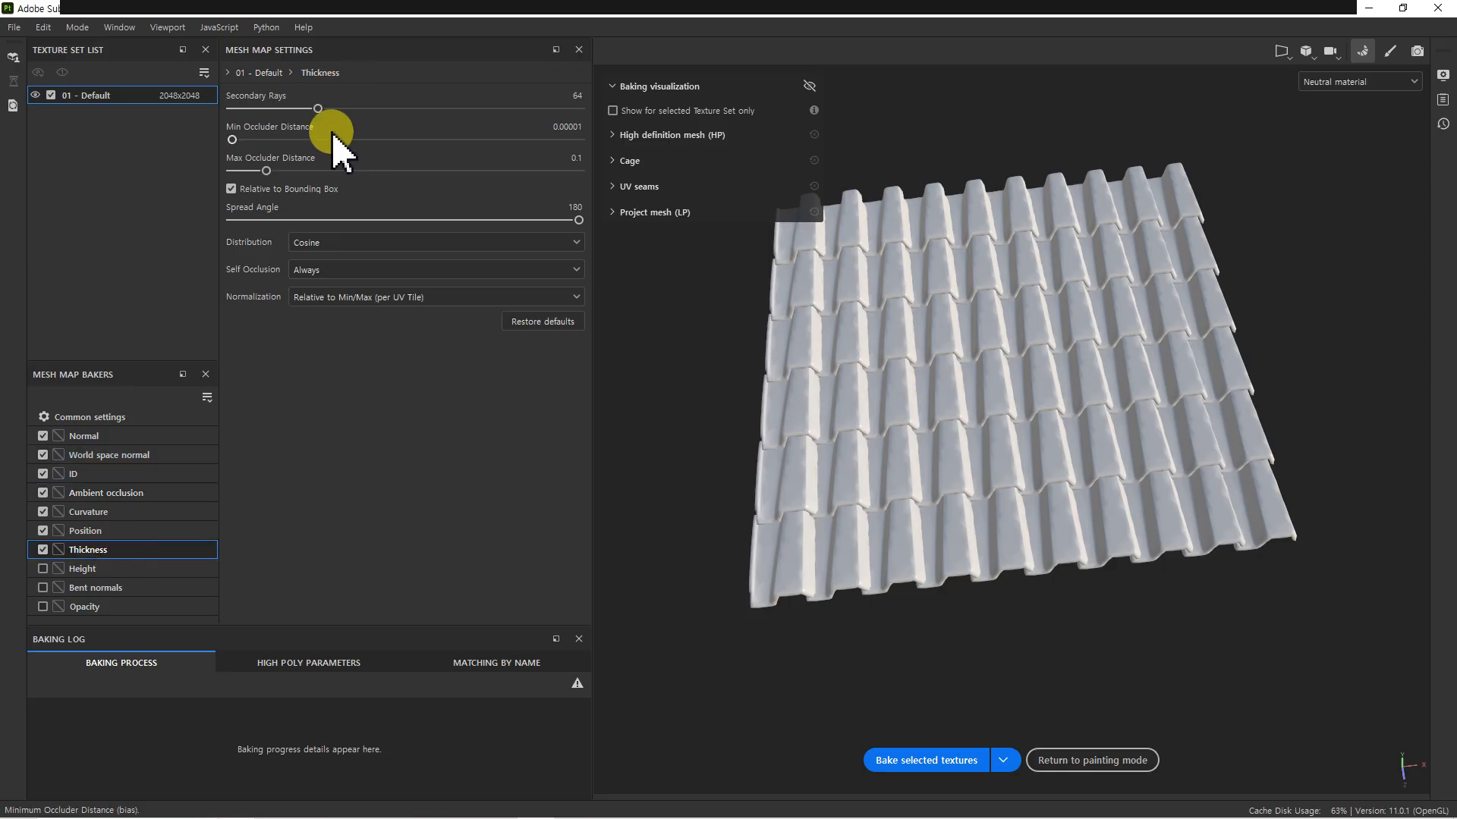
{"action": "left_click", "coordinate": [117, 511]}
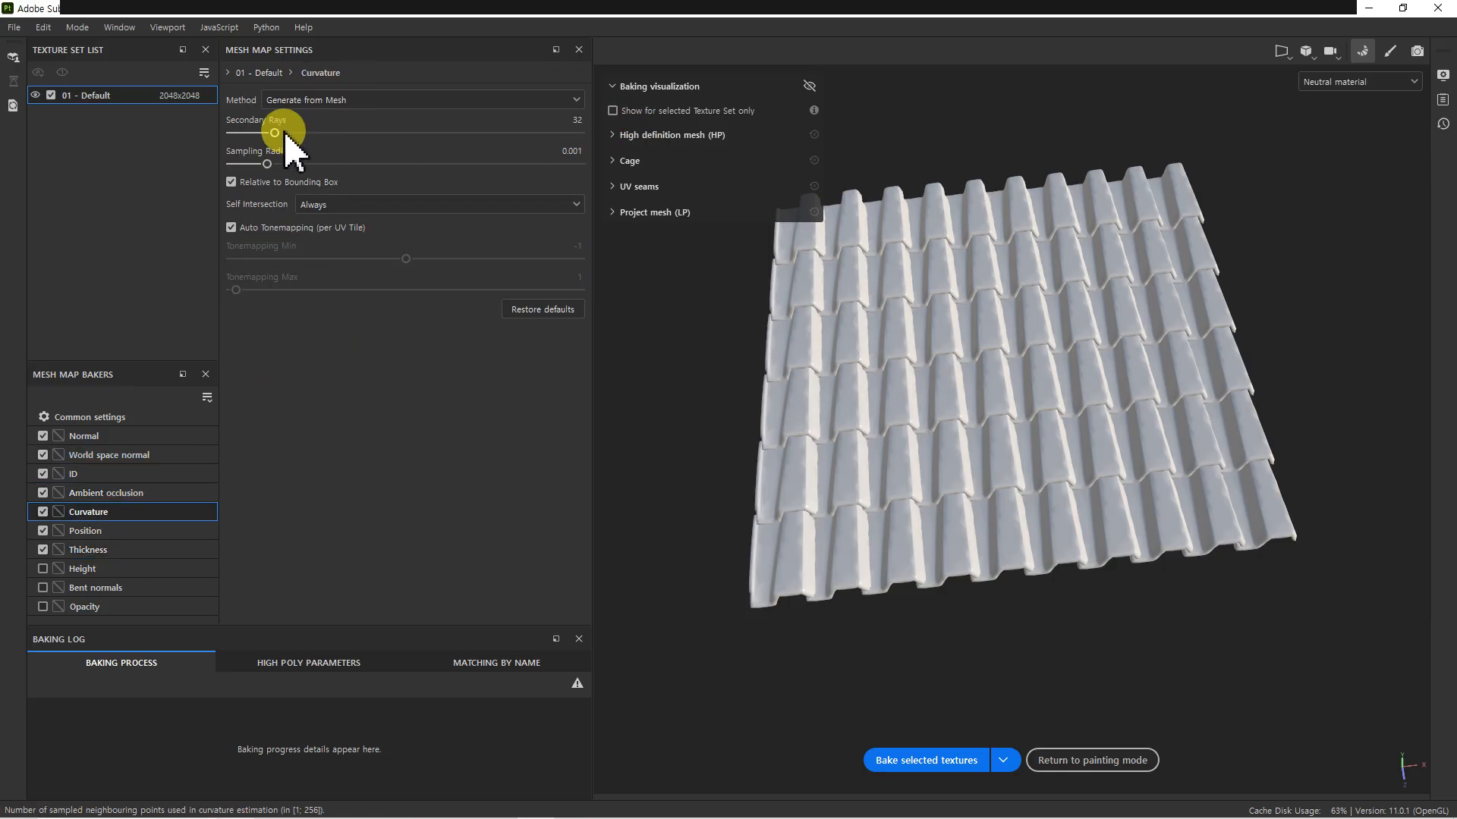
{"action": "left_click_drag", "start_coordinate": [559, 159], "coordinate": [588, 155]}
{"action": "left_click_drag", "start_coordinate": [699, 400], "coordinate": [766, 421], "text": "alt"}
{"action": "mouse_move", "coordinate": [766, 421]}
{"action": "middle_mouse_down", "text": "alt"}
{"action": "mouse_move", "coordinate": [781, 425]}
{"action": "mouse_move", "coordinate": [759, 419]}
{"action": "middle_mouse_up", "text": "alt"}
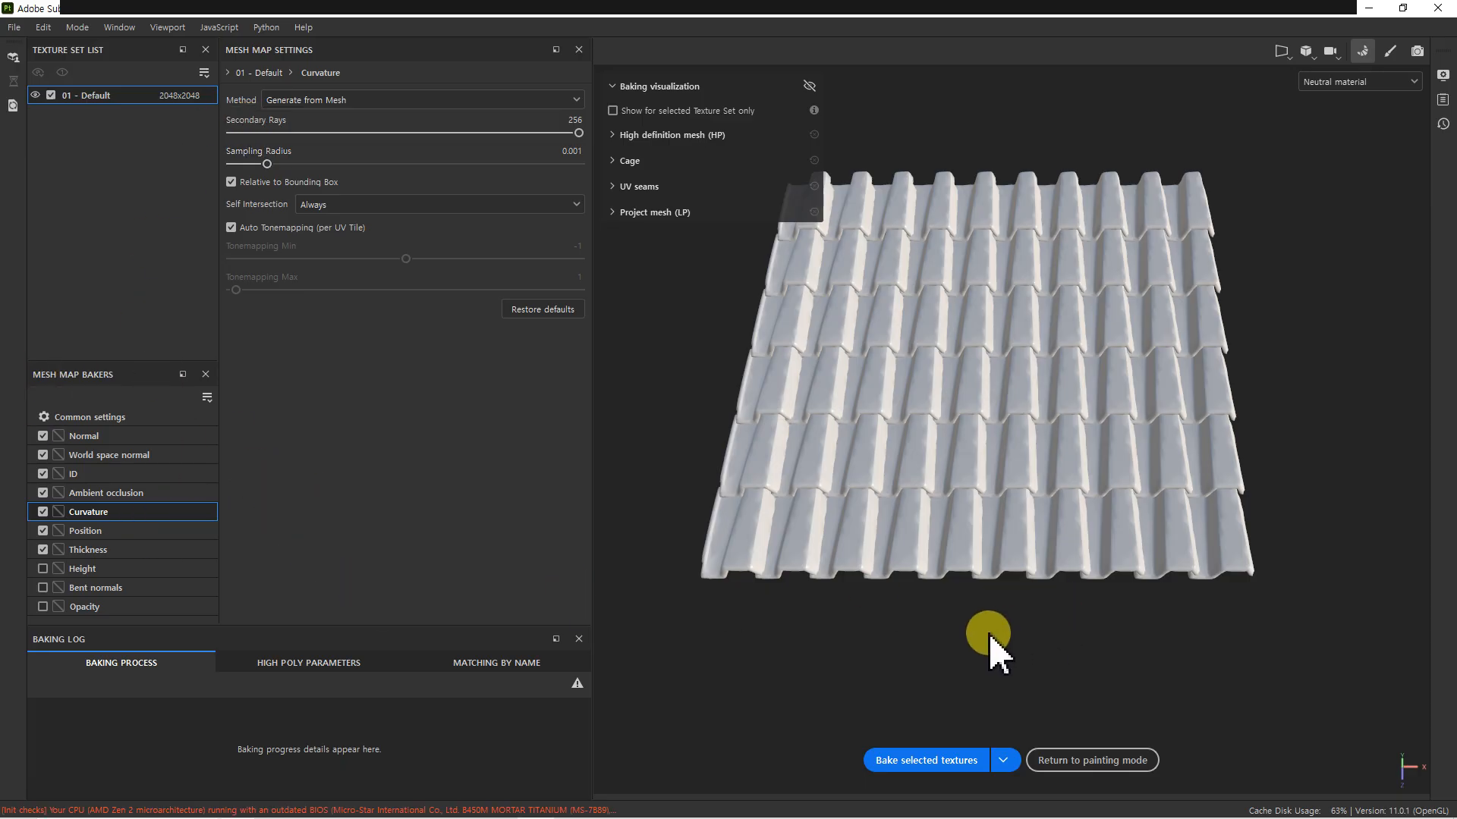
- Bake the selected mesh maps for the roof and return to painting mode
{"action": "left_click", "coordinate": [950, 758]}
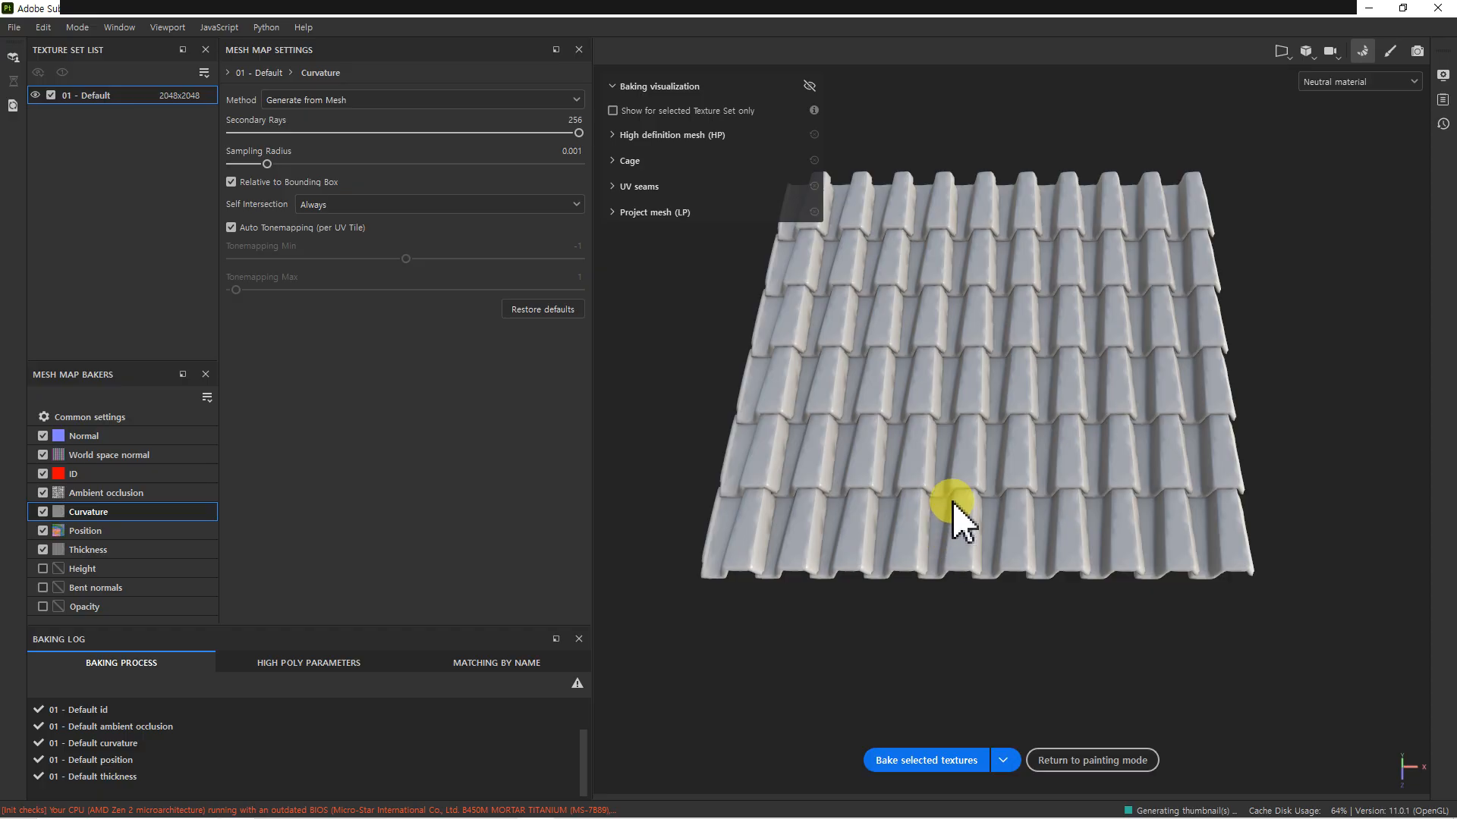
{"action": "left_click", "coordinate": [1081, 760]}
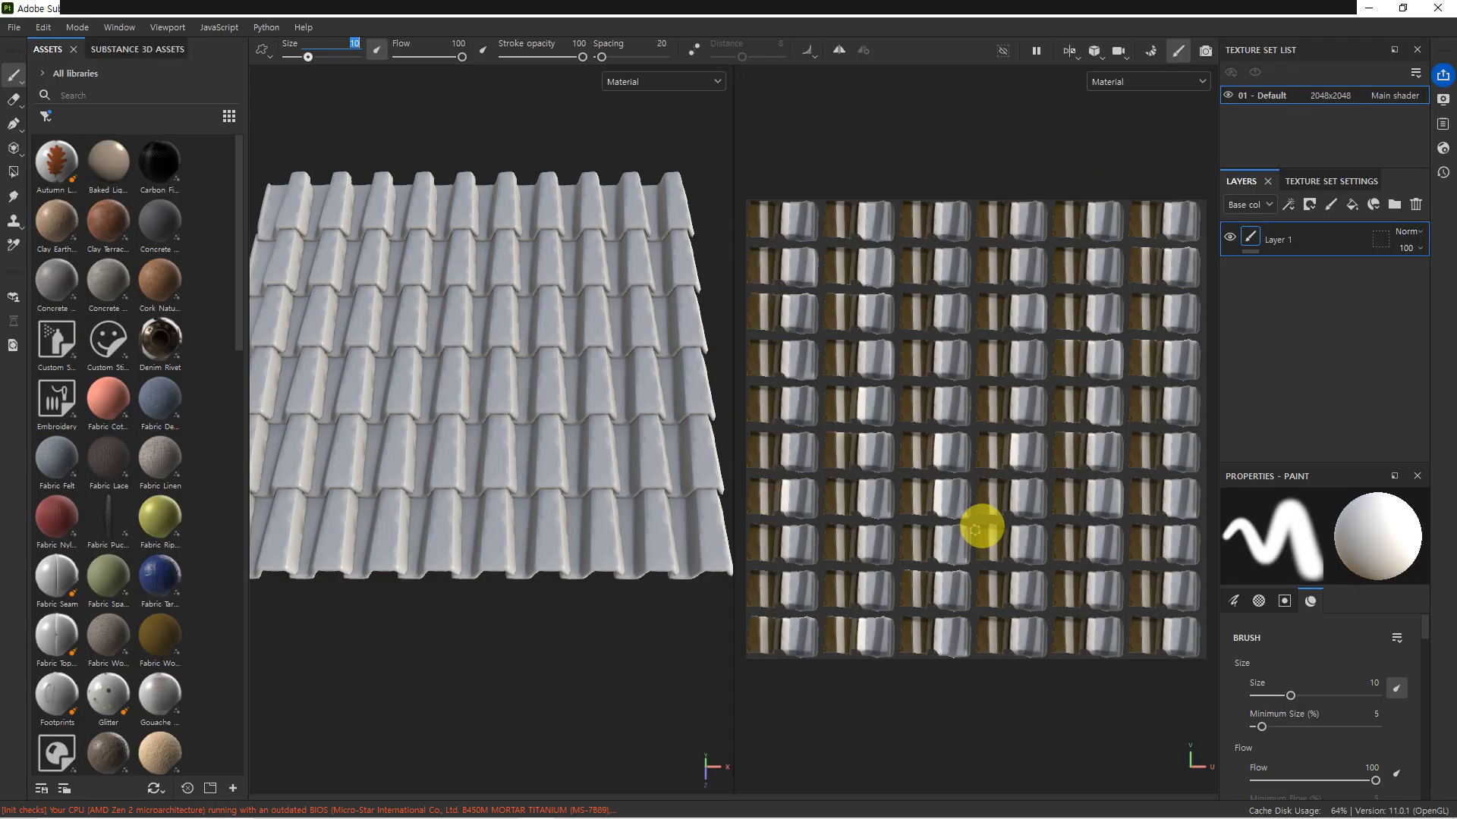
{"action": "left_click_drag", "start_coordinate": [433, 456], "coordinate": [473, 459], "text": "alt"}
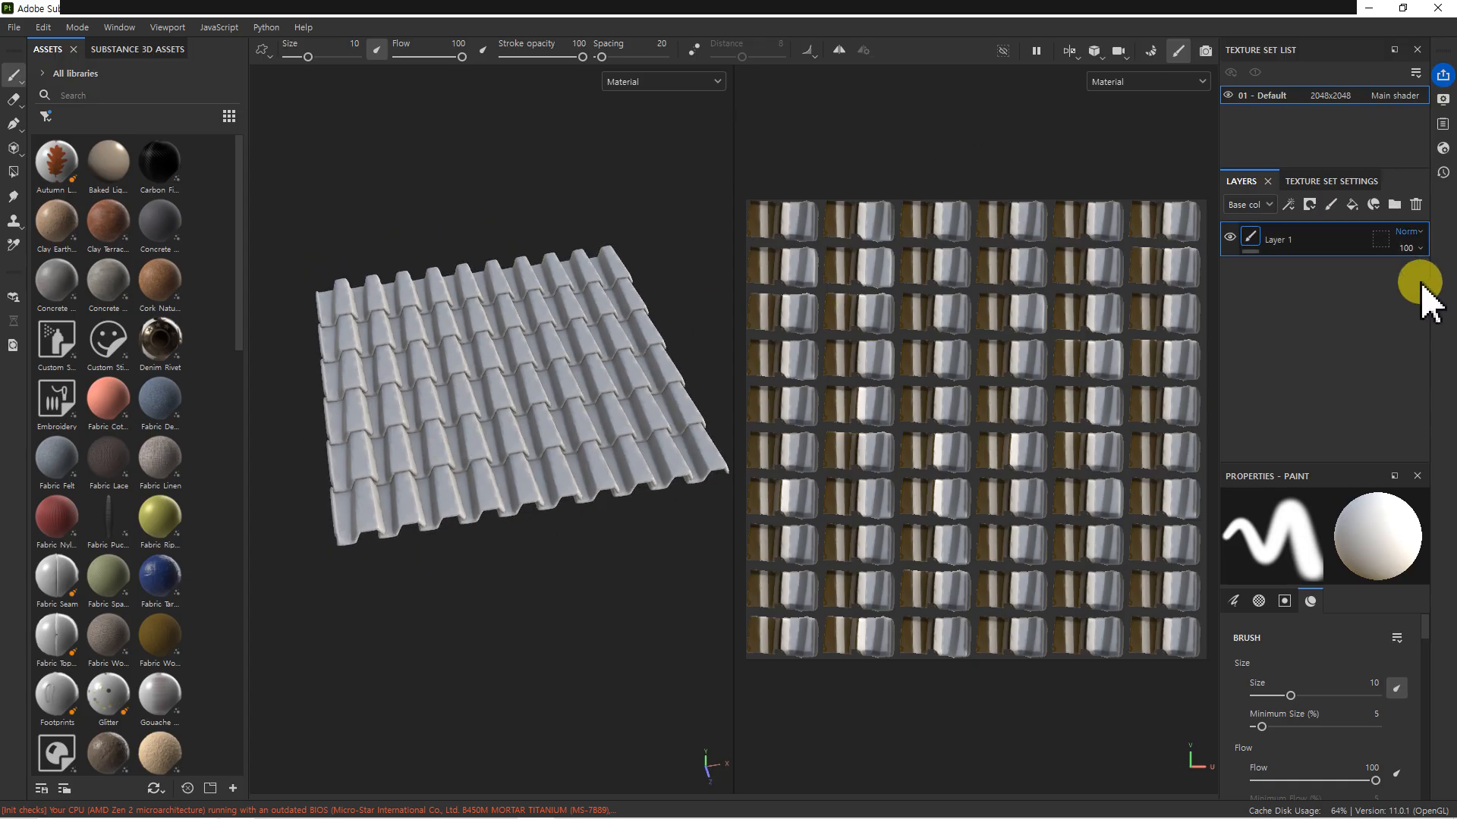
- Add a fill layer above Layer 1 and set its base color to black, 000000
{"action": "left_click", "coordinate": [1351, 205]}
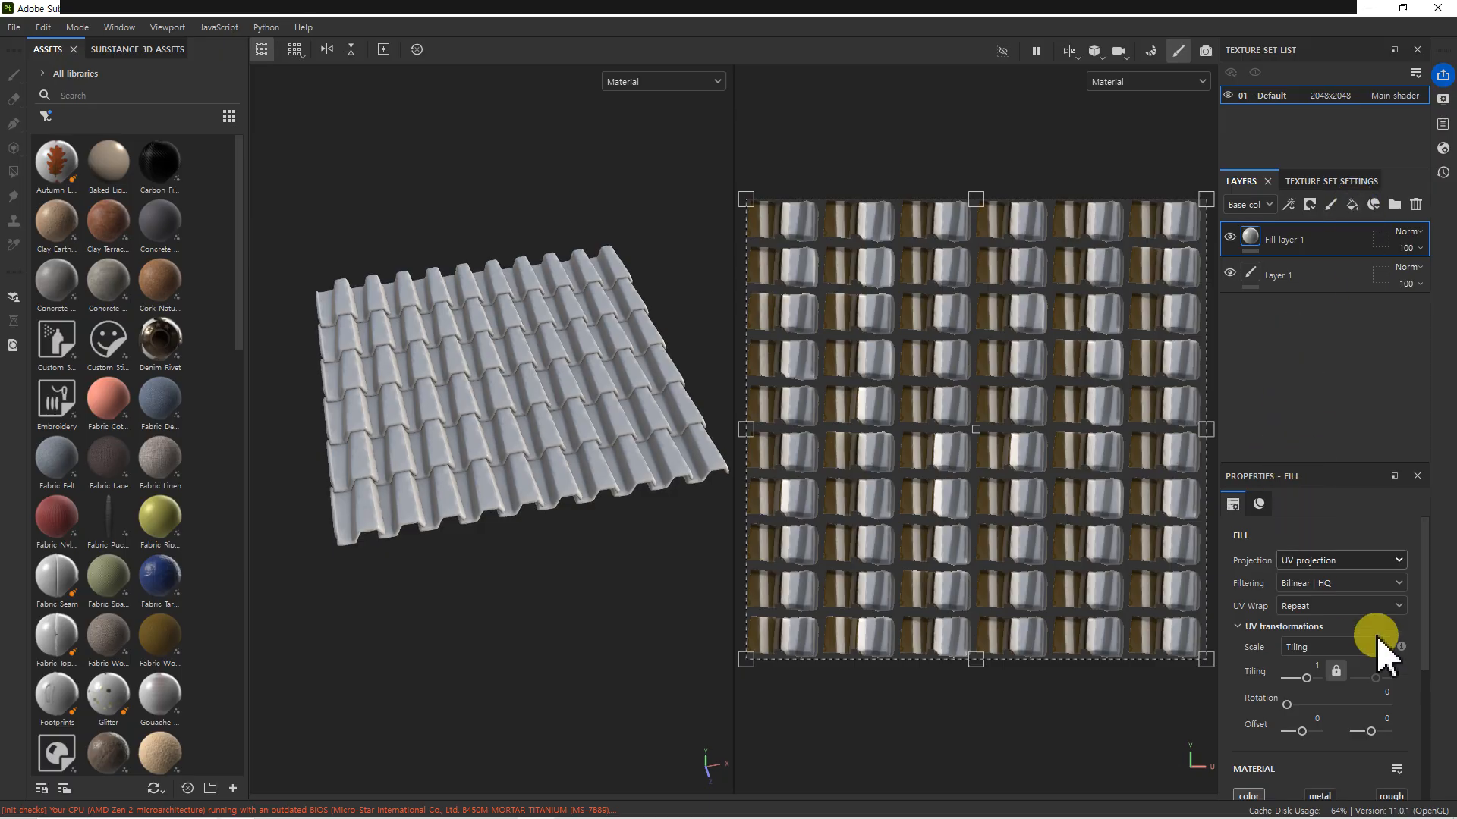
{"action": "scroll", "coordinate": [1432, 679], "scroll_direction": "down", "scroll_amount": 5}
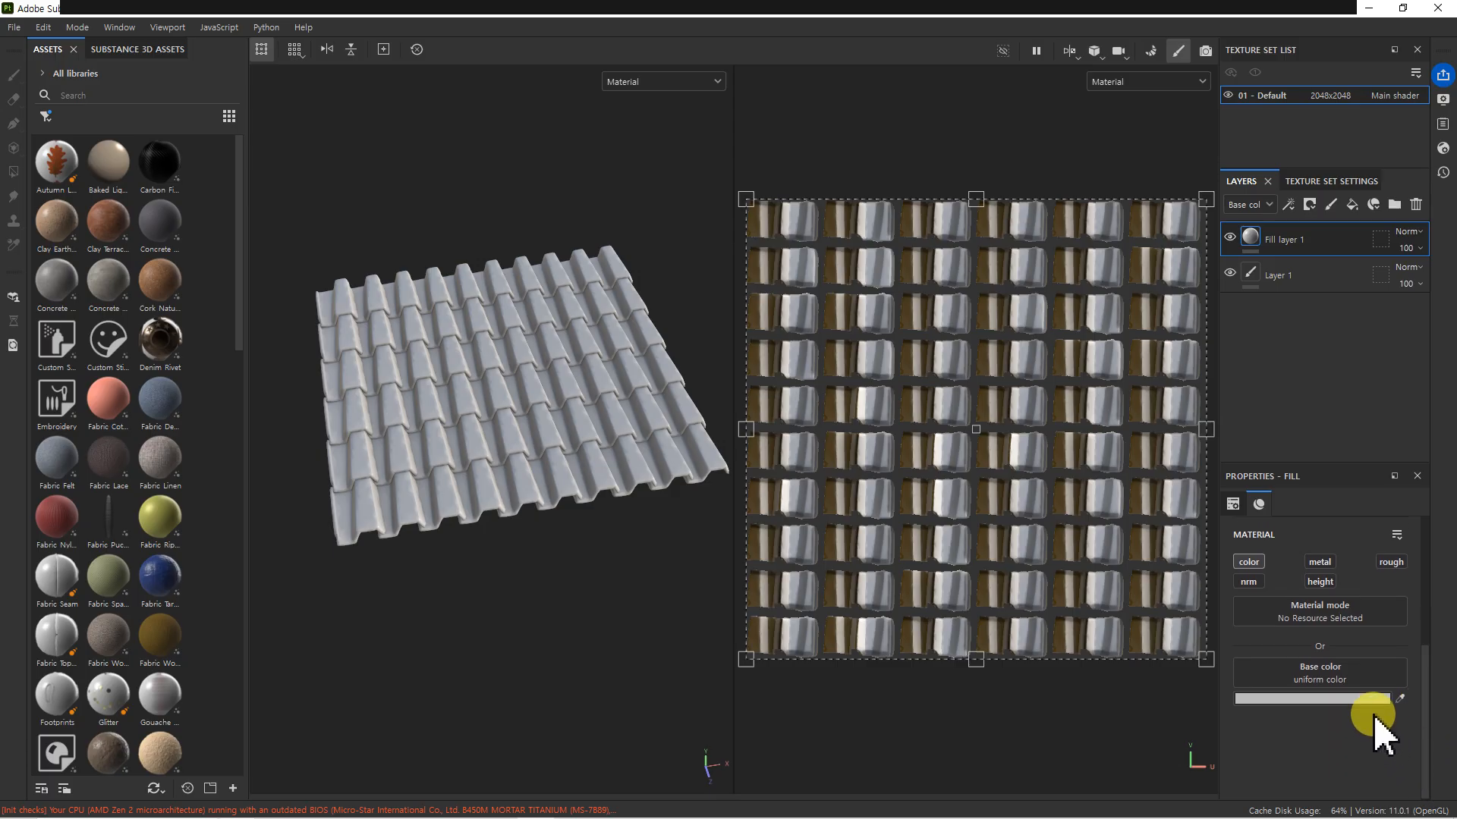
{"action": "left_click", "coordinate": [1353, 700]}
{"action": "left_click_drag", "start_coordinate": [1219, 644], "coordinate": [1056, 787]}
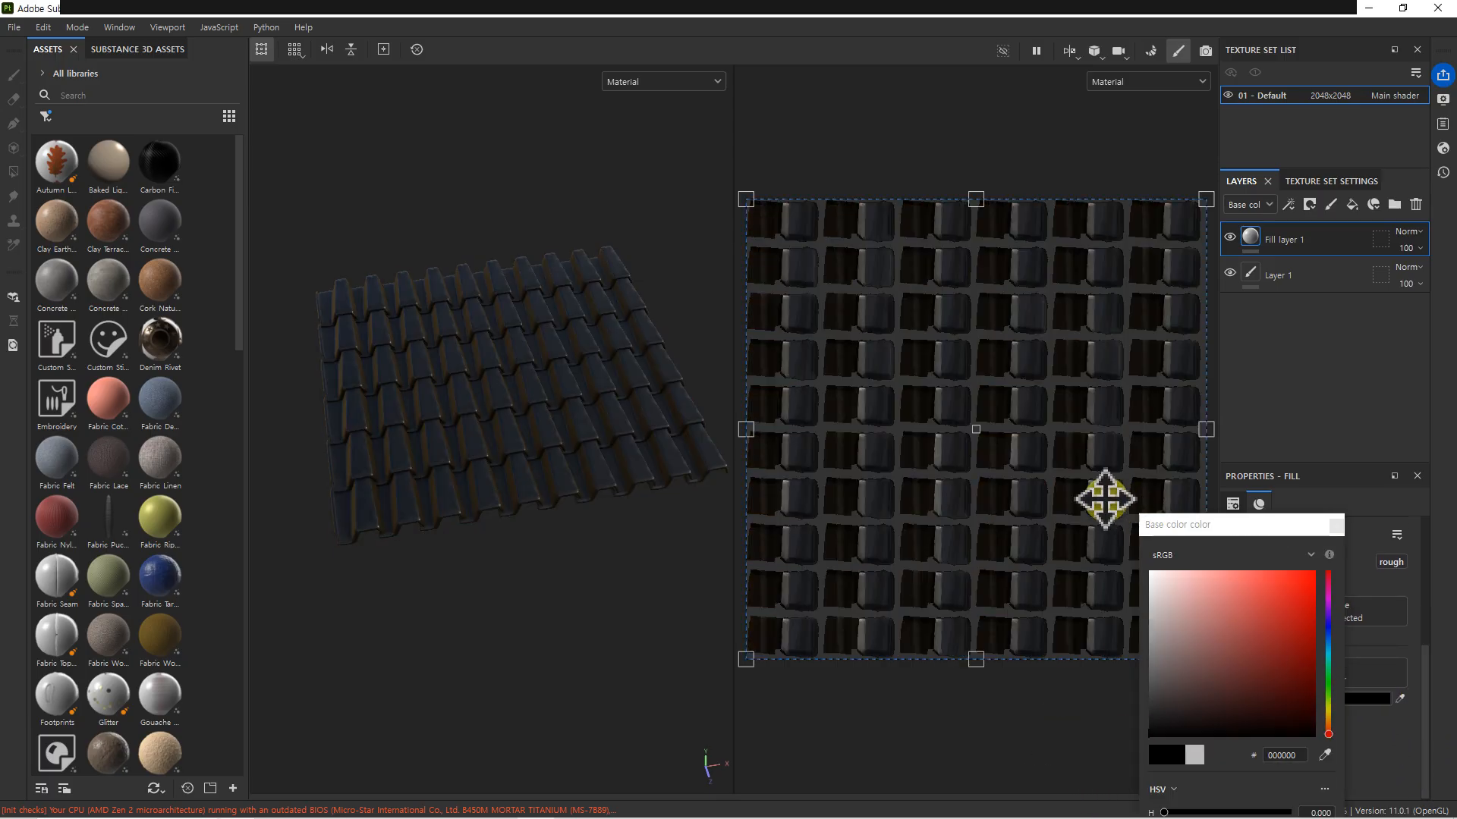
{"action": "left_click_drag", "start_coordinate": [1295, 553], "coordinate": [924, 425]}
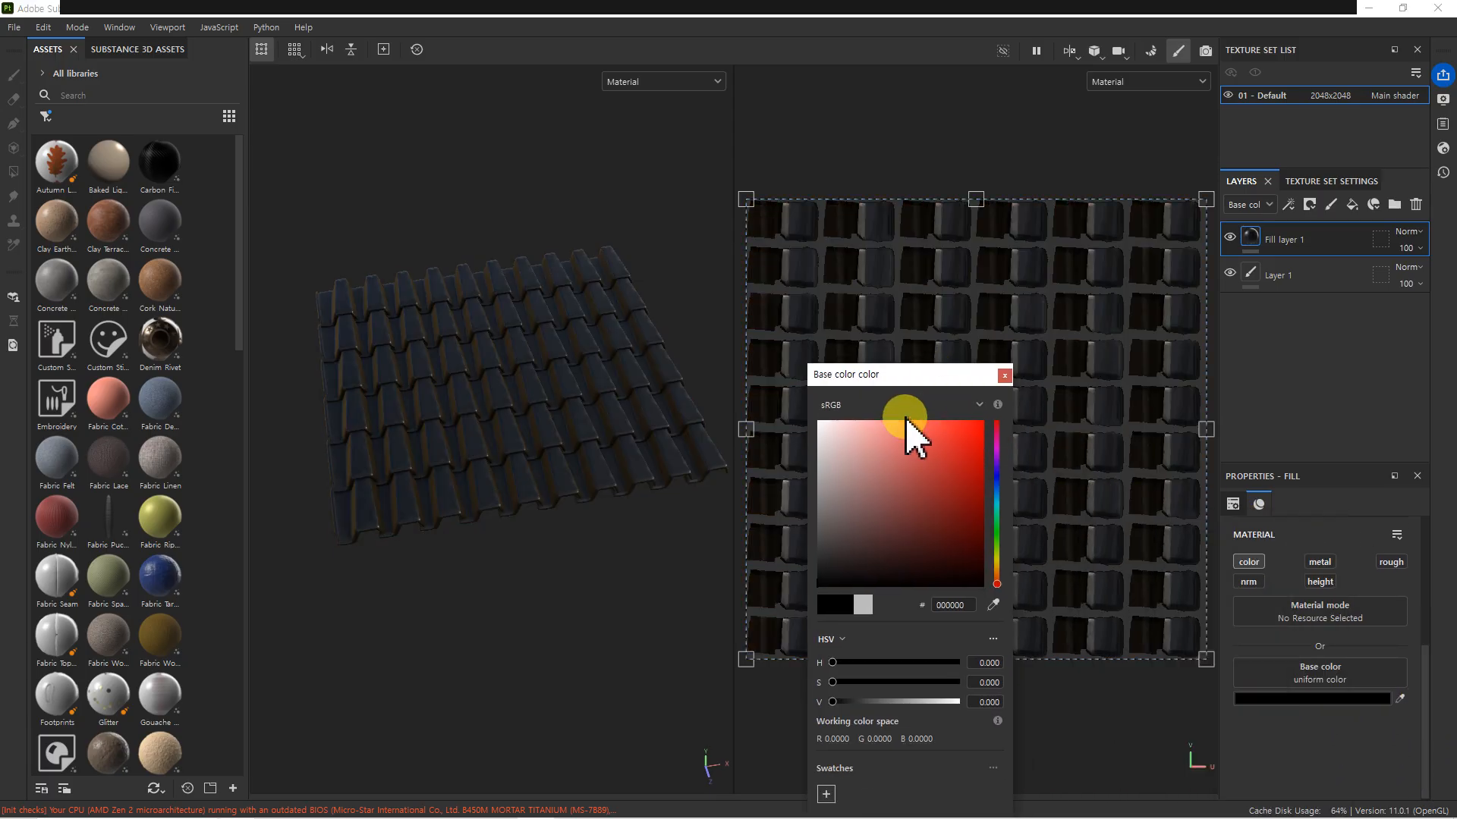
{"action": "left_click", "coordinate": [1003, 375]}
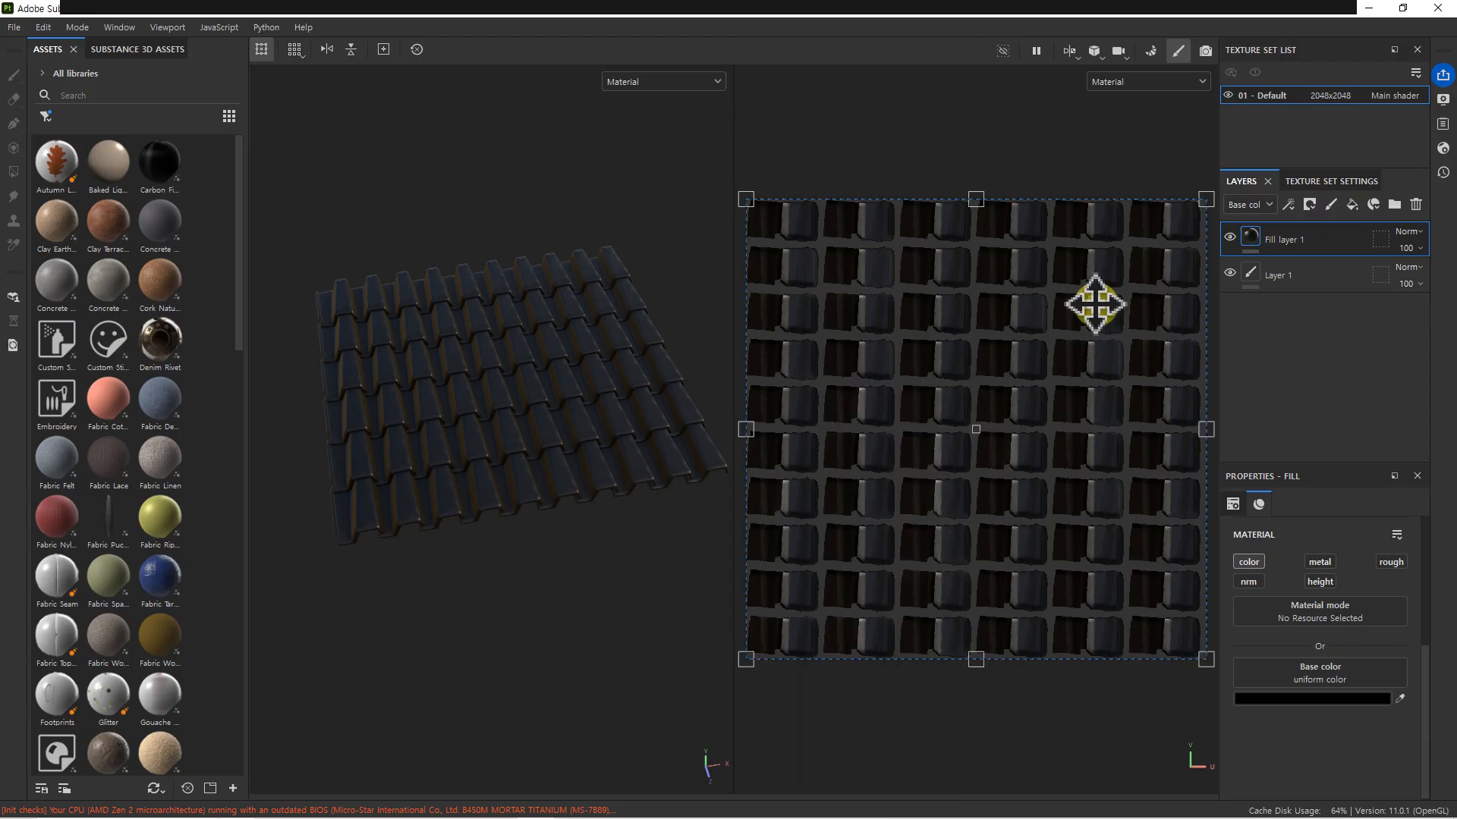
- Add a second fill layer above the black one and set its base color to pure red, FF0000
{"action": "left_click", "coordinate": [1354, 206]}
{"action": "left_click", "coordinate": [1299, 699]}
{"action": "left_click_drag", "start_coordinate": [960, 485], "coordinate": [1040, 397]}
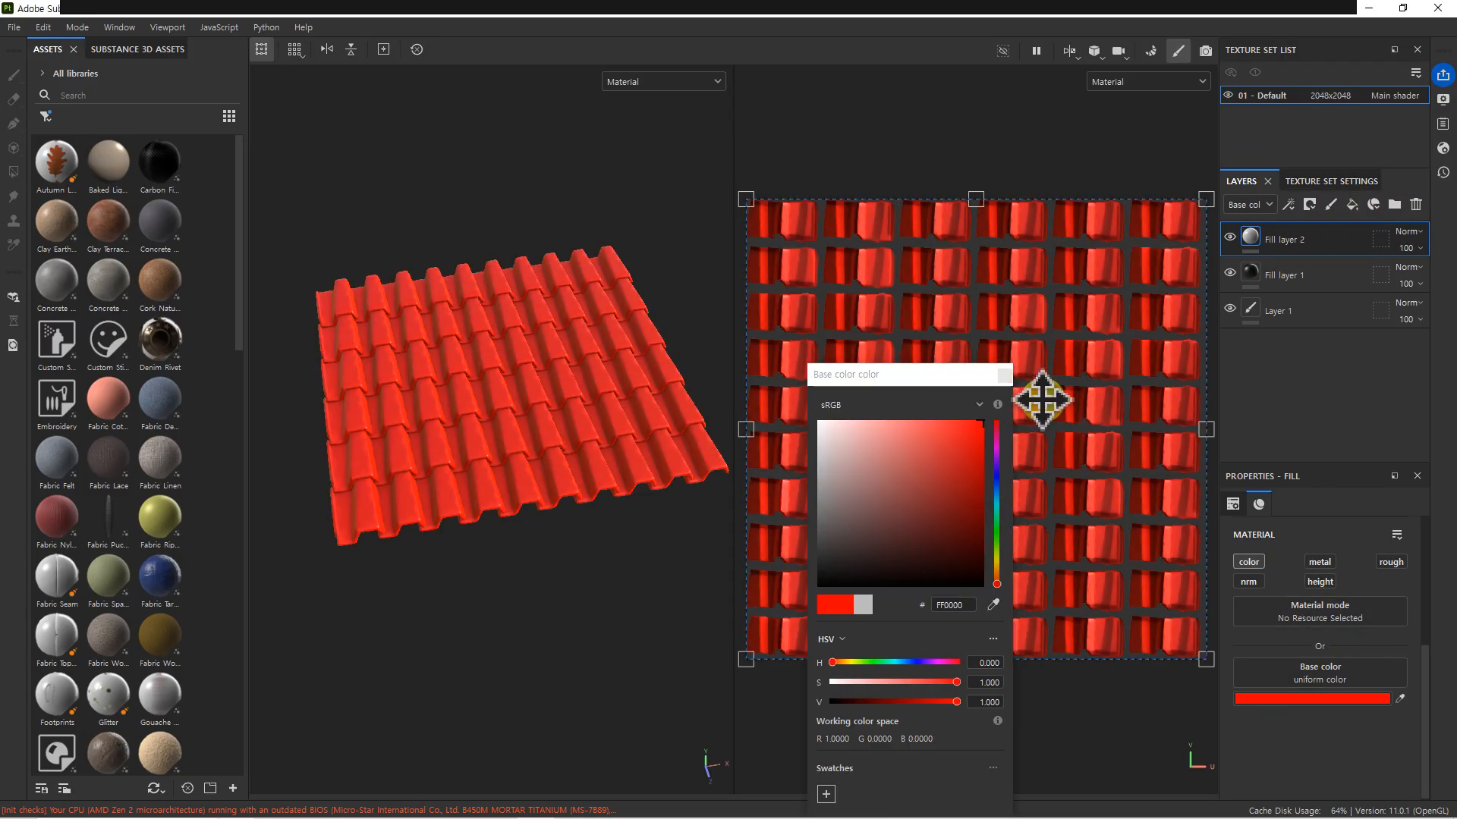
{"action": "left_click", "coordinate": [1003, 375]}
- Widen the asset library and filter it to show only smart masks
{"action": "left_click_drag", "start_coordinate": [581, 561], "coordinate": [542, 608], "text": "alt"}
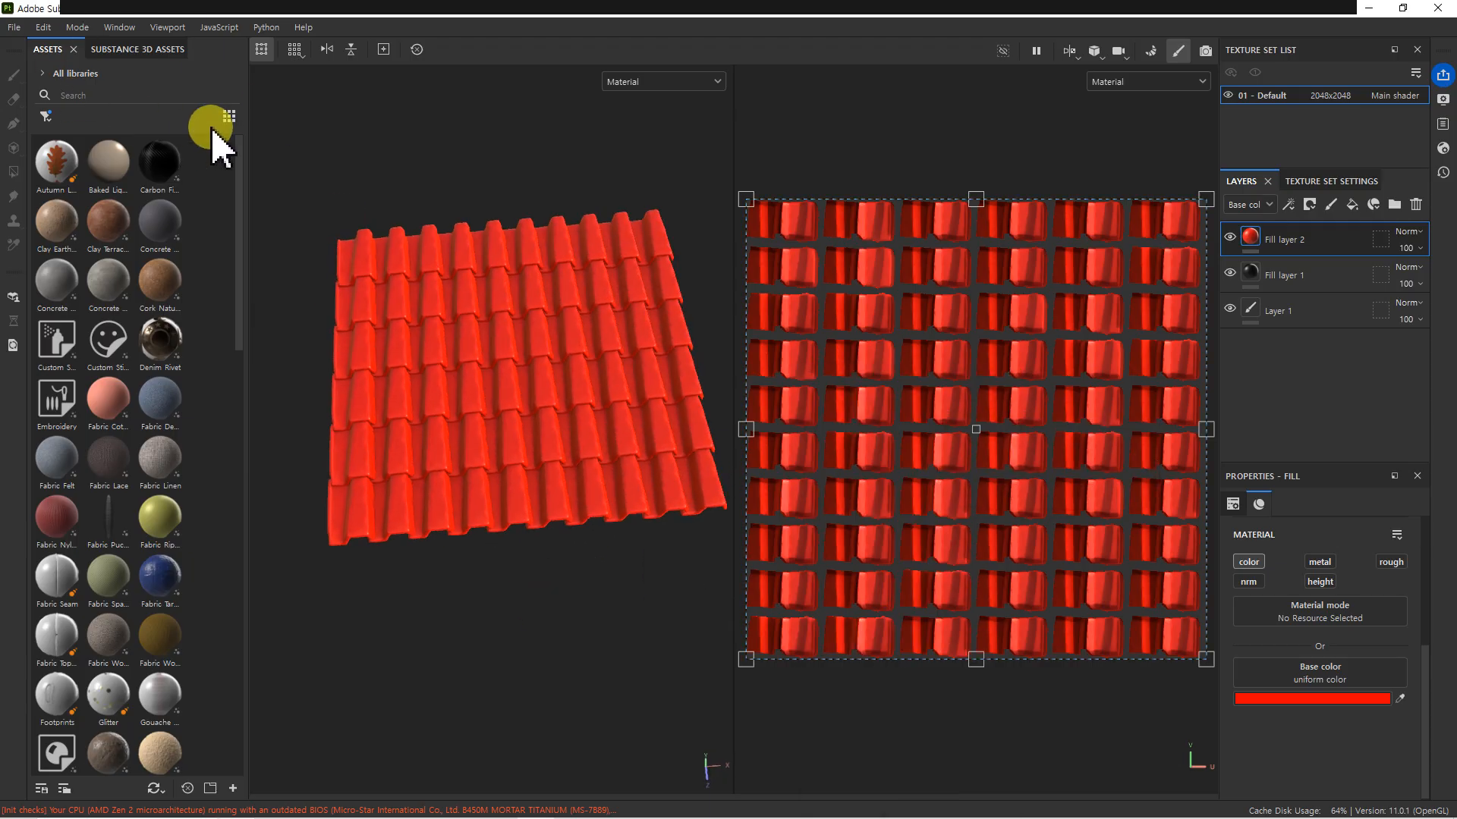
{"action": "left_click_drag", "start_coordinate": [248, 140], "coordinate": [313, 141]}
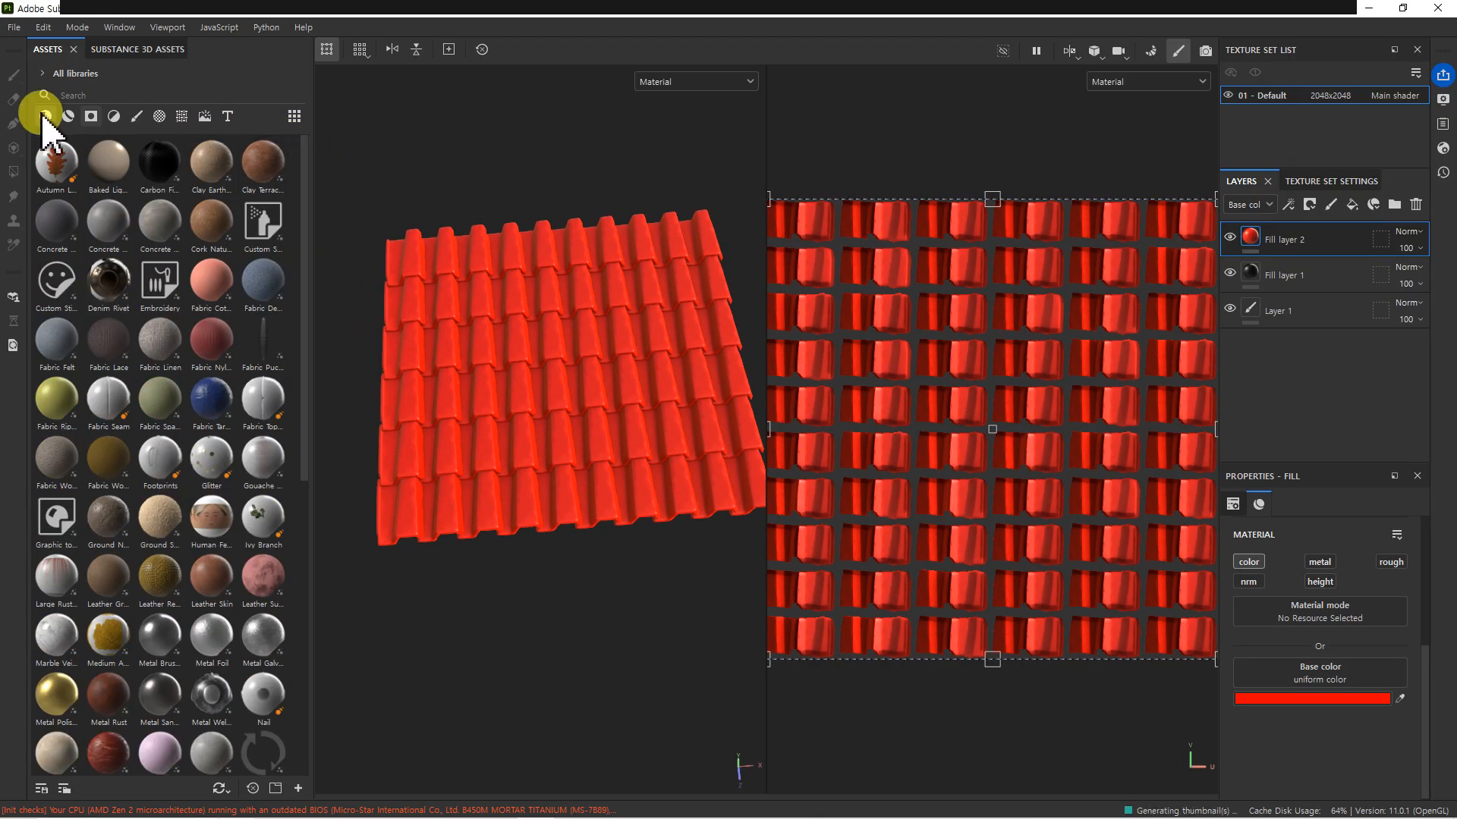
{"action": "left_click", "coordinate": [114, 117]}
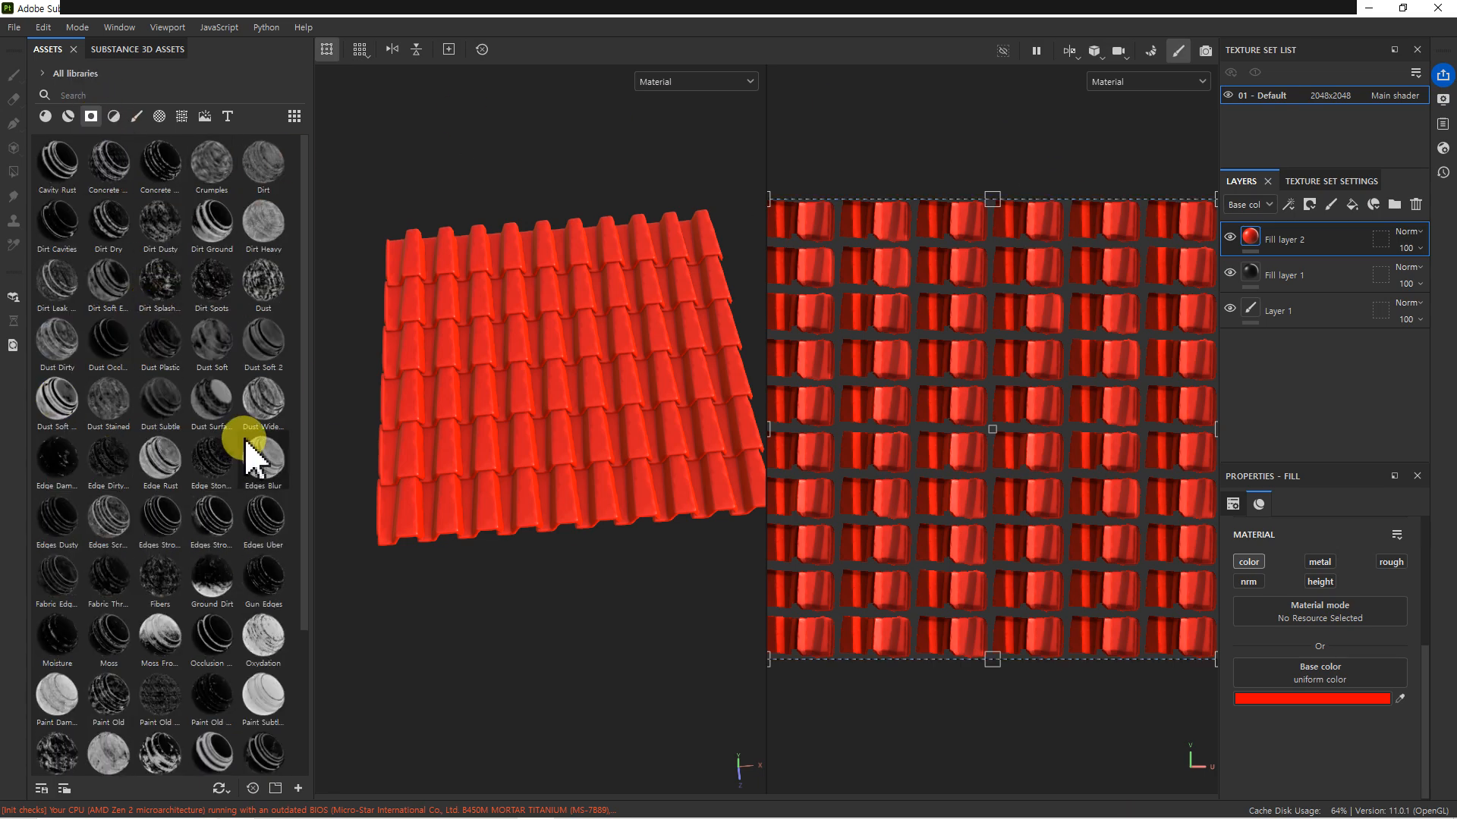
- Try a Dirt Splash and a Dirt Soft smart mask in turn on the red fill layer, undoing each
{"action": "left_click_drag", "start_coordinate": [162, 293], "coordinate": [1282, 250]}
{"action": "left_click_drag", "start_coordinate": [583, 466], "coordinate": [615, 382], "text": "alt"}
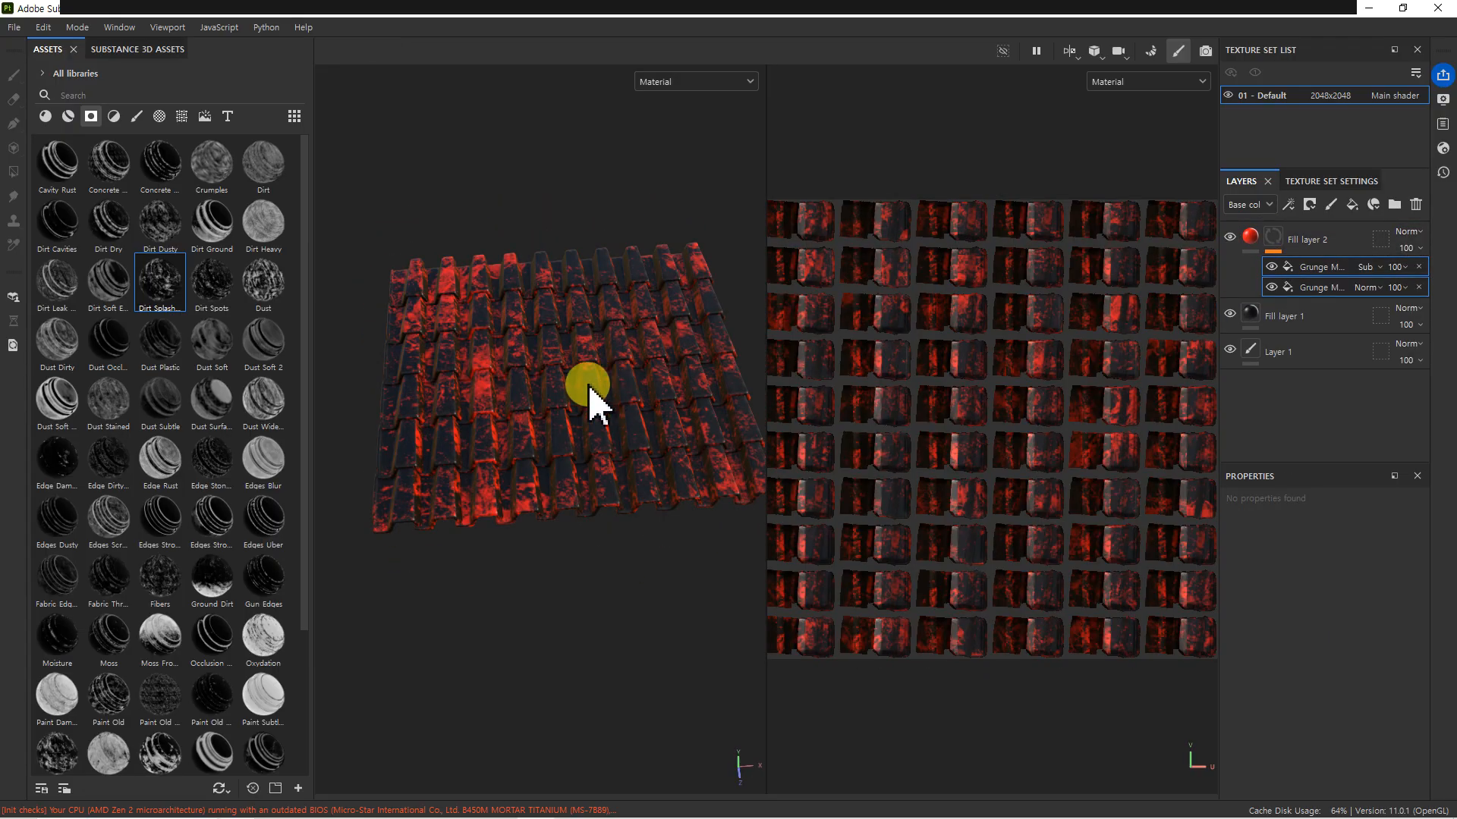
{"action": "key", "text": "ctrl+z"}
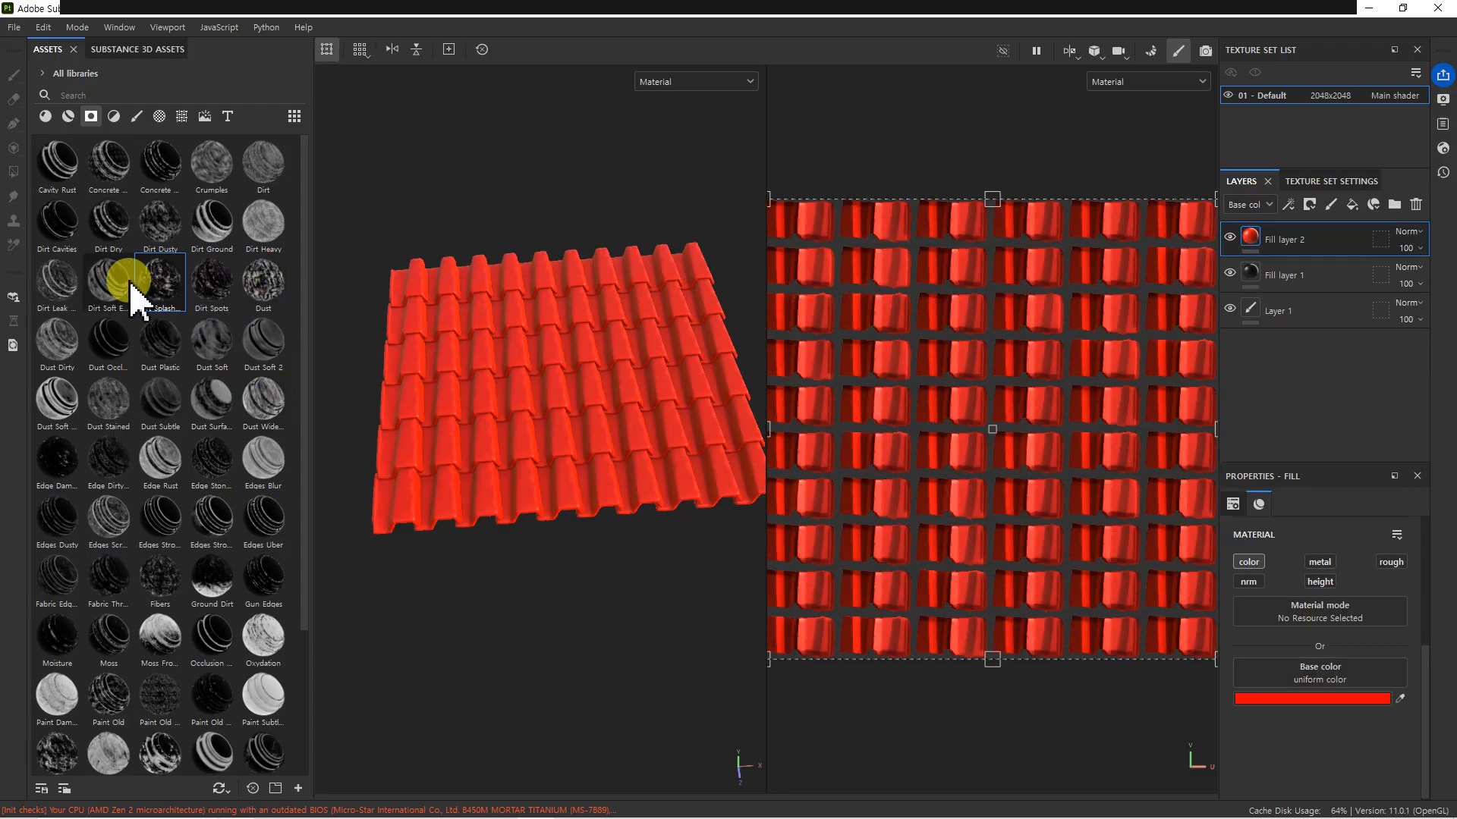
{"action": "left_click_drag", "start_coordinate": [122, 290], "coordinate": [1278, 237]}
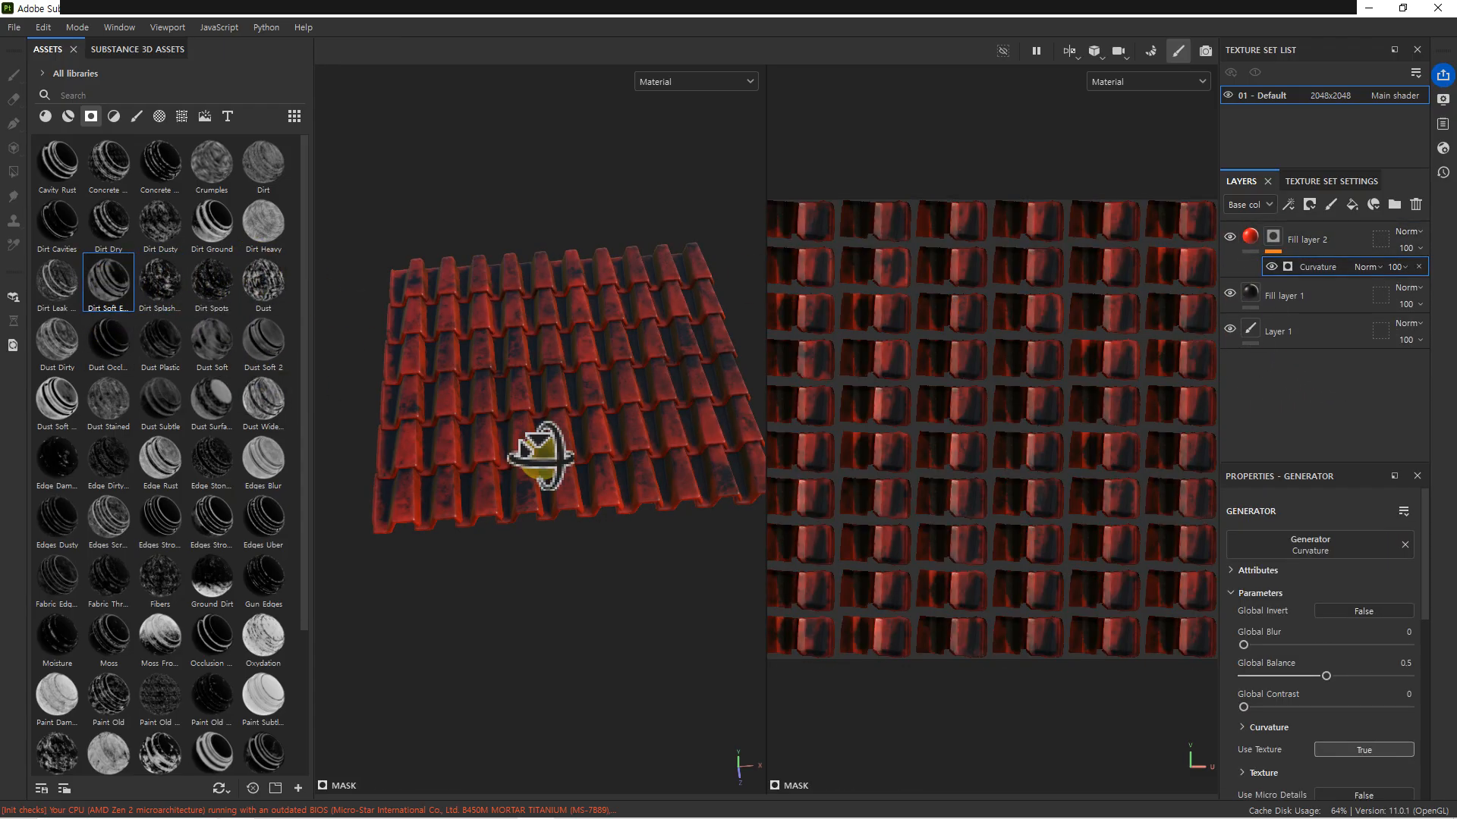
{"action": "key", "text": "ctrl+z"}
- Apply the Dirt Dusty smart mask to the red fill layer and export that mask to the clipboard
{"action": "left_click_drag", "start_coordinate": [162, 221], "coordinate": [1261, 241]}
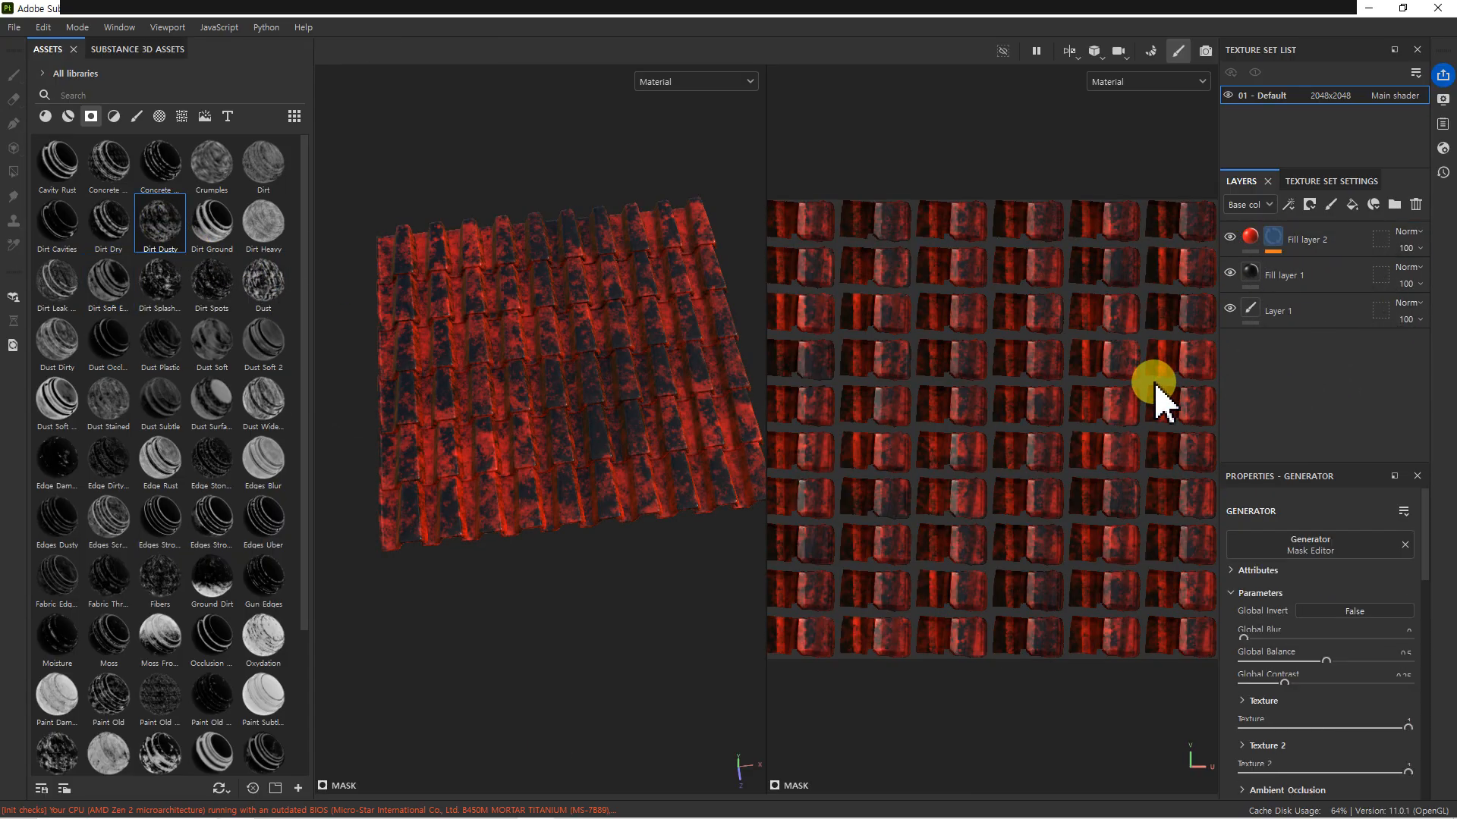
{"action": "left_click_drag", "start_coordinate": [607, 490], "coordinate": [633, 440], "text": "alt"}
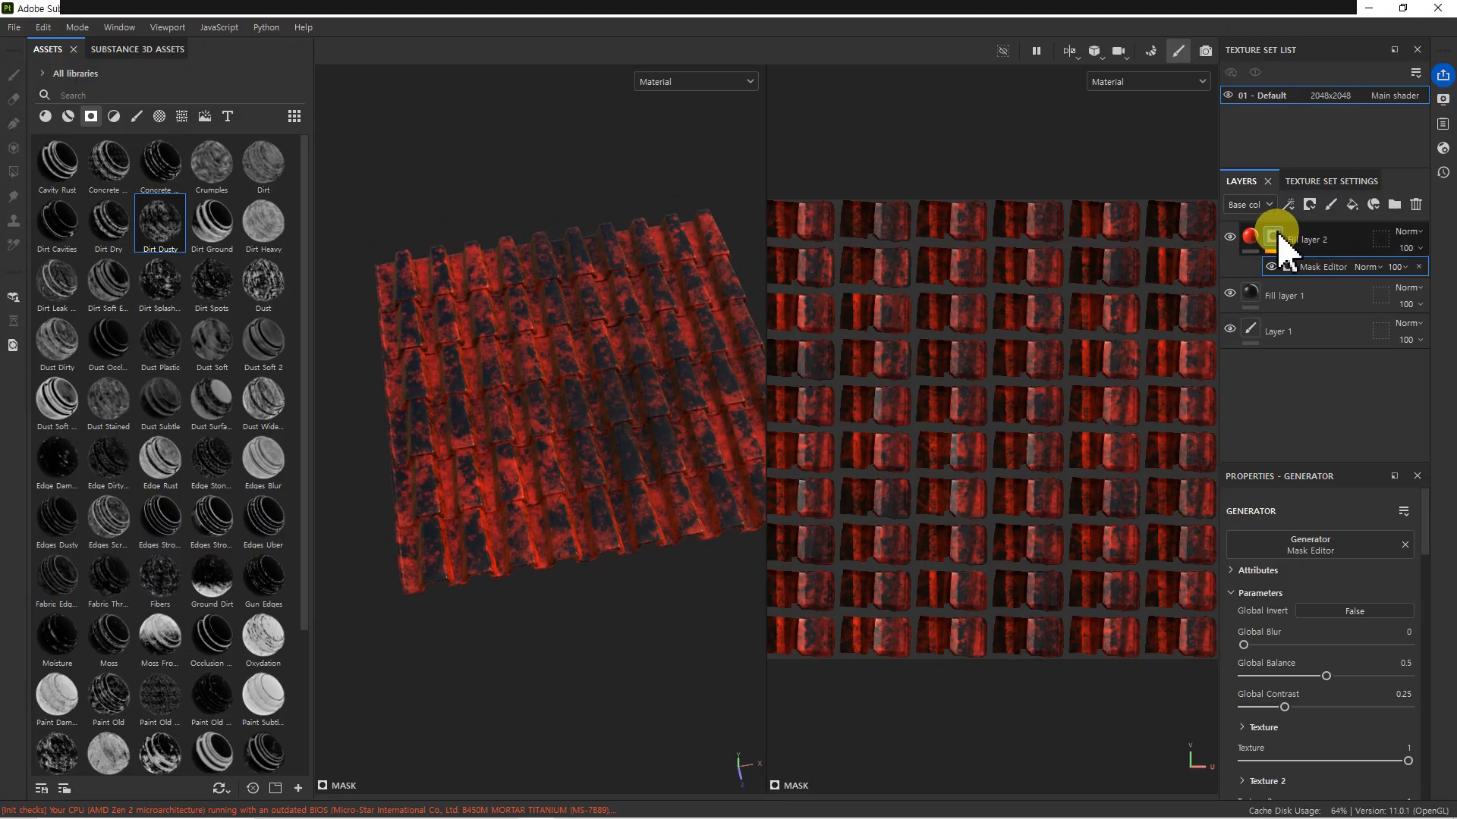
{"action": "right_click", "coordinate": [1277, 239]}
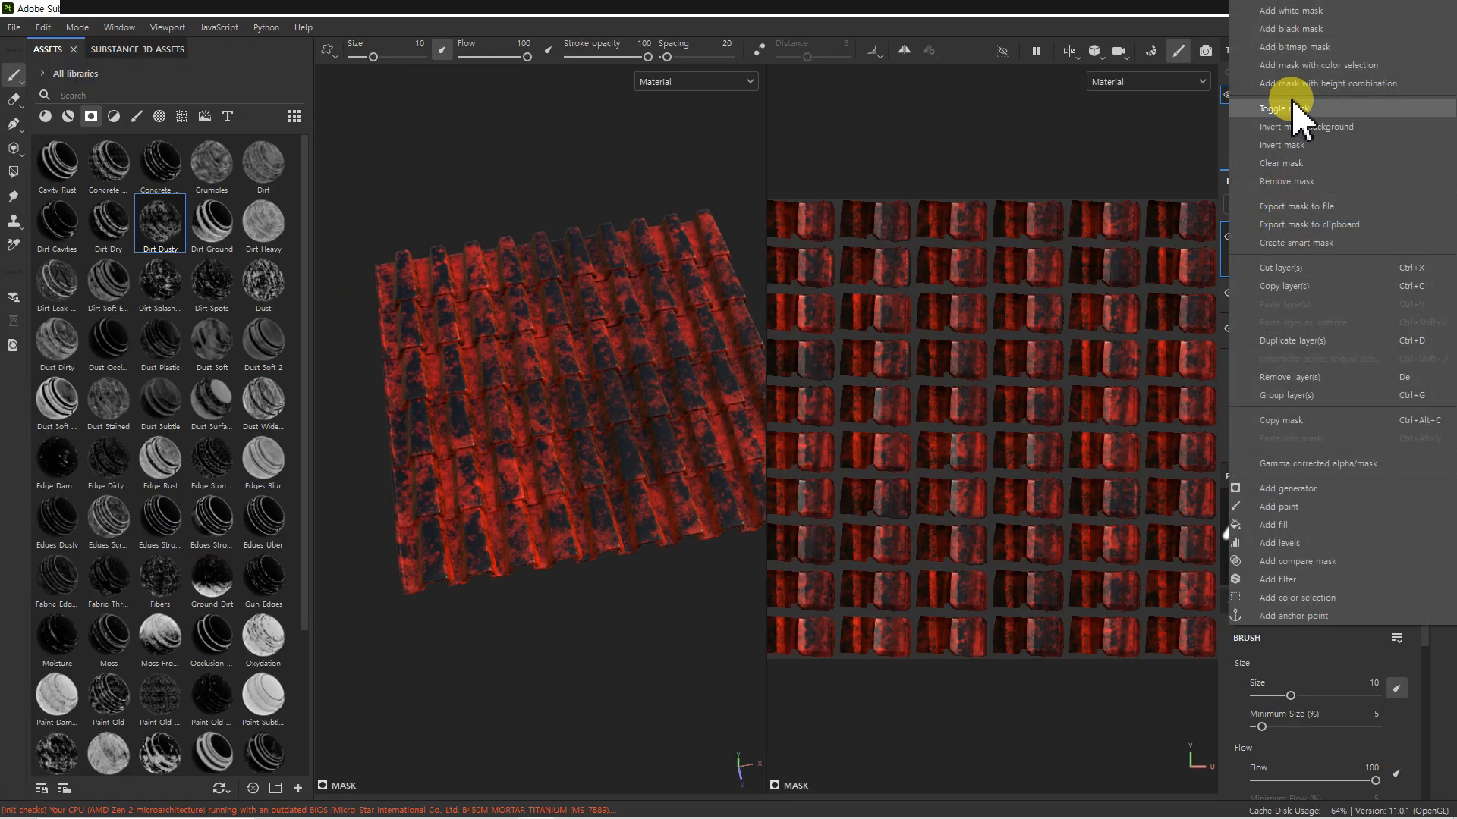
{"action": "left_click", "coordinate": [1319, 228]}
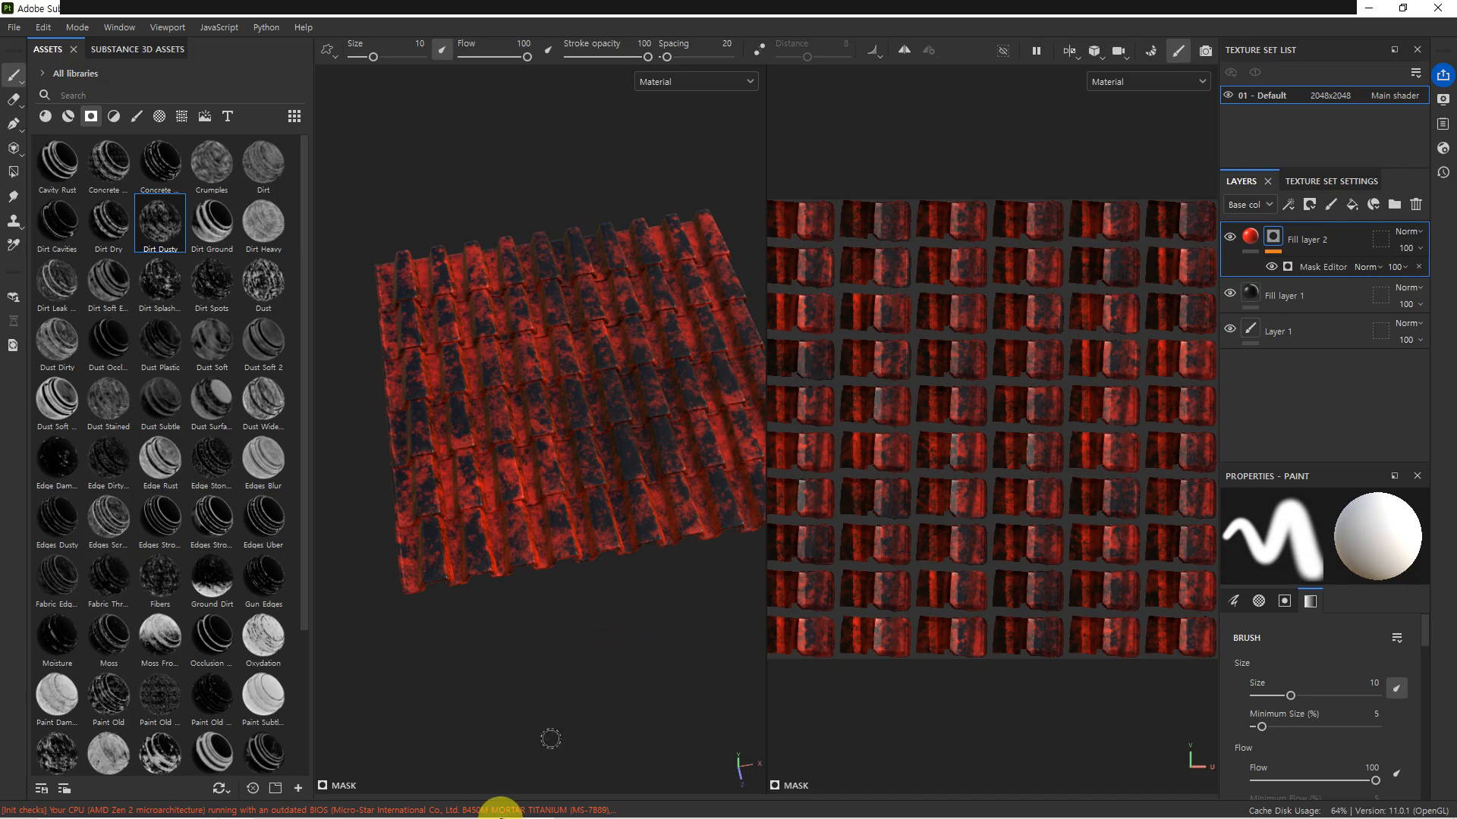
- Switch to Photoshop, create a 2048 x 2048 pixel grayscale document at 72 pixels/inch, and paste the copied mask into it
{"action": "left_click", "coordinate": [350, 804]}
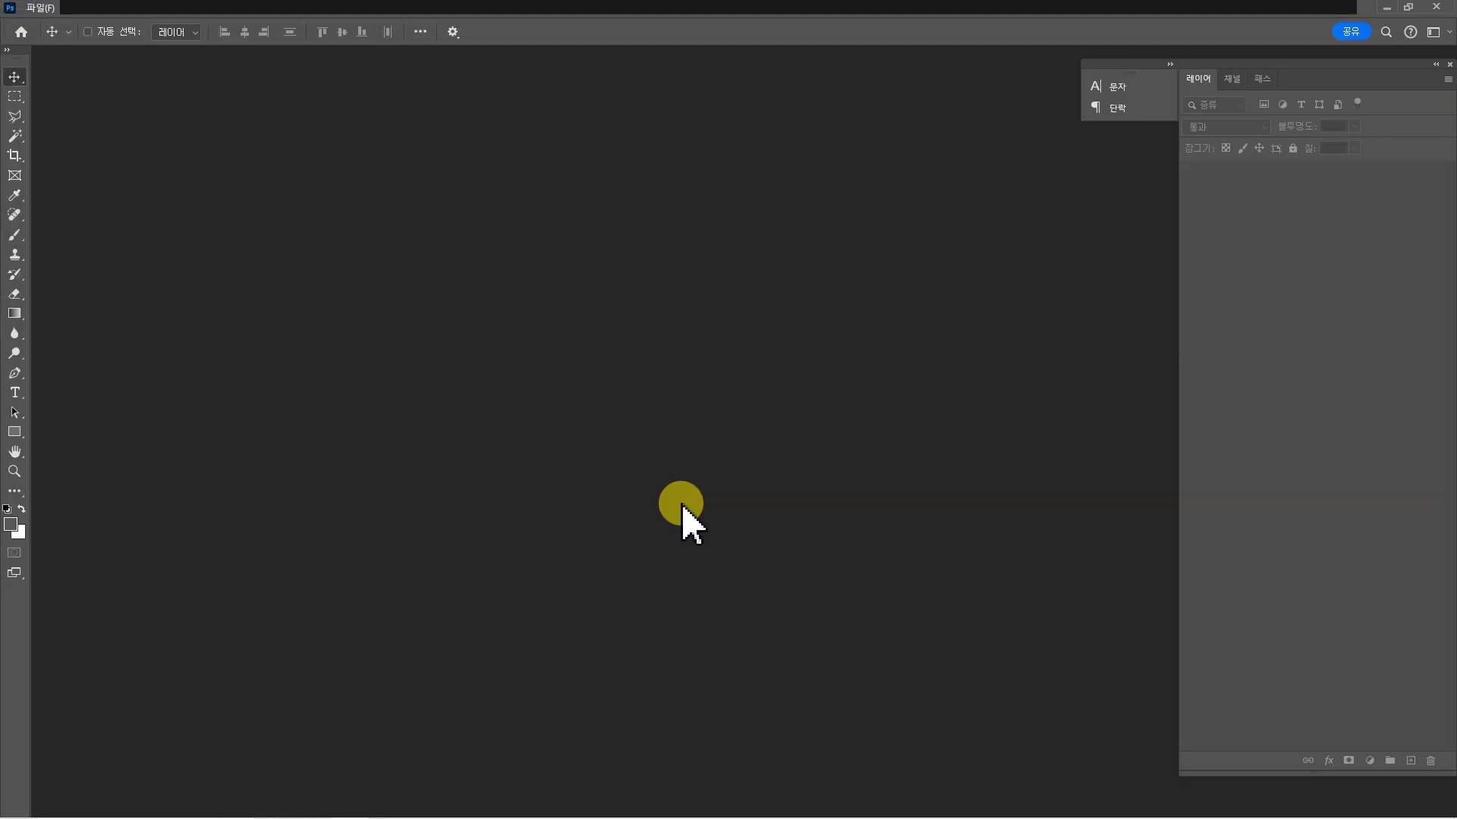
{"action": "key", "text": "ctrl+n"}
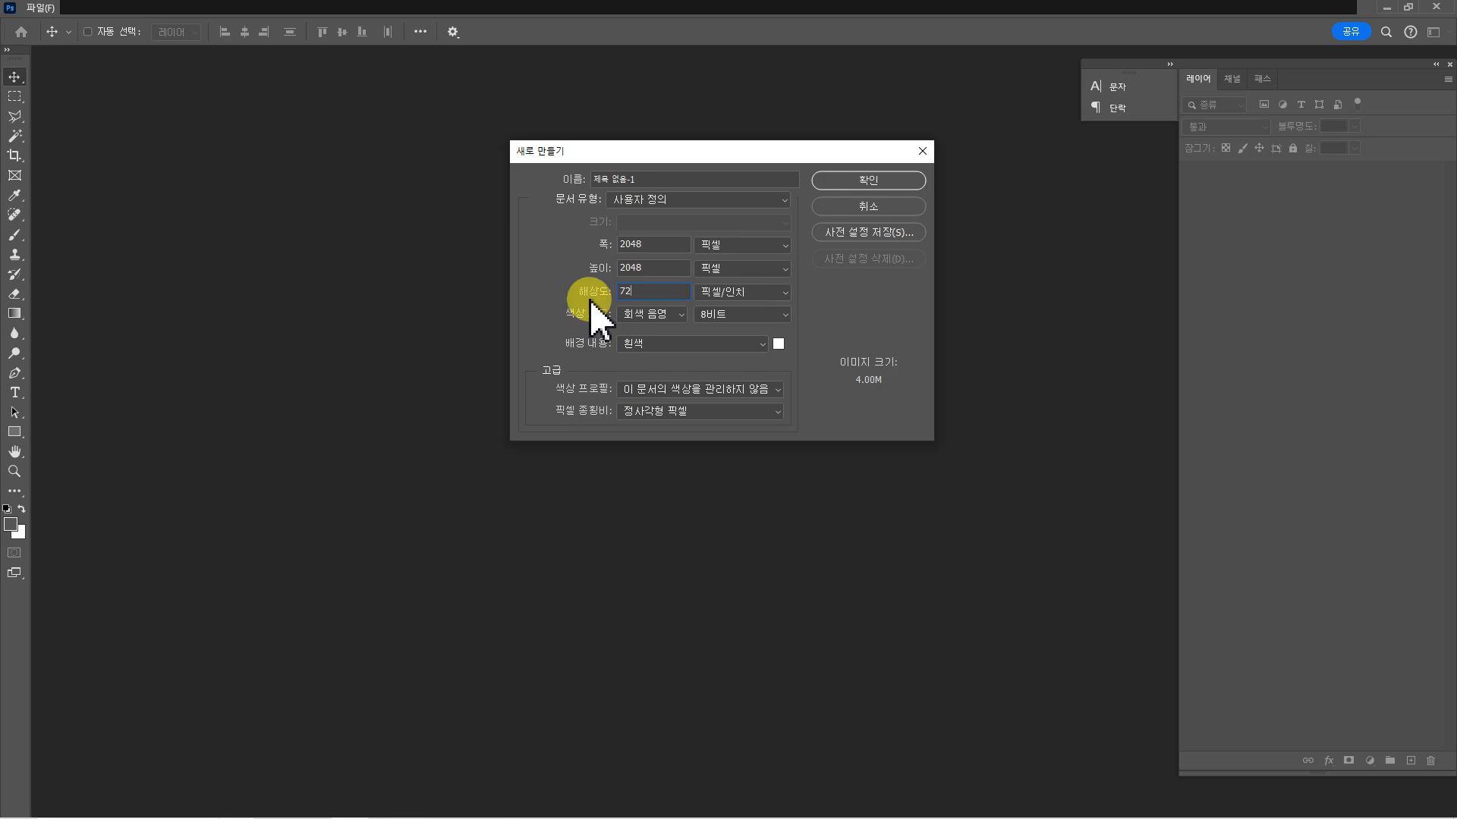
{"action": "key", "text": "Return"}
{"action": "key", "text": "ctrl+v"}
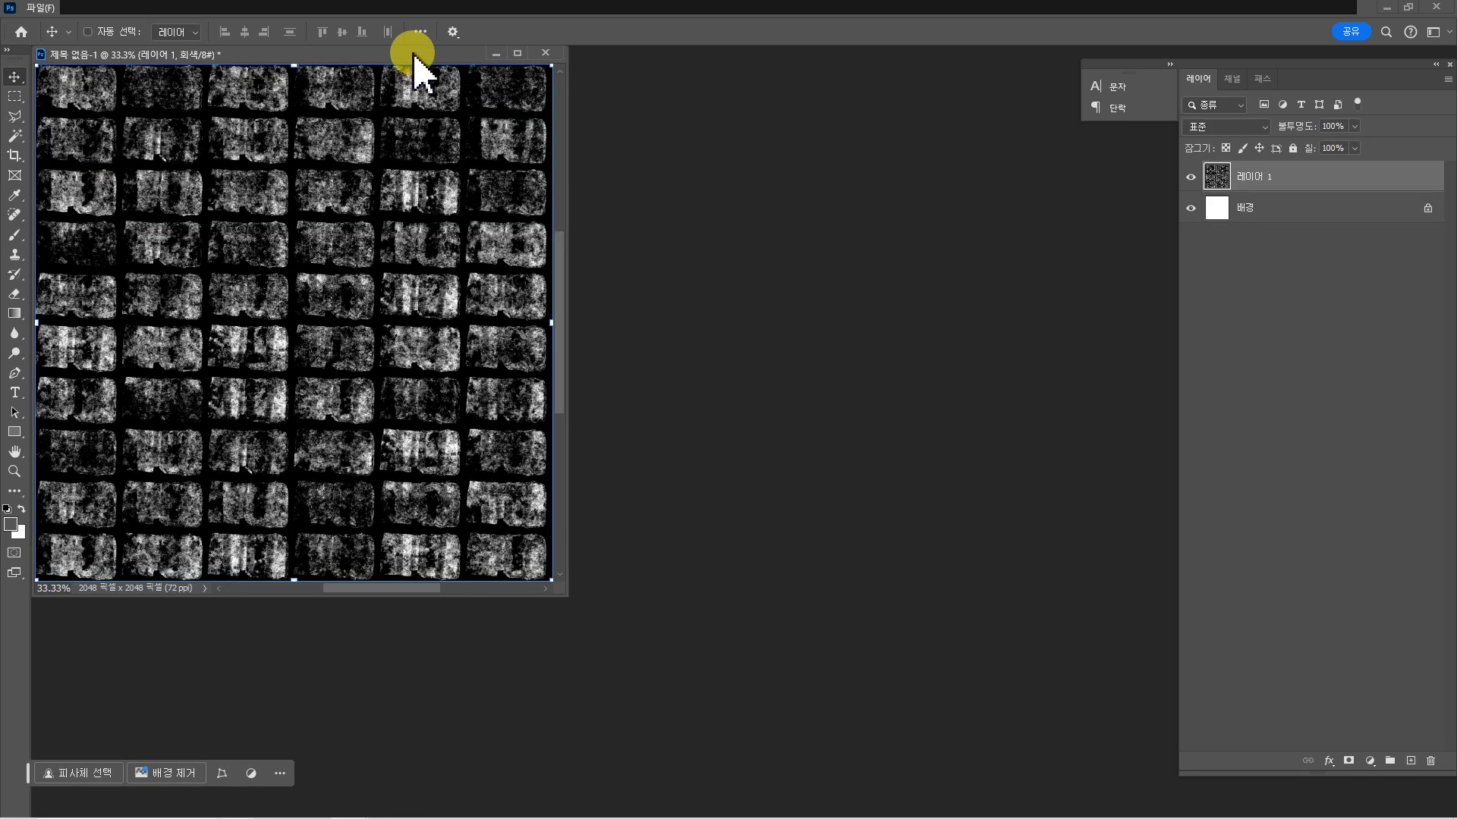
{"action": "left_click_drag", "start_coordinate": [414, 55], "coordinate": [467, 89]}
- Switch back to Substance 3D Painter and undo the Dirt Dusty mask on the red fill layer
{"action": "mouse_move", "coordinate": [400, 811]}
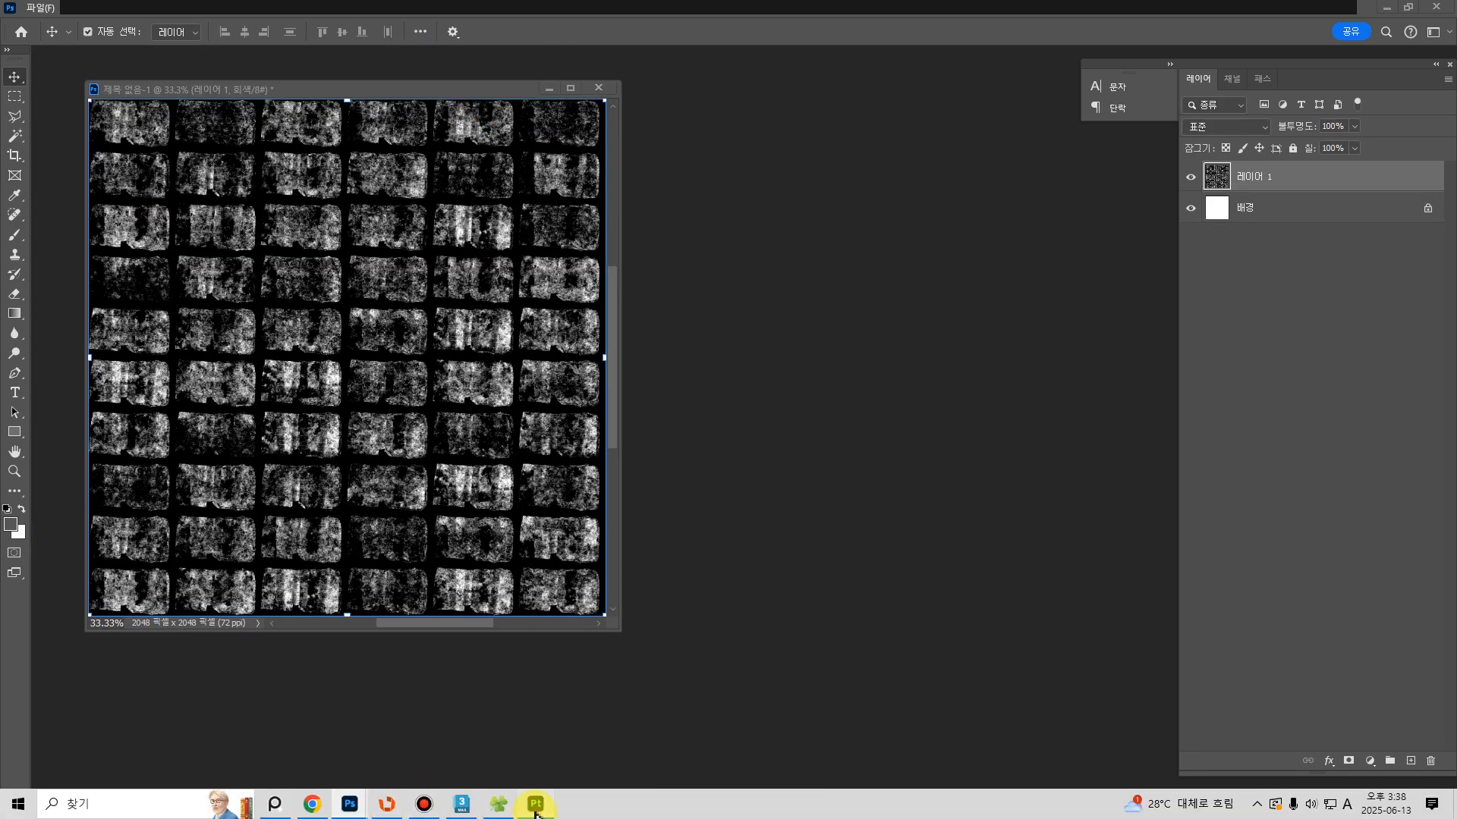
{"action": "left_click", "coordinate": [535, 806]}
{"action": "left_click_drag", "start_coordinate": [693, 303], "coordinate": [523, 477], "text": "alt"}
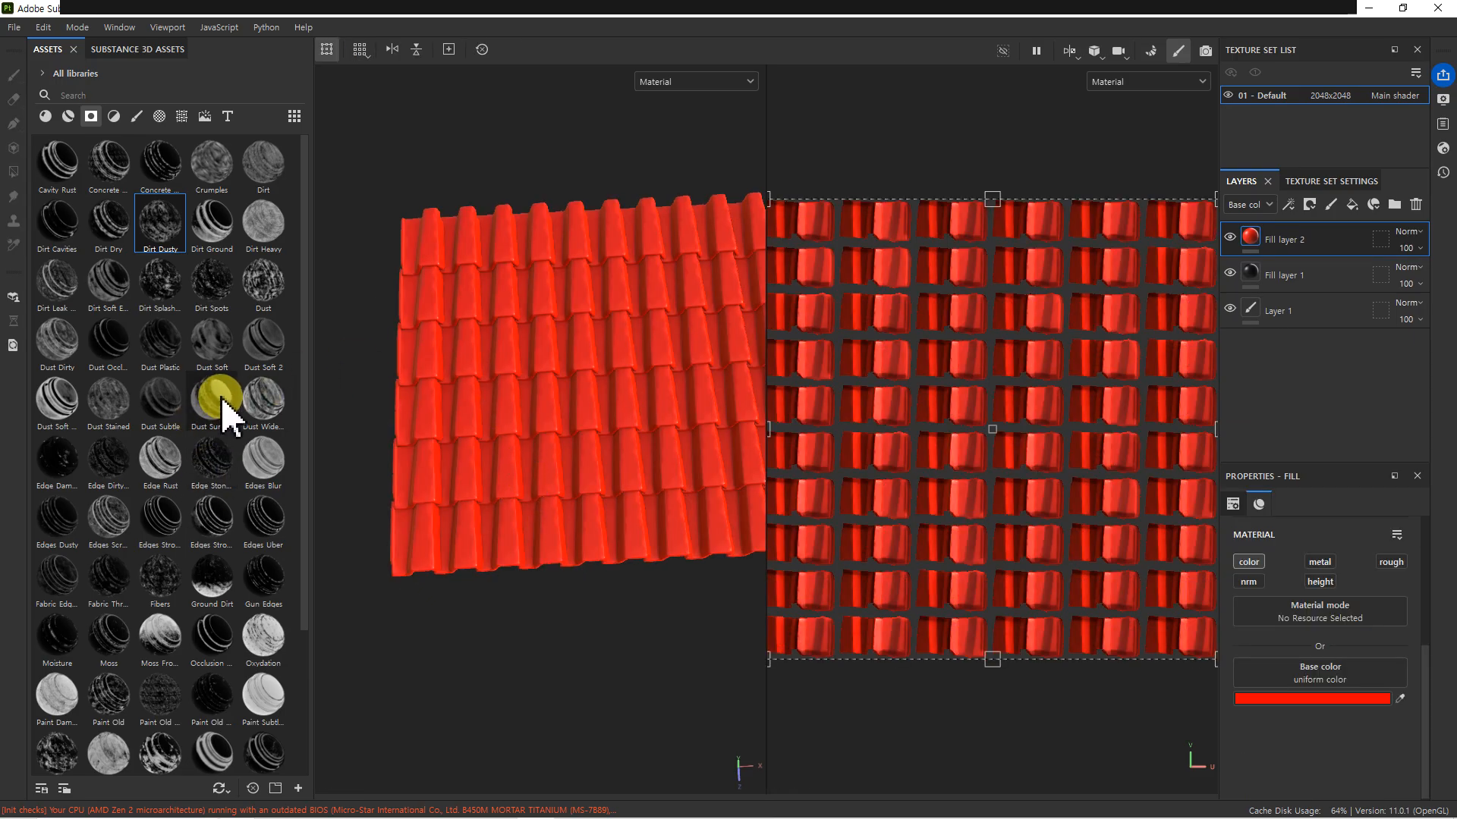
- Try the Dust Surface smart mask on the red fill layer, inspect the roof, and undo it
{"action": "left_click_drag", "start_coordinate": [230, 406], "coordinate": [1278, 250]}
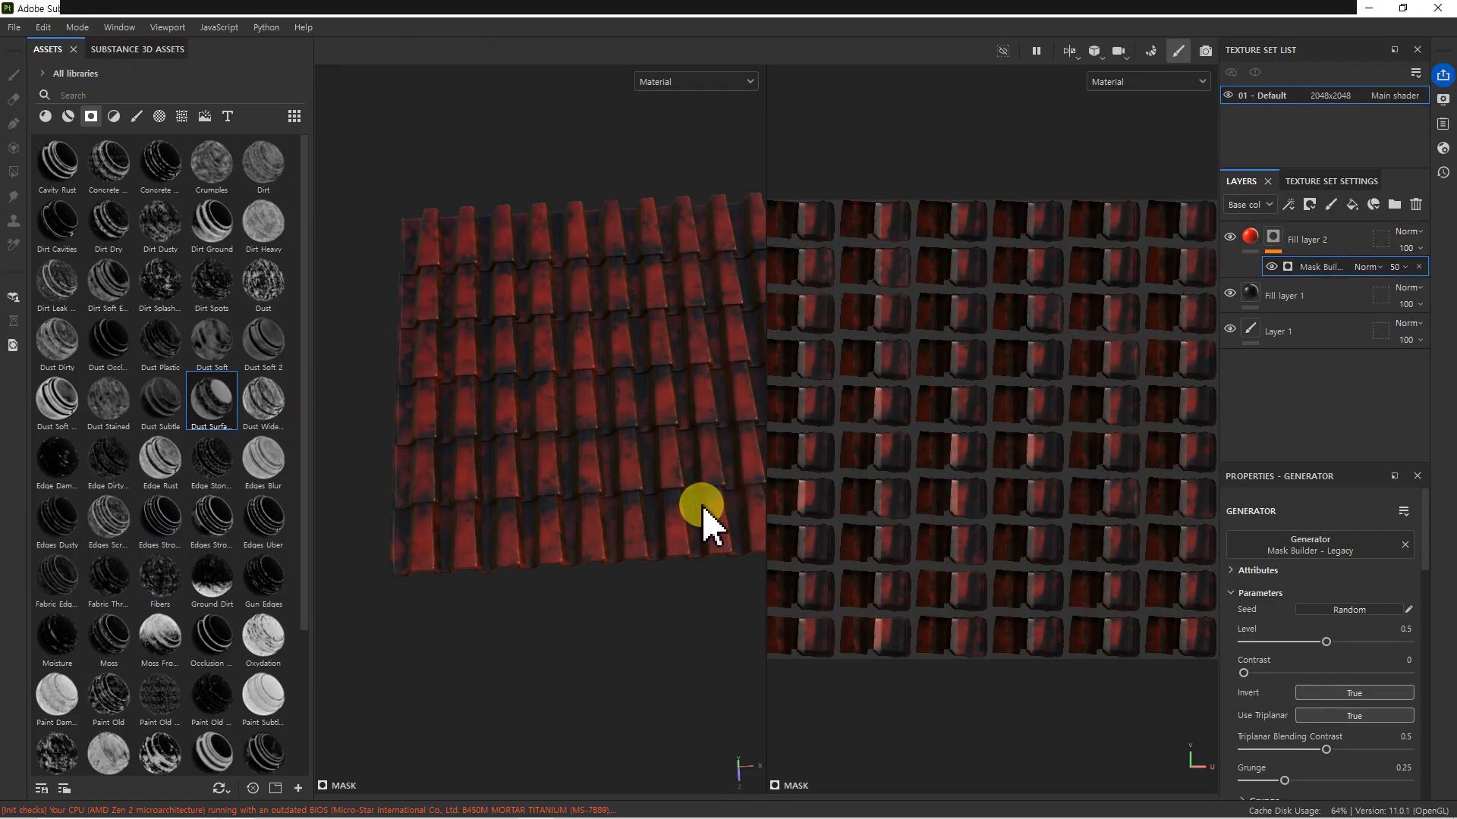
{"action": "left_click_drag", "start_coordinate": [687, 539], "coordinate": [649, 444], "text": "alt"}
{"action": "key", "text": "ctrl"}
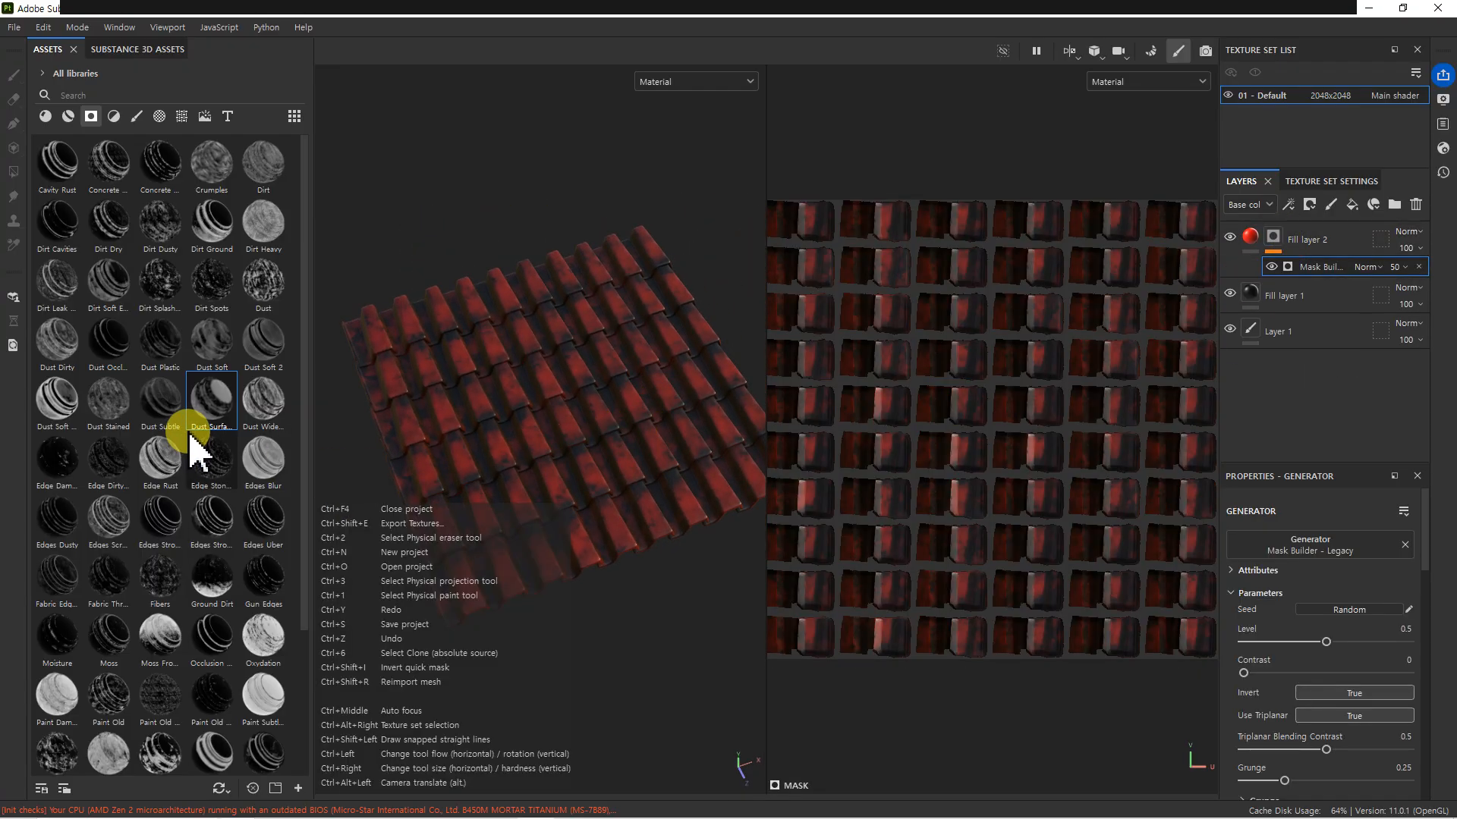
{"action": "key", "text": "ctrl+z"}
- Search the smart masks for "dust", apply Dust Soft 2 to the red fill layer, and export that mask to the clipboard
{"action": "left_click", "coordinate": [105, 94]}
{"action": "type", "text": "d"}
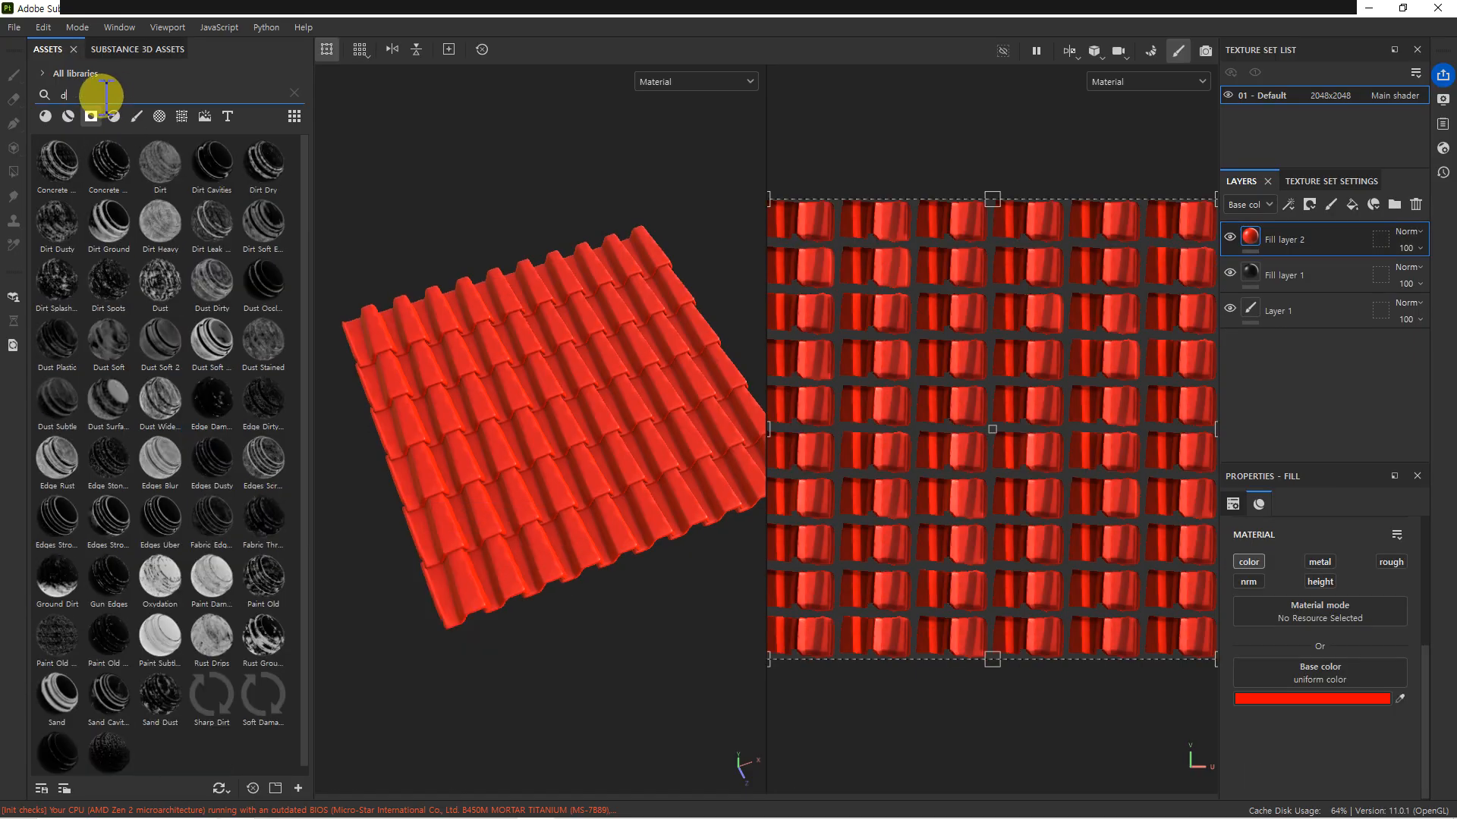
{"action": "type", "text": "ust"}
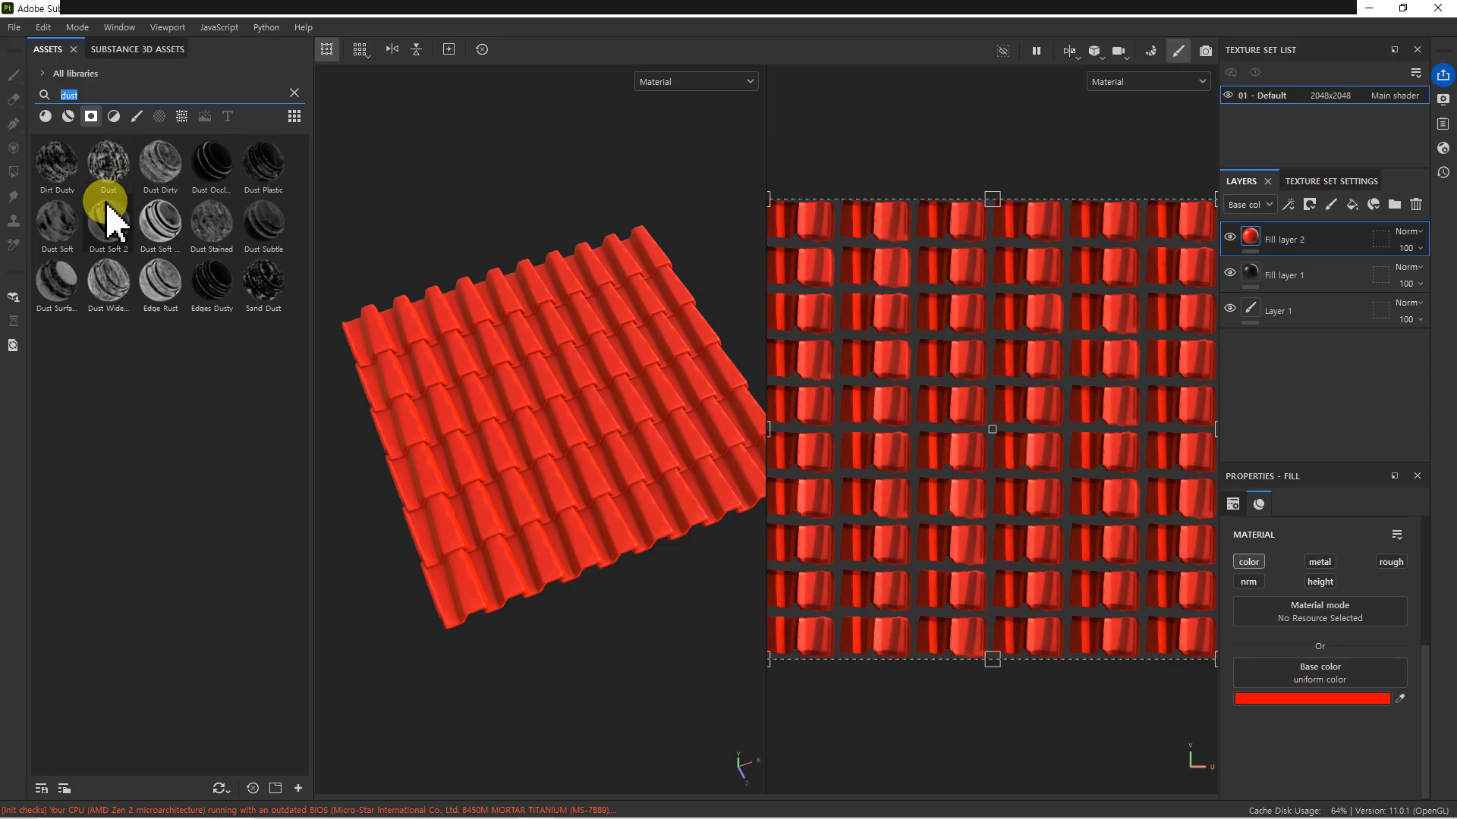
{"action": "left_click_drag", "start_coordinate": [110, 227], "coordinate": [1277, 237]}
{"action": "left_click_drag", "start_coordinate": [693, 471], "coordinate": [630, 395], "text": "alt"}
{"action": "right_click", "coordinate": [1279, 243]}
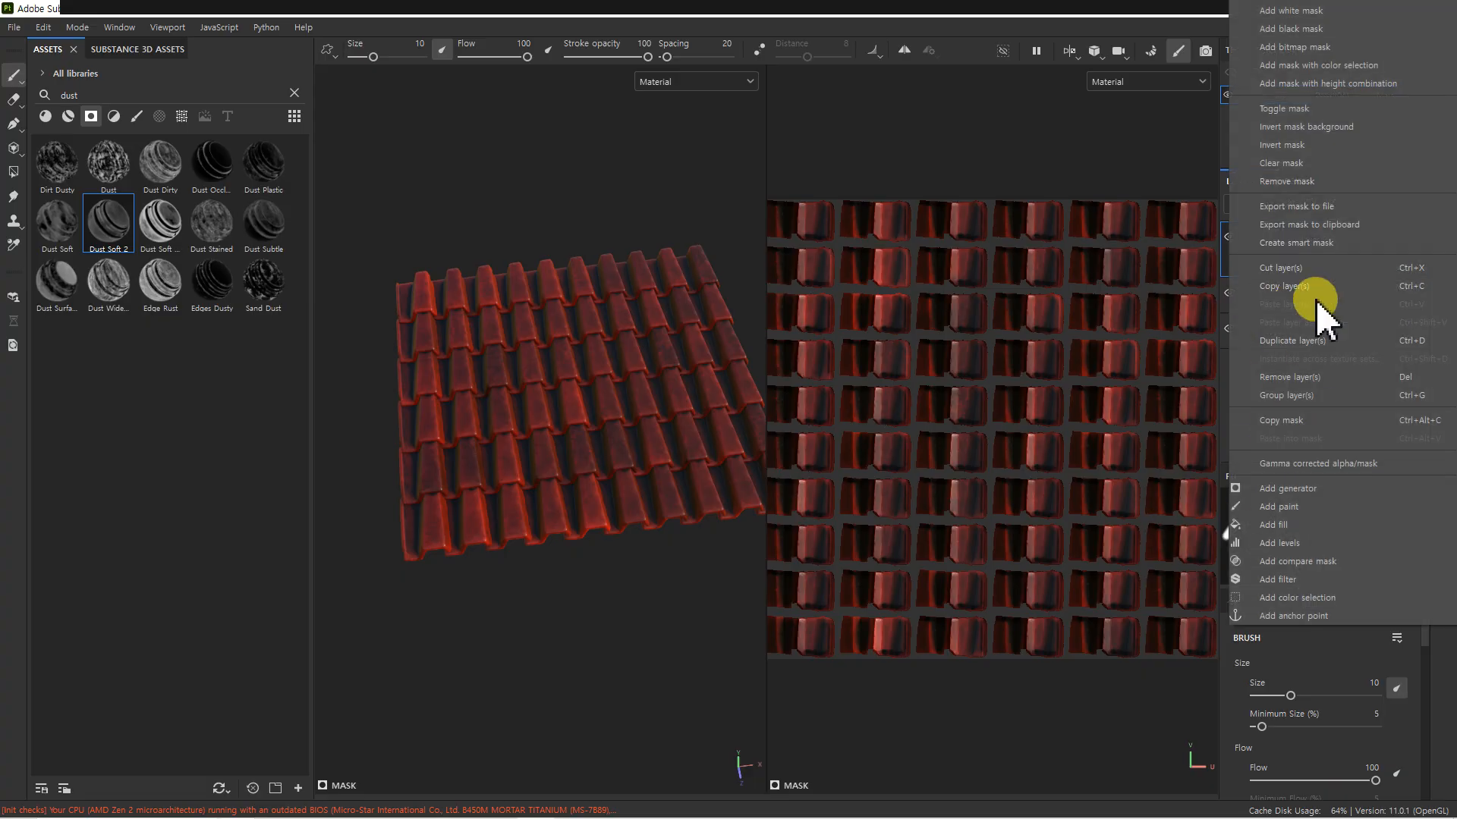
{"action": "left_click", "coordinate": [478, 780]}
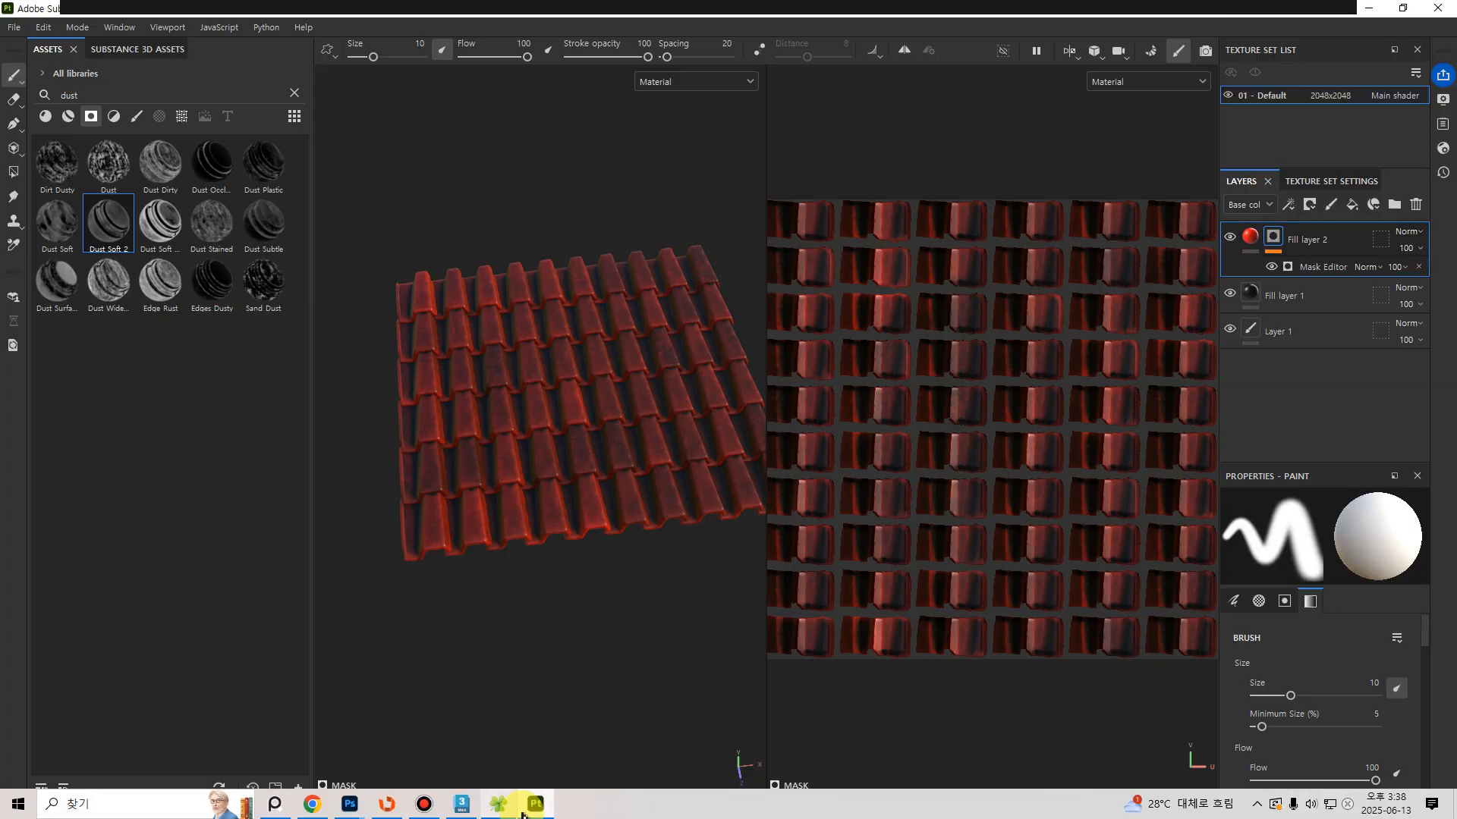
- Switch to Photoshop, paste the copied mask into a new 2048 x 2048 pixel grayscale document, and move its window off the first one
{"action": "left_click", "coordinate": [350, 804]}
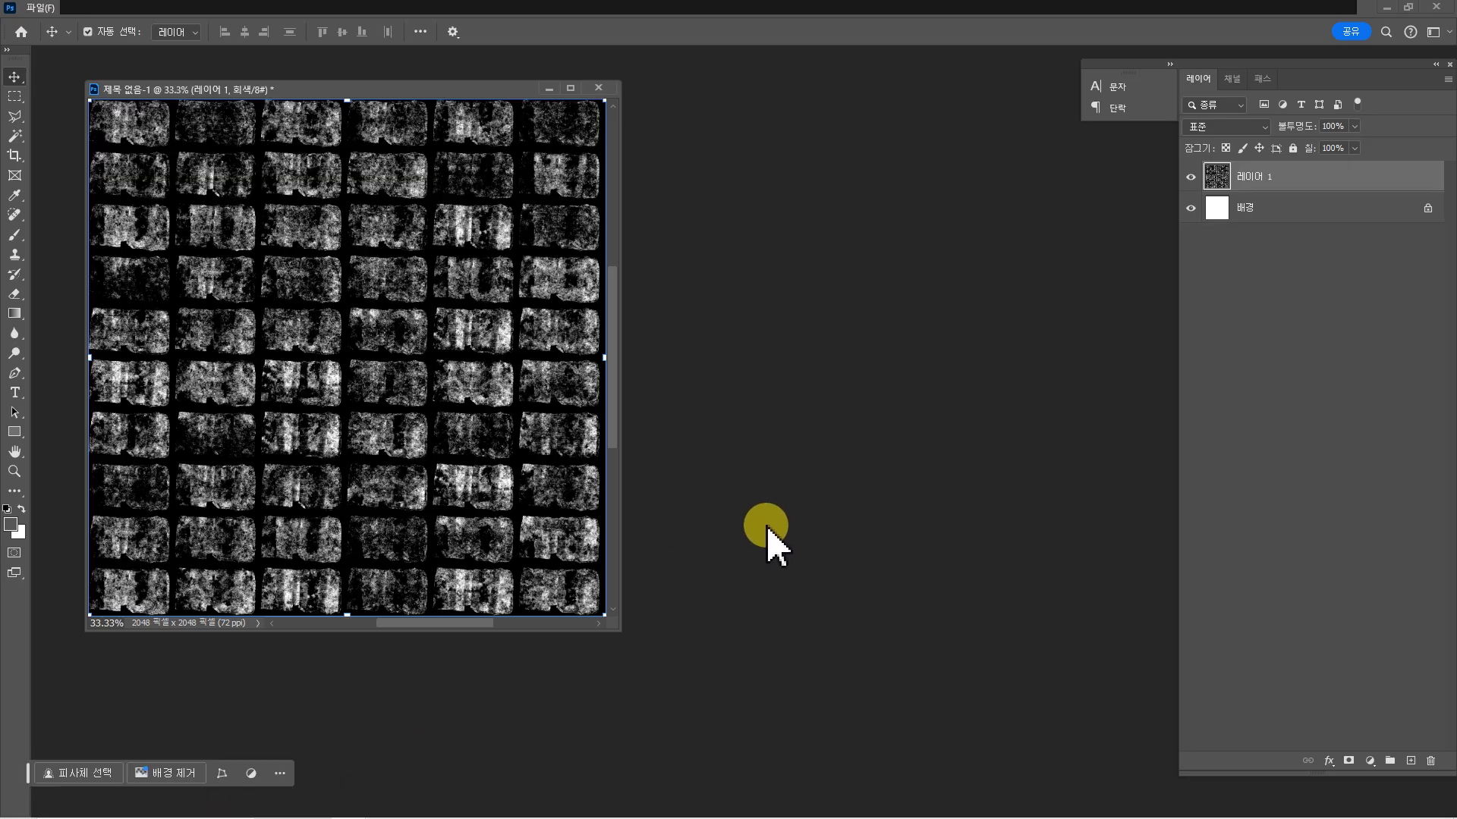
{"action": "key", "text": "ctrl+n"}
{"action": "left_click", "coordinate": [862, 195]}
{"action": "key", "text": "ctrl+v"}
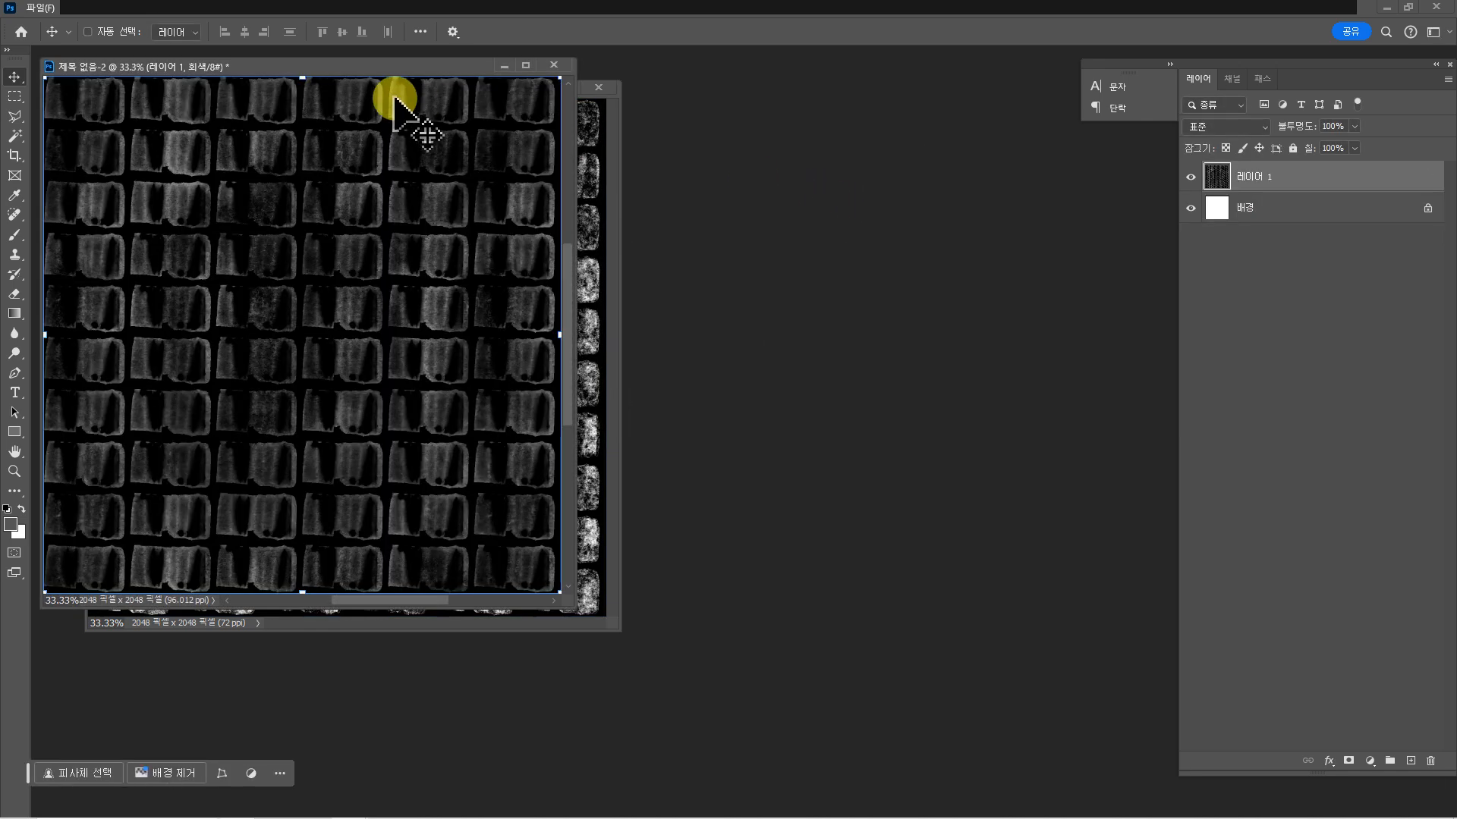
{"action": "left_click_drag", "start_coordinate": [374, 72], "coordinate": [592, 186]}
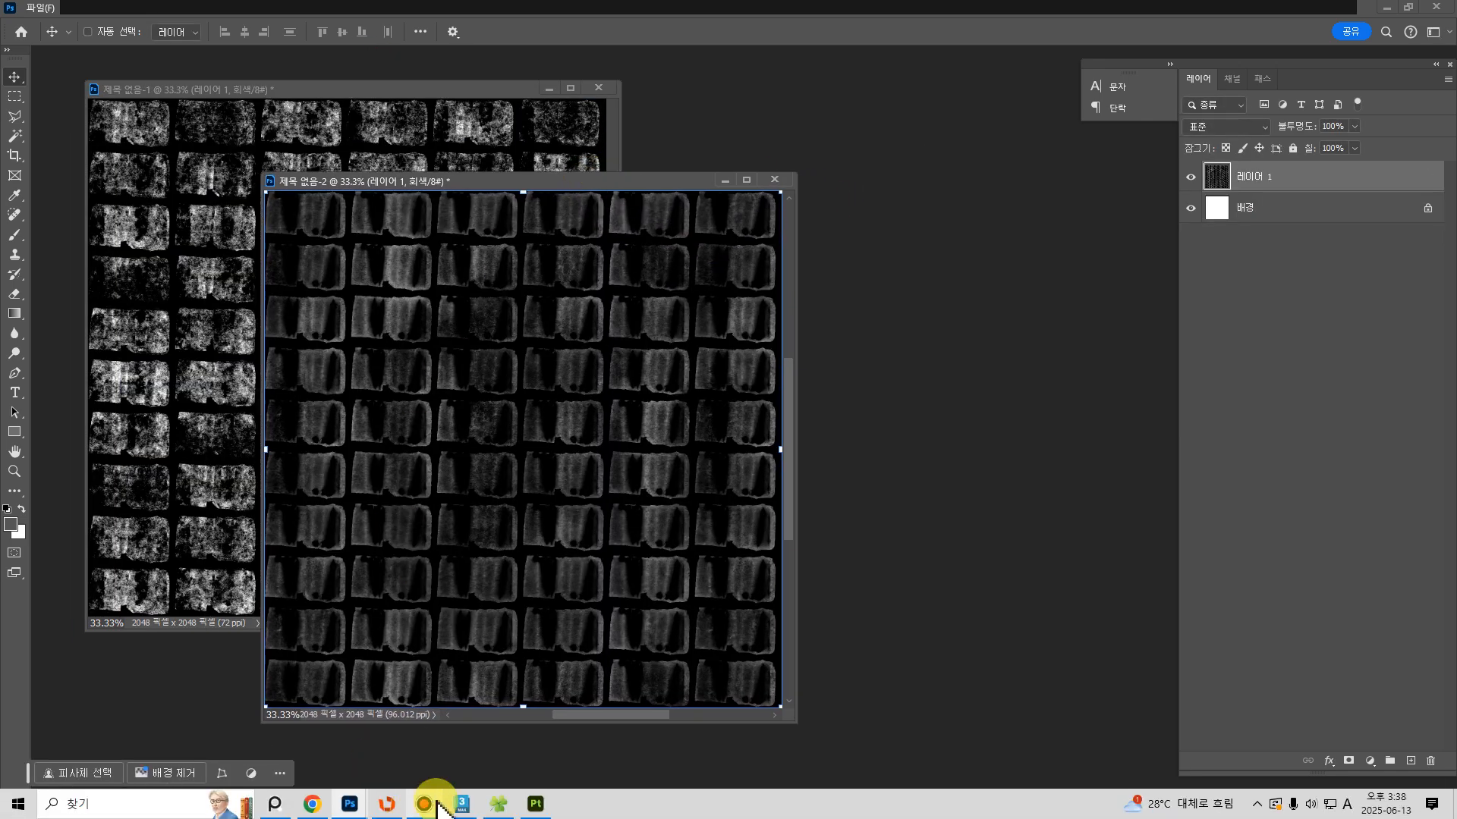
- Switch back to Substance 3D Painter, undo the Dust Soft 2 mask on the red fill layer, and clear the asset search
{"action": "left_click", "coordinate": [535, 806]}
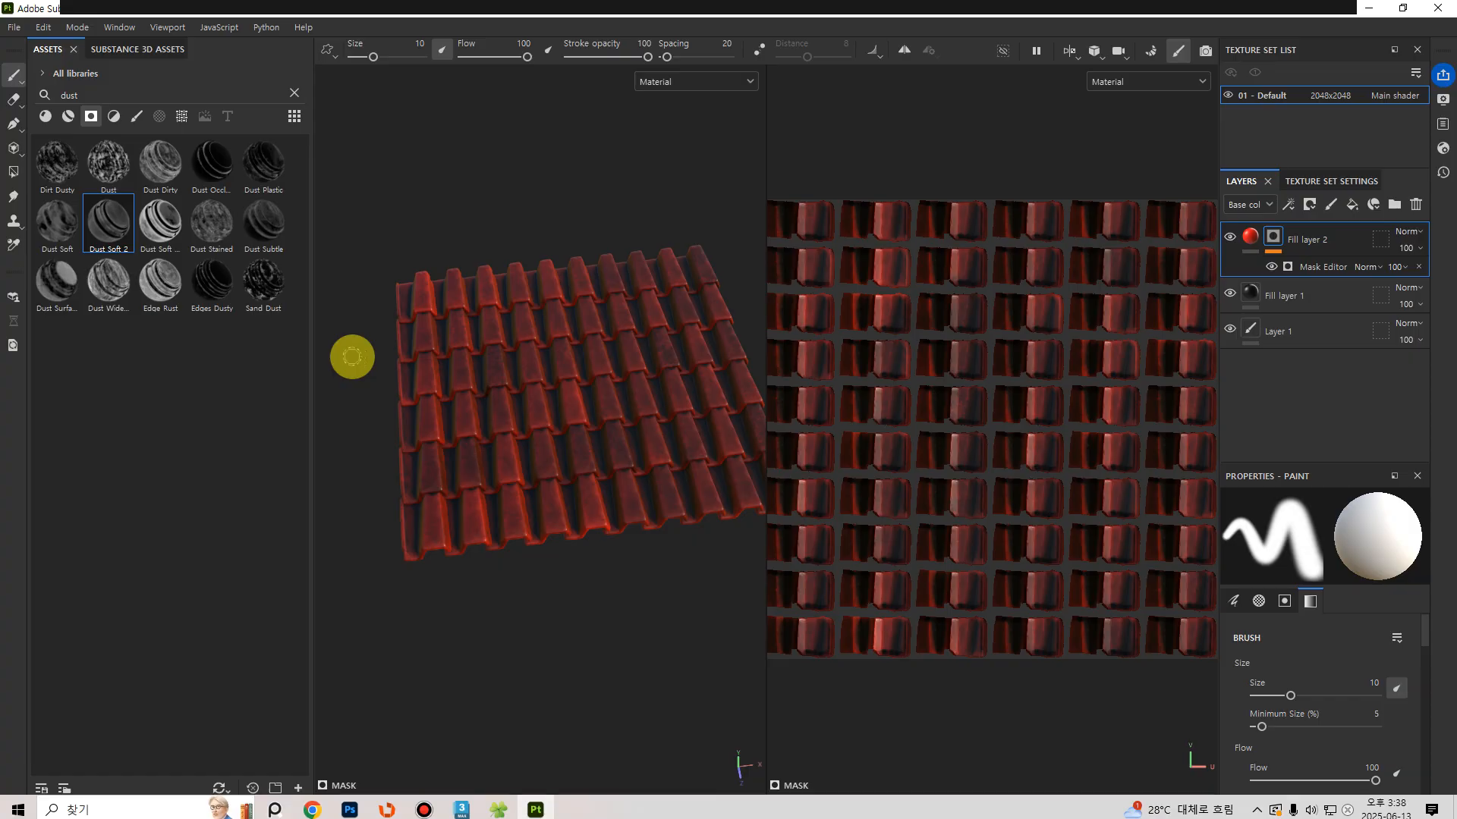
{"action": "key", "text": "ctrl+z"}
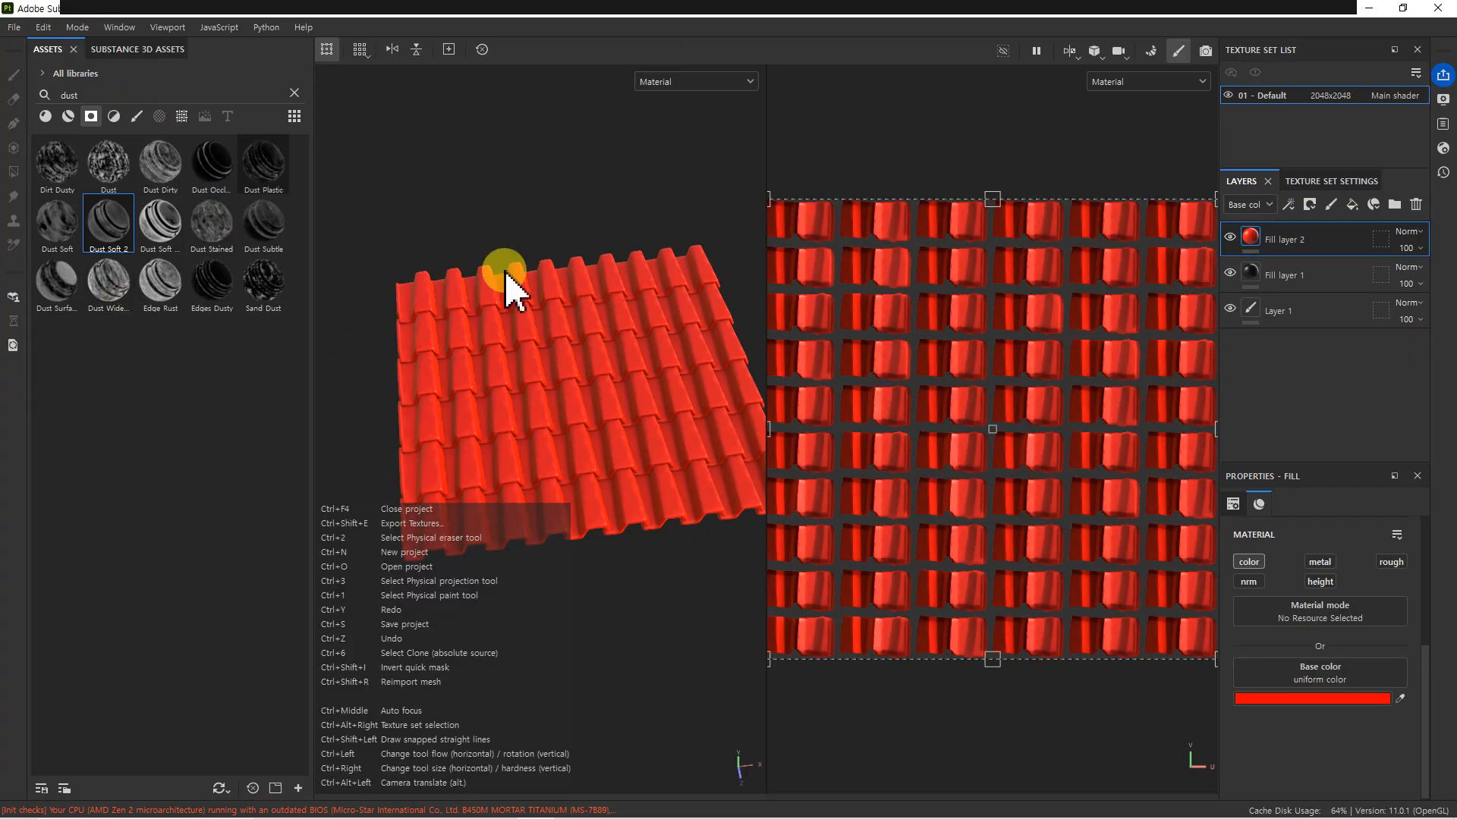
{"action": "left_click", "coordinate": [294, 92]}
- Try the Rust smart mask on the red fill layer, inspect the roof, and undo it
{"action": "scroll", "coordinate": [224, 443], "scroll_direction": "down", "scroll_amount": 3}
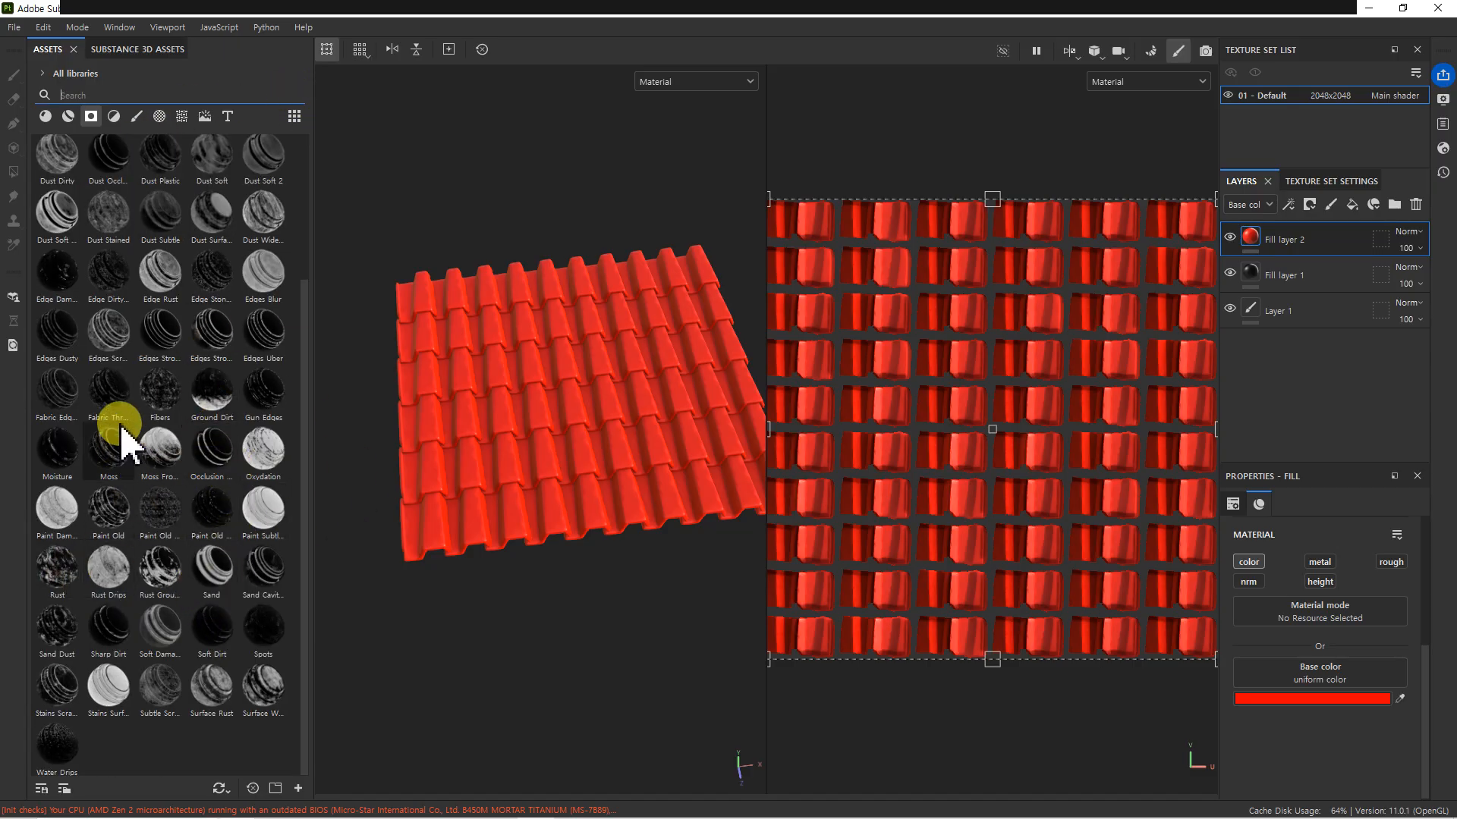
{"action": "left_click", "coordinate": [114, 345]}
{"action": "left_click", "coordinate": [69, 346]}
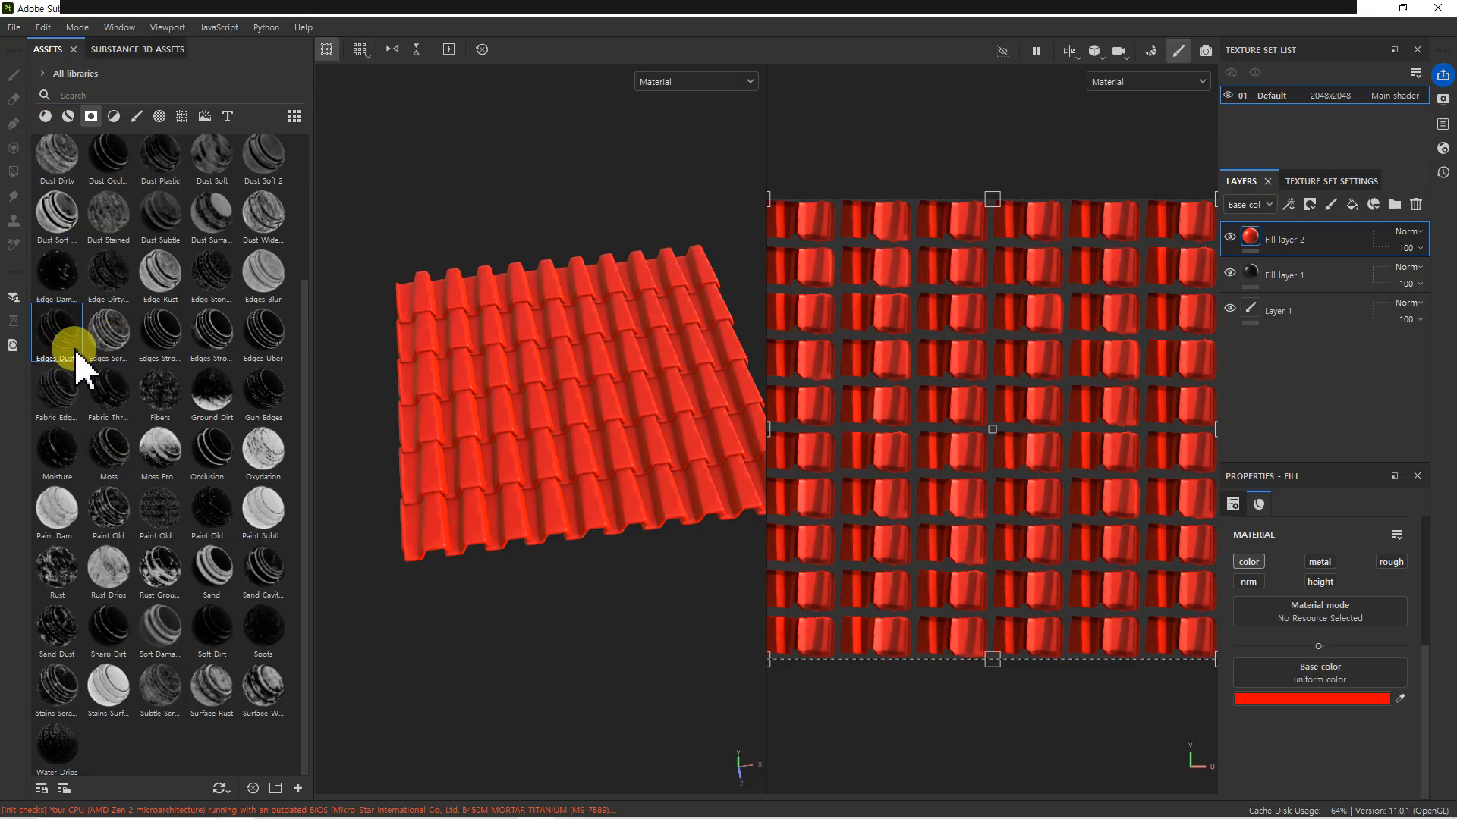
{"action": "left_click_drag", "start_coordinate": [63, 578], "coordinate": [1138, 357]}
{"action": "left_click_drag", "start_coordinate": [713, 440], "coordinate": [664, 482], "text": "alt"}
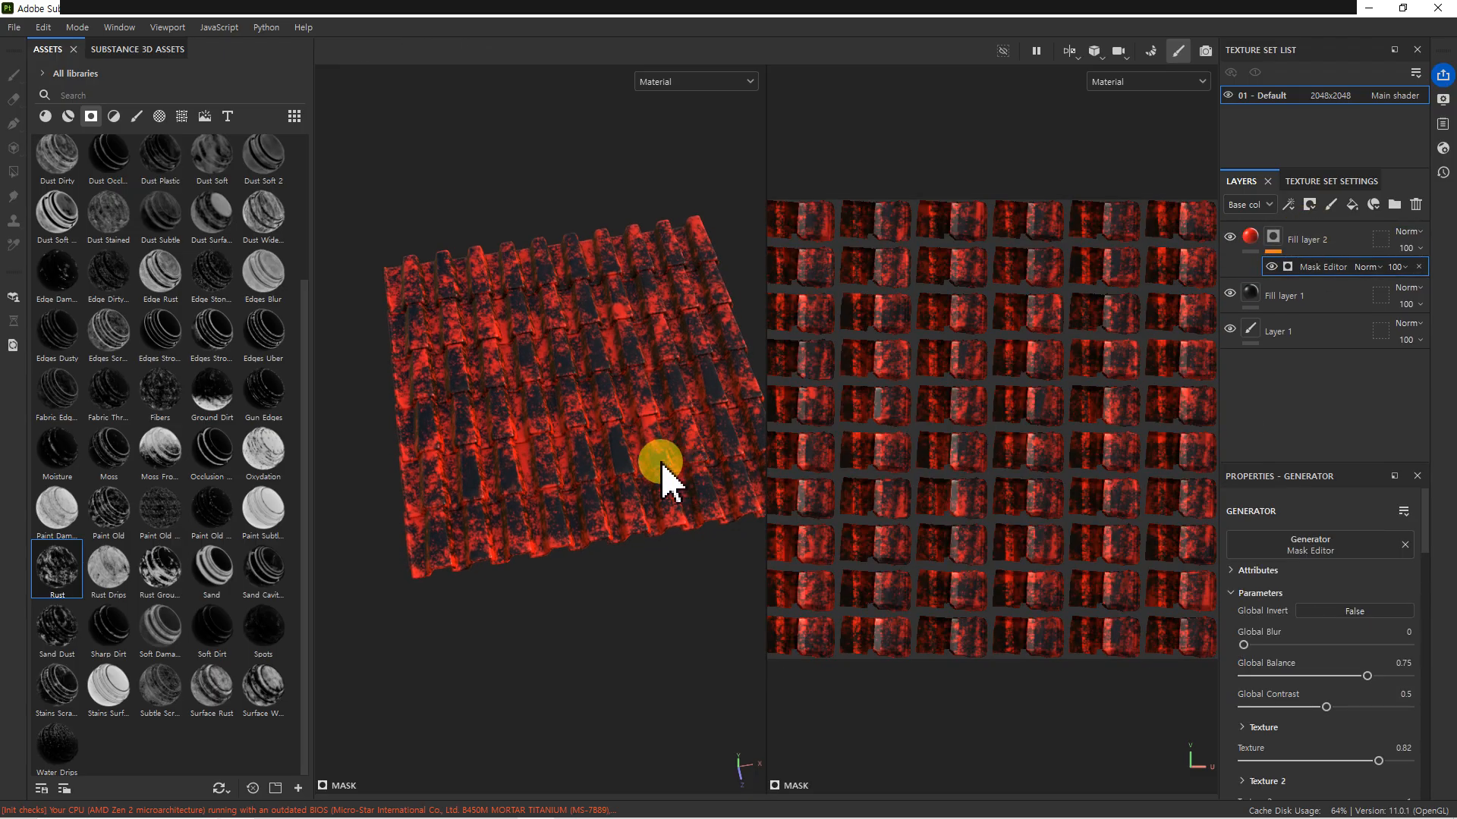
{"action": "key", "text": "ctrl+z"}
- Search the smart masks for "dirty", apply Dust Dirty to the red fill layer, and export that mask to the clipboard
{"action": "scroll", "coordinate": [220, 292], "scroll_direction": "up", "scroll_amount": 3}
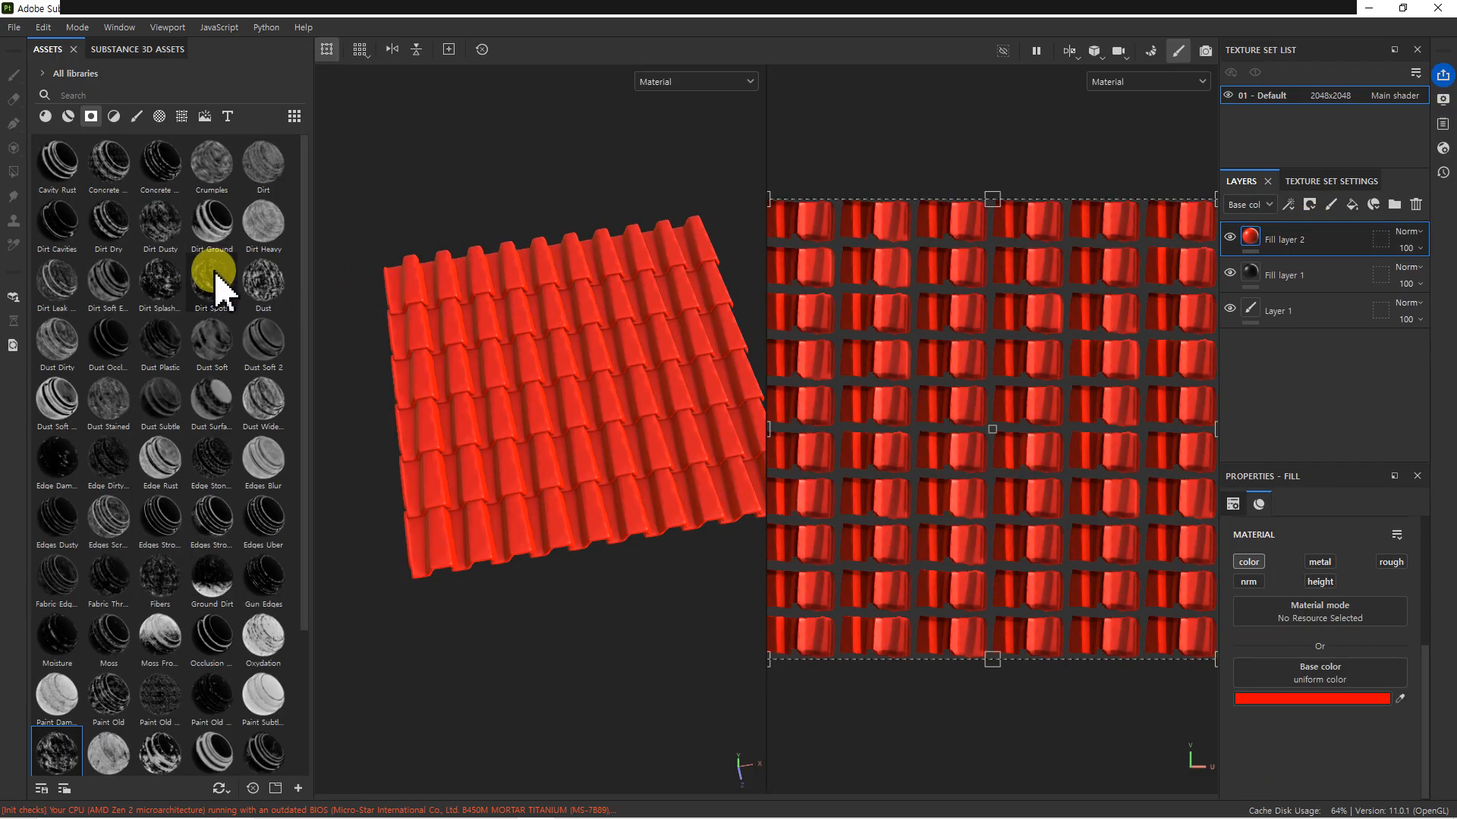
{"action": "type", "text": "dirty"}
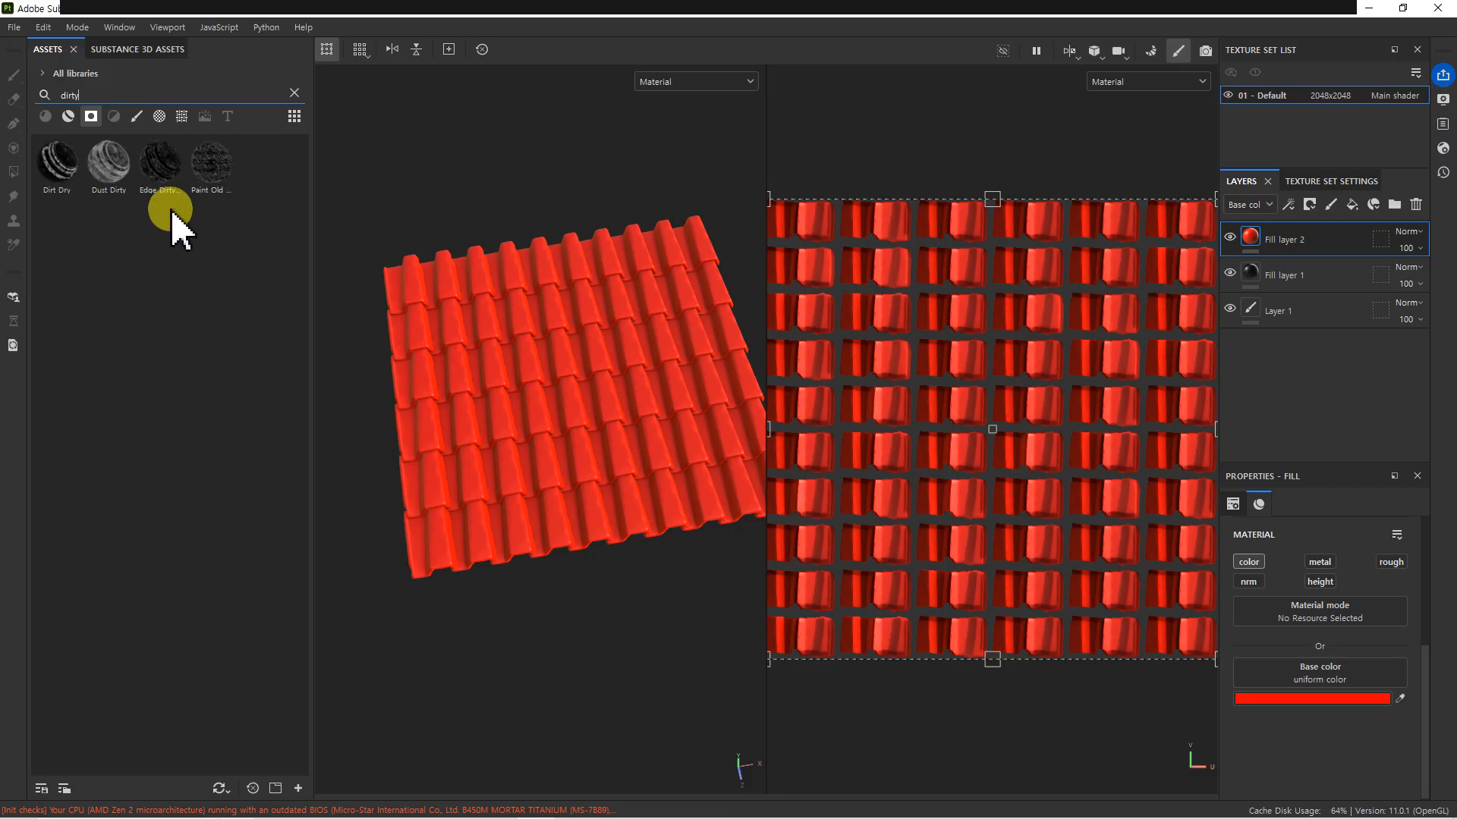
{"action": "left_click_drag", "start_coordinate": [109, 161], "coordinate": [1276, 241]}
{"action": "left_click_drag", "start_coordinate": [660, 416], "coordinate": [654, 489], "text": "alt"}
{"action": "left_click_drag", "start_coordinate": [572, 432], "coordinate": [1092, 318], "text": "alt"}
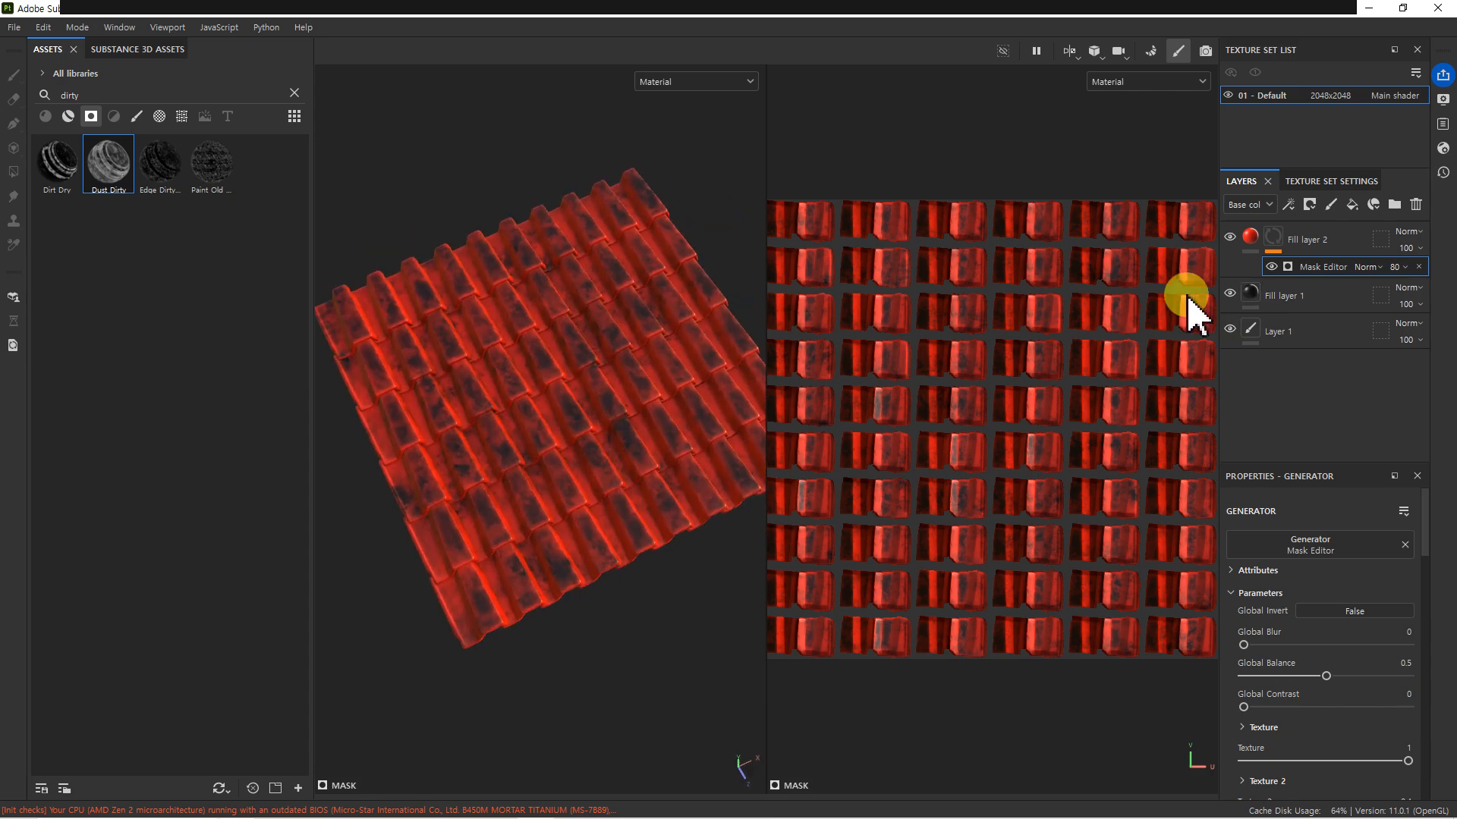
{"action": "right_click", "coordinate": [1274, 242]}
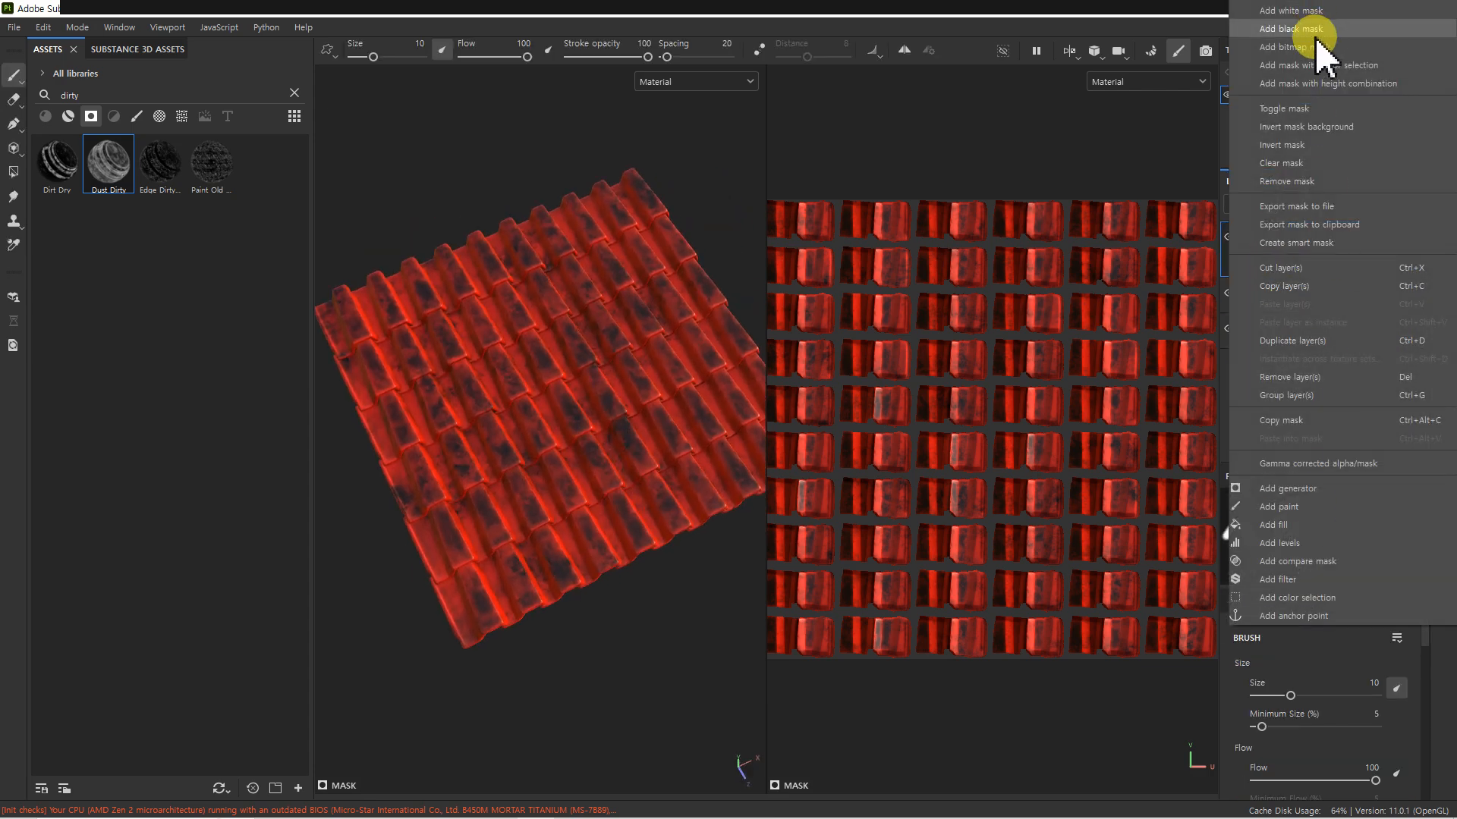
{"action": "left_click", "coordinate": [504, 809]}
- Switch to Photoshop, paste the Dust Dirty mask into a new 2048 x 2048 pixel grayscale document, and set its window beside the others
{"action": "mouse_move", "coordinate": [590, 811]}
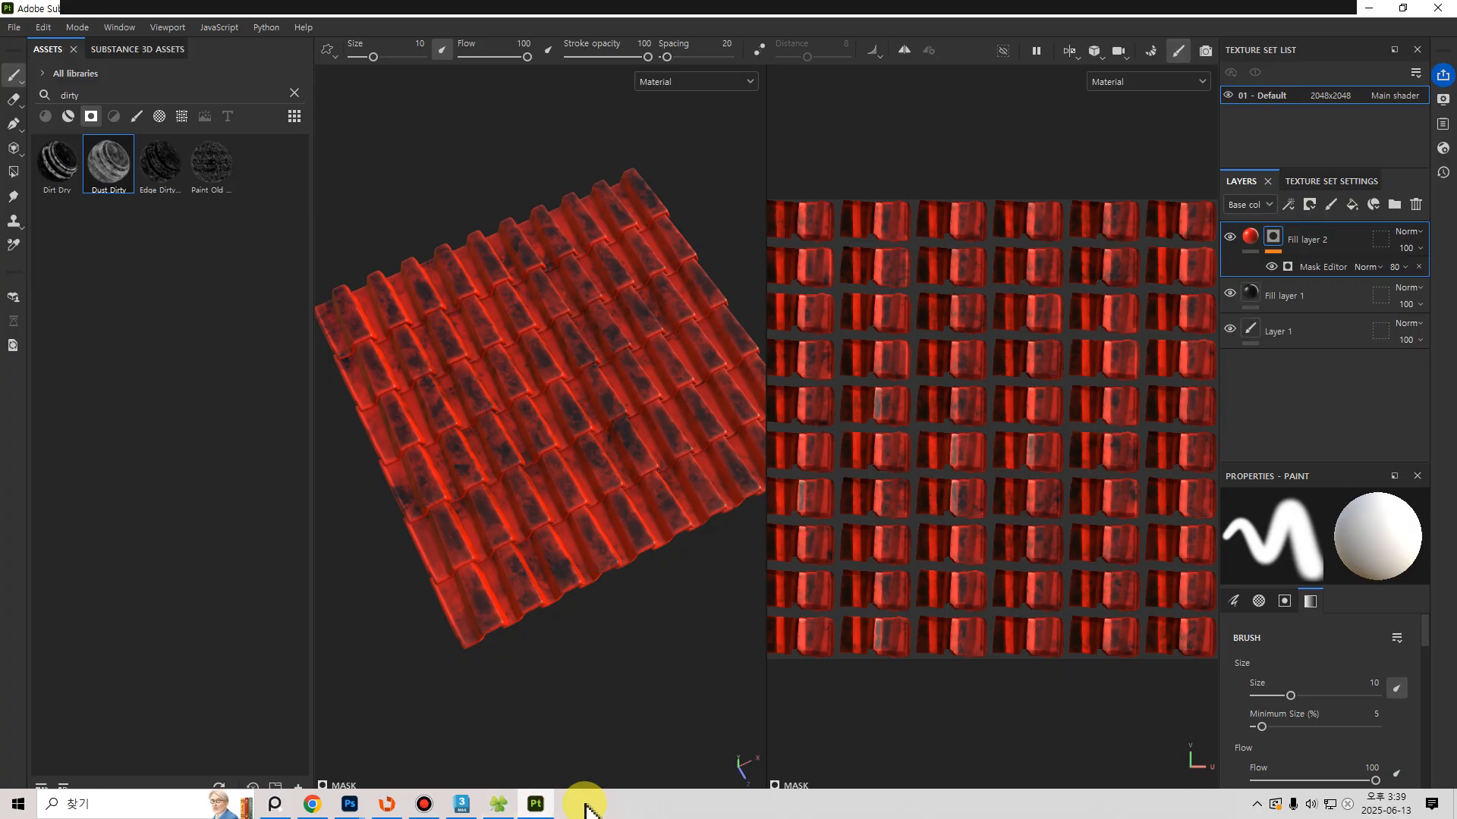
{"action": "left_click", "coordinate": [358, 811]}
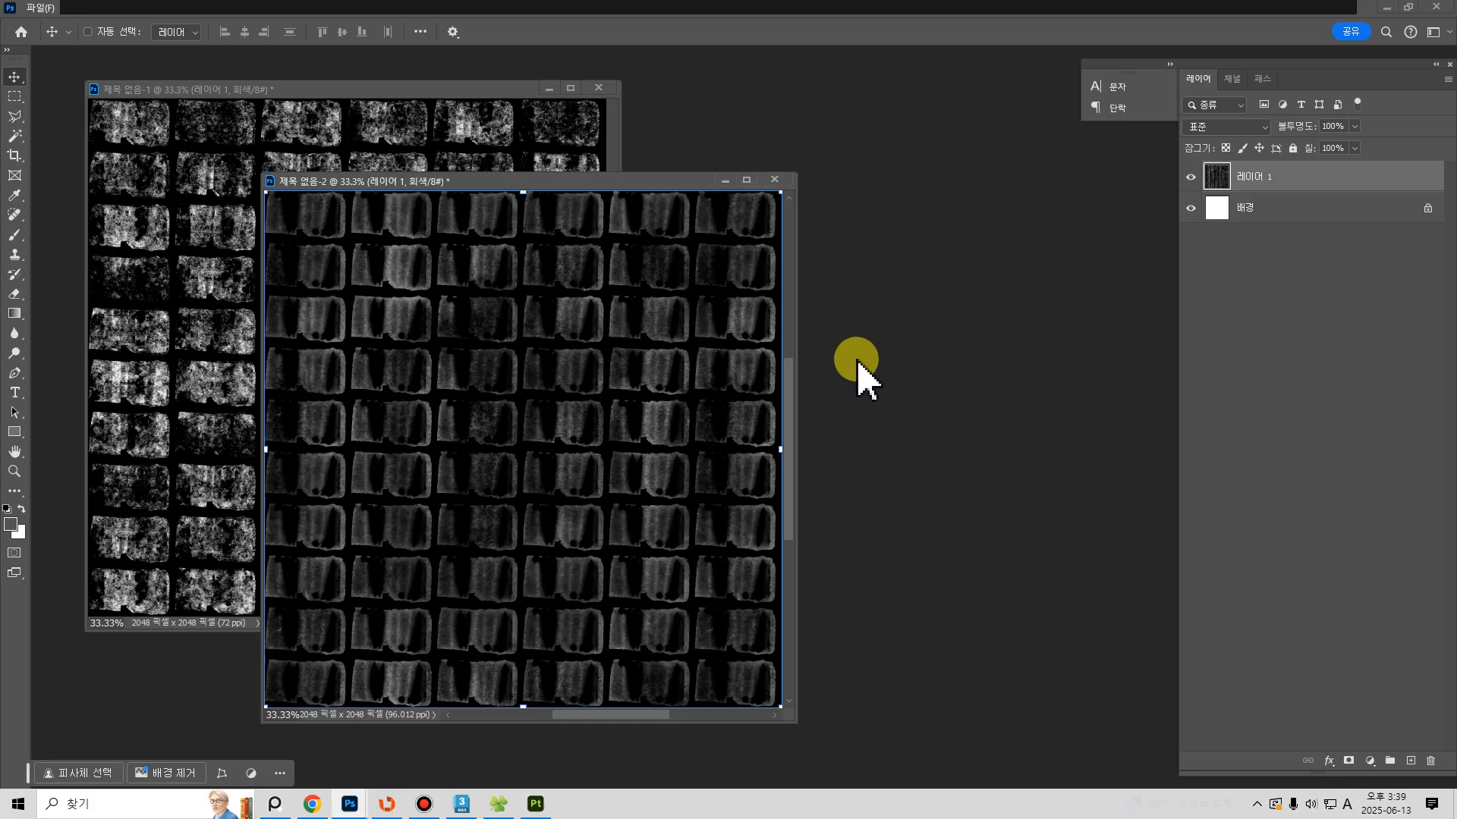
{"action": "key", "text": "ctrl+n"}
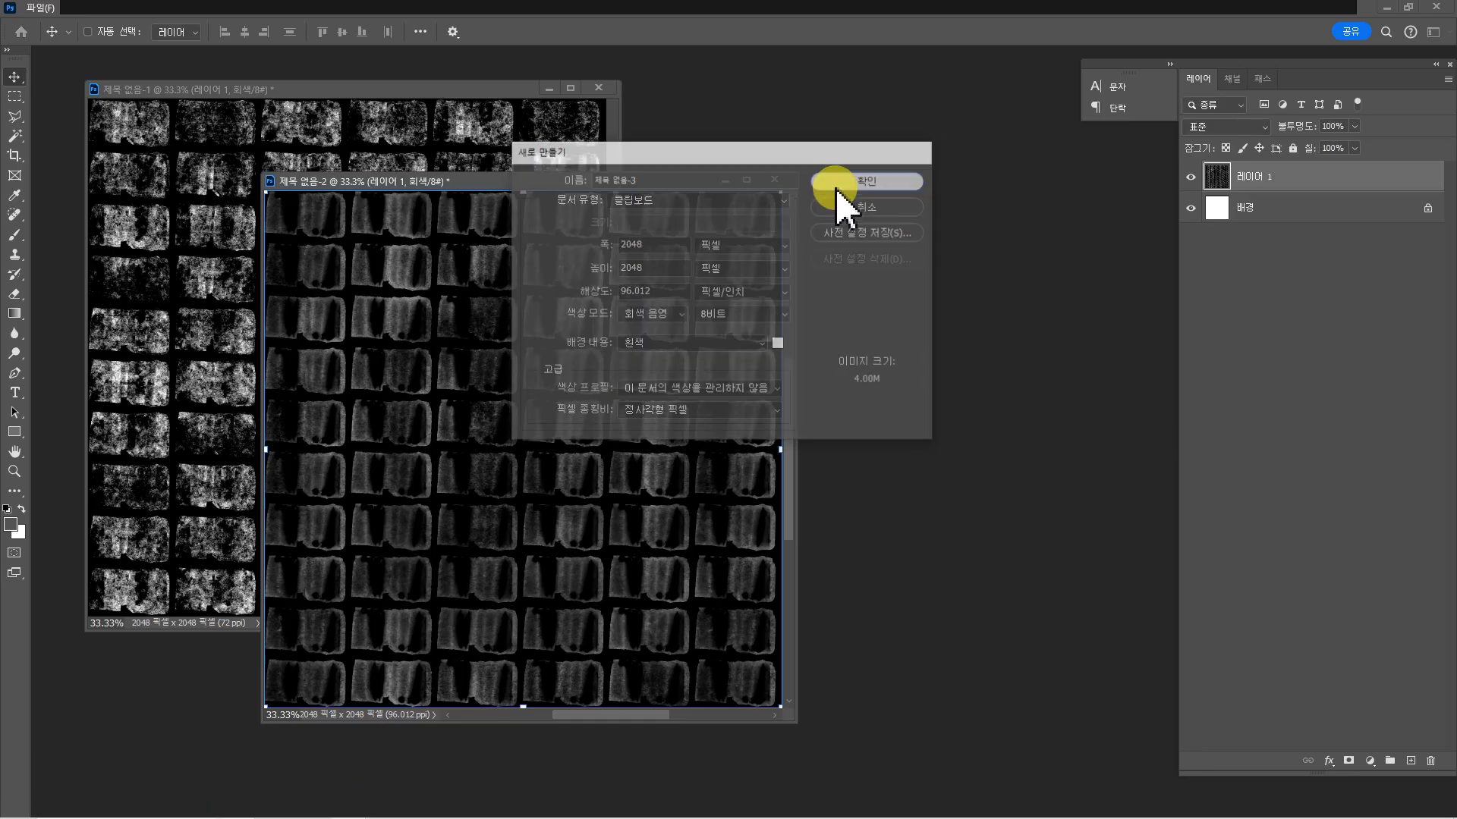
{"action": "left_click", "coordinate": [841, 186]}
{"action": "key", "text": "ctrl+v"}
{"action": "left_click_drag", "start_coordinate": [585, 66], "coordinate": [818, 195]}
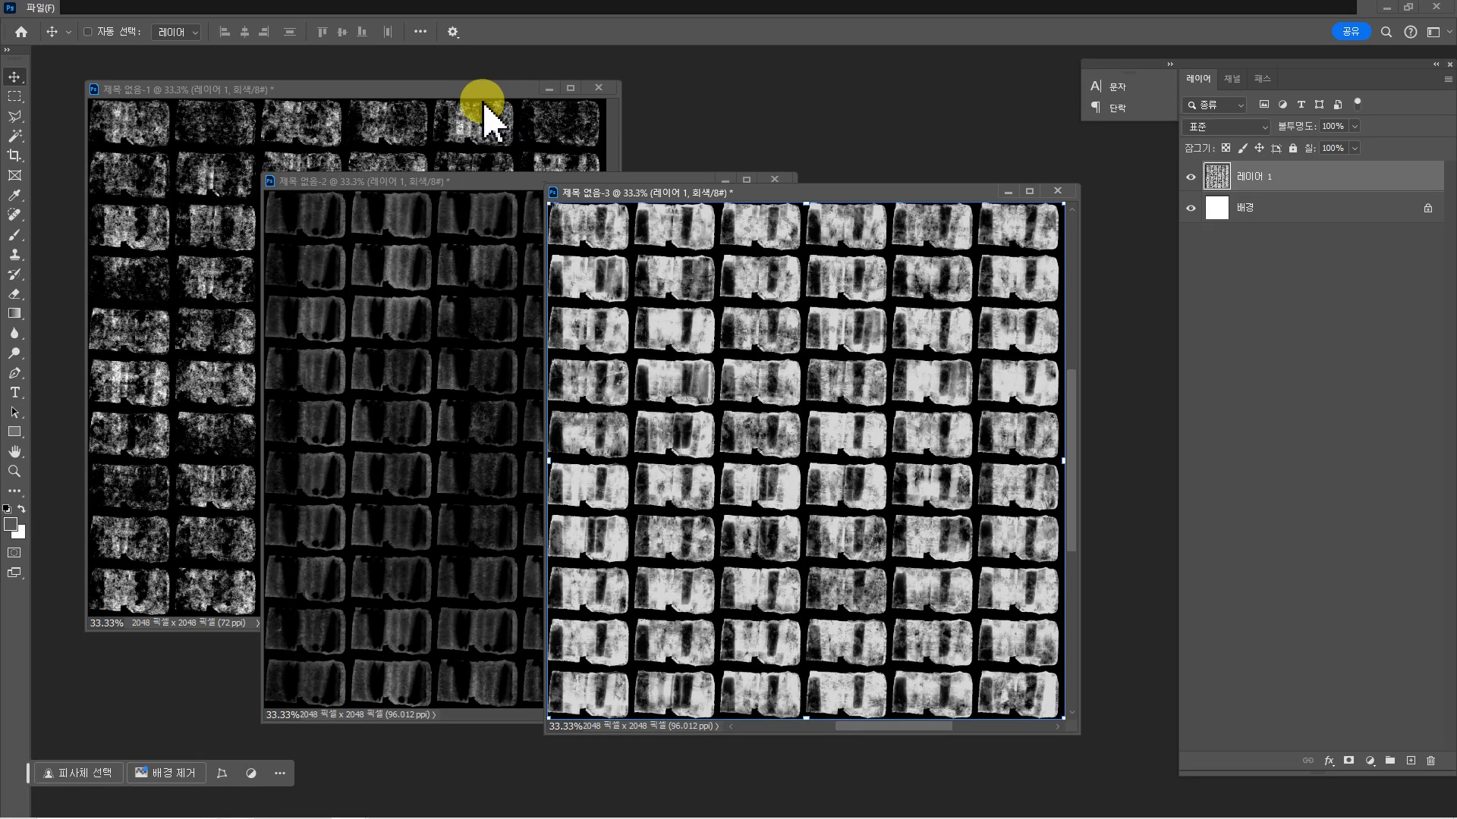
- Start saving the first mask document under a new name and browse to the desktop's Tiles_tlvndeziw_2K_3d_ms folder
{"action": "left_click", "coordinate": [491, 121]}
{"action": "key", "text": "ctrl+shift+s"}
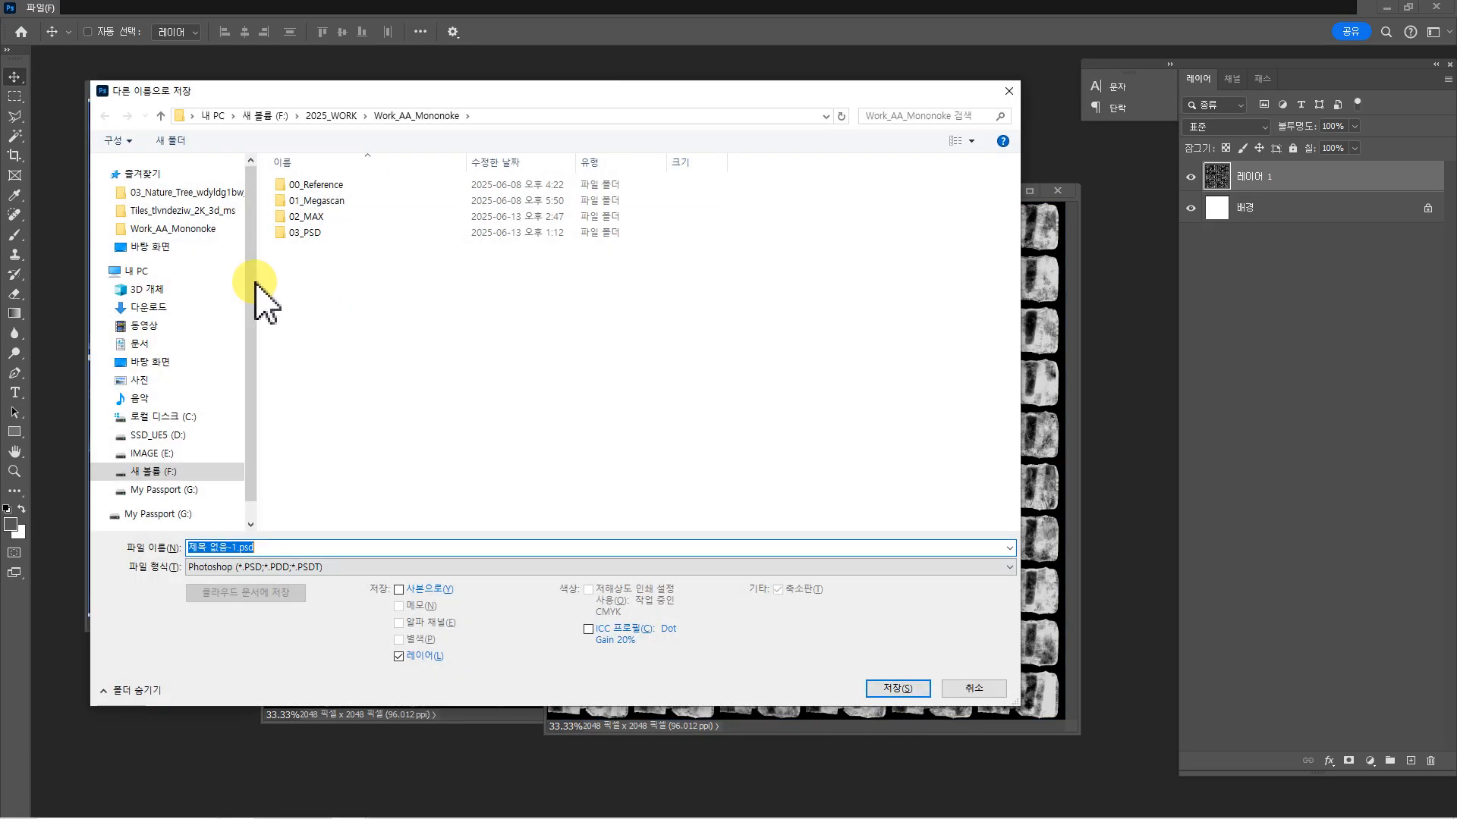
{"action": "left_click", "coordinate": [173, 211]}
{"action": "left_click", "coordinate": [190, 192]}
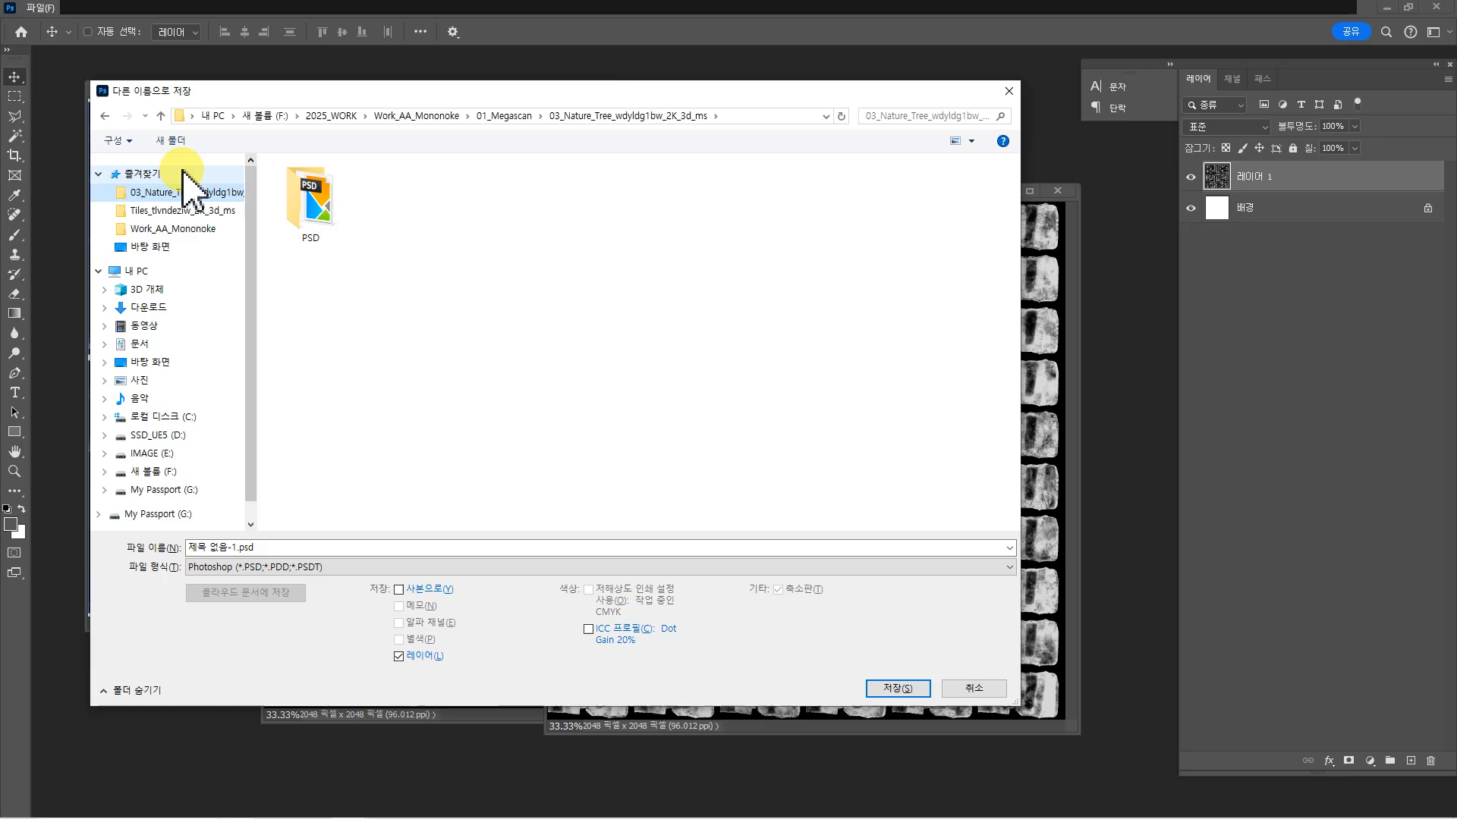
{"action": "left_click", "coordinate": [156, 176]}
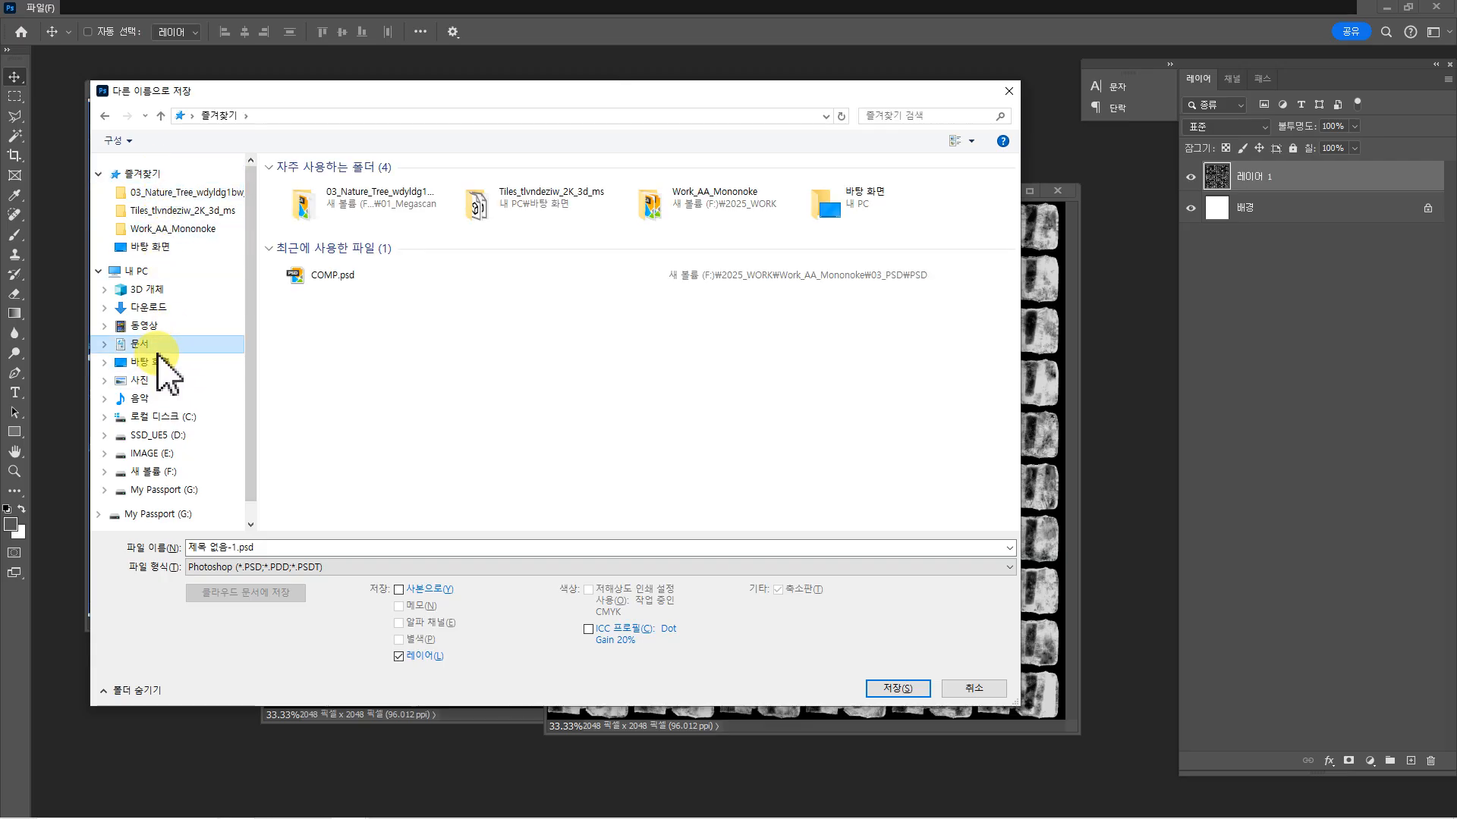
{"action": "left_click", "coordinate": [156, 346]}
{"action": "left_click", "coordinate": [161, 362]}
{"action": "double_click", "coordinate": [338, 201]}
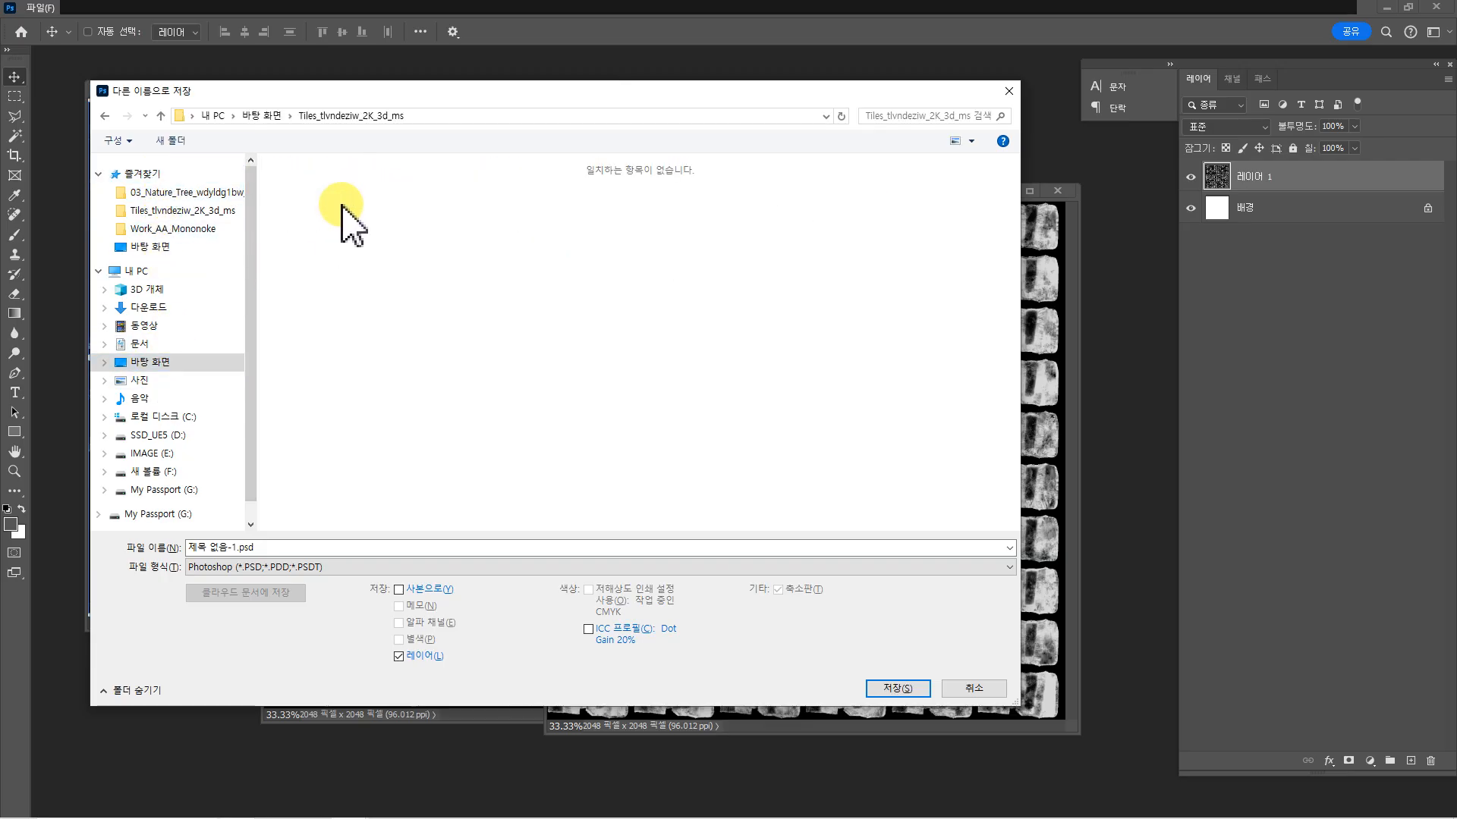
- Save the first mask document in Targa format as T_Mask_A
{"action": "left_click", "coordinate": [294, 568]}
{"action": "left_click", "coordinate": [282, 515]}
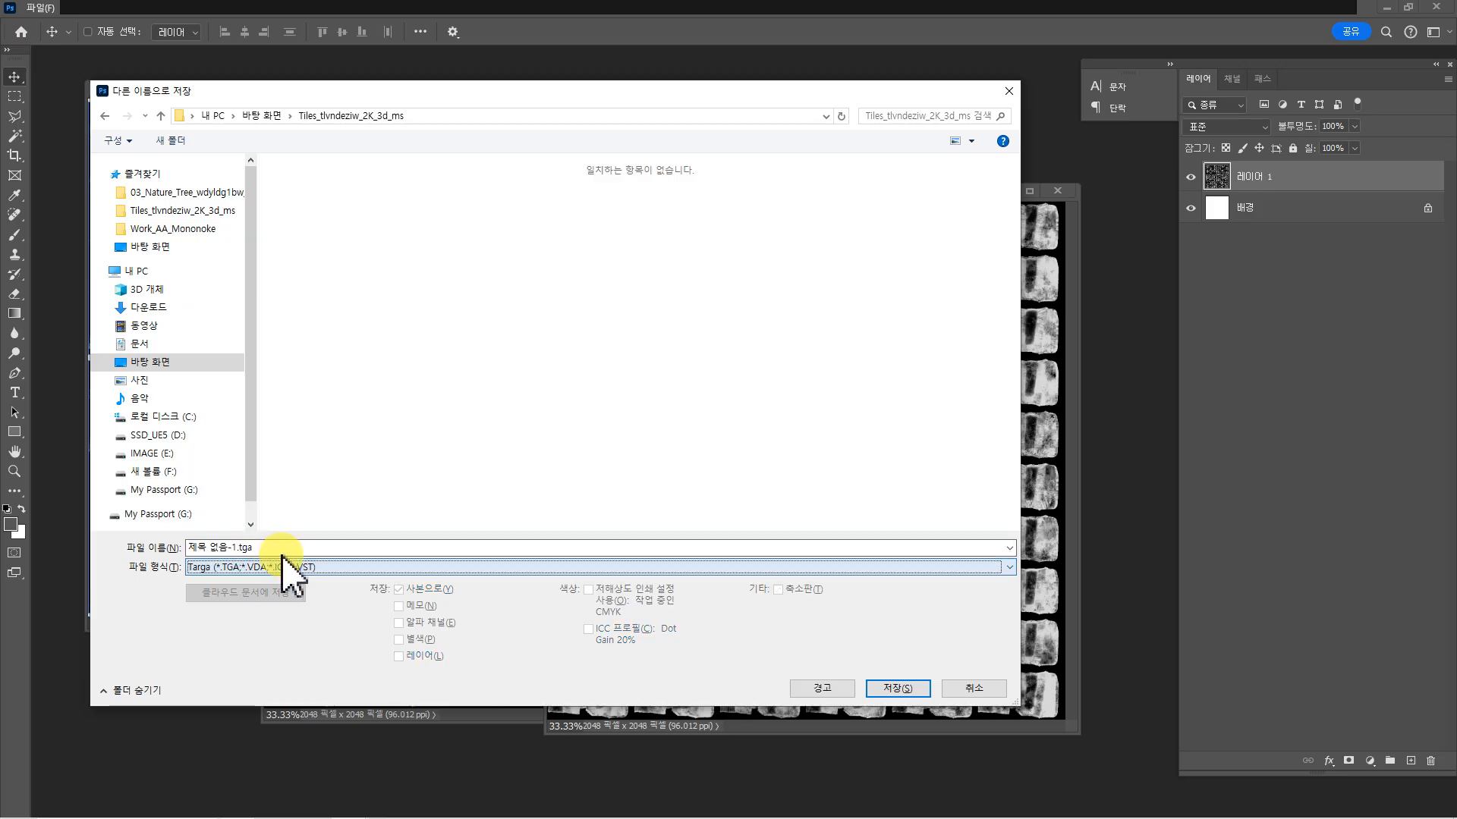
{"action": "type", "text": "T_Mask_A"}
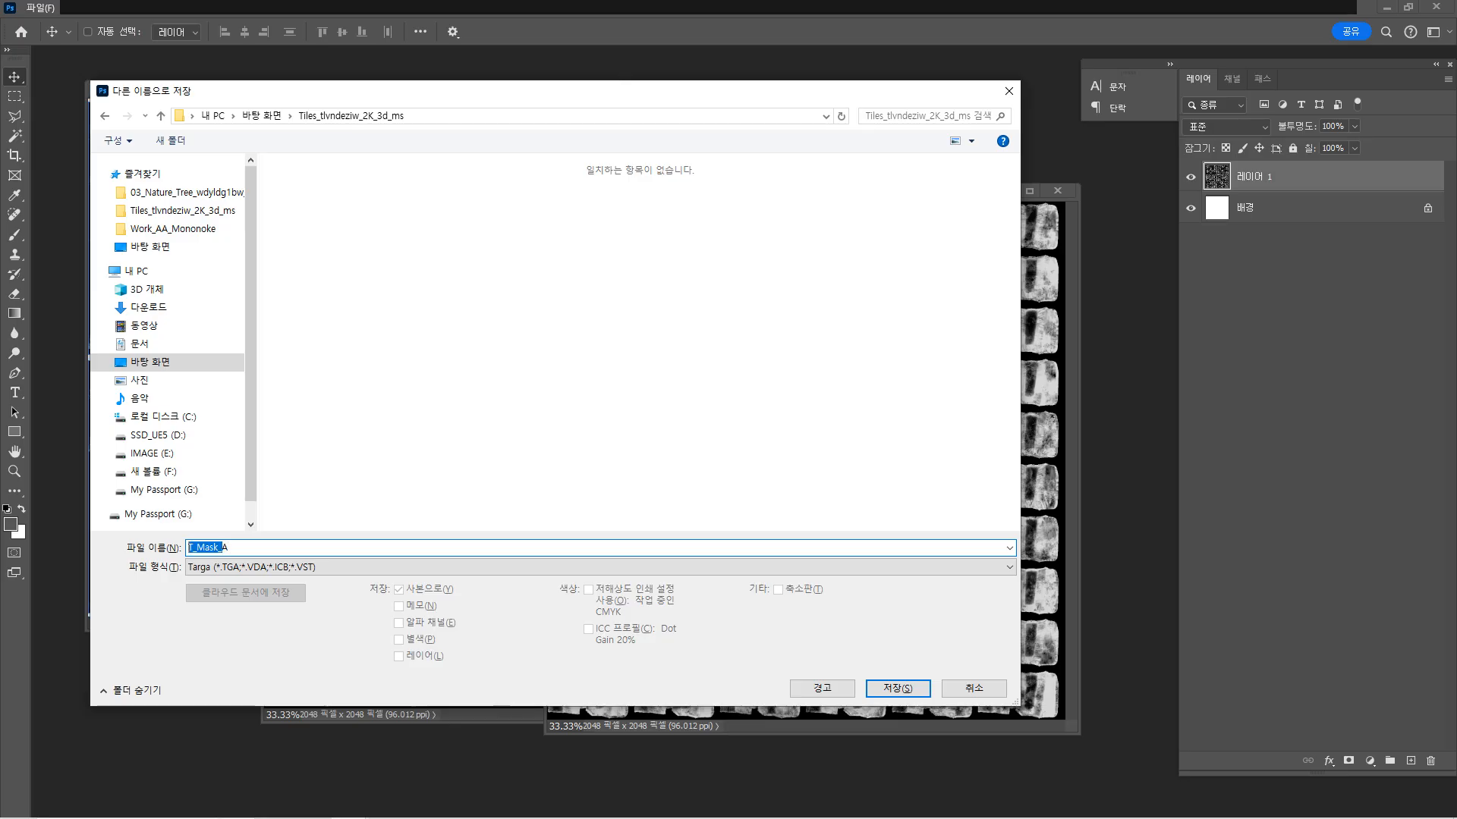
{"action": "left_click", "coordinate": [911, 688]}
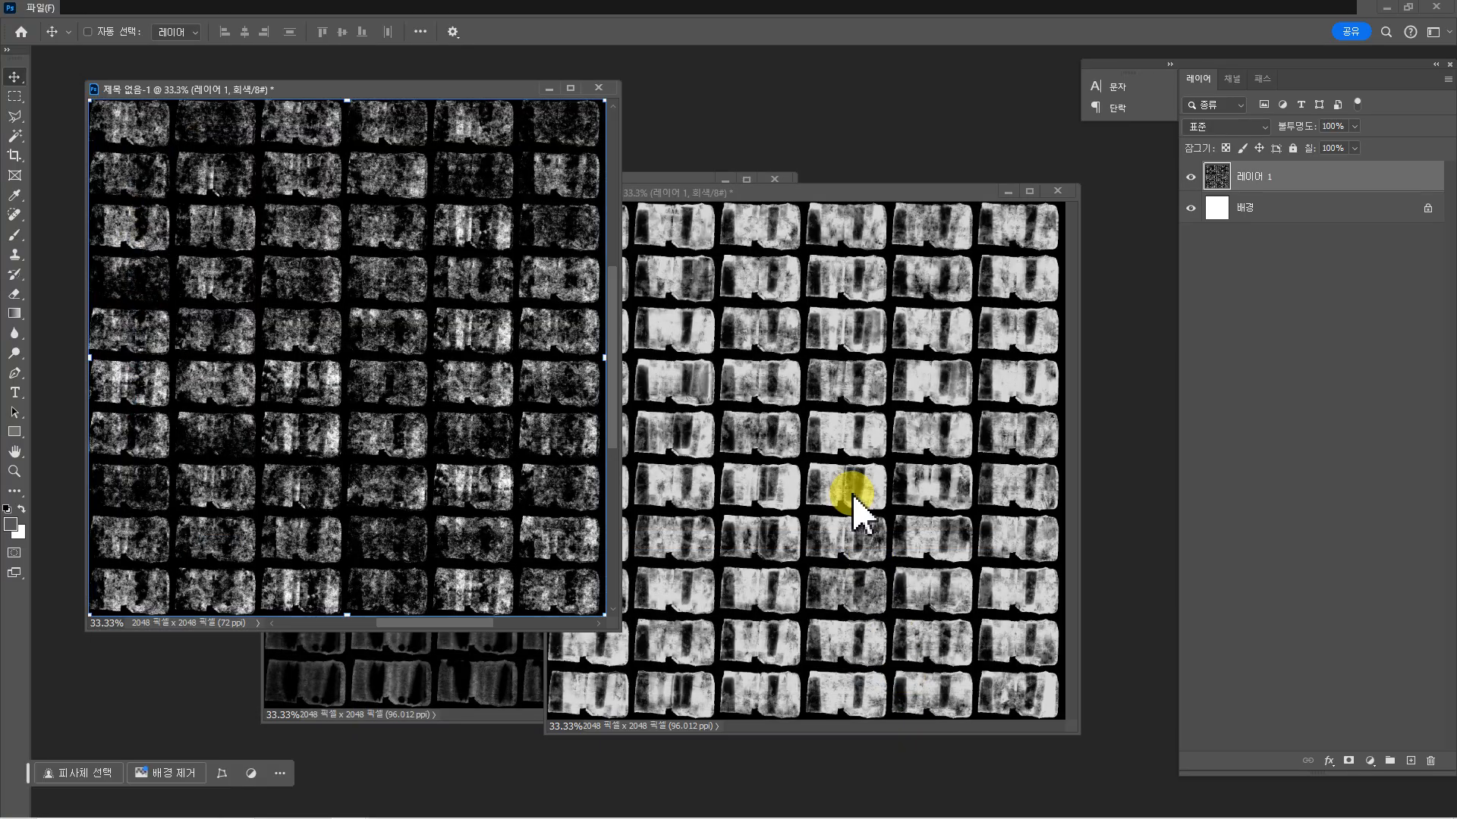
- Minimize the first mask document and rearrange the two remaining windows with the Dust Dirty mask in front
{"action": "left_click", "coordinate": [550, 88]}
{"action": "left_click_drag", "start_coordinate": [488, 184], "coordinate": [443, 112]}
{"action": "left_click", "coordinate": [780, 190]}
{"action": "left_click_drag", "start_coordinate": [792, 191], "coordinate": [589, 123]}
- Save the Dust Dirty mask in Targa format as T_Mask_B and close its document without saving changes
{"action": "key", "text": "ctrl+shift+s"}
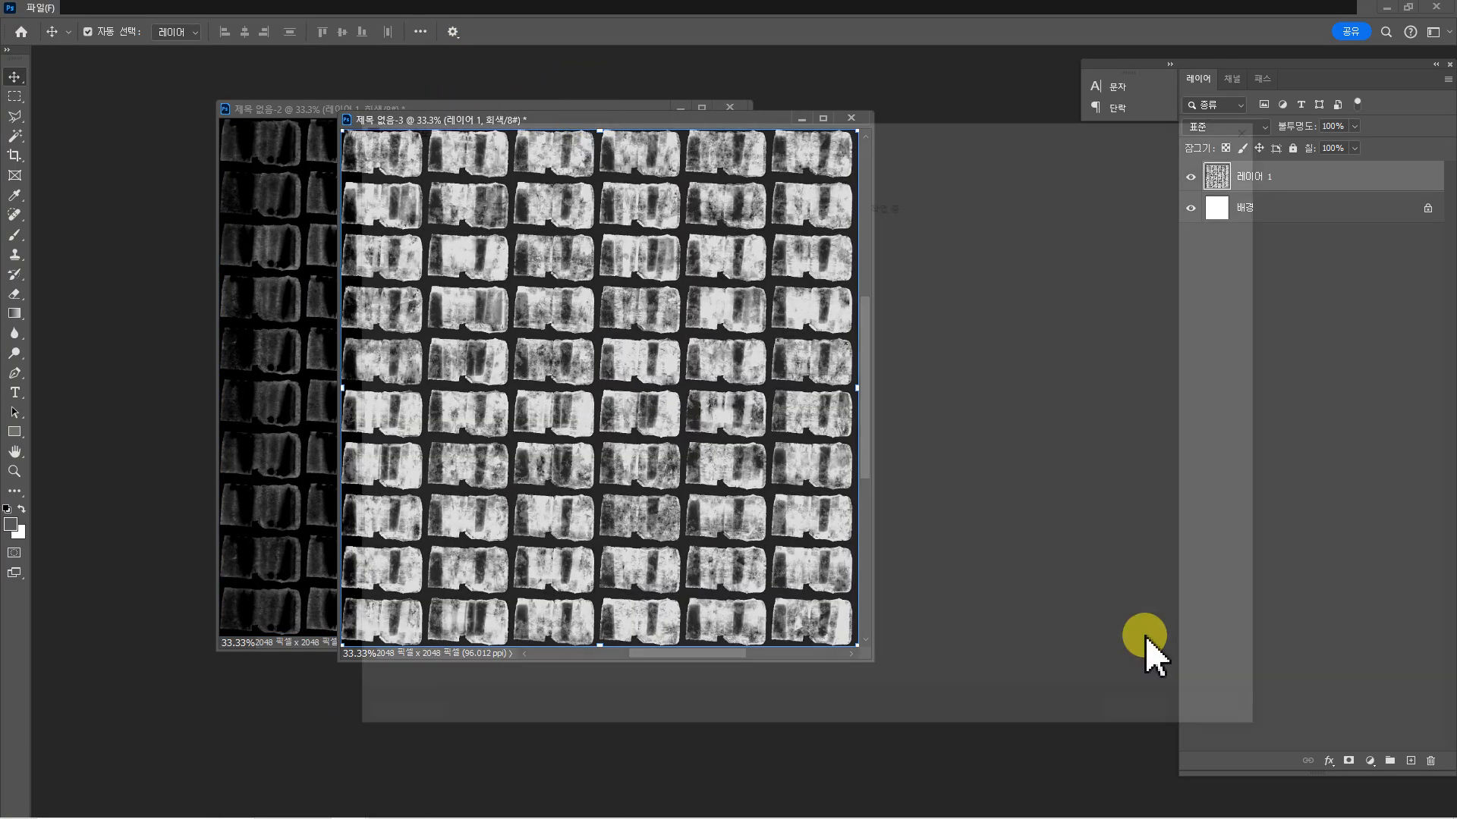
{"action": "left_click", "coordinate": [548, 598]}
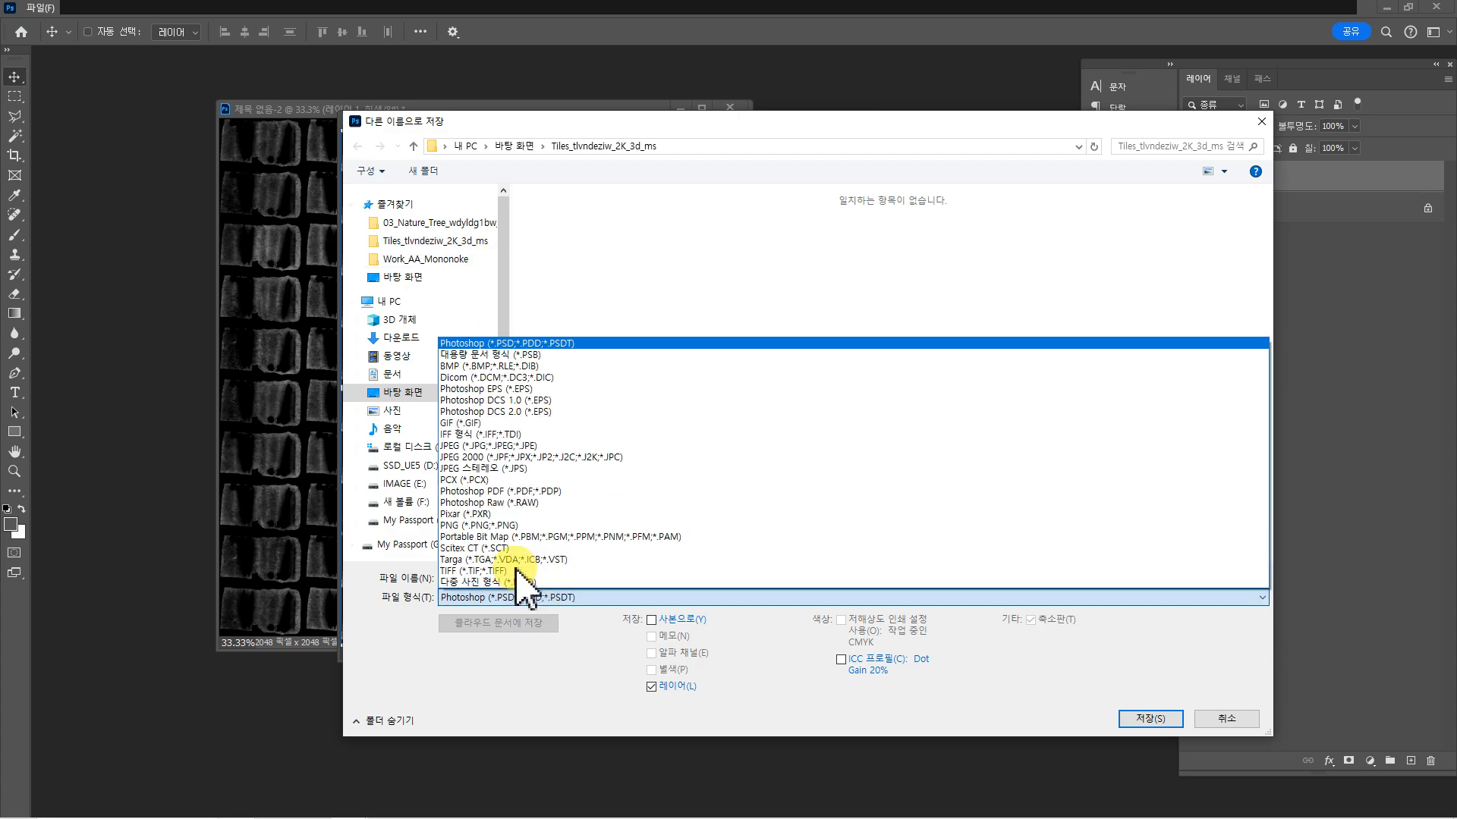
{"action": "left_click", "coordinate": [605, 559]}
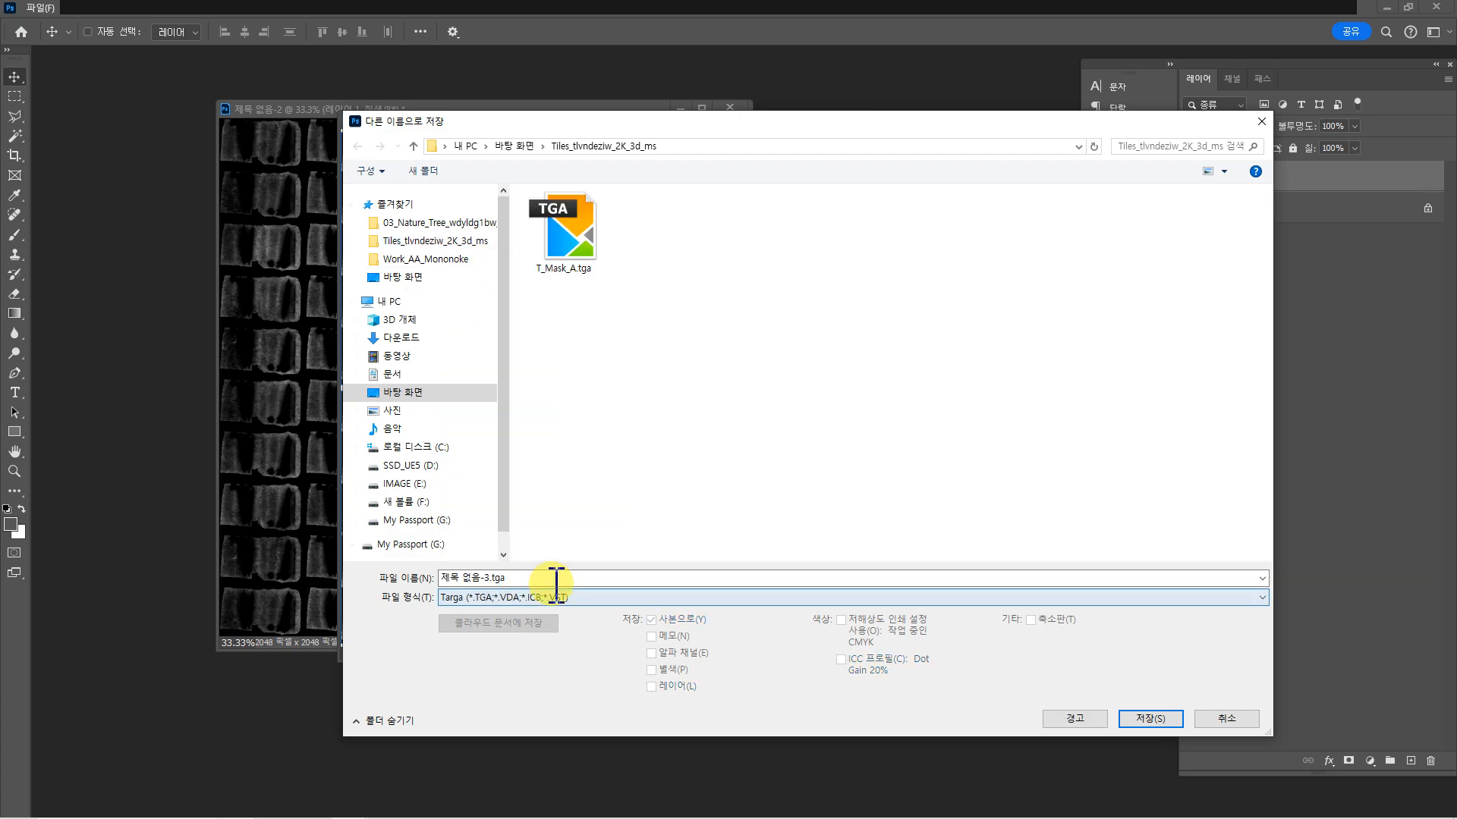
{"action": "left_click", "coordinate": [596, 258]}
{"action": "double_click", "coordinate": [505, 579]}
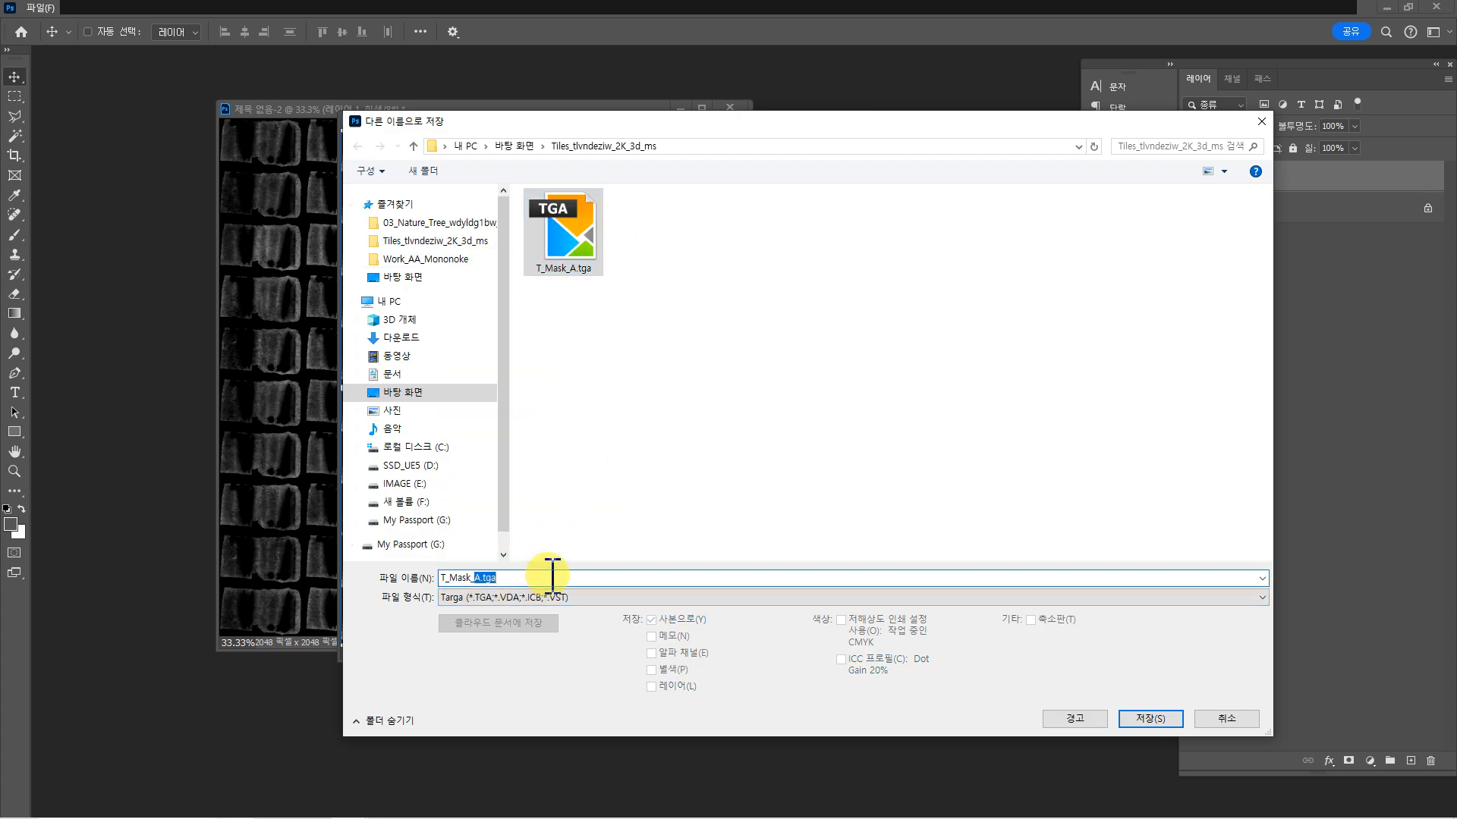
{"action": "type", "text": "B"}
{"action": "left_click", "coordinate": [1150, 718]}
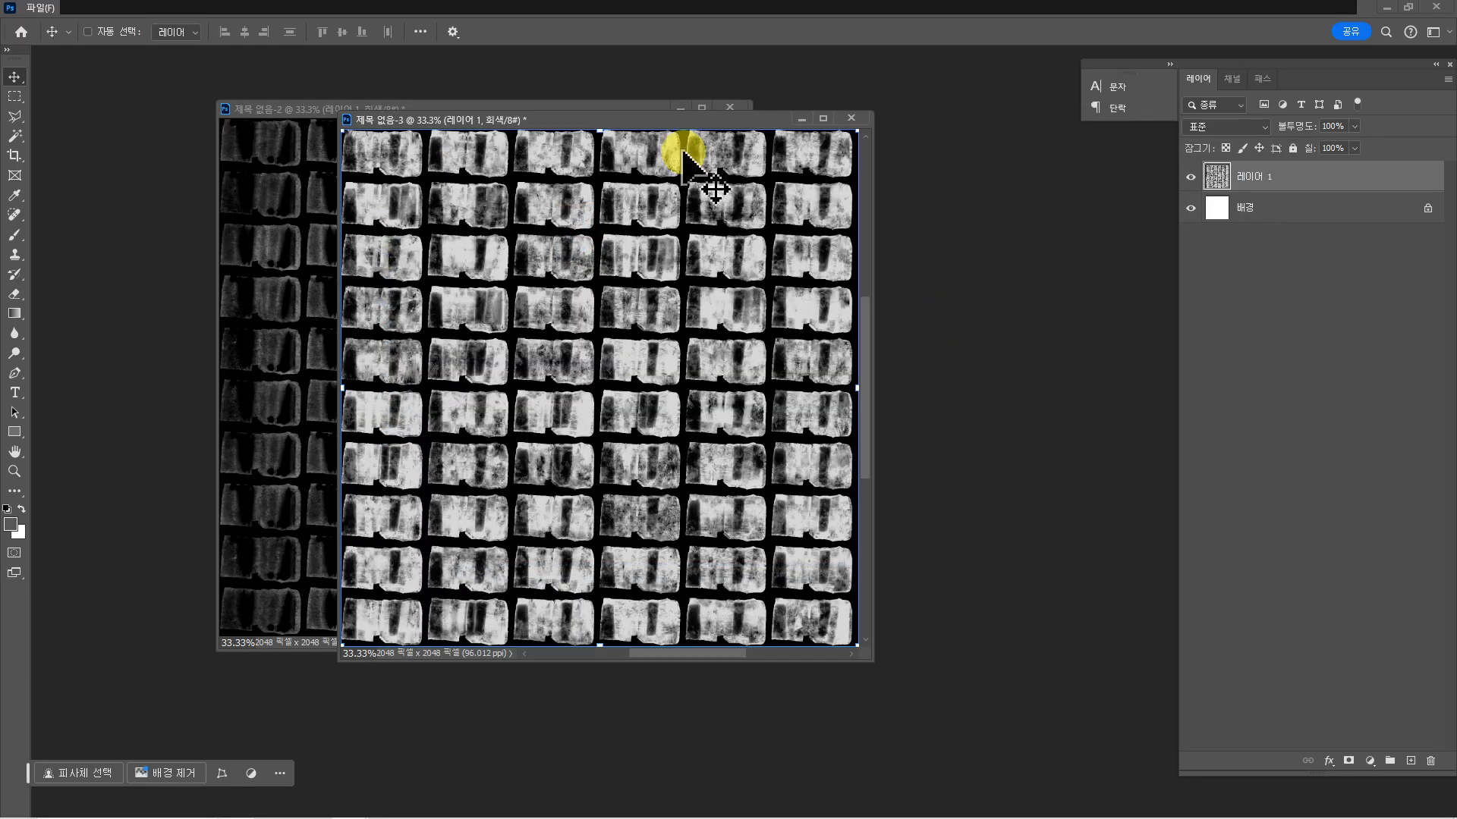
{"action": "left_click", "coordinate": [851, 118]}
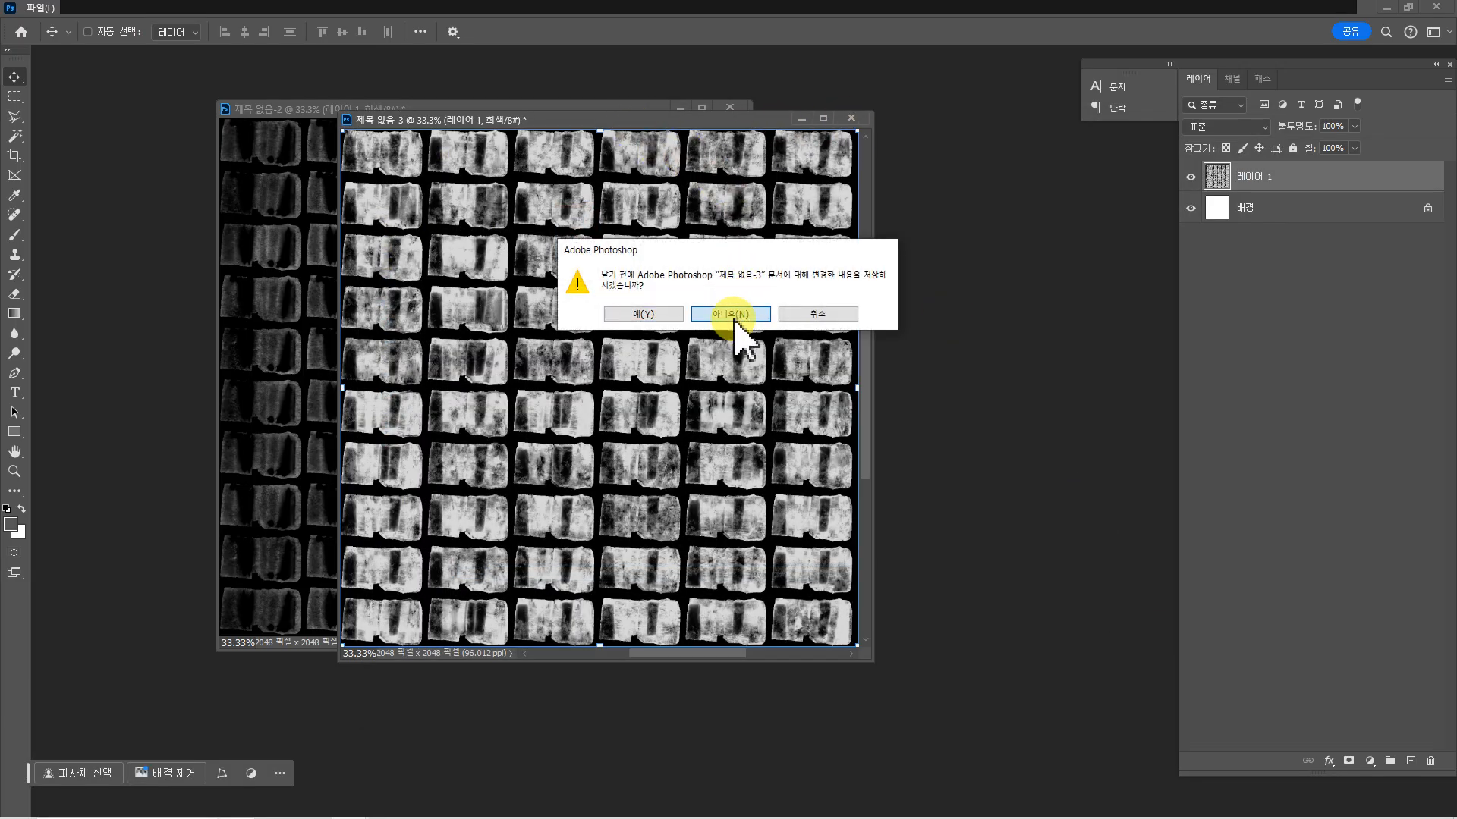
{"action": "left_click", "coordinate": [733, 317]}
- Save the remaining Dust Soft 2 mask document in Targa format as T_Mask_C in the same folder
{"action": "left_click_drag", "start_coordinate": [598, 108], "coordinate": [777, 130]}
{"action": "key", "text": "ctrl+shift+s"}
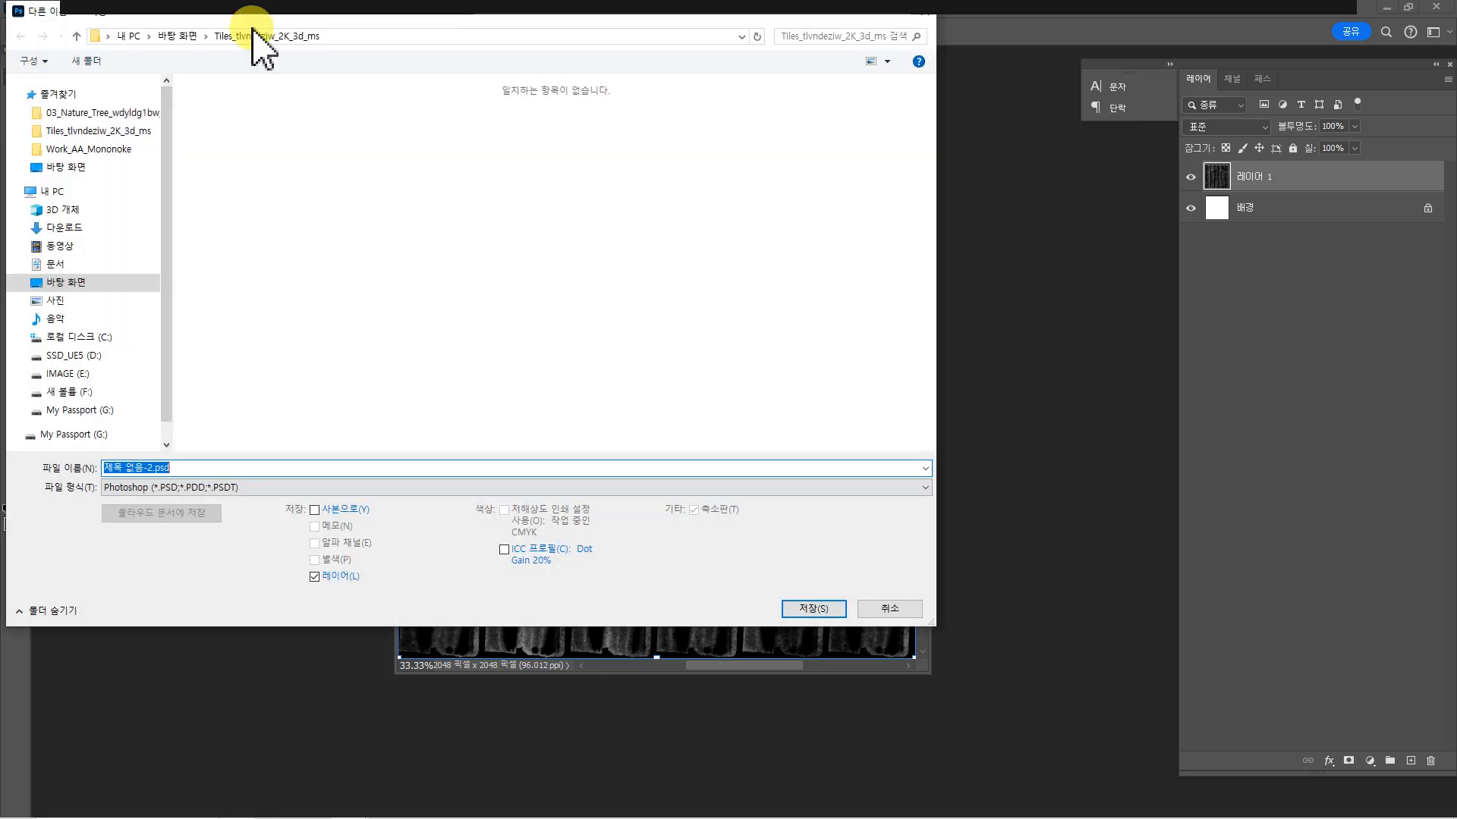
{"action": "left_click", "coordinate": [169, 484]}
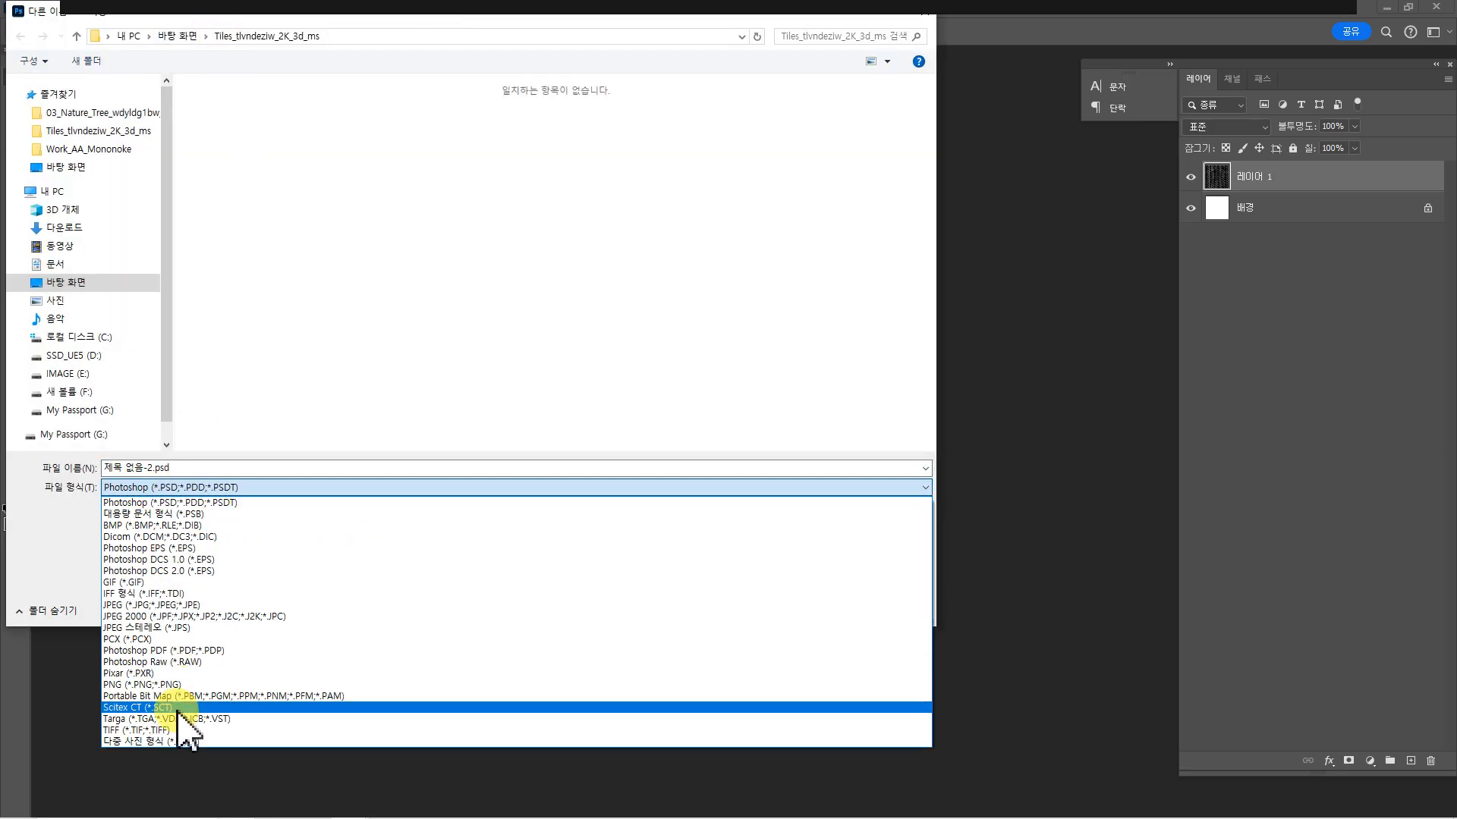
{"action": "left_click", "coordinate": [186, 722]}
{"action": "left_click", "coordinate": [334, 174]}
{"action": "double_click", "coordinate": [156, 468]}
{"action": "type", "text": "C"}
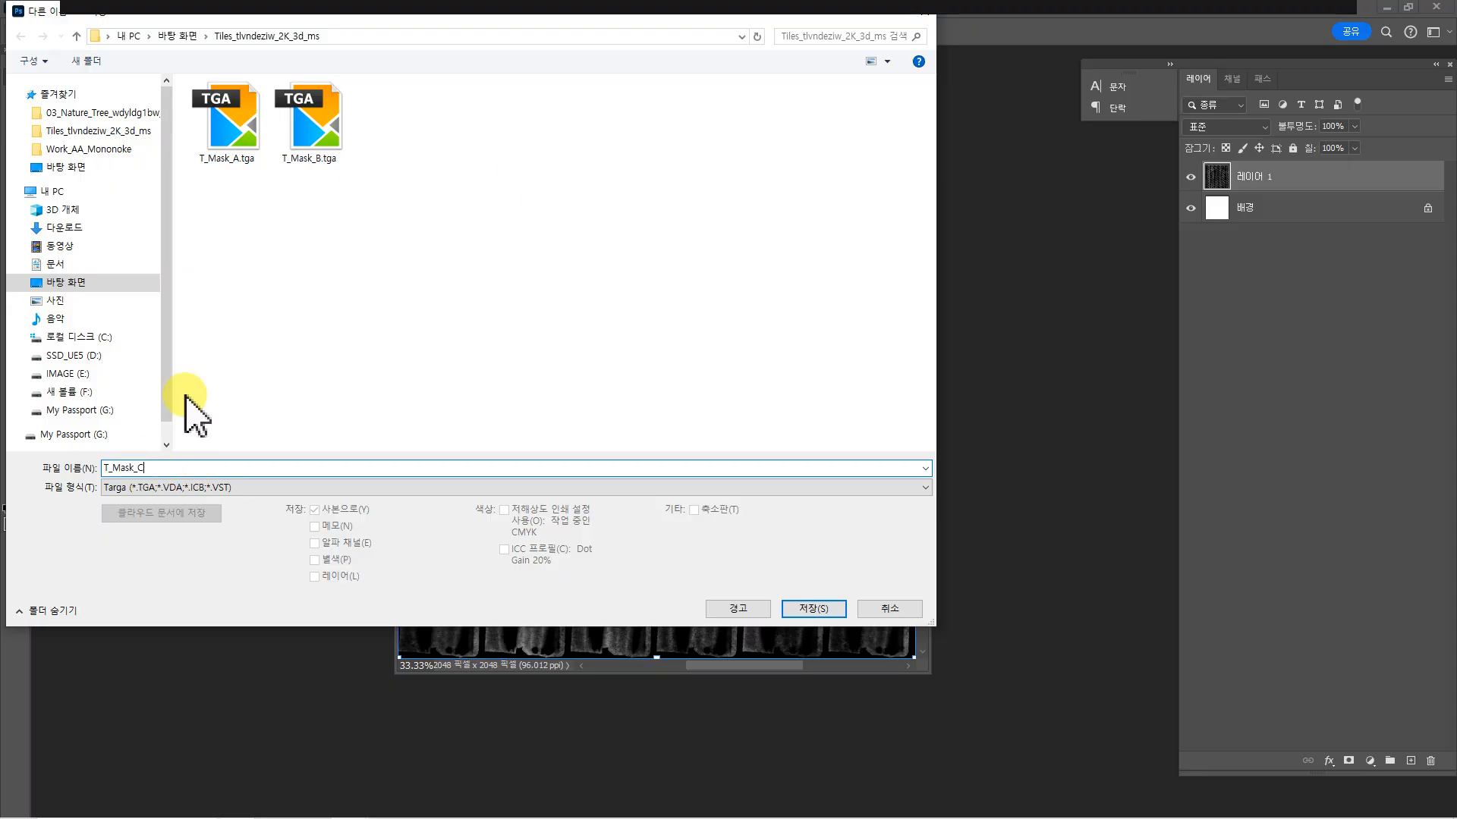
{"action": "left_click", "coordinate": [810, 609]}
- Quit Photoshop, discarding the unsaved changes in the open mask documents
{"action": "left_click_drag", "start_coordinate": [652, 134], "coordinate": [575, 133]}
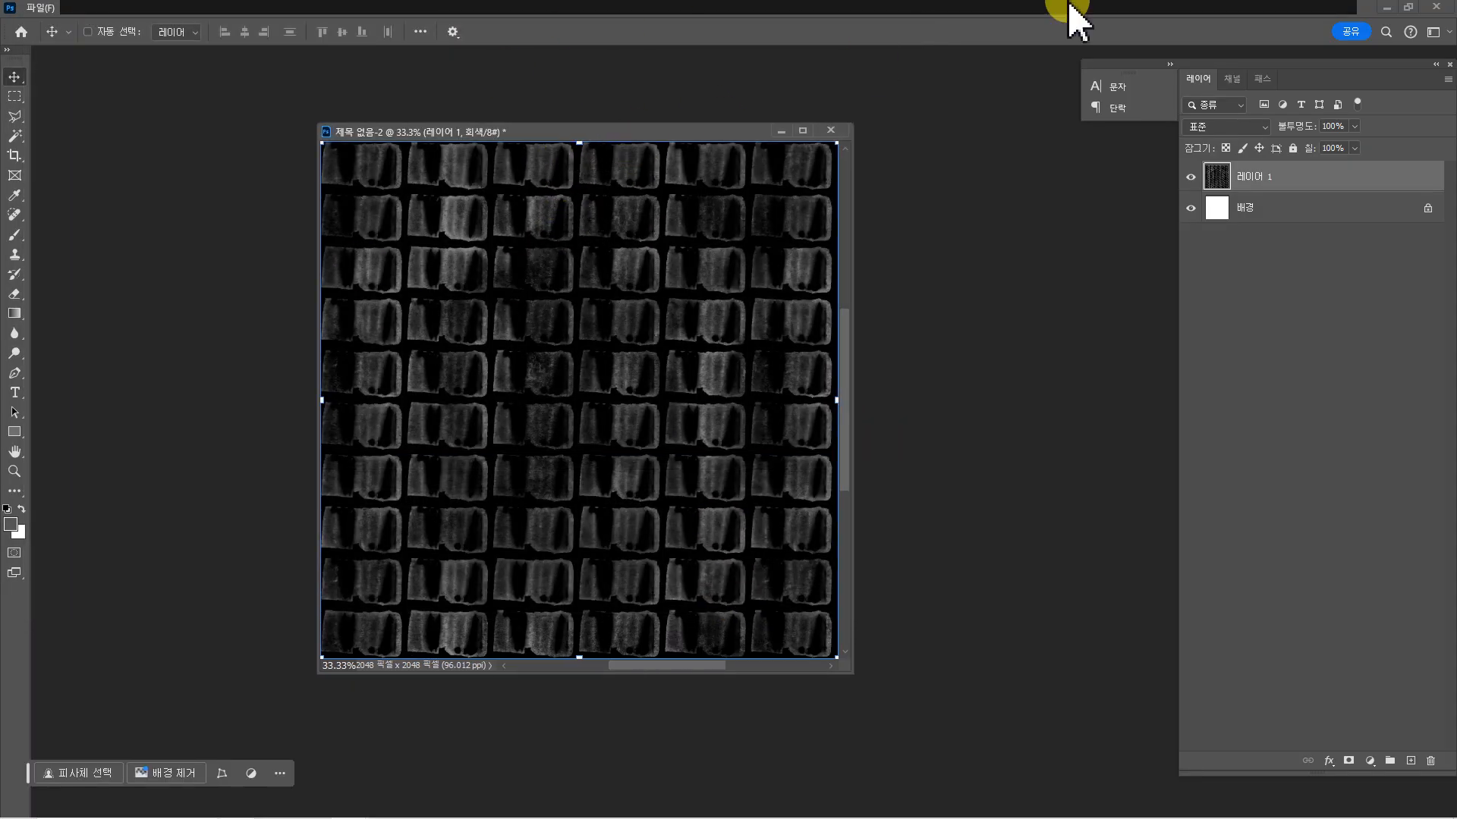
{"action": "left_click", "coordinate": [1434, 10]}
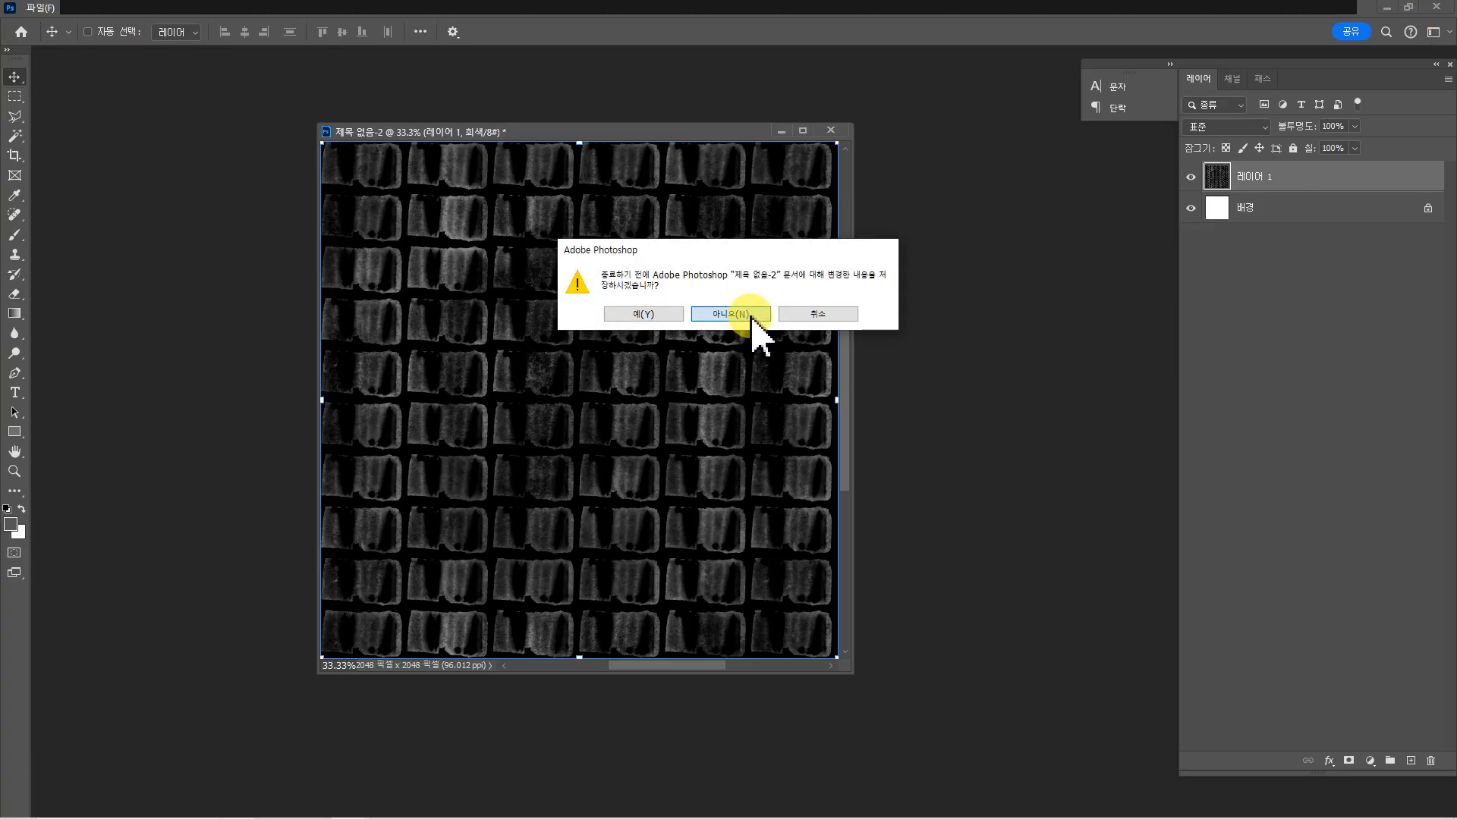
{"action": "left_click", "coordinate": [750, 314]}
{"action": "left_click", "coordinate": [728, 315]}
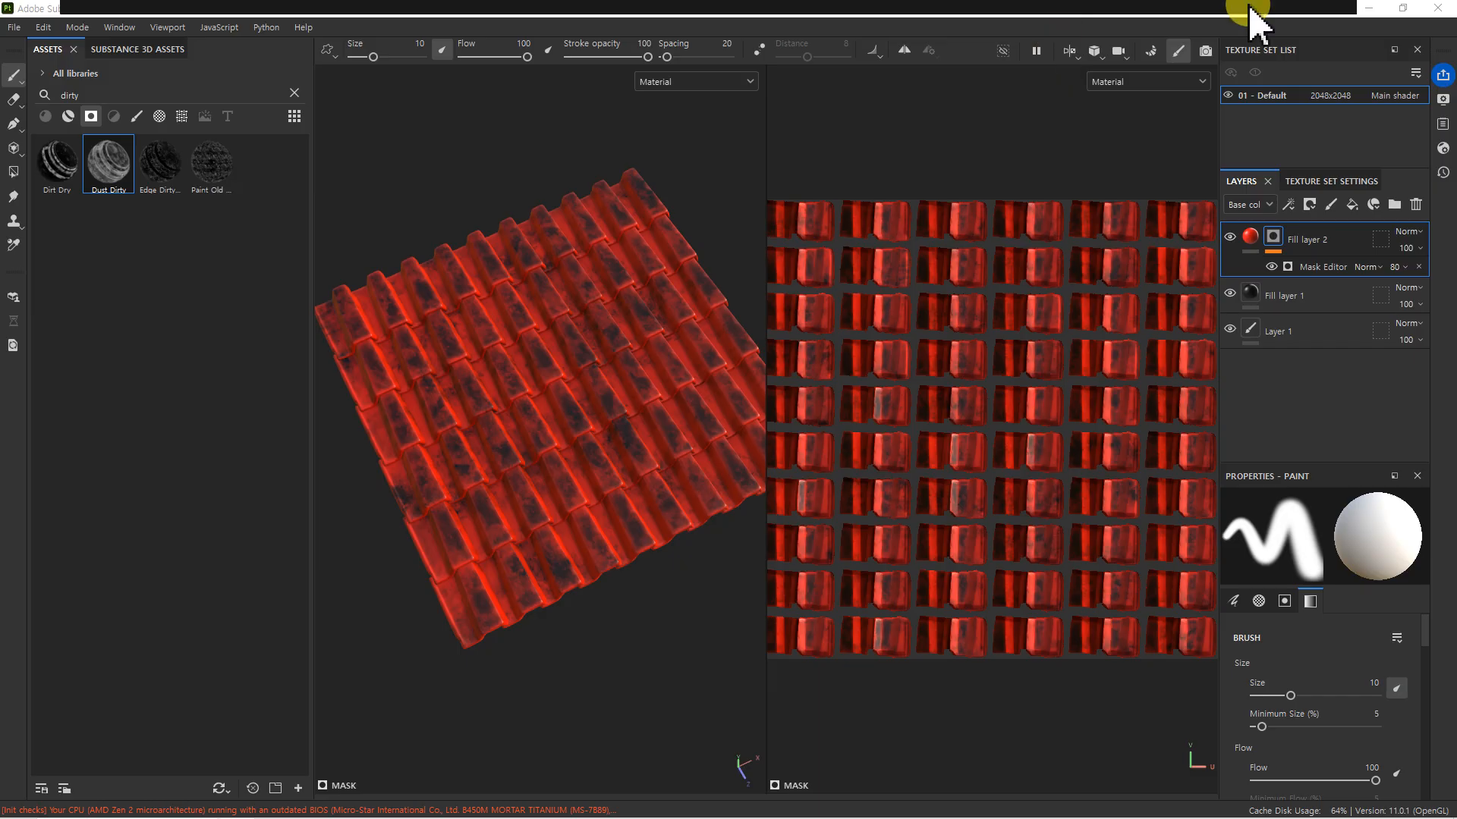
- Switch to the desktop, open the Tiles_tlvndeziw_2K_3d_ms folder and enlarge its window
{"action": "left_click_drag", "start_coordinate": [595, 478], "coordinate": [583, 434], "text": "alt"}
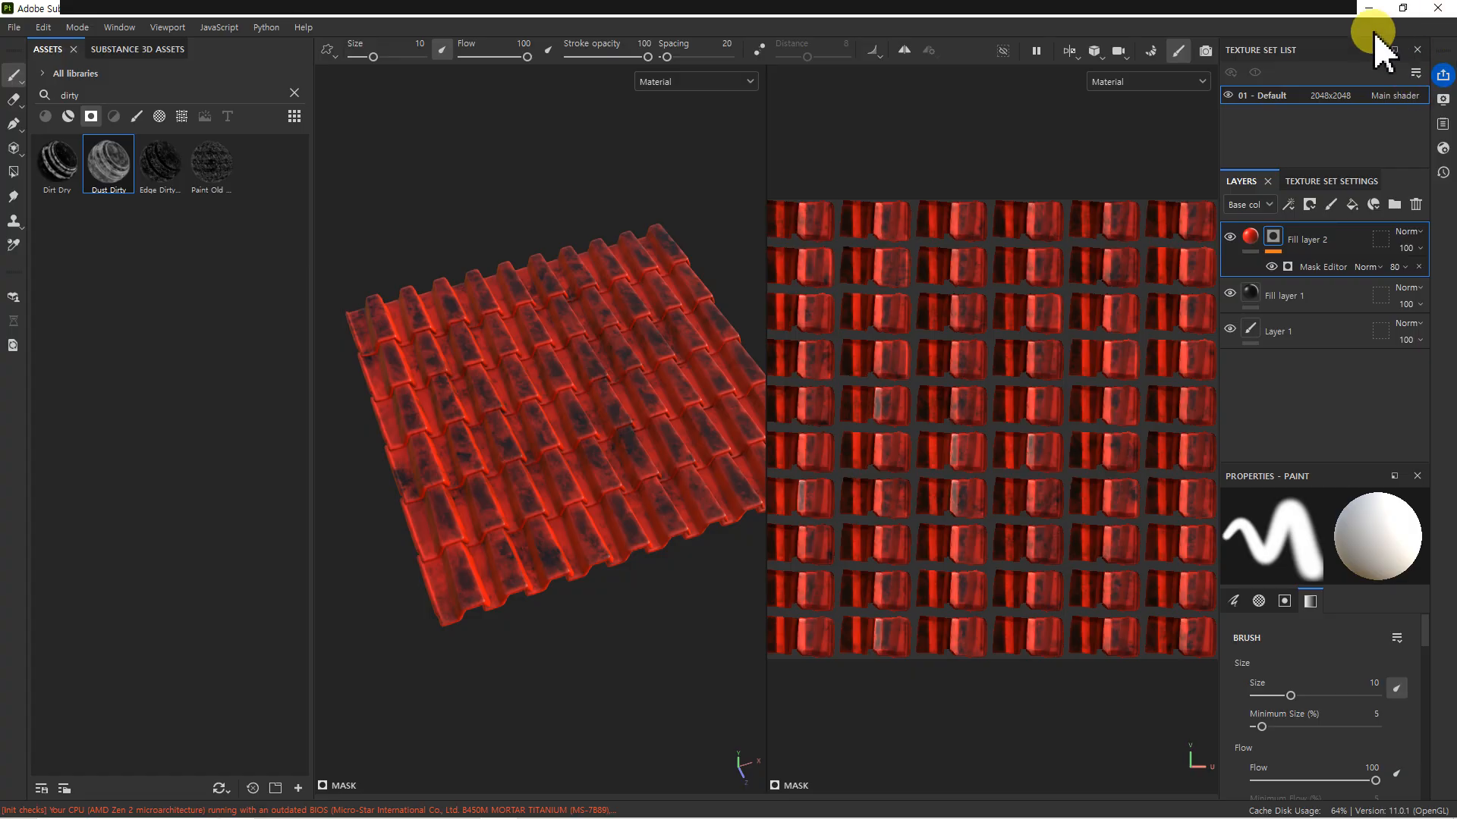
{"action": "left_click", "coordinate": [1370, 9]}
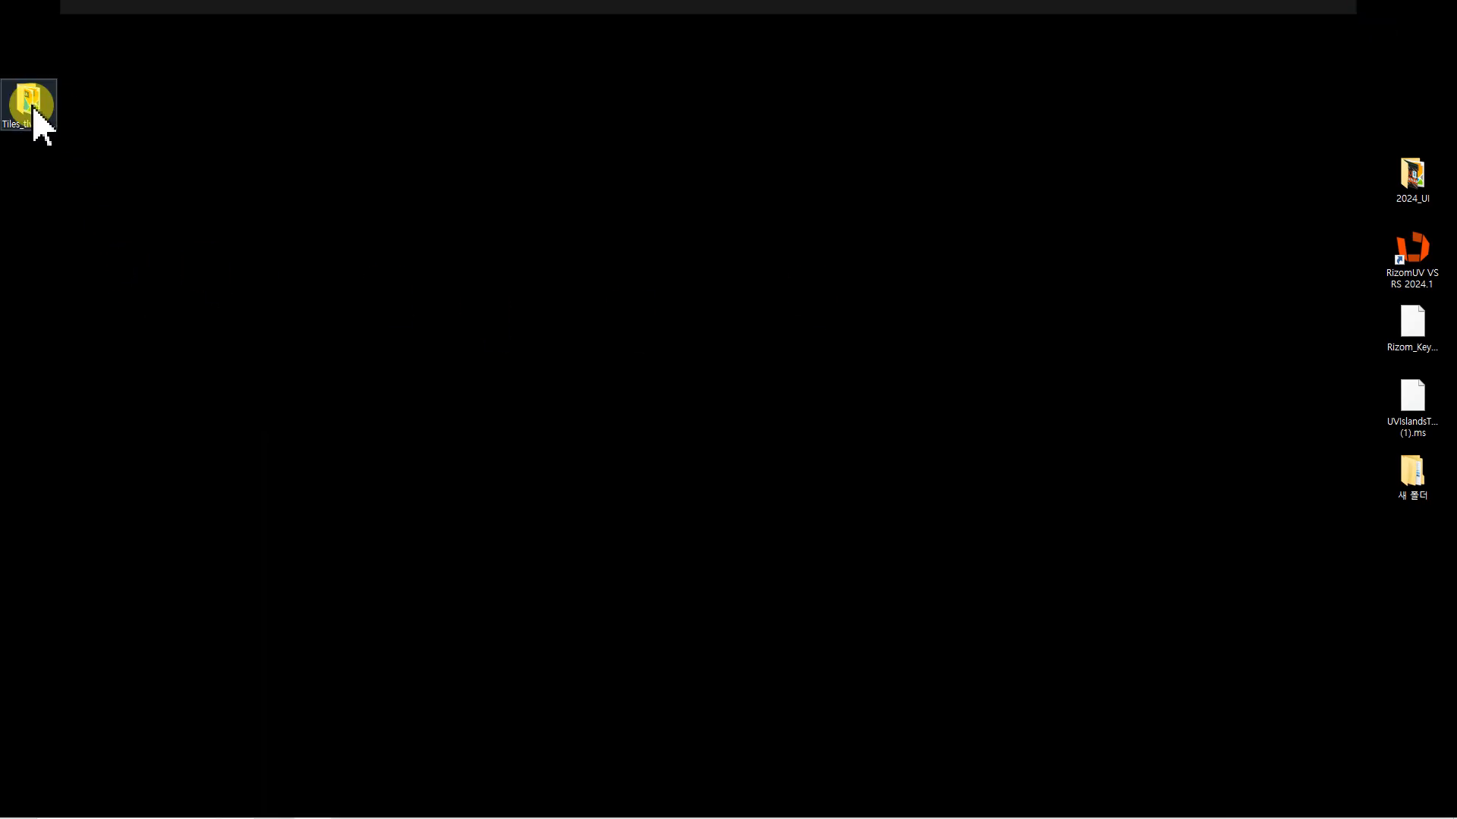
{"action": "double_click", "coordinate": [31, 107]}
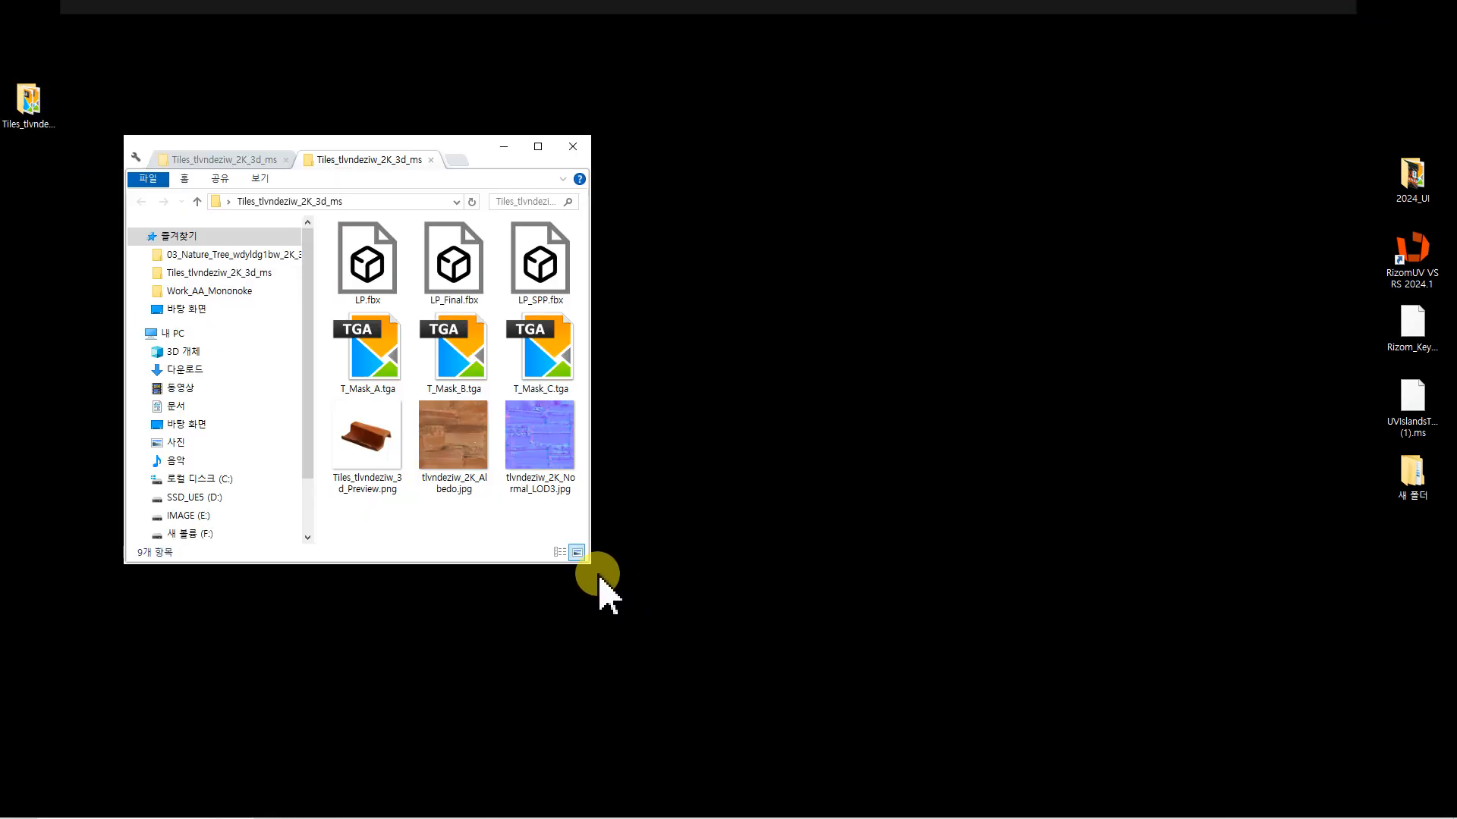
{"action": "left_click_drag", "start_coordinate": [589, 561], "coordinate": [954, 710]}
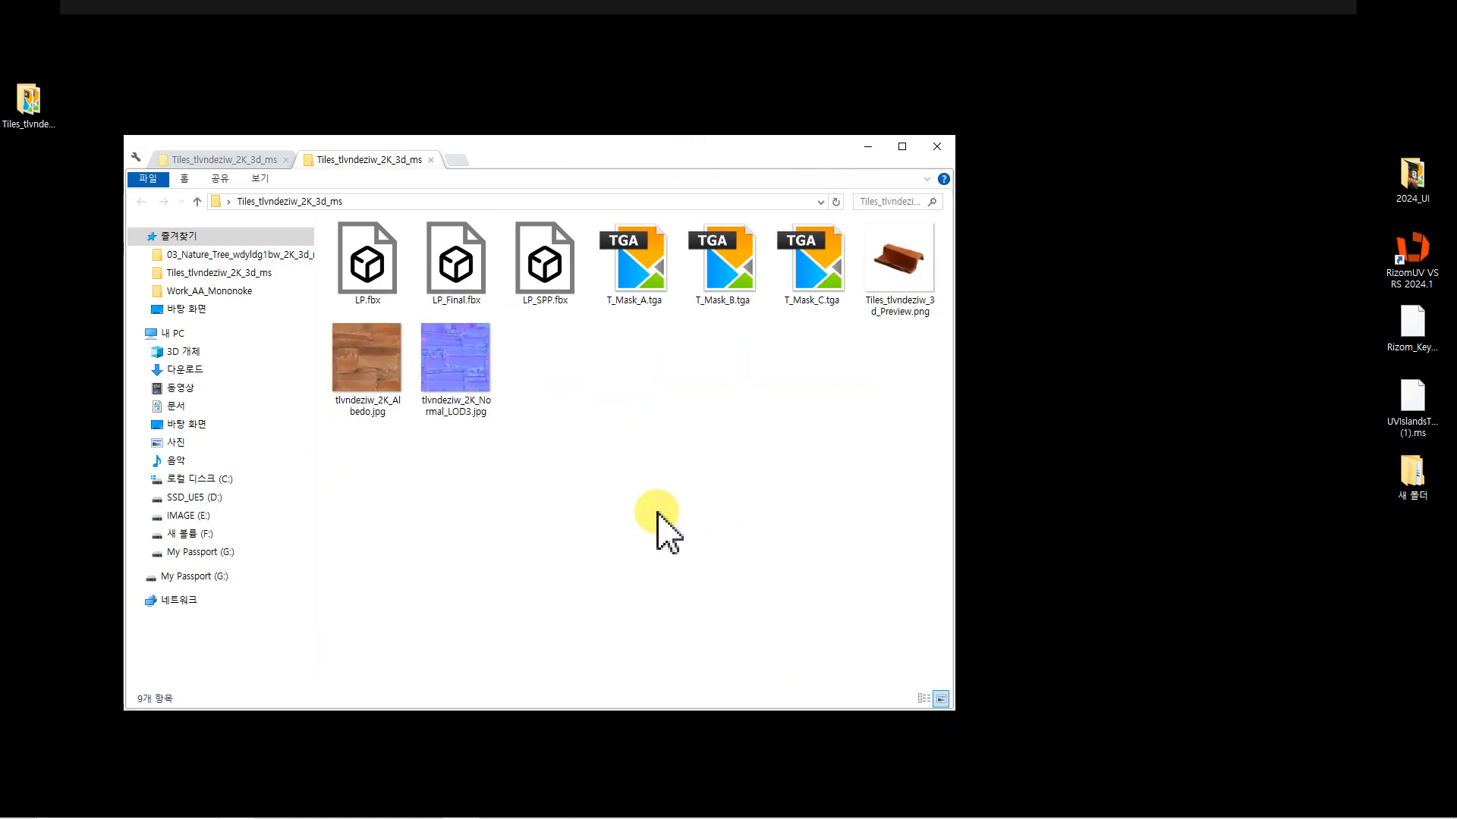
- Rename the albedo texture as T_Roof_BaseColor.jpg and the normal map as T_Roof_Normal.jpg
{"action": "left_click", "coordinate": [383, 414]}
{"action": "key", "text": "F2"}
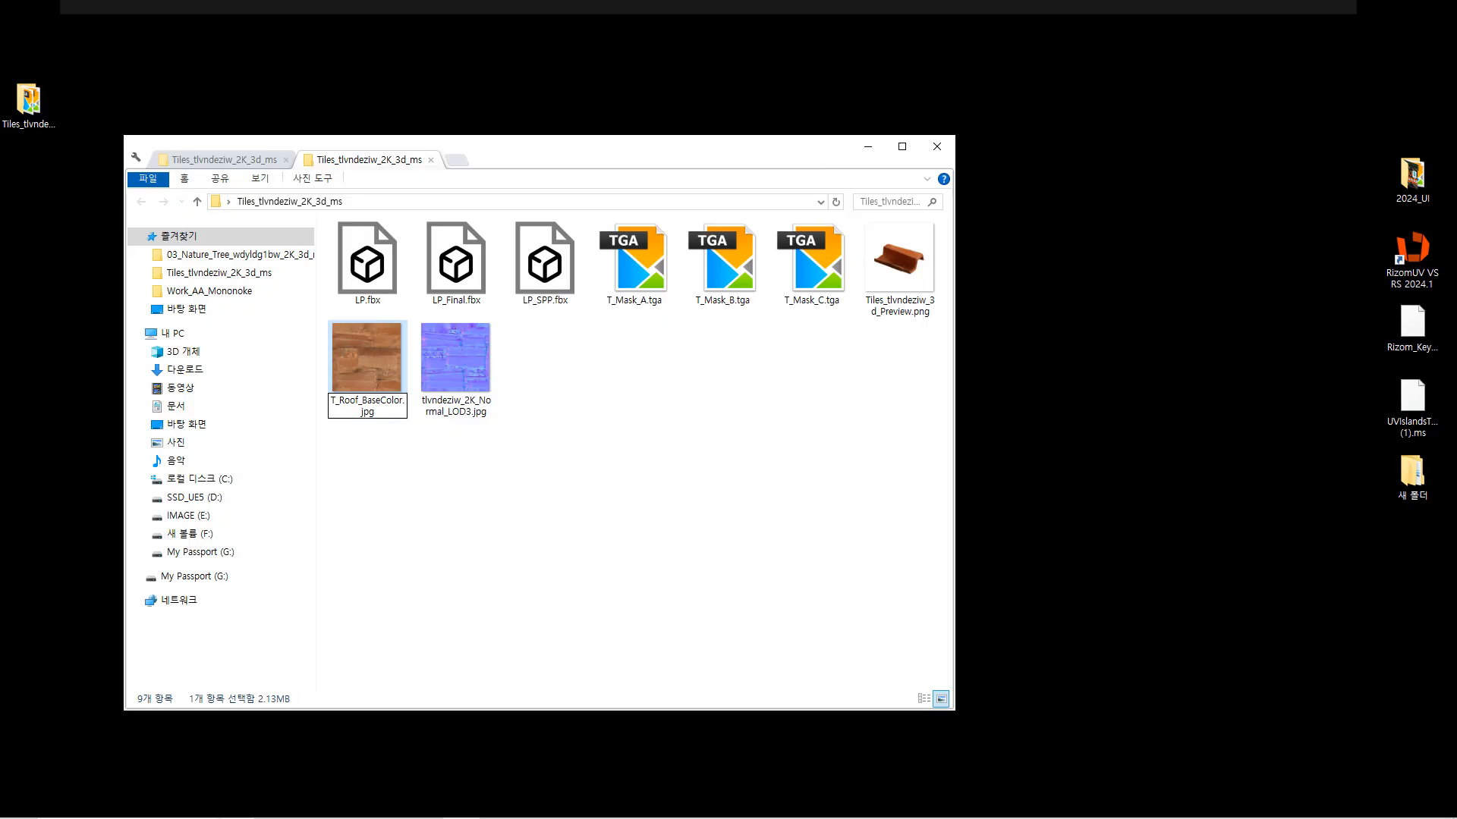
{"action": "left_click", "coordinate": [728, 453]}
{"action": "left_click", "coordinate": [490, 384]}
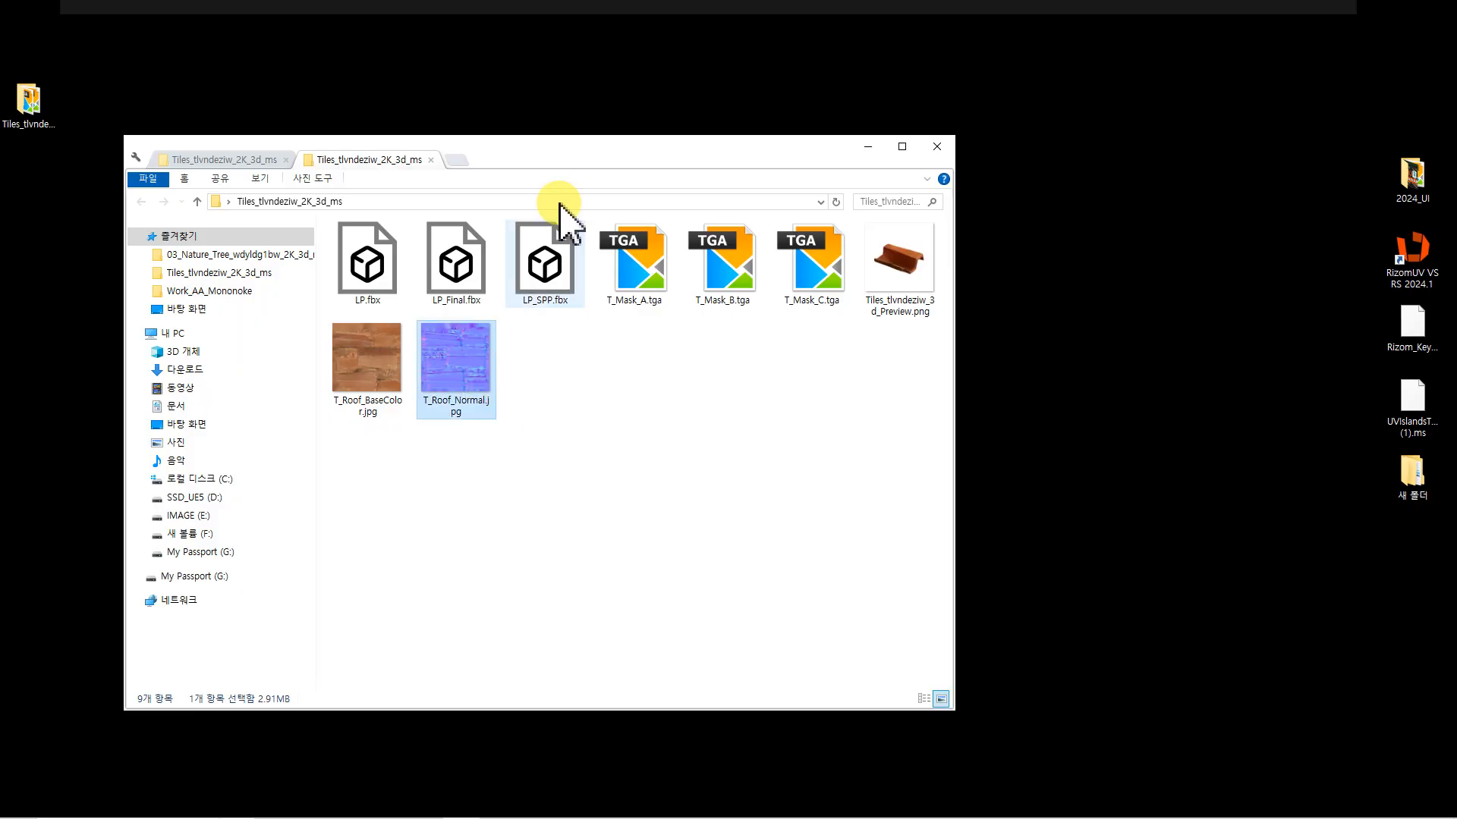
{"action": "left_click", "coordinate": [580, 509]}
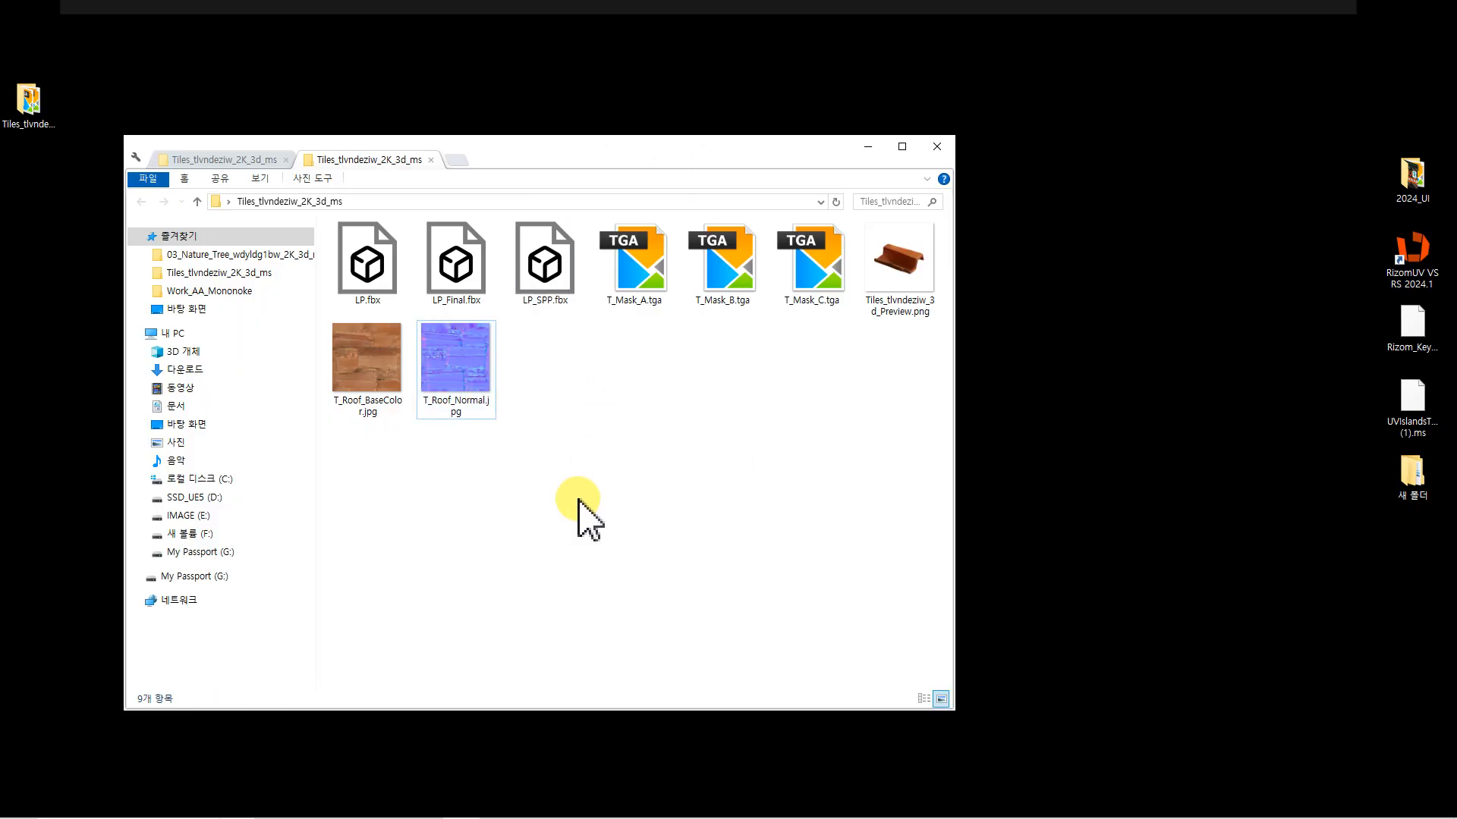
- Create a new folder with the default name and move LP_SPP.fbx and LP.fbx into it
{"action": "left_click", "coordinate": [541, 277]}
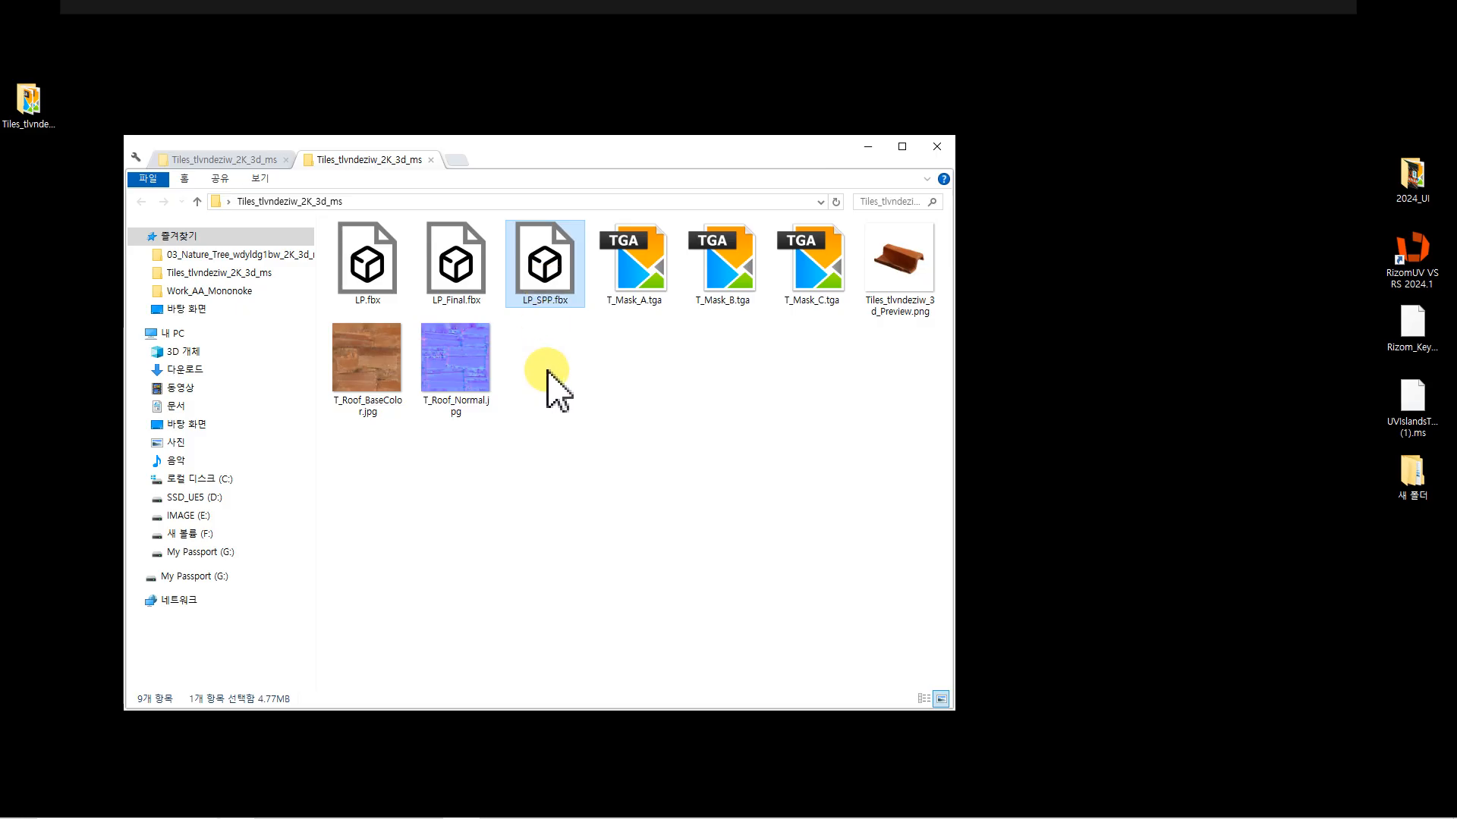
{"action": "right_click", "coordinate": [574, 366]}
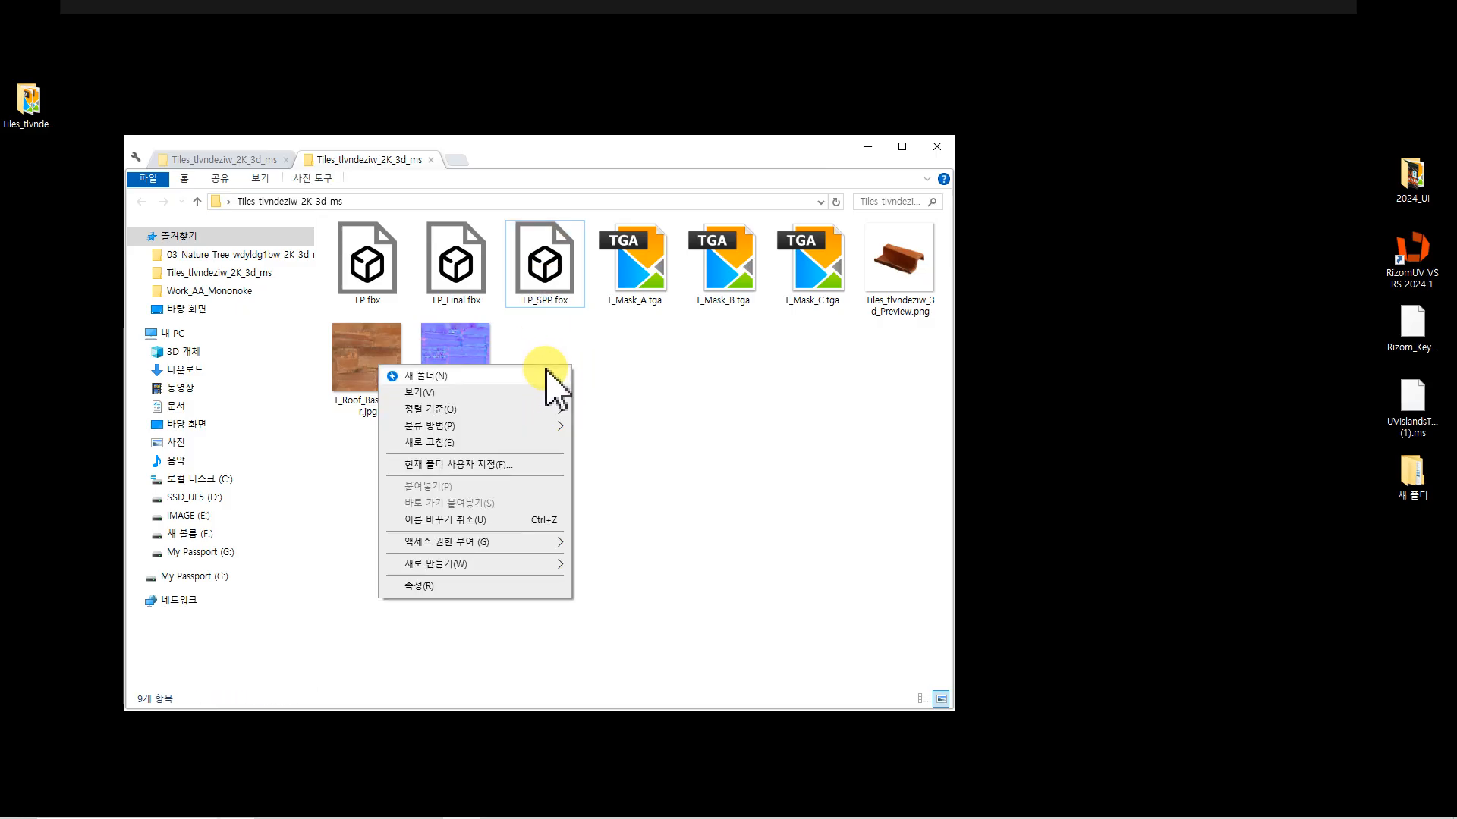
{"action": "left_click", "coordinate": [502, 377]}
{"action": "left_click", "coordinate": [595, 425]}
{"action": "left_click_drag", "start_coordinate": [603, 300], "coordinate": [387, 289]}
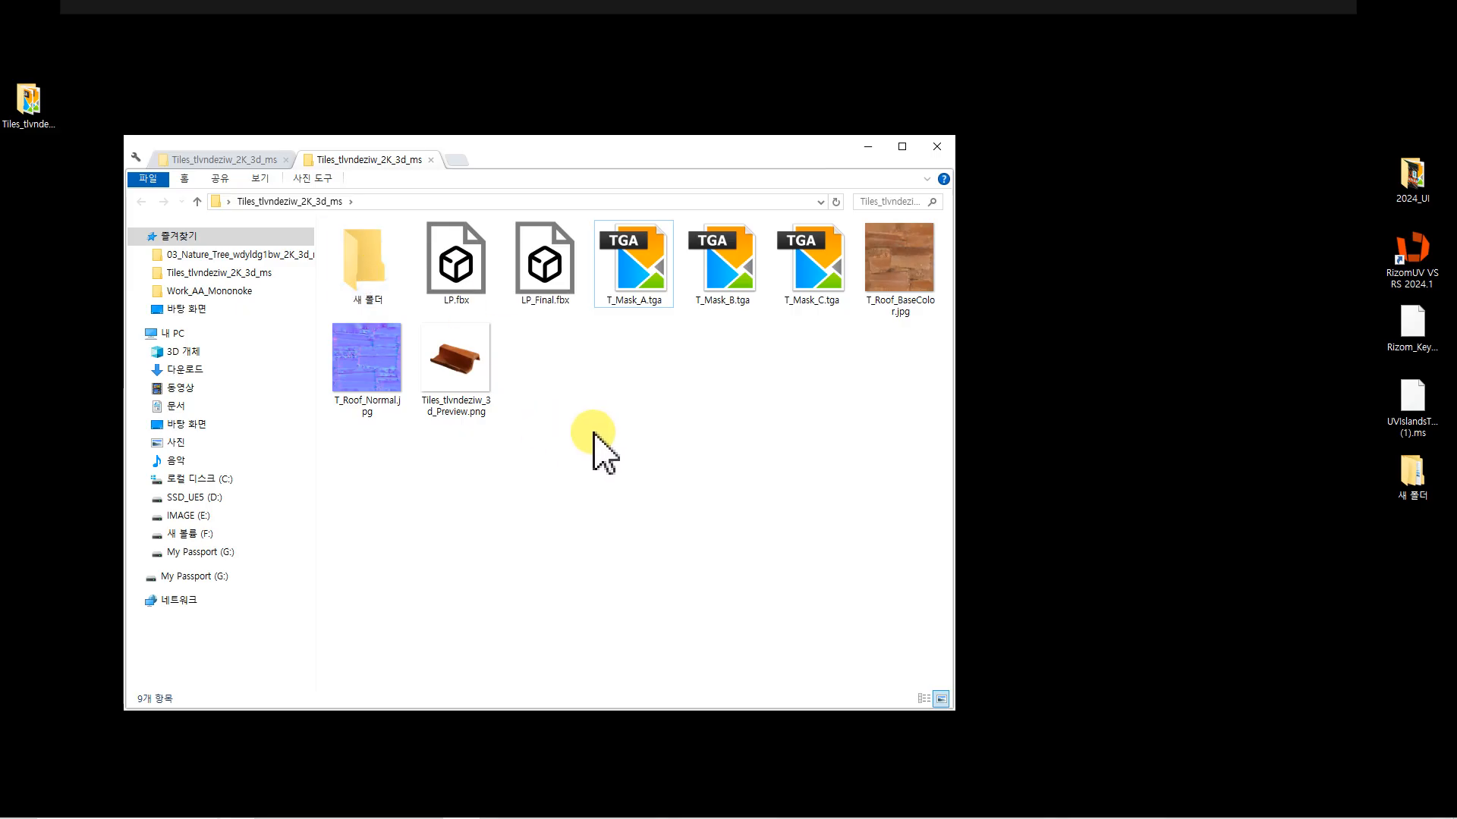
{"action": "left_click_drag", "start_coordinate": [454, 255], "coordinate": [365, 269]}
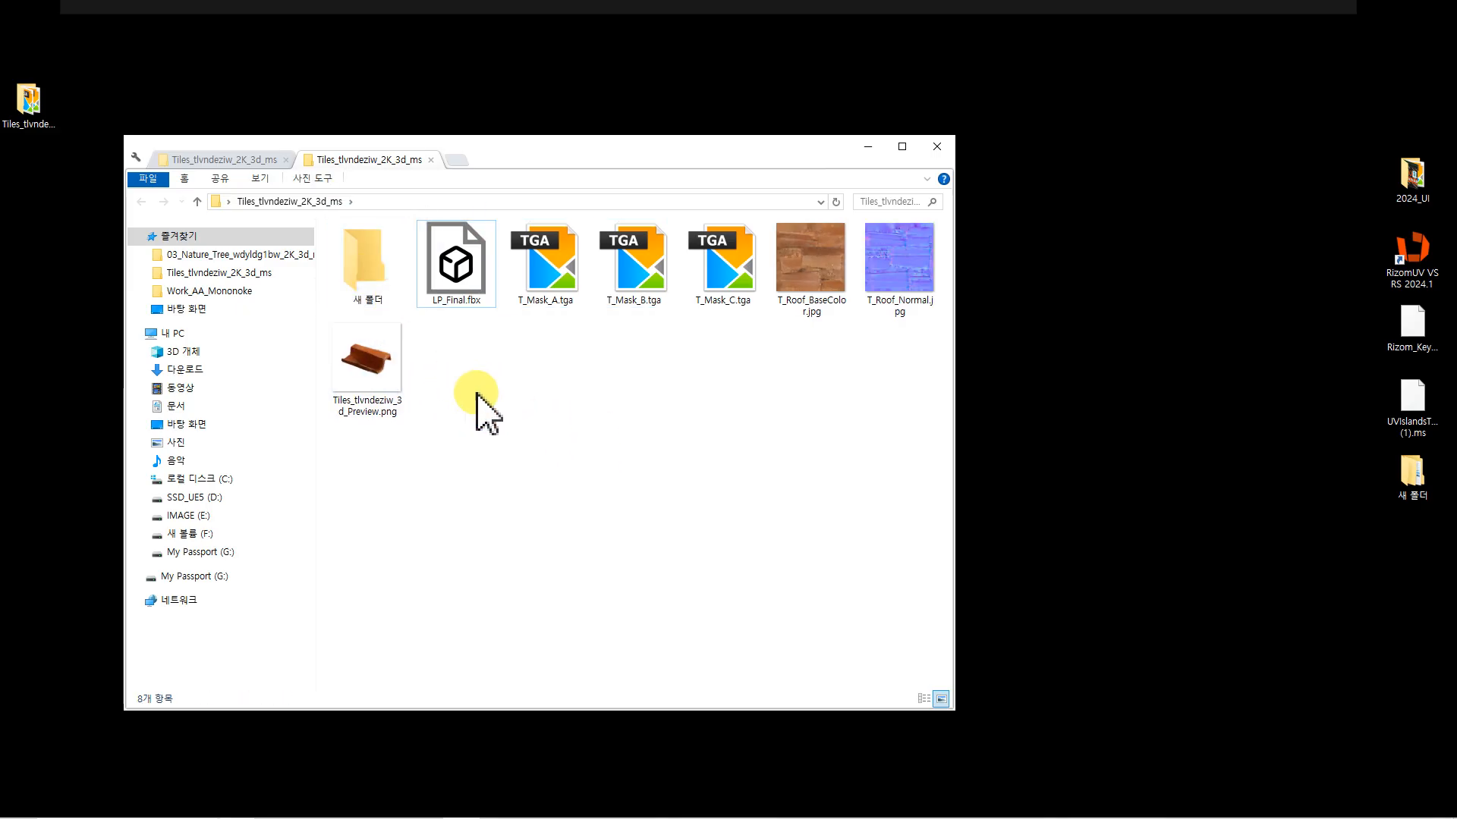
{"action": "left_click", "coordinate": [460, 277]}
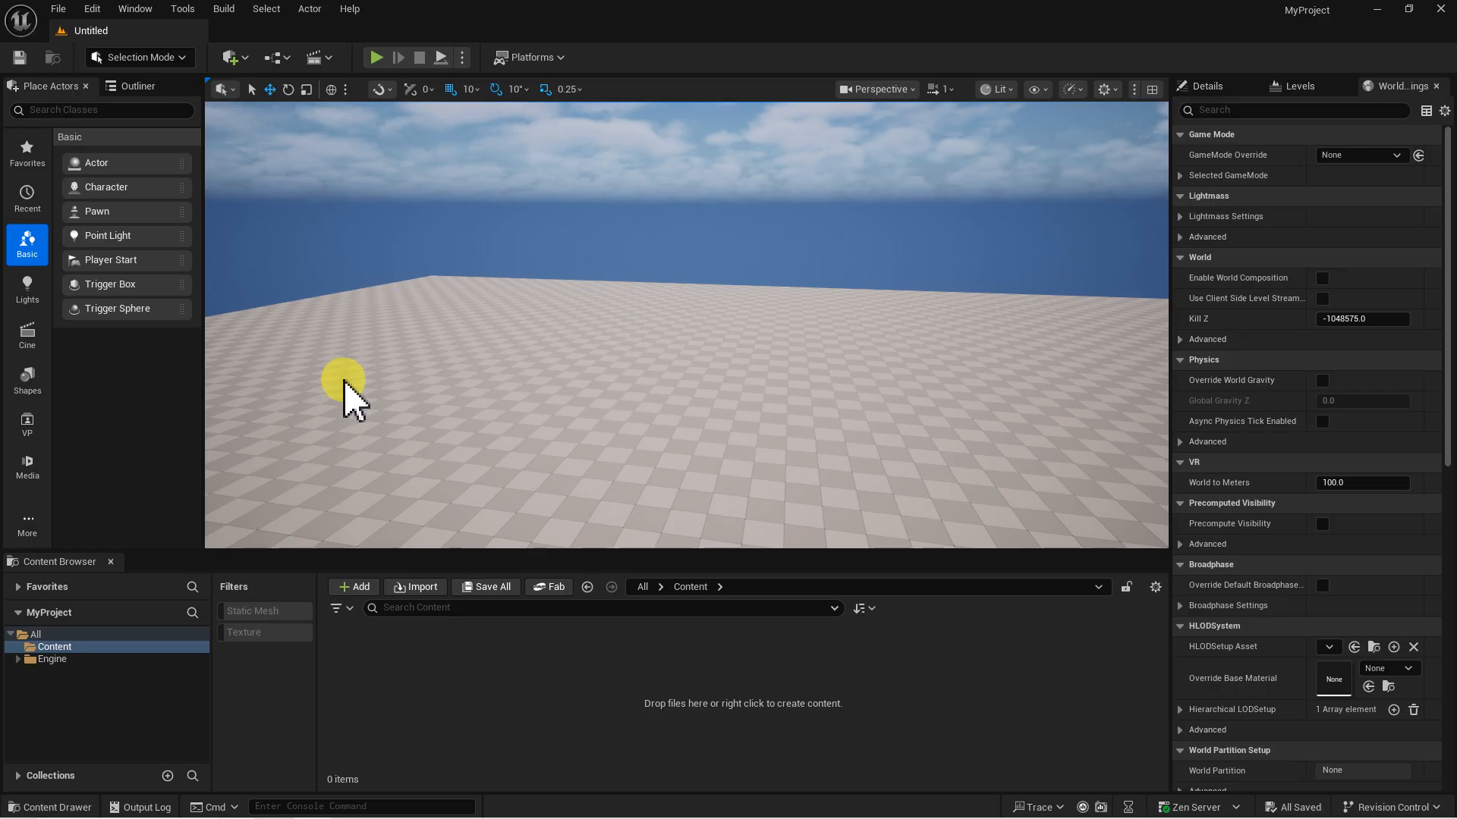
- In Unreal Engine, create a folder named Roof_BlendMaterial under Content and open it
{"action": "mouse_move", "coordinate": [344, 380]}
{"action": "right_mouse_down"}
{"action": "mouse_move", "coordinate": [348, 463]}
{"action": "mouse_move", "coordinate": [349, 394]}
{"action": "right_mouse_up"}
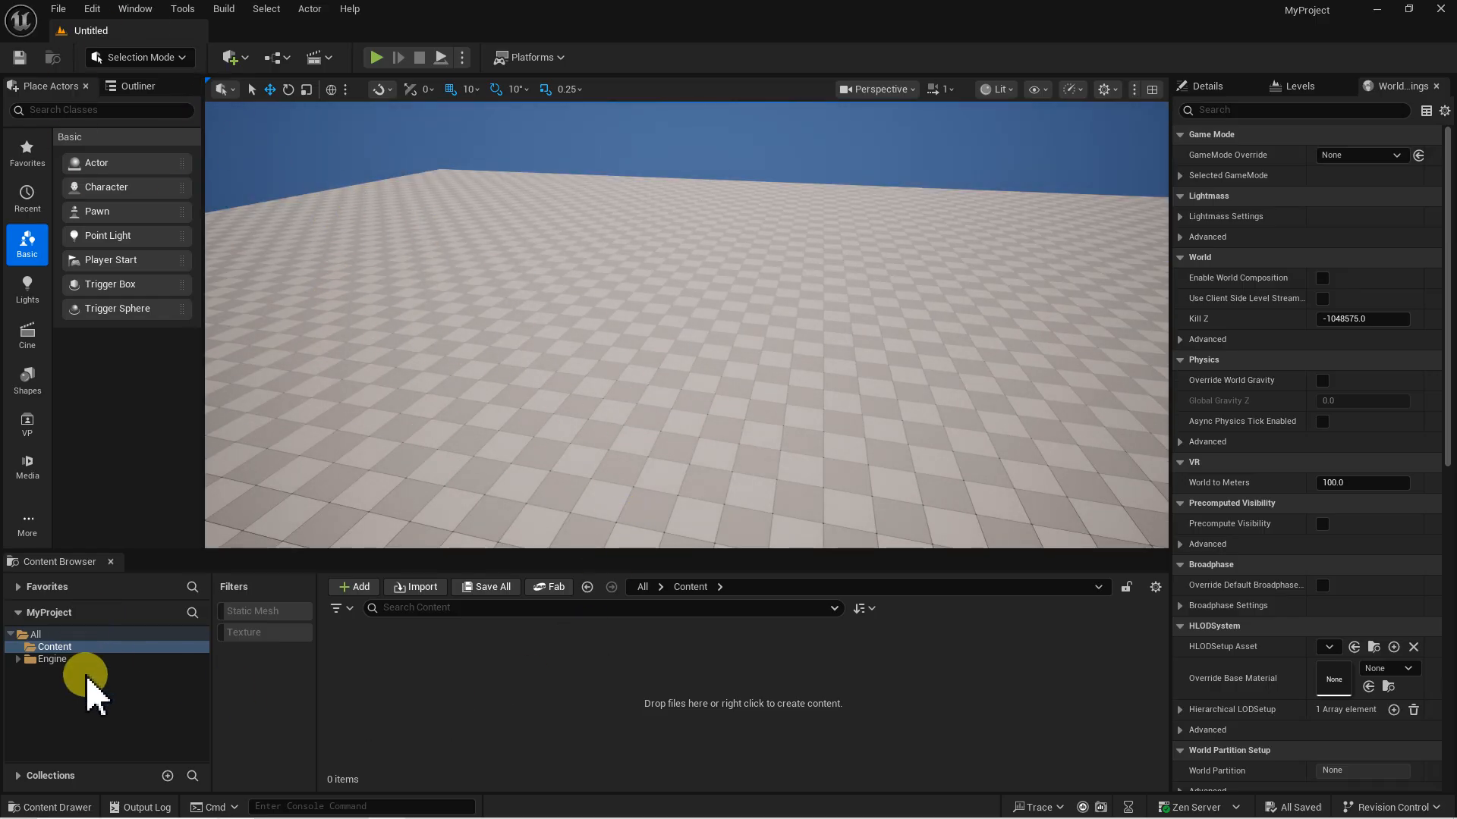
{"action": "right_click", "coordinate": [448, 647]}
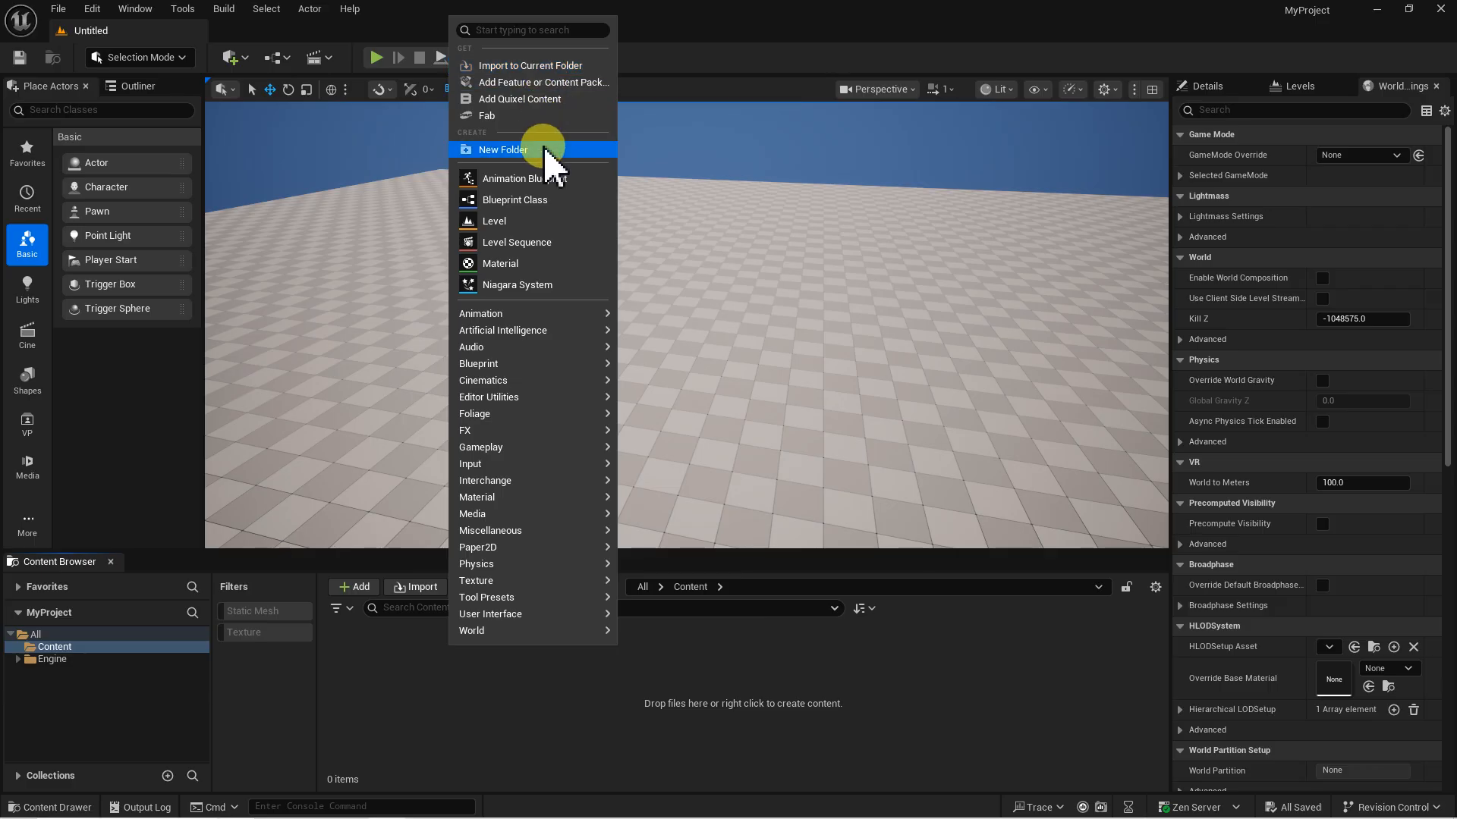
{"action": "left_click", "coordinate": [543, 146]}
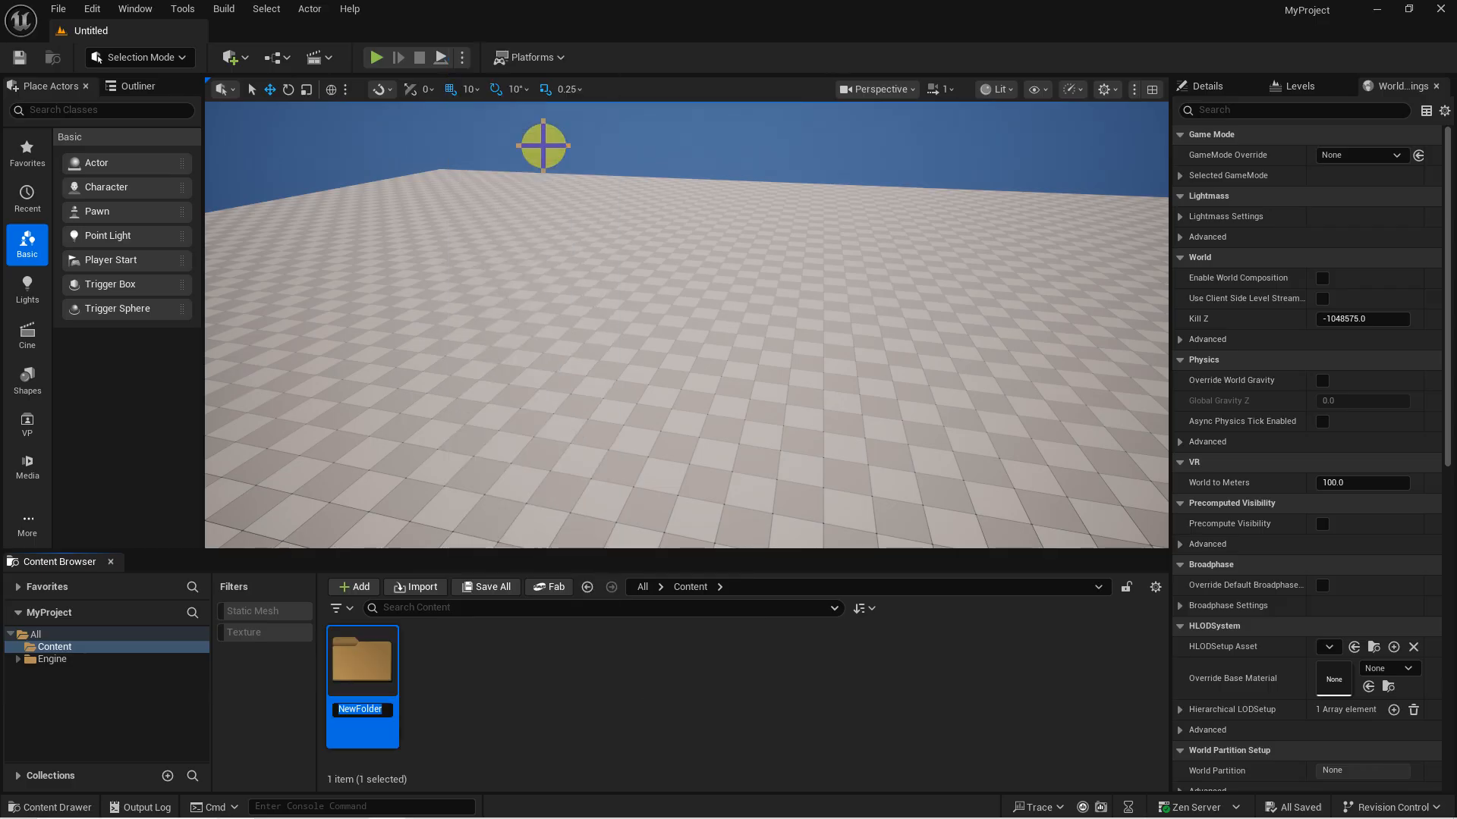
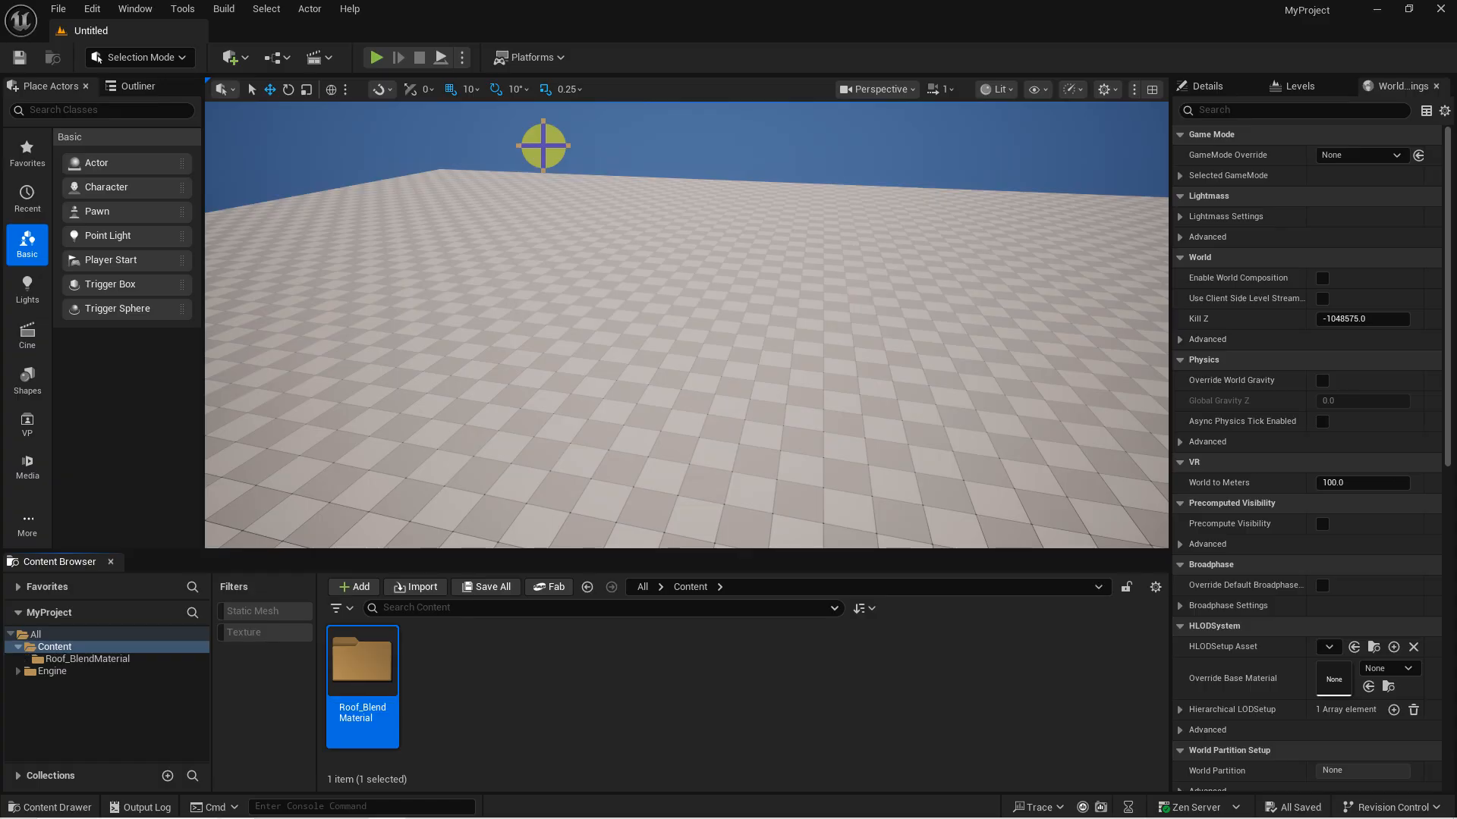
{"action": "double_click", "coordinate": [357, 671]}
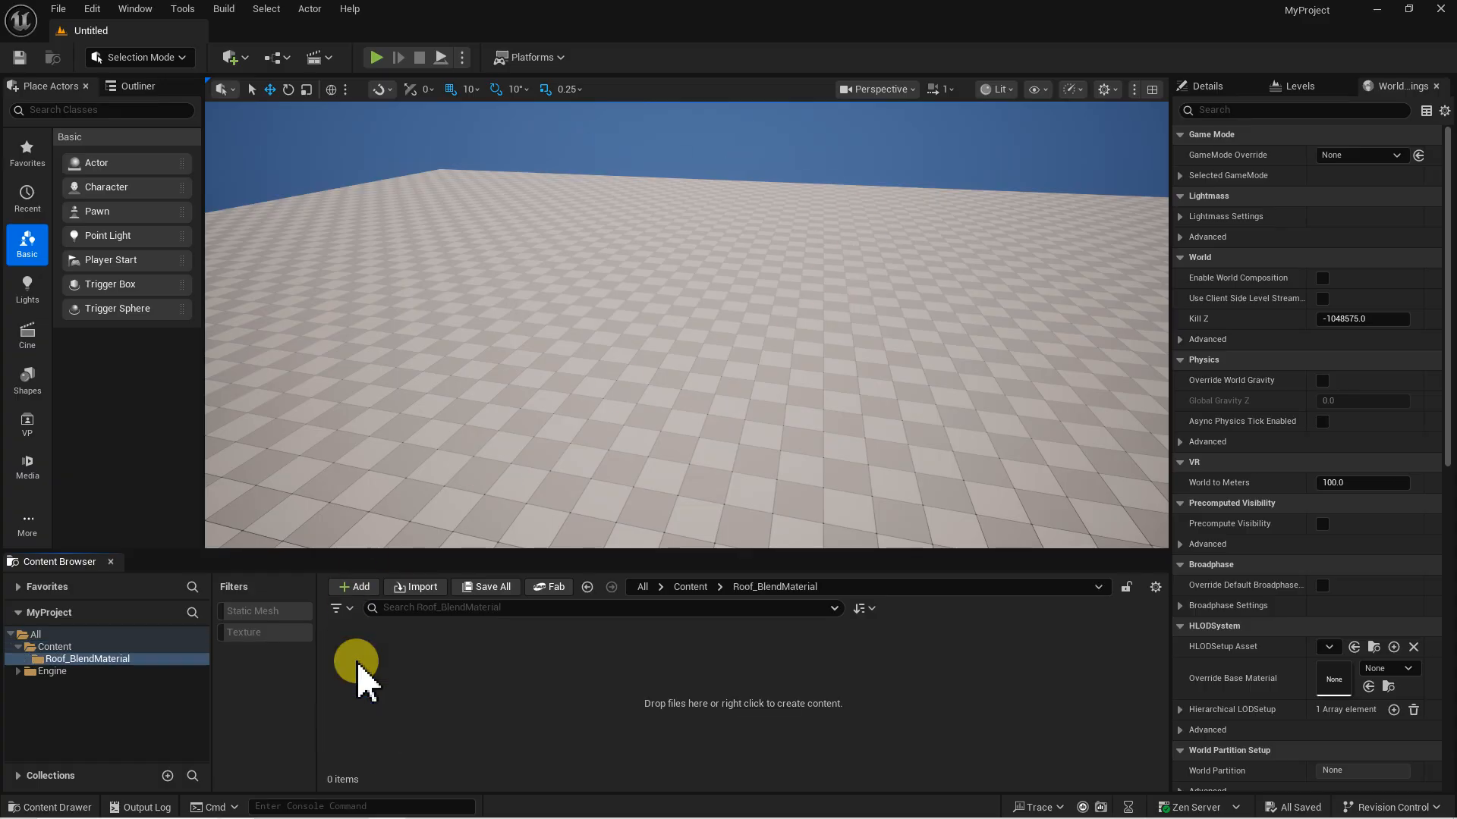
- Bring LP_Final.fbx from the tiles folder into Roof_BlendMaterial and set Force All Mesh as Type to Static Mesh in the import options
{"action": "key", "text": "alt+Tab"}
{"action": "left_click_drag", "start_coordinate": [1017, 124], "coordinate": [812, 254]}
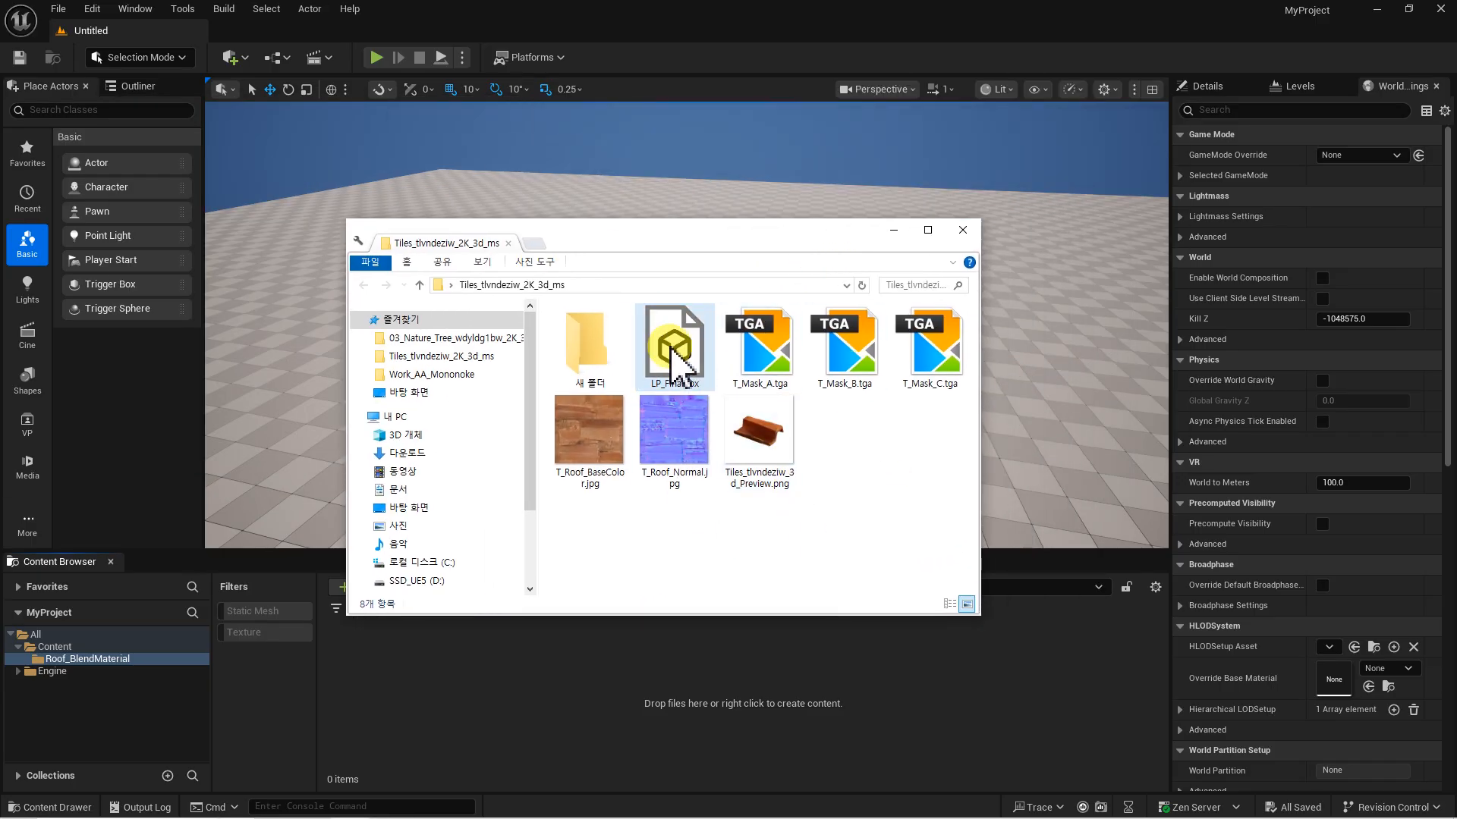
{"action": "left_click_drag", "start_coordinate": [661, 369], "coordinate": [415, 686]}
{"action": "left_click", "coordinate": [471, 308]}
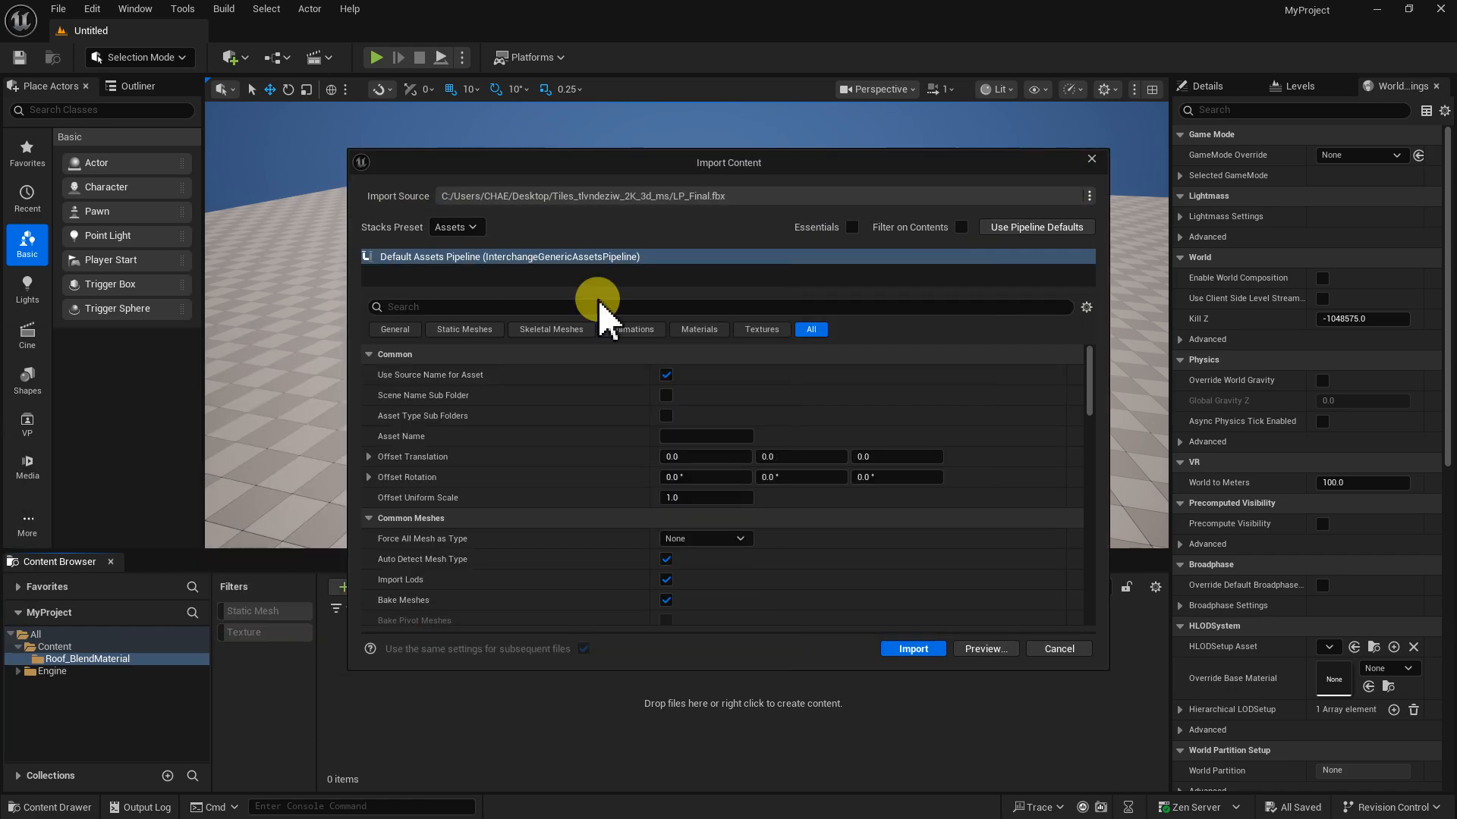
{"action": "left_click", "coordinate": [694, 539]}
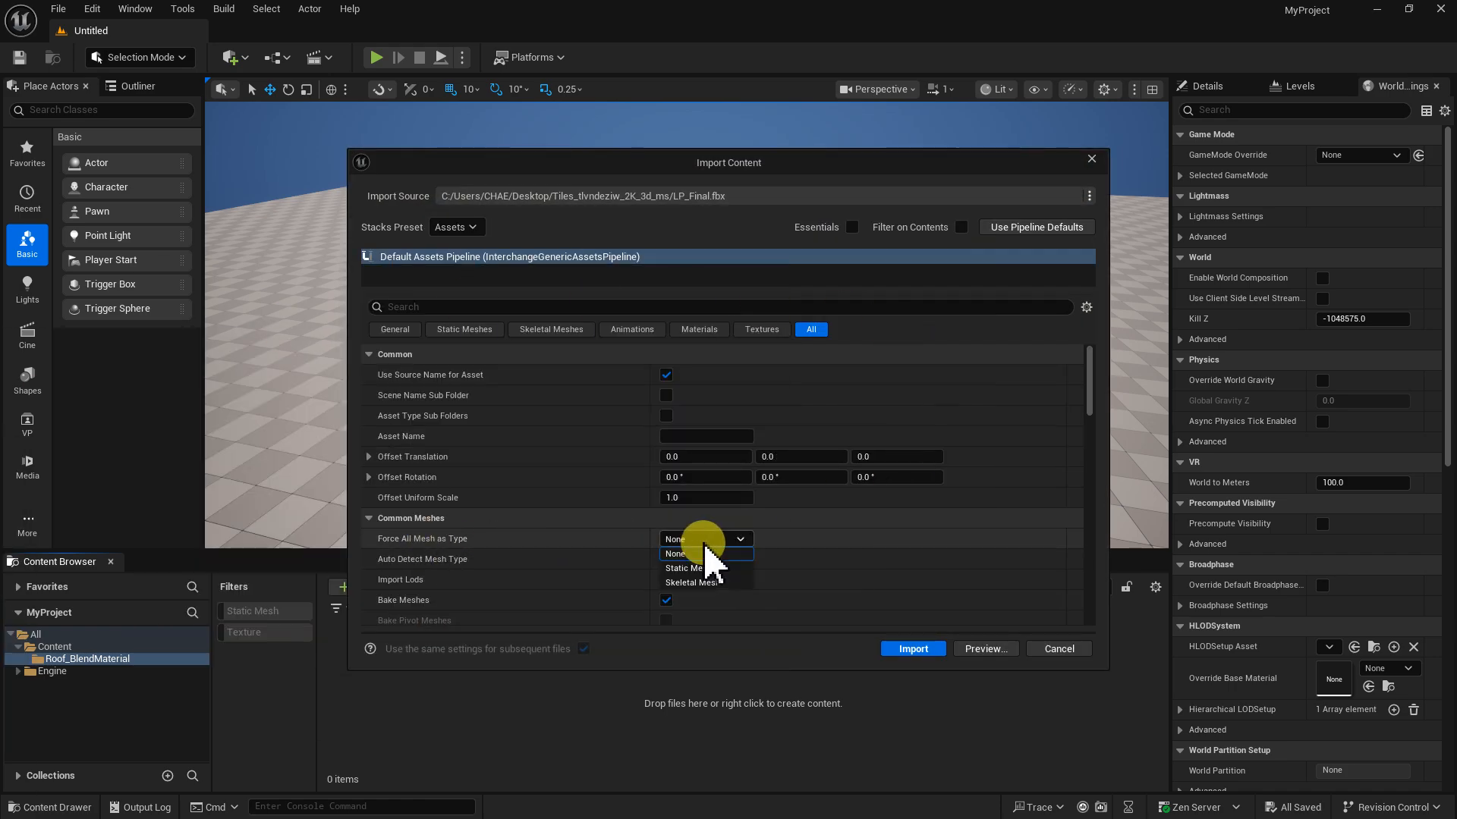
{"action": "left_click", "coordinate": [709, 569]}
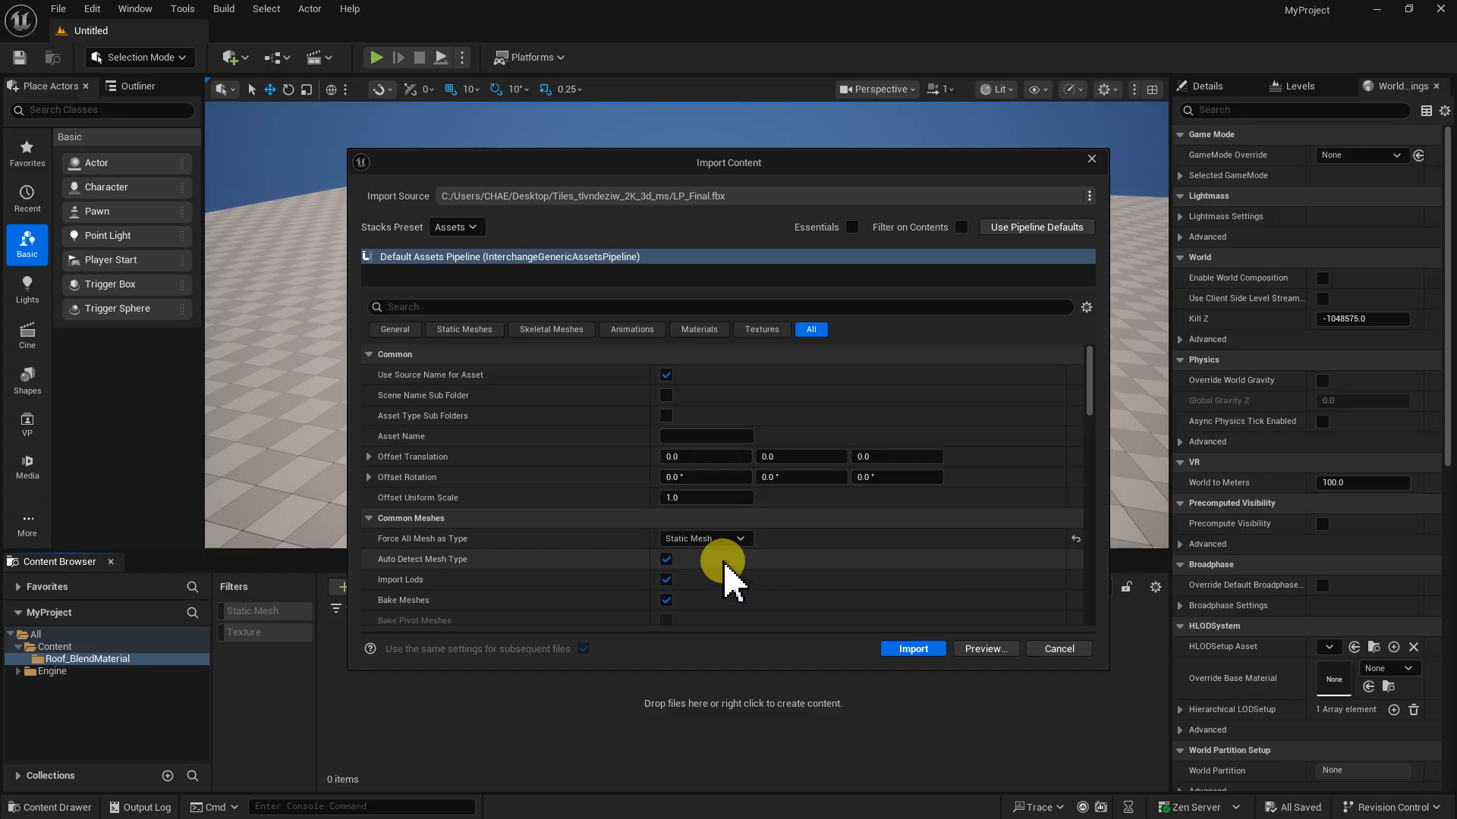
- Enlarge the import dialog, search its options for "gene" to check Generate Lightmap UVs, and clear the search
{"action": "left_click_drag", "start_coordinate": [990, 166], "coordinate": [838, 129]}
{"action": "left_click_drag", "start_coordinate": [957, 626], "coordinate": [1102, 787]}
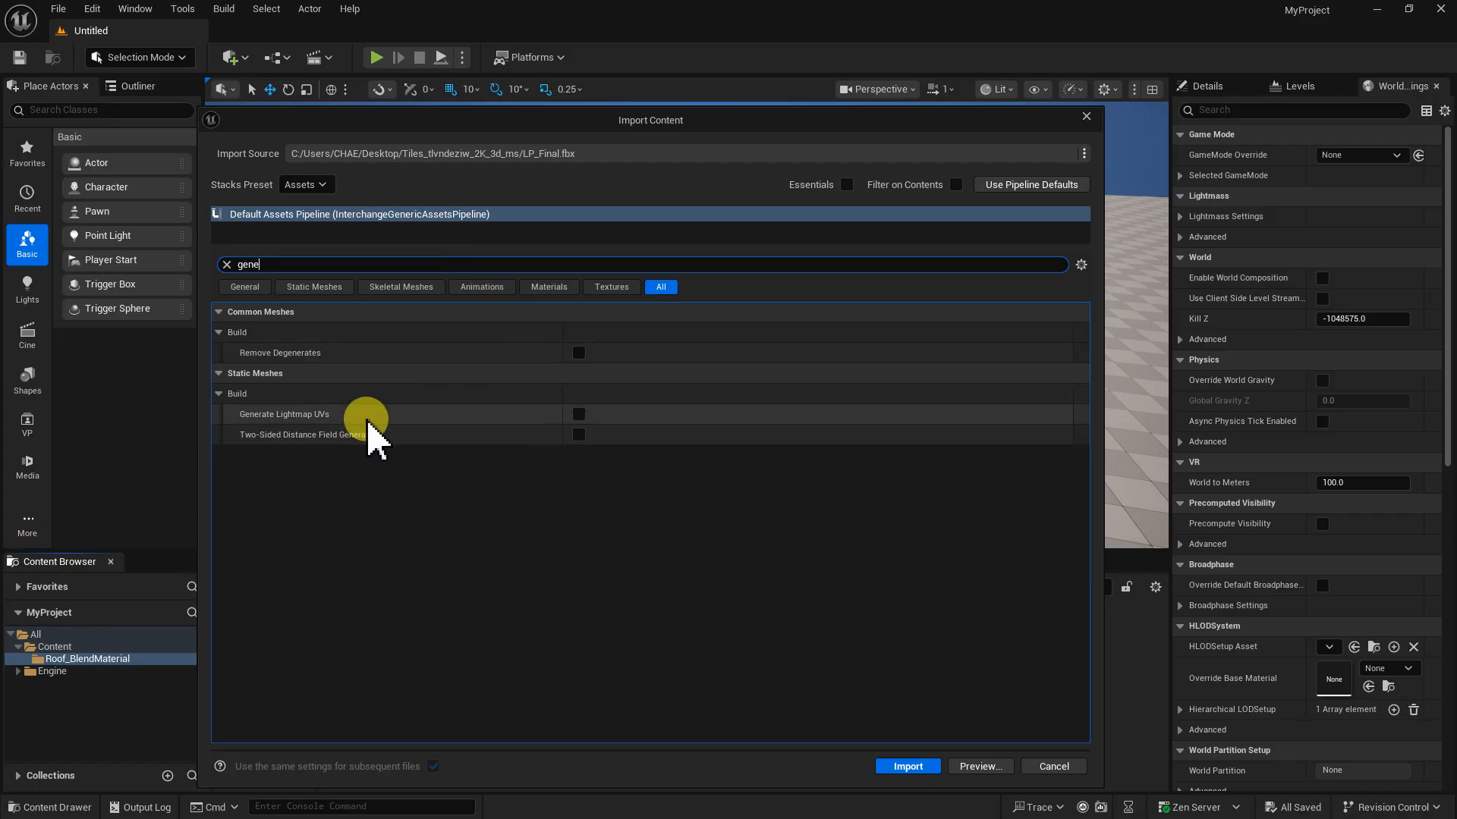
{"action": "mouse_move", "coordinate": [245, 433]}
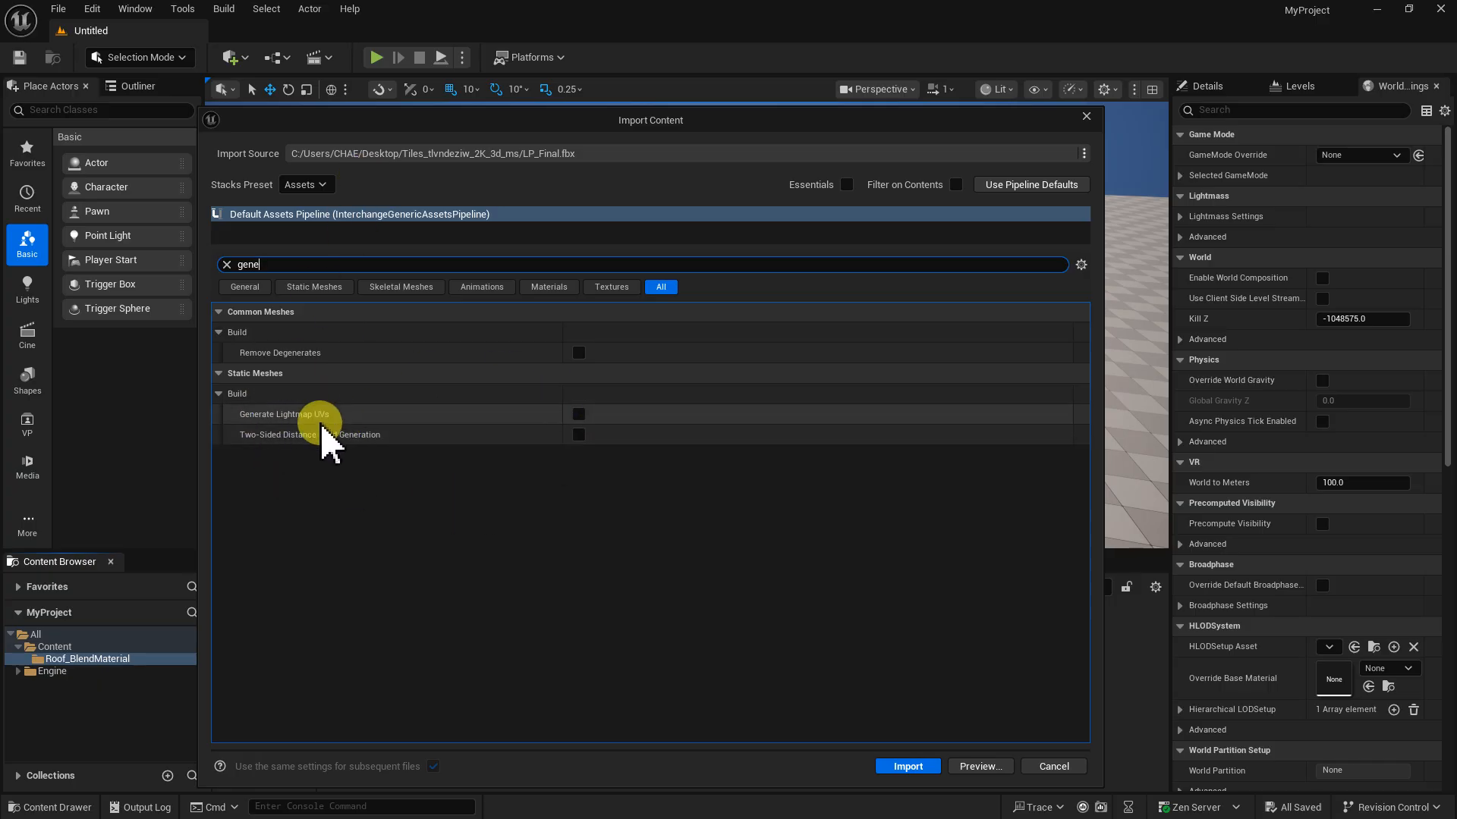
{"action": "left_click", "coordinate": [226, 265]}
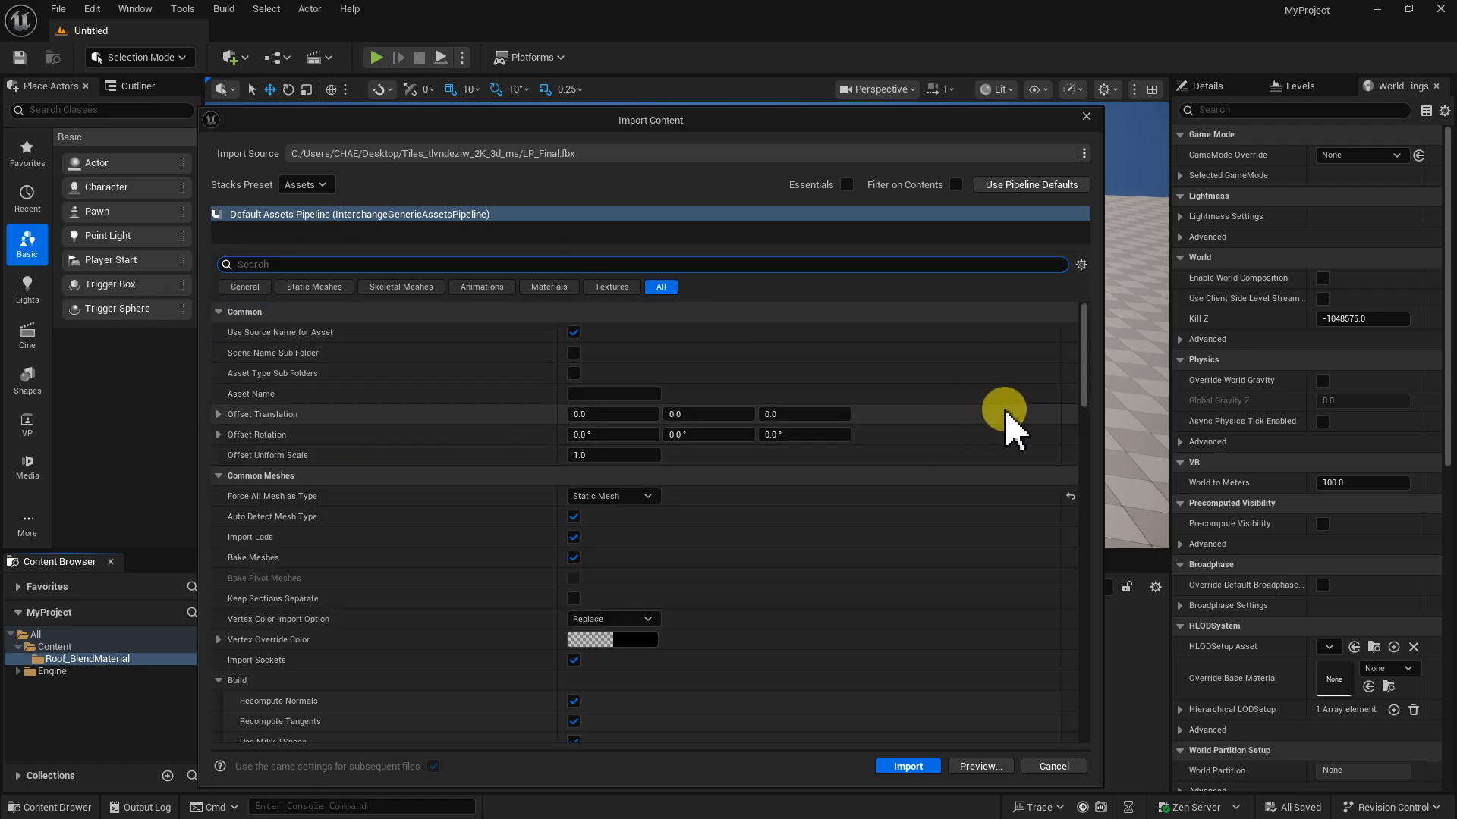
- Keep Material Import at Import as Materials and turn off Import Materials in the mesh import options
{"action": "left_click_drag", "start_coordinate": [1083, 383], "coordinate": [1027, 666]}
{"action": "left_click", "coordinate": [651, 578]}
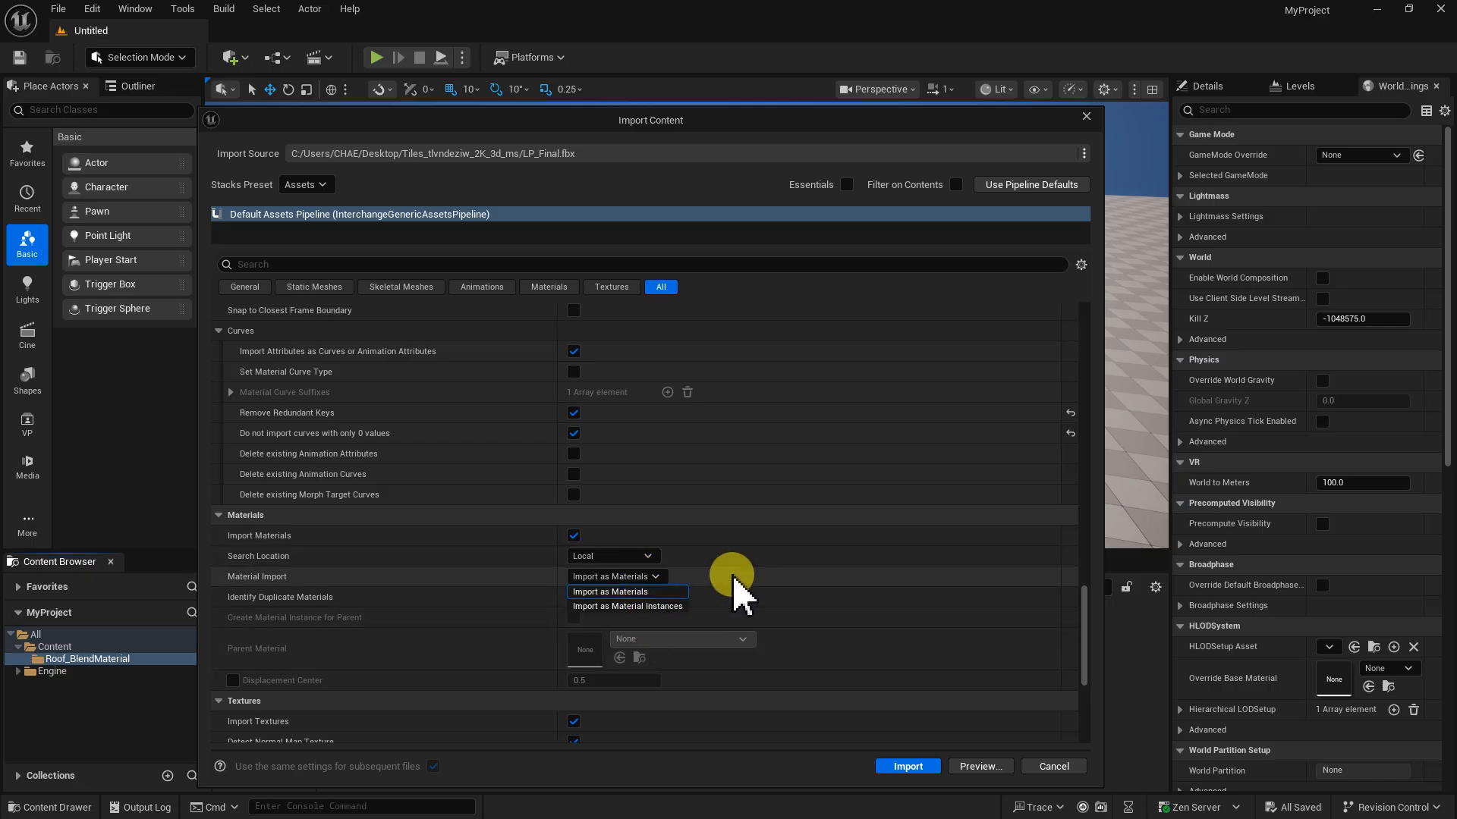
{"action": "left_click", "coordinate": [638, 590]}
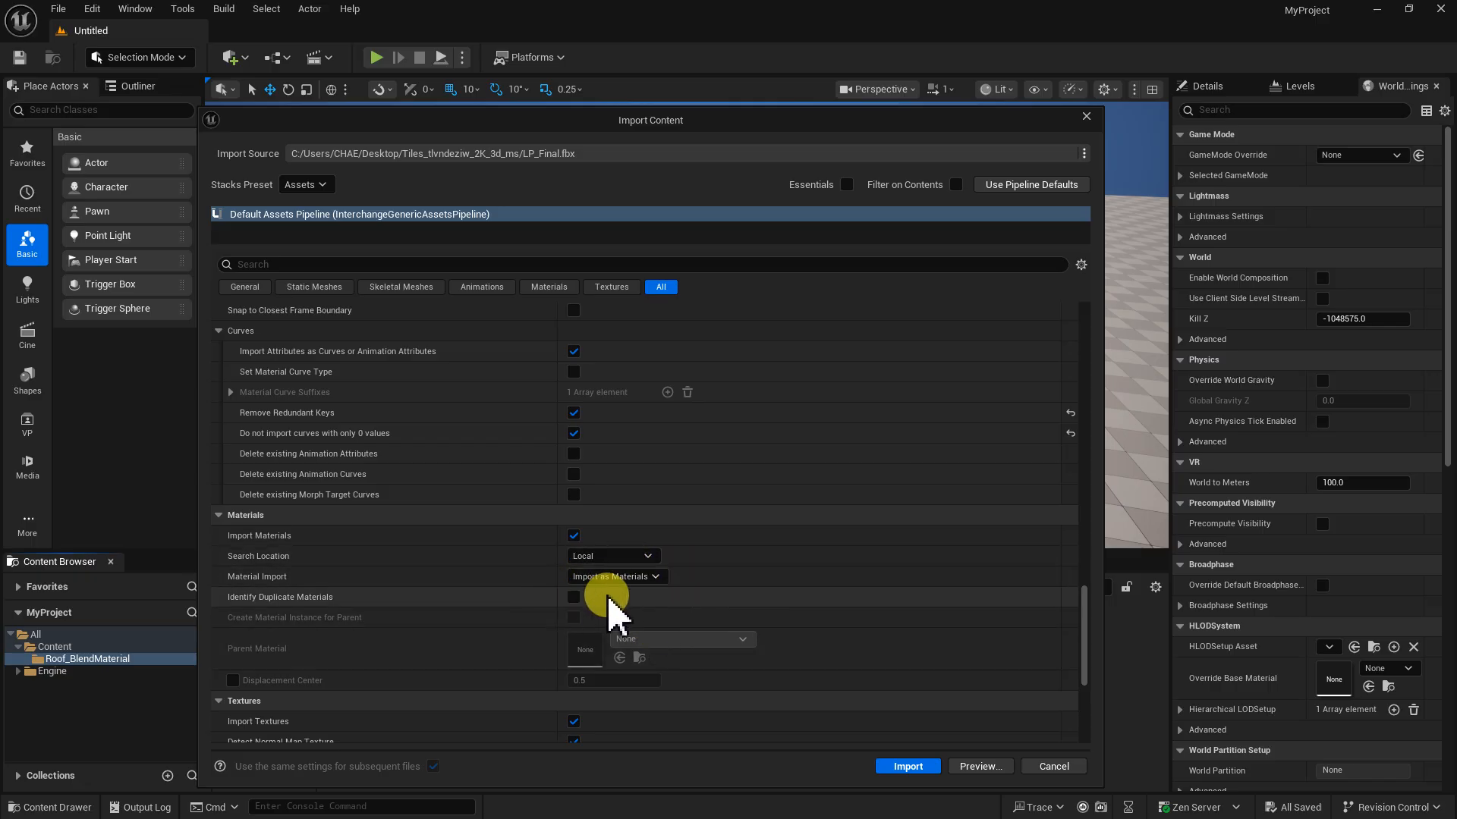
{"action": "left_click", "coordinate": [573, 537]}
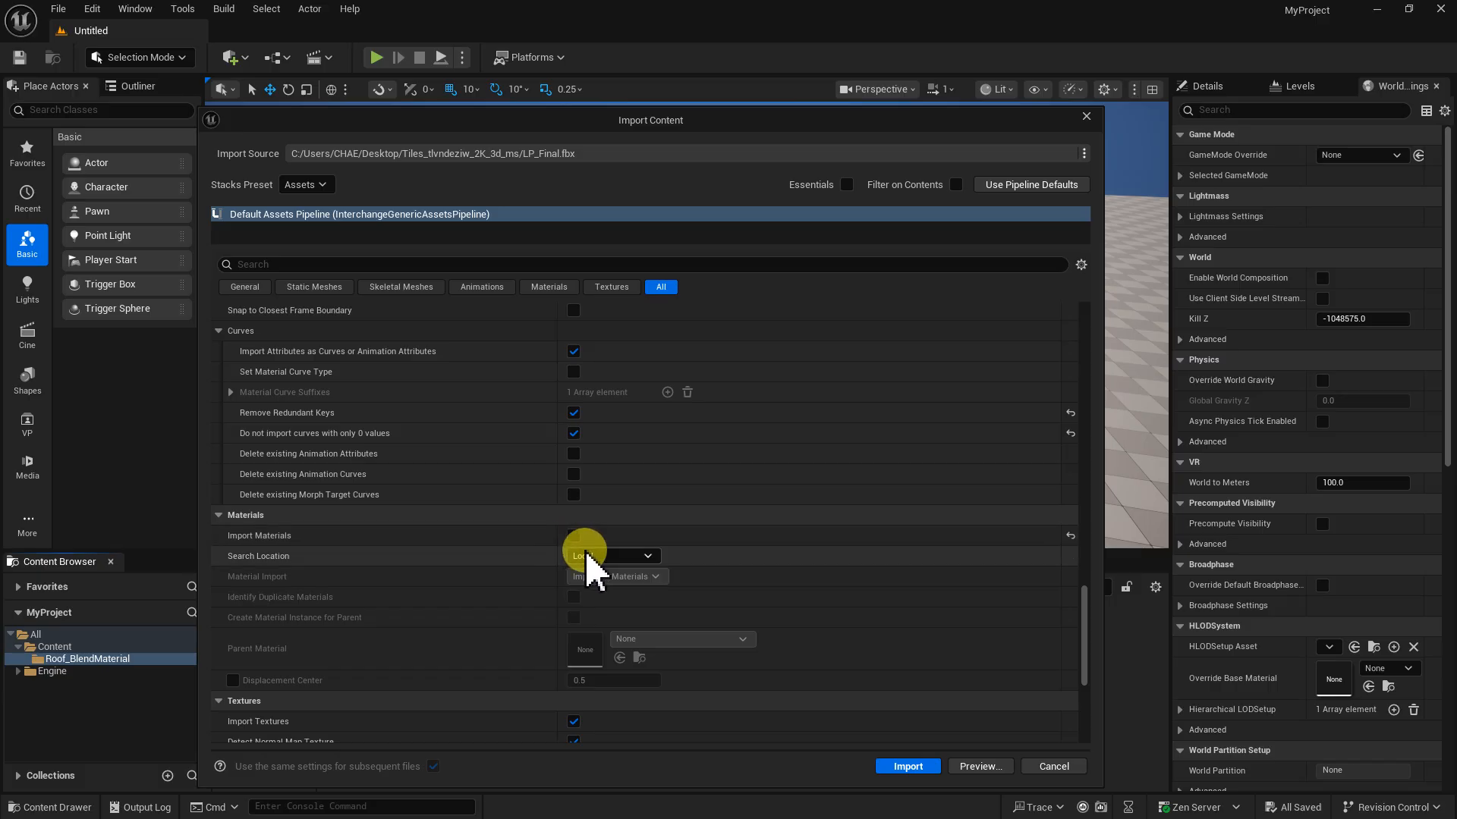
- Turn off Import Textures, Import Sparse Volume Textures and Import Animated Sparse Volume Textures, and import the LP_Final mesh
{"action": "scroll", "coordinate": [1083, 637], "scroll_direction": "up", "scroll_amount": 3}
{"action": "scroll", "coordinate": [1084, 641], "scroll_direction": "down", "scroll_amount": 10}
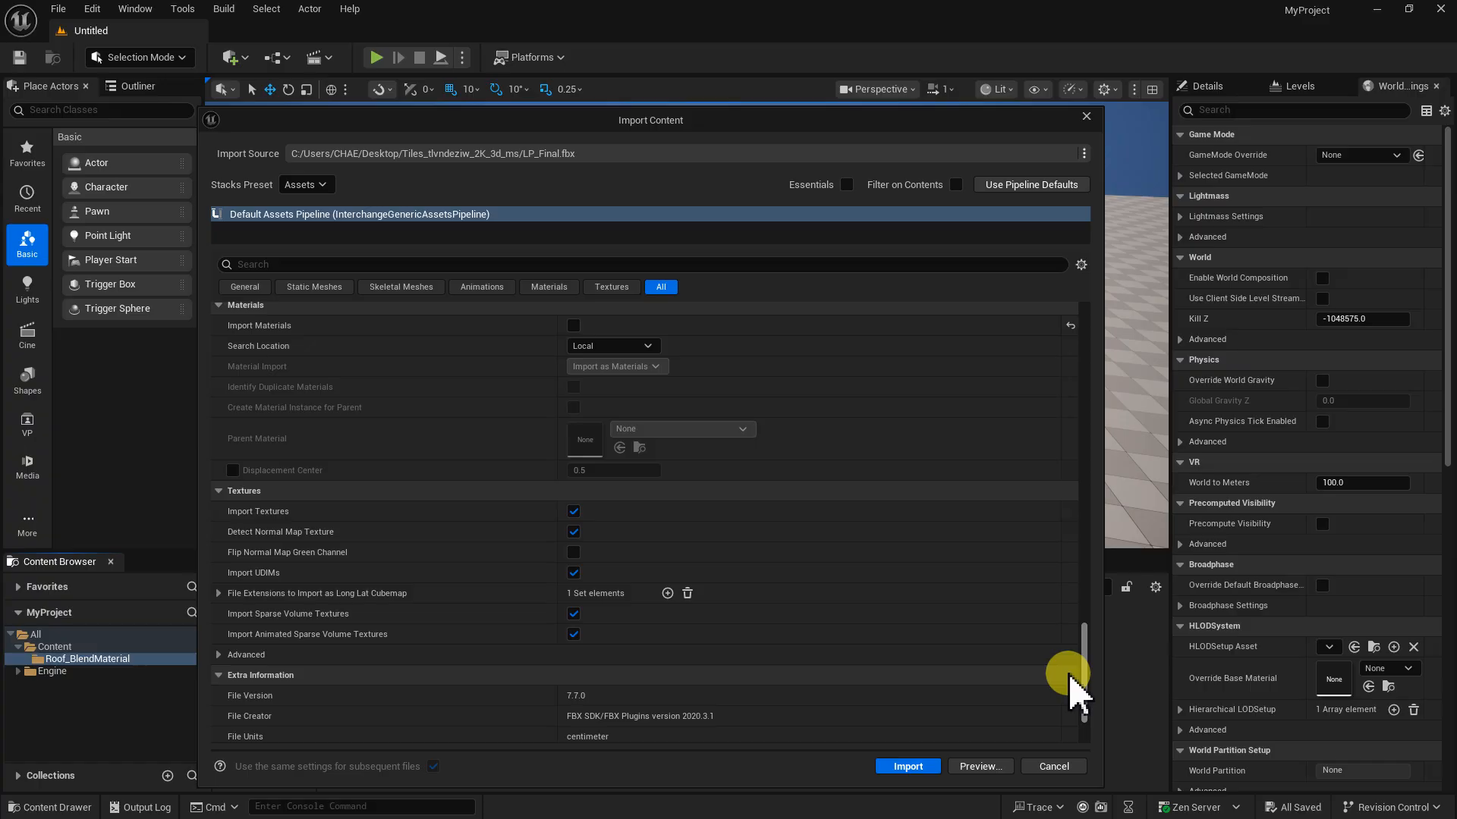
{"action": "left_click", "coordinate": [574, 512]}
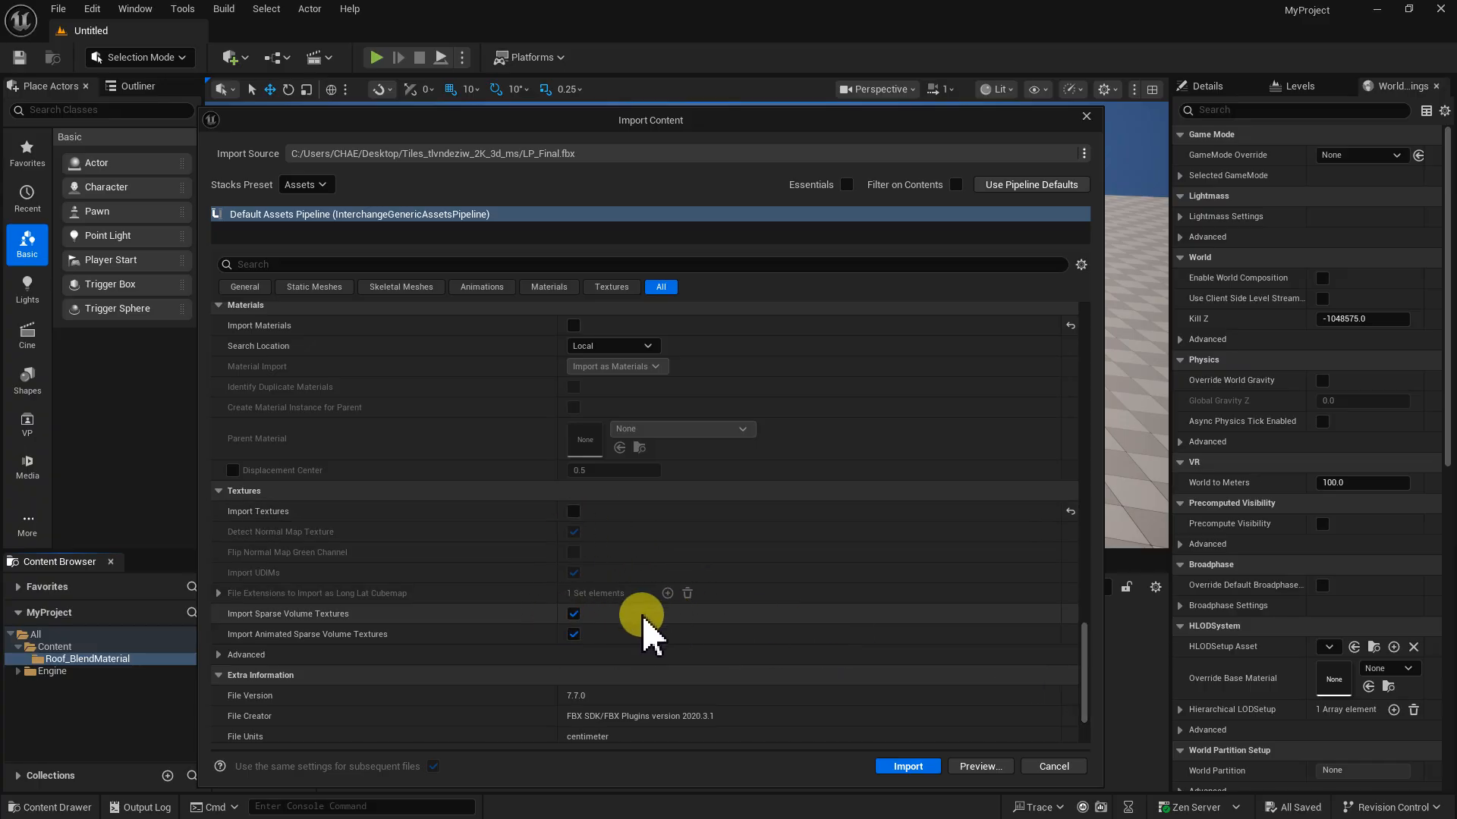
{"action": "scroll", "coordinate": [629, 607], "scroll_direction": "down", "scroll_amount": 2}
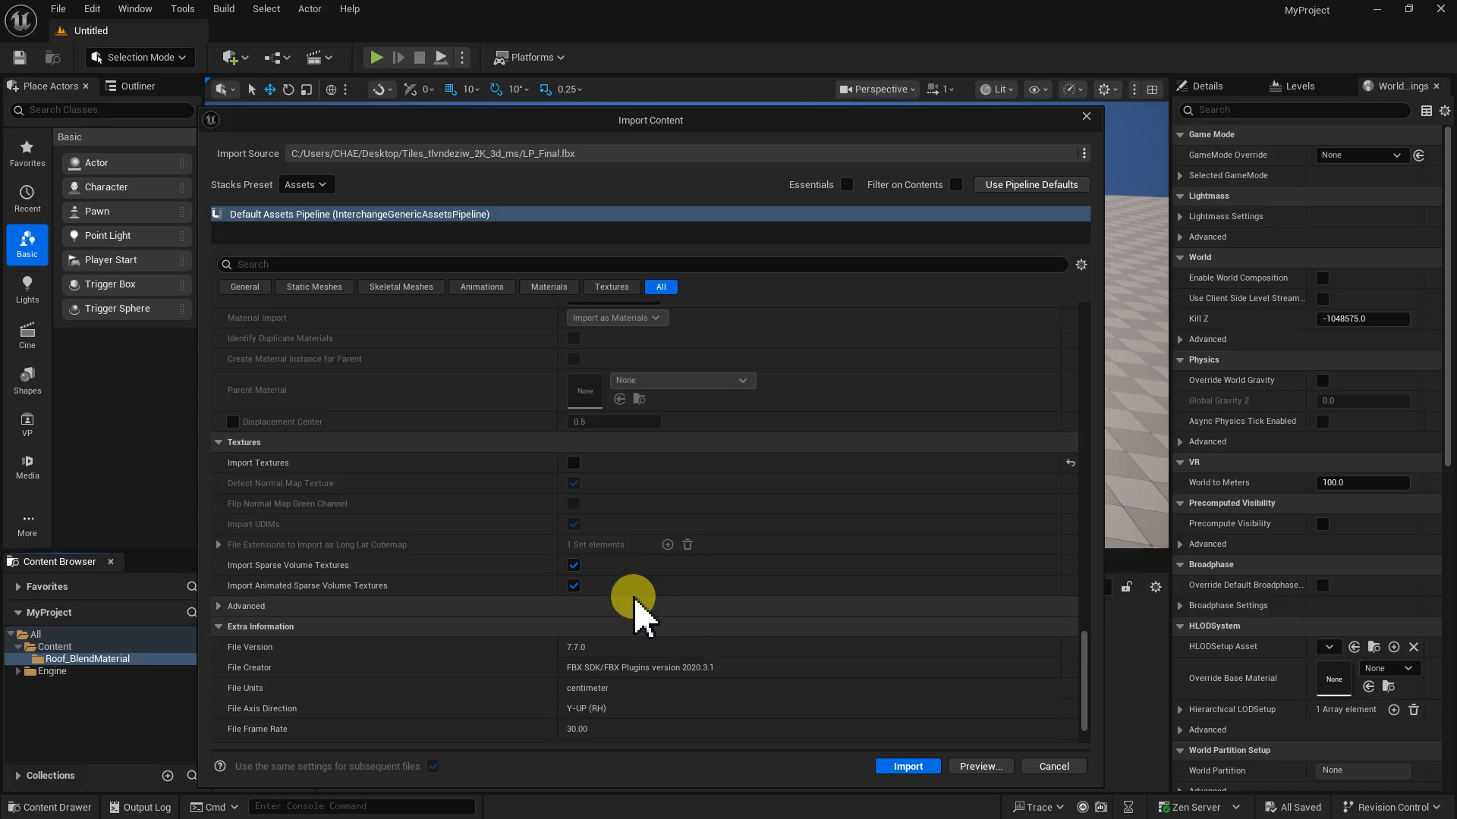
{"action": "left_click", "coordinate": [573, 565]}
{"action": "scroll", "coordinate": [827, 582], "scroll_direction": "down", "scroll_amount": 2}
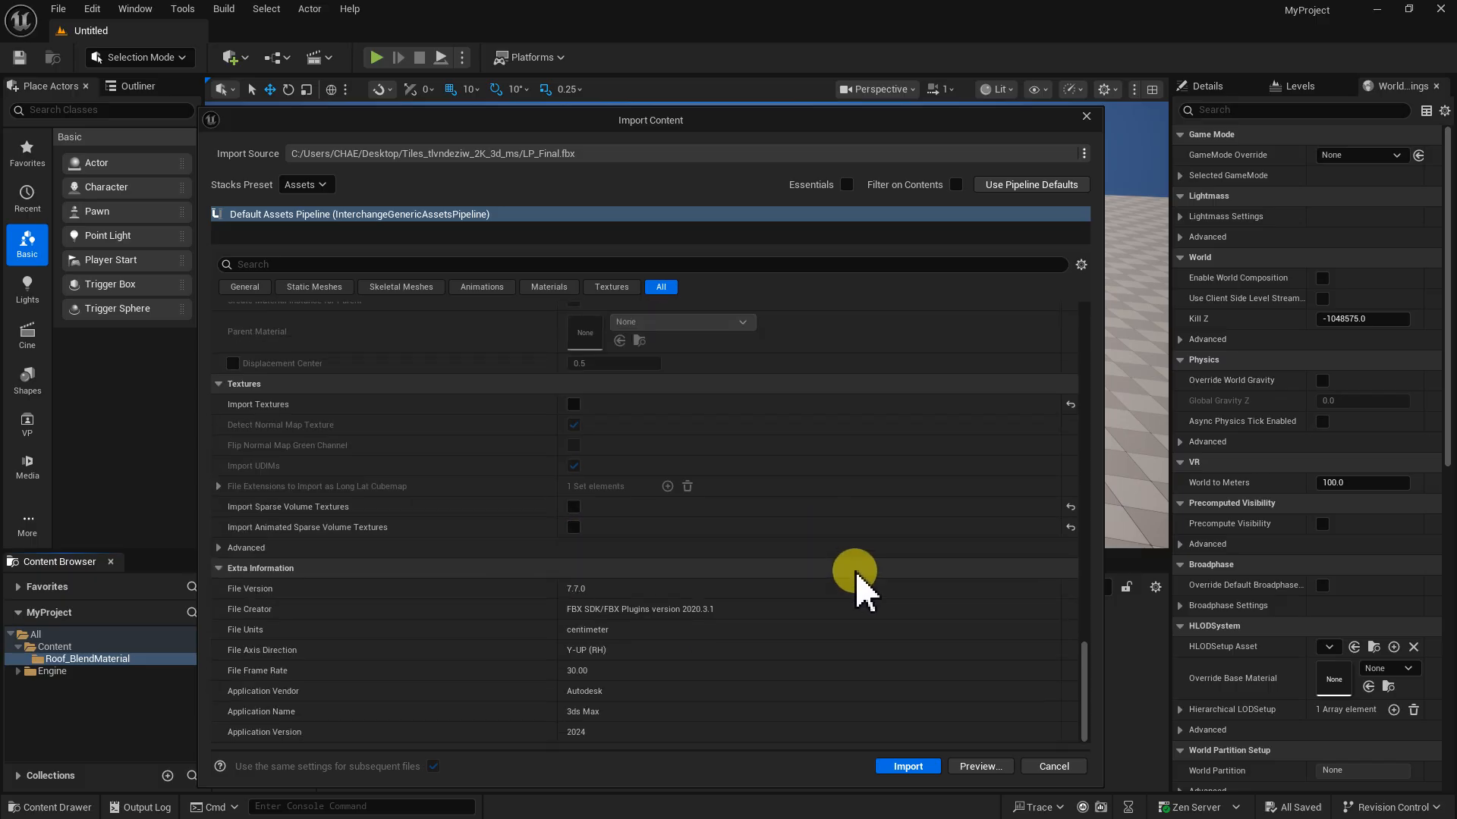
{"action": "left_click", "coordinate": [913, 766]}
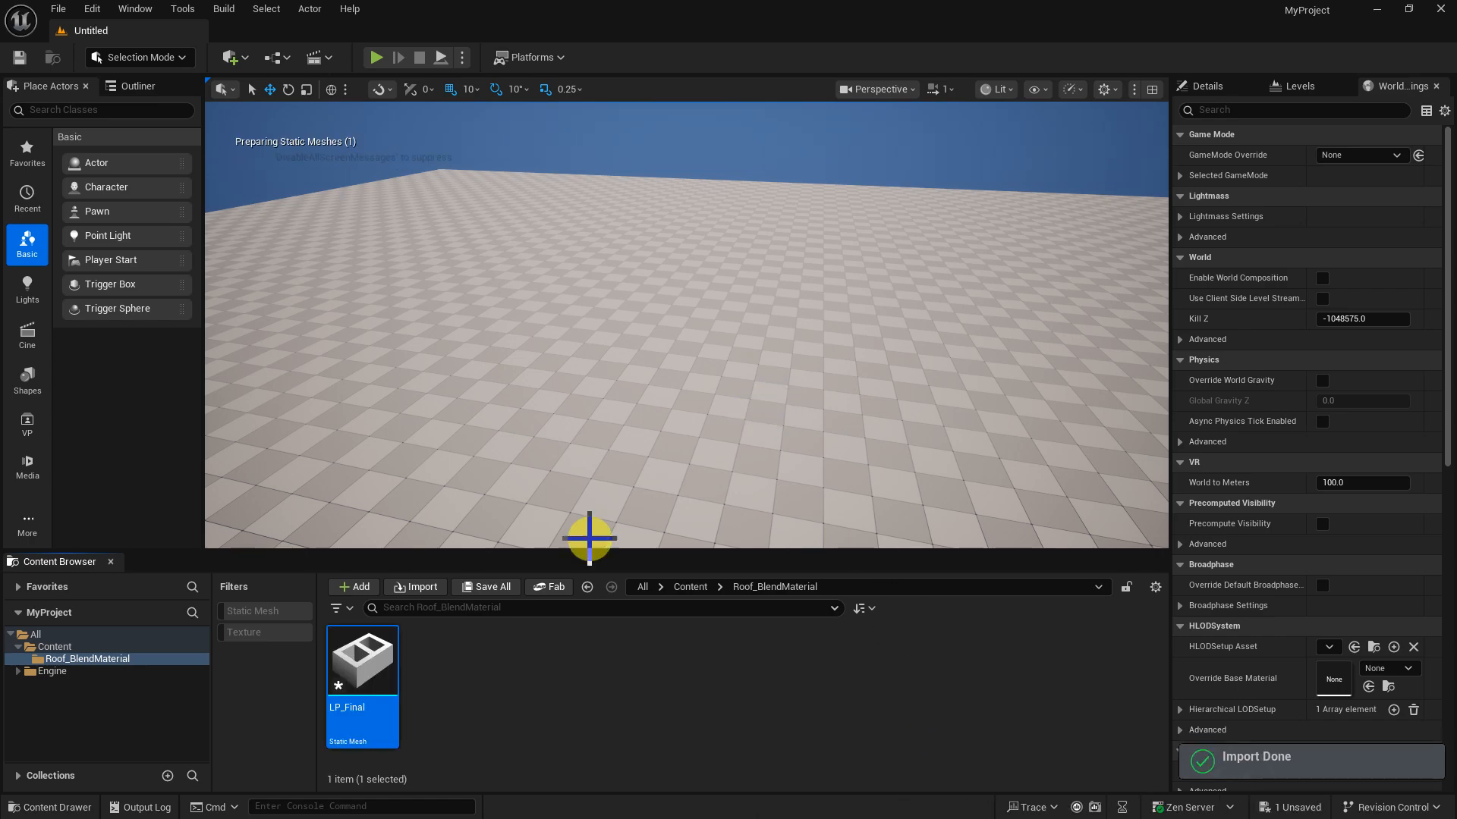
- Give the Content Browser more height, and open the LP_Final static mesh in a separate floating editor window
{"action": "left_click", "coordinate": [503, 634]}
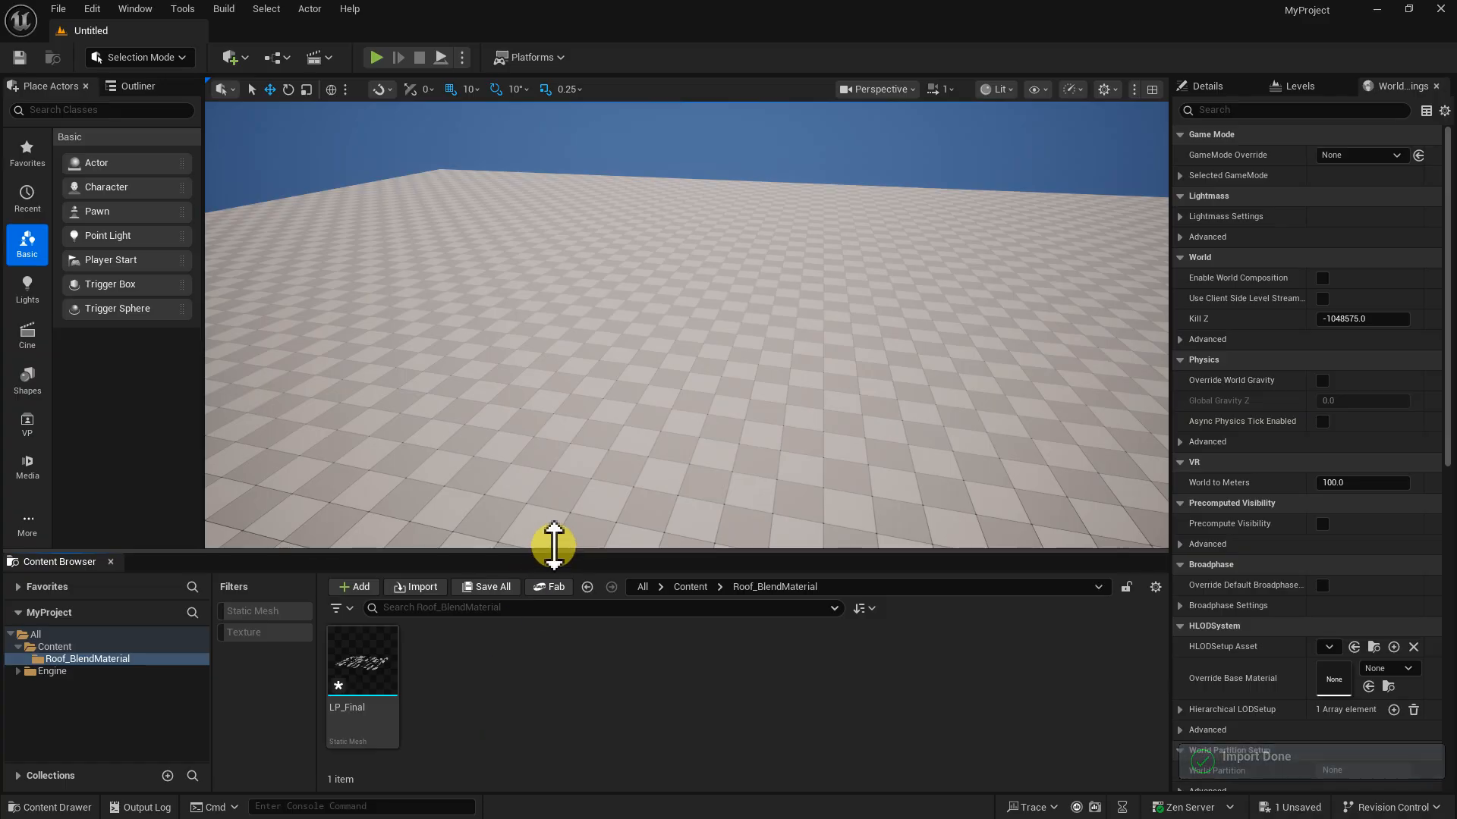
{"action": "left_click_drag", "start_coordinate": [553, 551], "coordinate": [553, 479]}
{"action": "double_click", "coordinate": [359, 603]}
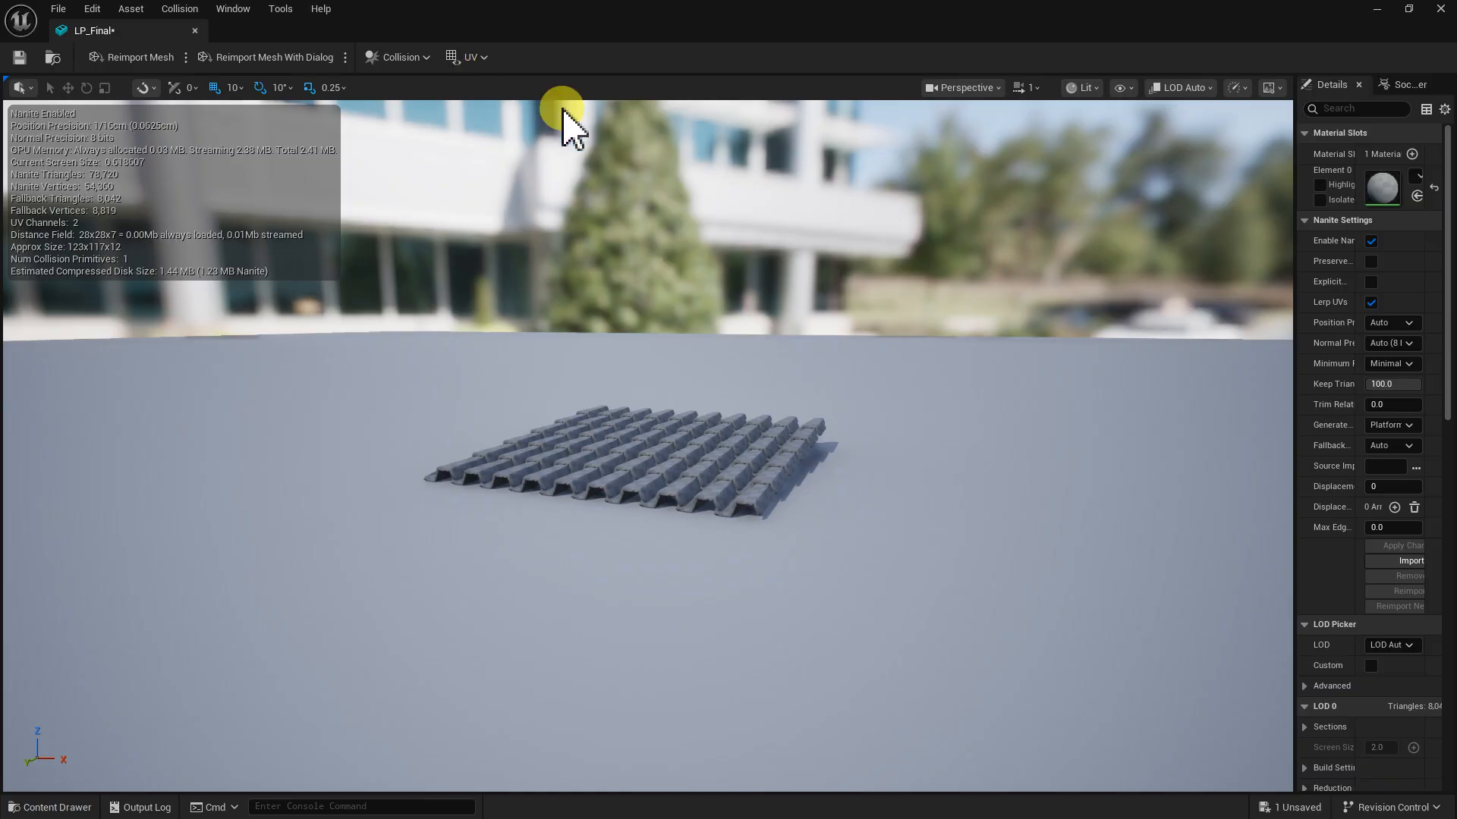
{"action": "double_click", "coordinate": [176, 36]}
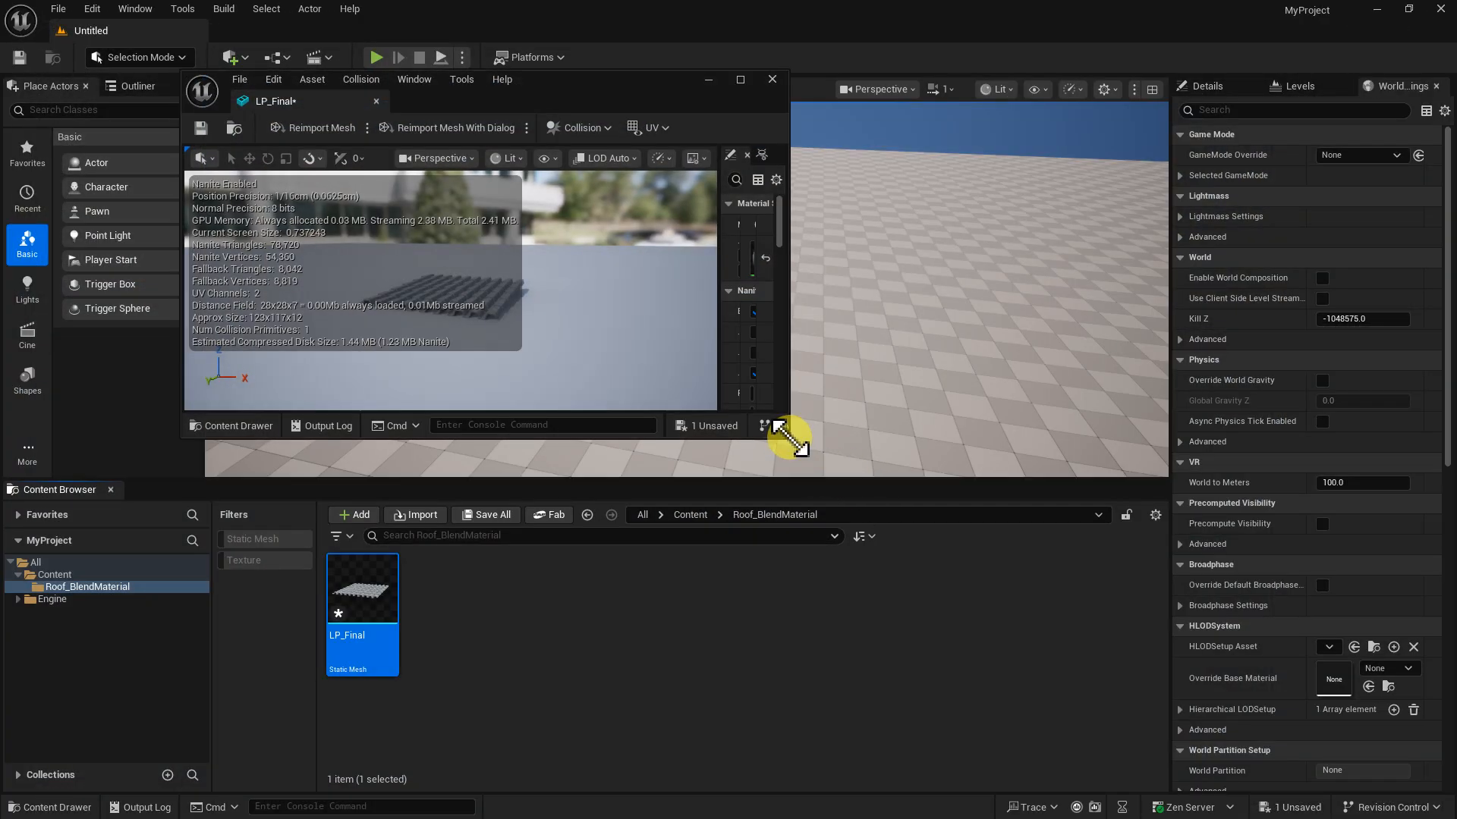
- Enlarge the LP_Final mesh editor and widen its details area to inspect the mesh up close
{"action": "left_click_drag", "start_coordinate": [788, 434], "coordinate": [1032, 660]}
{"action": "left_click_drag", "start_coordinate": [936, 513], "coordinate": [629, 490]}
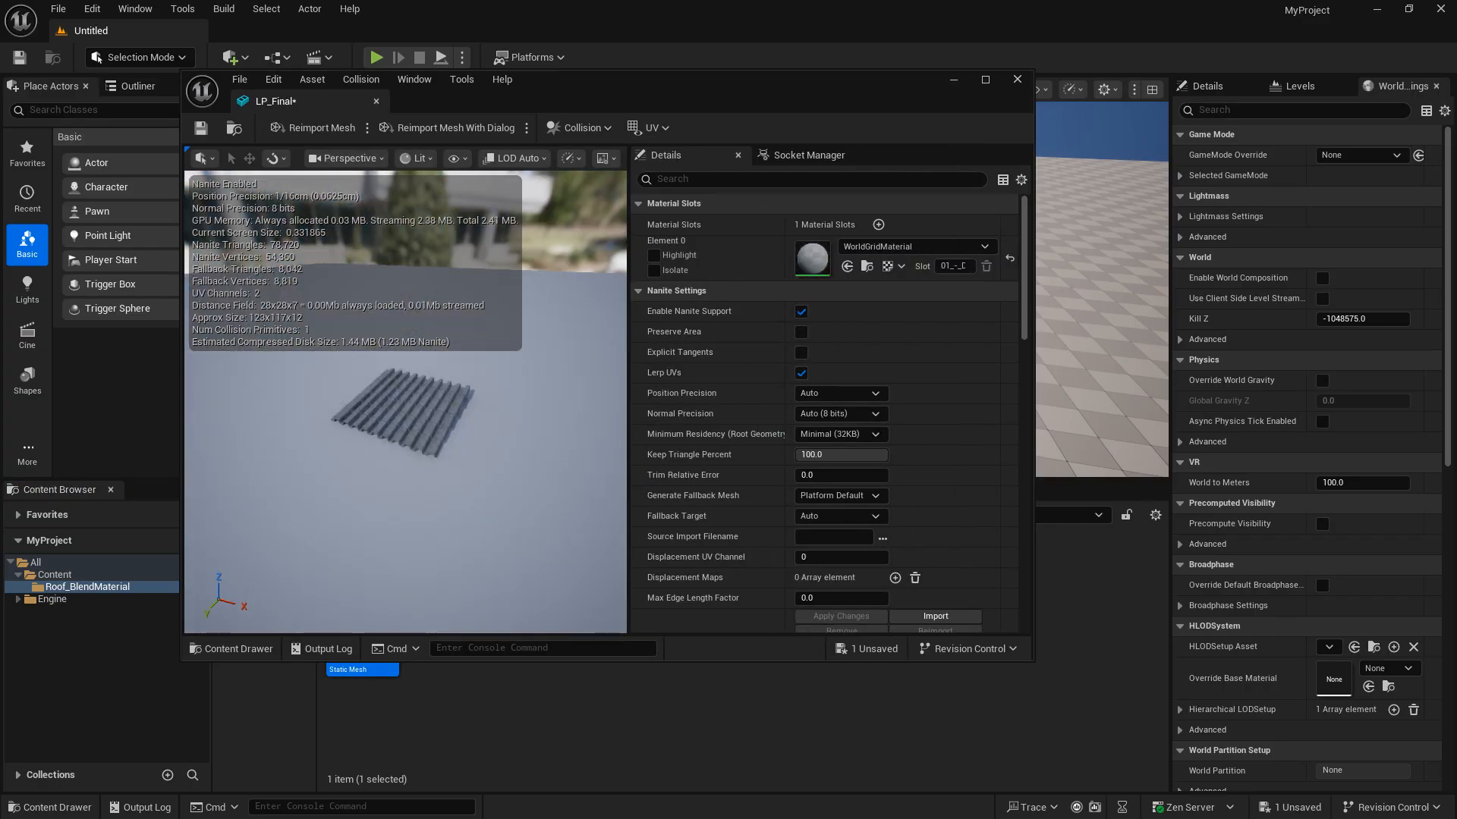
{"action": "scroll", "coordinate": [451, 406], "scroll_direction": "up", "scroll_amount": 10}
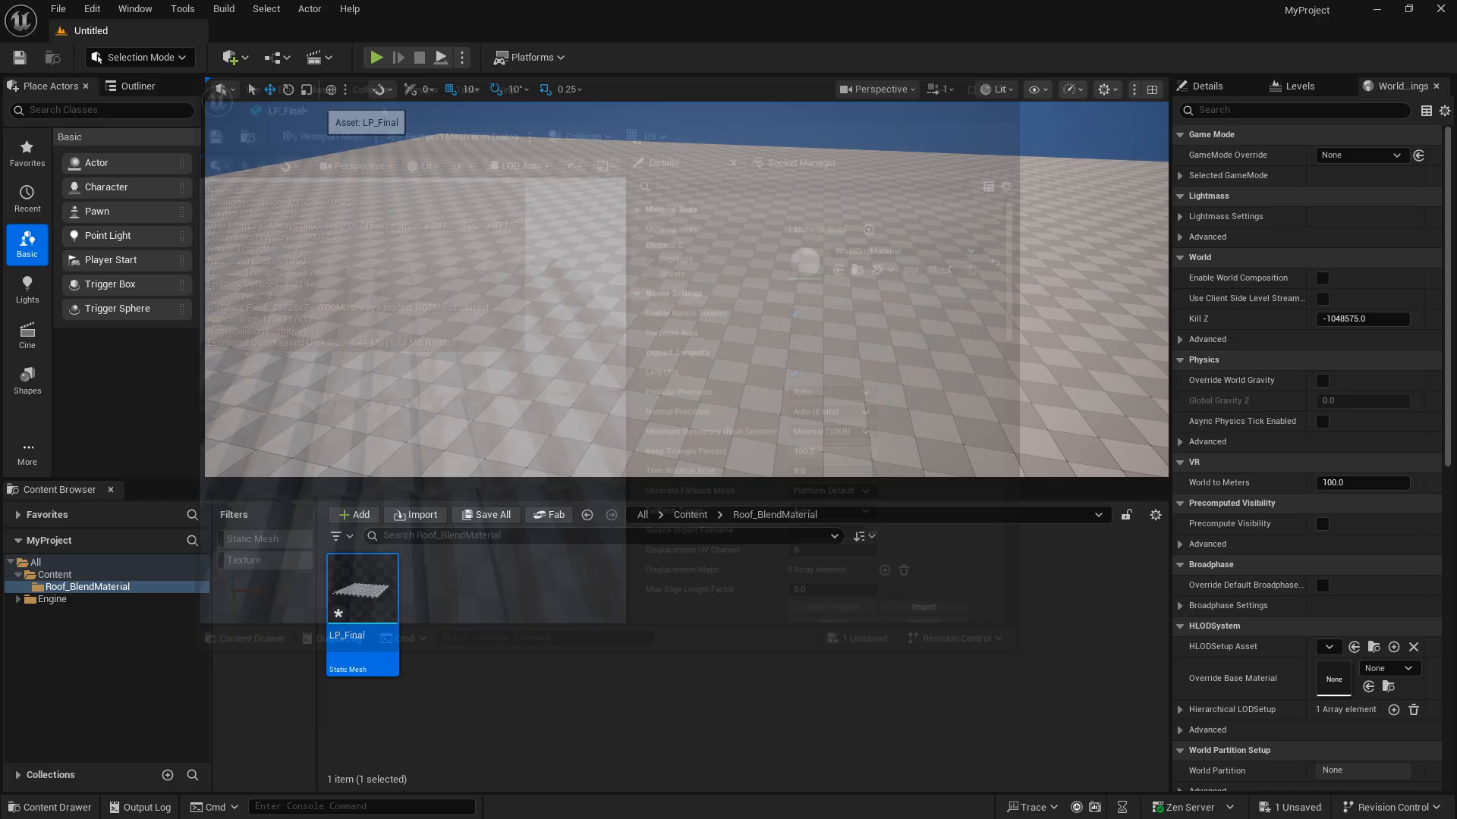
- Import T_Mask_A.tga, T_Mask_B.tga and T_Mask_C.tga from the tiles folder into Roof_BlendMaterial
{"action": "key", "text": "alt+Tab"}
{"action": "left_click", "coordinate": [840, 287]}
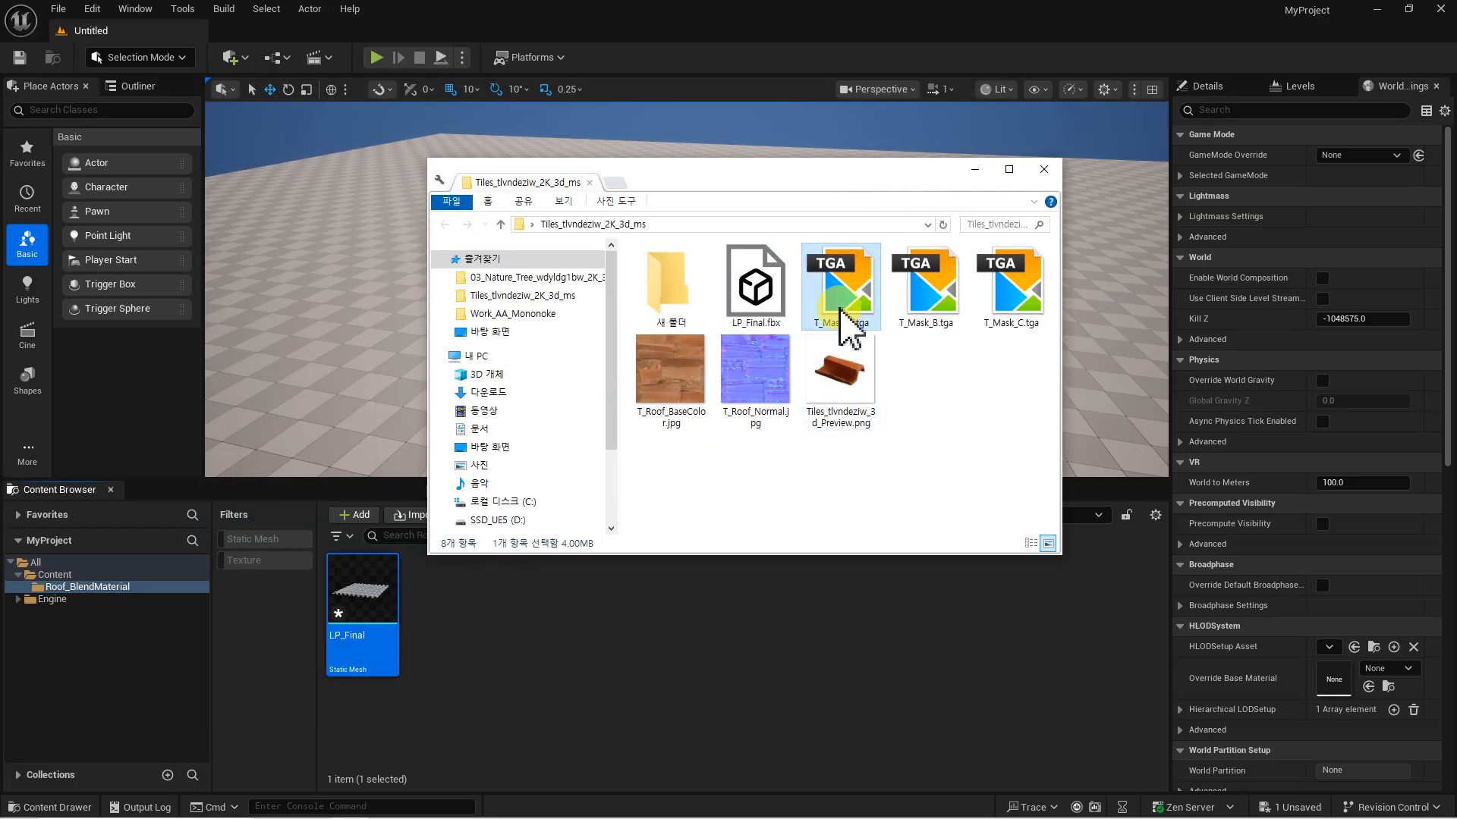
{"action": "left_click", "coordinate": [1013, 289], "text": "shift"}
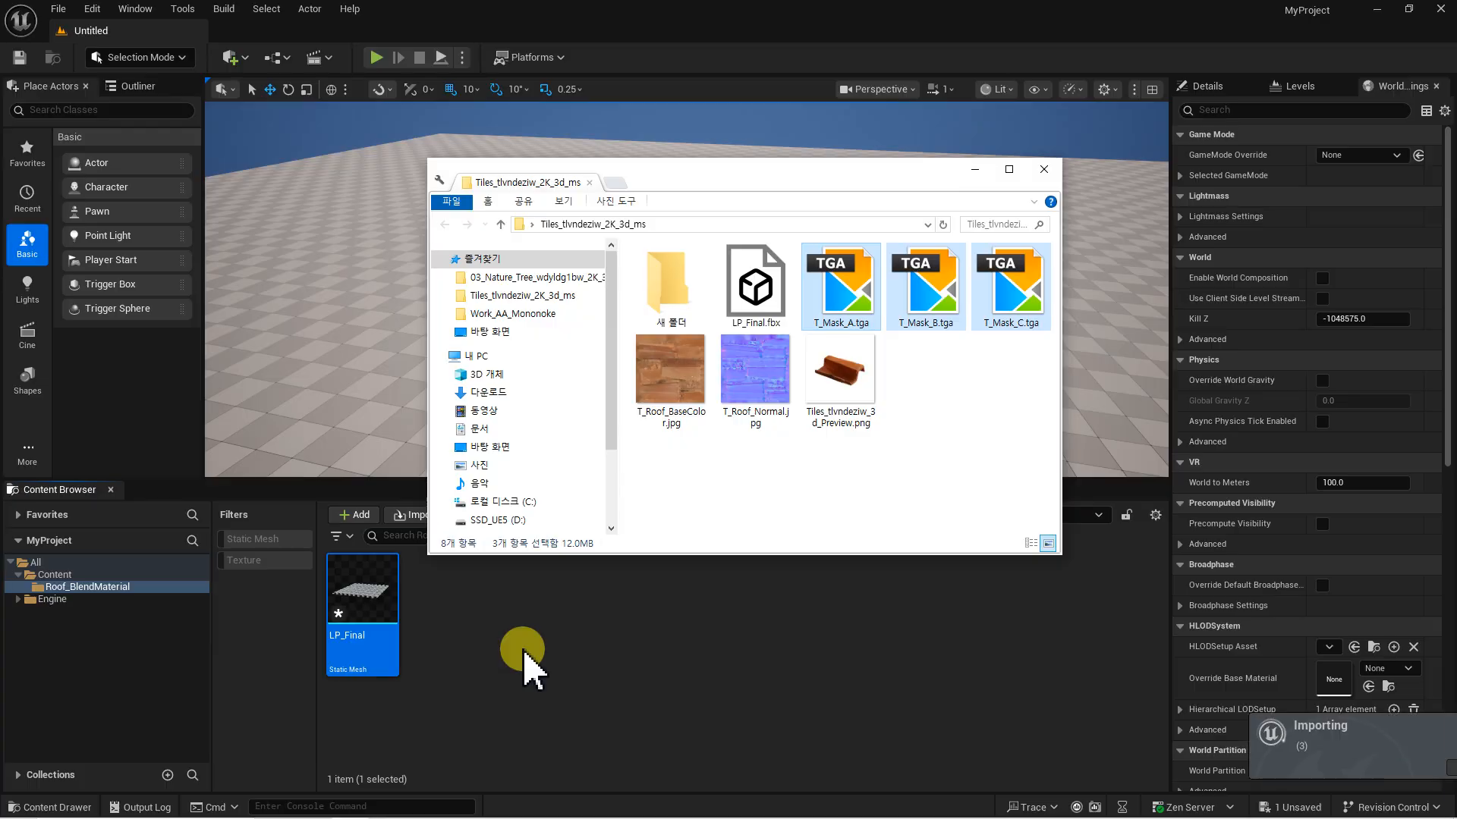
{"action": "left_click", "coordinate": [974, 168]}
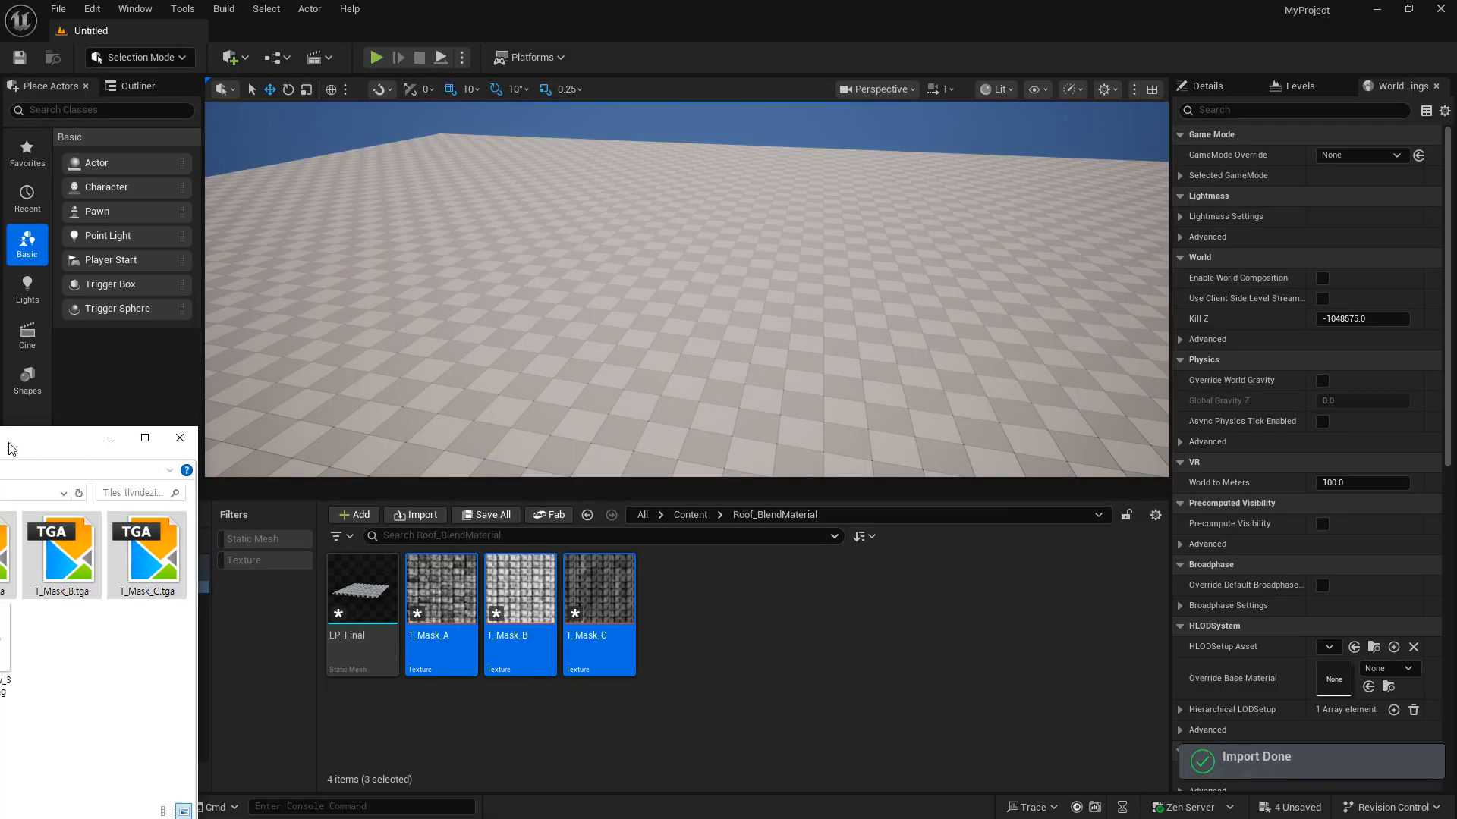
{"action": "left_click", "coordinate": [556, 707]}
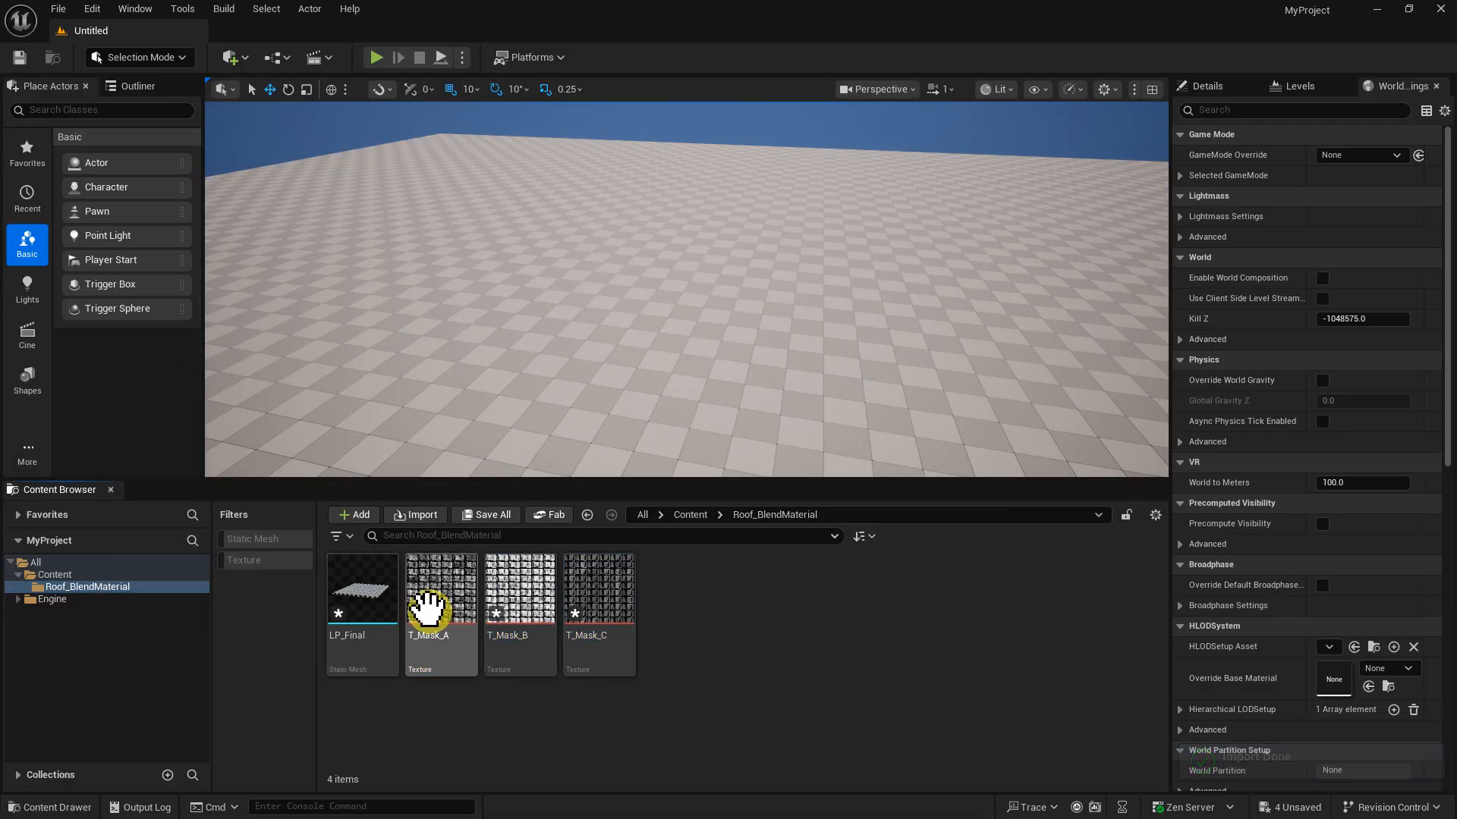
- Open T_Mask_A in an enlarged floating texture editor, examine its compression and sRGB settings, and close it
{"action": "left_click", "coordinate": [436, 595]}
{"action": "double_click", "coordinate": [443, 595]}
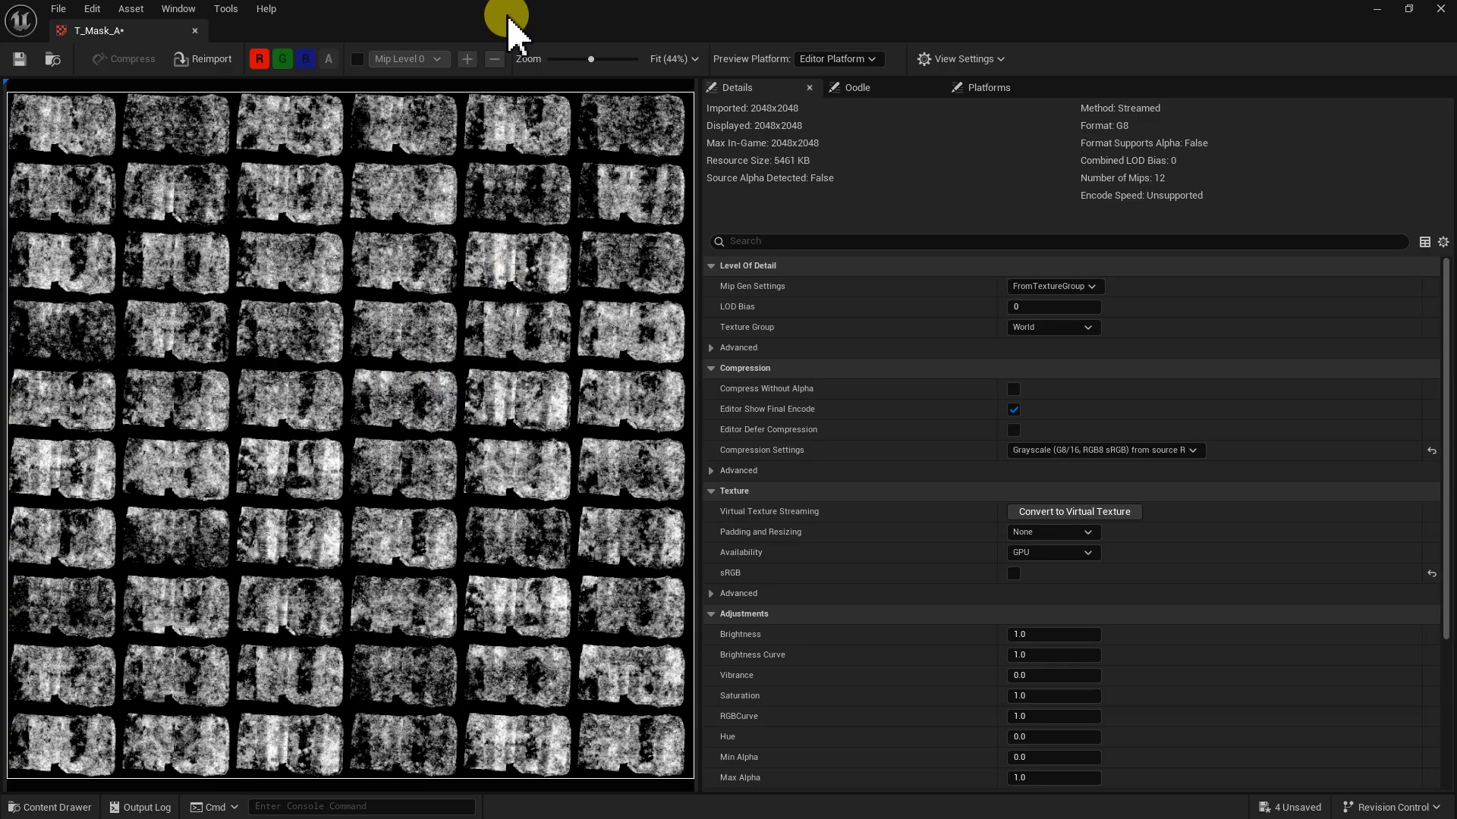
{"action": "double_click", "coordinate": [504, 31]}
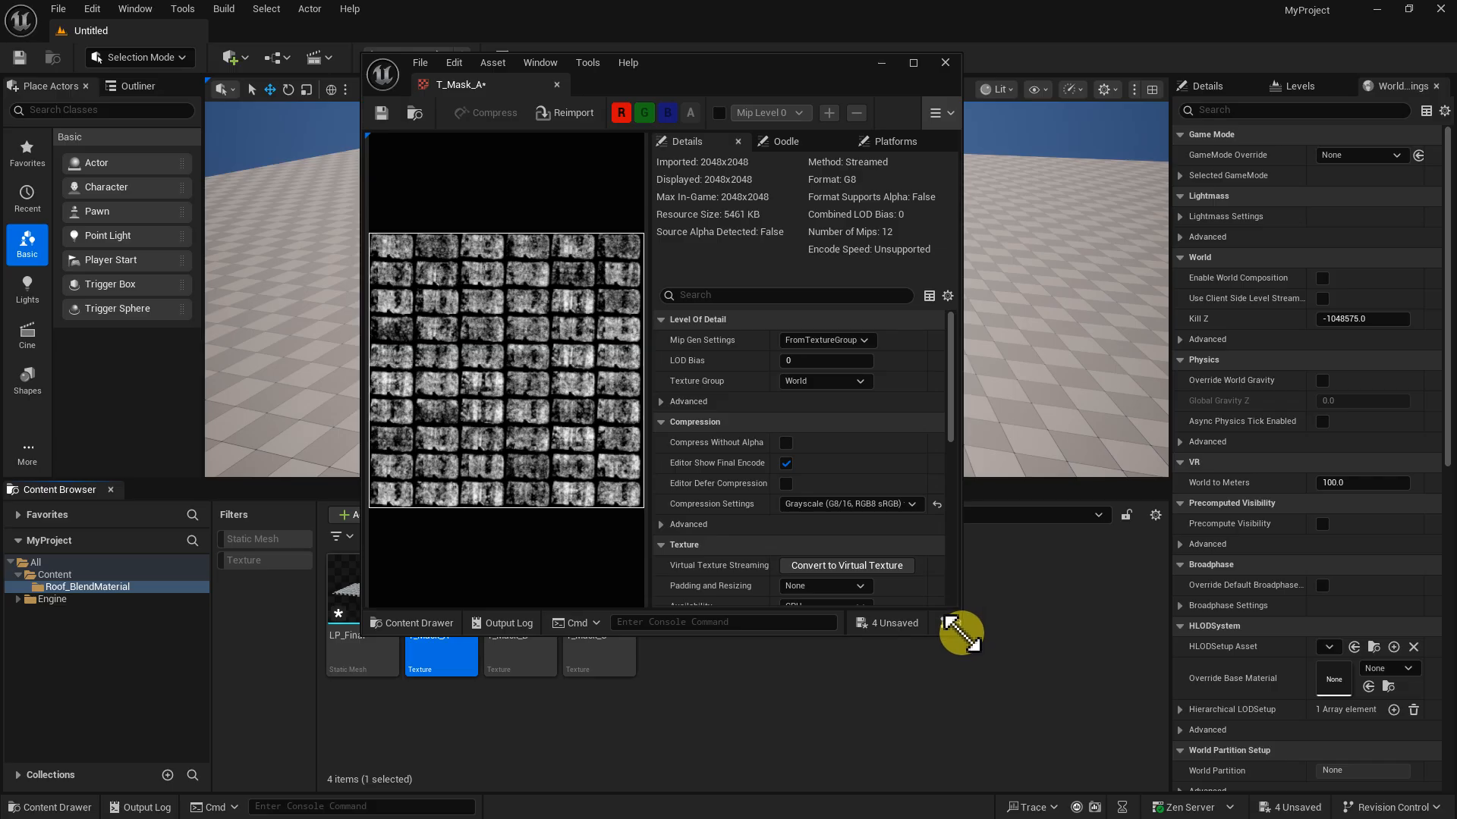
{"action": "left_click_drag", "start_coordinate": [960, 632], "coordinate": [1225, 713]}
{"action": "scroll", "coordinate": [1162, 588], "scroll_direction": "down", "scroll_amount": 5}
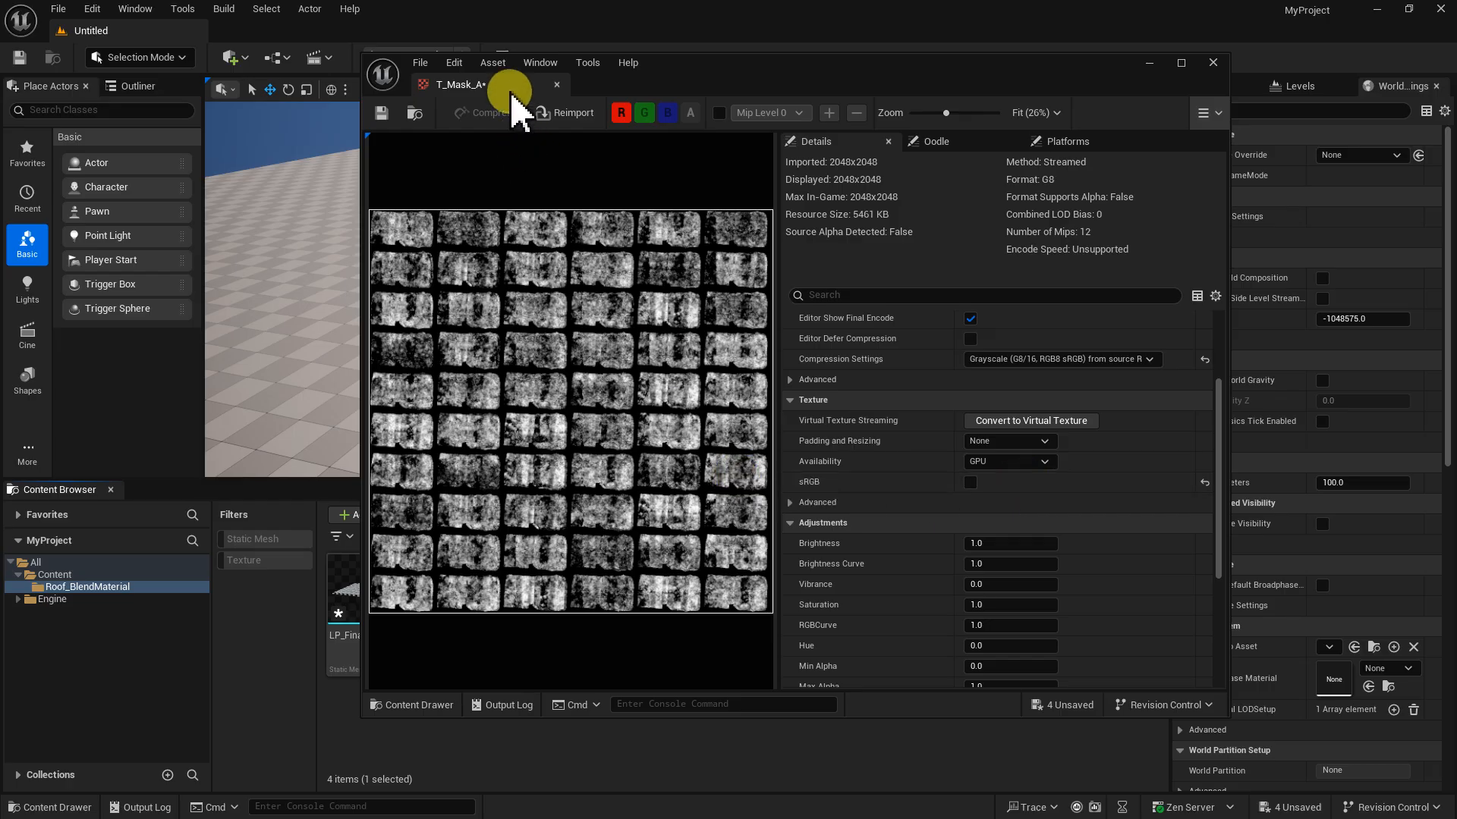
{"action": "left_click", "coordinate": [556, 85]}
- Open T_Mask_B, set its LOD Bias to 2, then save and close the texture
{"action": "left_click", "coordinate": [535, 607]}
{"action": "double_click", "coordinate": [535, 611]}
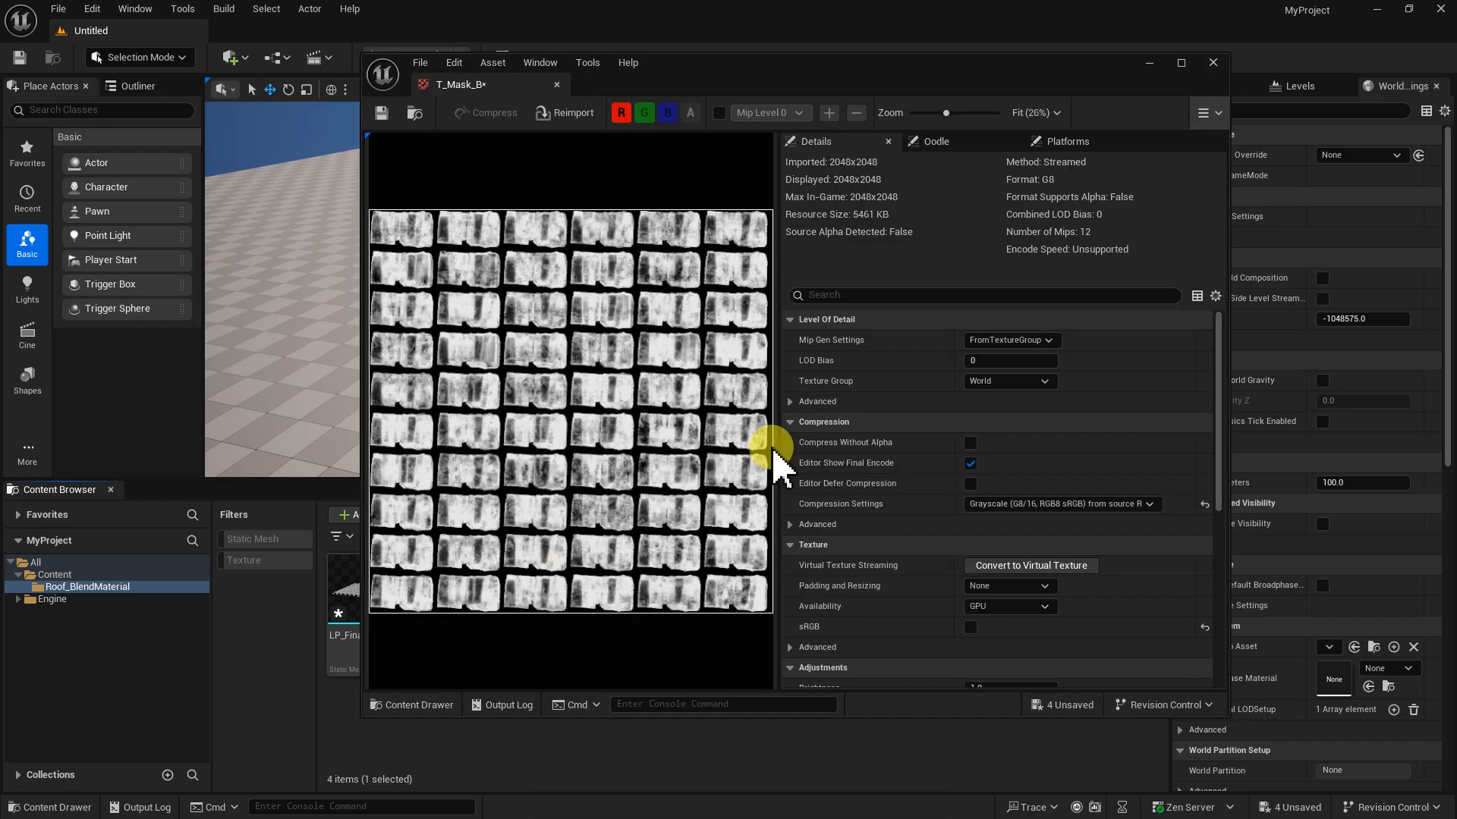
{"action": "scroll", "coordinate": [1191, 572], "scroll_direction": "down", "scroll_amount": 4}
{"action": "scroll", "coordinate": [1191, 573], "scroll_direction": "up", "scroll_amount": 3}
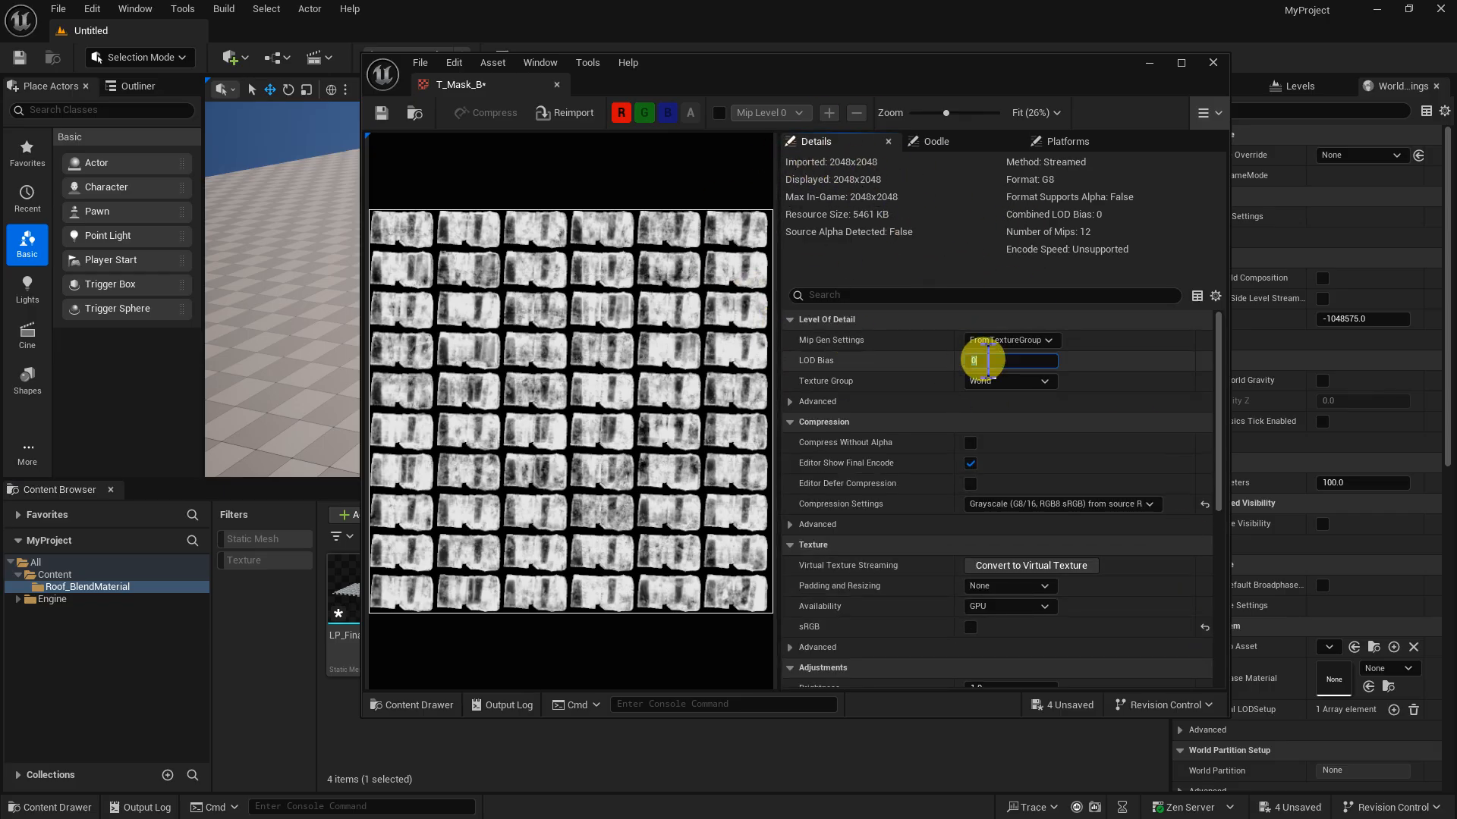
{"action": "key", "text": "Return"}
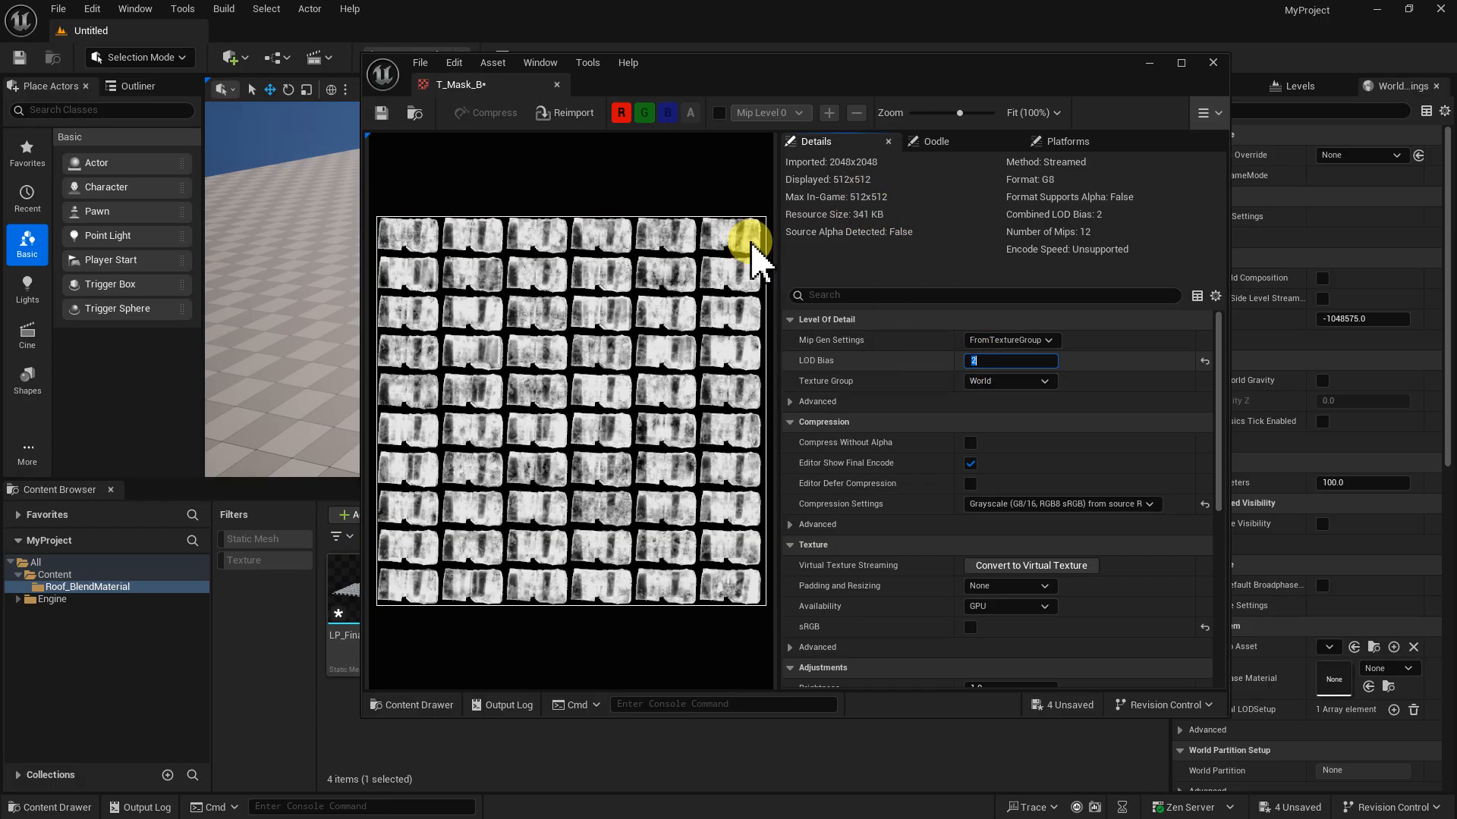
{"action": "left_click", "coordinate": [380, 114]}
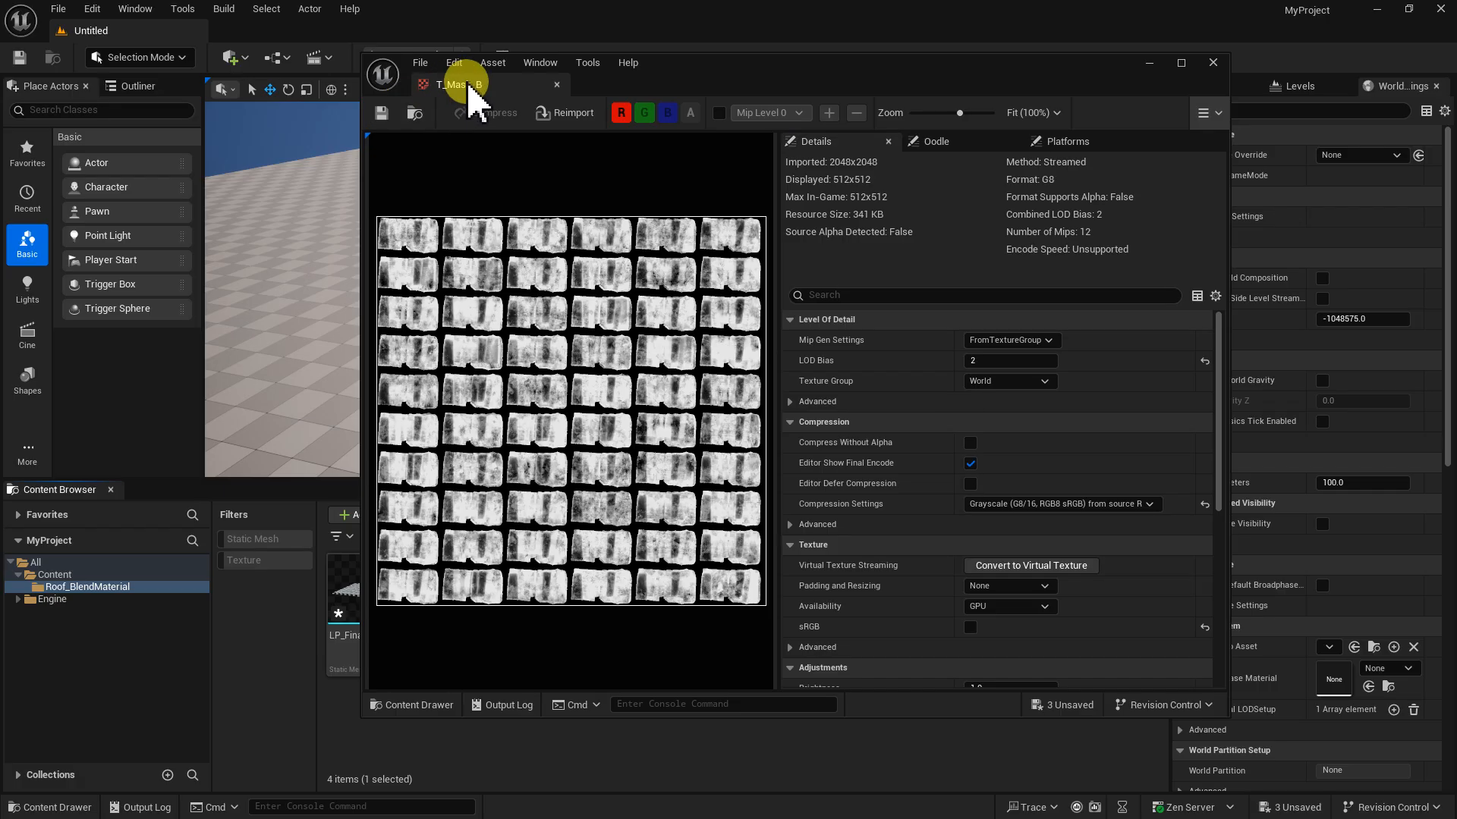
{"action": "left_click", "coordinate": [557, 85]}
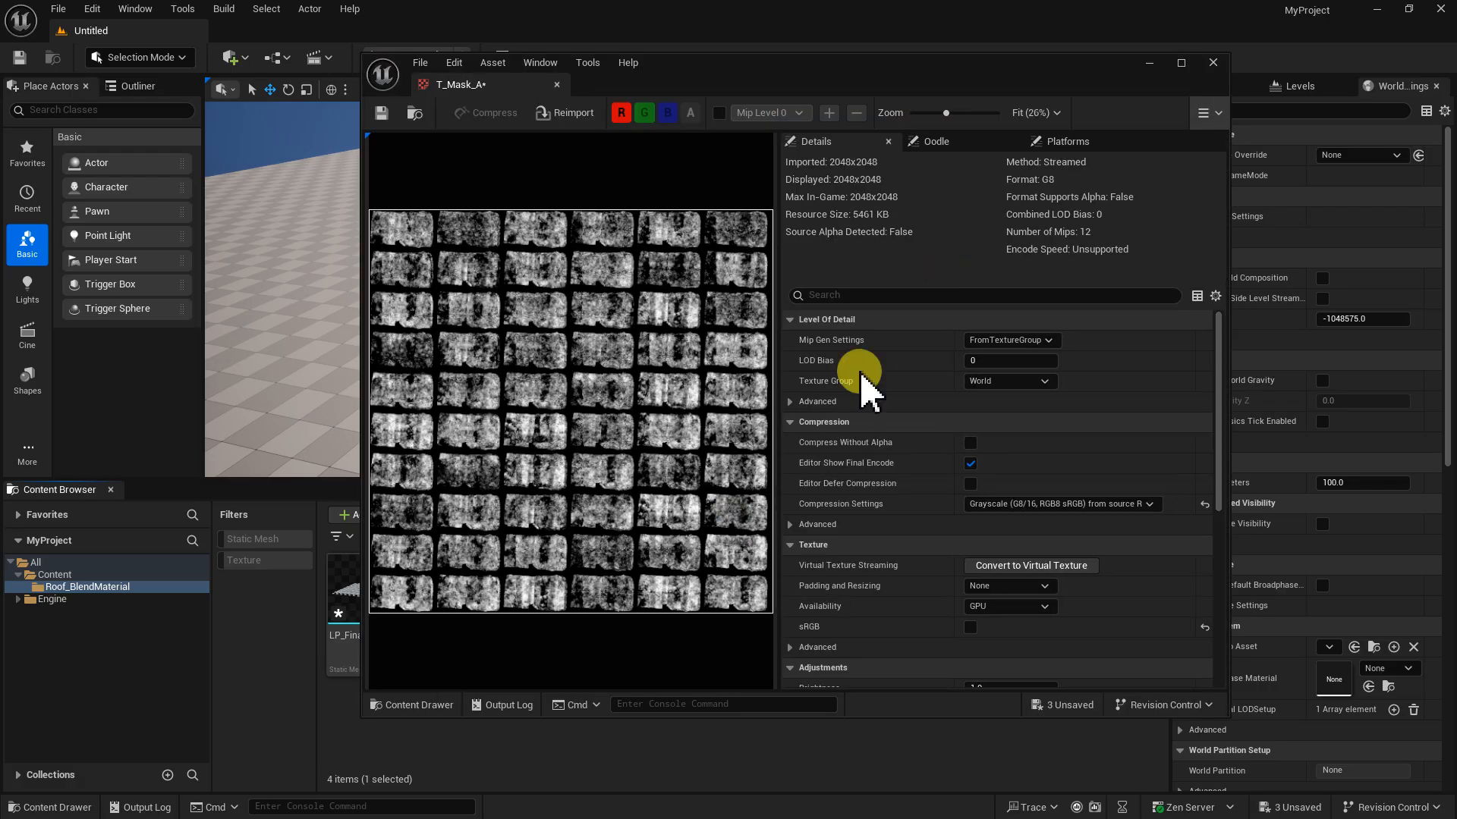
- Set the LOD Bias of T_Mask_A to 2, then save and close the texture
{"action": "type", "text": "2"}
{"action": "key", "text": "Return"}
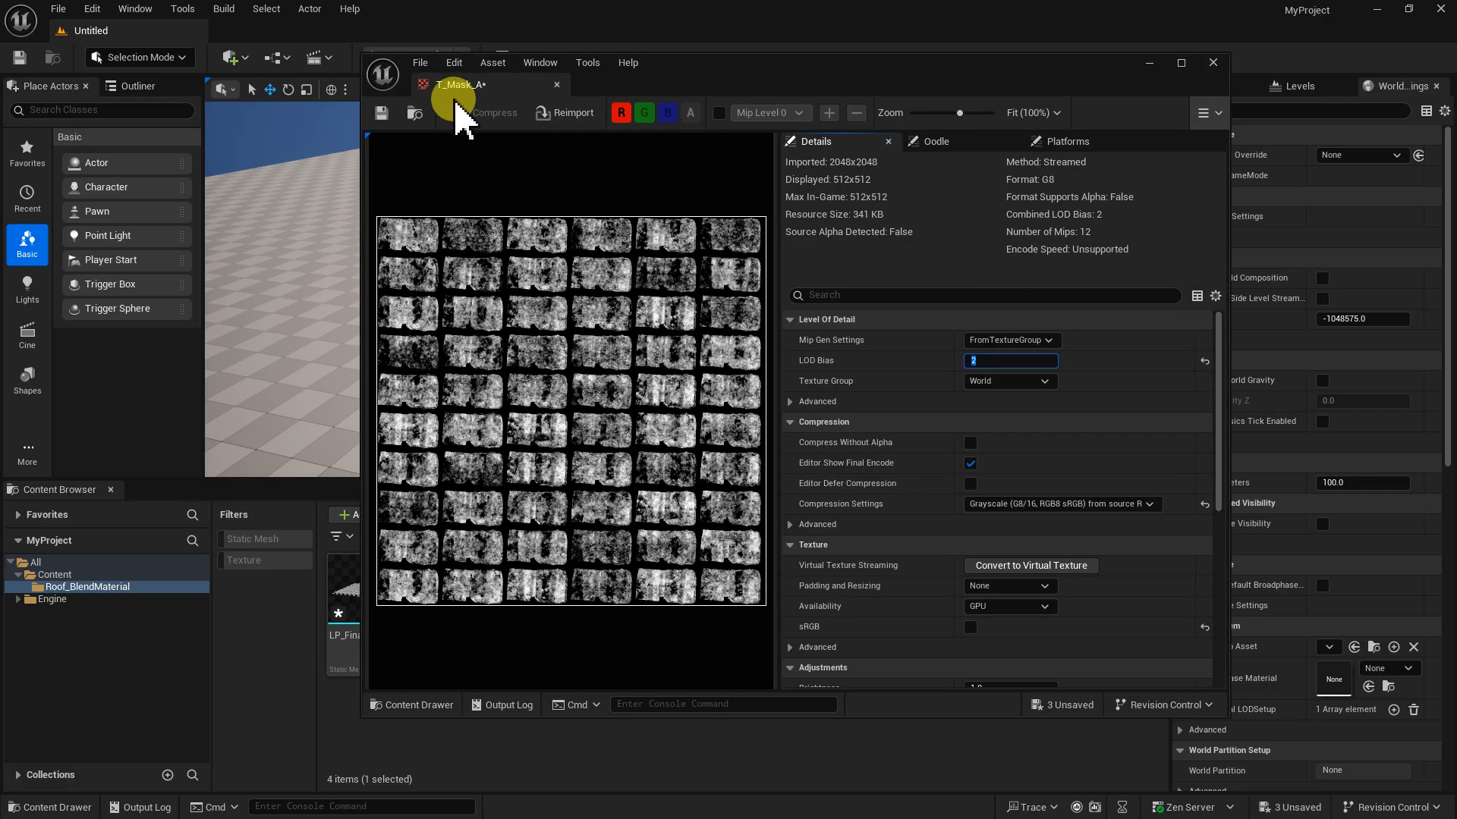
{"action": "left_click", "coordinate": [382, 114]}
{"action": "left_click", "coordinate": [557, 85]}
- Open T_Mask_C, set its LOD Bias to 2, then save and close the texture
{"action": "double_click", "coordinate": [599, 637]}
{"action": "left_click", "coordinate": [987, 360]}
{"action": "type", "text": "2"}
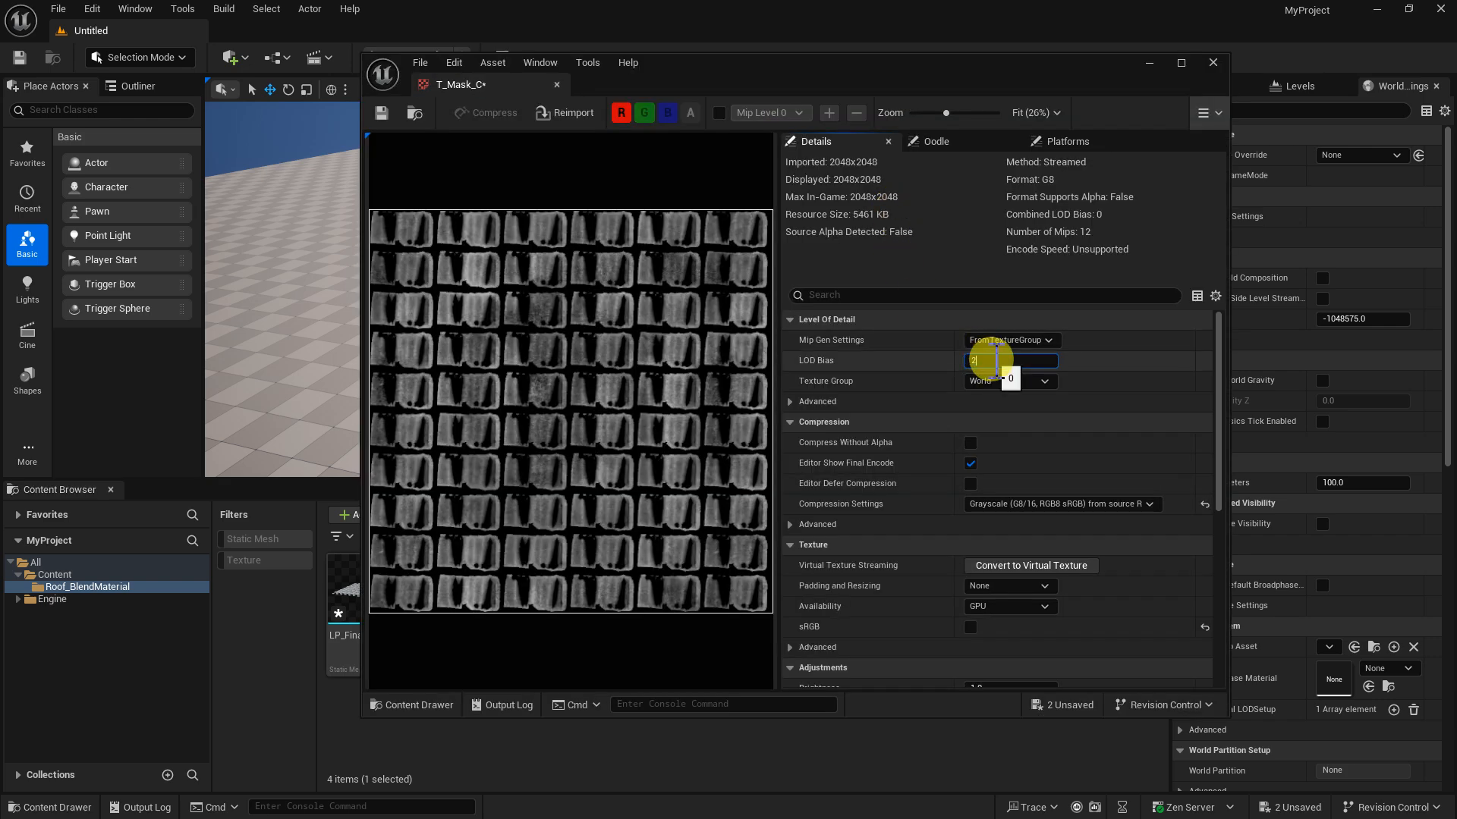
{"action": "key", "text": "Return"}
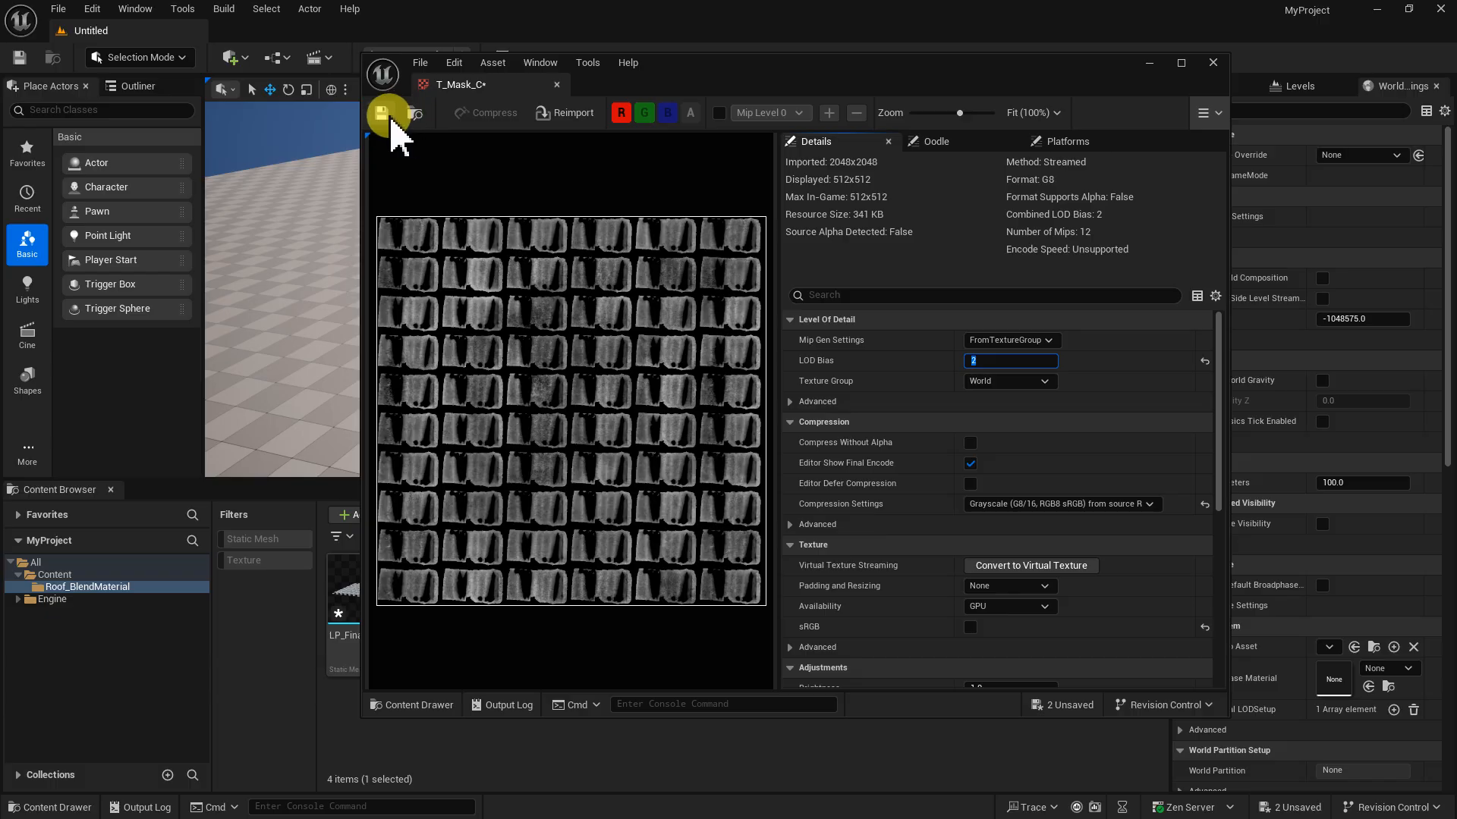
{"action": "middle_click", "coordinate": [468, 88]}
- Import T_Roof_BaseColor.jpg and T_Roof_Normal.jpg from the tiles folder into Roof_BlendMaterial
{"action": "left_click_drag", "start_coordinate": [0, 478], "coordinate": [866, 115]}
{"action": "left_click", "coordinate": [832, 415]}
{"action": "left_click", "coordinate": [765, 330]}
{"action": "left_click_drag", "start_coordinate": [698, 339], "coordinate": [781, 429], "text": "ctrl"}
{"action": "left_click", "coordinate": [781, 341]}
{"action": "left_click", "coordinate": [671, 356], "text": "ctrl"}
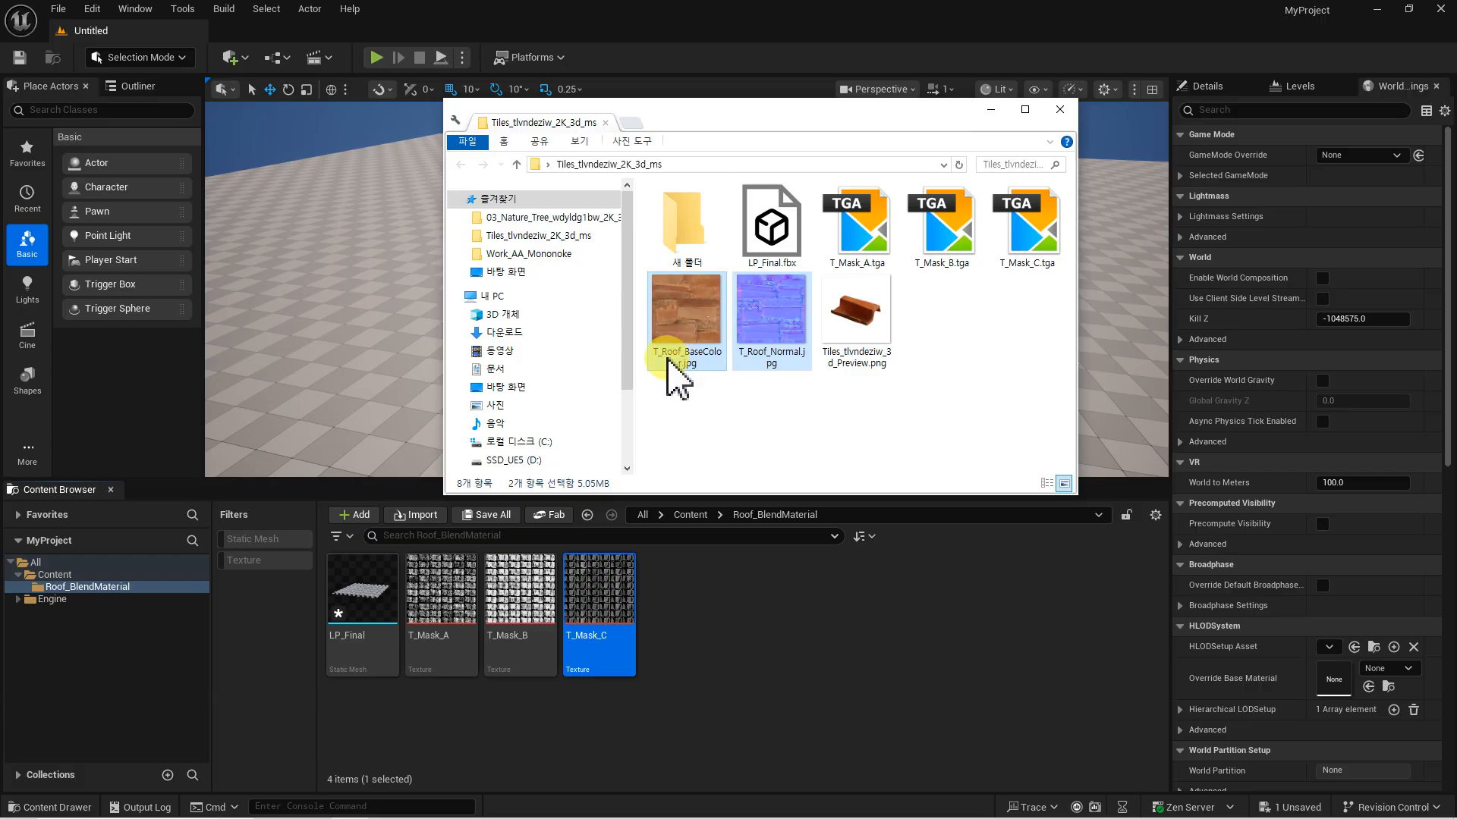
{"action": "left_click_drag", "start_coordinate": [710, 360], "coordinate": [732, 628], "text": "ctrl"}
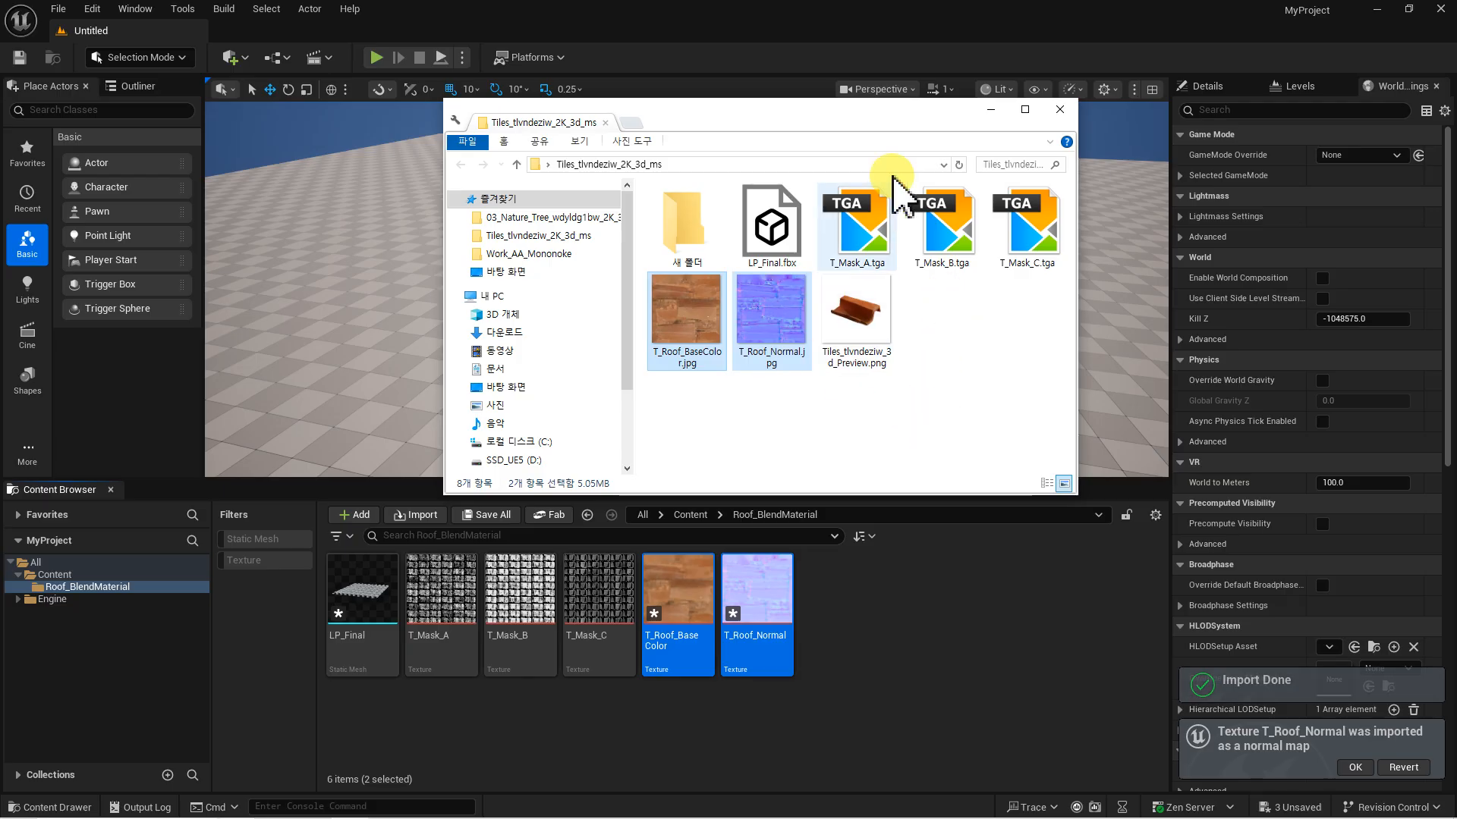
{"action": "left_click", "coordinate": [990, 109]}
{"action": "left_click", "coordinate": [797, 709]}
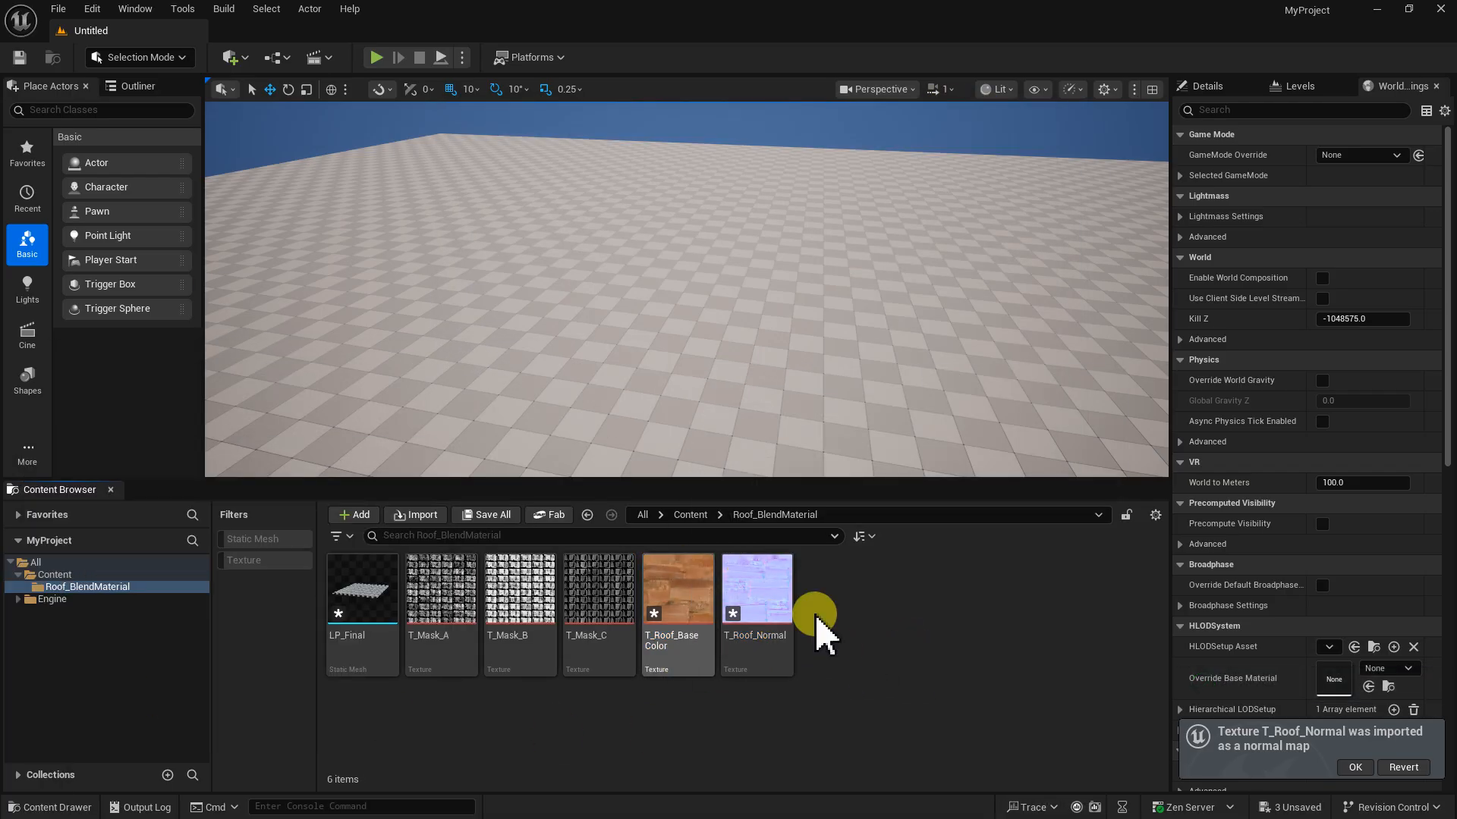
- Open T_Roof_Normal, review its level-of-detail settings, then save and close the texture
{"action": "double_click", "coordinate": [777, 614]}
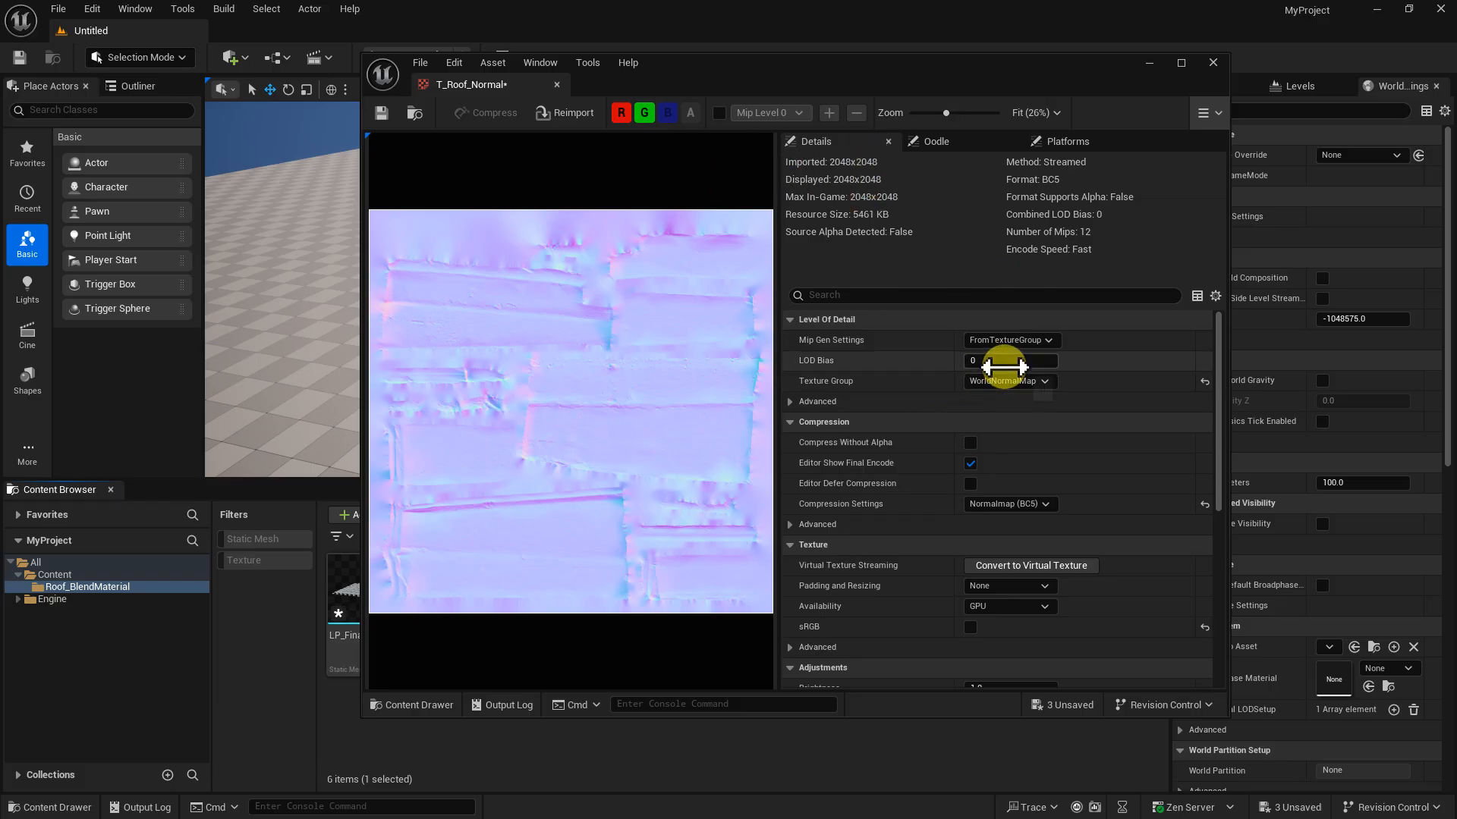
{"action": "left_click", "coordinate": [1158, 385]}
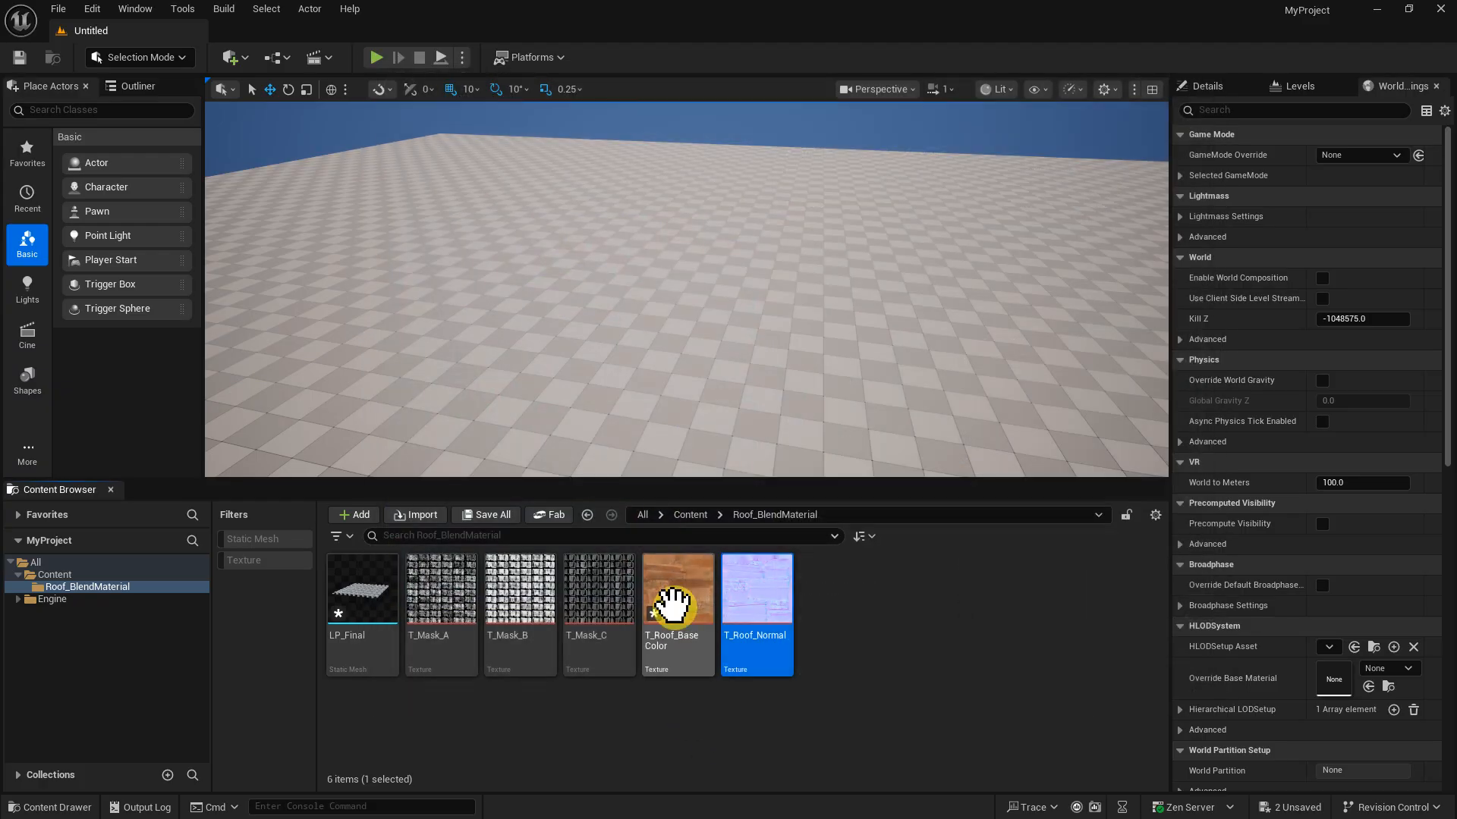
- Open T_Roof_BaseColor, set its LOD Bias to 1, then save and close the texture
{"action": "double_click", "coordinate": [685, 618]}
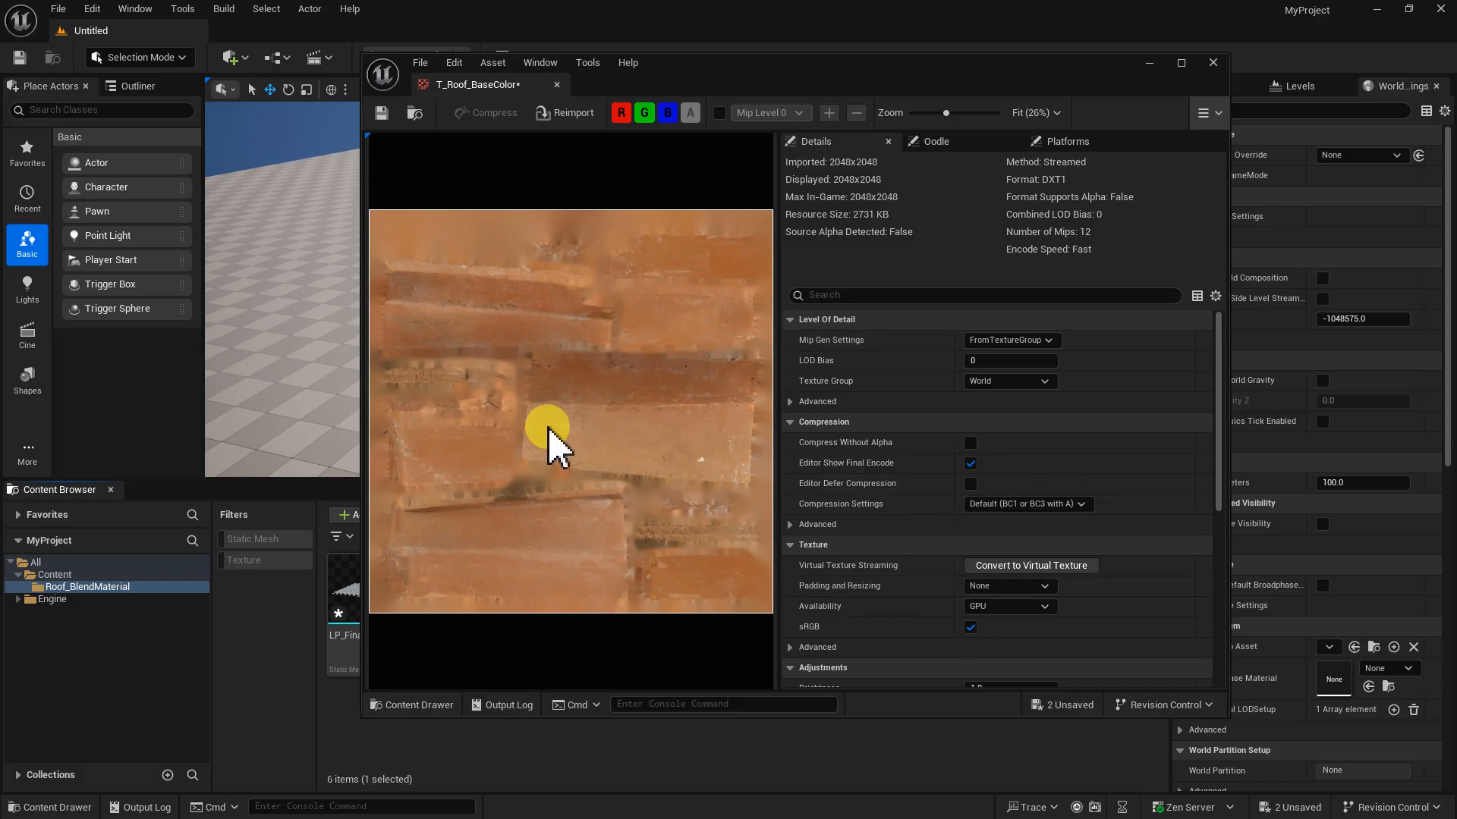
{"action": "left_click", "coordinate": [973, 361]}
{"action": "type", "text": "1"}
{"action": "key", "text": "Return"}
{"action": "left_click", "coordinate": [655, 382]}
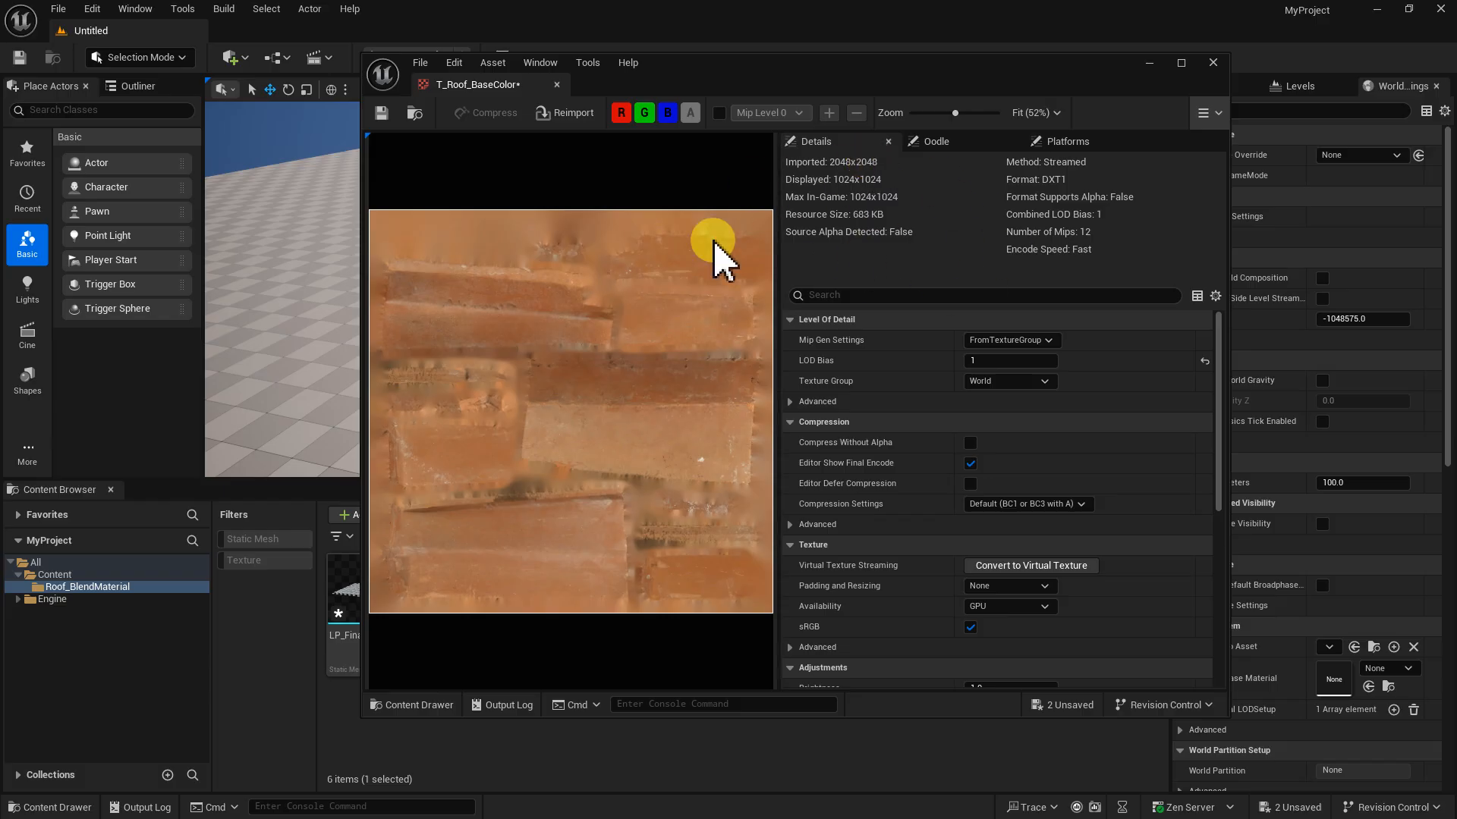
{"action": "left_click", "coordinate": [381, 114]}
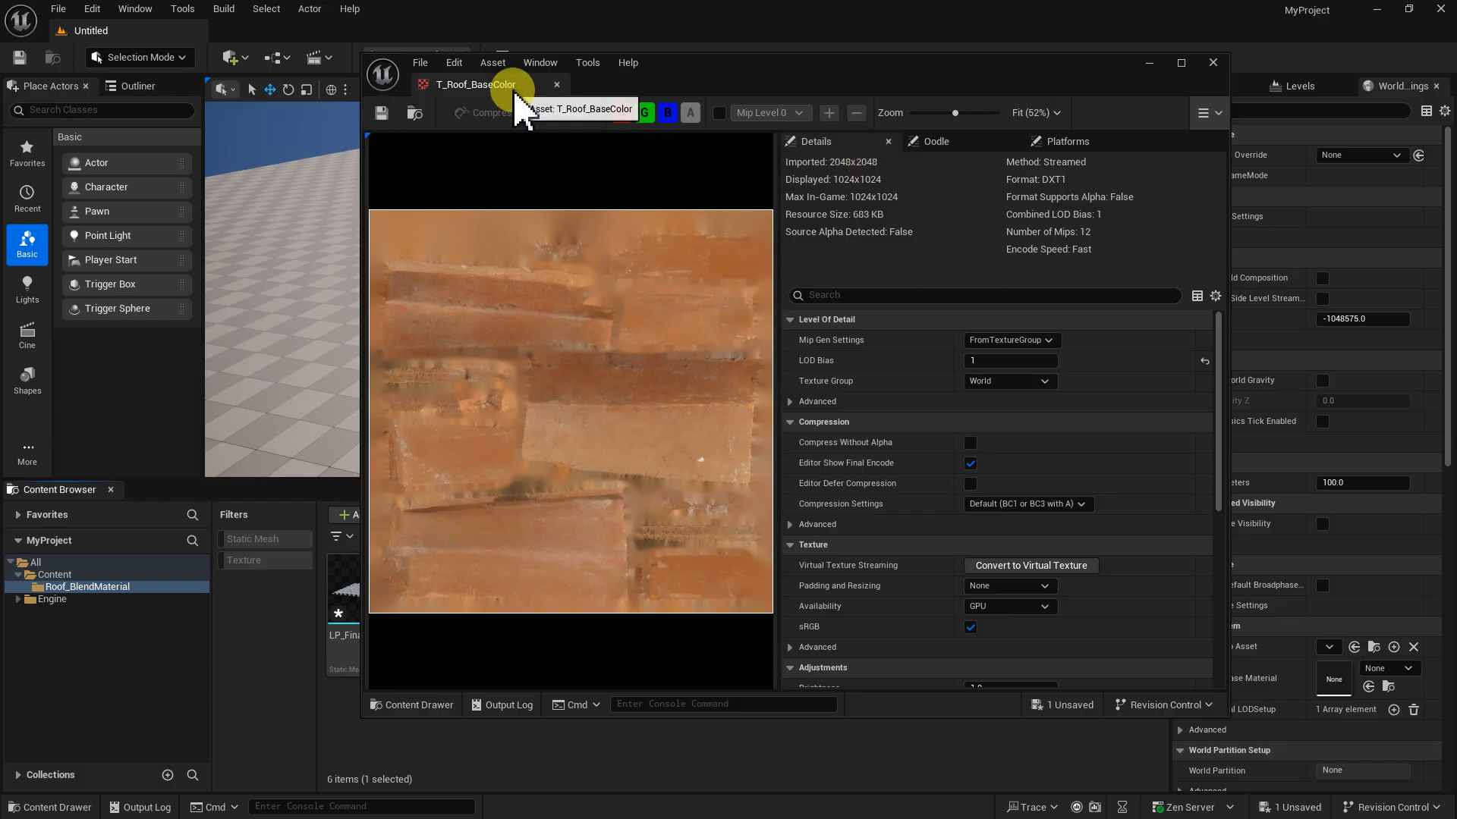
{"action": "left_click", "coordinate": [556, 84]}
- Save the LP_Final static mesh and slightly widen the Content Browser's folder tree
{"action": "left_click", "coordinate": [361, 600]}
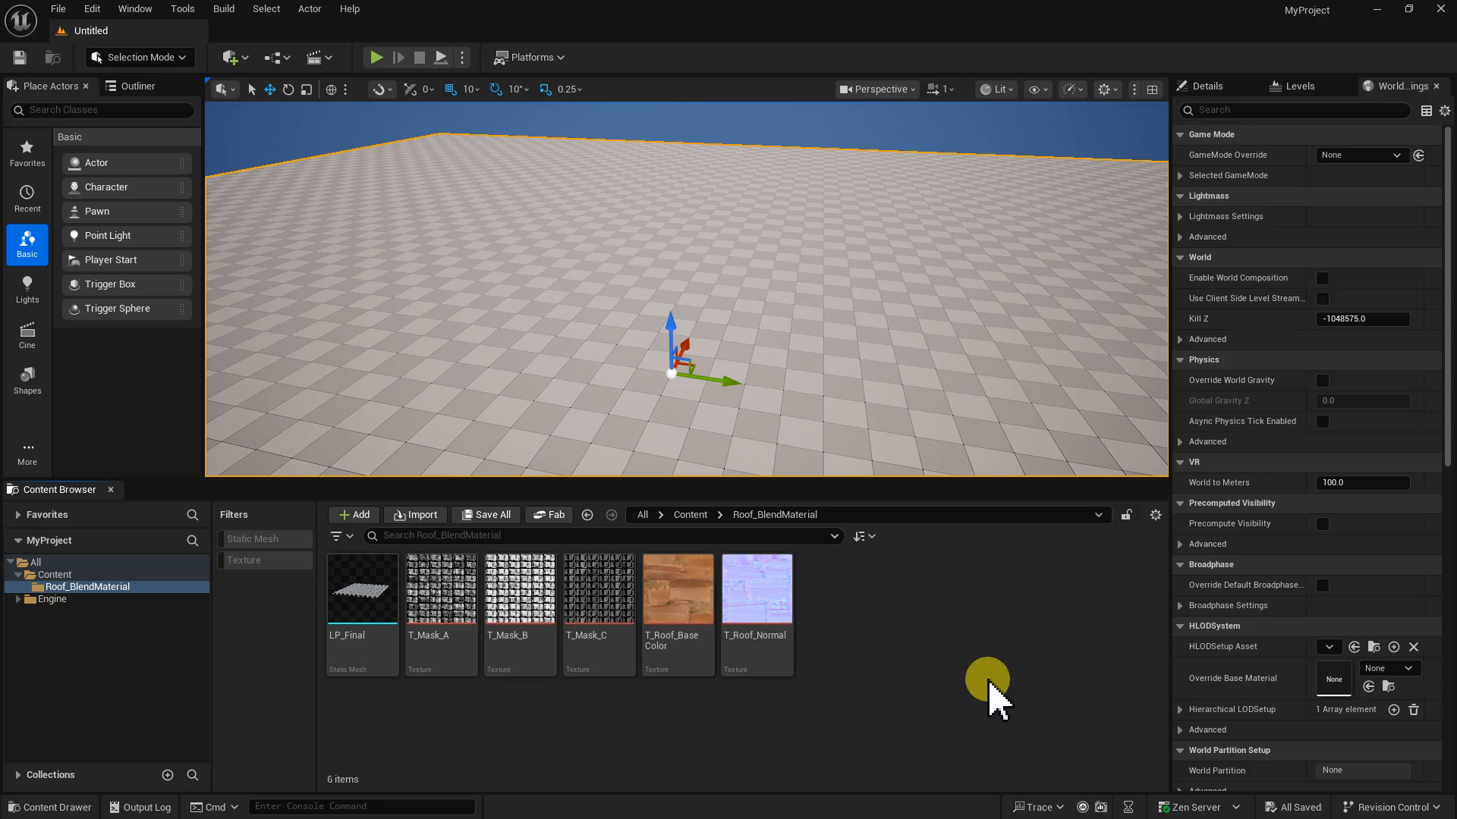
{"action": "left_click_drag", "start_coordinate": [211, 626], "coordinate": [218, 626]}
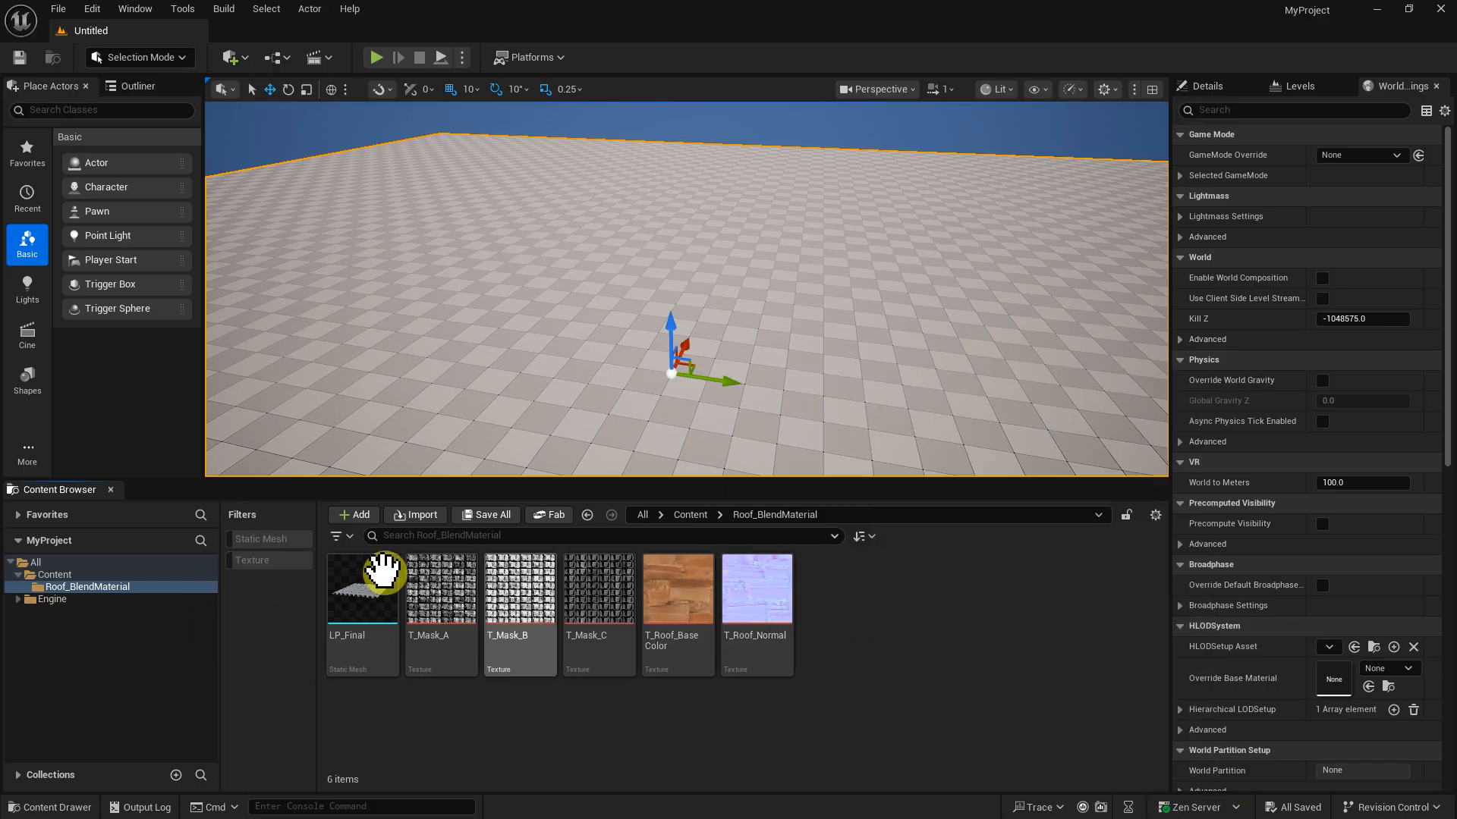
- Create a material named M_BlendMaterial in the Roof_BlendMaterial folder and save it
{"action": "right_click", "coordinate": [865, 647]}
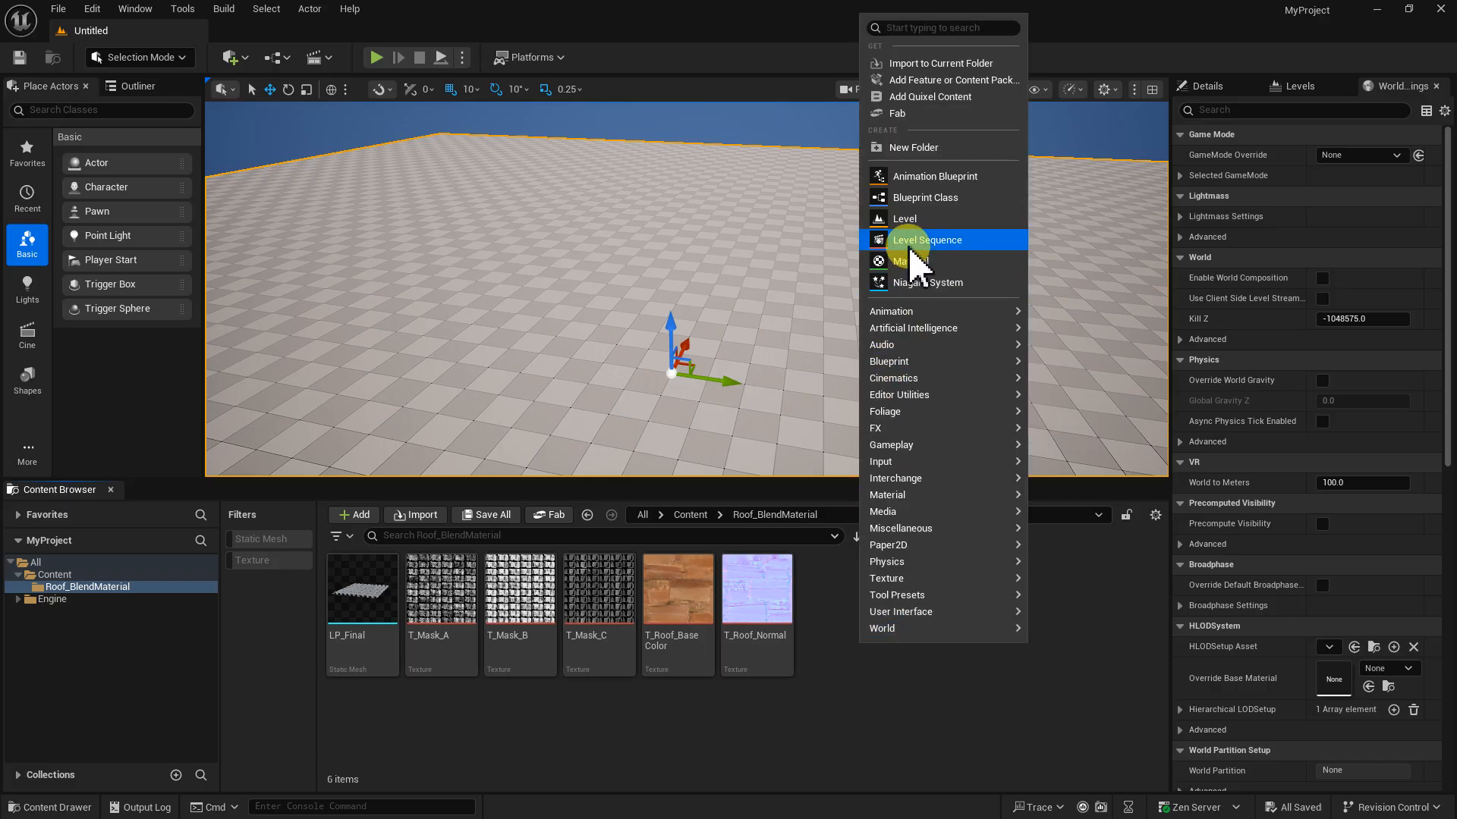
{"action": "mouse_move", "coordinate": [933, 495]}
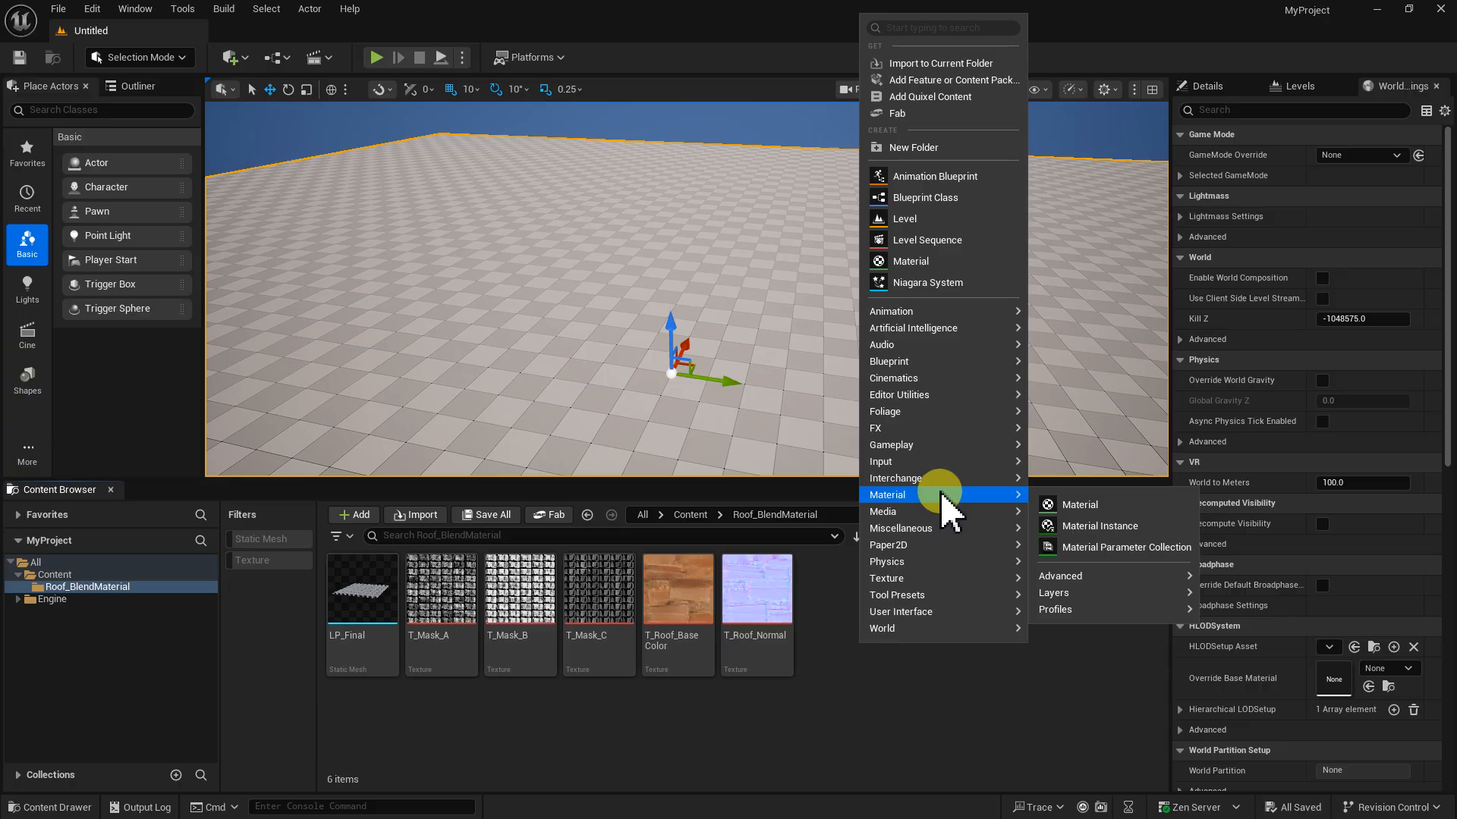
{"action": "left_click", "coordinate": [1055, 497]}
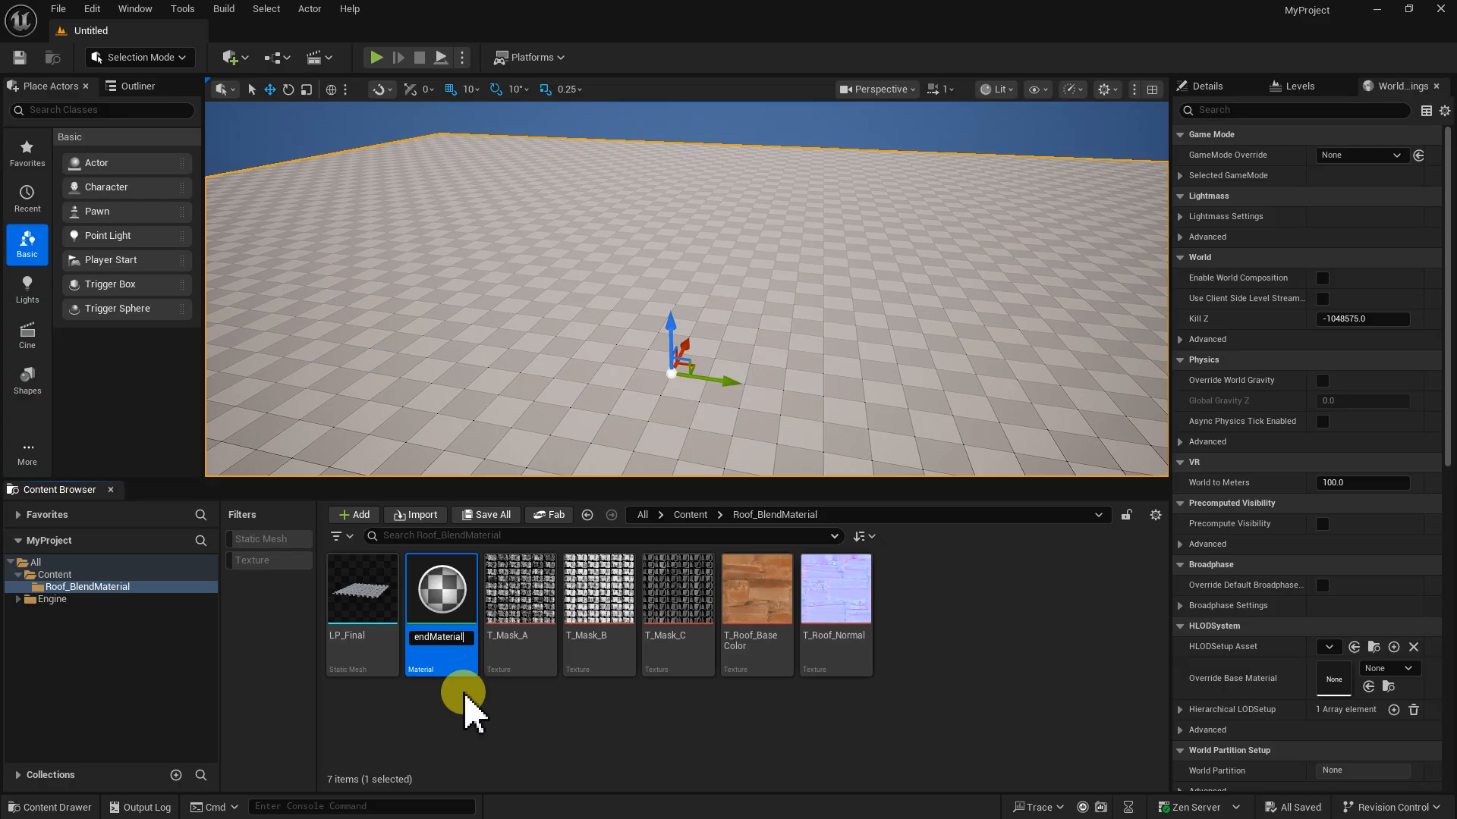
{"action": "key", "text": "Return"}
{"action": "key", "text": "ctrl+s"}
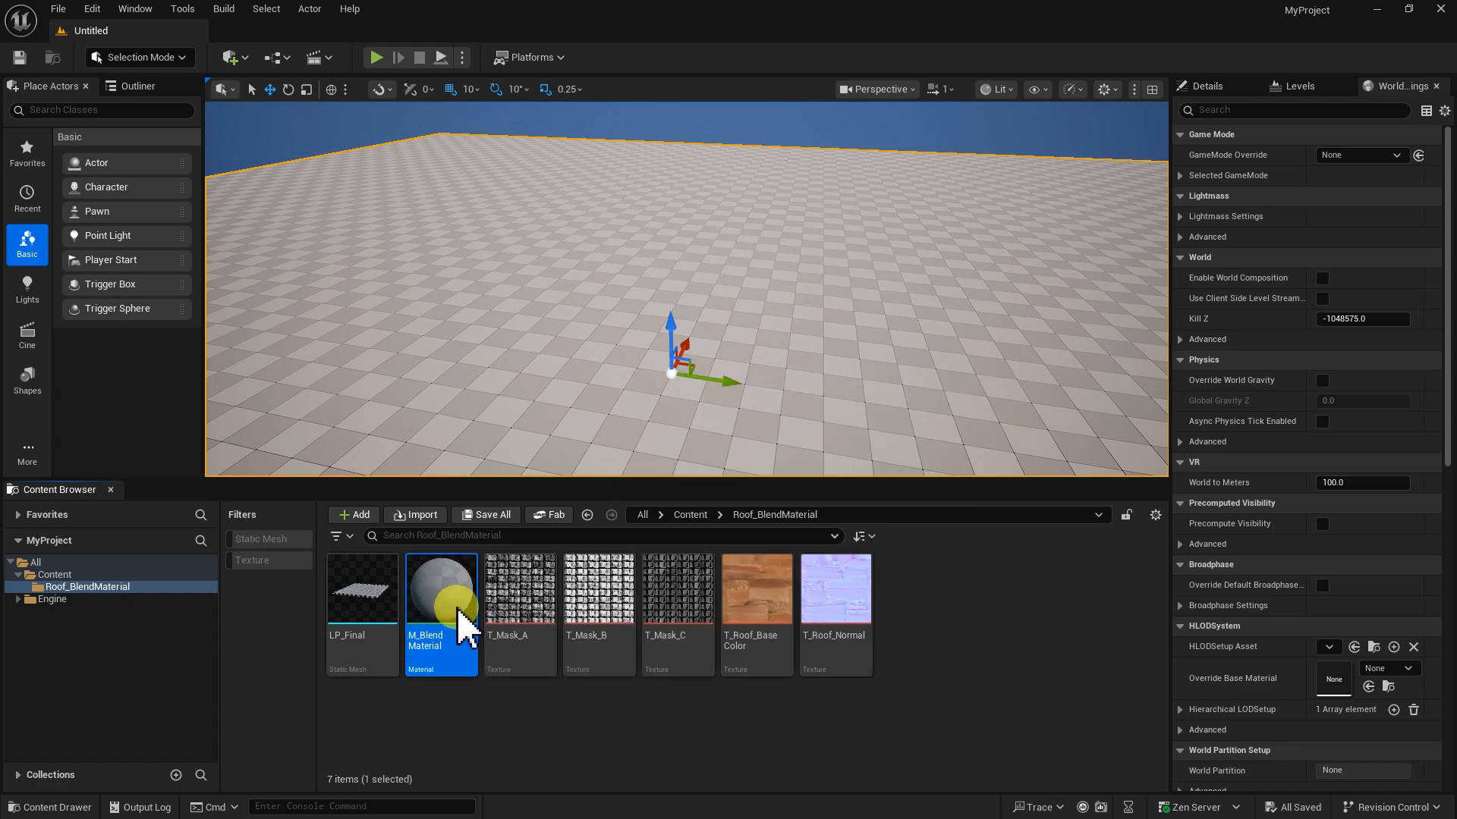
- Open M_BlendMaterial in a floating editor, widen it, and place it so the Content Browser's texture assets stay accessible
{"action": "left_click_drag", "start_coordinate": [0, 365], "coordinate": [863, 161]}
{"action": "right_click_drag", "start_coordinate": [963, 355], "coordinate": [1114, 357]}
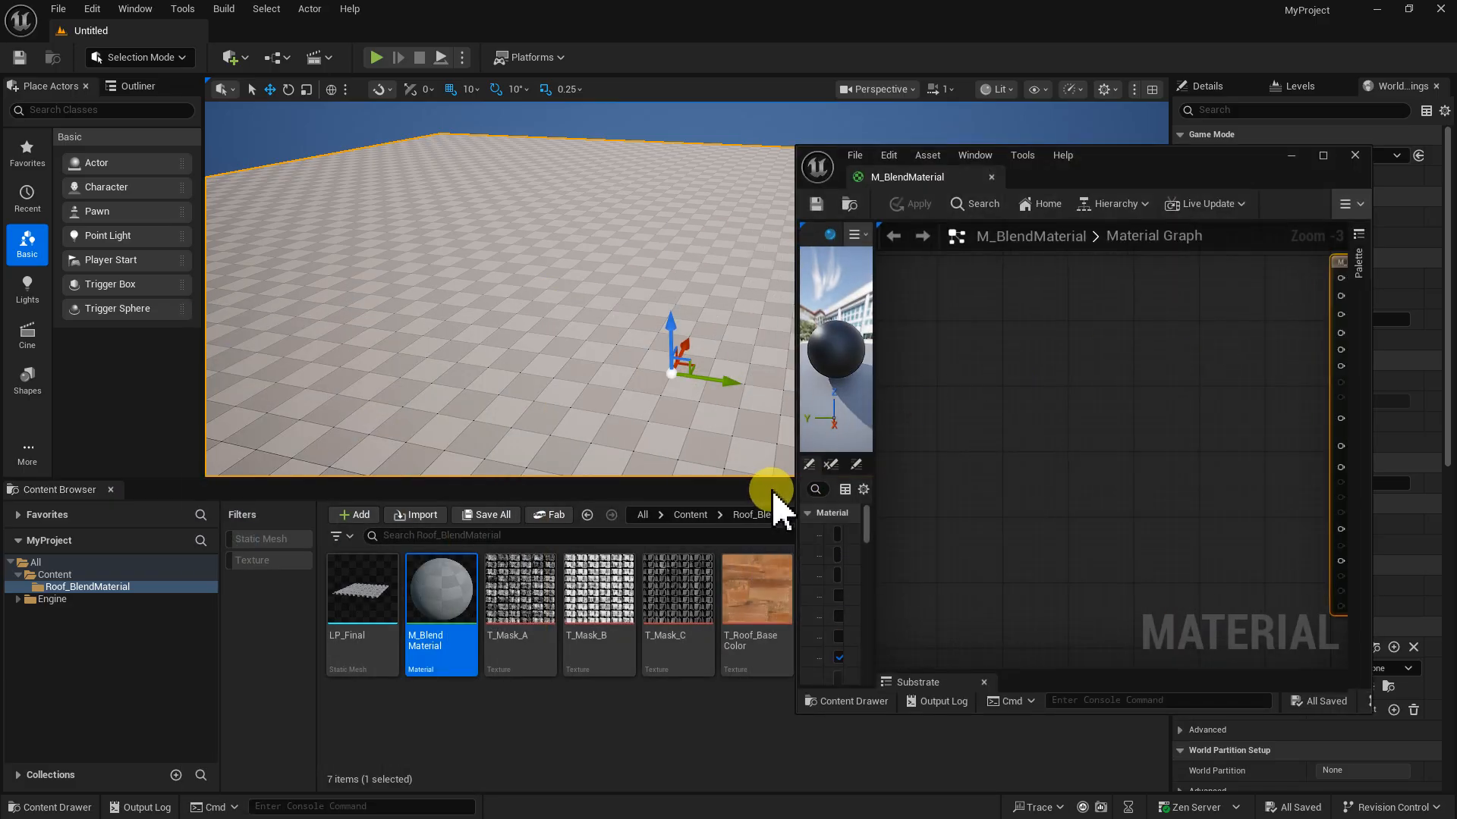
{"action": "left_click_drag", "start_coordinate": [789, 145], "coordinate": [604, 316]}
{"action": "left_click_drag", "start_coordinate": [934, 335], "coordinate": [643, 61]}
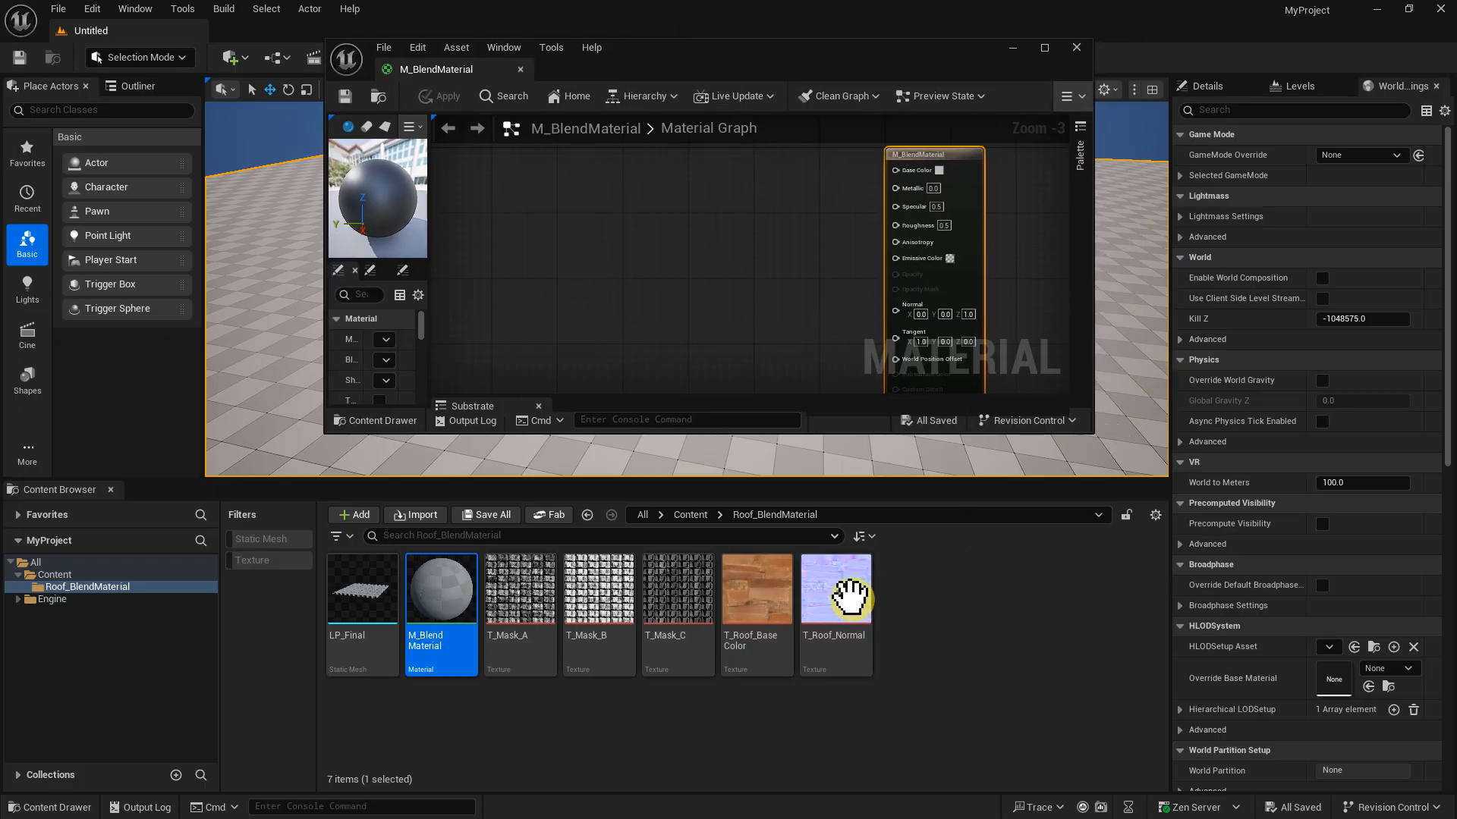
- Add T_Roof_BaseColor and T_Roof_Normal to the material graph as texture samples, stacked to the left of the output node
{"action": "left_click", "coordinate": [756, 596]}
{"action": "left_click", "coordinate": [835, 596], "text": "ctrl"}
{"action": "left_click_drag", "start_coordinate": [806, 607], "coordinate": [671, 194]}
{"action": "left_click", "coordinate": [692, 280]}
{"action": "left_click", "coordinate": [800, 308]}
{"action": "left_click_drag", "start_coordinate": [715, 249], "coordinate": [564, 194]}
{"action": "left_click_drag", "start_coordinate": [714, 274], "coordinate": [565, 315]}
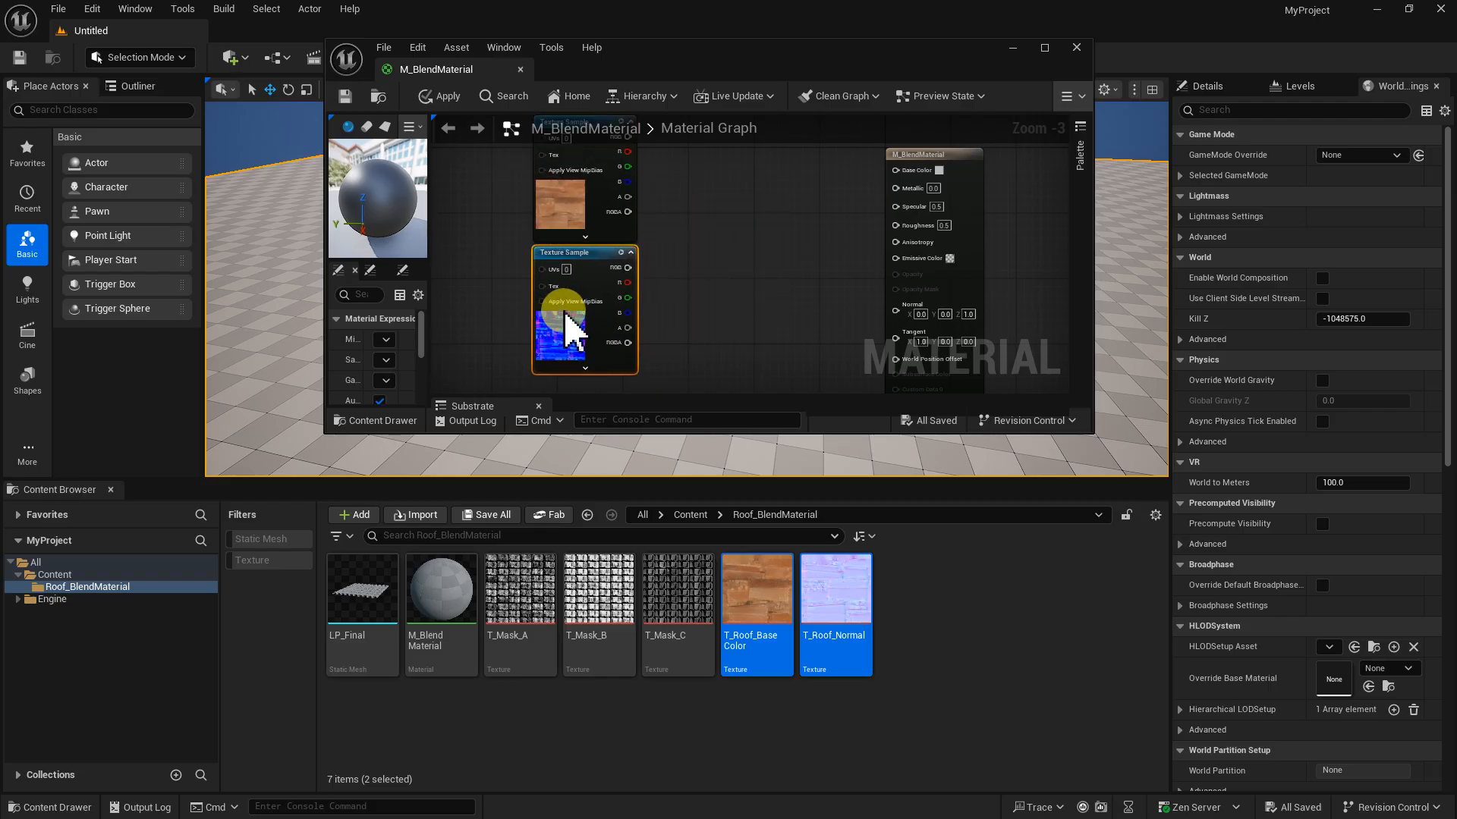
- Maximize the material editor and frame both texture samples together with the M_BlendMaterial output node
{"action": "left_click", "coordinate": [1043, 48]}
{"action": "right_click_drag", "start_coordinate": [625, 302], "coordinate": [1111, 448]}
{"action": "scroll", "coordinate": [1111, 448], "scroll_direction": "up", "scroll_amount": 1}
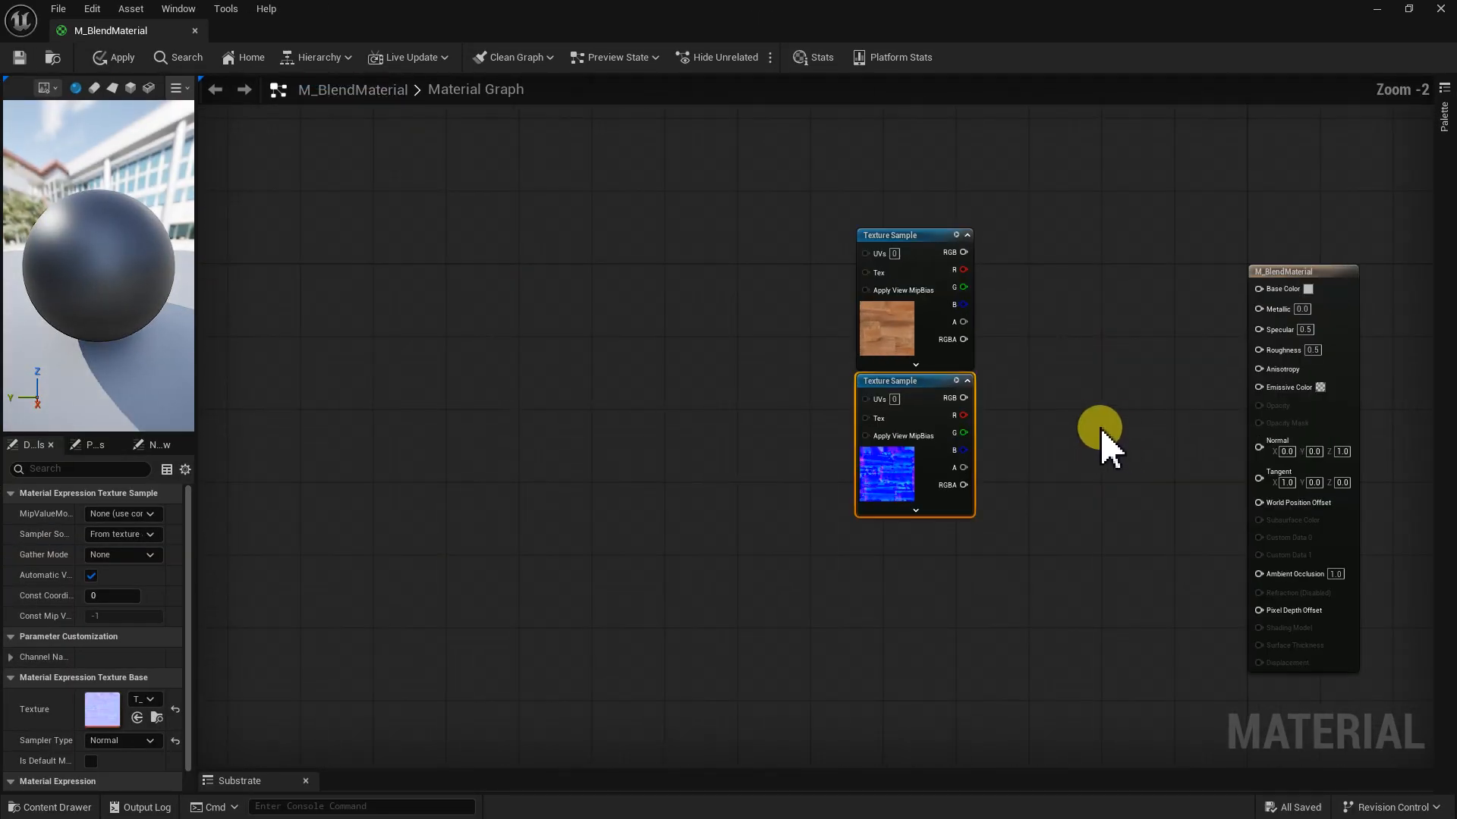
- Connect the wood base color sample's RGB to Base Color and the normal sample's RGB to Normal, then space the two samples apart vertically
{"action": "left_click", "coordinate": [943, 352]}
{"action": "right_click_drag", "start_coordinate": [1110, 370], "coordinate": [865, 350]}
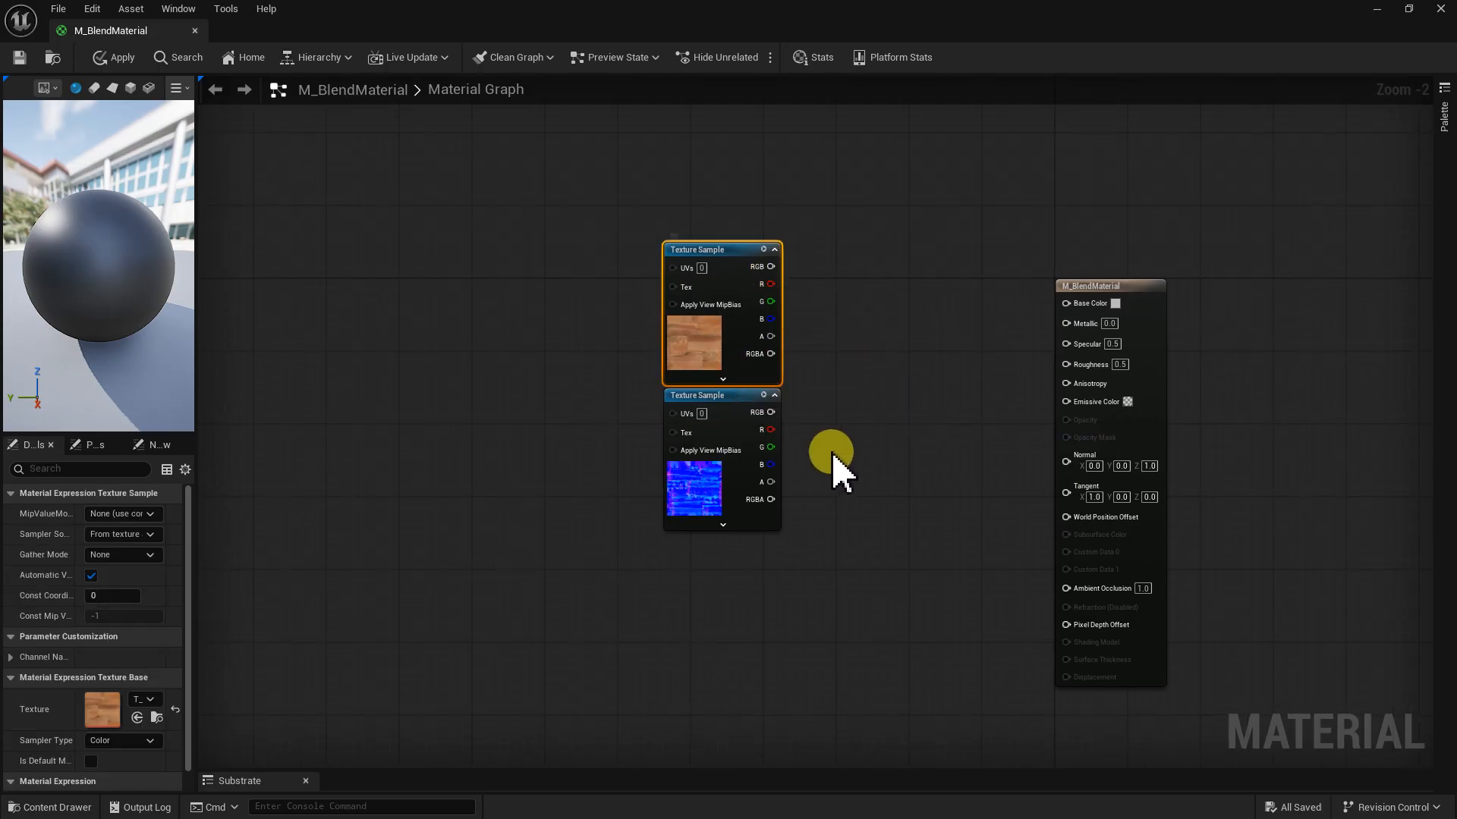
{"action": "left_click", "coordinate": [696, 455], "text": "shift"}
{"action": "left_click", "coordinate": [781, 341]}
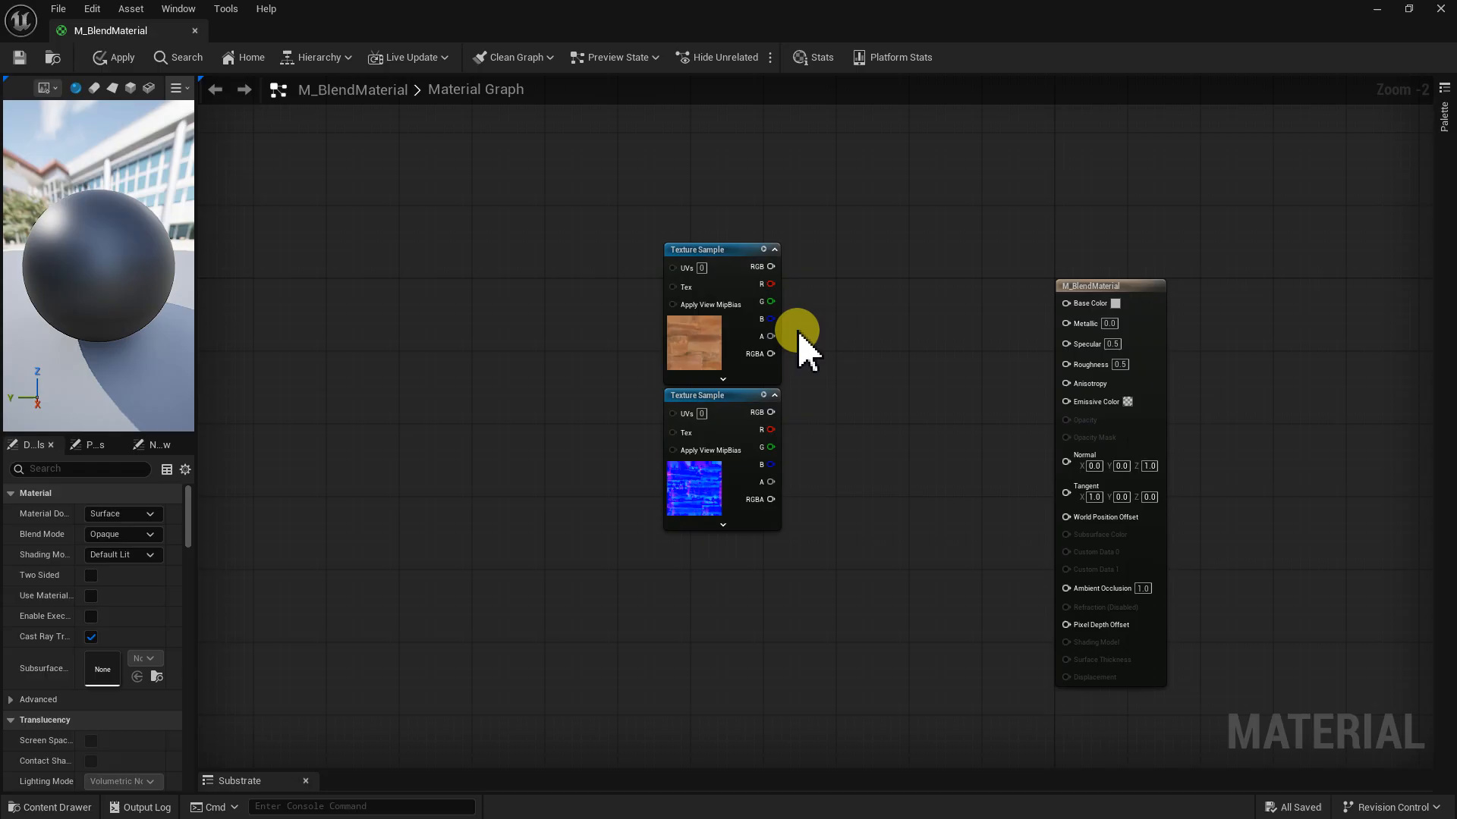
{"action": "left_click_drag", "start_coordinate": [771, 266], "coordinate": [1071, 305]}
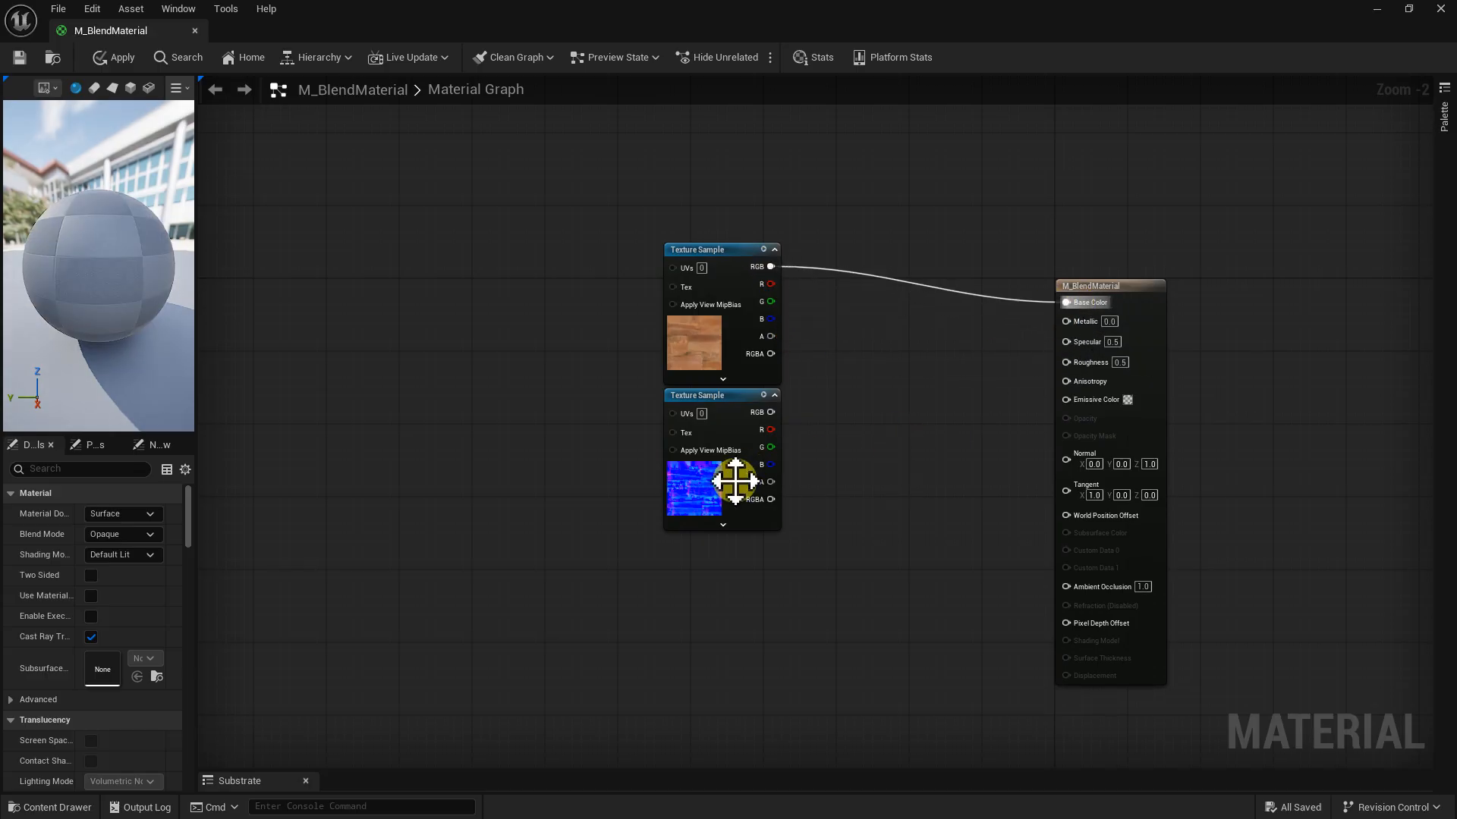
{"action": "left_click", "coordinate": [751, 455]}
{"action": "left_click_drag", "start_coordinate": [771, 412], "coordinate": [1066, 460]}
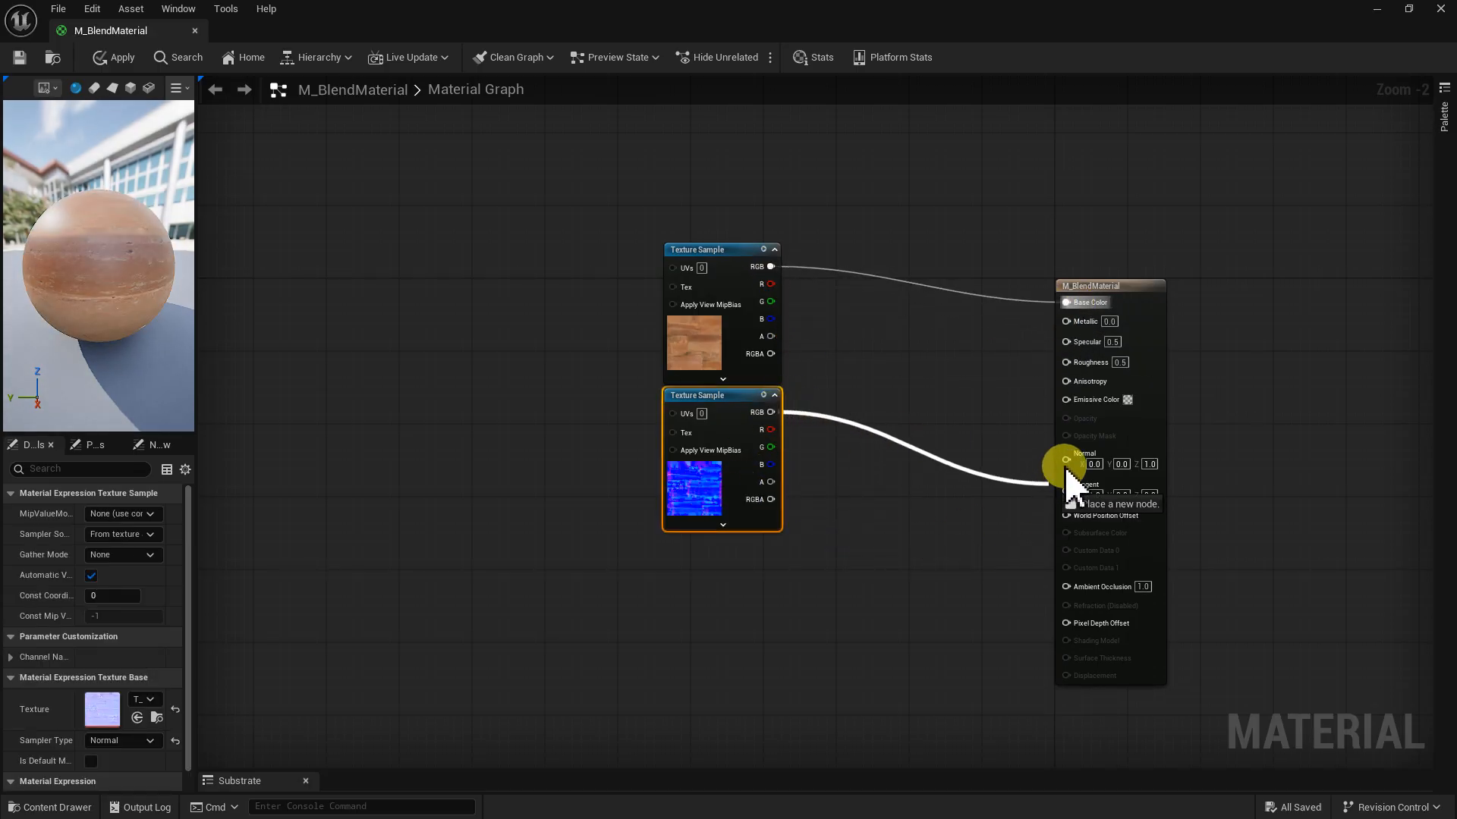
{"action": "left_click_drag", "start_coordinate": [730, 497], "coordinate": [724, 535]}
- Add T_Mask_A from the Content Browser to the material graph as a texture sample and return the material editor to full size
{"action": "left_click_drag", "start_coordinate": [810, 15], "coordinate": [873, 0]}
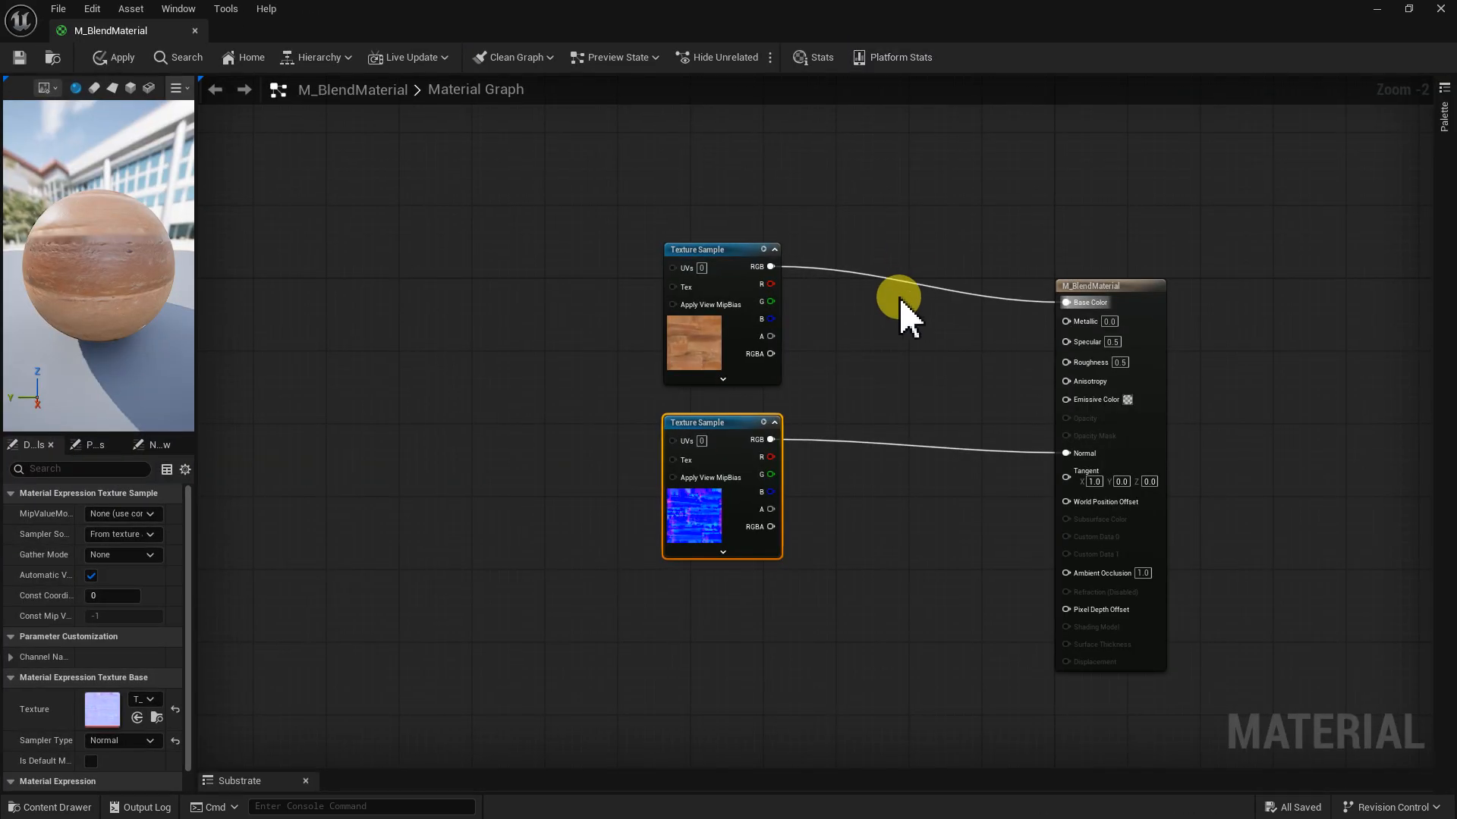
{"action": "scroll", "coordinate": [705, 356], "scroll_direction": "up", "scroll_amount": 2}
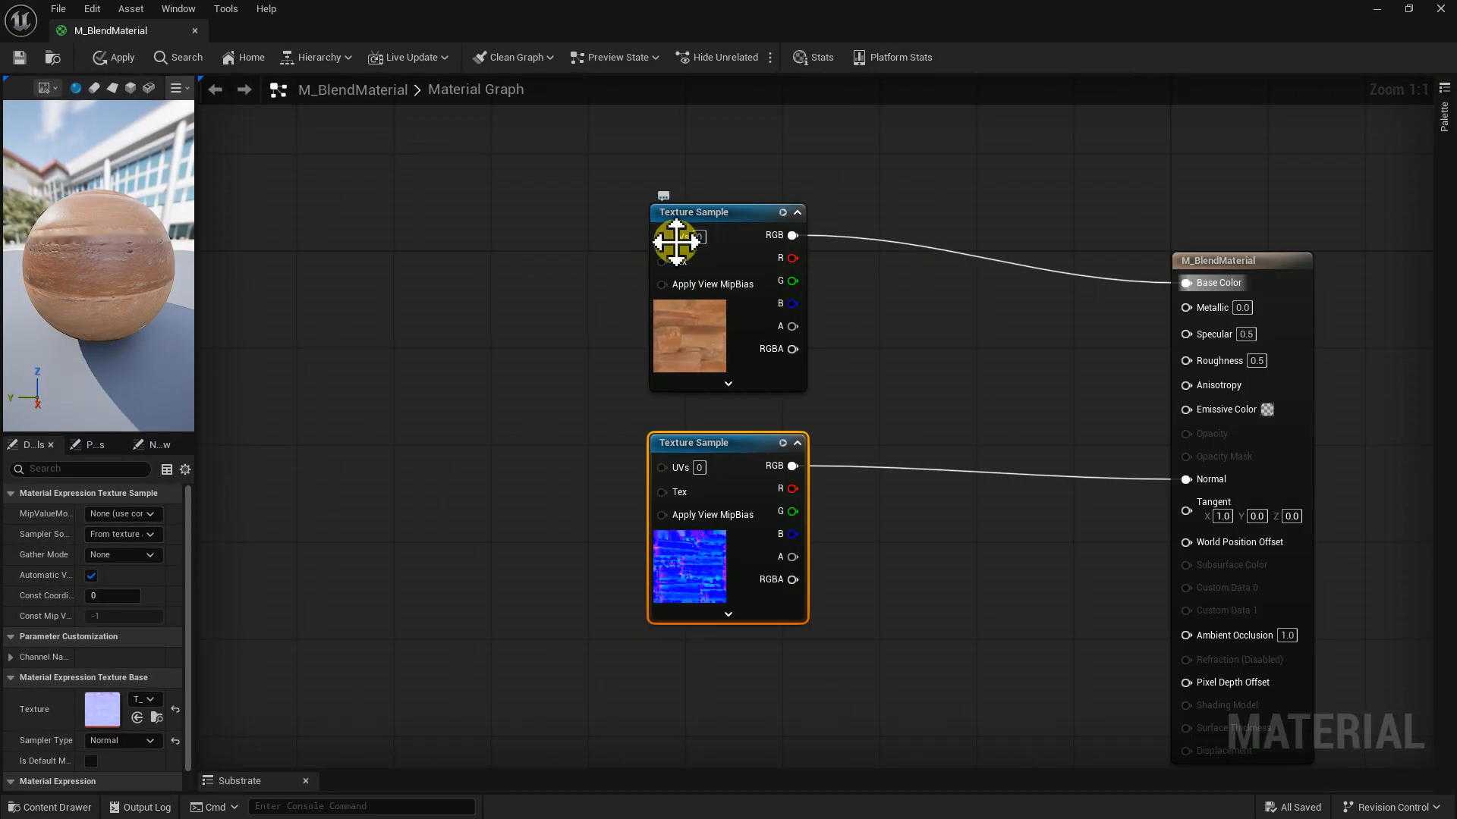
{"action": "right_click_drag", "start_coordinate": [848, 307], "coordinate": [890, 285]}
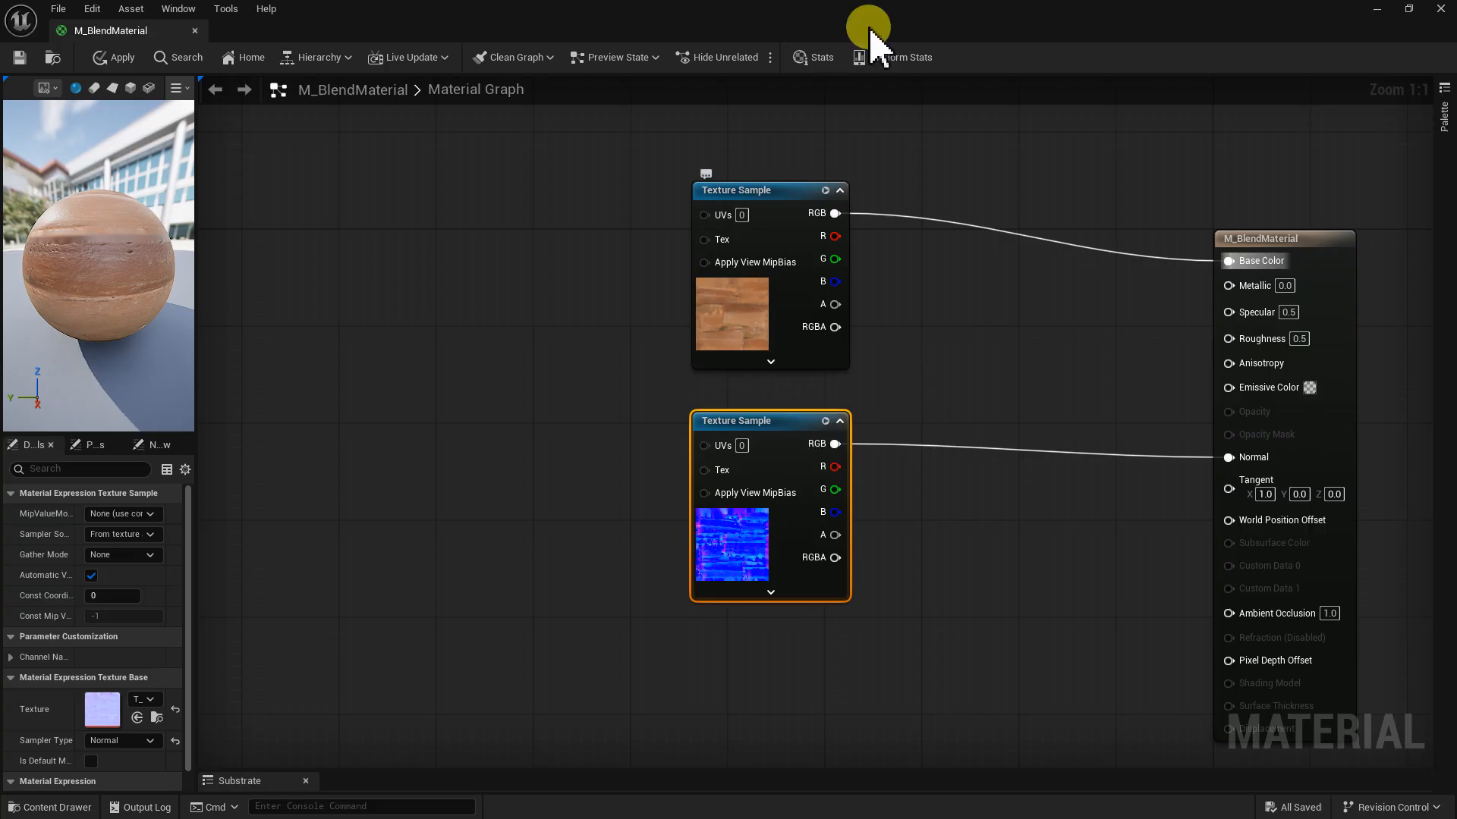
{"action": "double_click", "coordinate": [917, 33]}
{"action": "left_click", "coordinate": [678, 592]}
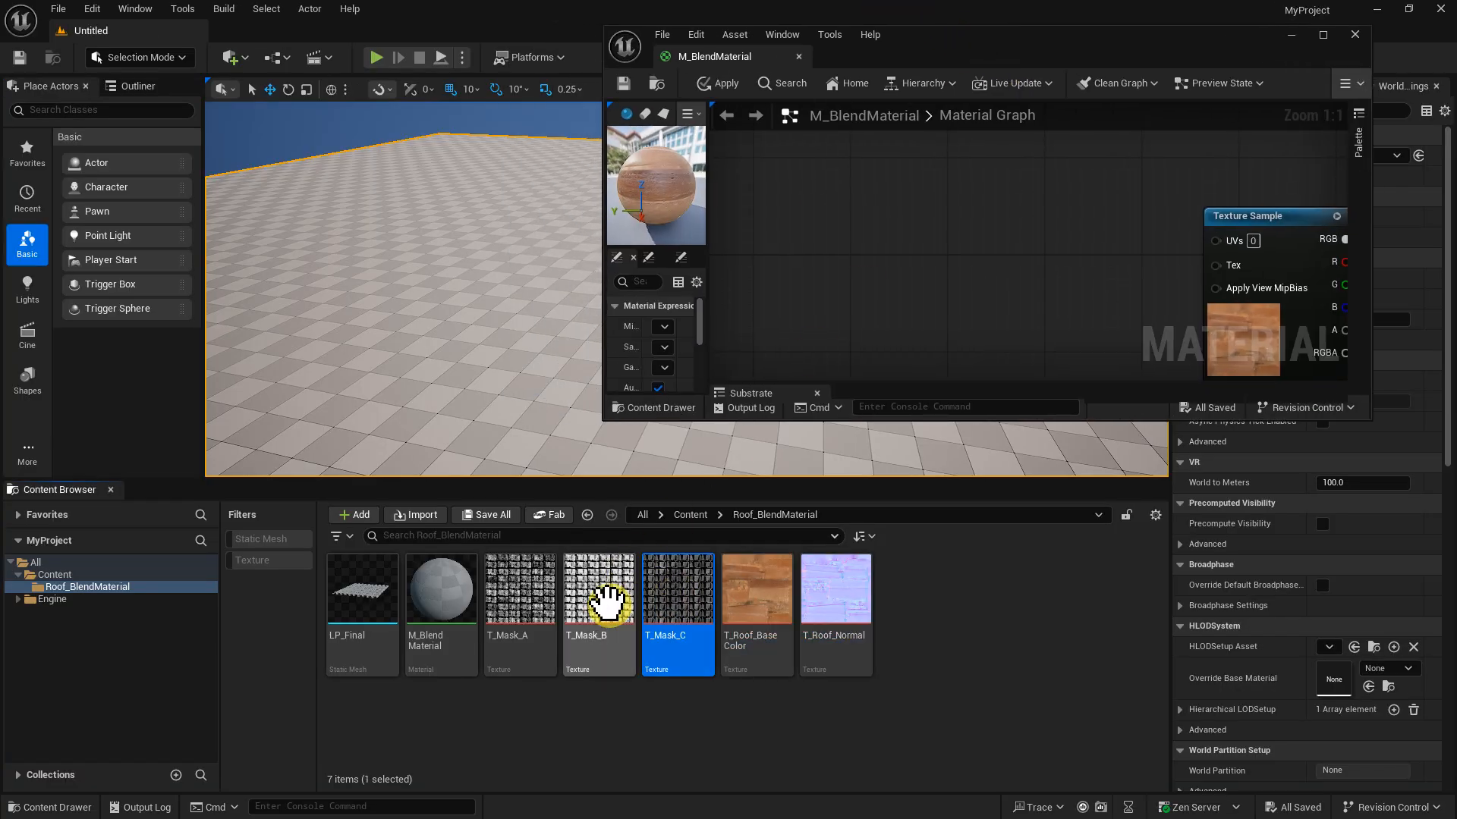
{"action": "left_click_drag", "start_coordinate": [545, 611], "coordinate": [995, 292]}
{"action": "left_click", "coordinate": [1320, 38]}
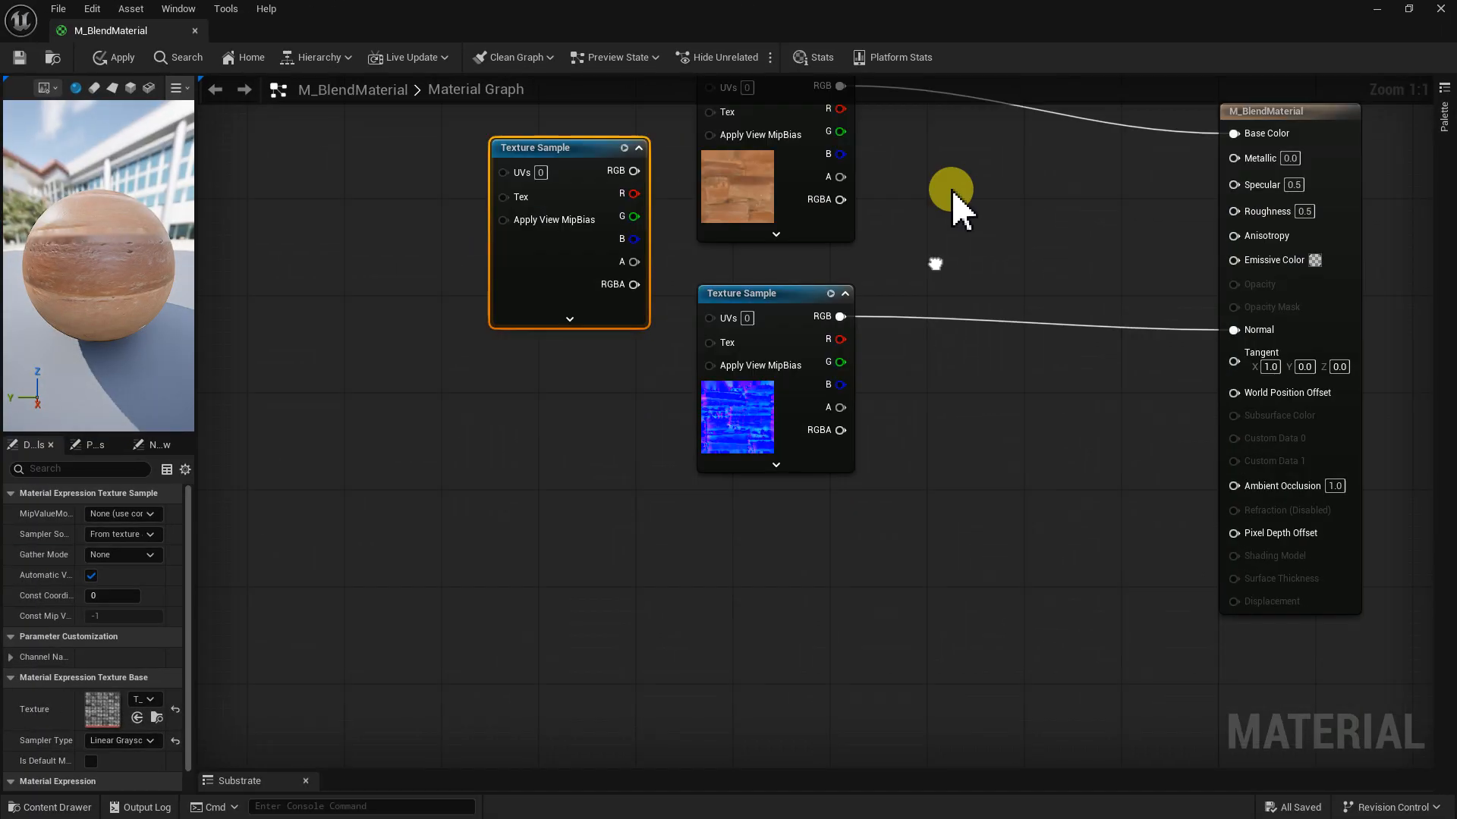
- Move the base color and normal samples up together and place the mask sample directly below the normal sample
{"action": "left_click_drag", "start_coordinate": [872, 537], "coordinate": [692, 326]}
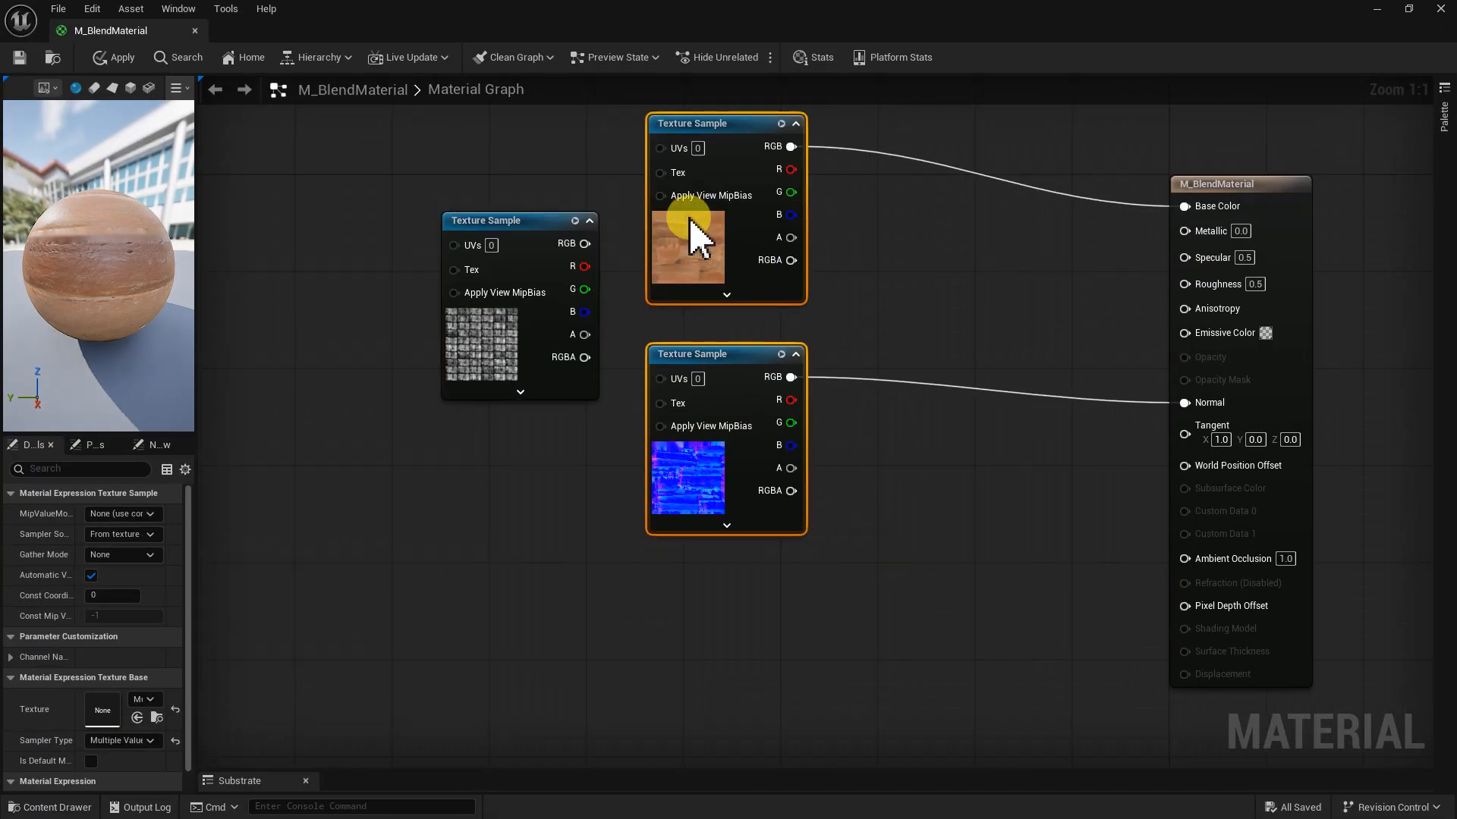
{"action": "left_click_drag", "start_coordinate": [698, 276], "coordinate": [675, 144]}
{"action": "left_click", "coordinate": [490, 350]}
{"action": "left_click_drag", "start_coordinate": [529, 523], "coordinate": [659, 570]}
- Widen the node details area and set the T_Mask_A sample's Const Coordinate to 1
{"action": "left_click_drag", "start_coordinate": [196, 555], "coordinate": [273, 556]}
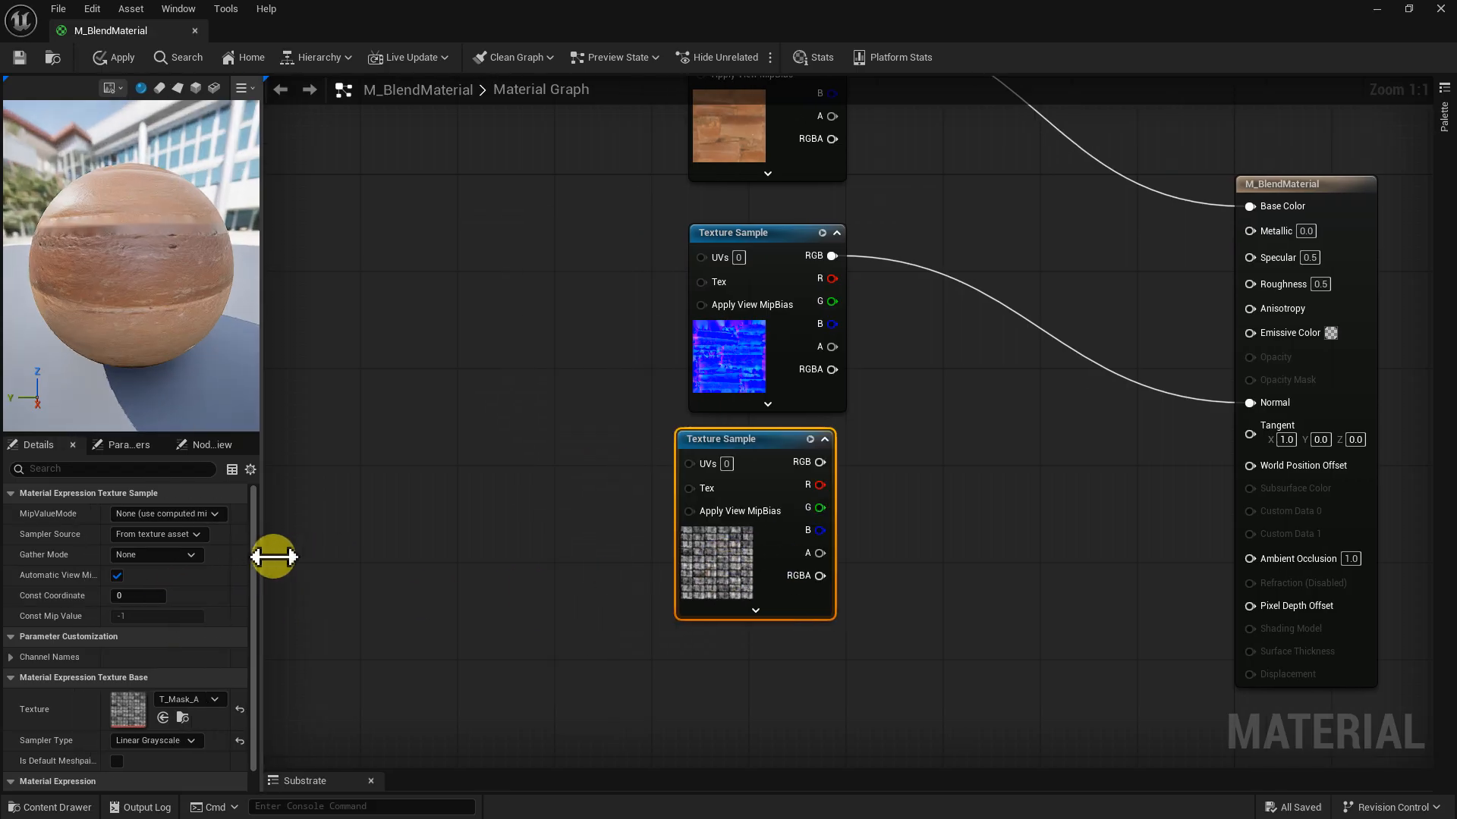
{"action": "left_click", "coordinate": [130, 594]}
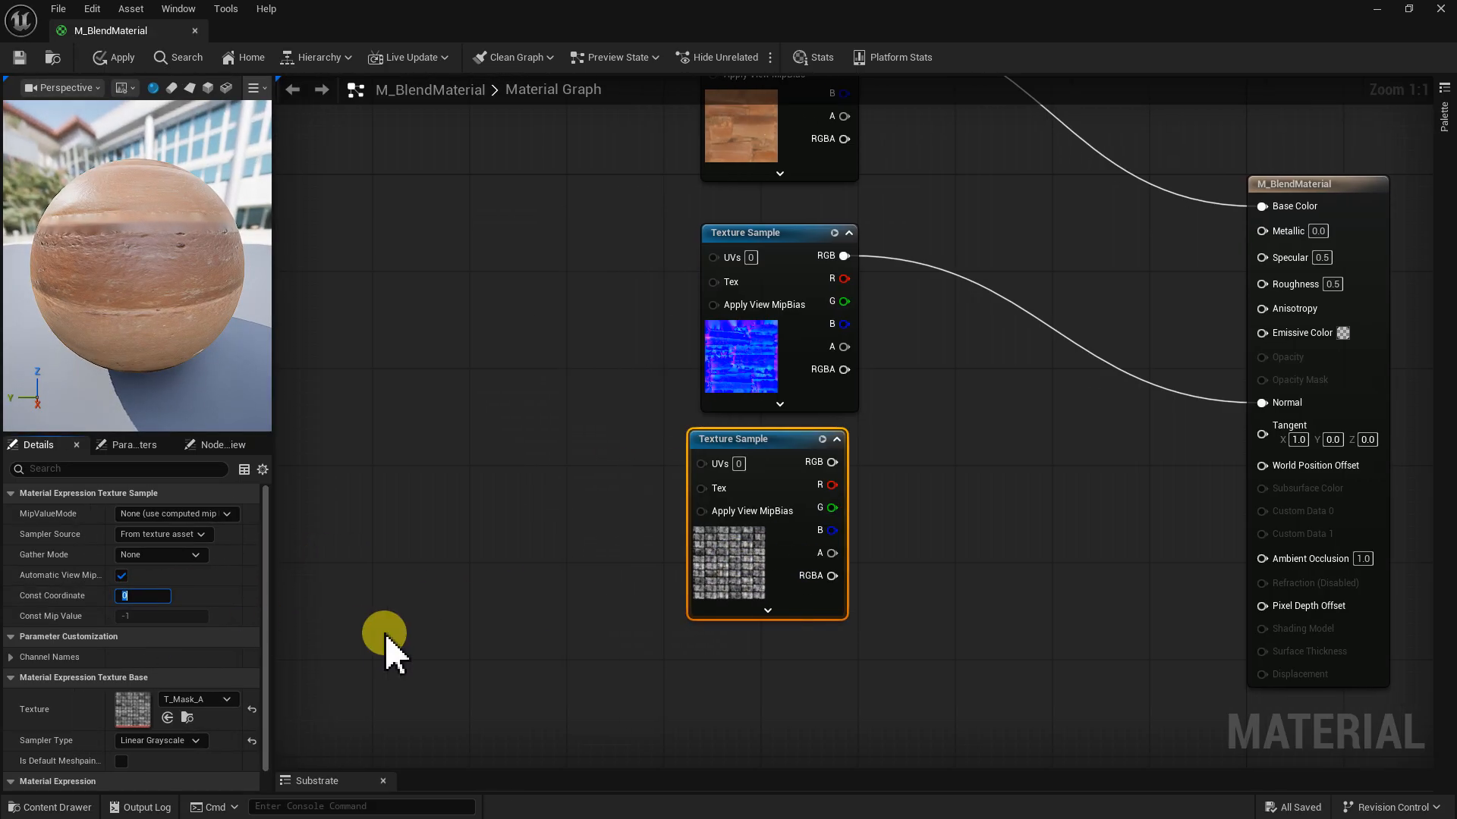
{"action": "type", "text": "1"}
{"action": "key", "text": "Return"}
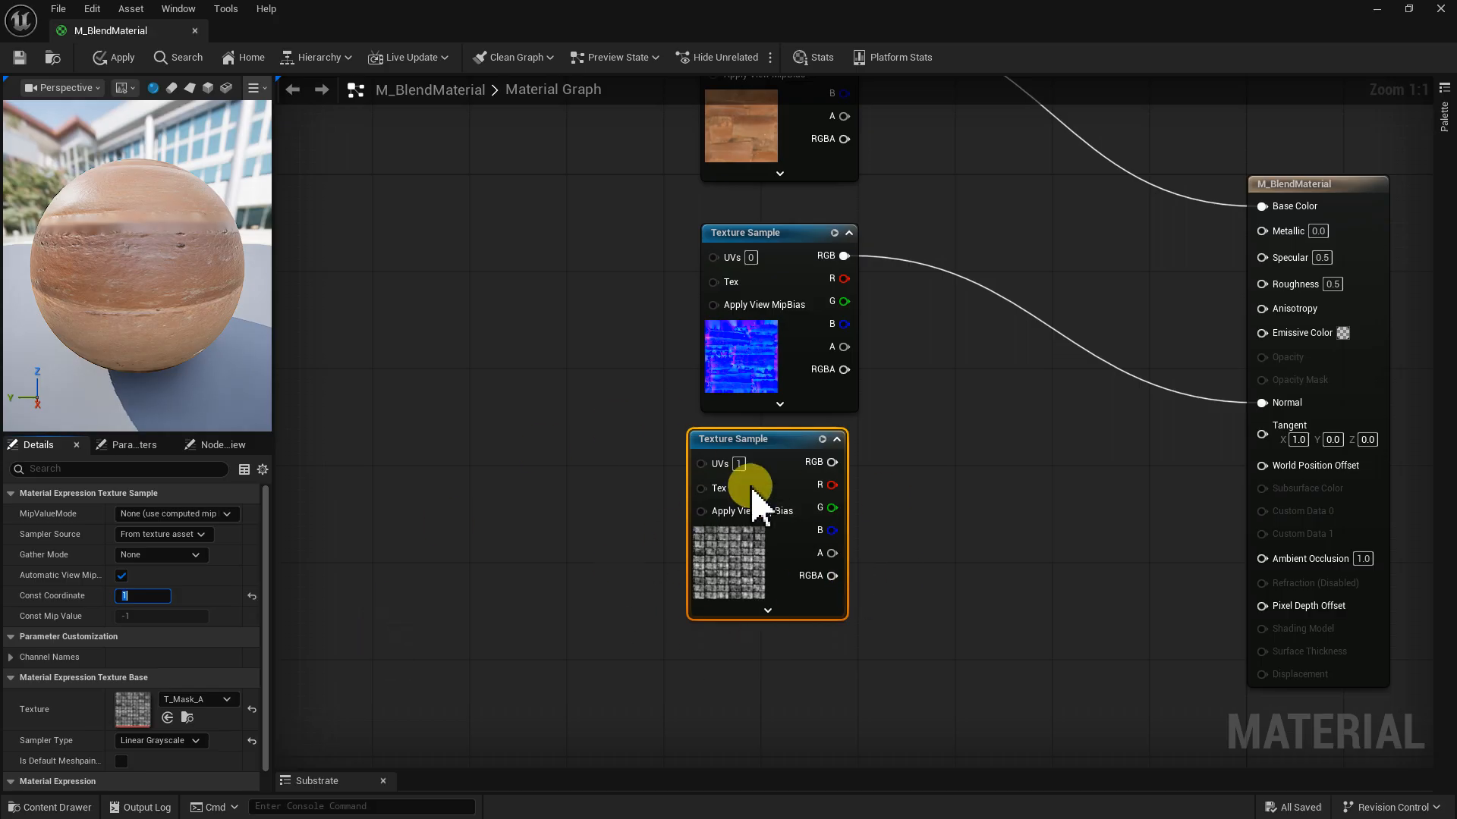
- Convert the wood base color texture sample to a parameter named BaseColor
{"action": "right_click_drag", "start_coordinate": [823, 323], "coordinate": [870, 518]}
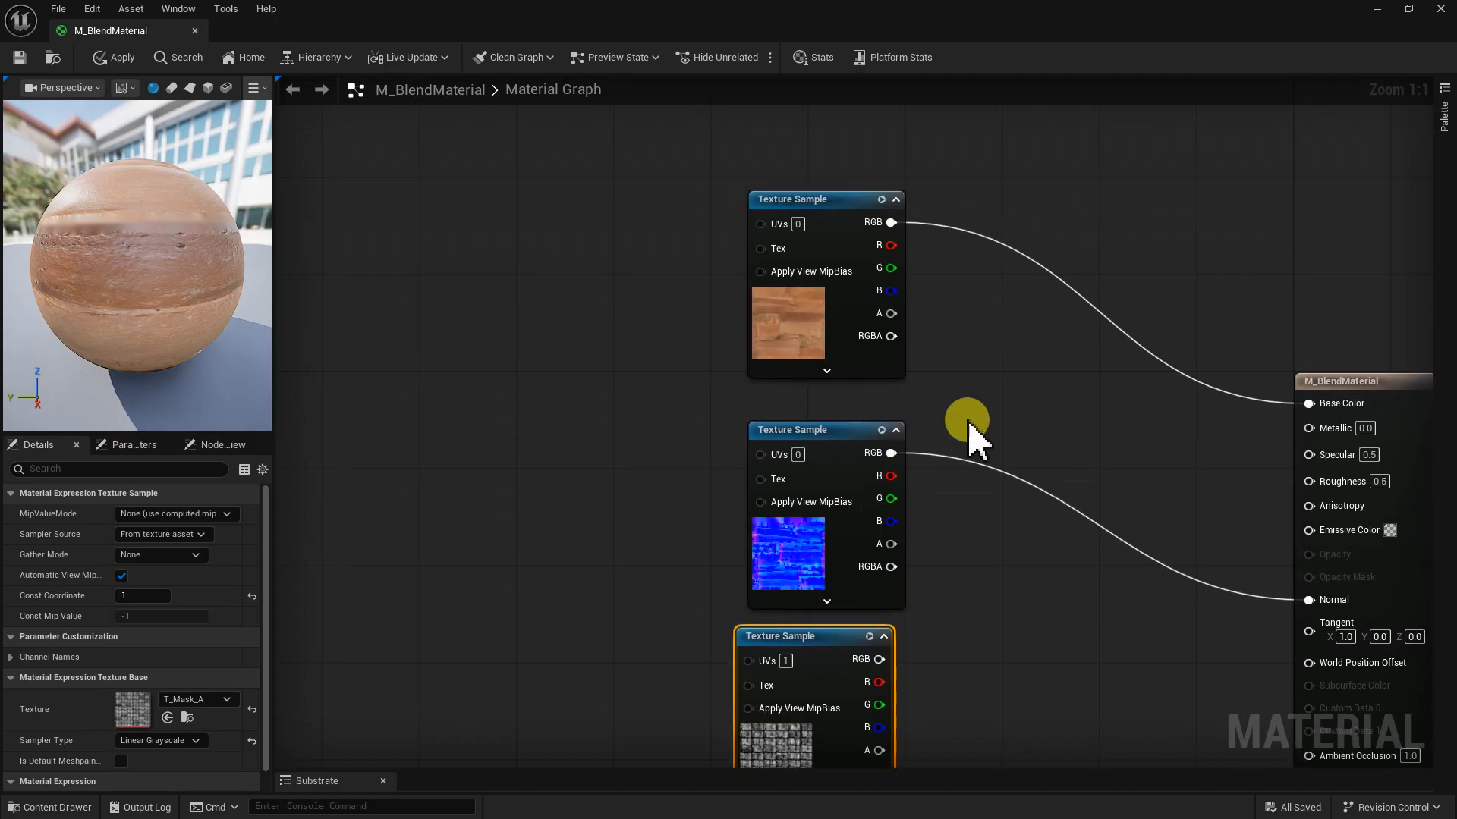
{"action": "left_click", "coordinate": [966, 423]}
{"action": "left_click", "coordinate": [796, 332]}
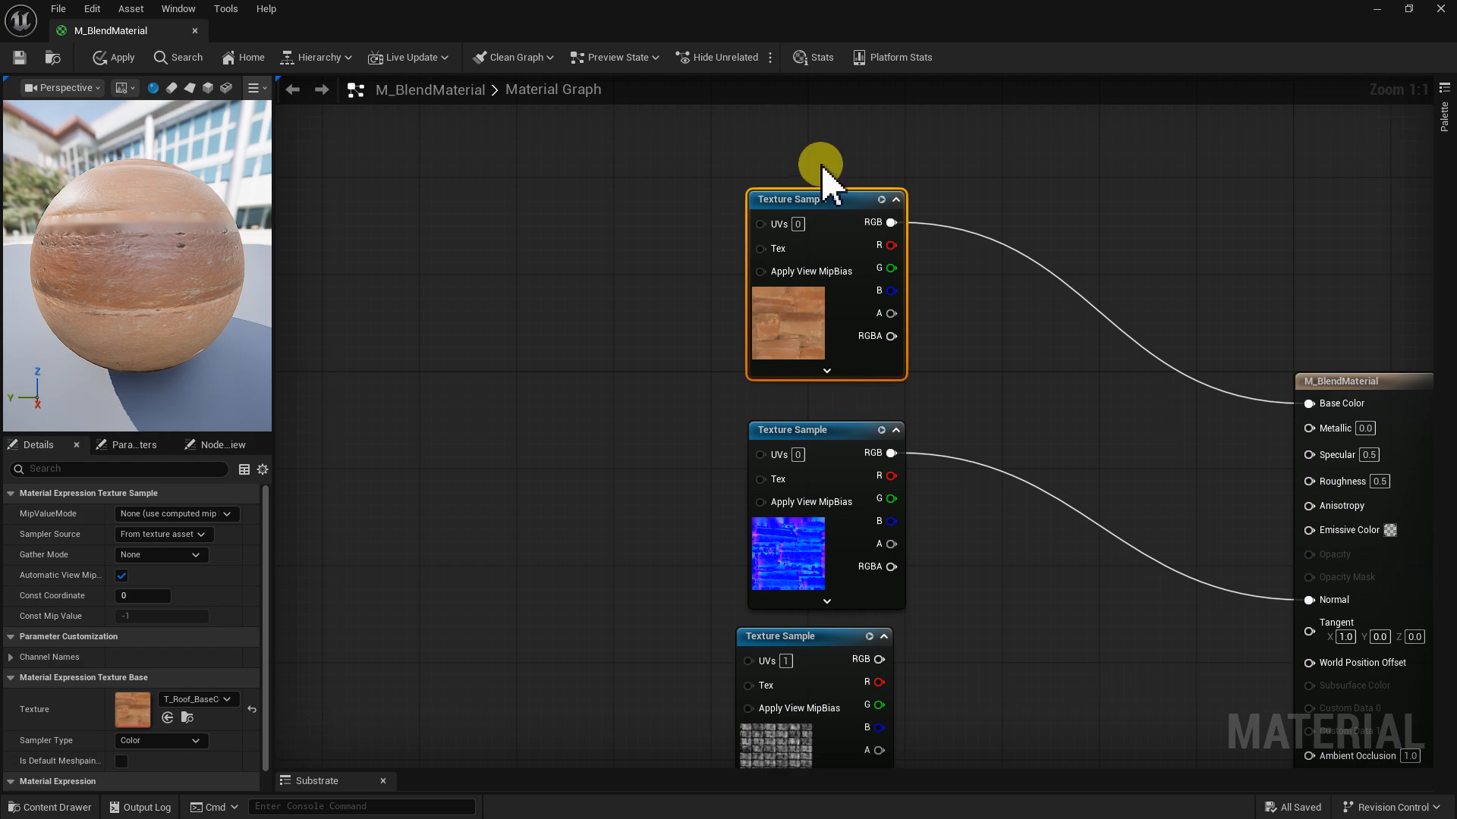
{"action": "left_click_drag", "start_coordinate": [823, 202], "coordinate": [815, 227]}
{"action": "right_click", "coordinate": [819, 228]}
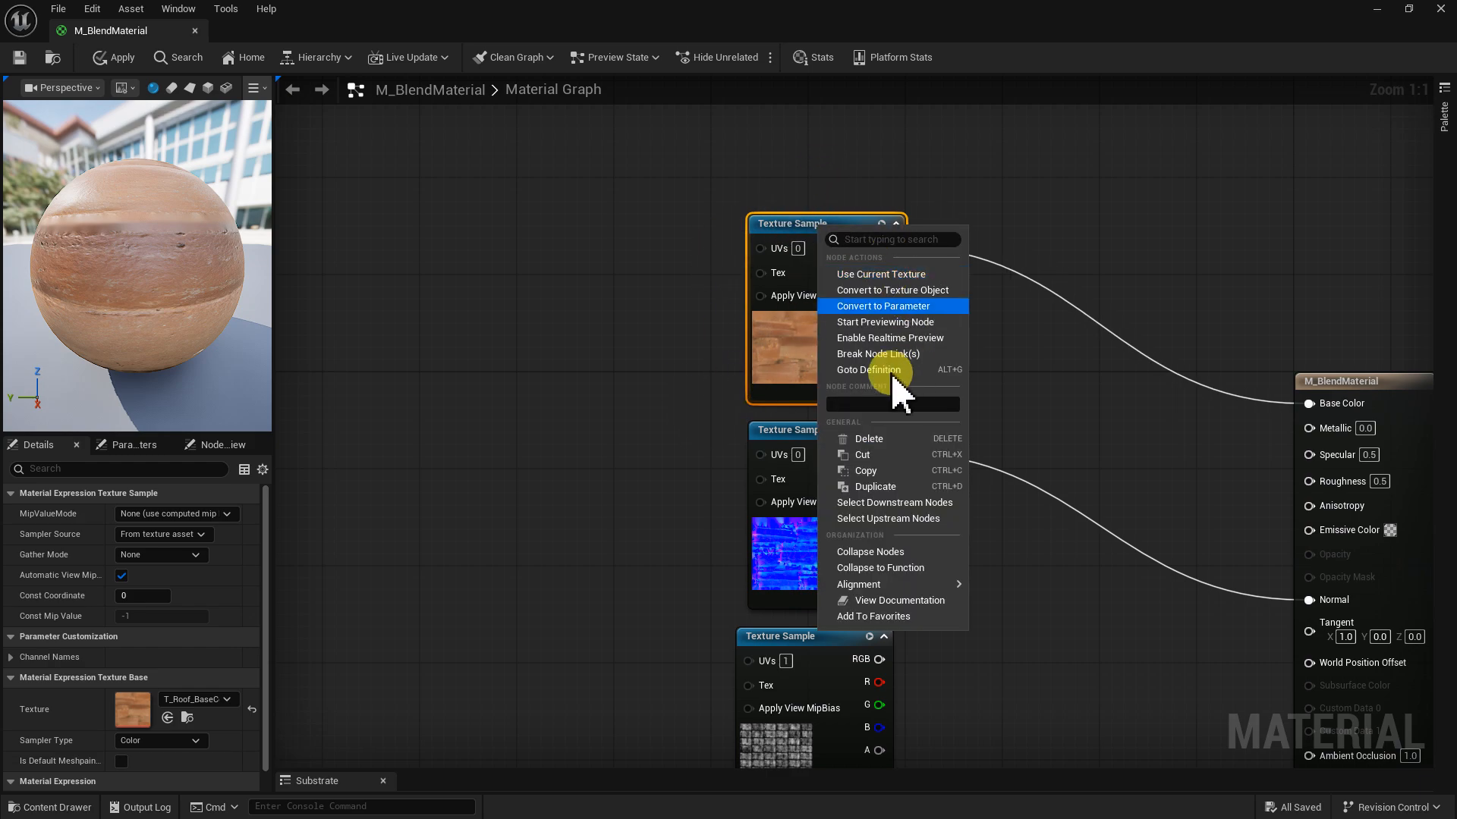
{"action": "left_click", "coordinate": [880, 306]}
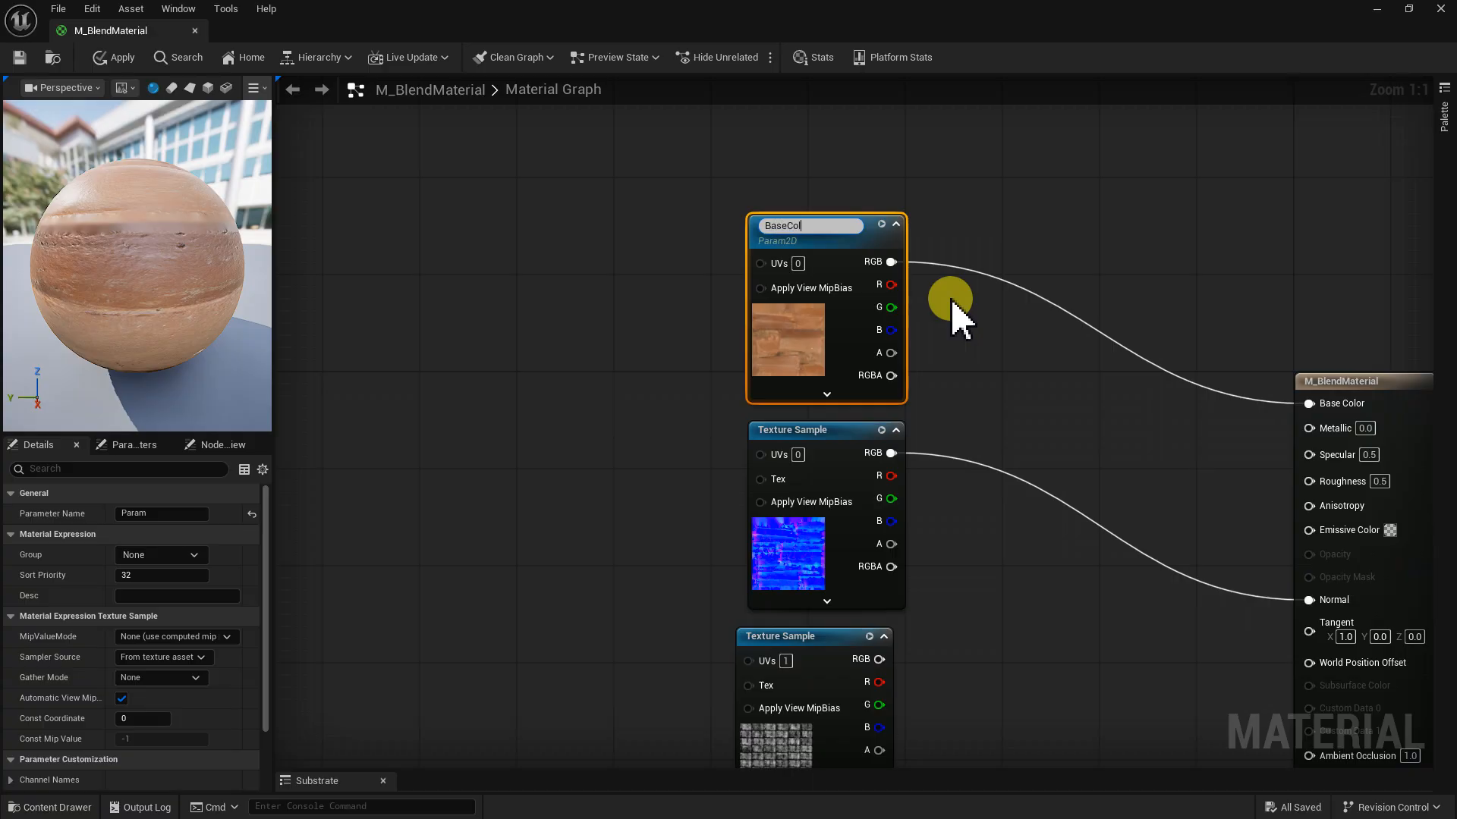
{"action": "key", "text": "Return"}
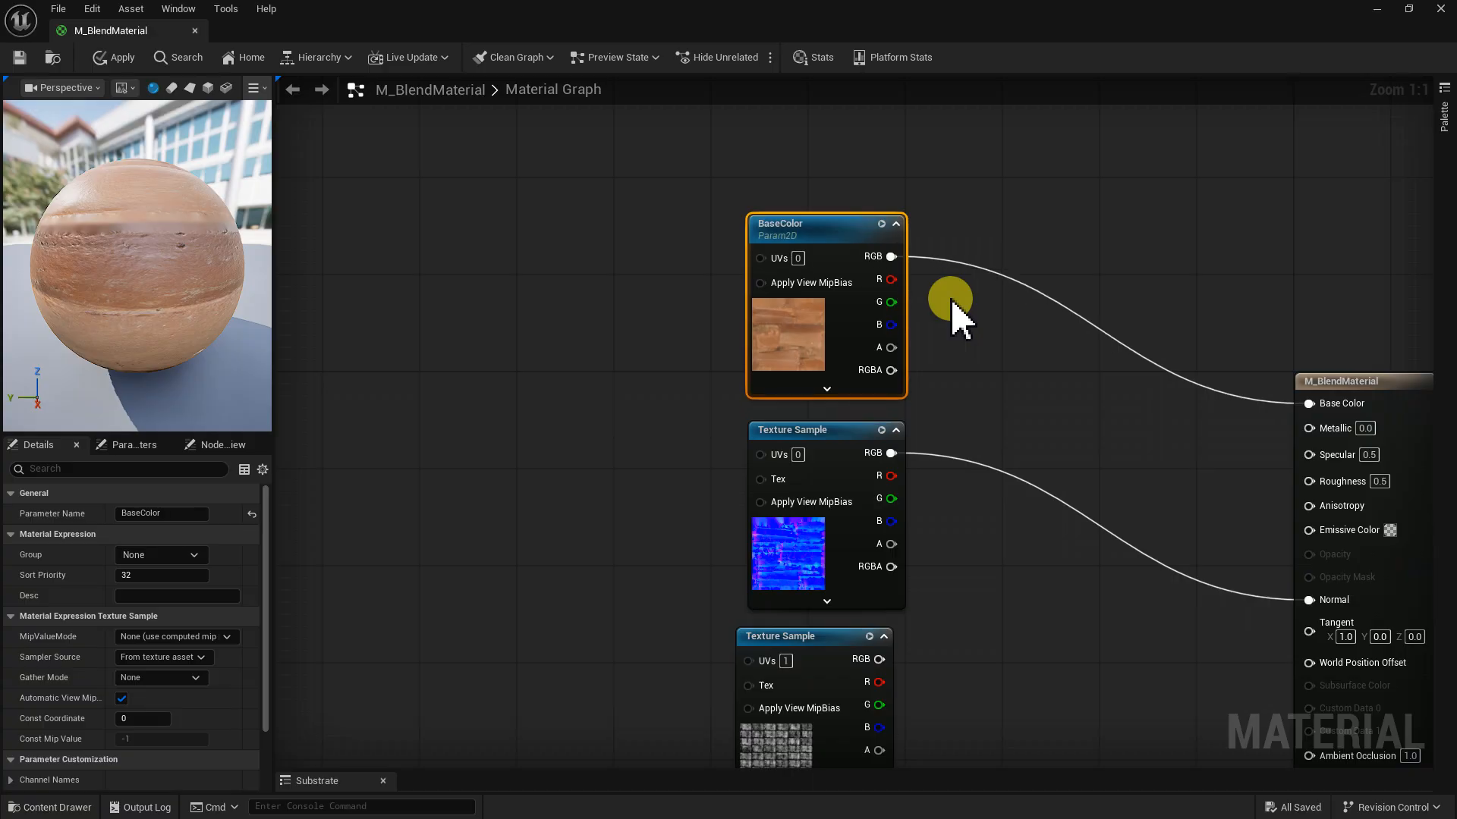
- Convert the normal map texture sample to a parameter named Normal
{"action": "left_click", "coordinate": [834, 431]}
{"action": "right_click", "coordinate": [822, 433]}
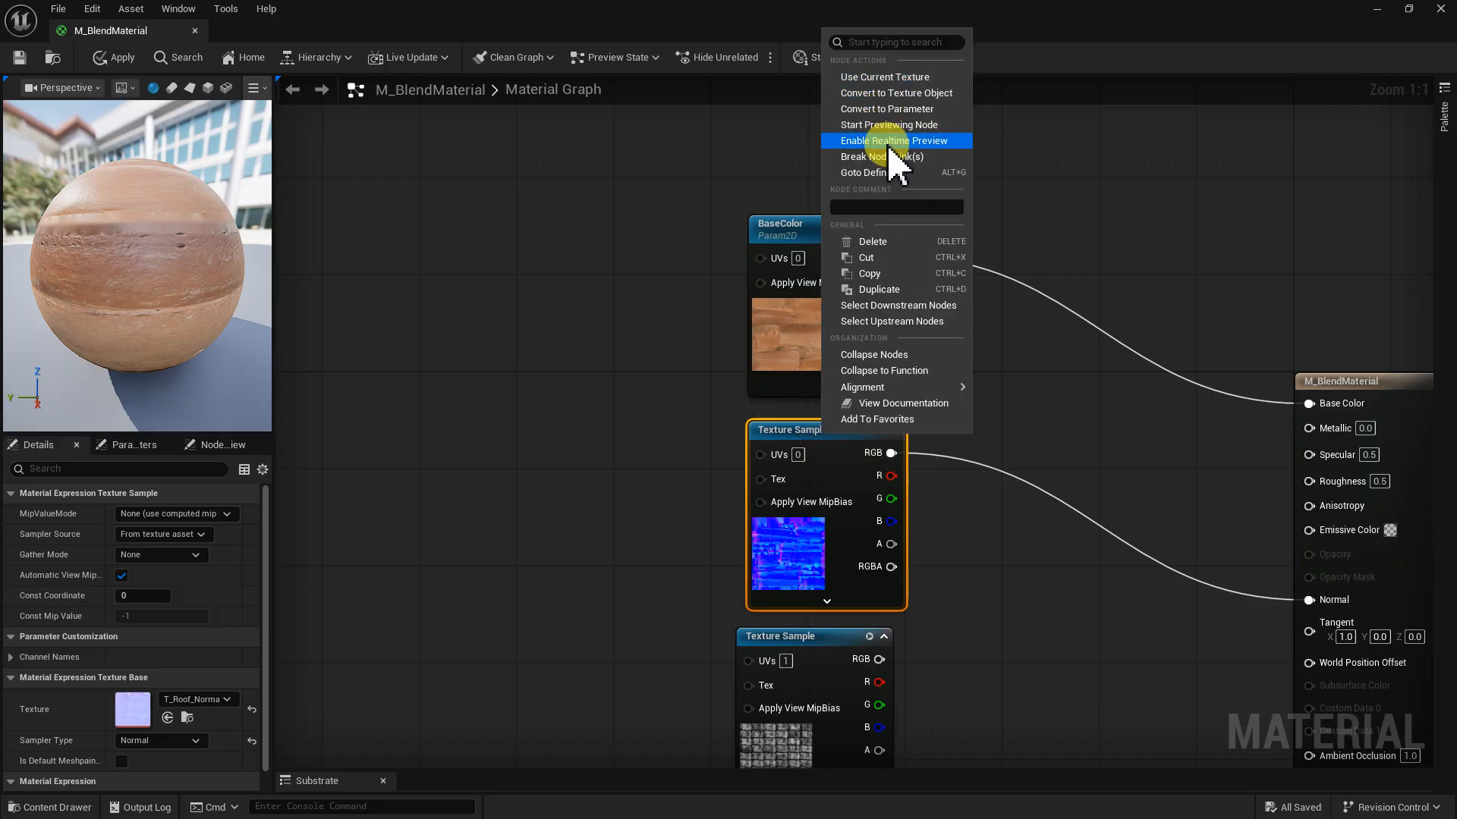
{"action": "left_click", "coordinate": [895, 108]}
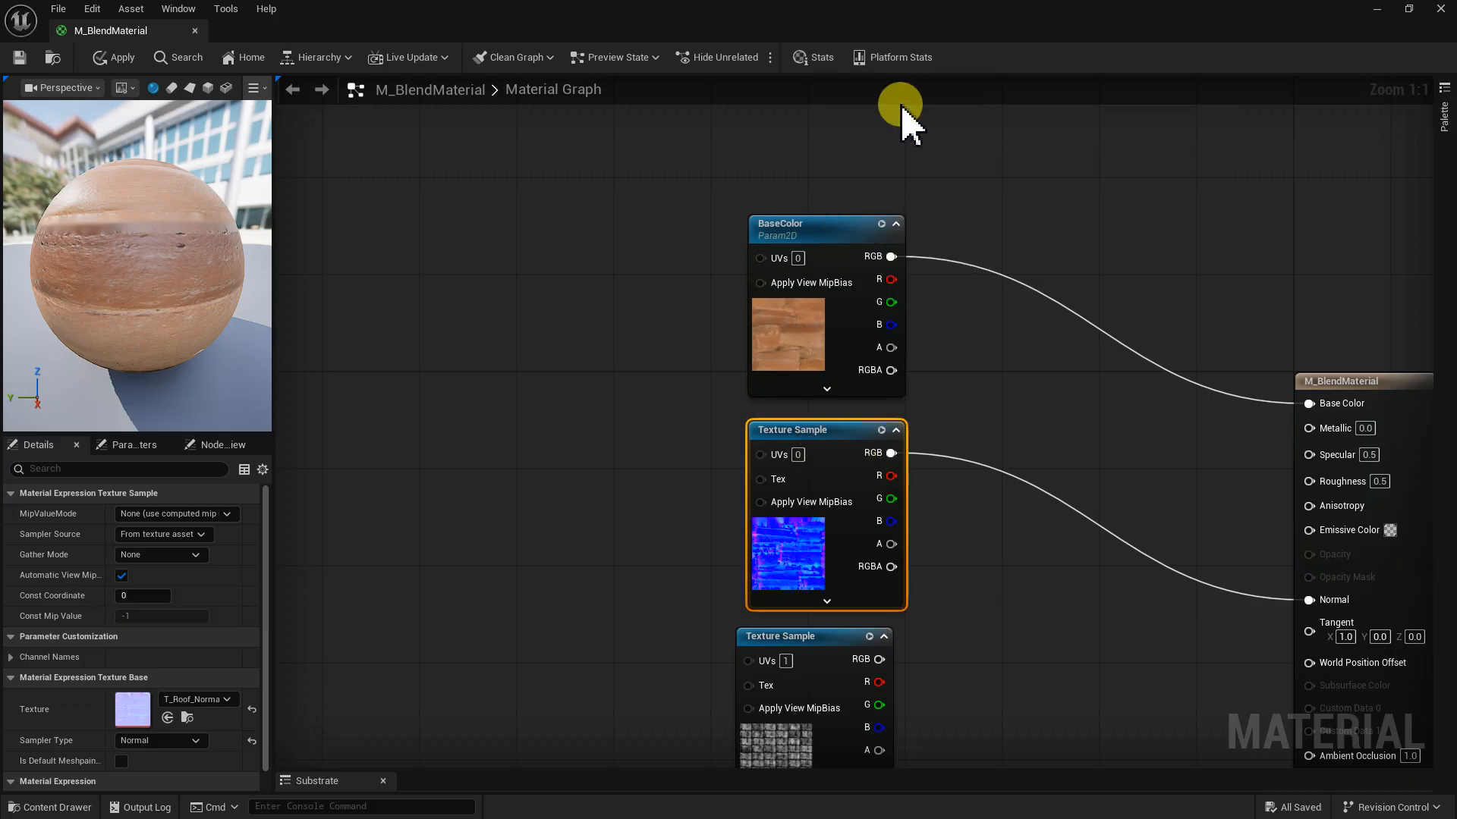
{"action": "type", "text": "Norma"}
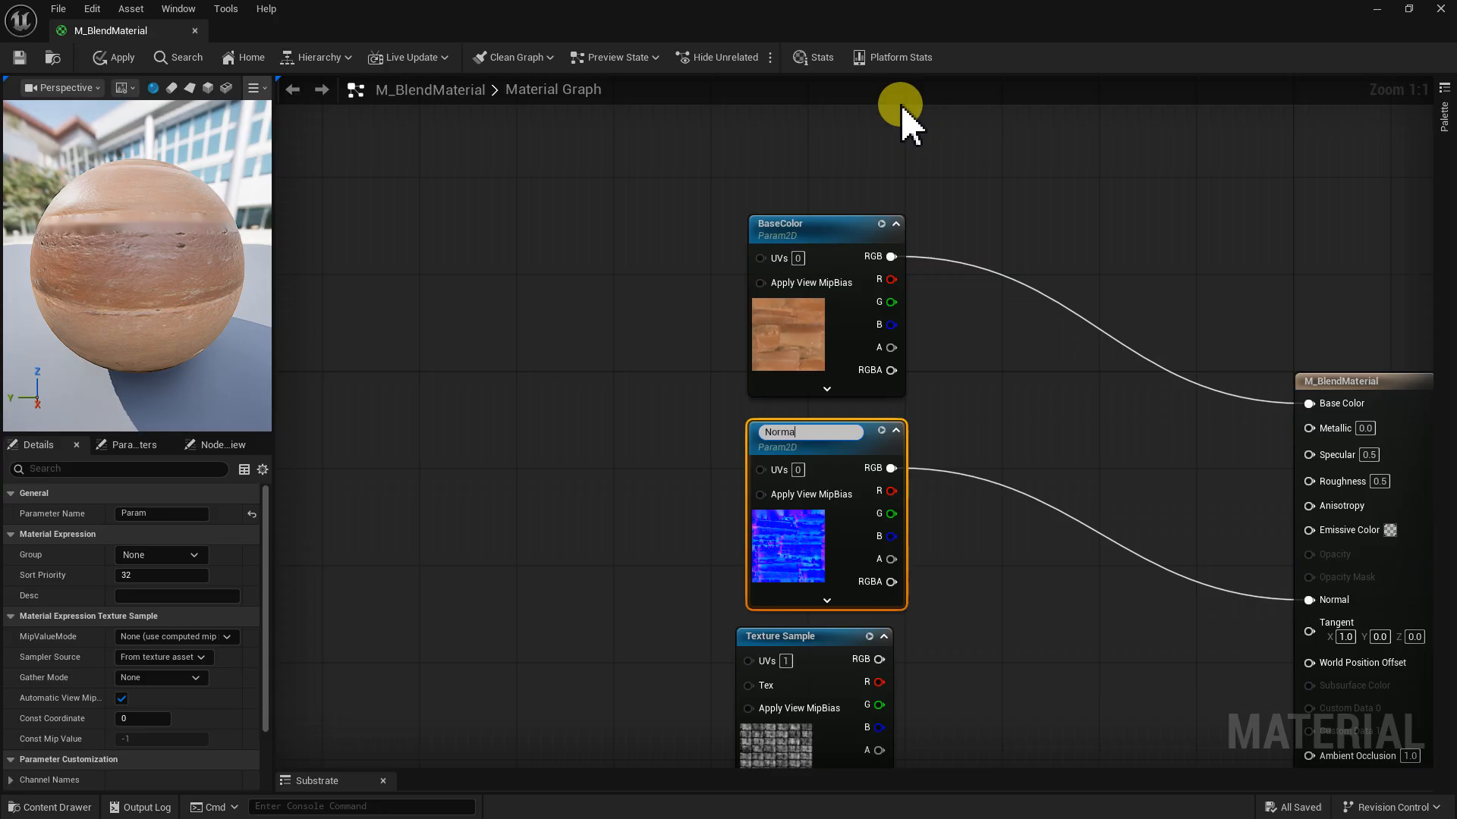
{"action": "type", "text": "l"}
{"action": "key", "text": "Return"}
- Convert the T_Mask_A texture sample to a parameter named Mask
{"action": "right_click_drag", "start_coordinate": [990, 459], "coordinate": [982, 212]}
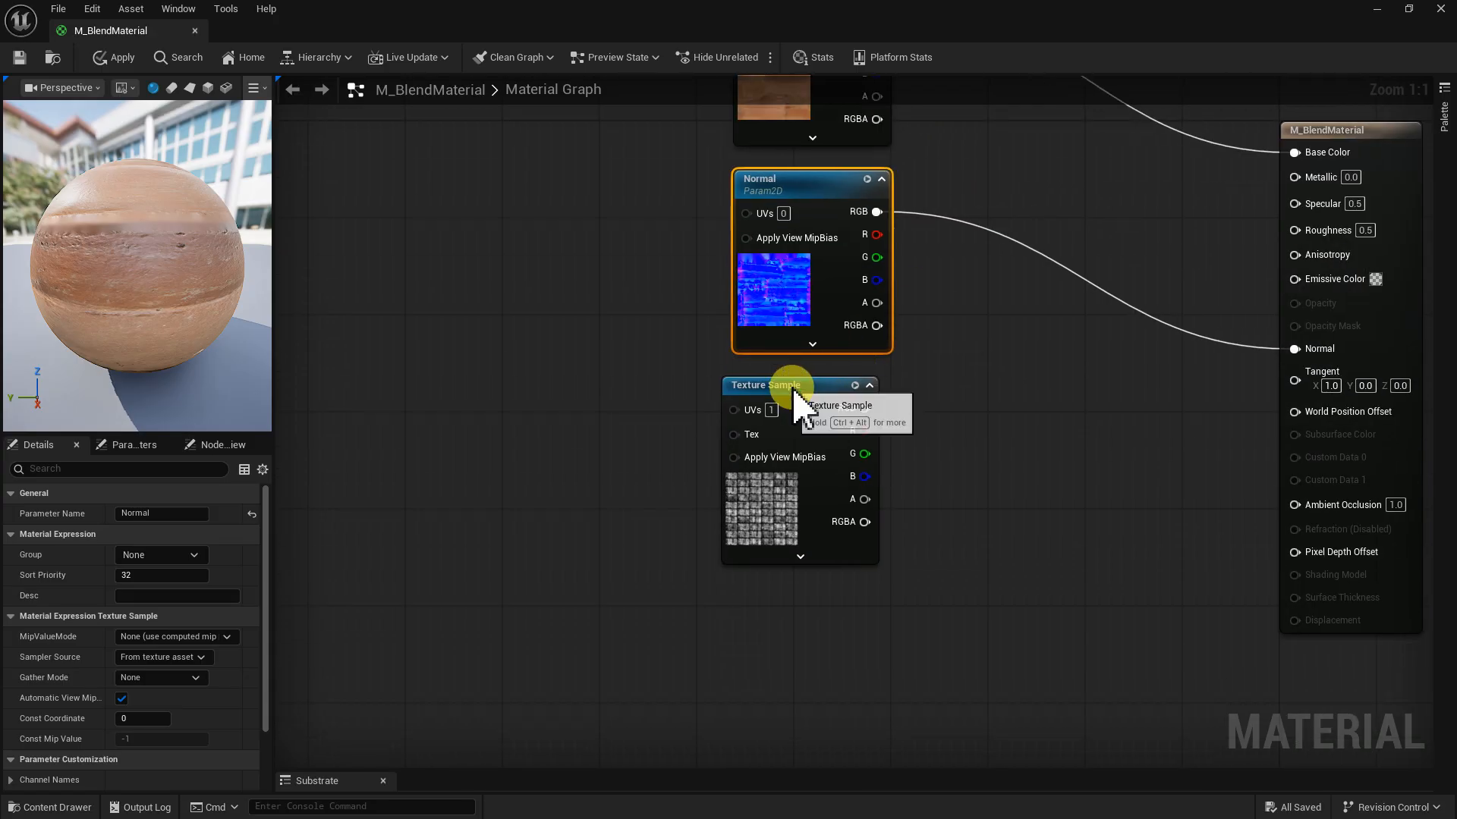
{"action": "right_click", "coordinate": [791, 381]}
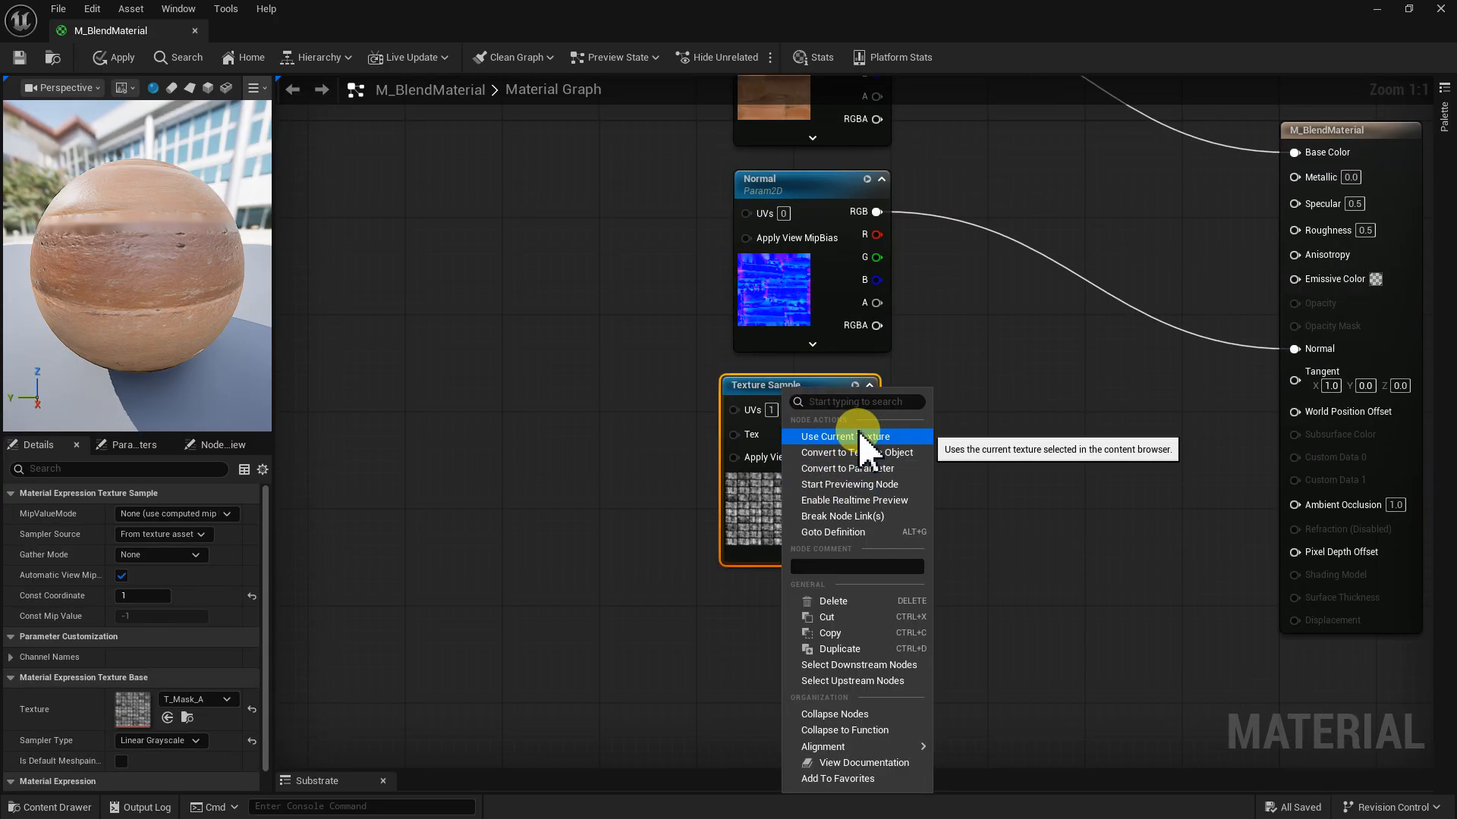
{"action": "left_click", "coordinate": [857, 468]}
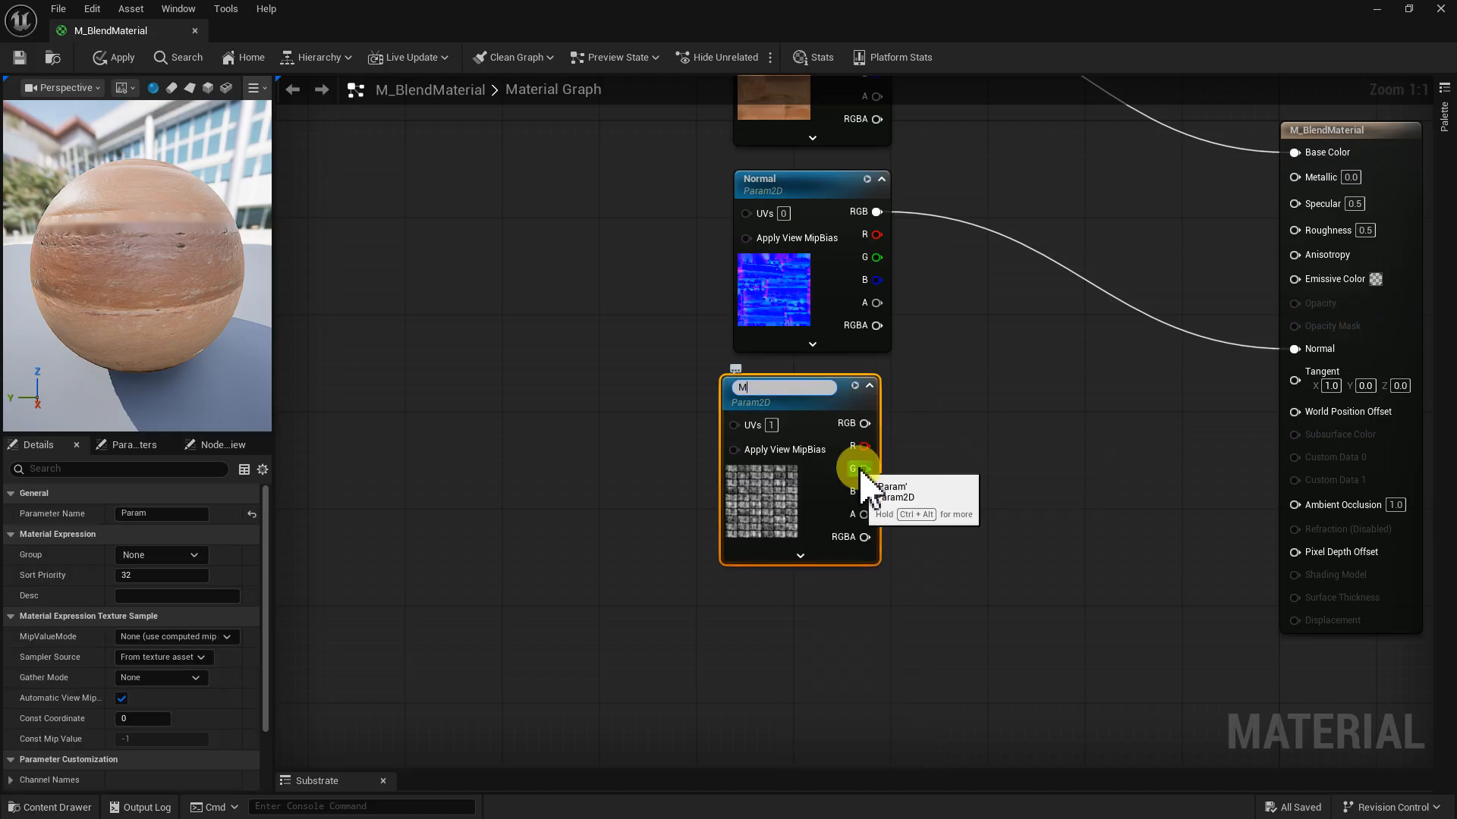
{"action": "key", "text": "Return"}
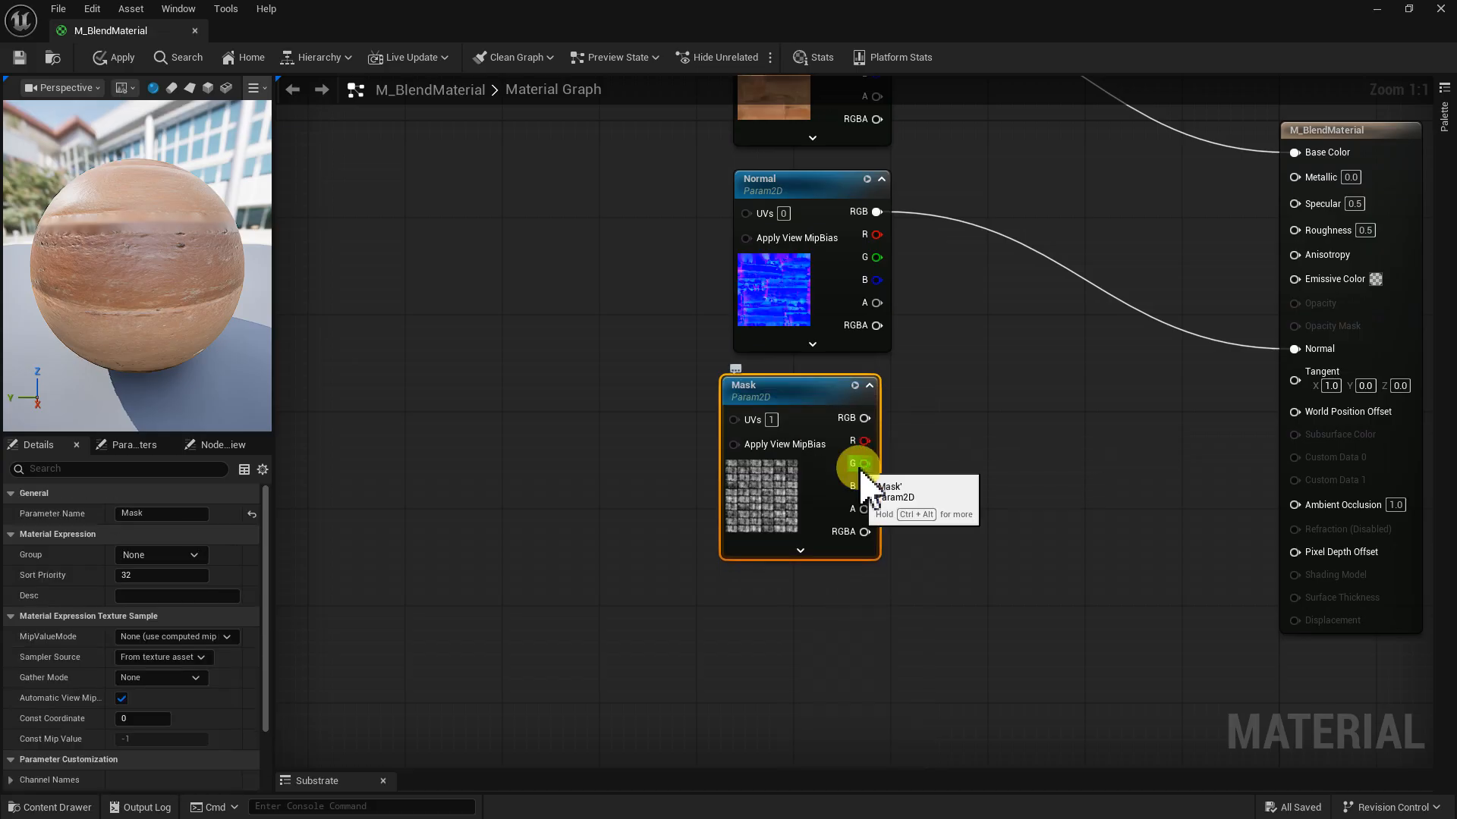
- Restore the material editor to a smaller floating window, open Quixel Bridge from the level editor, and check the account sign-in
{"action": "scroll", "coordinate": [900, 634], "scroll_direction": "down", "scroll_amount": 2}
{"action": "left_click_drag", "start_coordinate": [895, 637], "coordinate": [713, 351]}
{"action": "left_click_drag", "start_coordinate": [693, 16], "coordinate": [1070, 318]}
{"action": "left_click", "coordinate": [233, 57]}
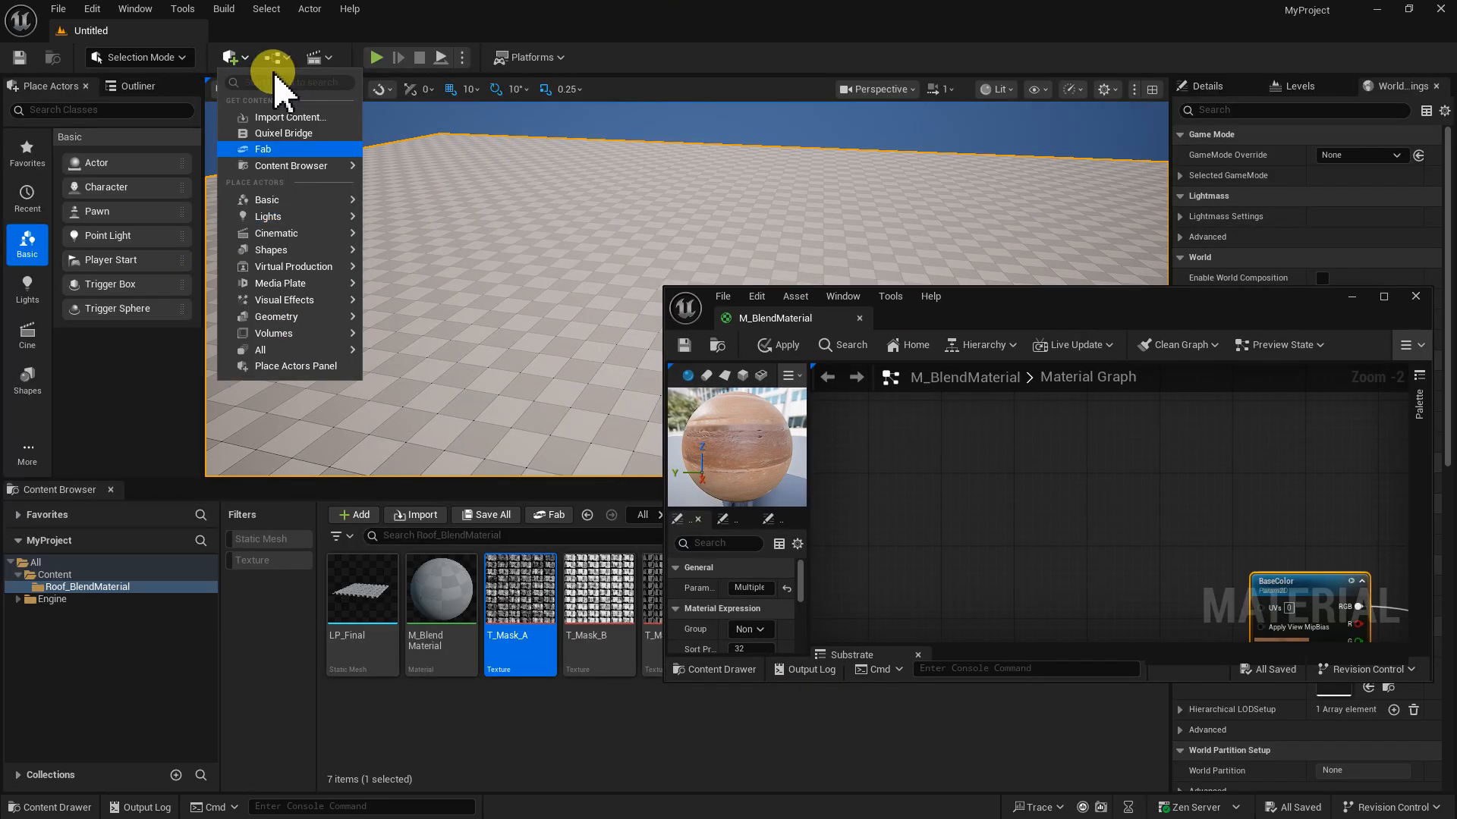
{"action": "left_click", "coordinate": [300, 132]}
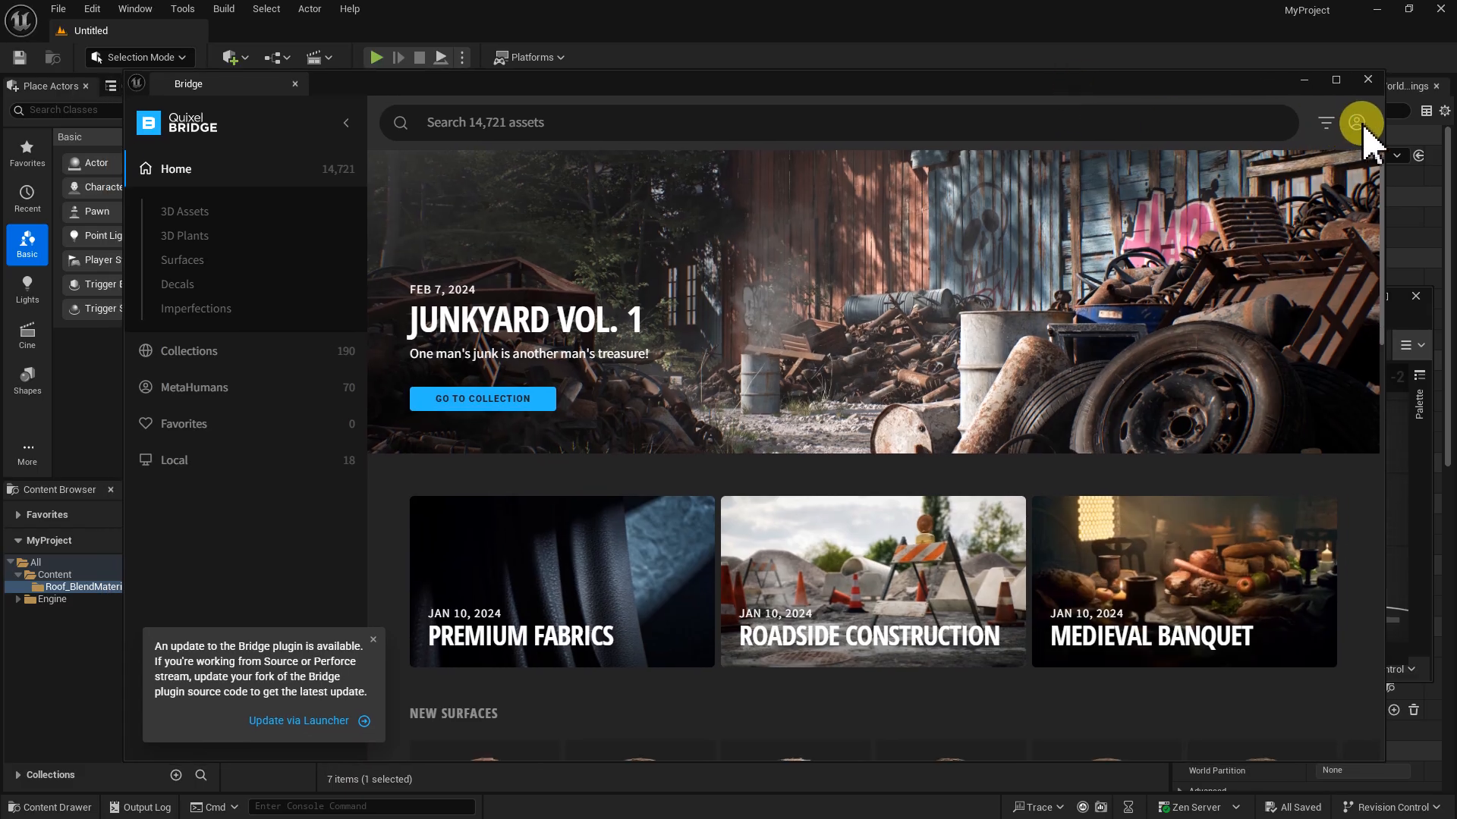
{"action": "left_click", "coordinate": [1358, 123]}
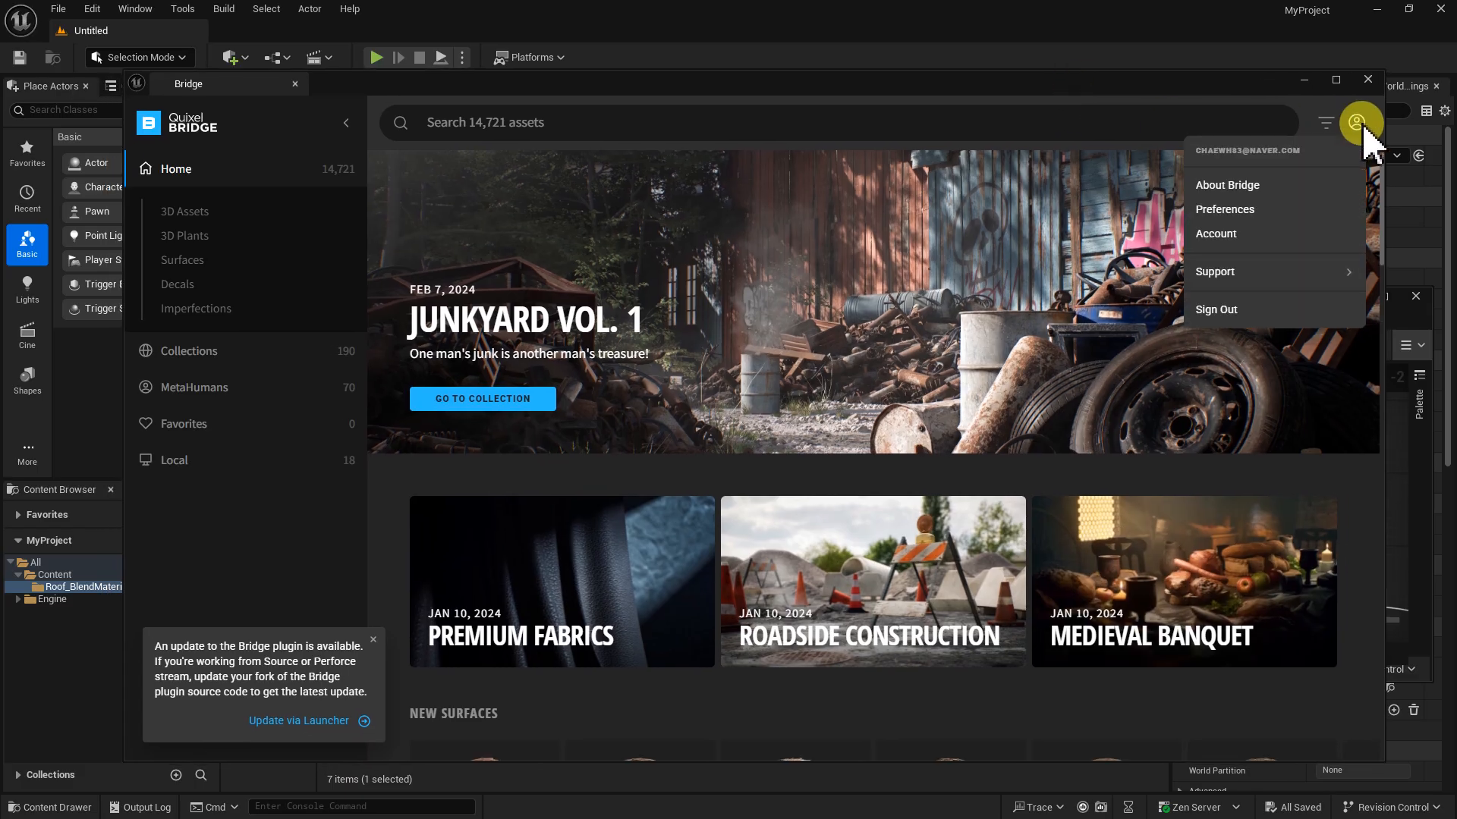
- Search the Surfaces category in Bridge for soil and move the Bridge window up for more room
{"action": "left_click", "coordinate": [190, 262]}
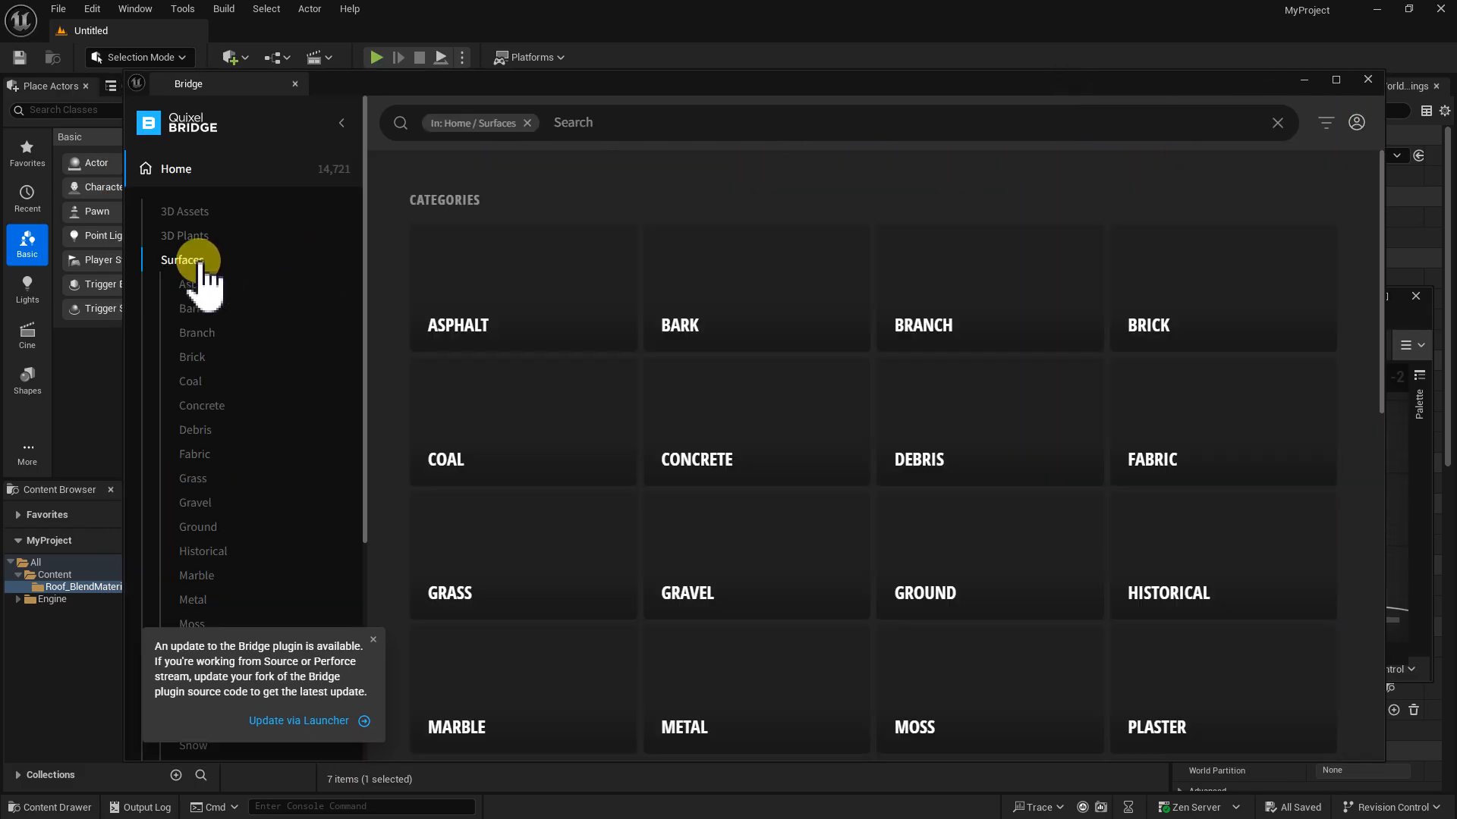
{"action": "left_click", "coordinate": [612, 124]}
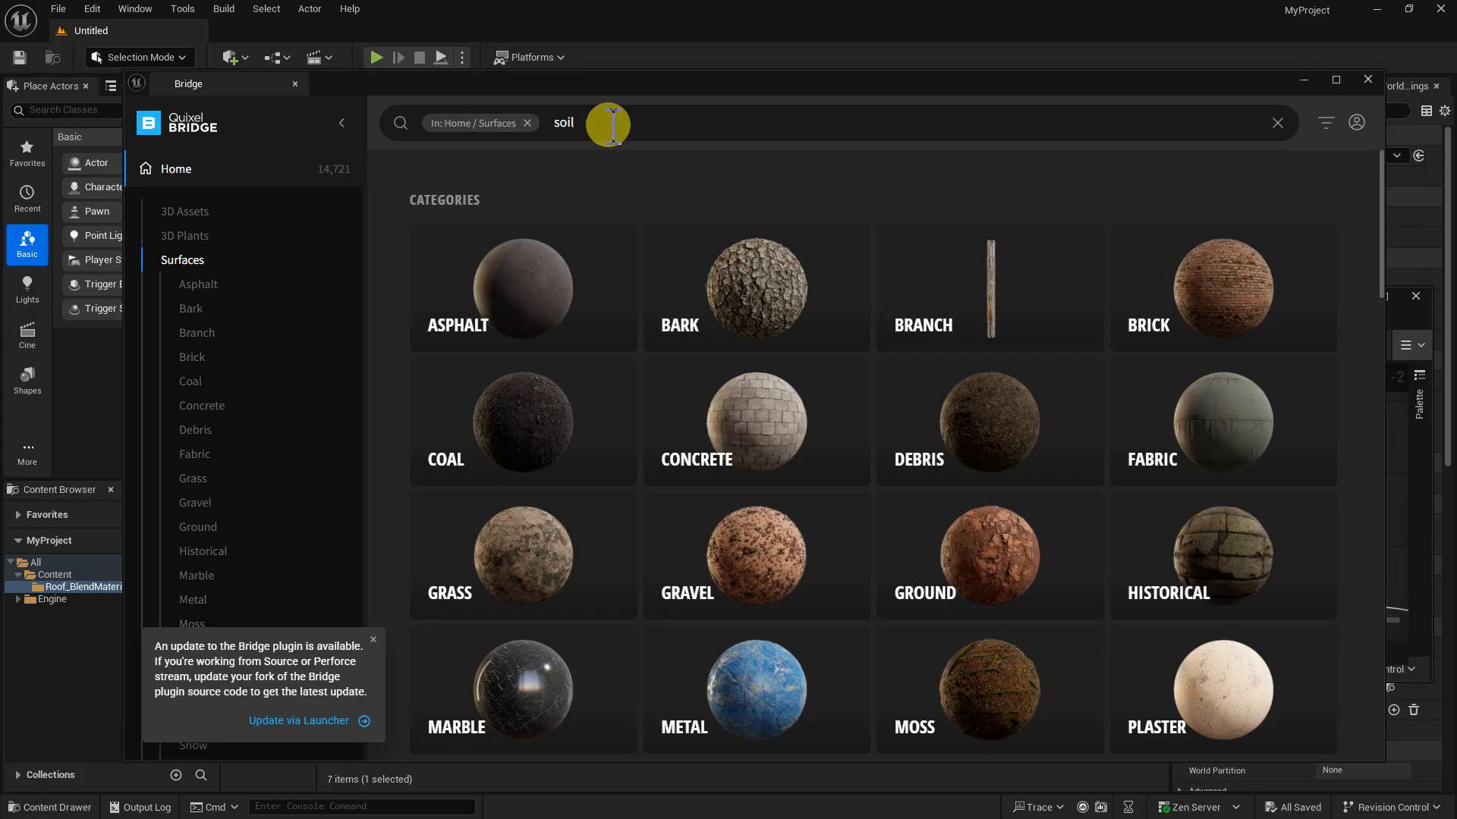
{"action": "type", "text": "soil"}
{"action": "key", "text": "Return"}
{"action": "left_click_drag", "start_coordinate": [664, 67], "coordinate": [639, 30]}
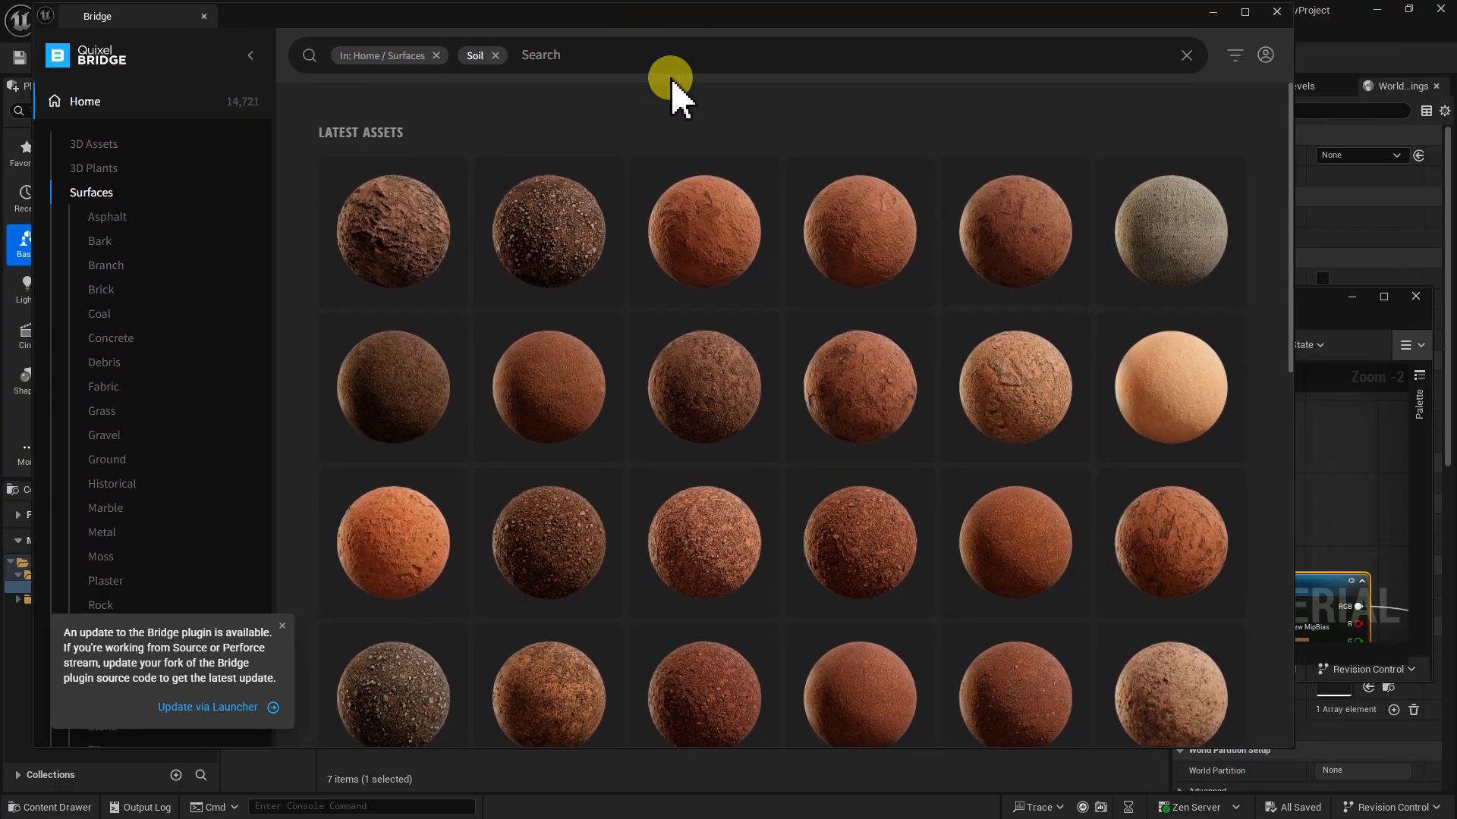
- Browse the soil surfaces and open the details of the Dry Rocky Sand surface
{"action": "scroll", "coordinate": [914, 410], "scroll_direction": "down", "scroll_amount": 5}
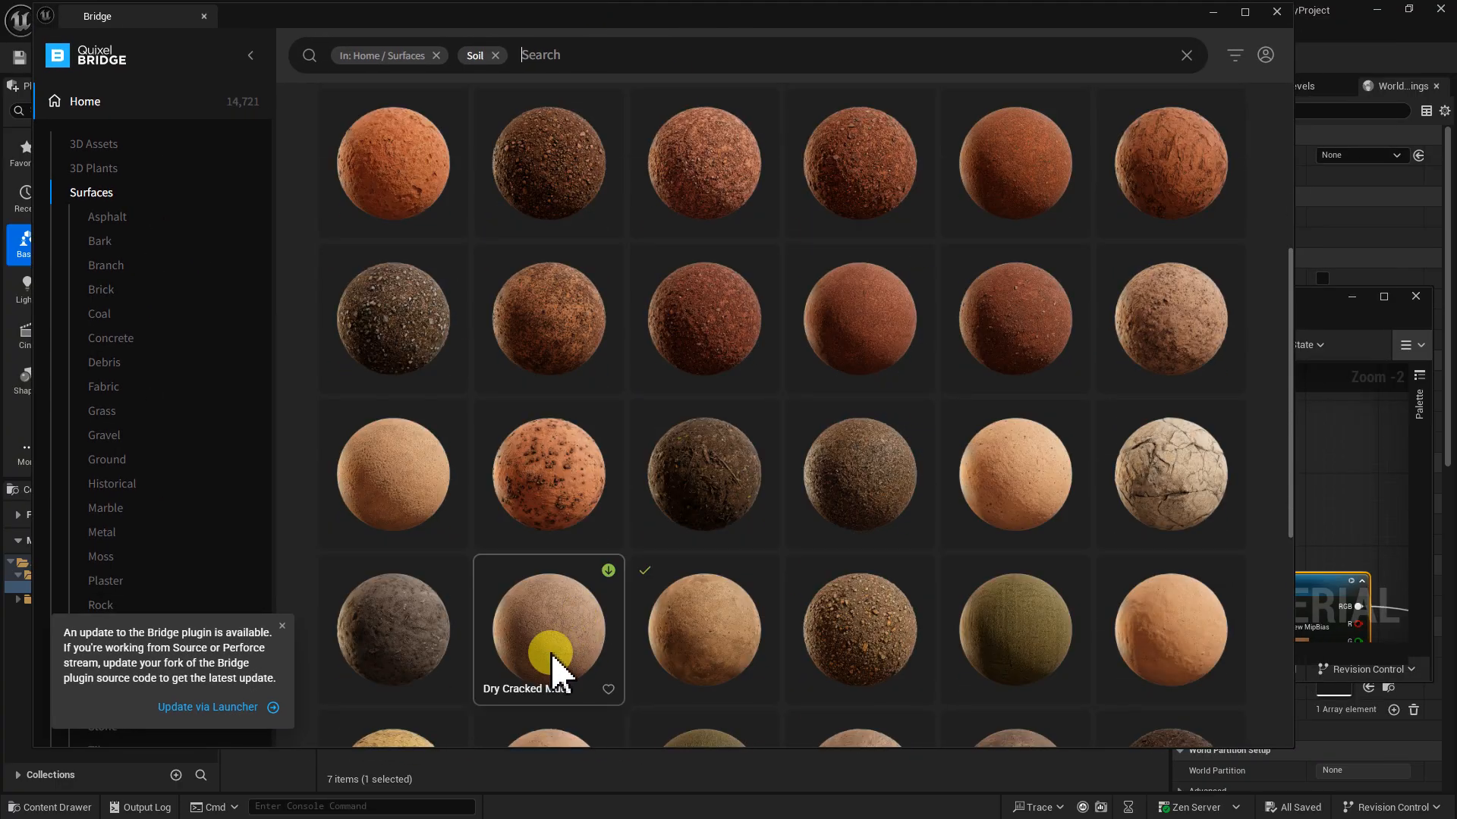
{"action": "scroll", "coordinate": [616, 619], "scroll_direction": "down", "scroll_amount": 3}
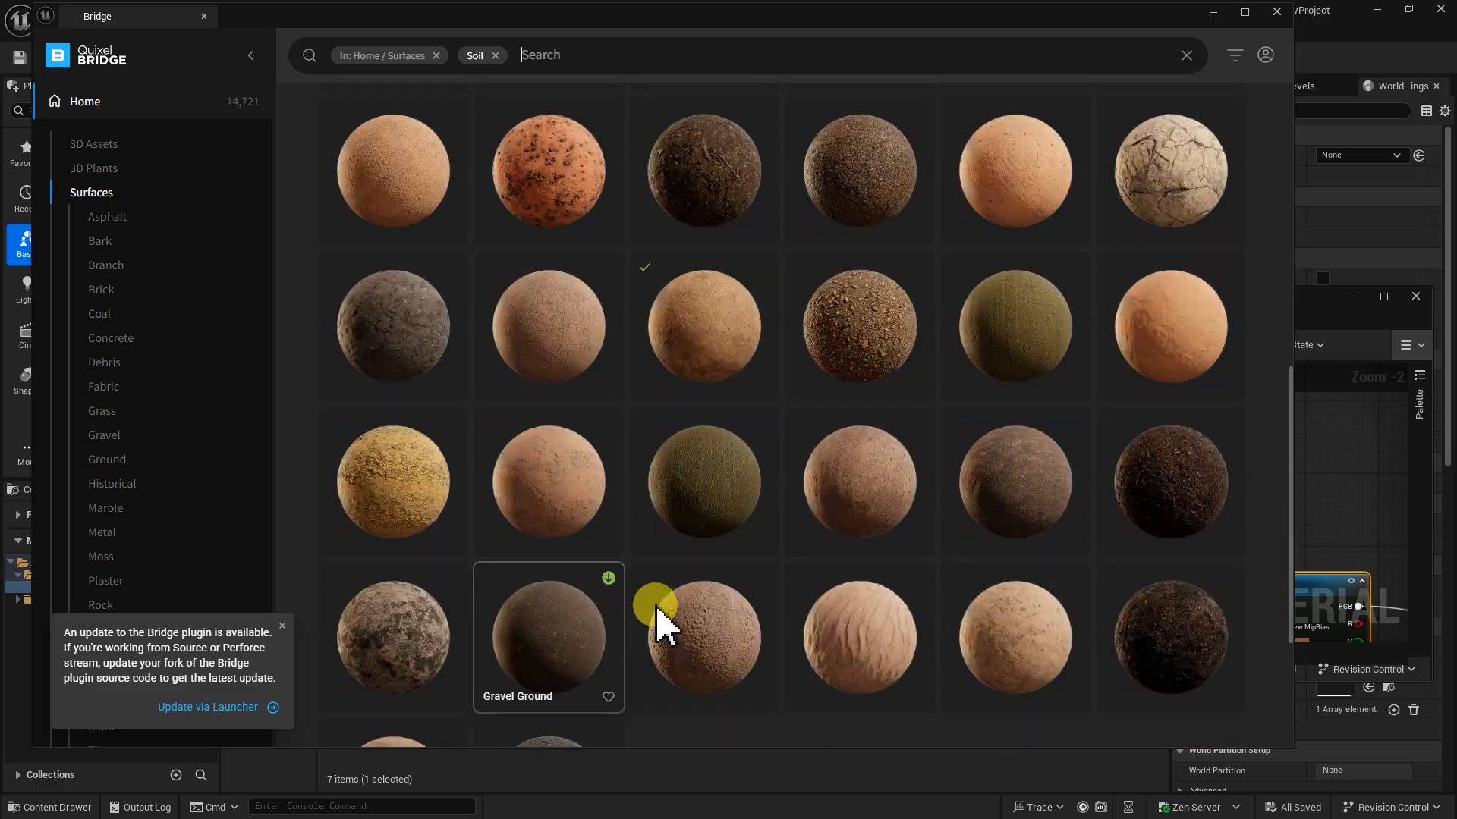
{"action": "scroll", "coordinate": [693, 619], "scroll_direction": "up", "scroll_amount": 3}
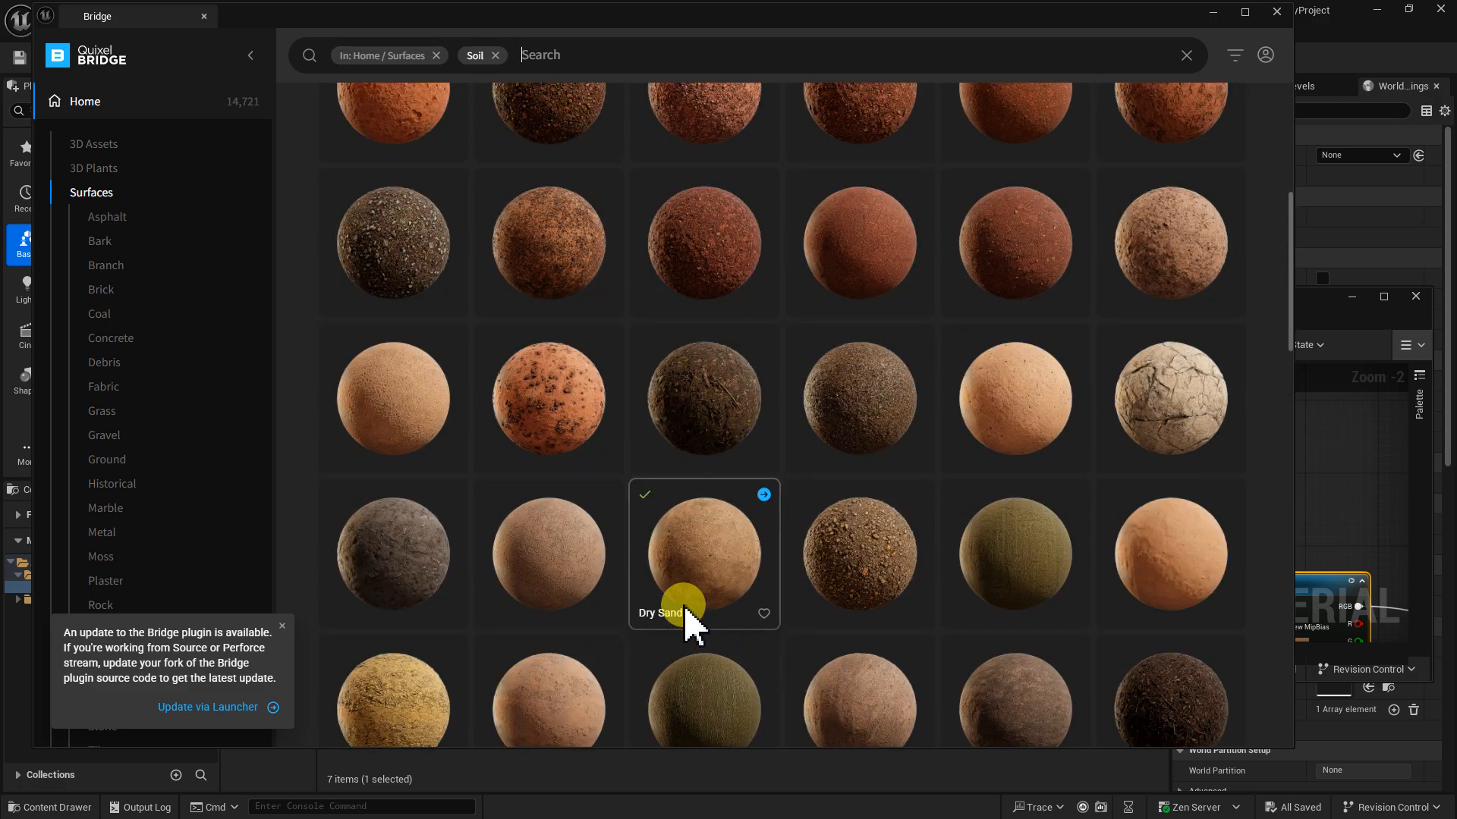
{"action": "left_click", "coordinate": [1195, 260]}
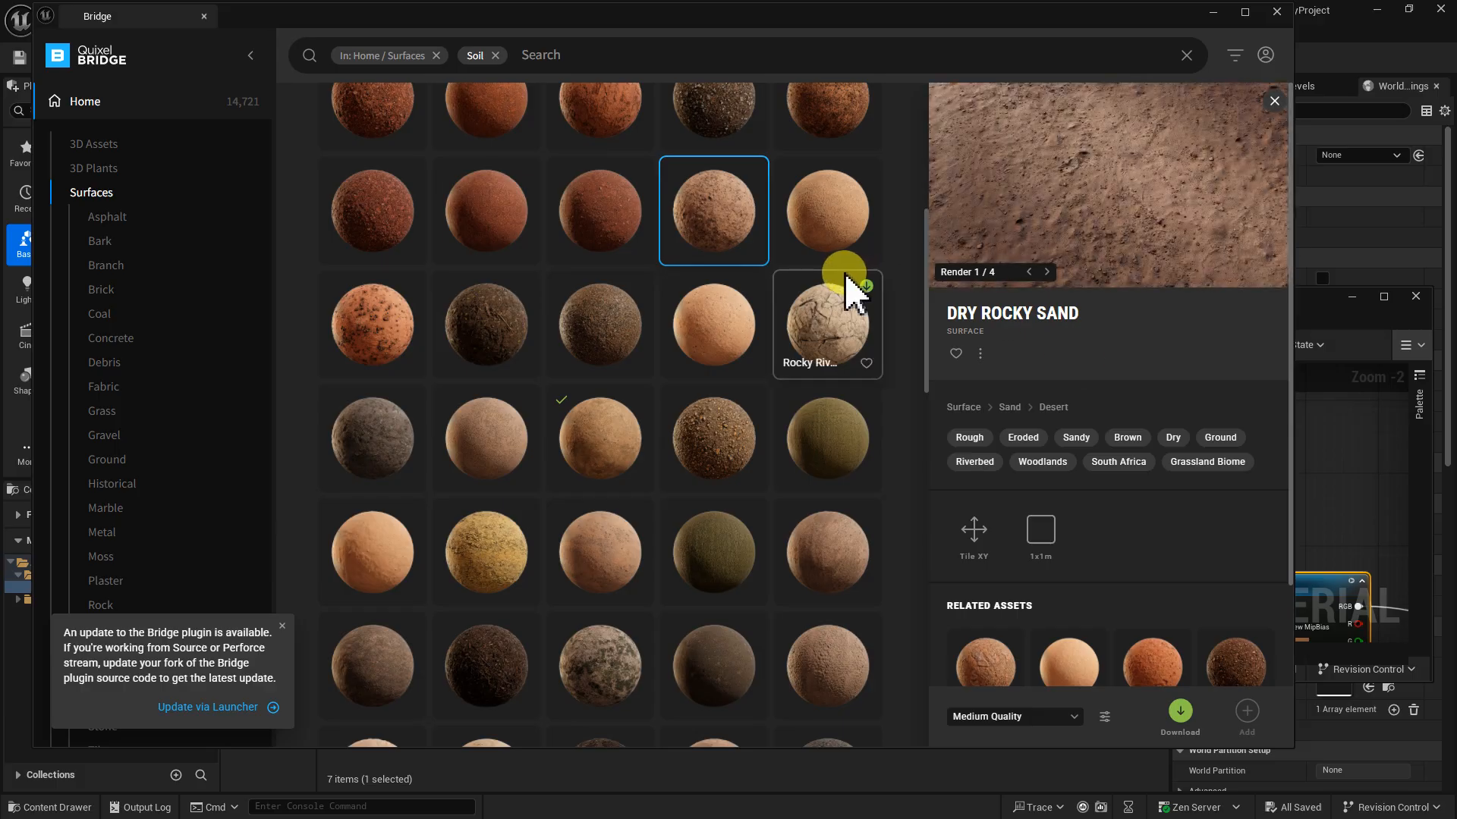
- Browse the soil surfaces and compare the details of the Dry Riverbed and Dry Sandy Ground surfaces
{"action": "scroll", "coordinate": [850, 289], "scroll_direction": "up", "scroll_amount": 3}
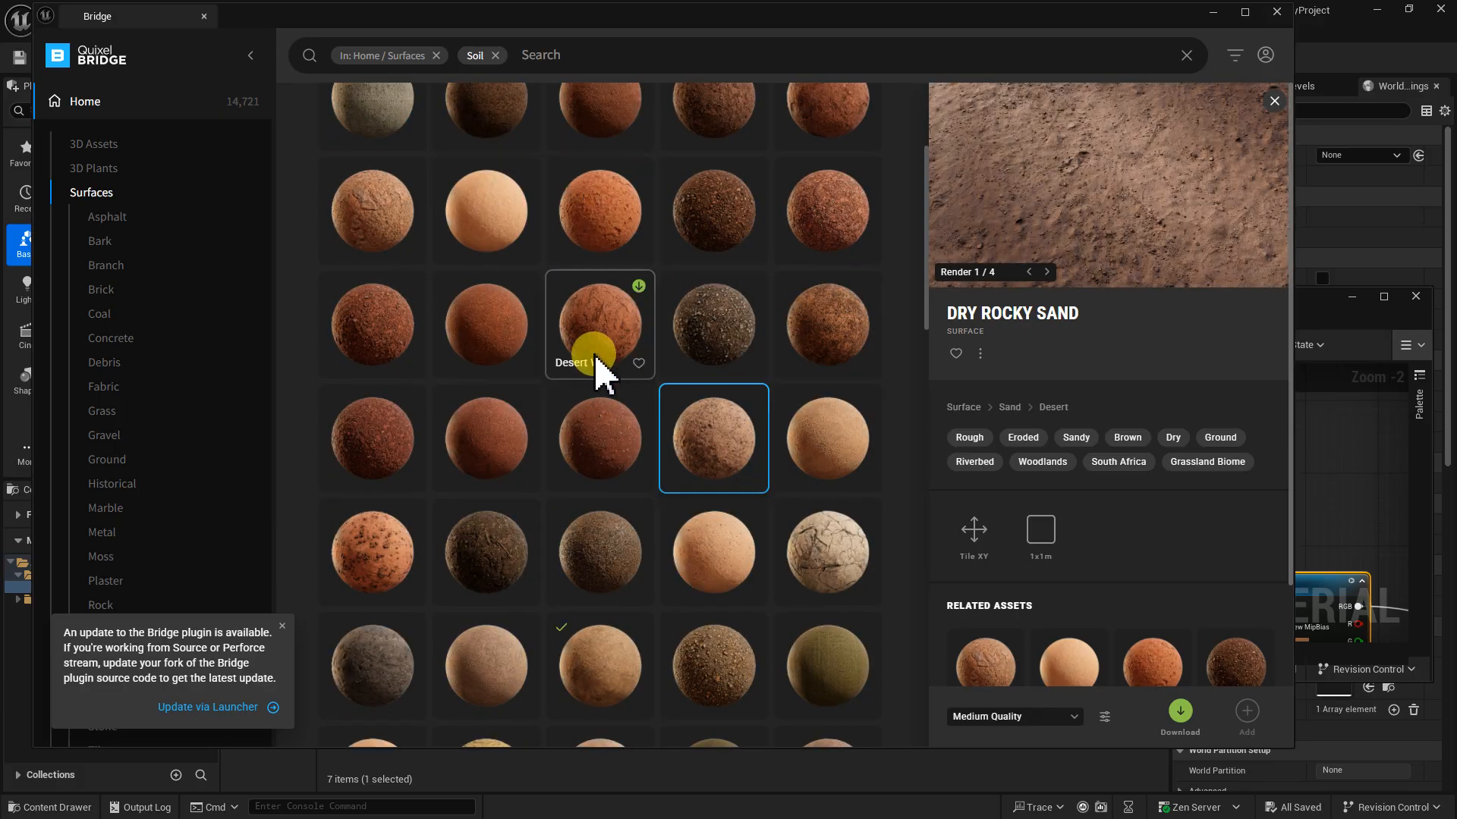
{"action": "scroll", "coordinate": [588, 353], "scroll_direction": "down", "scroll_amount": 4}
{"action": "scroll", "coordinate": [603, 379], "scroll_direction": "down", "scroll_amount": 2}
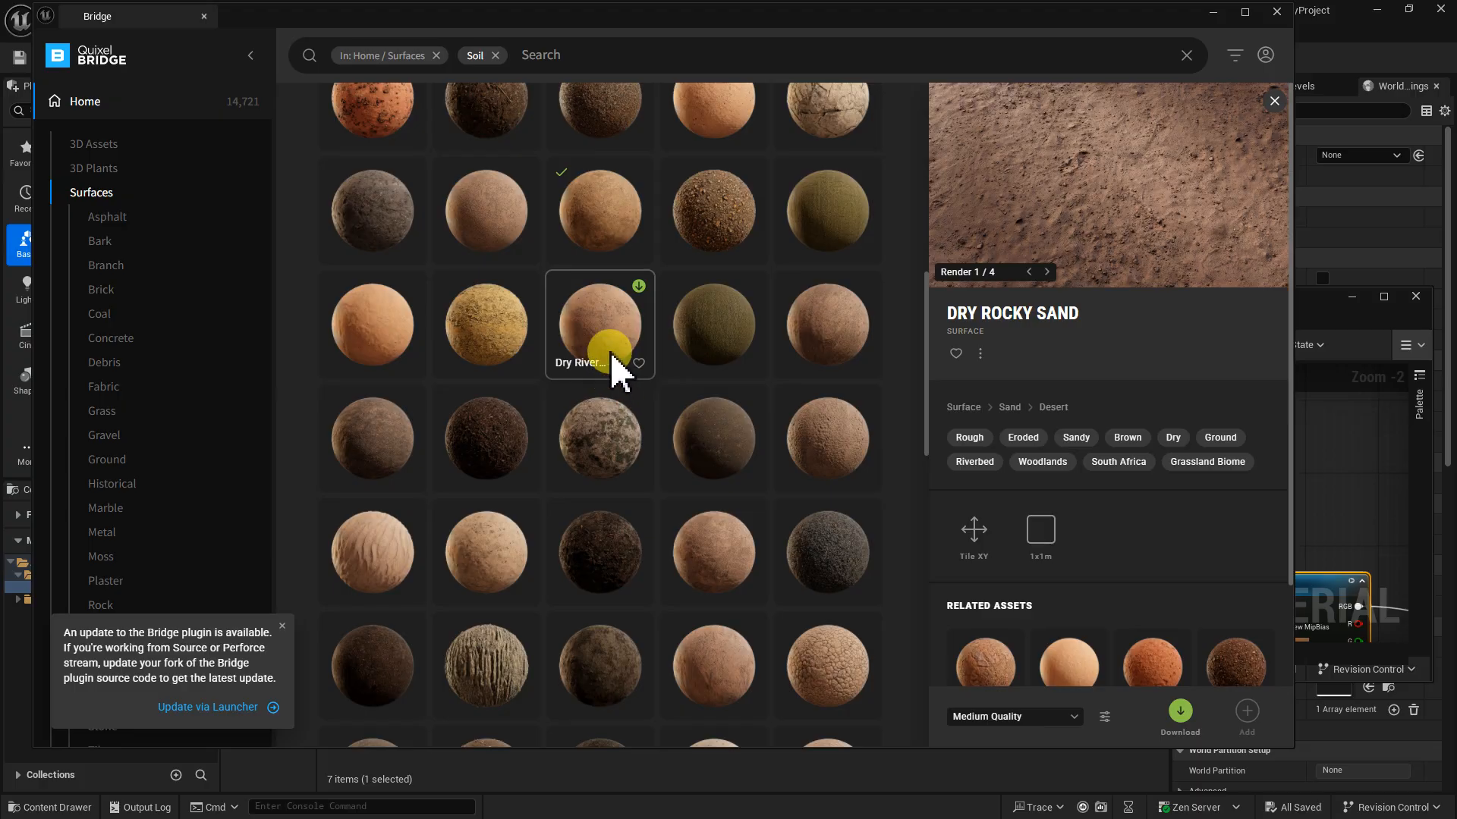
{"action": "left_click", "coordinate": [615, 368]}
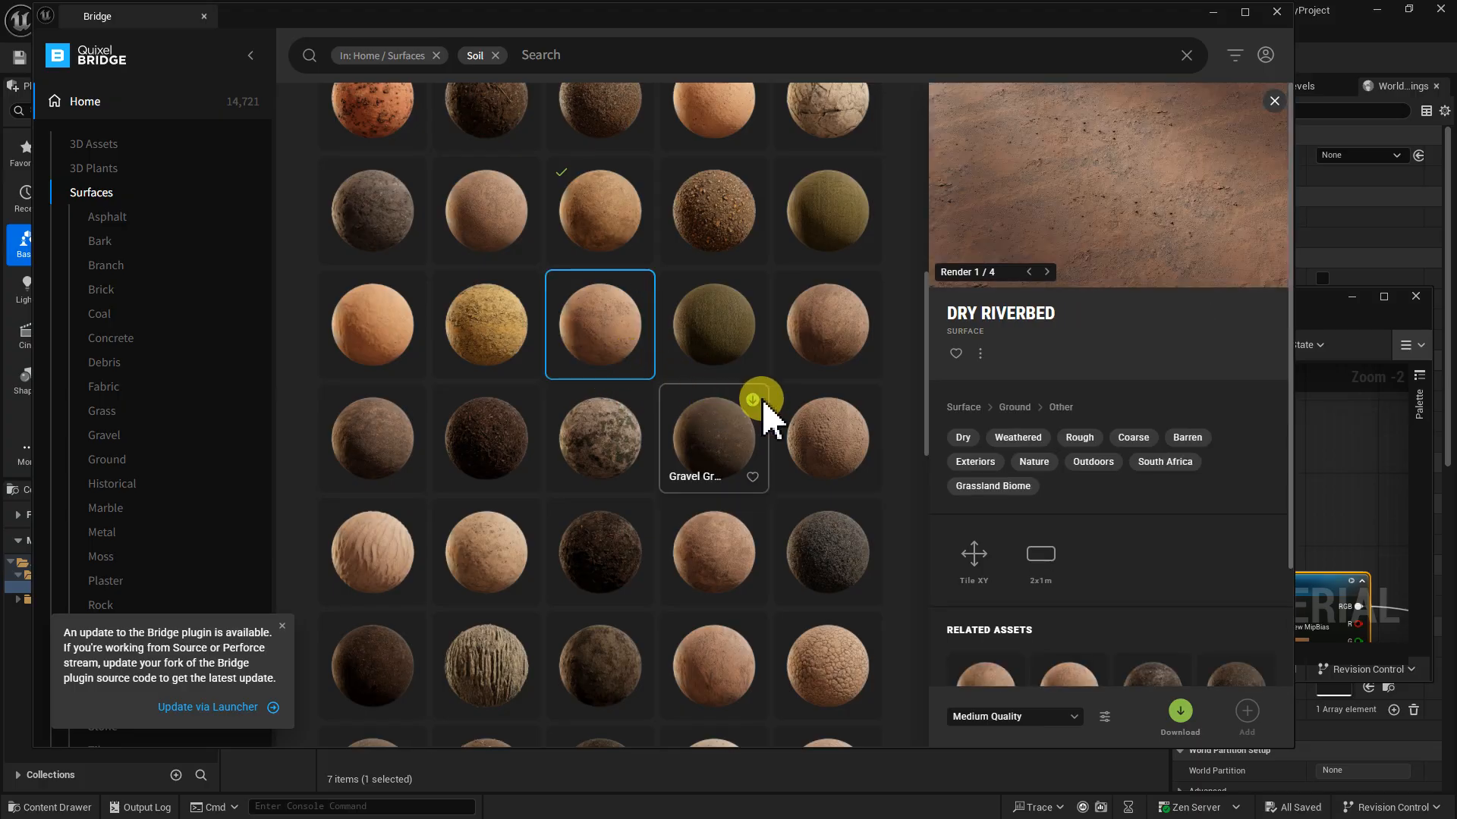
{"action": "left_click", "coordinate": [823, 418]}
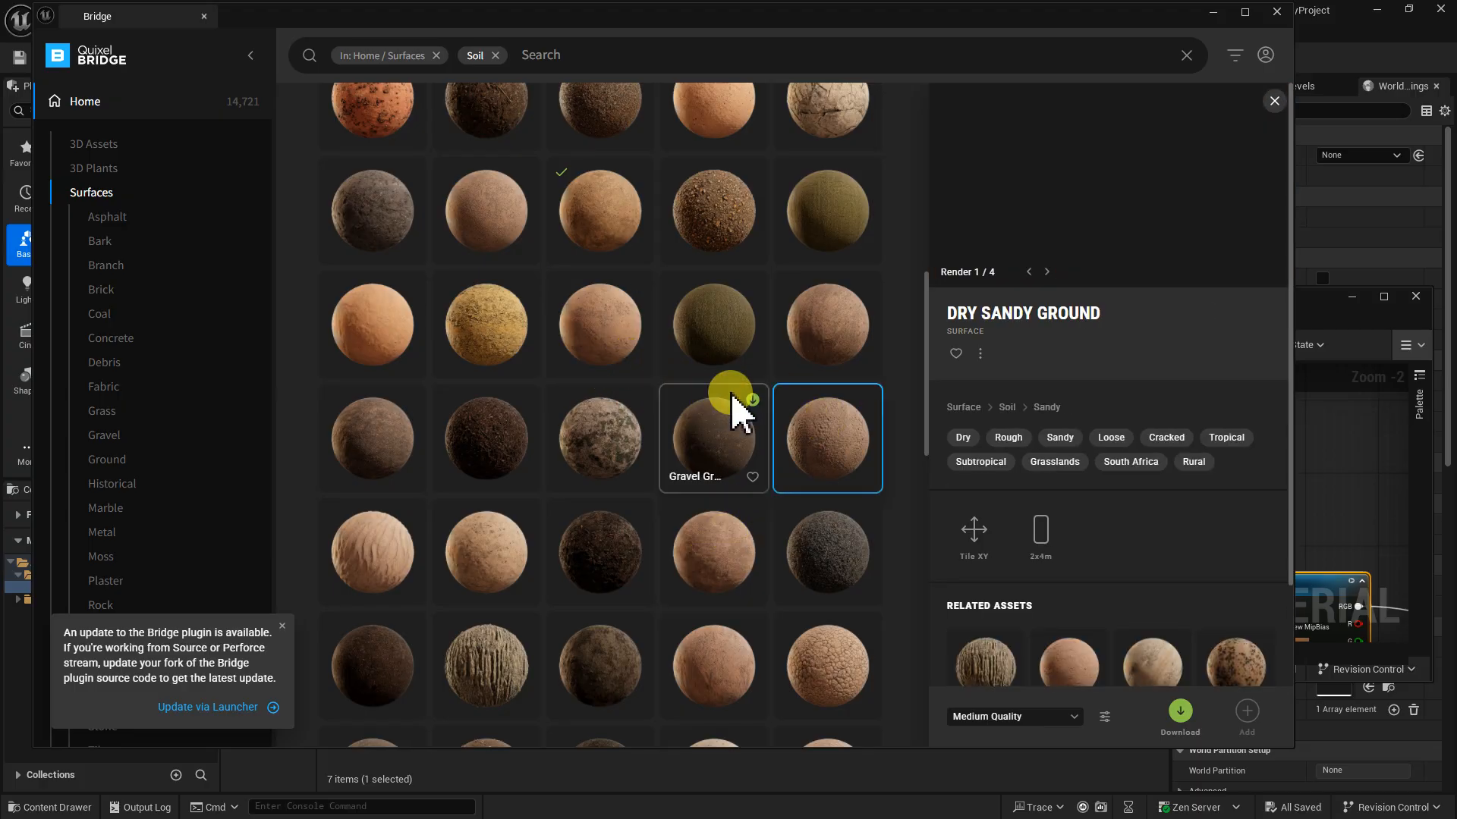
{"action": "left_click", "coordinate": [823, 341]}
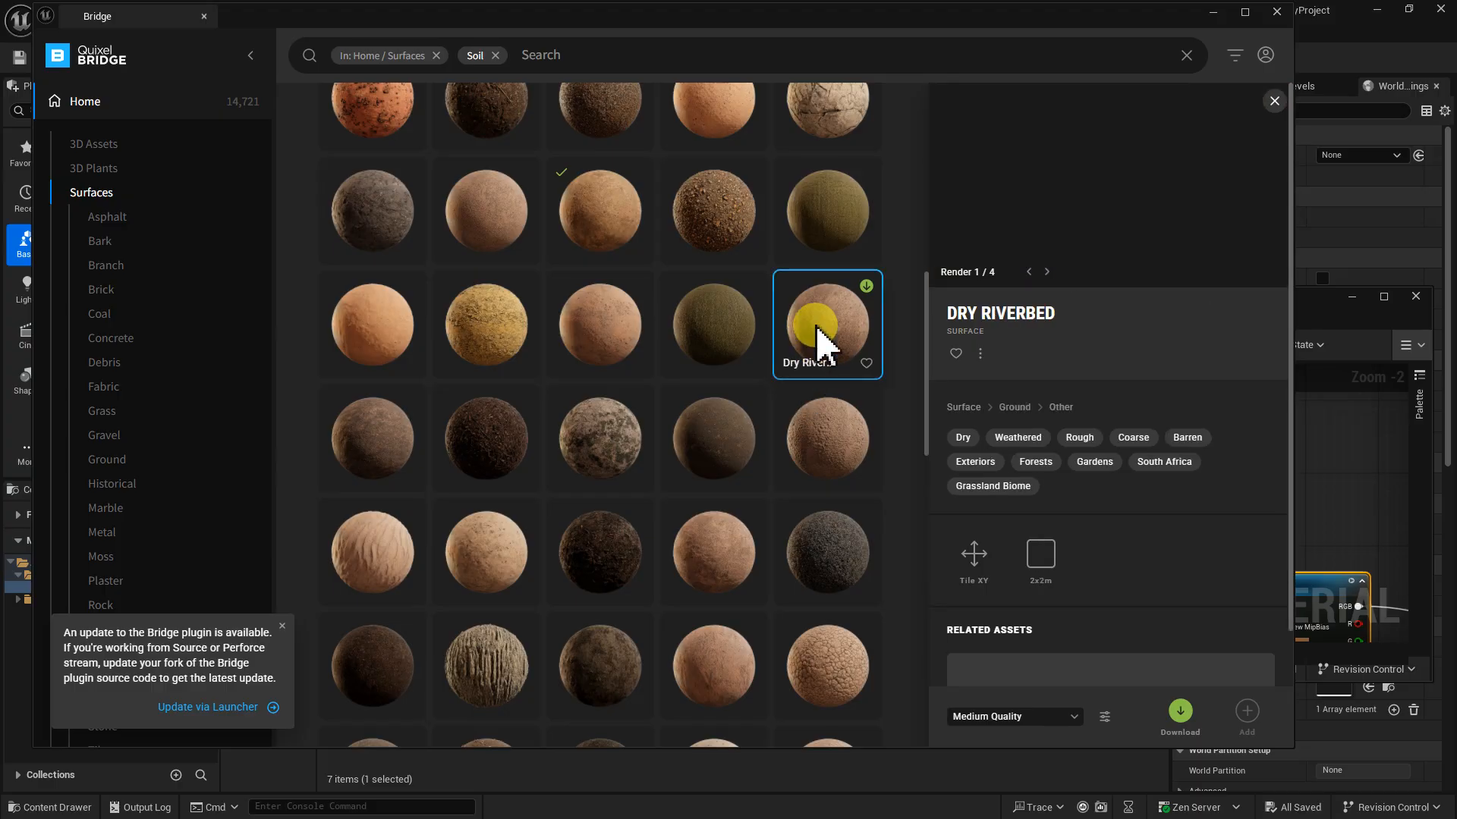
{"action": "scroll", "coordinate": [731, 471], "scroll_direction": "down", "scroll_amount": 1}
- Download the Dry Sand surface in Low Quality, add it to the project, and minimize Bridge
{"action": "left_click", "coordinate": [724, 478]}
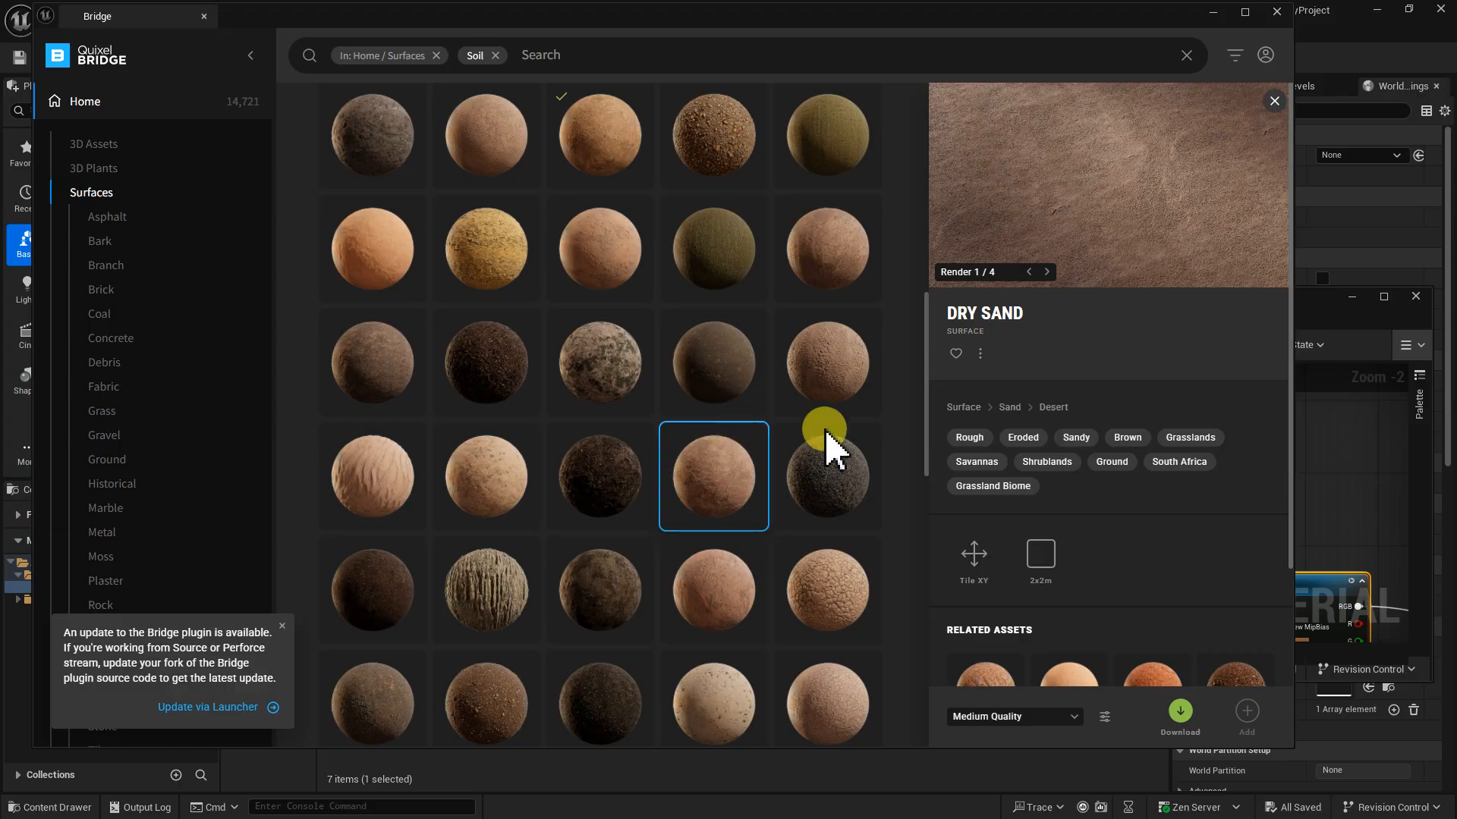
{"action": "scroll", "coordinate": [683, 497], "scroll_direction": "down", "scroll_amount": 1}
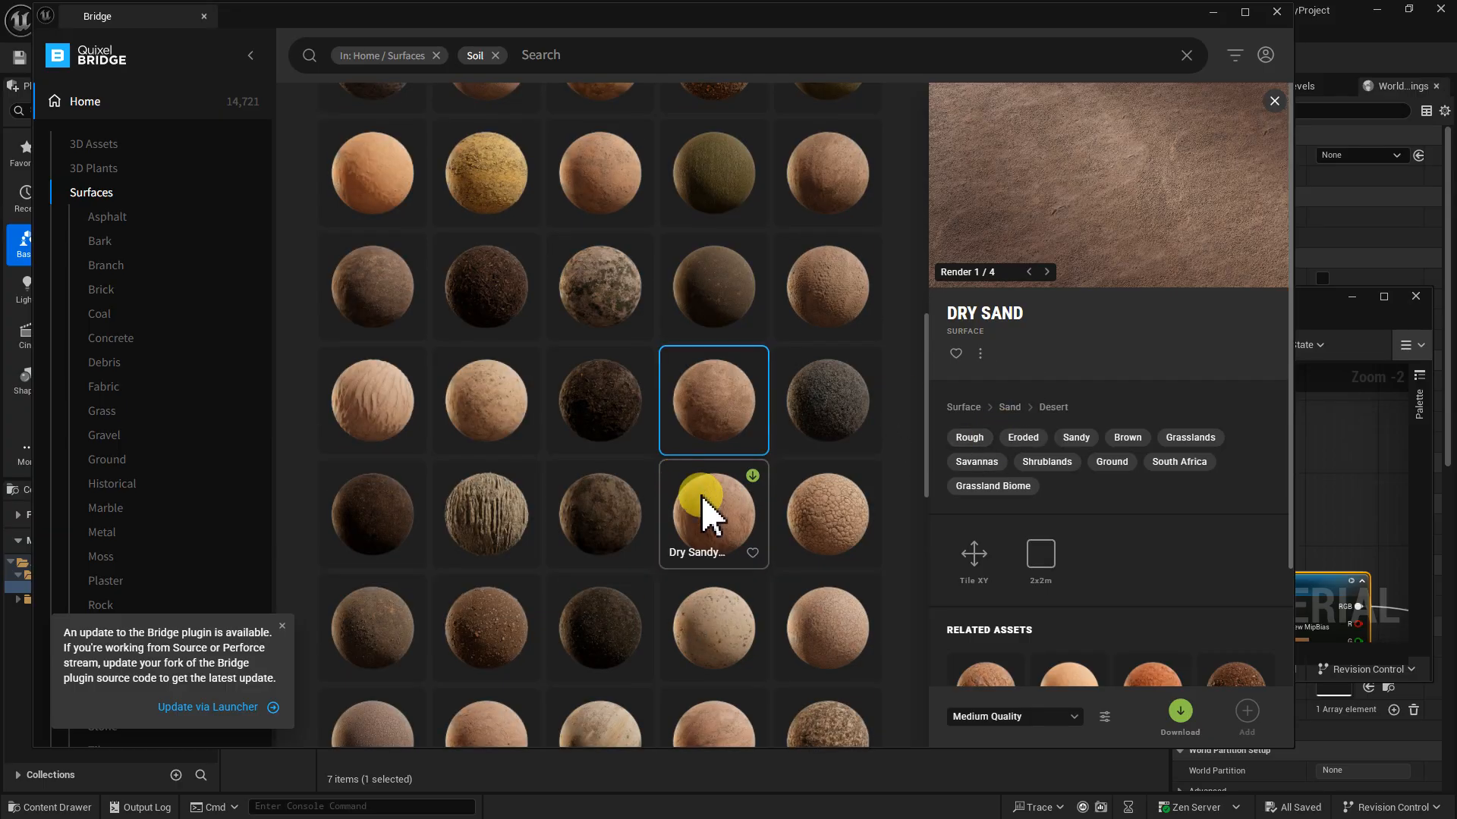
{"action": "scroll", "coordinate": [649, 519], "scroll_direction": "down", "scroll_amount": 1}
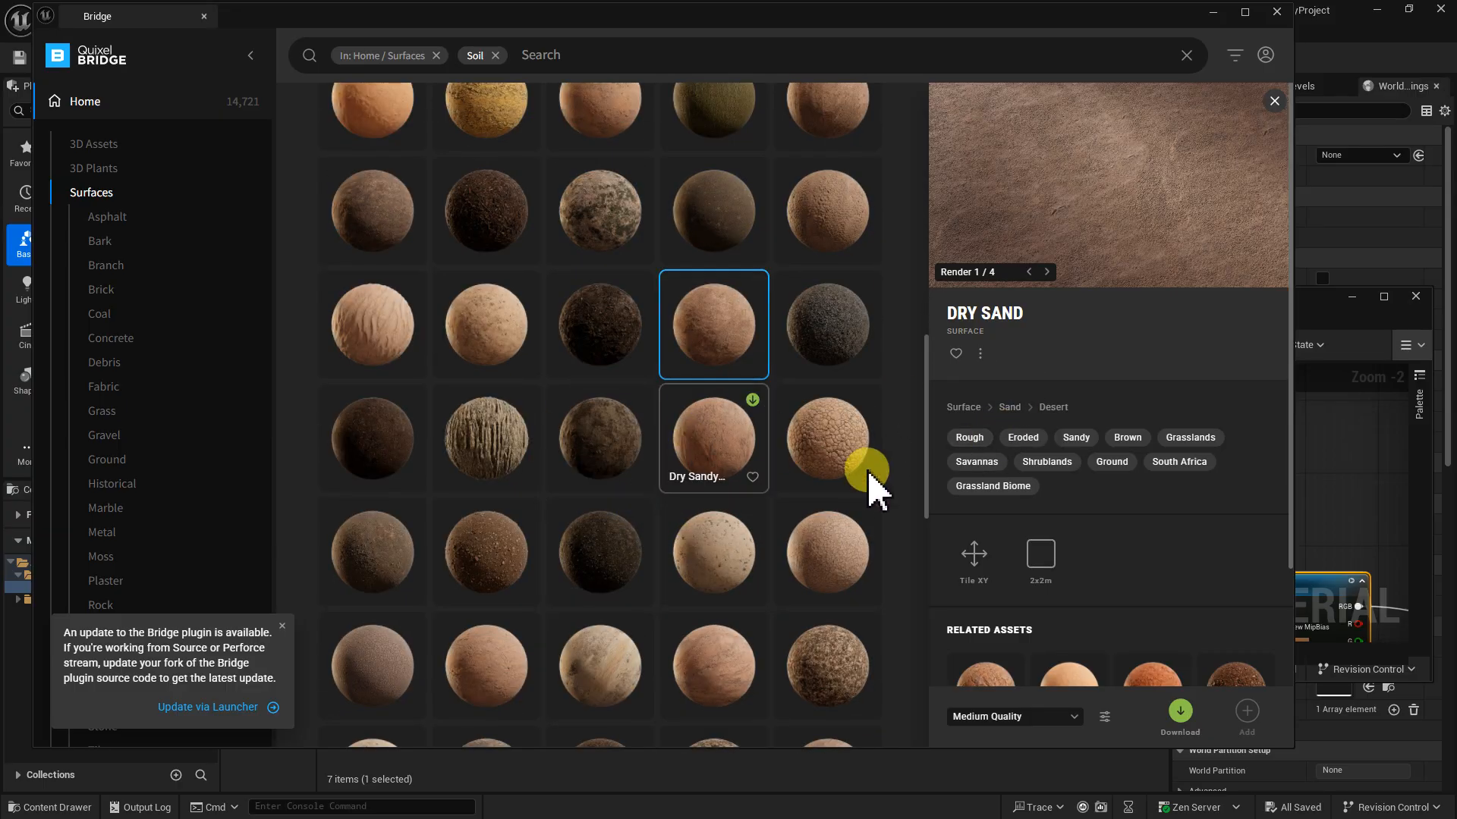
{"action": "left_click", "coordinate": [1047, 720]}
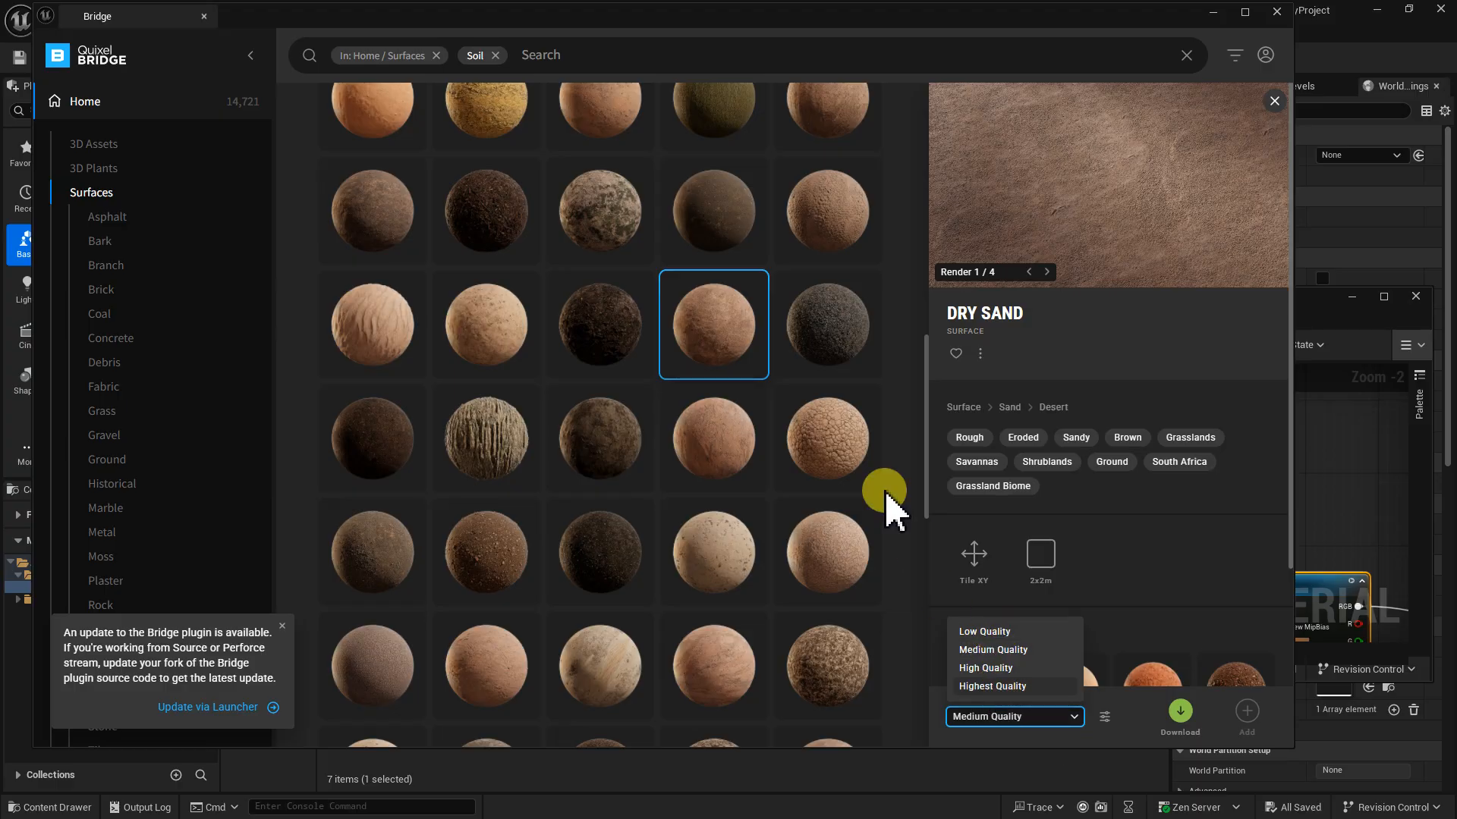
{"action": "left_click", "coordinate": [986, 632]}
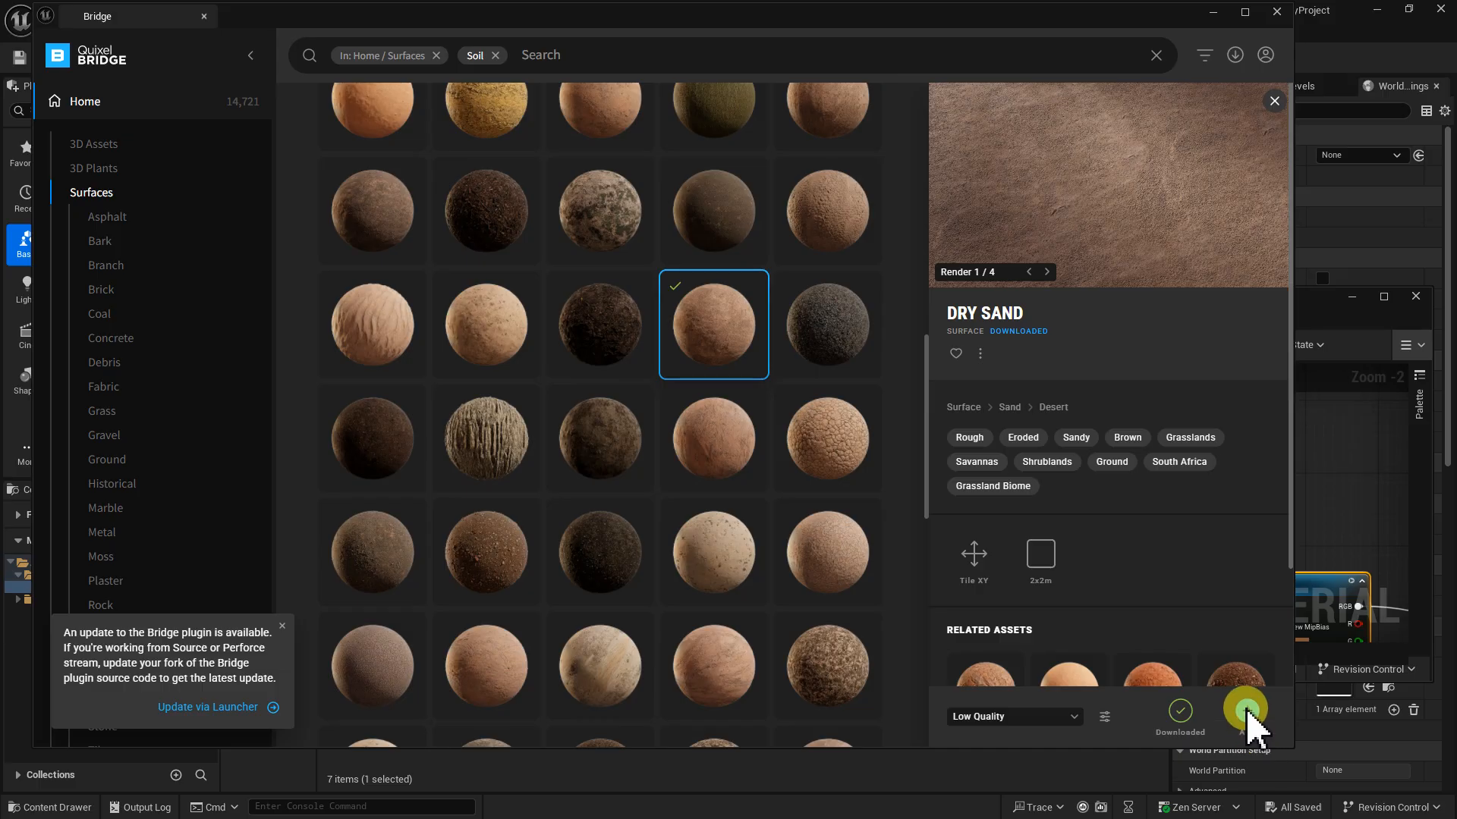
{"action": "left_click", "coordinate": [1215, 12]}
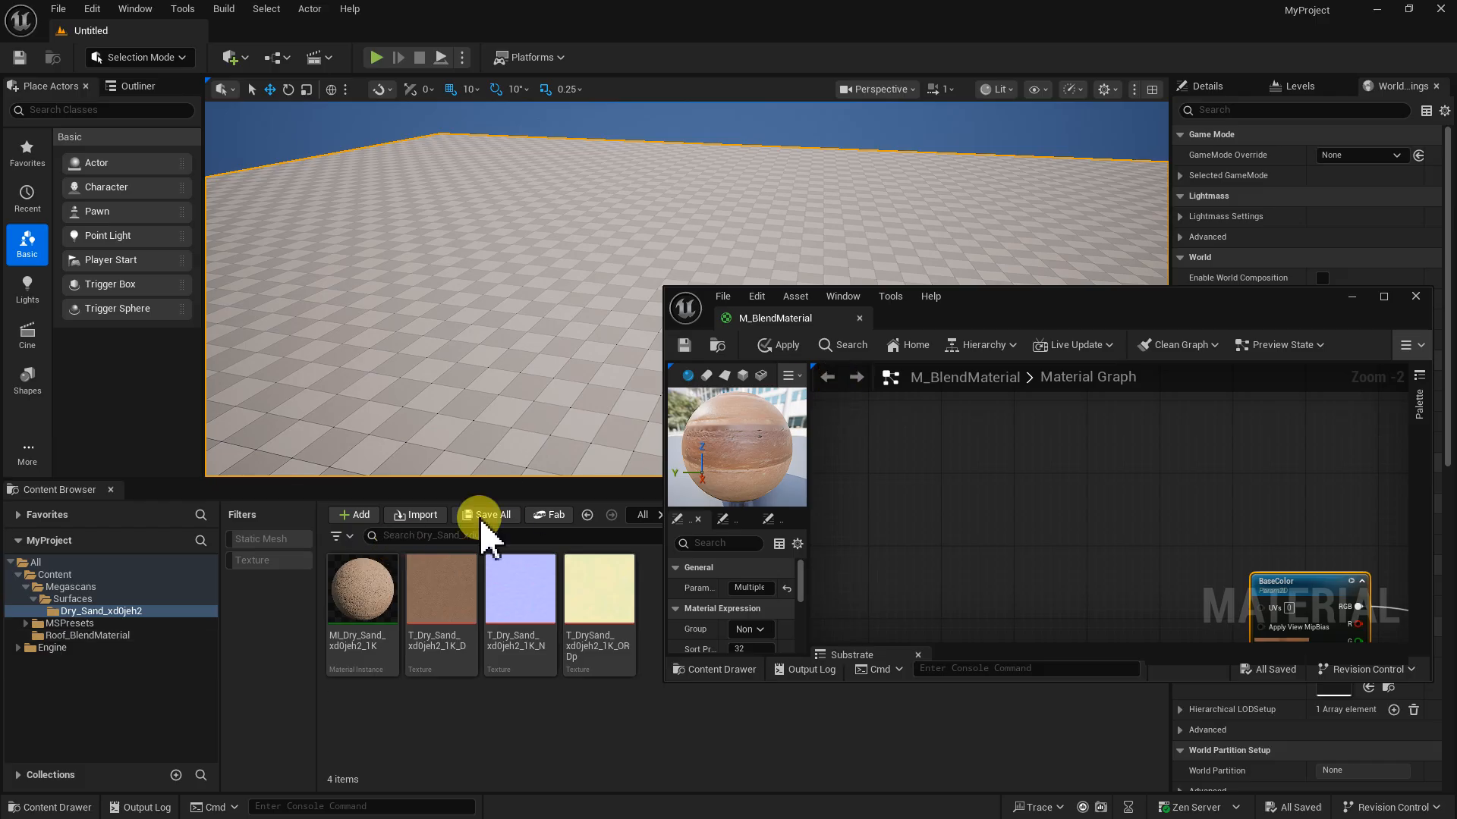
- Copy the T_Dry_Sand_xd0jeh2_1K_D and T_Dry_Sand_xd0jeh2_1K_N textures into the Roof_BlendMaterial folder, moving the material editor out of the way
{"action": "left_click_drag", "start_coordinate": [1057, 302], "coordinate": [1191, 286]}
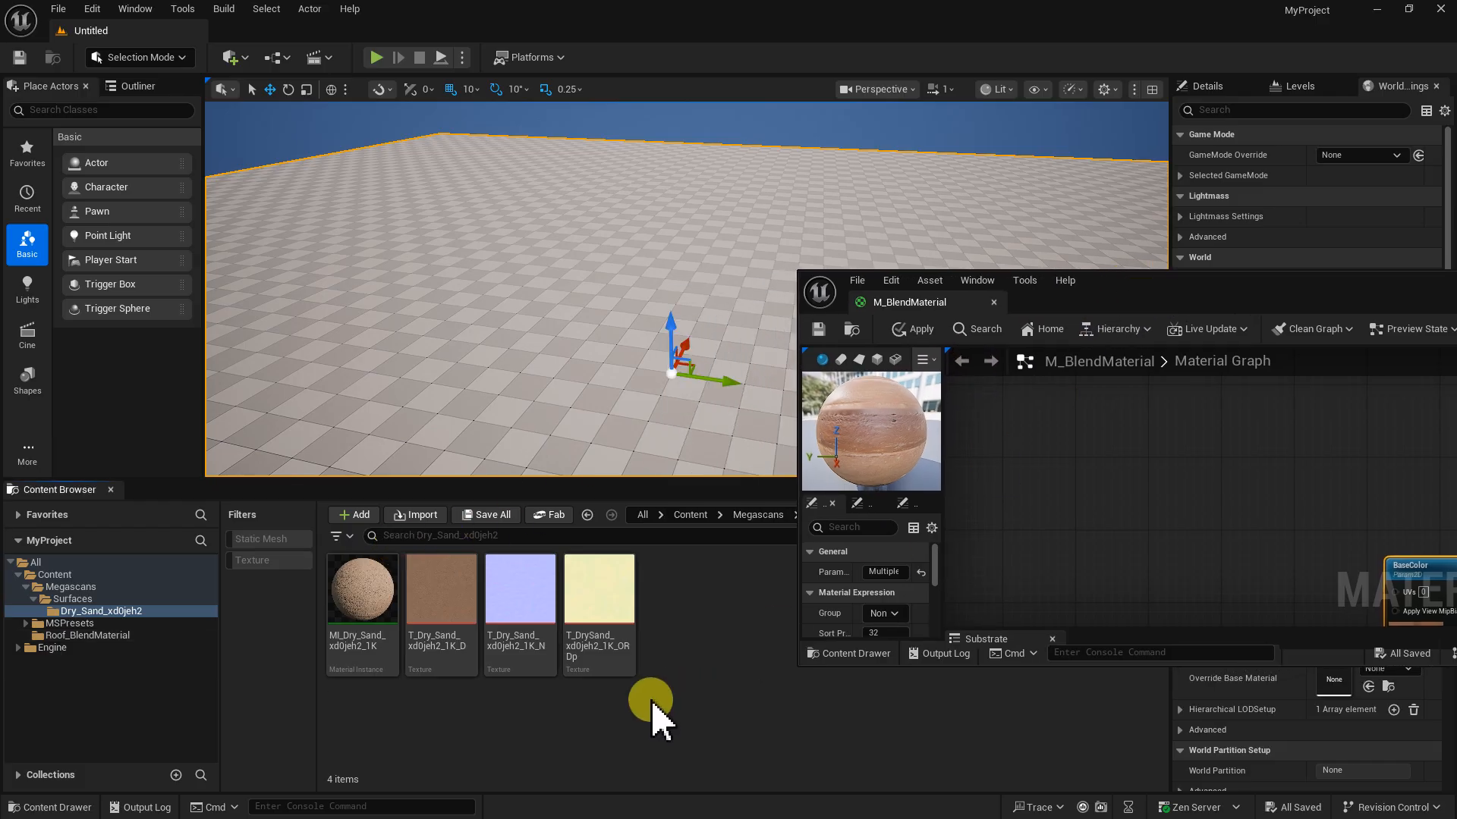
{"action": "left_click", "coordinate": [443, 630]}
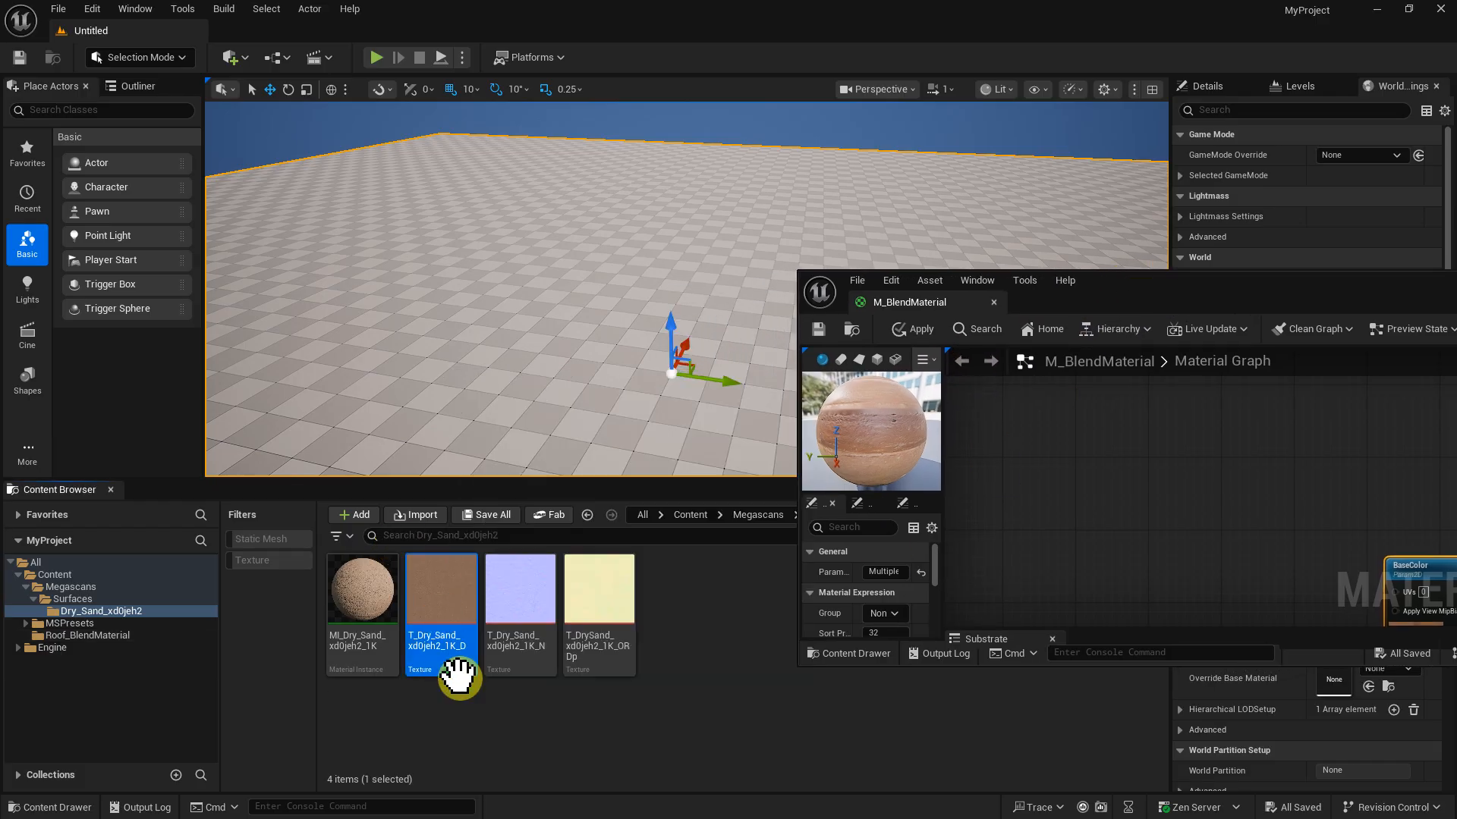
{"action": "left_click", "coordinate": [525, 624], "text": "ctrl"}
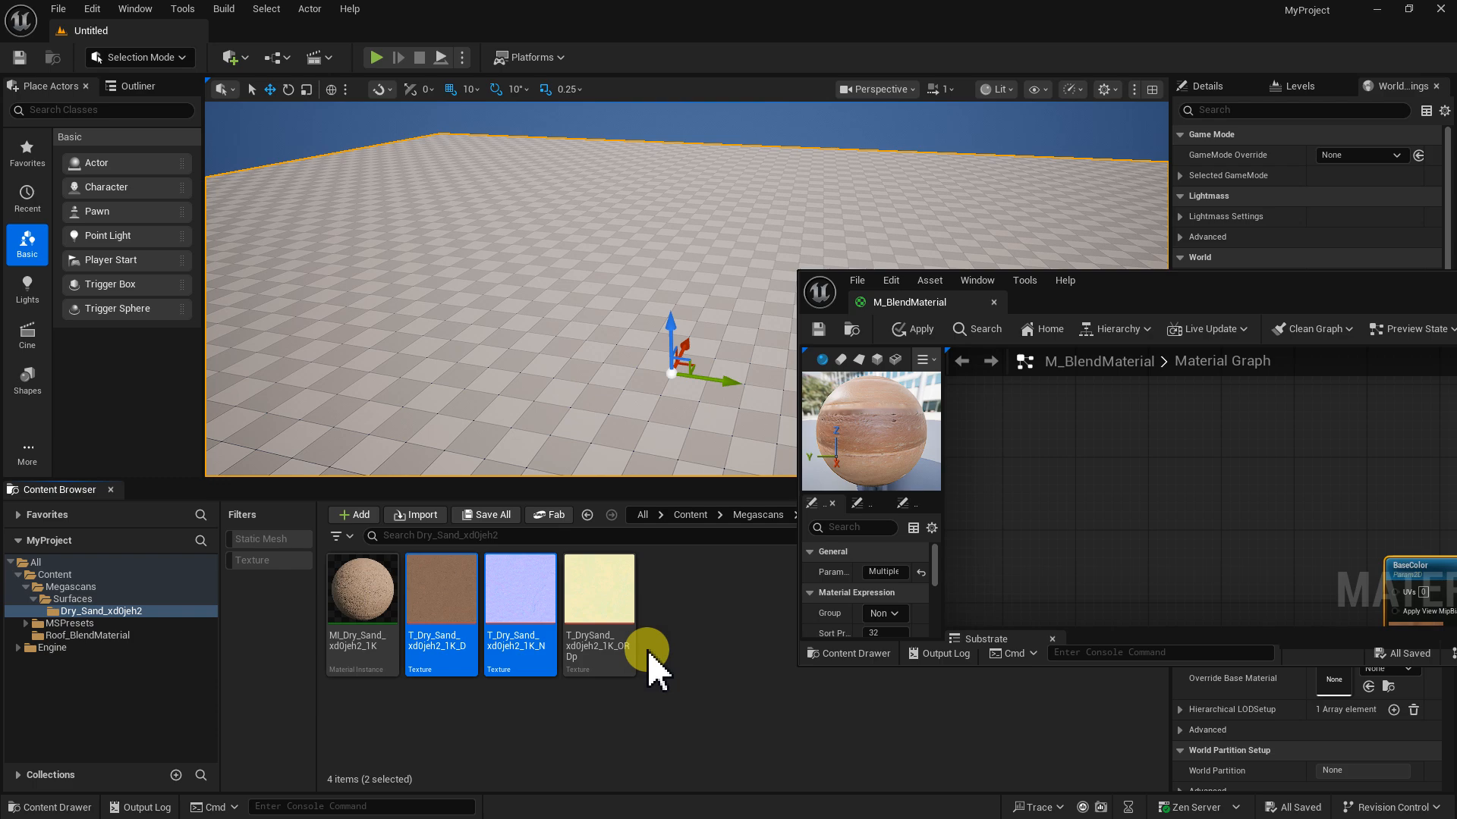
{"action": "left_click", "coordinate": [122, 636]}
{"action": "left_click_drag", "start_coordinate": [1274, 274], "coordinate": [757, 137]}
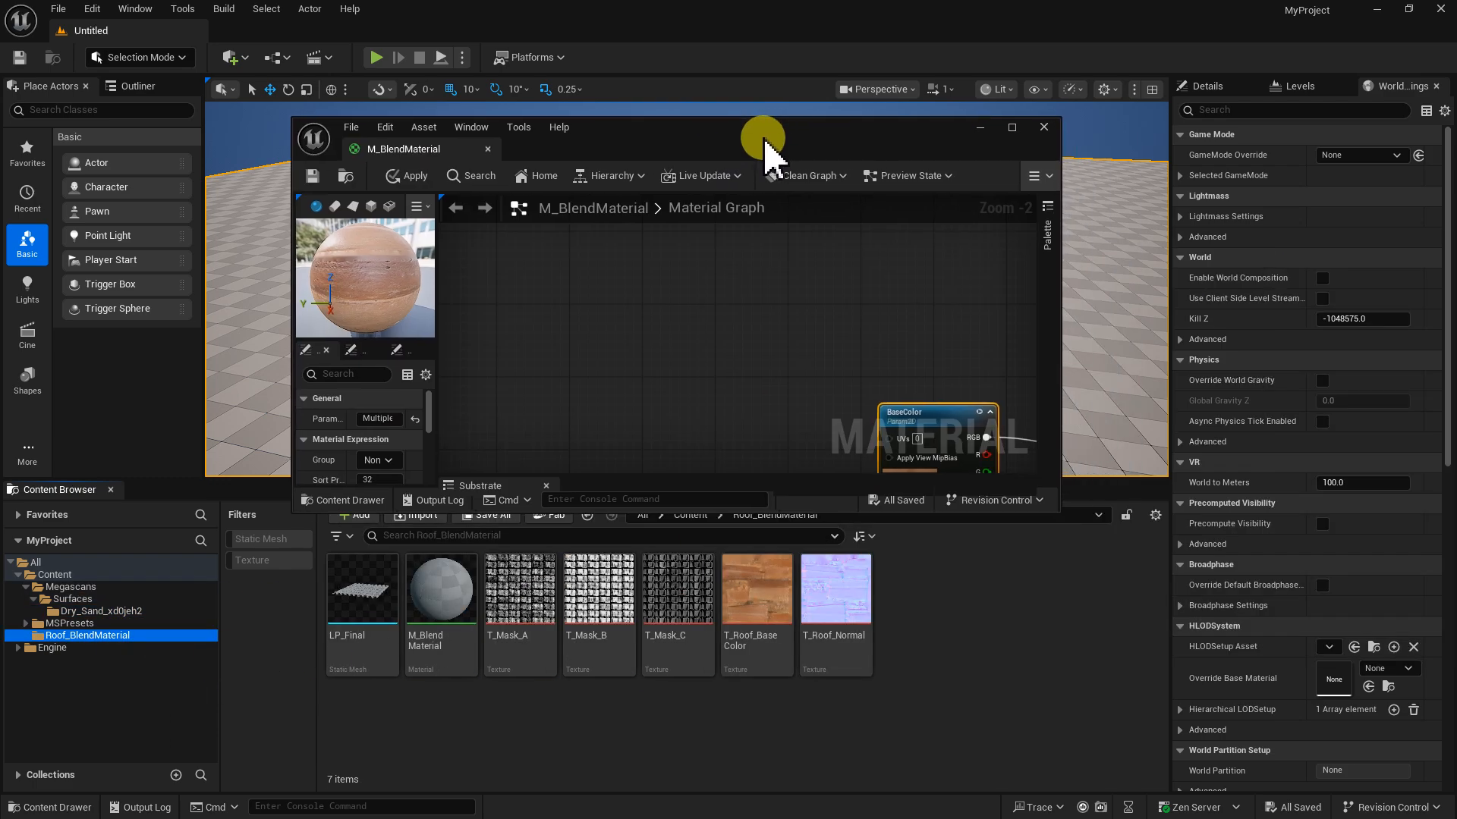
{"action": "key", "text": "ctrl+v"}
- Rename the copied sand color texture T_Dirt_BaseColor and the copied sand normal texture T_Dirt_Normal, and save both
{"action": "left_click", "coordinate": [917, 603]}
{"action": "key", "text": "F2"}
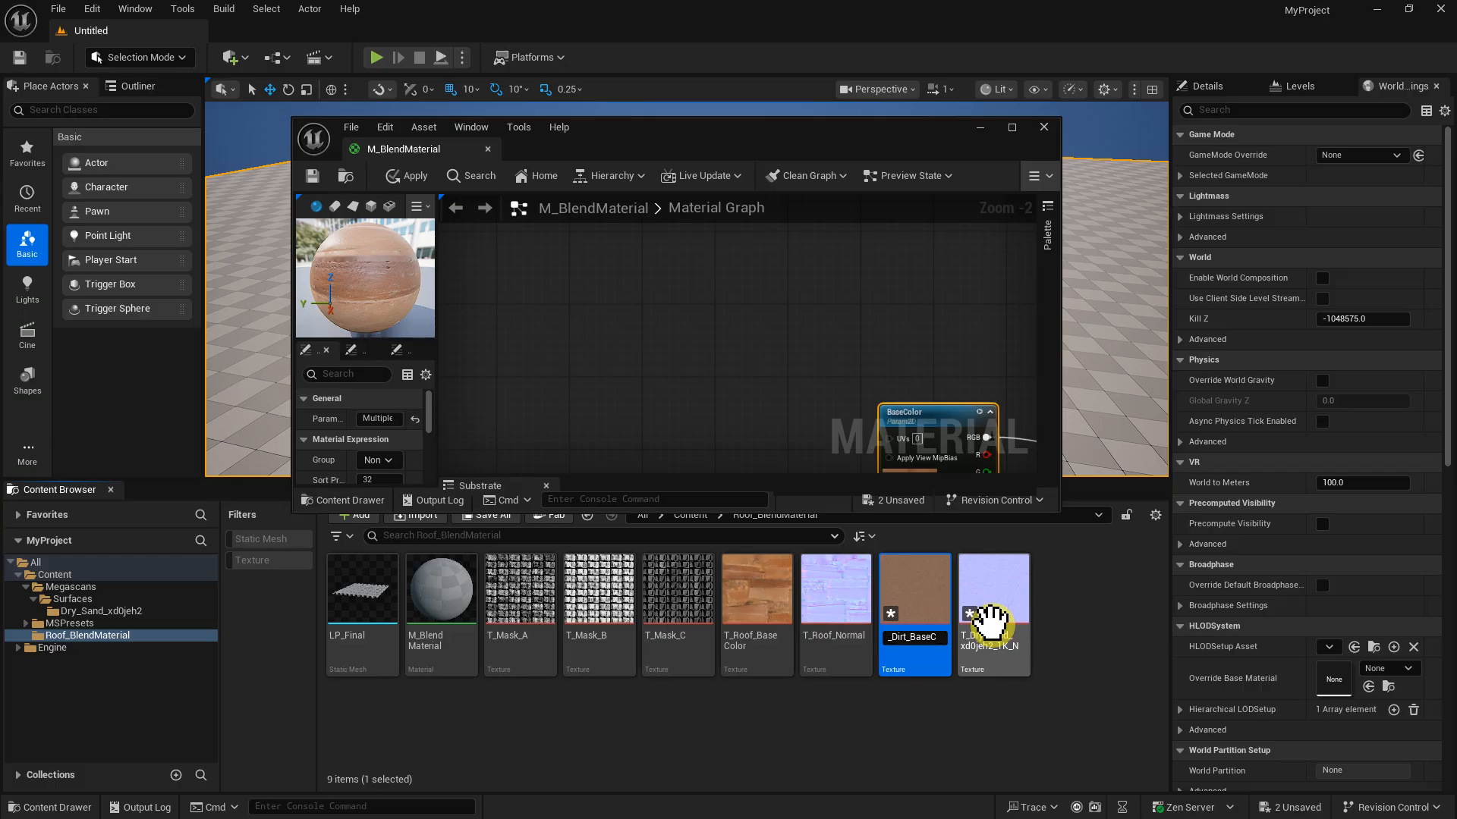
{"action": "type", "text": "r"}
{"action": "key", "text": "Return"}
{"action": "left_click", "coordinate": [979, 616]}
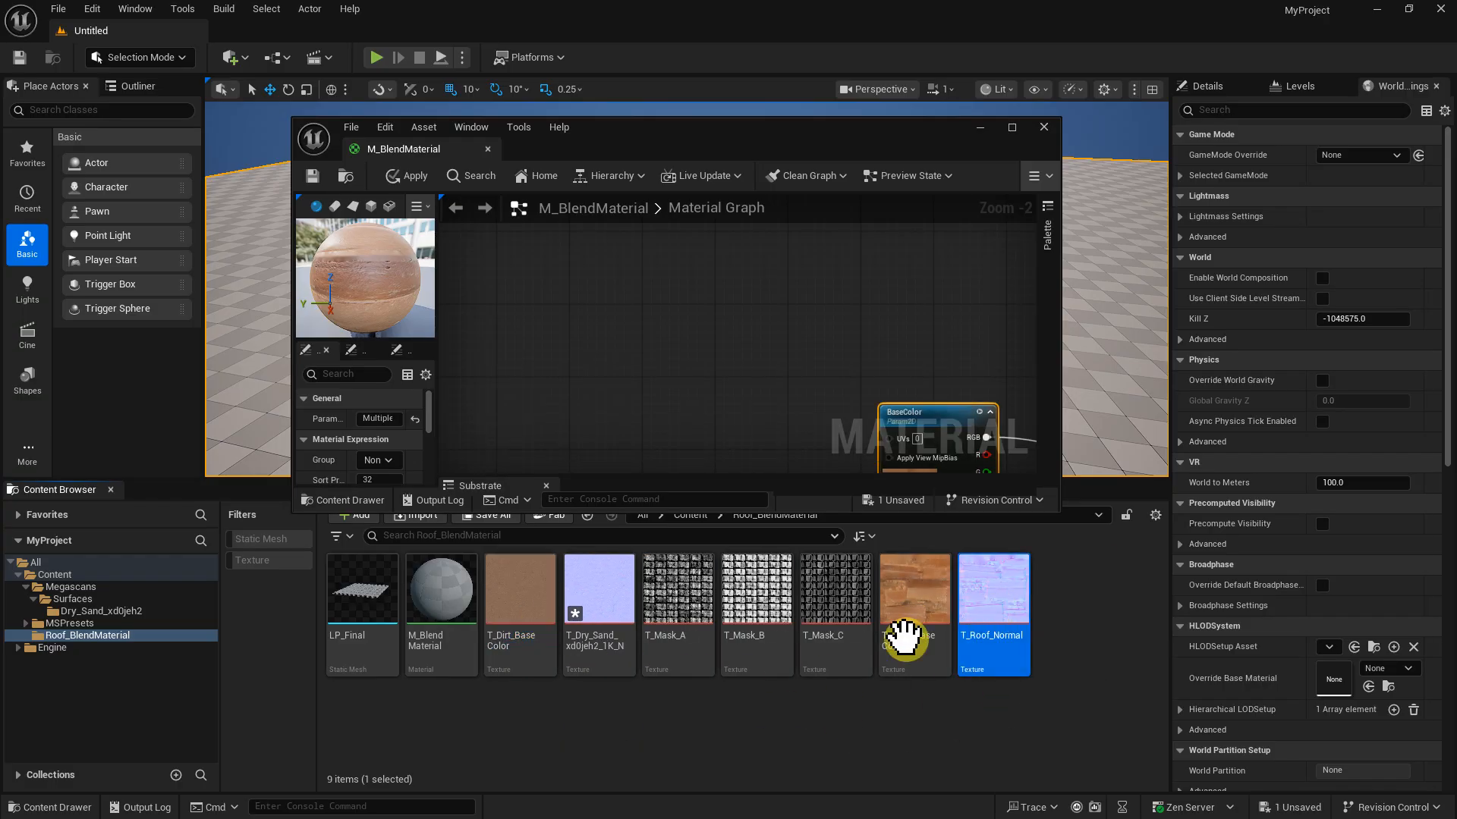
{"action": "left_click", "coordinate": [601, 616]}
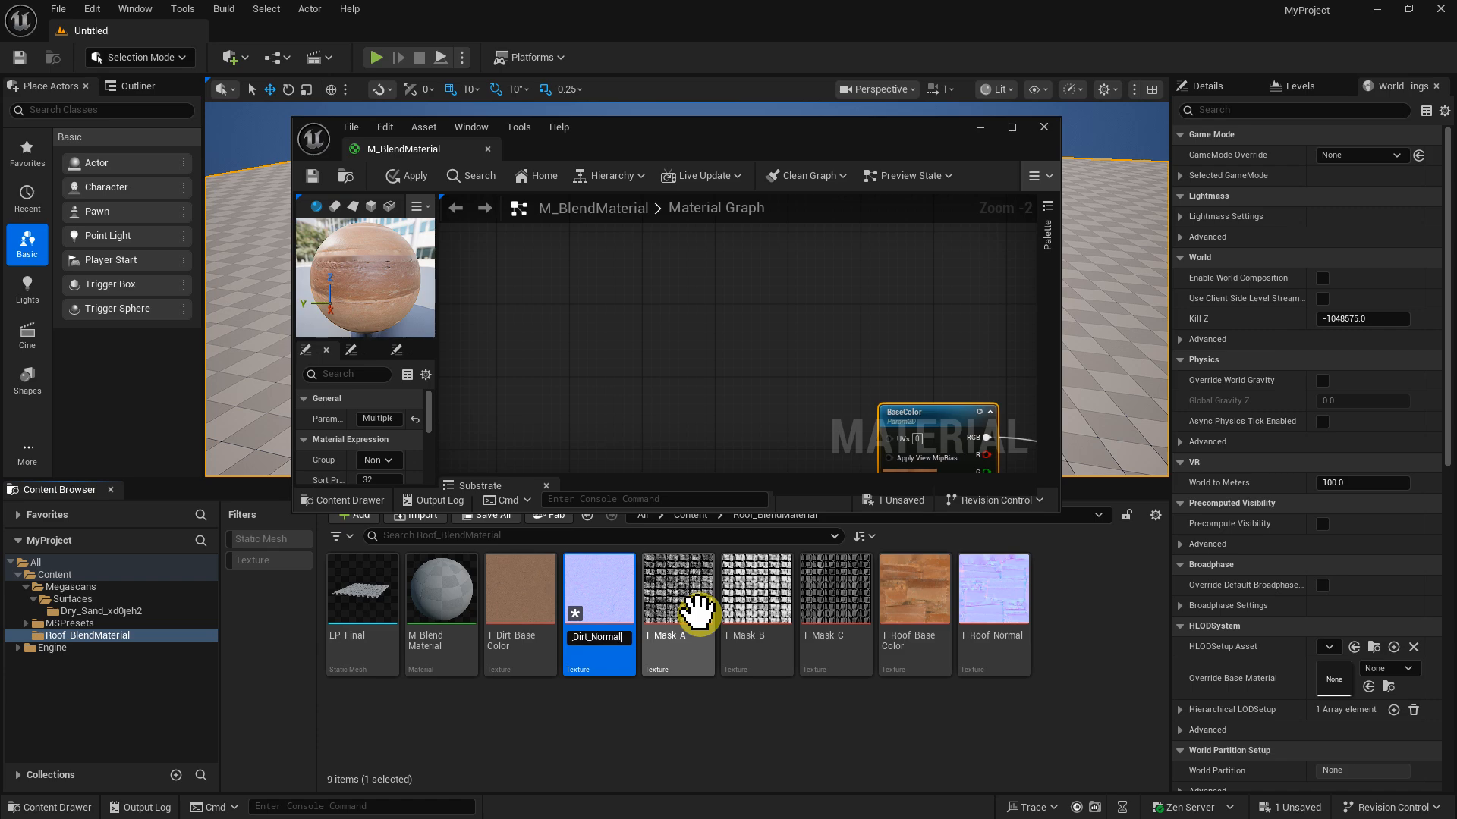
{"action": "key", "text": "Return"}
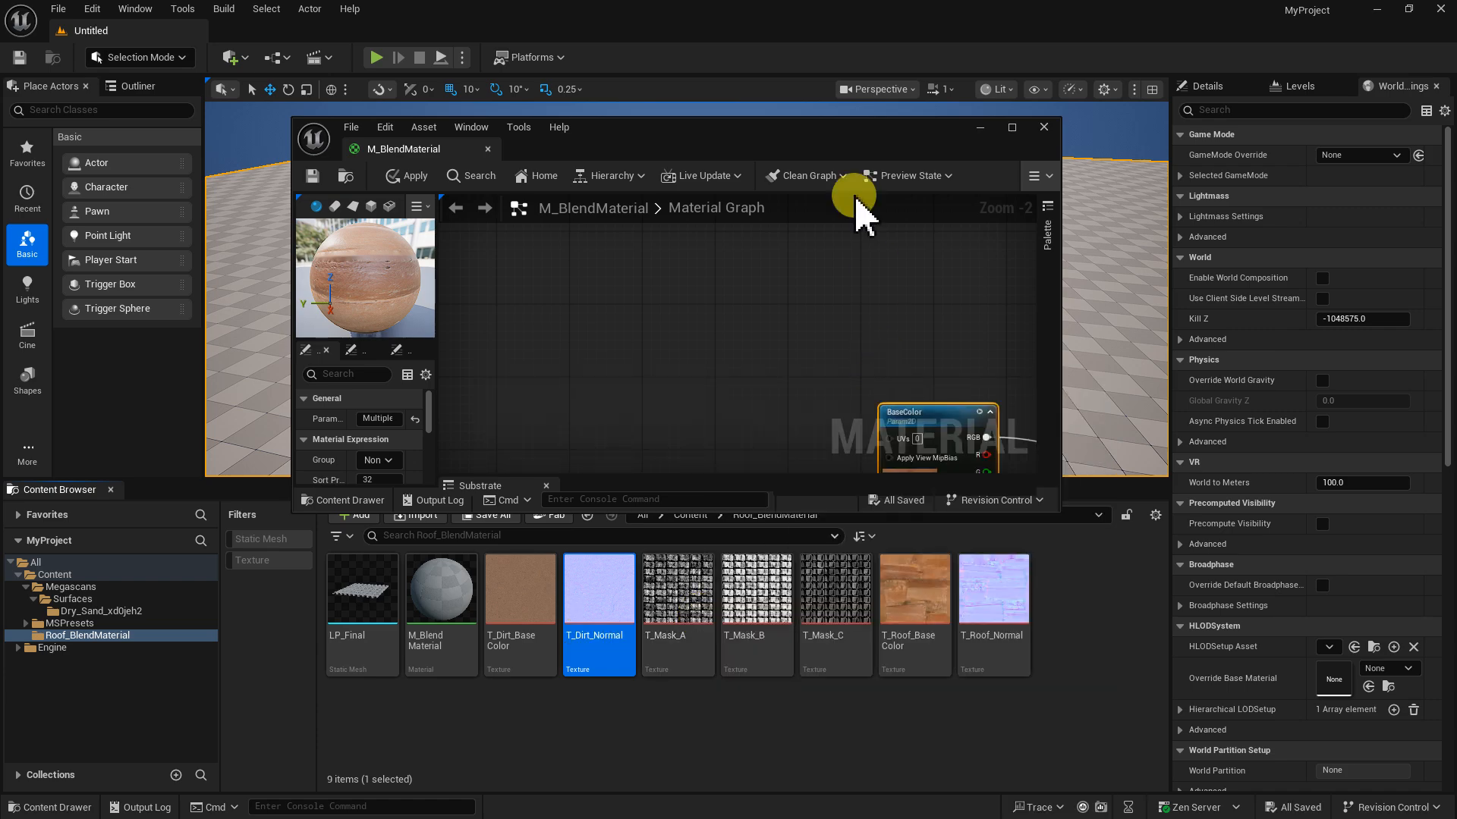
- Minimize the material editor and check the Flip Green Channel setting of the T_Dirt_Normal texture
{"action": "left_click_drag", "start_coordinate": [819, 146], "coordinate": [978, 102]}
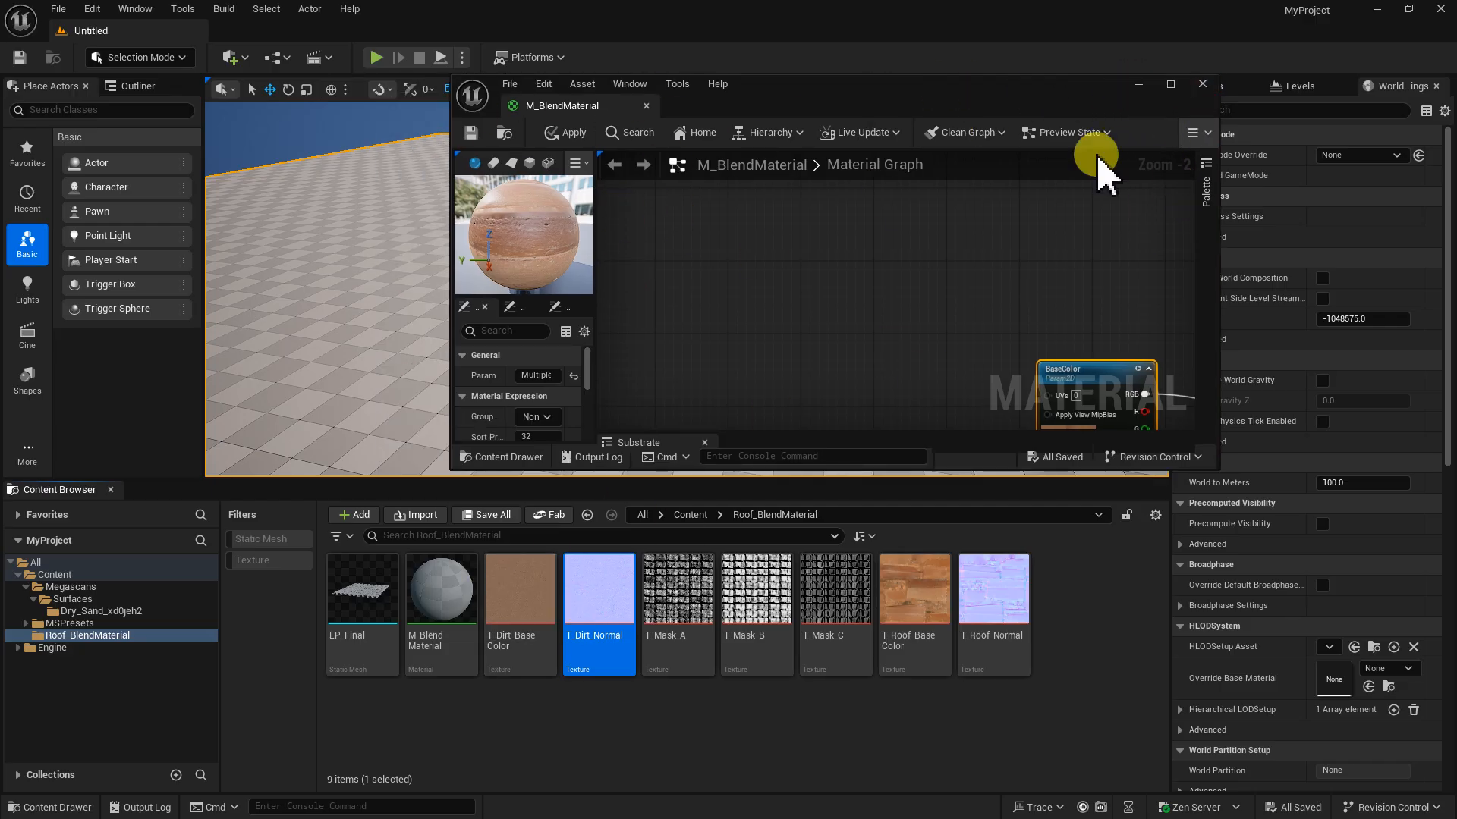
{"action": "left_click", "coordinate": [1137, 85]}
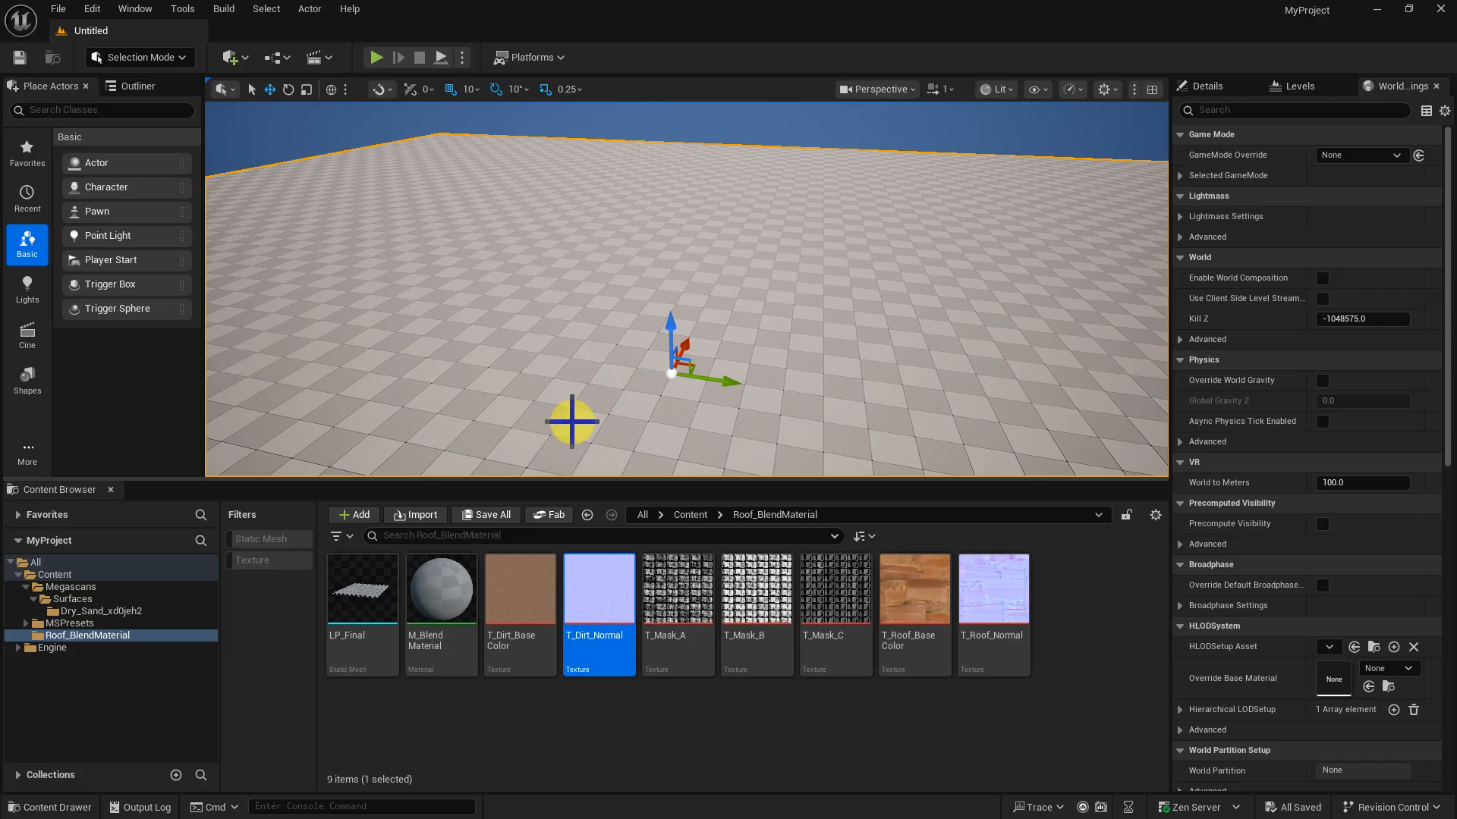
{"action": "key", "text": "Return"}
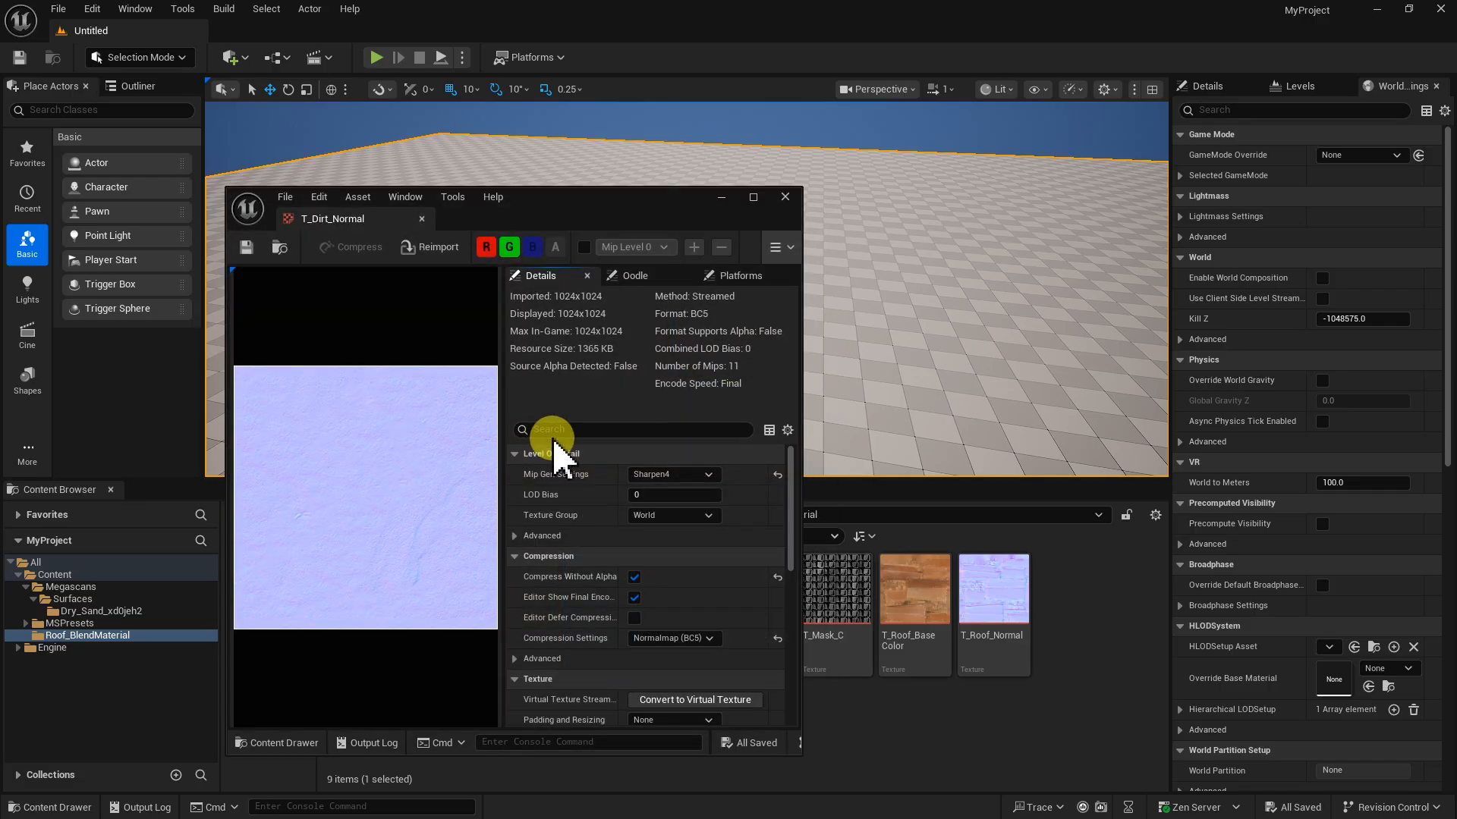
{"action": "left_click", "coordinate": [588, 431]}
{"action": "type", "text": "flip"}
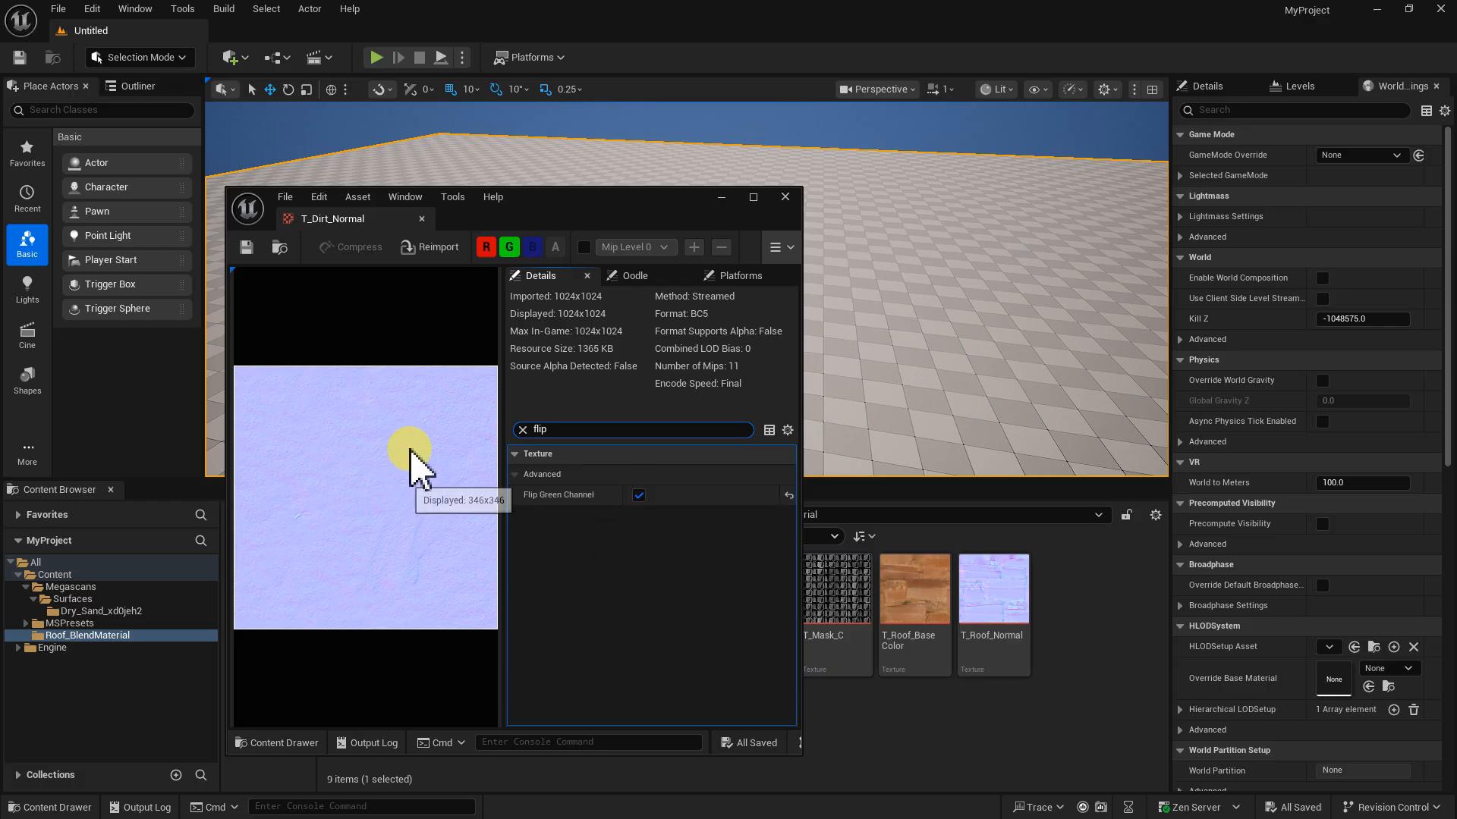
{"action": "left_click_drag", "start_coordinate": [667, 212], "coordinate": [682, 214]}
{"action": "left_click", "coordinate": [666, 210]}
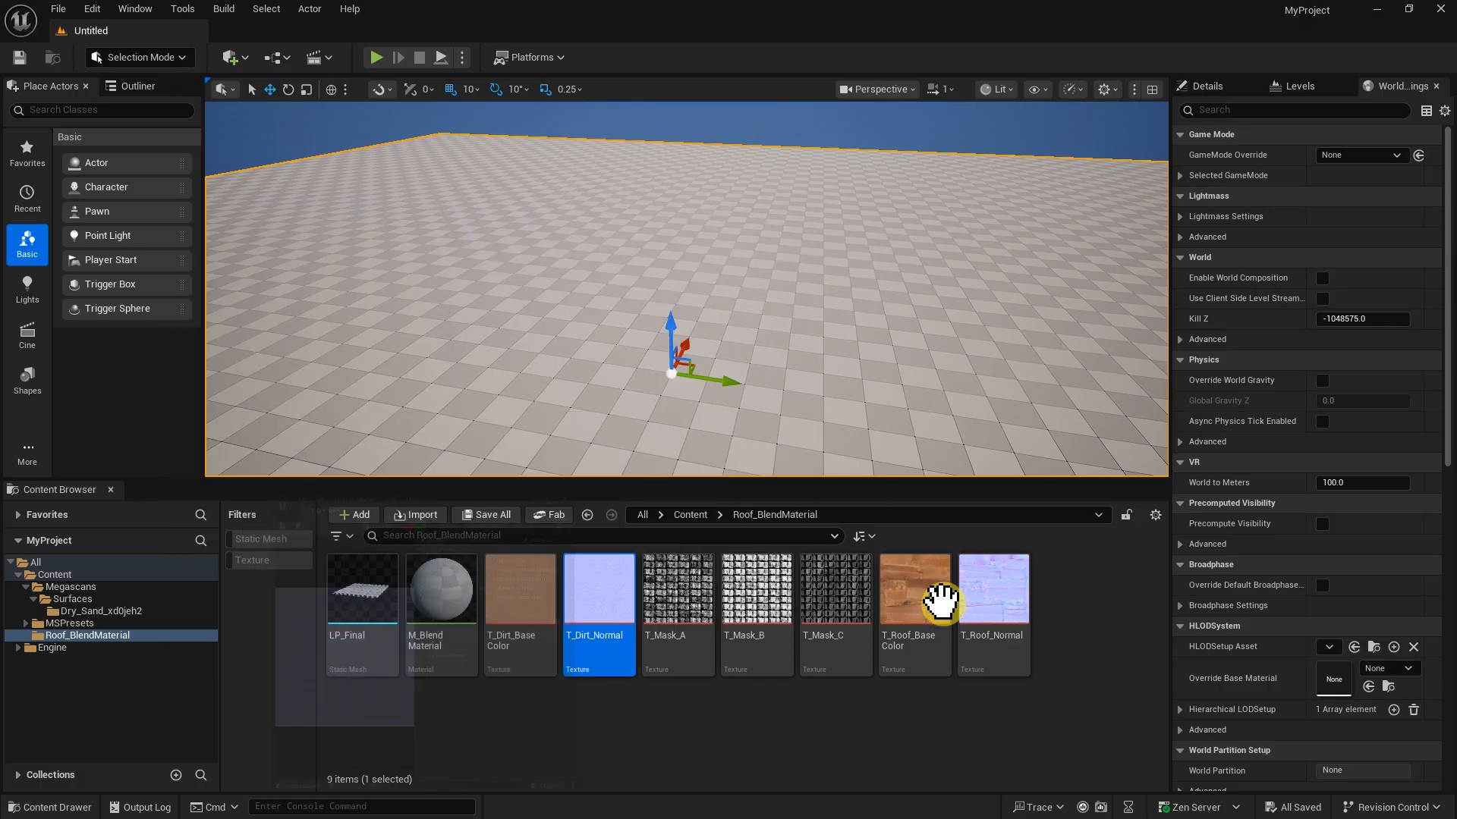
- Enable Flip Green Channel on the T_Roof_Normal texture, close its editor, and save it
{"action": "left_click", "coordinate": [998, 592]}
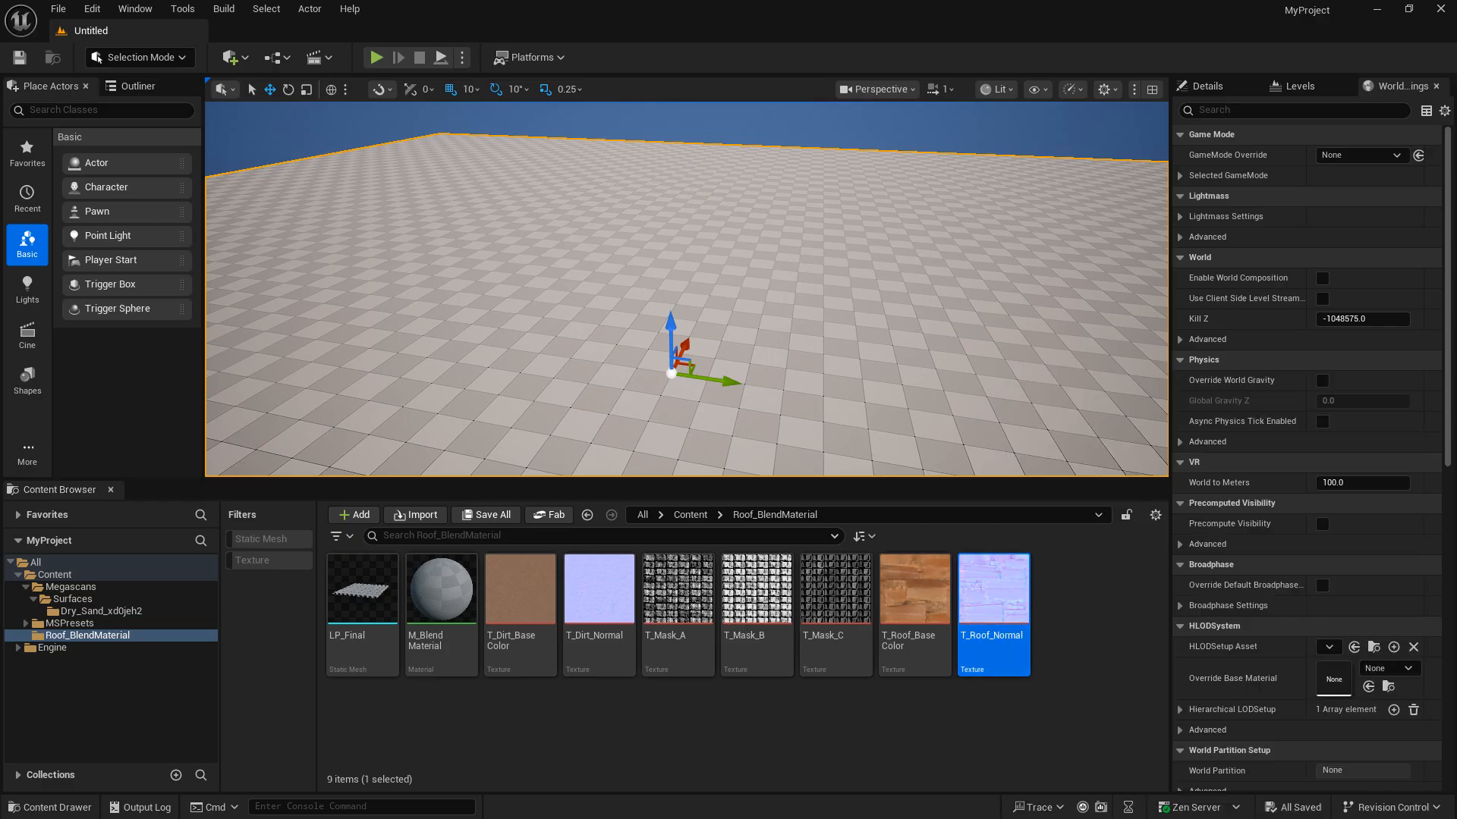
{"action": "key", "text": "Return"}
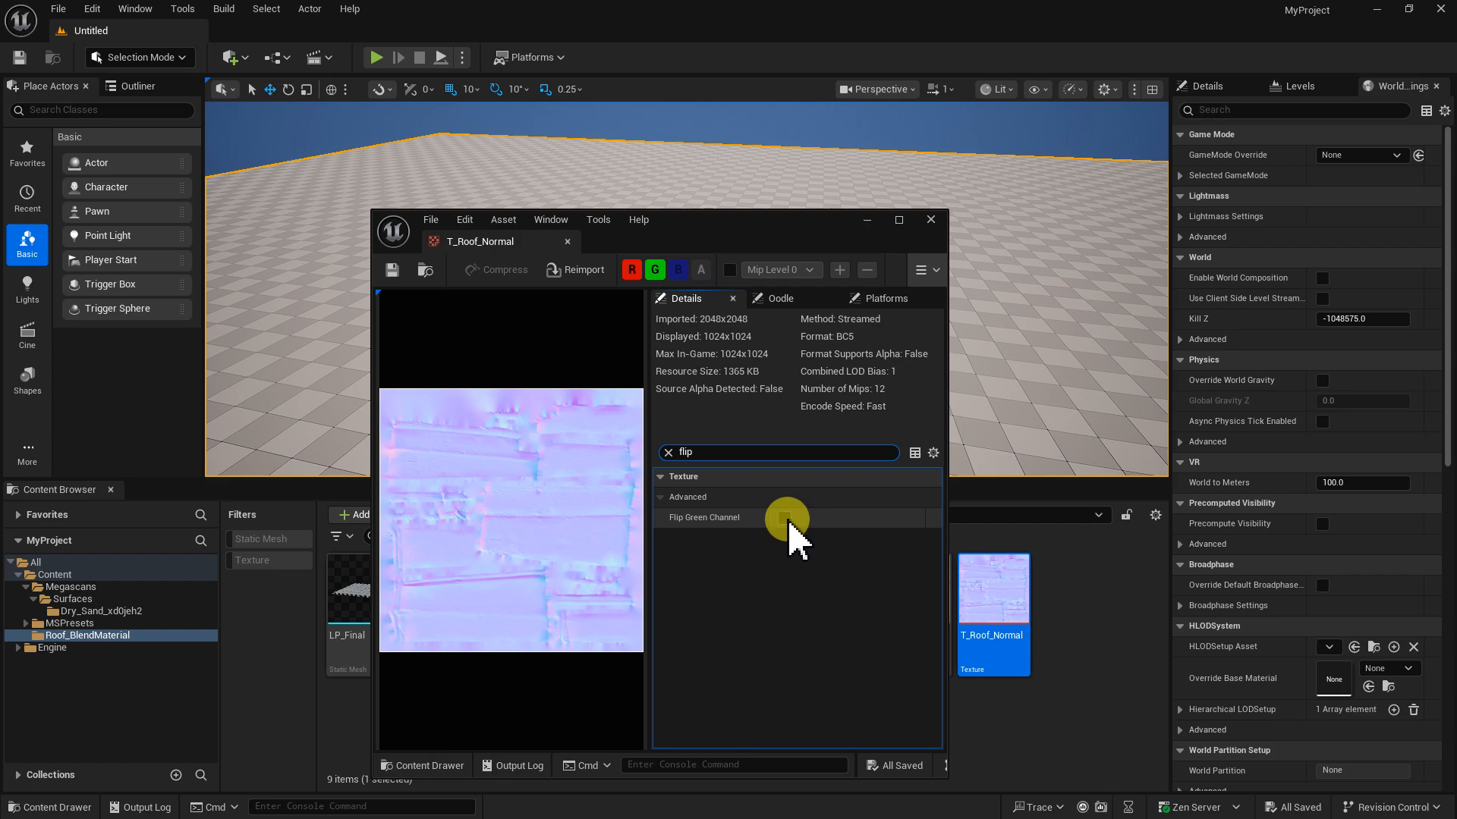
{"action": "left_click", "coordinate": [786, 520]}
{"action": "left_click_drag", "start_coordinate": [815, 244], "coordinate": [789, 254]}
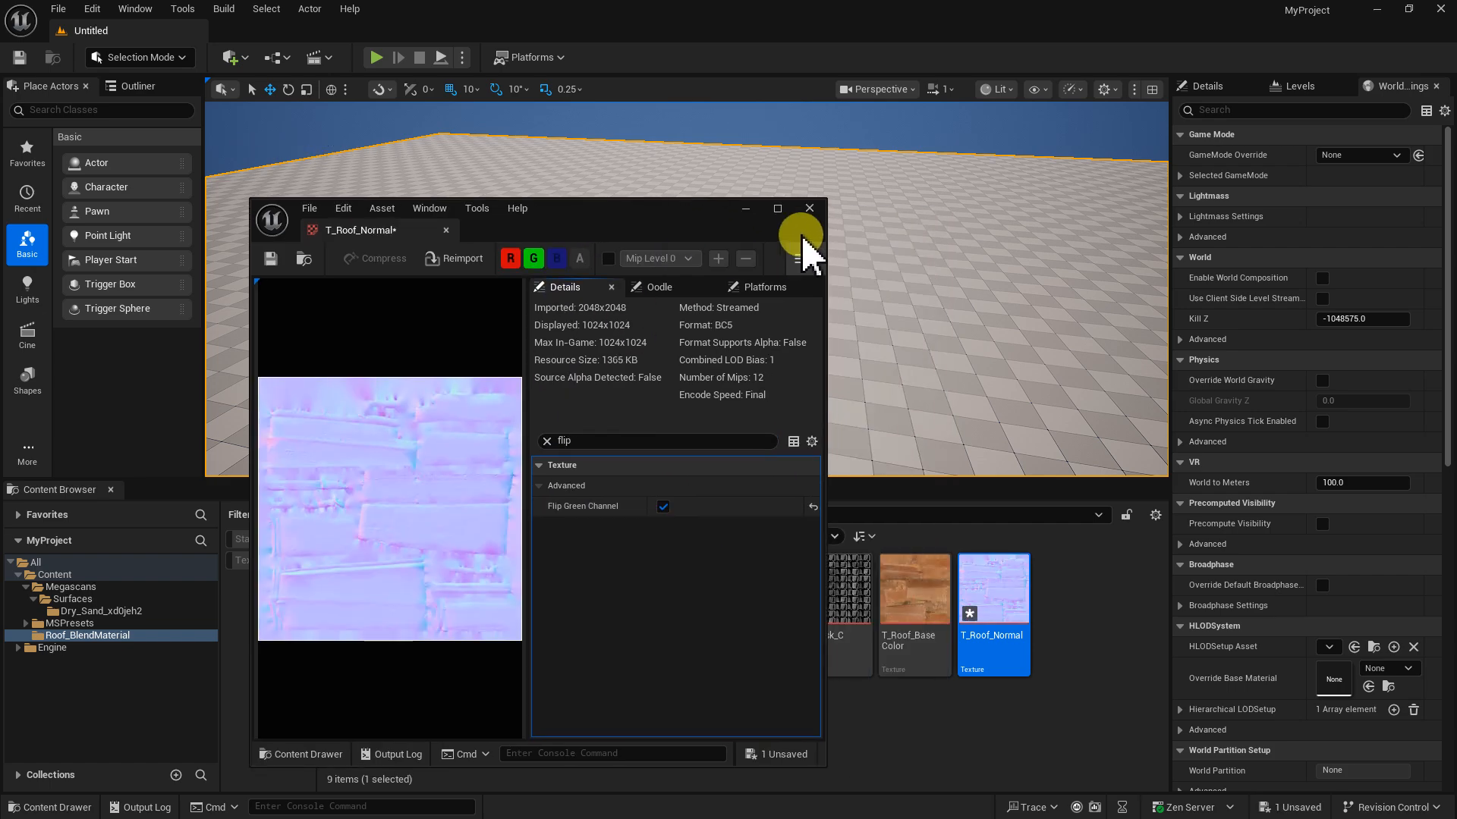
{"action": "left_click", "coordinate": [809, 208]}
{"action": "key", "text": "ctrl+s"}
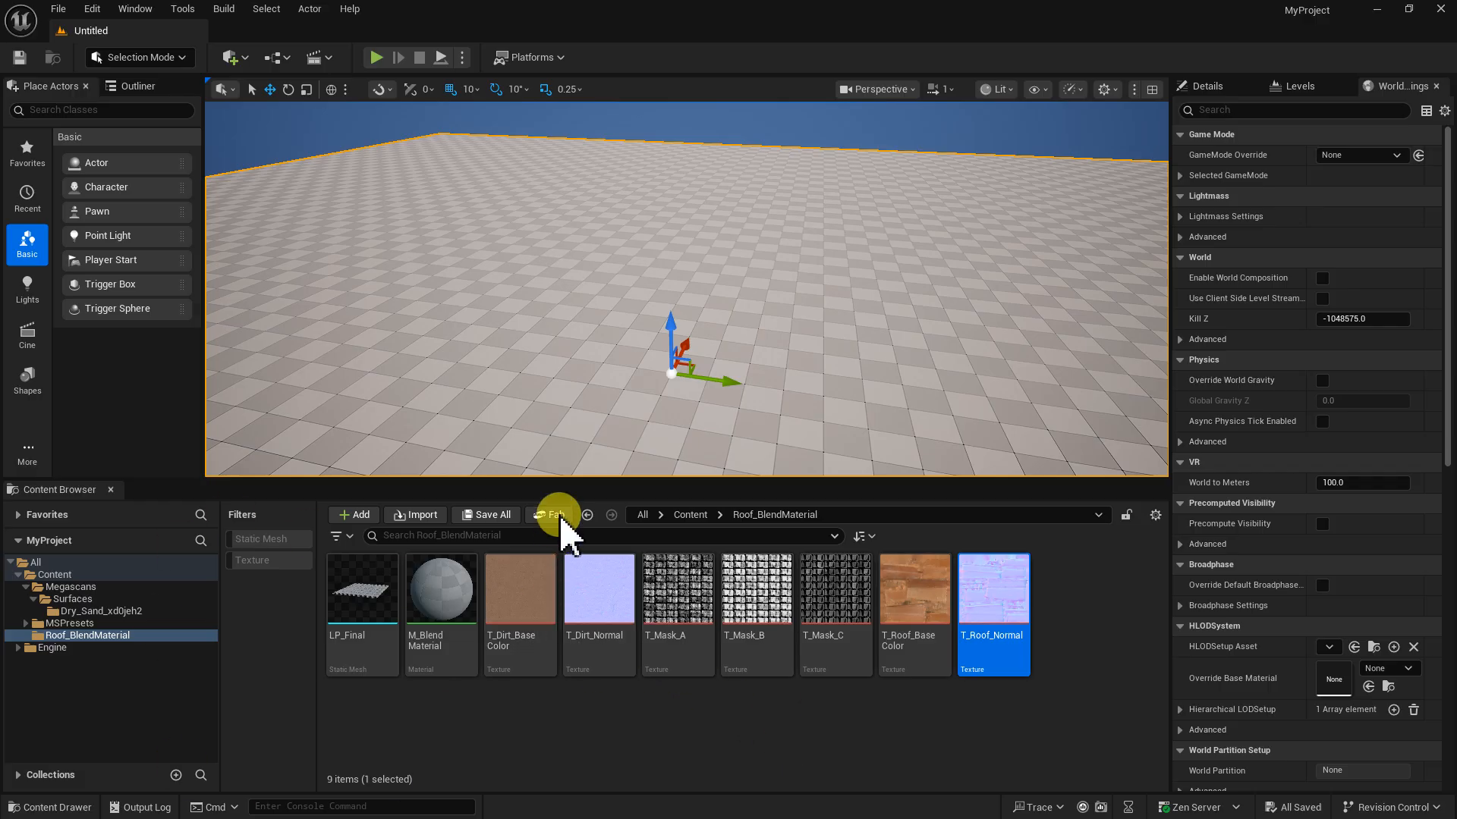
- Bring back the M_BlendMaterial editor and make its window taller above the content assets
{"action": "left_click_drag", "start_coordinate": [570, 478], "coordinate": [570, 480]}
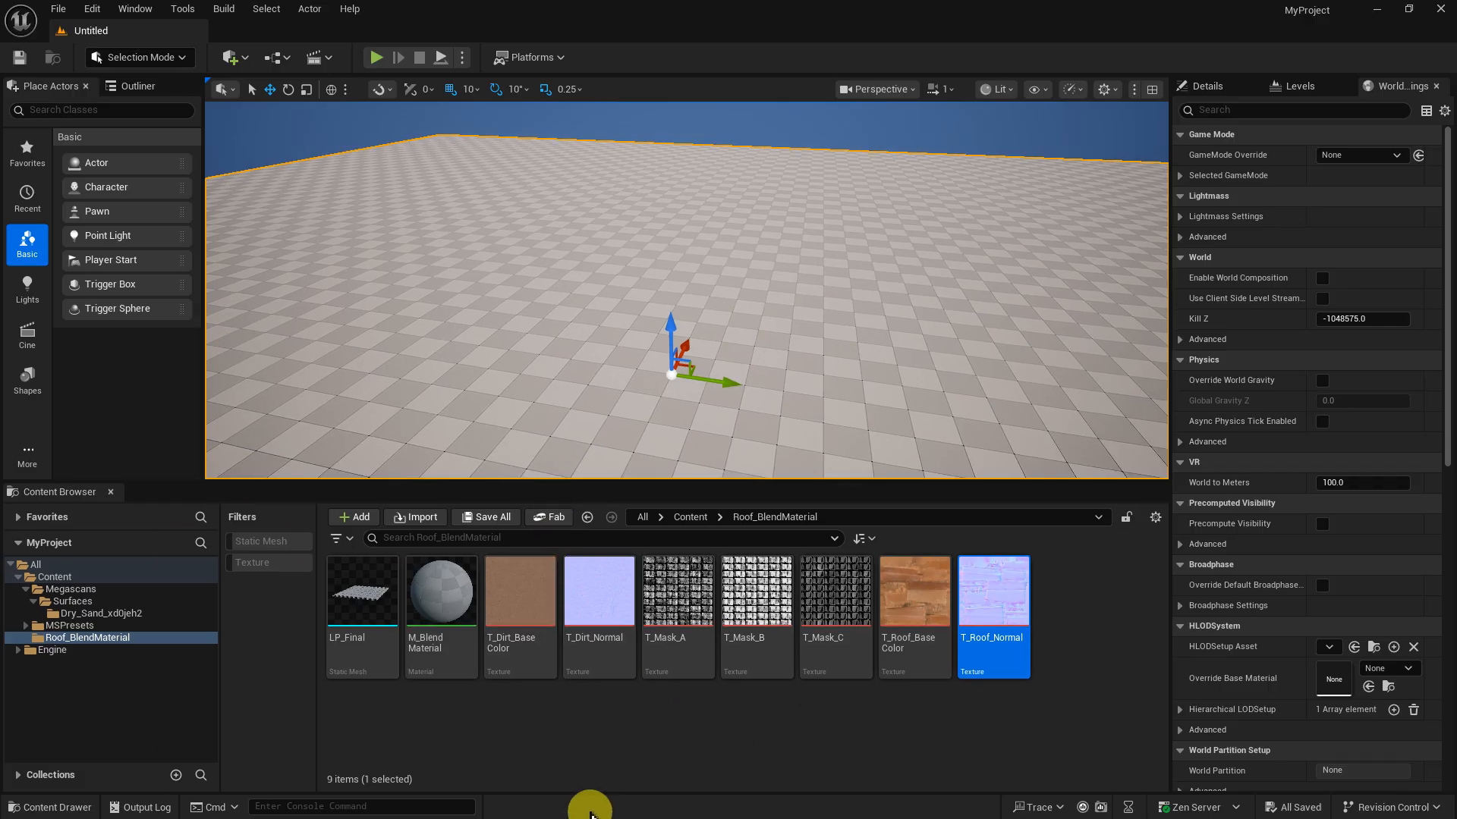
{"action": "left_click", "coordinate": [600, 768]}
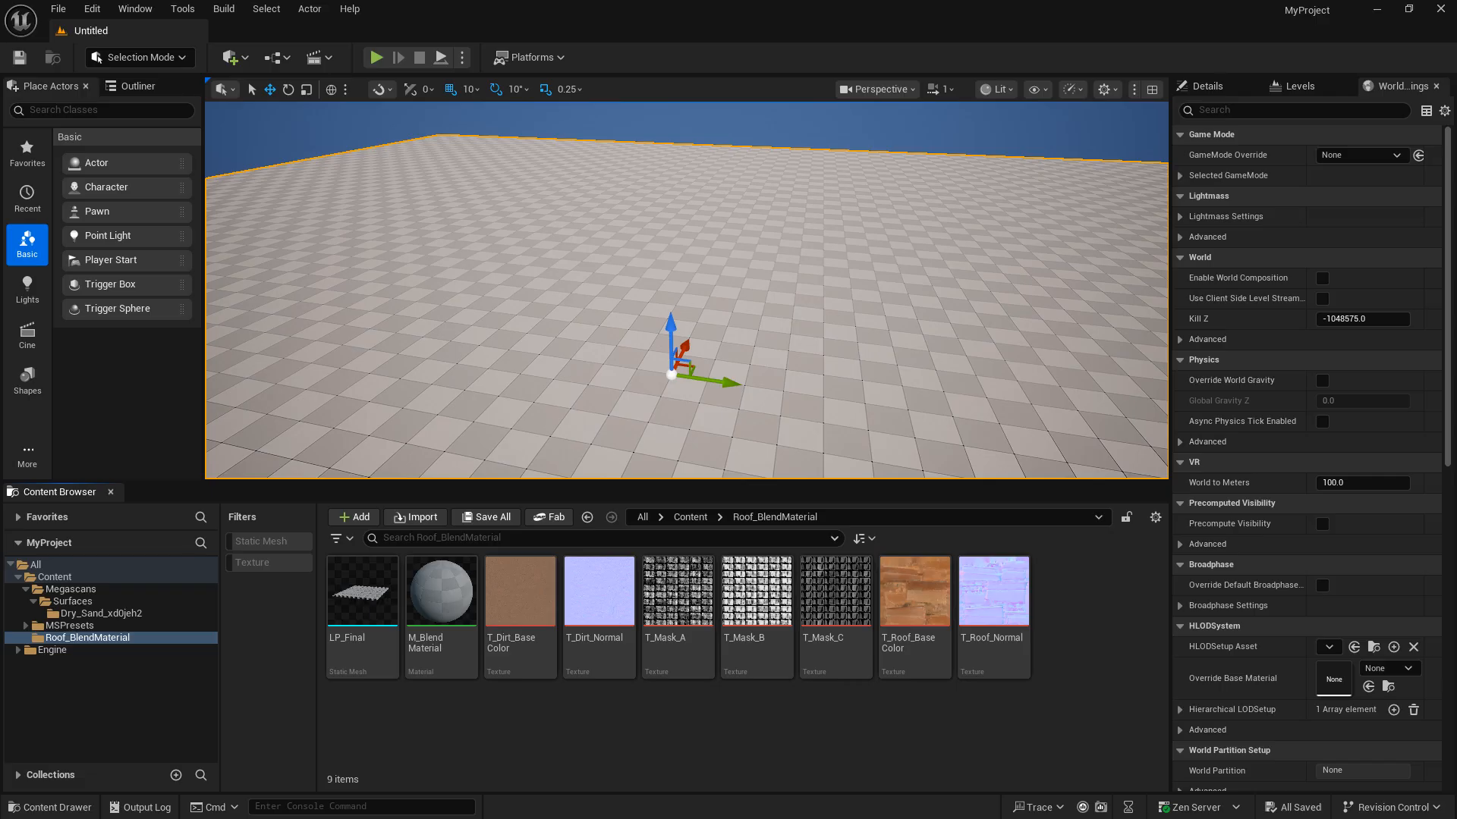
{"action": "double_click", "coordinate": [448, 598]}
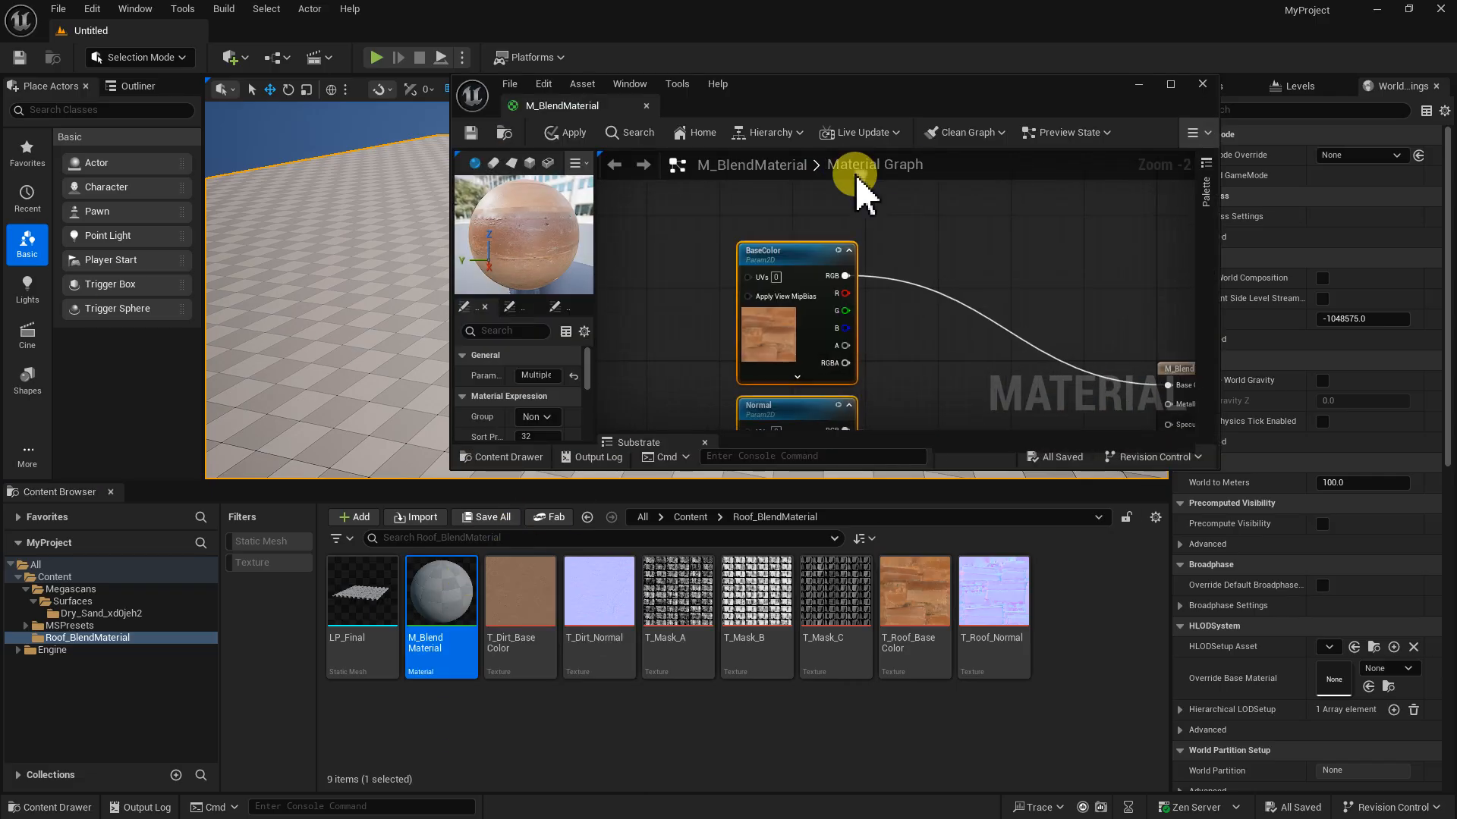
{"action": "left_click", "coordinate": [1057, 640]}
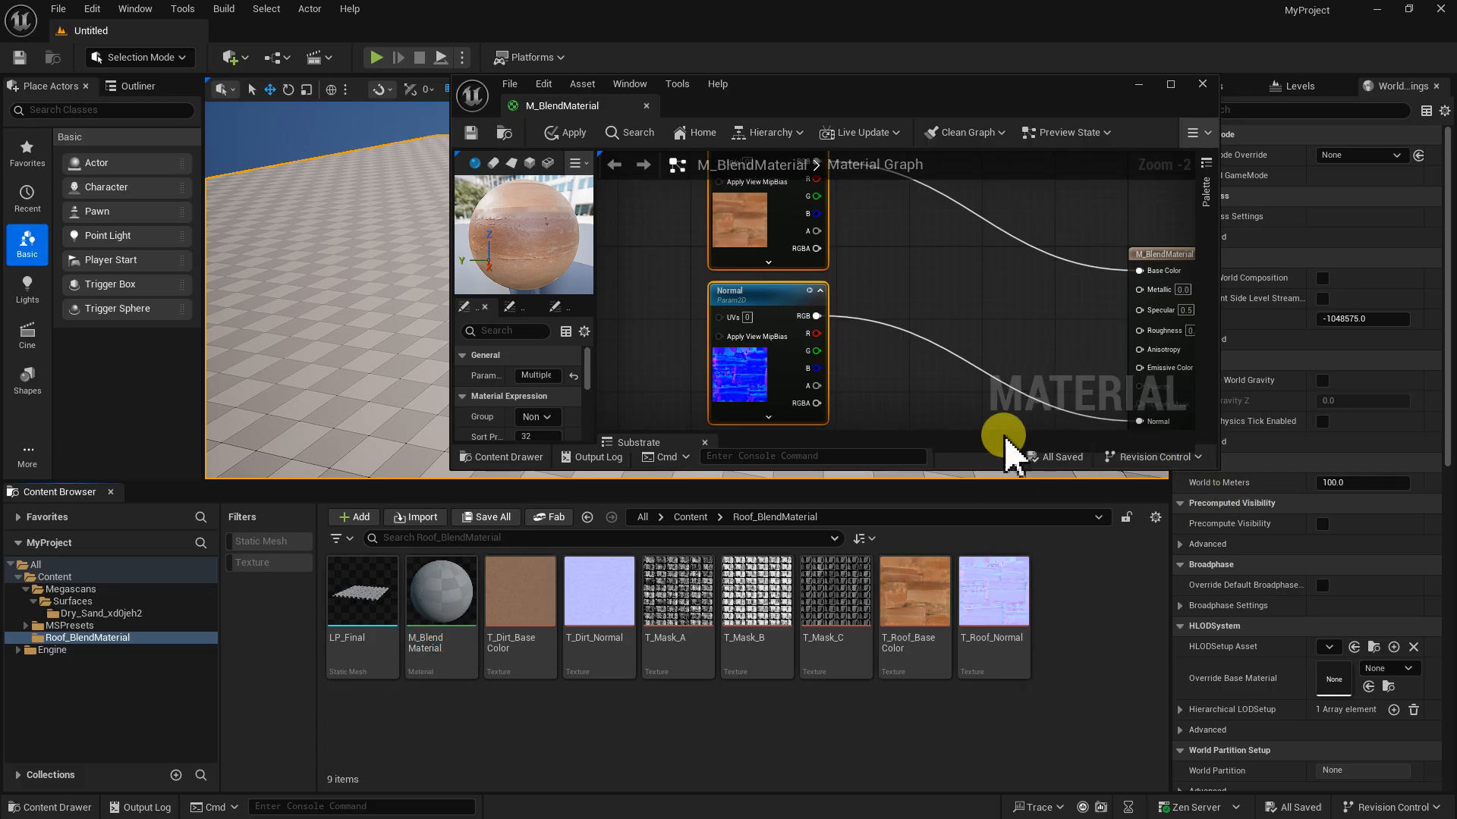
{"action": "left_click_drag", "start_coordinate": [1069, 85], "coordinate": [1062, 29]}
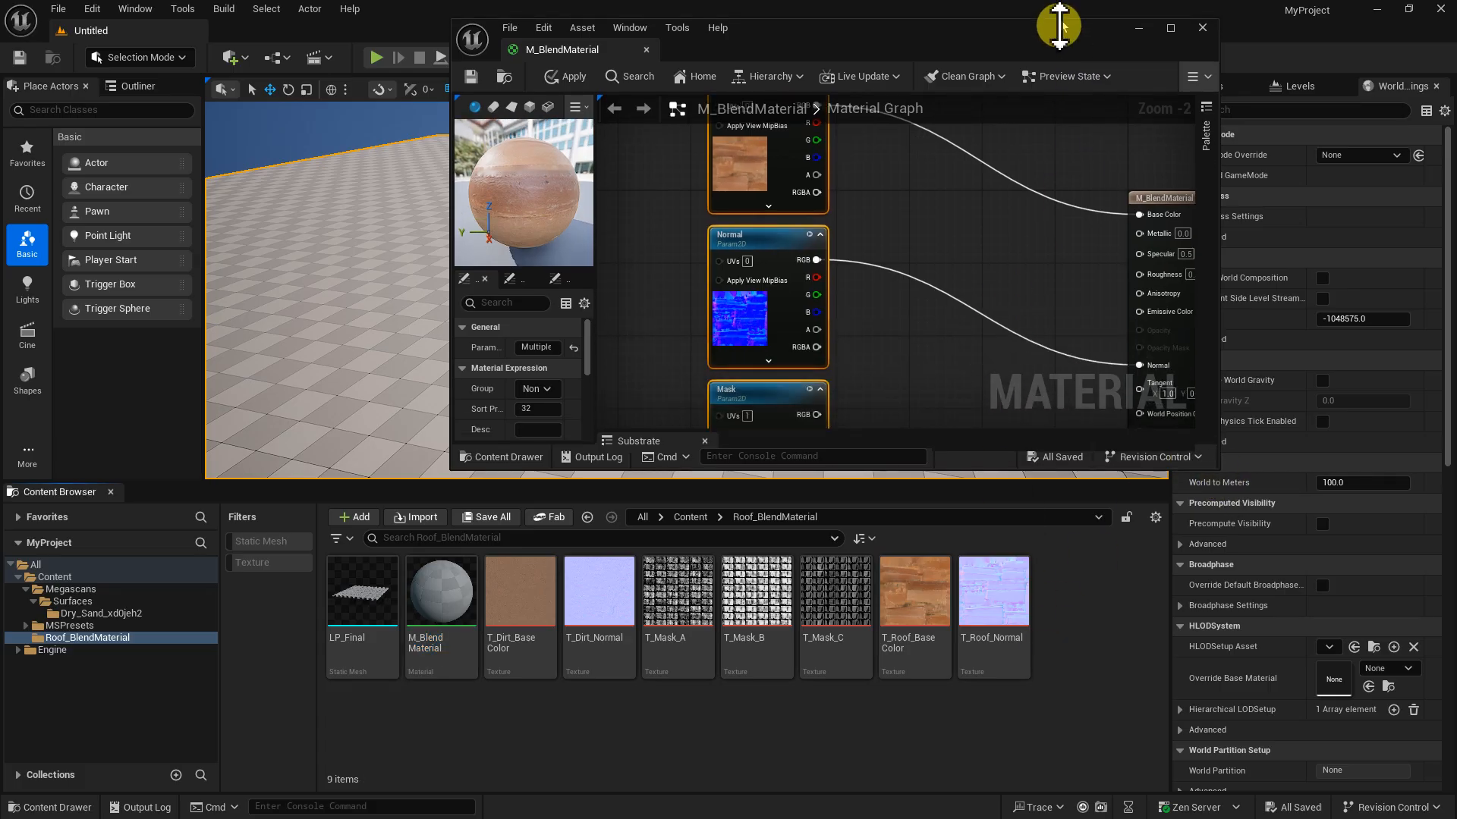
{"action": "left_click_drag", "start_coordinate": [918, 599], "coordinate": [647, 303]}
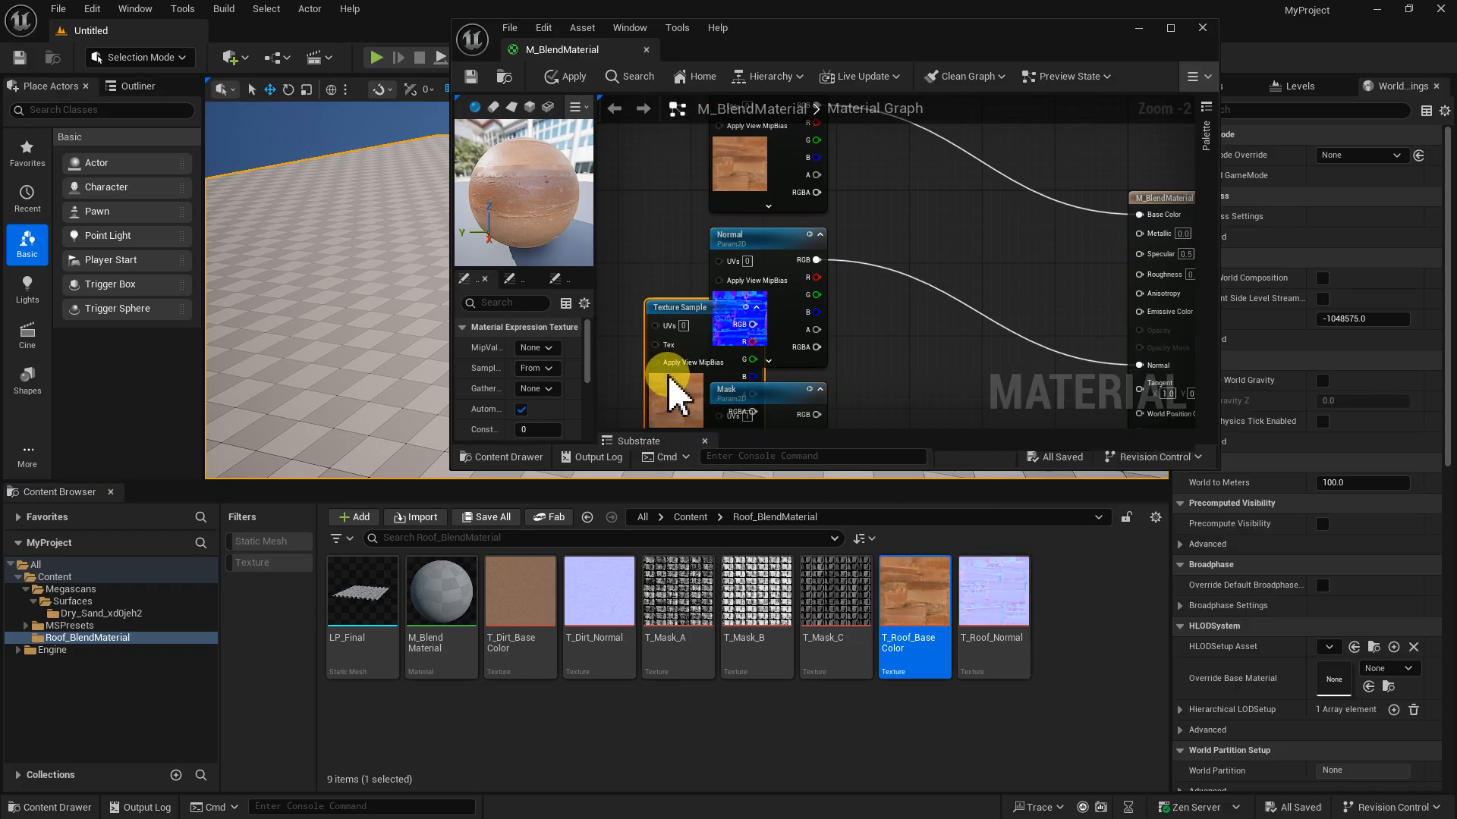
{"action": "left_click_drag", "start_coordinate": [673, 395], "coordinate": [660, 361]}
{"action": "key", "text": "Delete"}
- Add T_Dirt_BaseColor and T_Dirt_Normal as texture samples, maximize the material editor, and stack both nodes below and left of the Mask node
{"action": "left_click_drag", "start_coordinate": [523, 598], "coordinate": [656, 315]}
{"action": "left_click_drag", "start_coordinate": [569, 622], "coordinate": [640, 394]}
{"action": "left_click", "coordinate": [1171, 28]}
{"action": "right_click_drag", "start_coordinate": [739, 349], "coordinate": [1008, 429]}
{"action": "left_click_drag", "start_coordinate": [551, 270], "coordinate": [595, 555]}
{"action": "left_click_drag", "start_coordinate": [584, 405], "coordinate": [384, 651]}
{"action": "right_click_drag", "start_coordinate": [873, 519], "coordinate": [865, 383]}
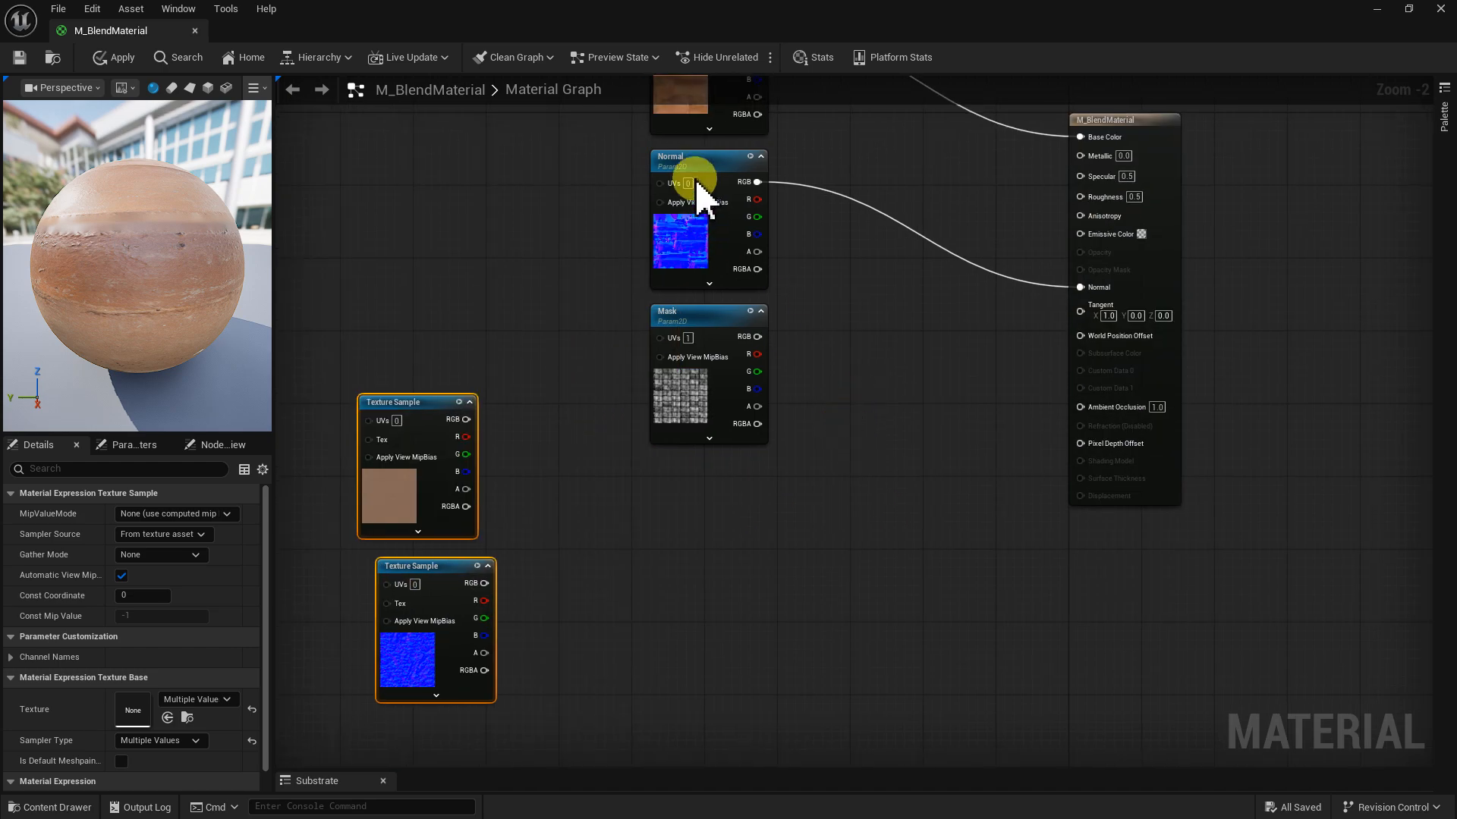
- Stack the nodes in one column: BaseColor, the dirt base color sample, Mask, and Normal beneath Mask
{"action": "left_click_drag", "start_coordinate": [677, 176], "coordinate": [685, 487]}
{"action": "right_click_drag", "start_coordinate": [421, 413], "coordinate": [481, 580]}
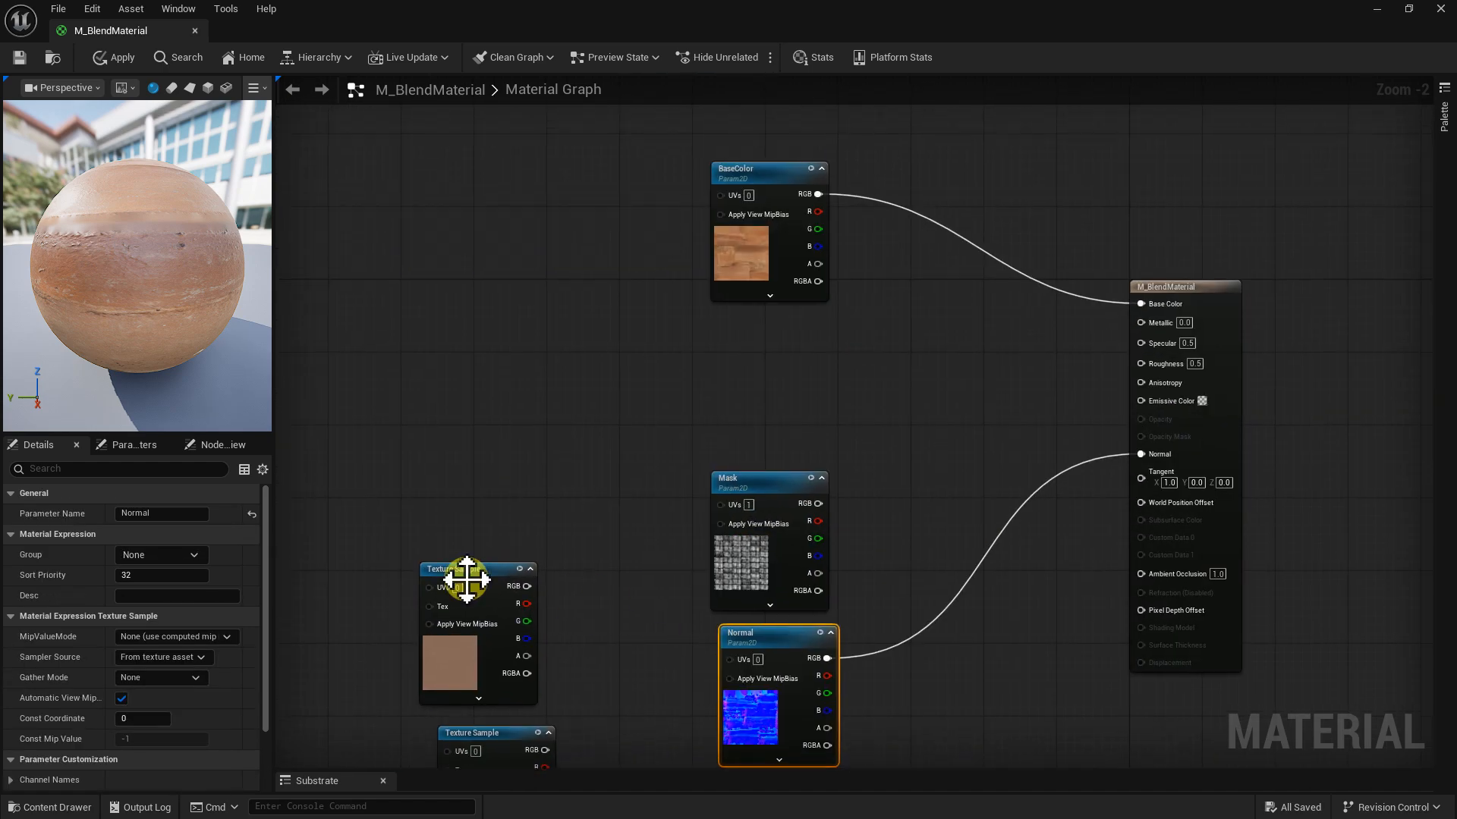
{"action": "left_click_drag", "start_coordinate": [454, 584], "coordinate": [754, 334]}
{"action": "left_click_drag", "start_coordinate": [875, 522], "coordinate": [702, 168]}
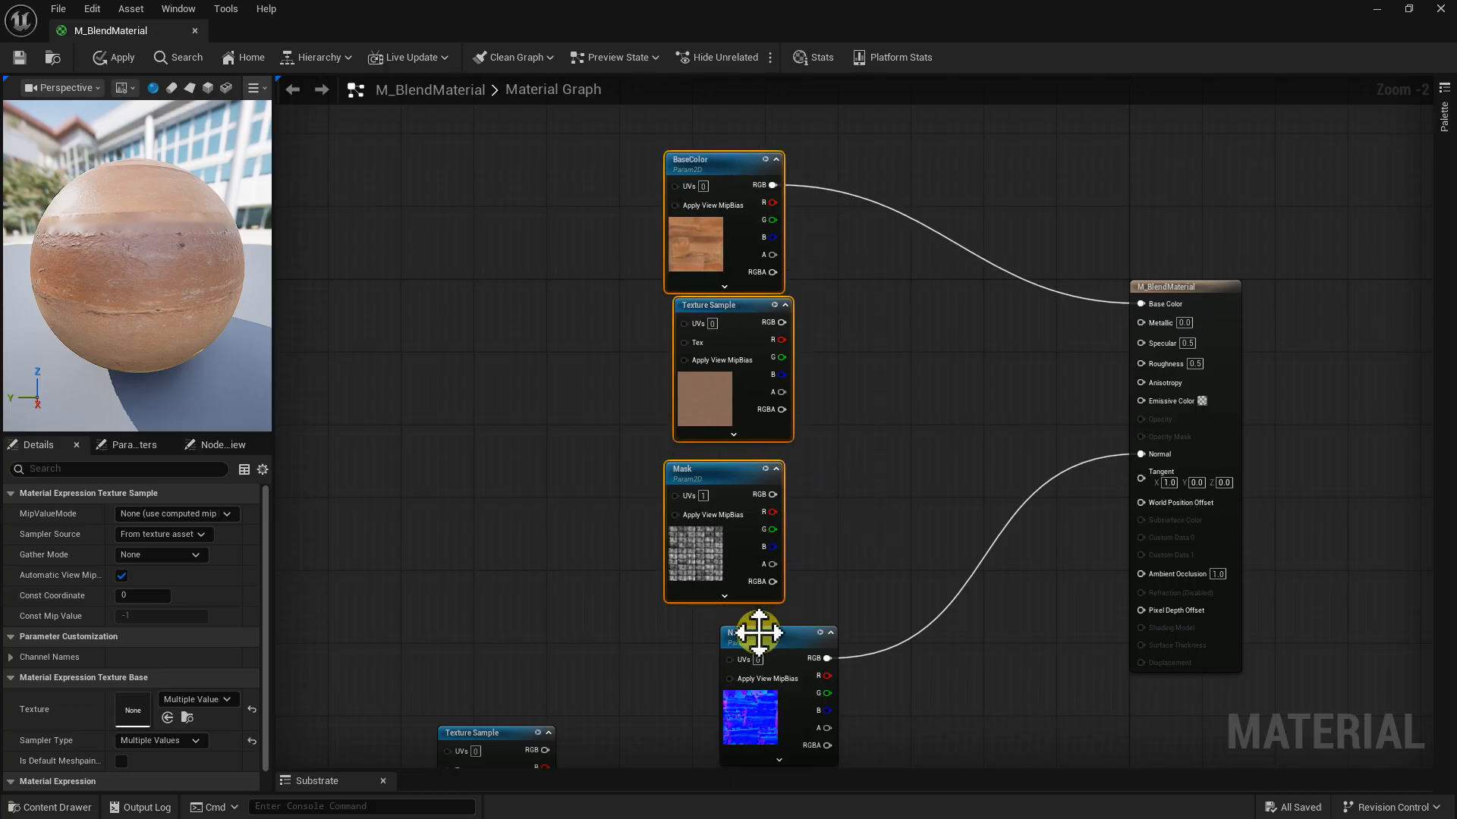
{"action": "left_click_drag", "start_coordinate": [758, 632], "coordinate": [711, 613]}
{"action": "left_click_drag", "start_coordinate": [583, 189], "coordinate": [775, 618]}
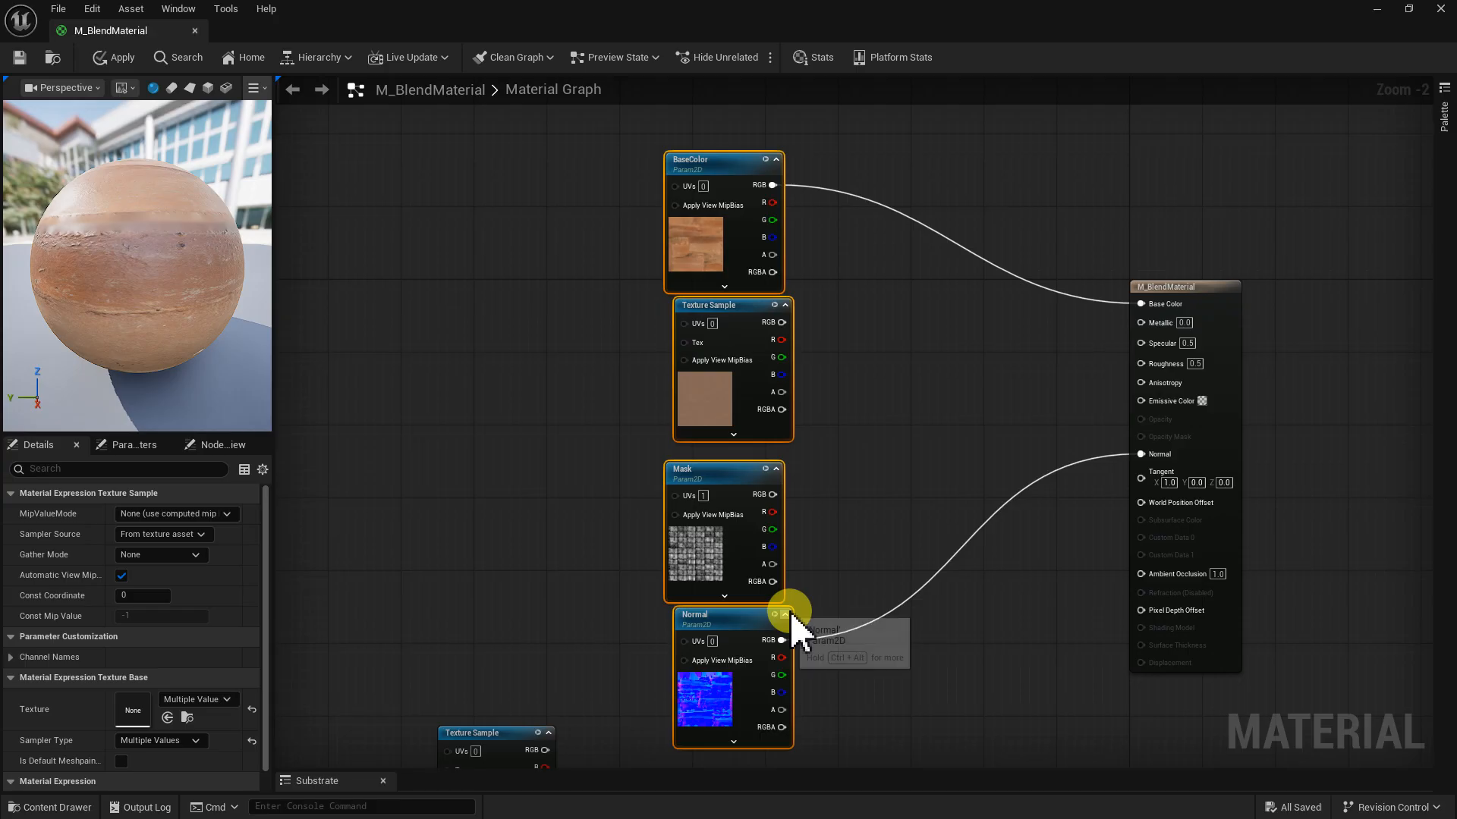
{"action": "right_click_drag", "start_coordinate": [794, 520], "coordinate": [943, 442]}
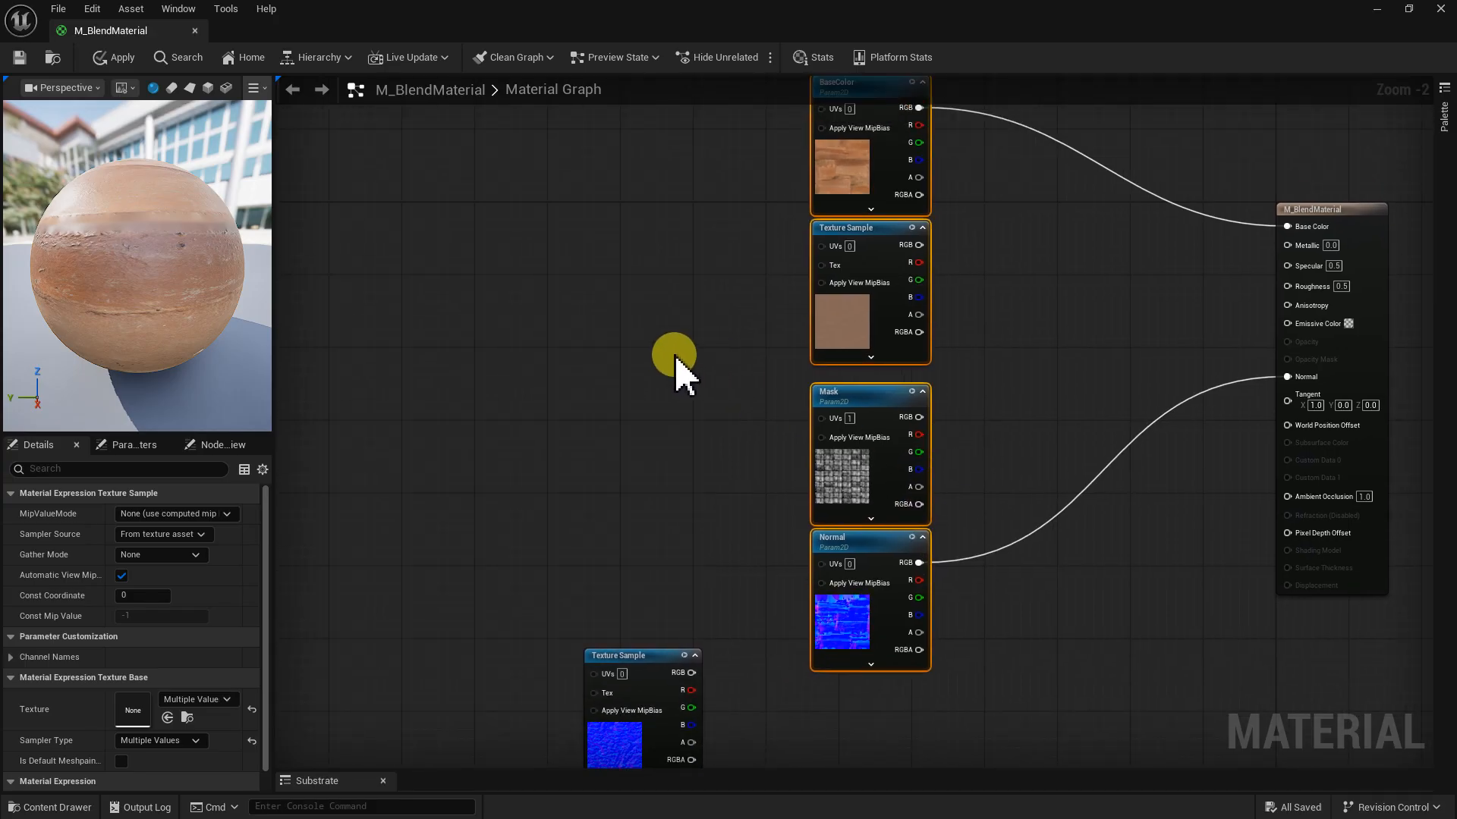
{"action": "left_click", "coordinate": [675, 356]}
{"action": "right_click_drag", "start_coordinate": [576, 367], "coordinate": [636, 324]}
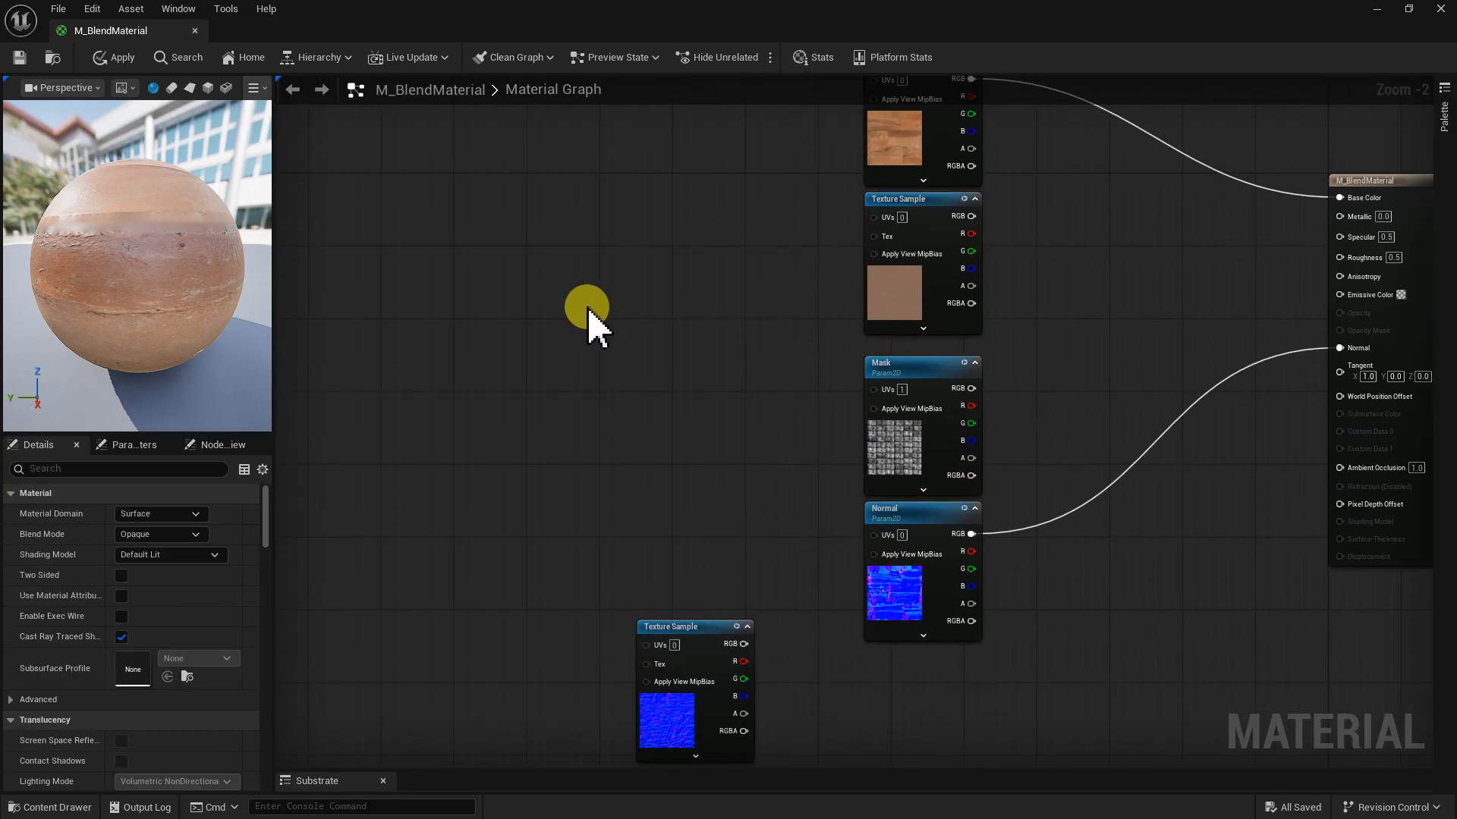
- Add a texture coordinate node left of the texture column and set its Coordinate Index to 1
{"action": "left_click", "coordinate": [558, 300]}
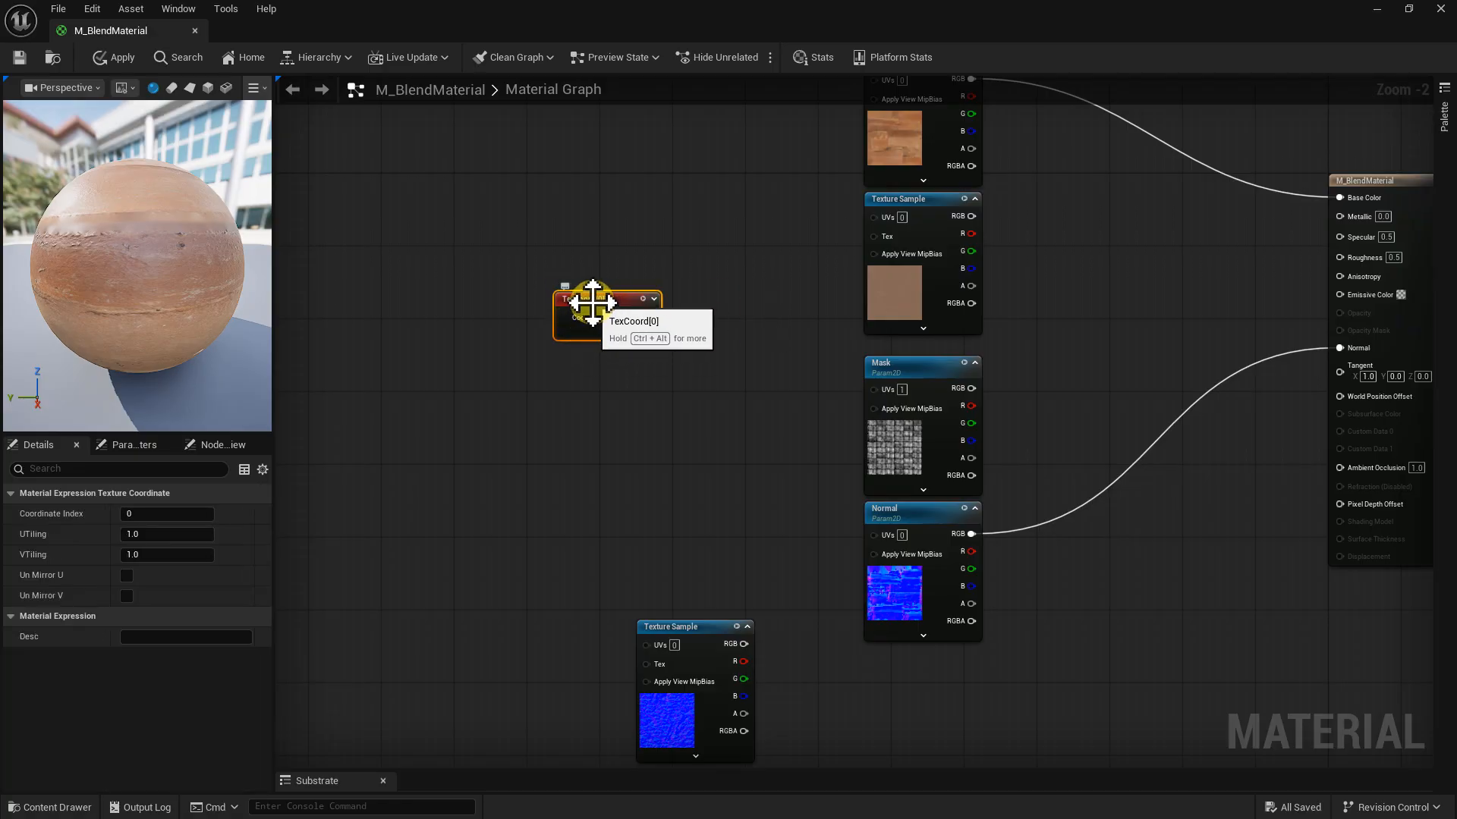
{"action": "left_click_drag", "start_coordinate": [594, 306], "coordinate": [529, 306]}
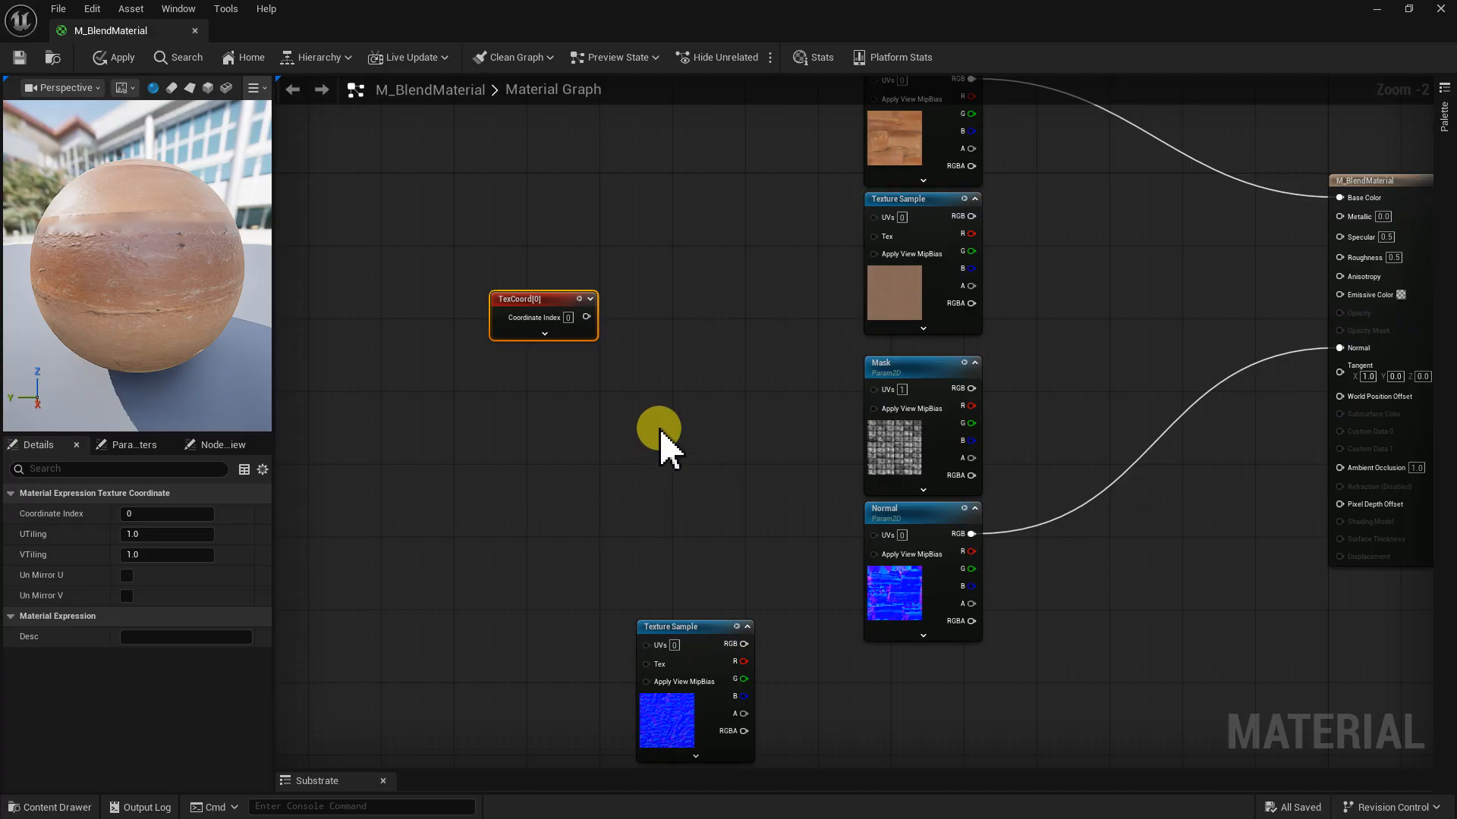
{"action": "right_click_drag", "start_coordinate": [913, 319], "coordinate": [671, 369]}
{"action": "left_click_drag", "start_coordinate": [772, 381], "coordinate": [596, 354]}
{"action": "right_click_drag", "start_coordinate": [552, 373], "coordinate": [842, 361]}
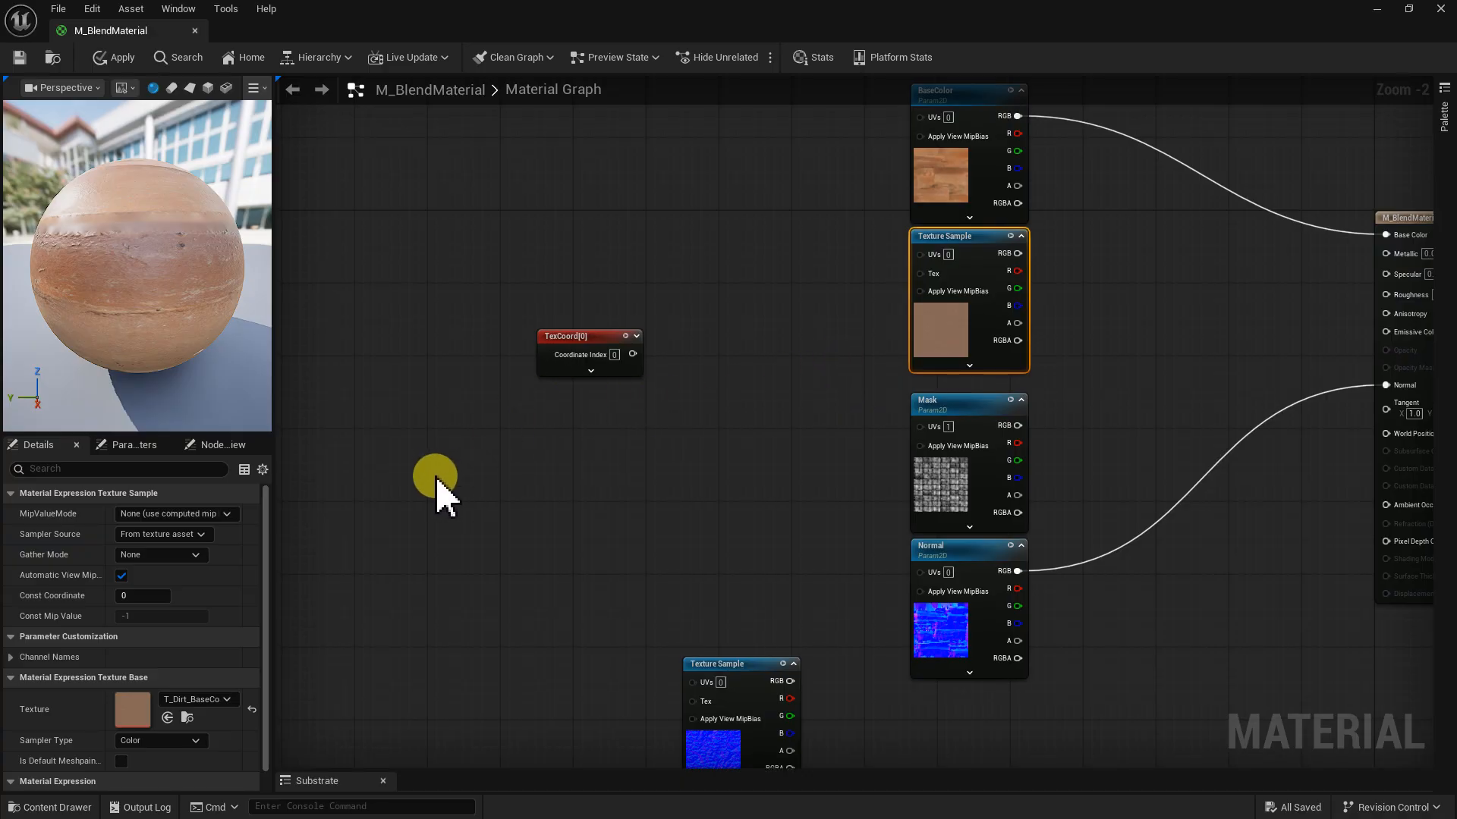
{"action": "left_click", "coordinate": [562, 339]}
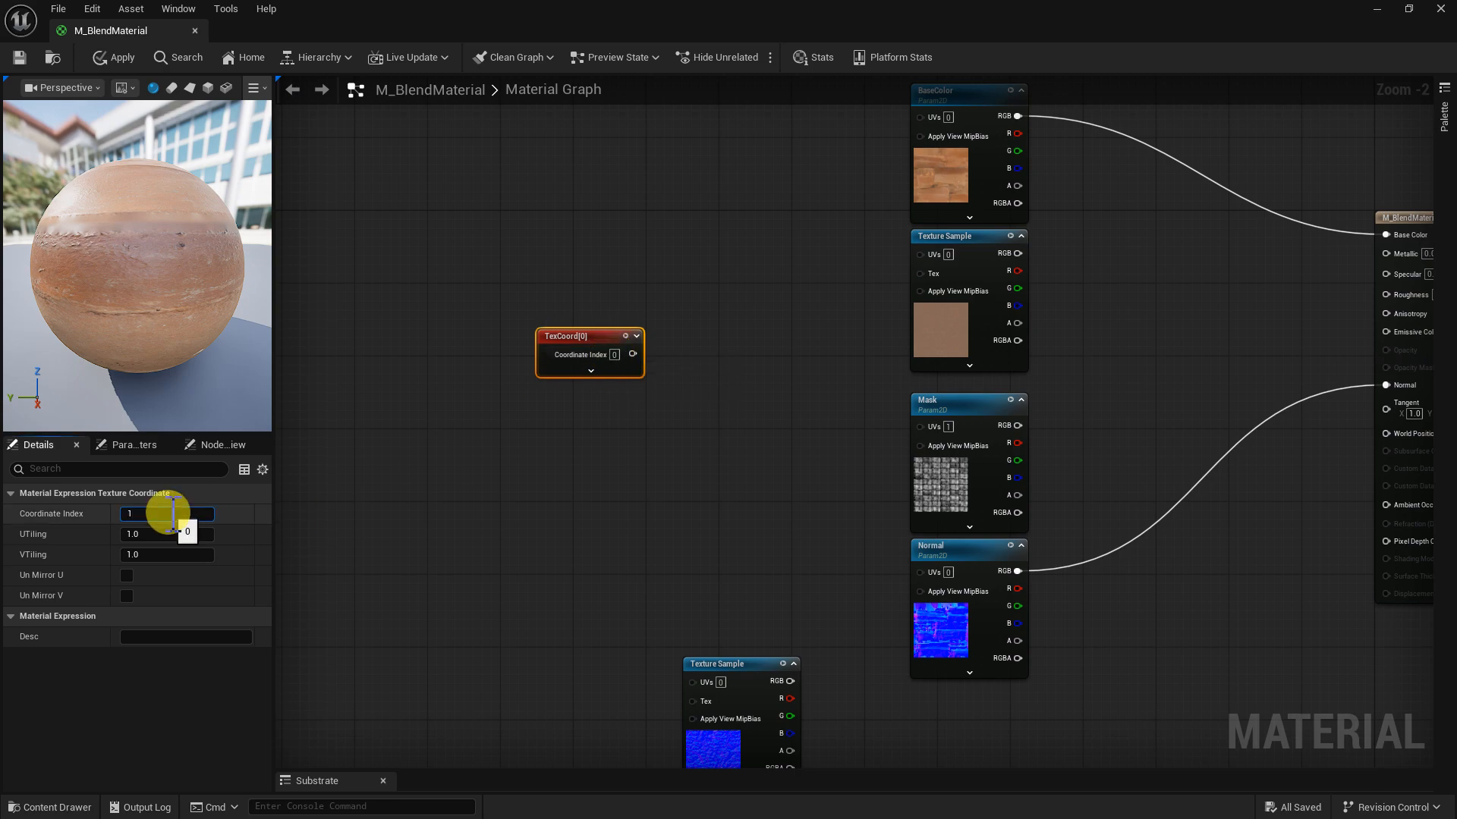
- Add a Multiply node with the texture coordinate wired into its A input
{"action": "left_click_drag", "start_coordinate": [595, 335], "coordinate": [662, 355]}
{"action": "left_click", "coordinate": [649, 362]}
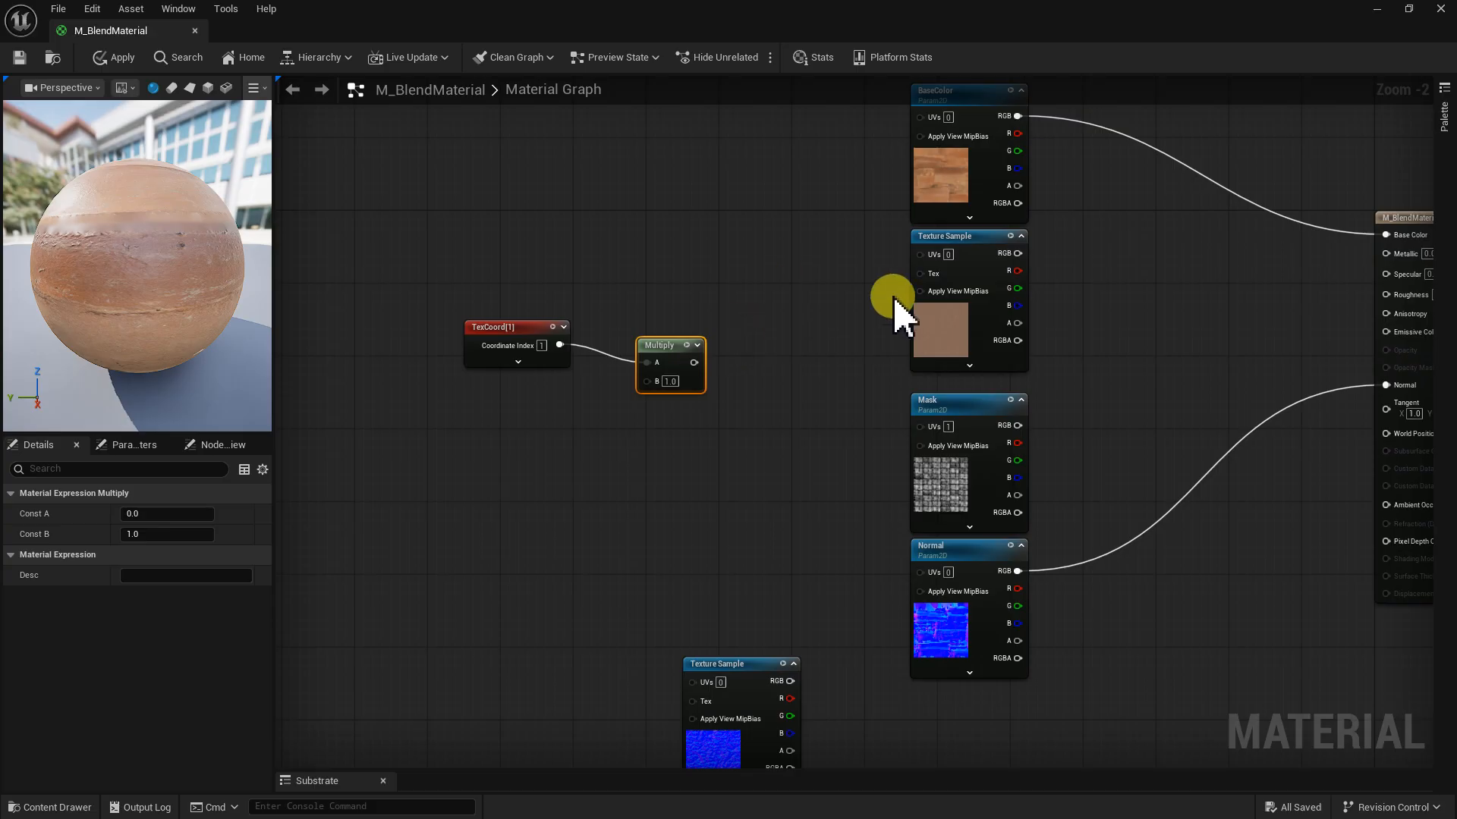
{"action": "right_click_drag", "start_coordinate": [528, 452], "coordinate": [575, 457]}
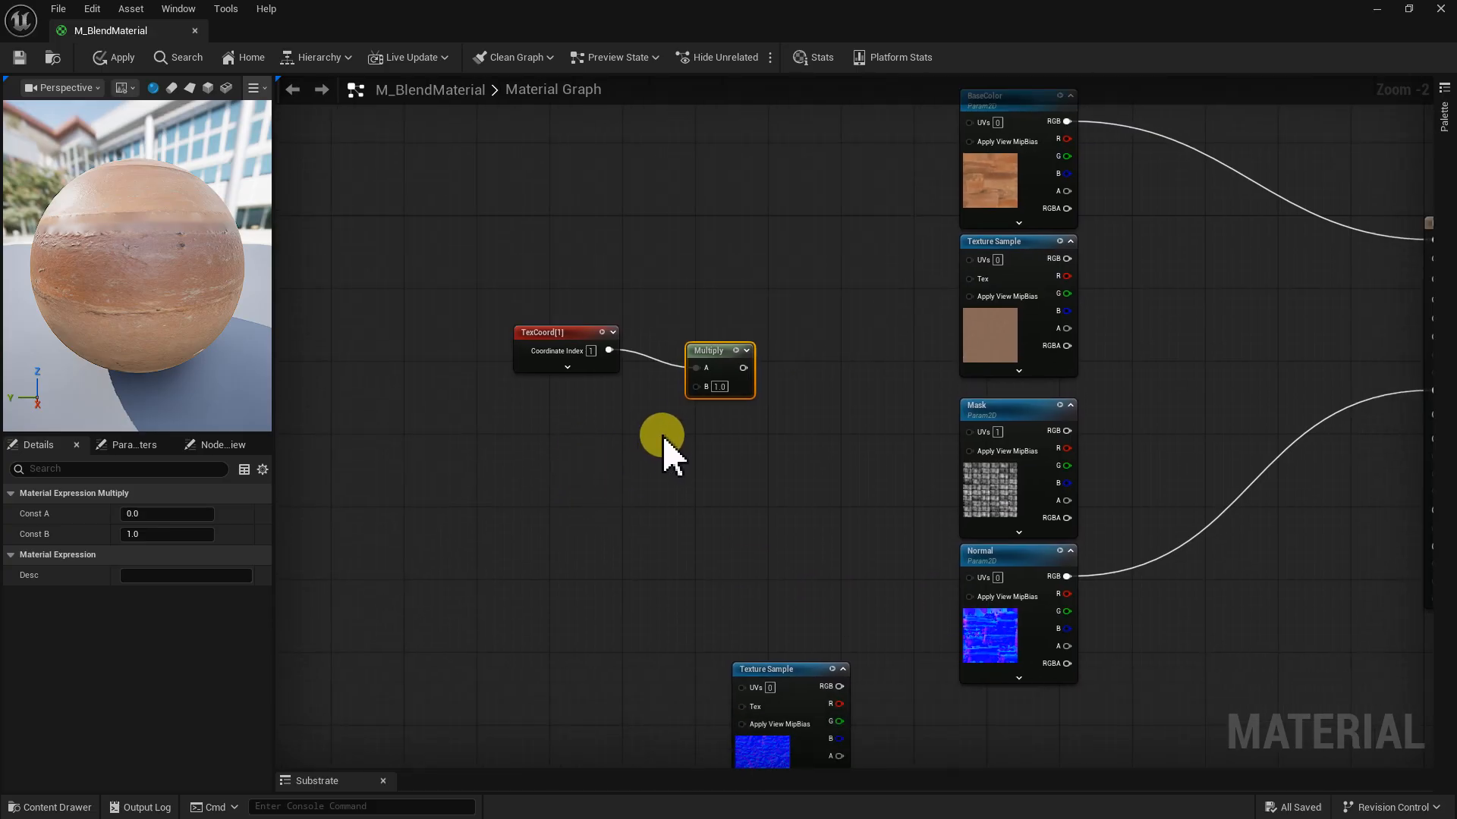
- Add a constant, convert it to a scalar parameter named Tiling_XY, and wire it into the Multiply node's B input
{"action": "left_click", "coordinate": [528, 454]}
{"action": "right_click", "coordinate": [542, 458]}
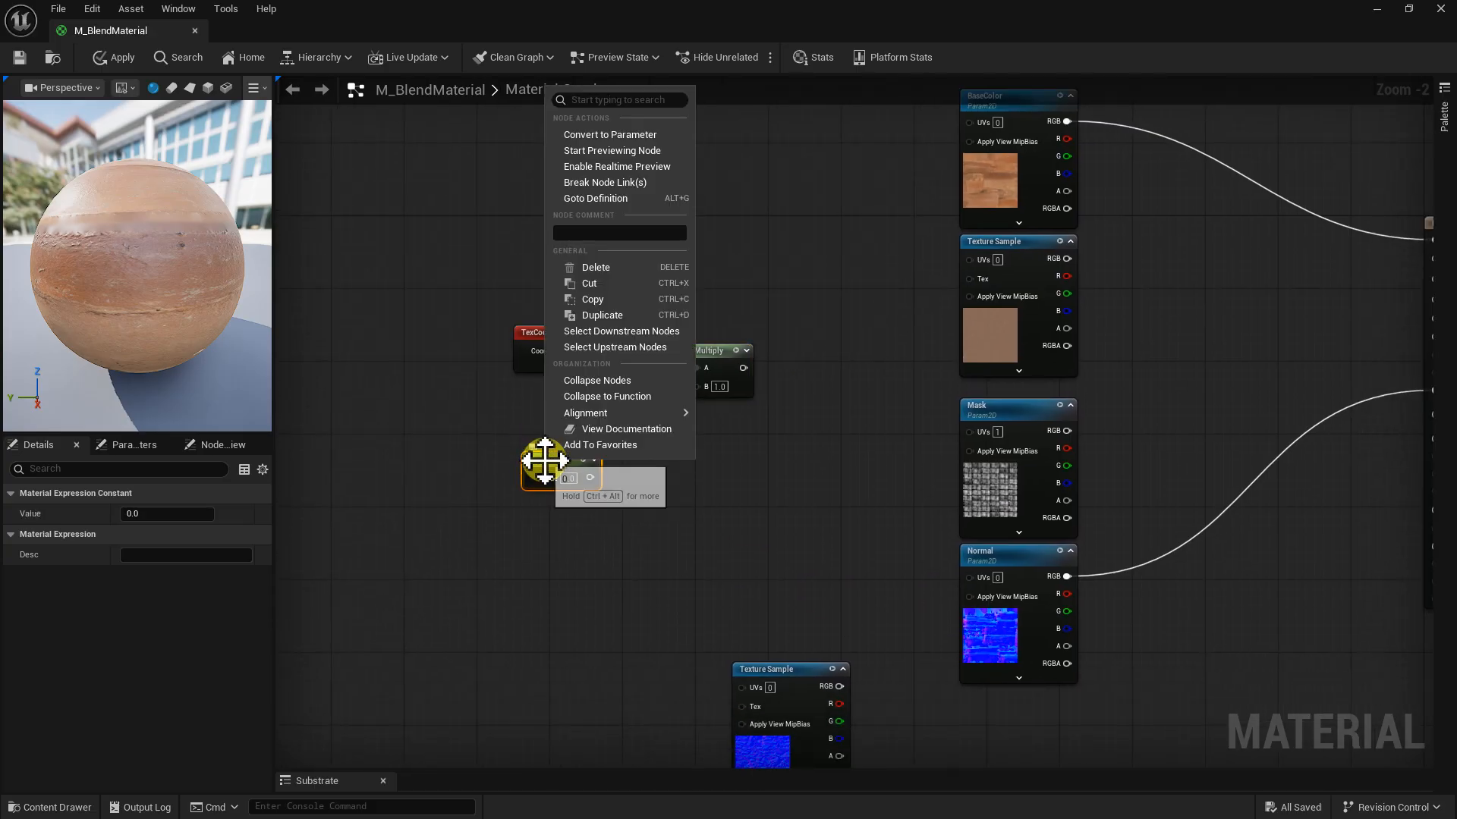
{"action": "left_click", "coordinate": [638, 137]}
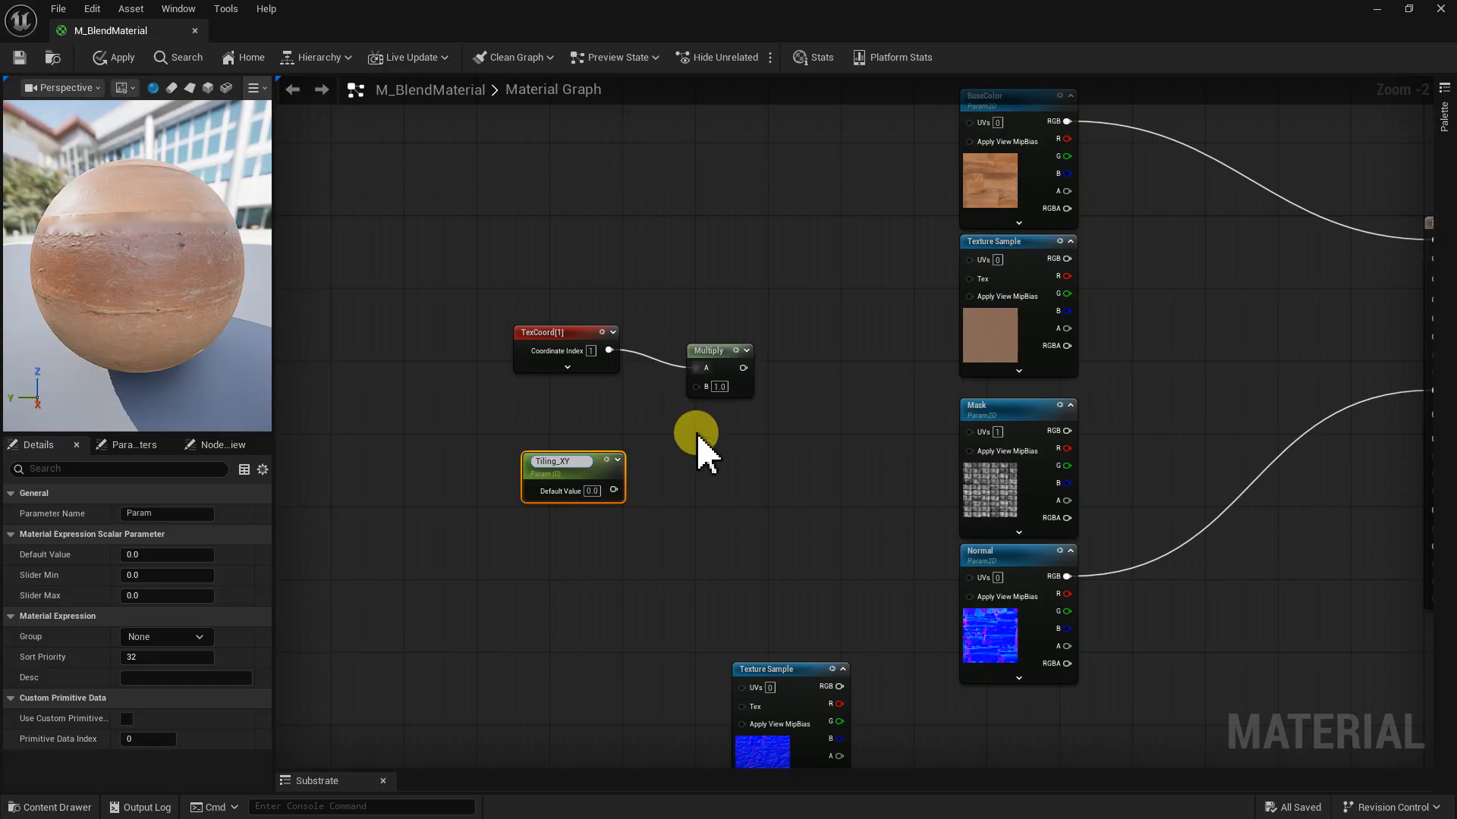
{"action": "left_click", "coordinate": [697, 454]}
{"action": "left_click_drag", "start_coordinate": [574, 460], "coordinate": [696, 385]}
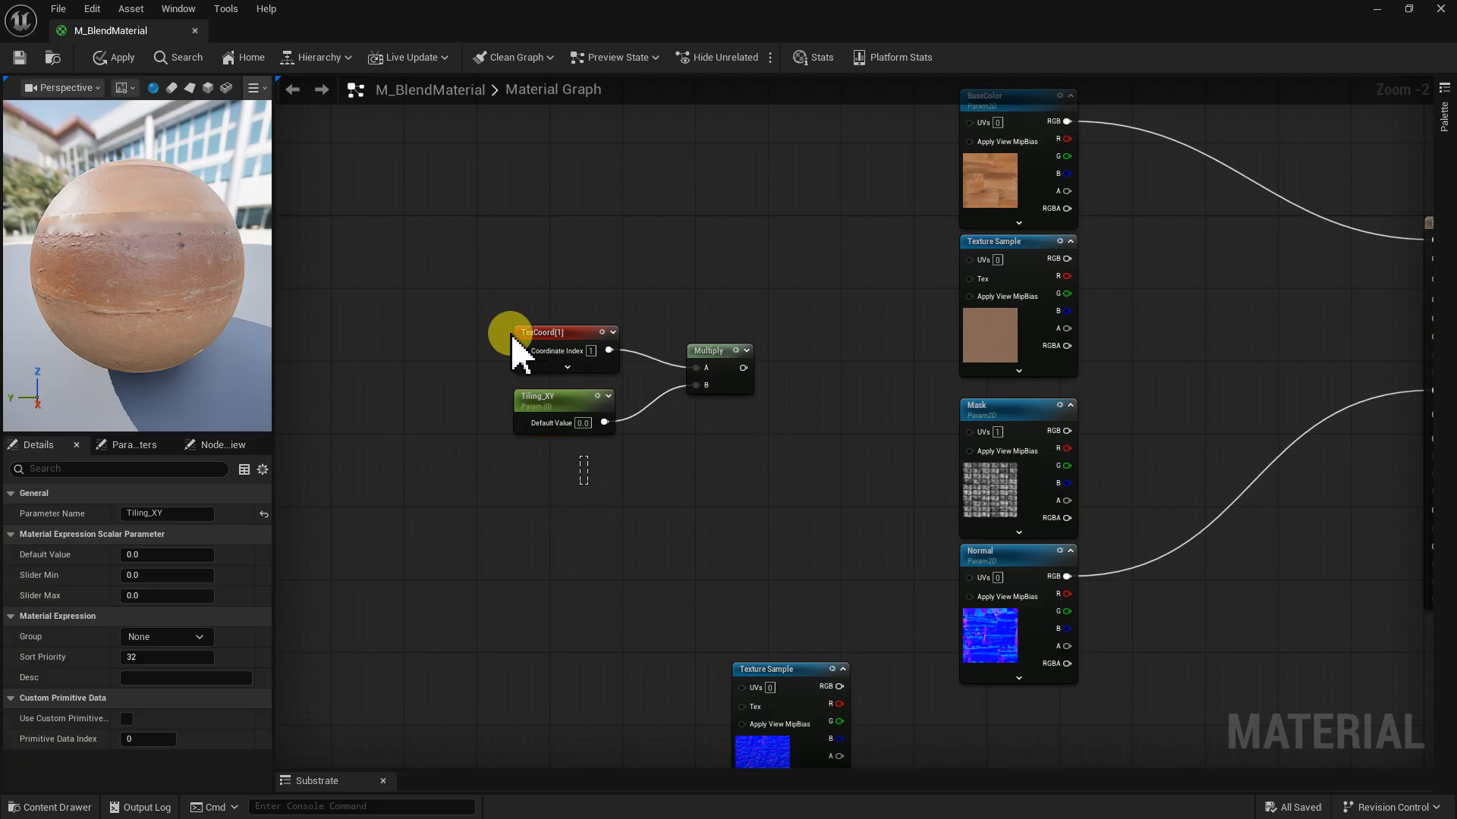
{"action": "left_click", "coordinate": [521, 357], "text": "ctrl"}
- Connect the Multiply output to the UVs of the dirt base color sample and the Normal parameter
{"action": "left_click_drag", "start_coordinate": [704, 353], "coordinate": [978, 266]}
{"action": "left_click_drag", "start_coordinate": [716, 377], "coordinate": [974, 576]}
{"action": "right_click_drag", "start_coordinate": [1054, 595], "coordinate": [873, 588]}
{"action": "right_click_drag", "start_coordinate": [783, 373], "coordinate": [876, 404]}
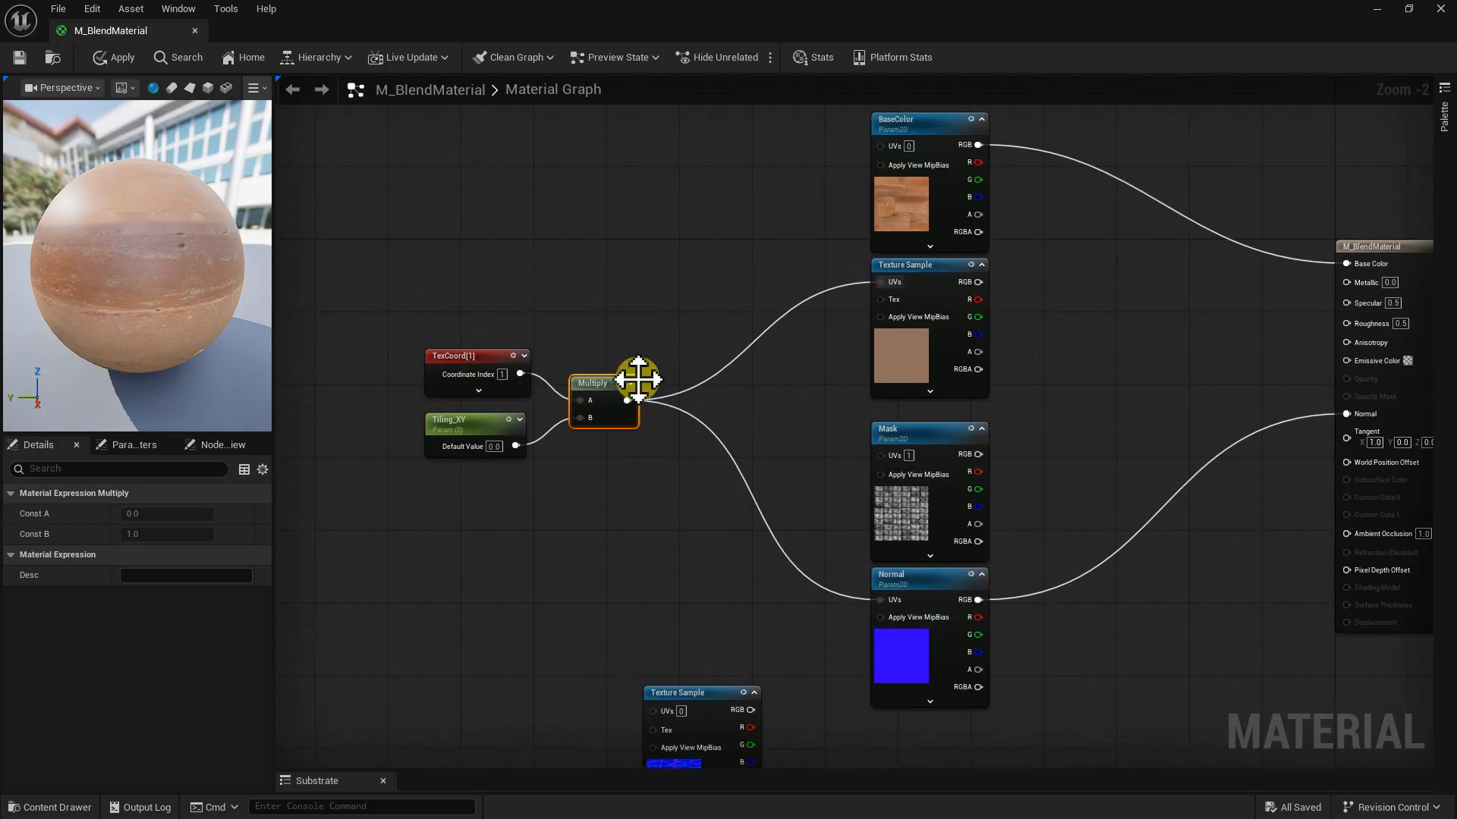
{"action": "right_click_drag", "start_coordinate": [940, 355], "coordinate": [1012, 390]}
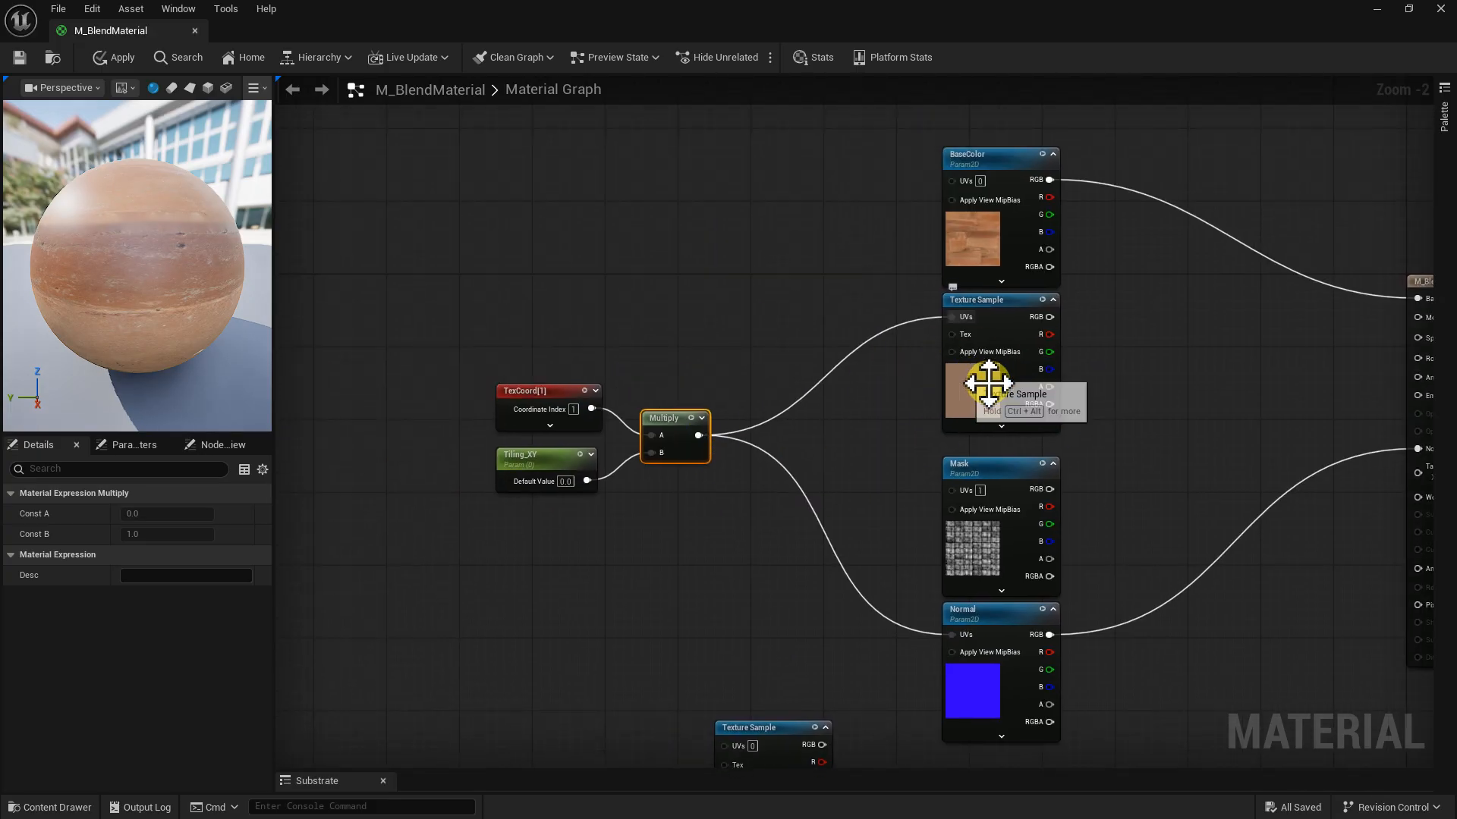
{"action": "right_click_drag", "start_coordinate": [1084, 455], "coordinate": [998, 346]}
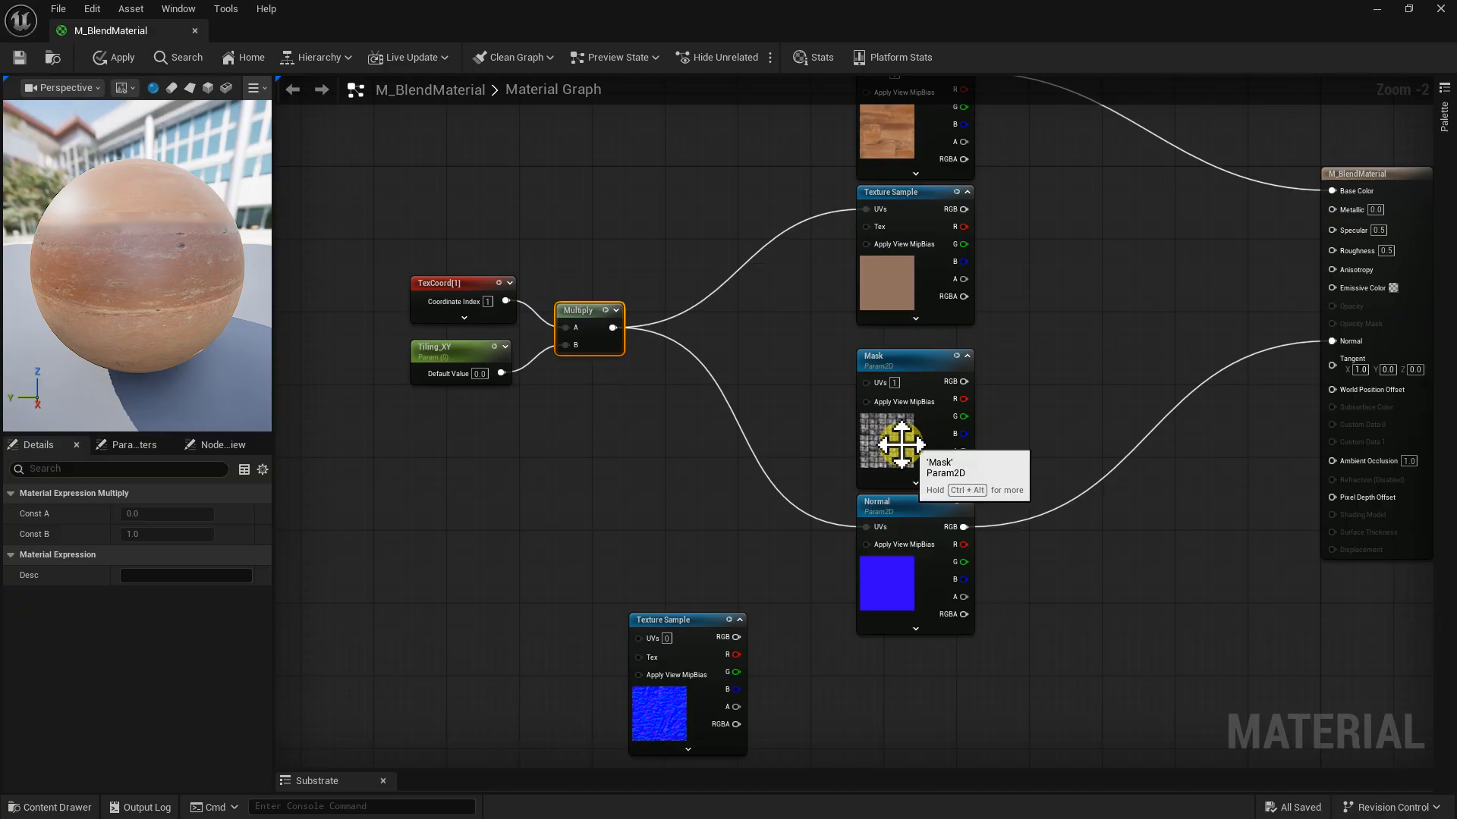
- Nudge the Mask node up, widen its properties area, and set its Const Coordinate to 1
{"action": "left_click", "coordinate": [903, 361]}
{"action": "left_click_drag", "start_coordinate": [903, 361], "coordinate": [901, 363]}
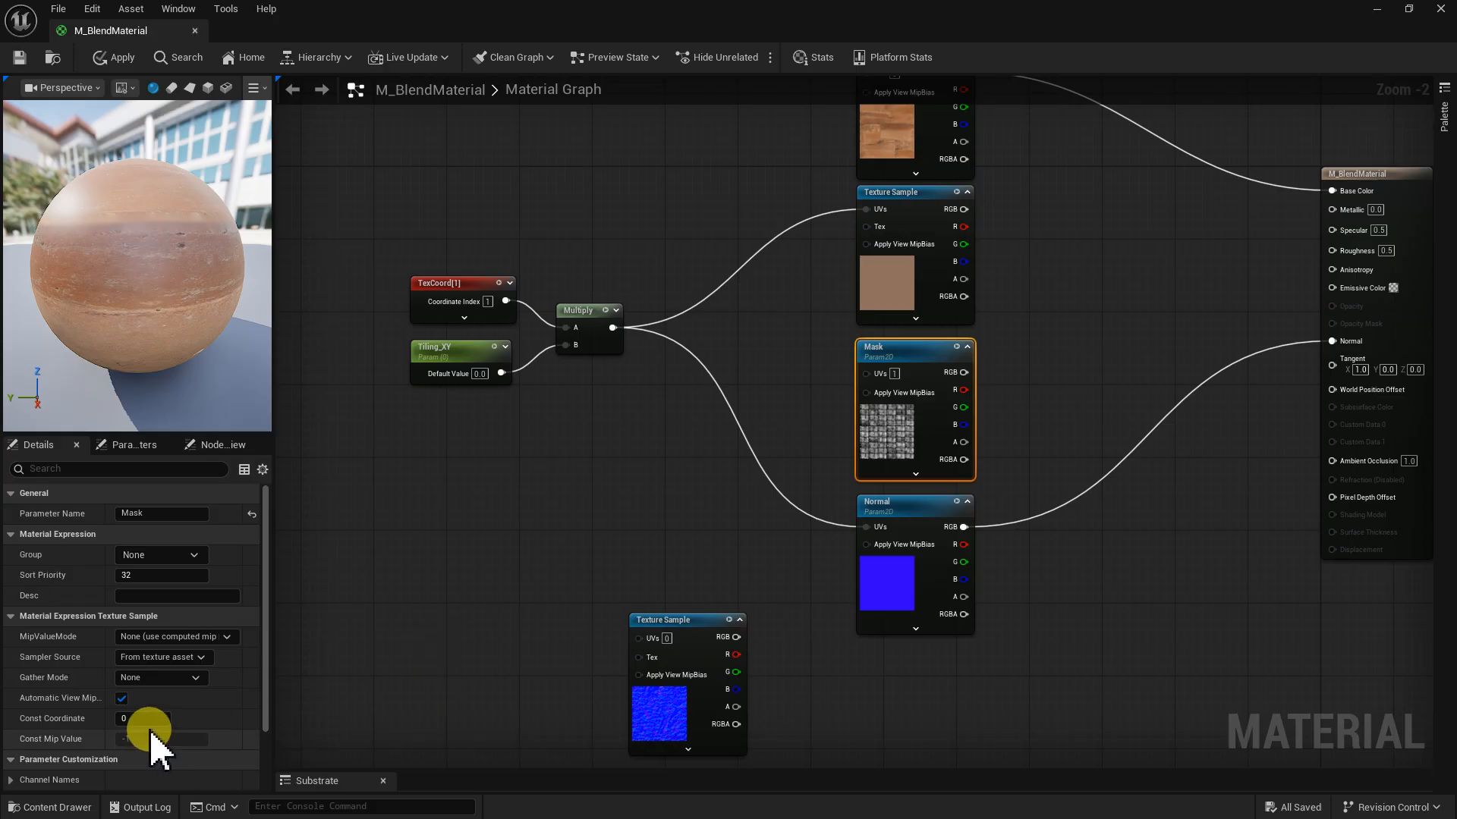
{"action": "left_click_drag", "start_coordinate": [273, 676], "coordinate": [305, 676]}
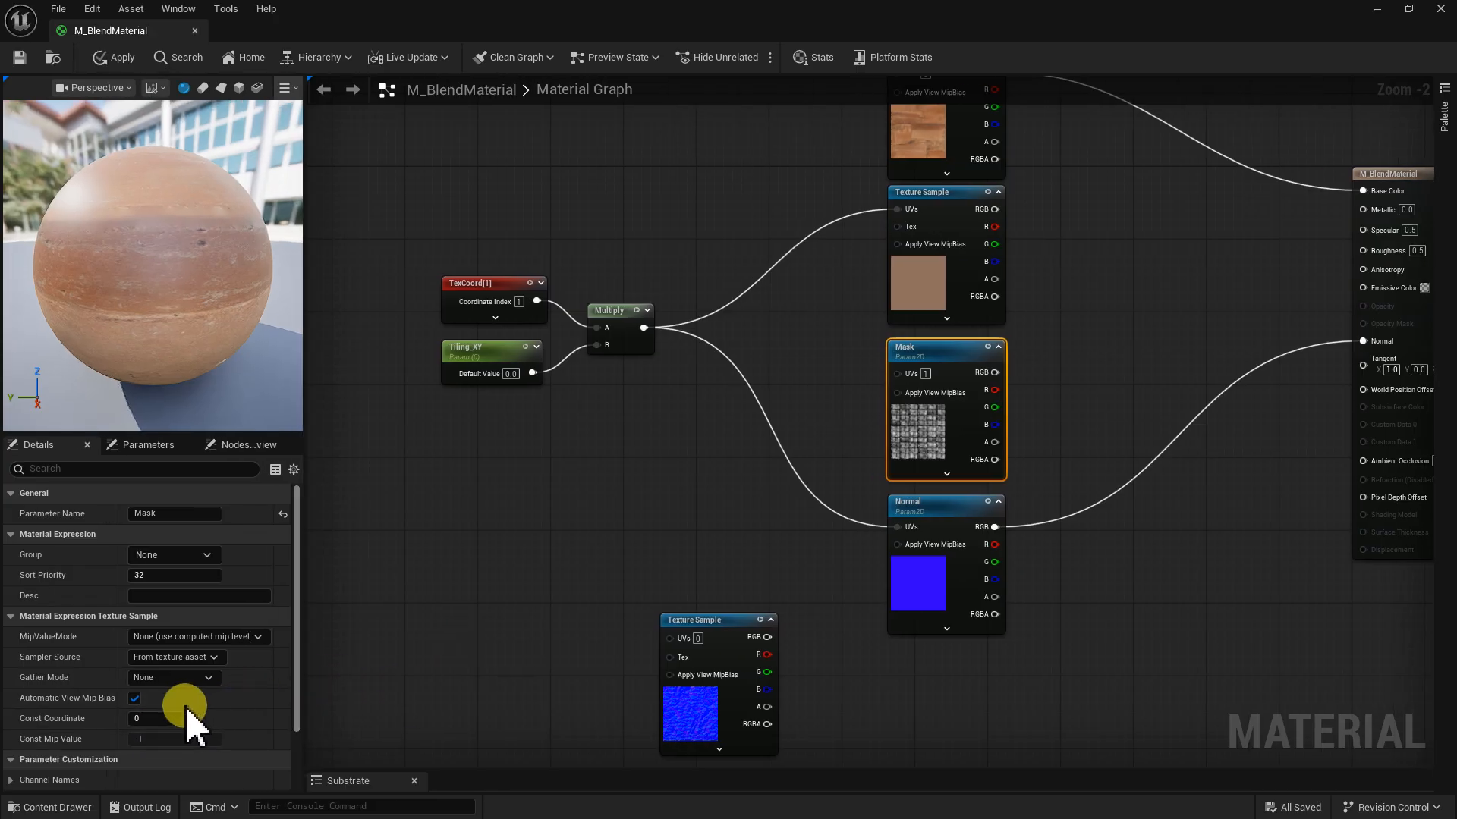
{"action": "left_click_drag", "start_coordinate": [152, 713], "coordinate": [188, 720]}
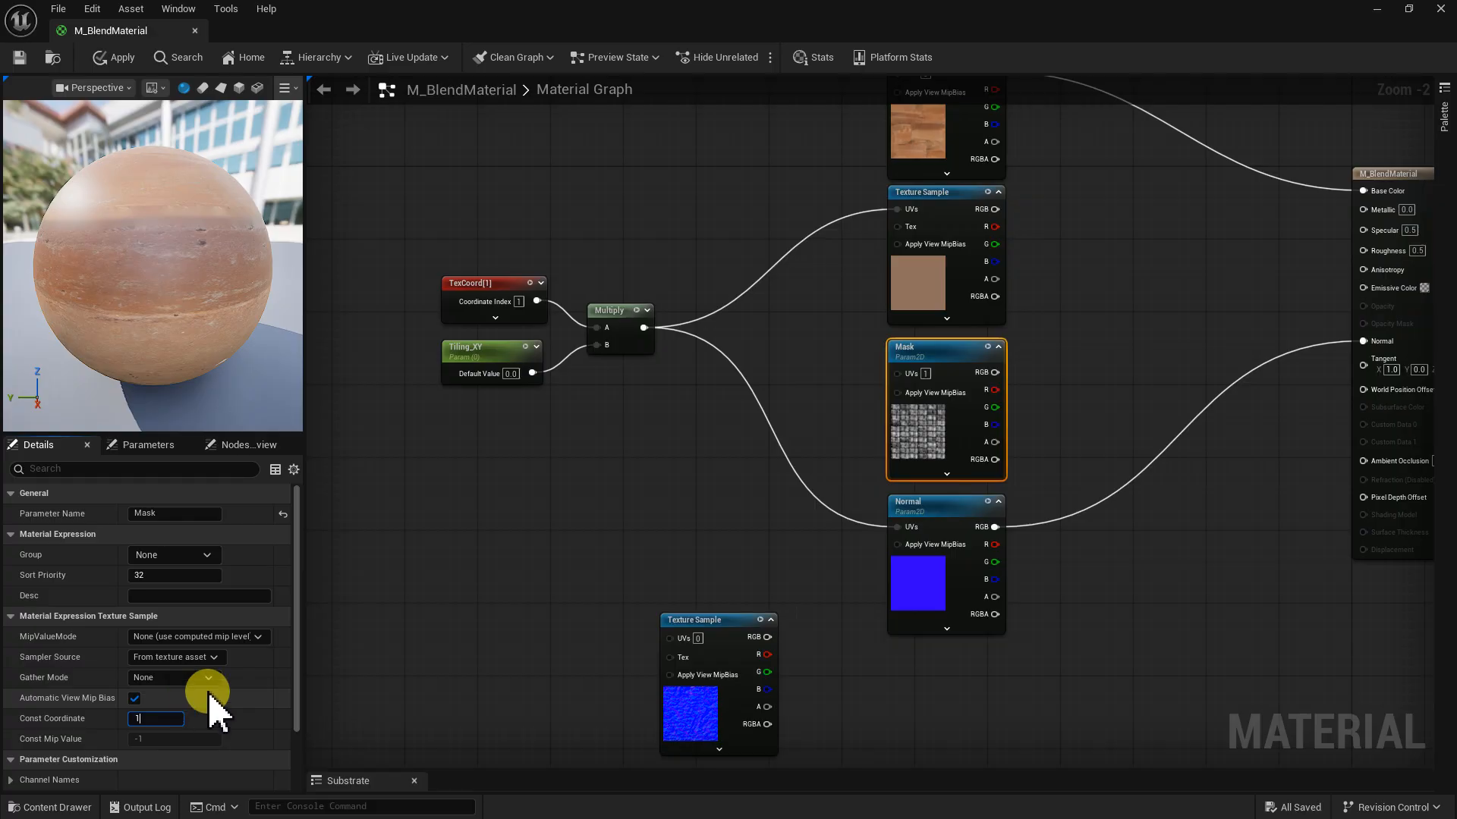
{"action": "right_click_drag", "start_coordinate": [770, 482], "coordinate": [867, 375]}
{"action": "right_click_drag", "start_coordinate": [371, 288], "coordinate": [372, 289]}
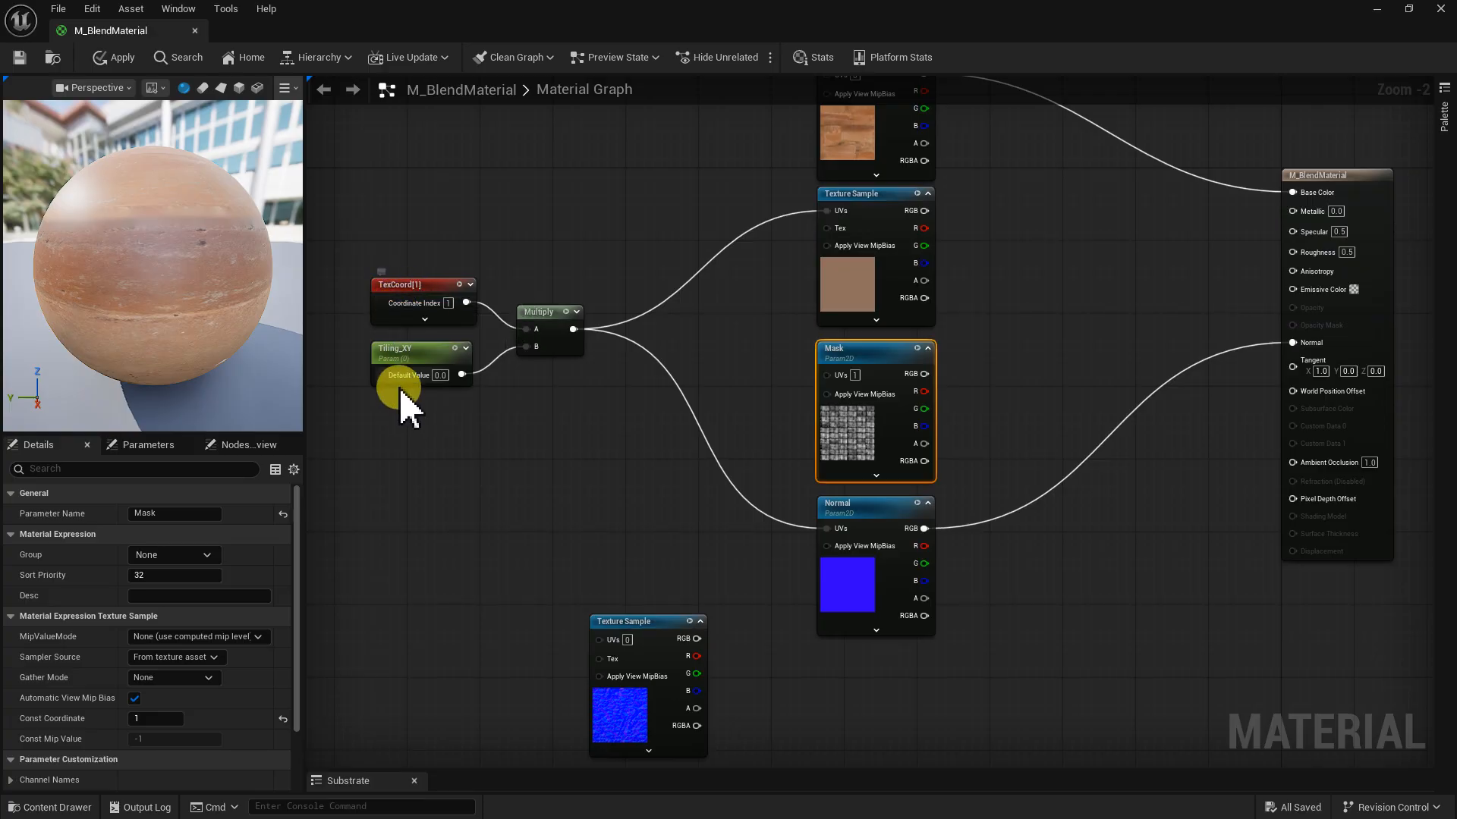
- Shift the texture and tiling nodes left as a group and place the T_Dirt_Normal sample directly beneath Normal
{"action": "right_click_drag", "start_coordinate": [839, 401], "coordinate": [904, 484]}
{"action": "scroll", "coordinate": [904, 484], "scroll_direction": "down", "scroll_amount": 1}
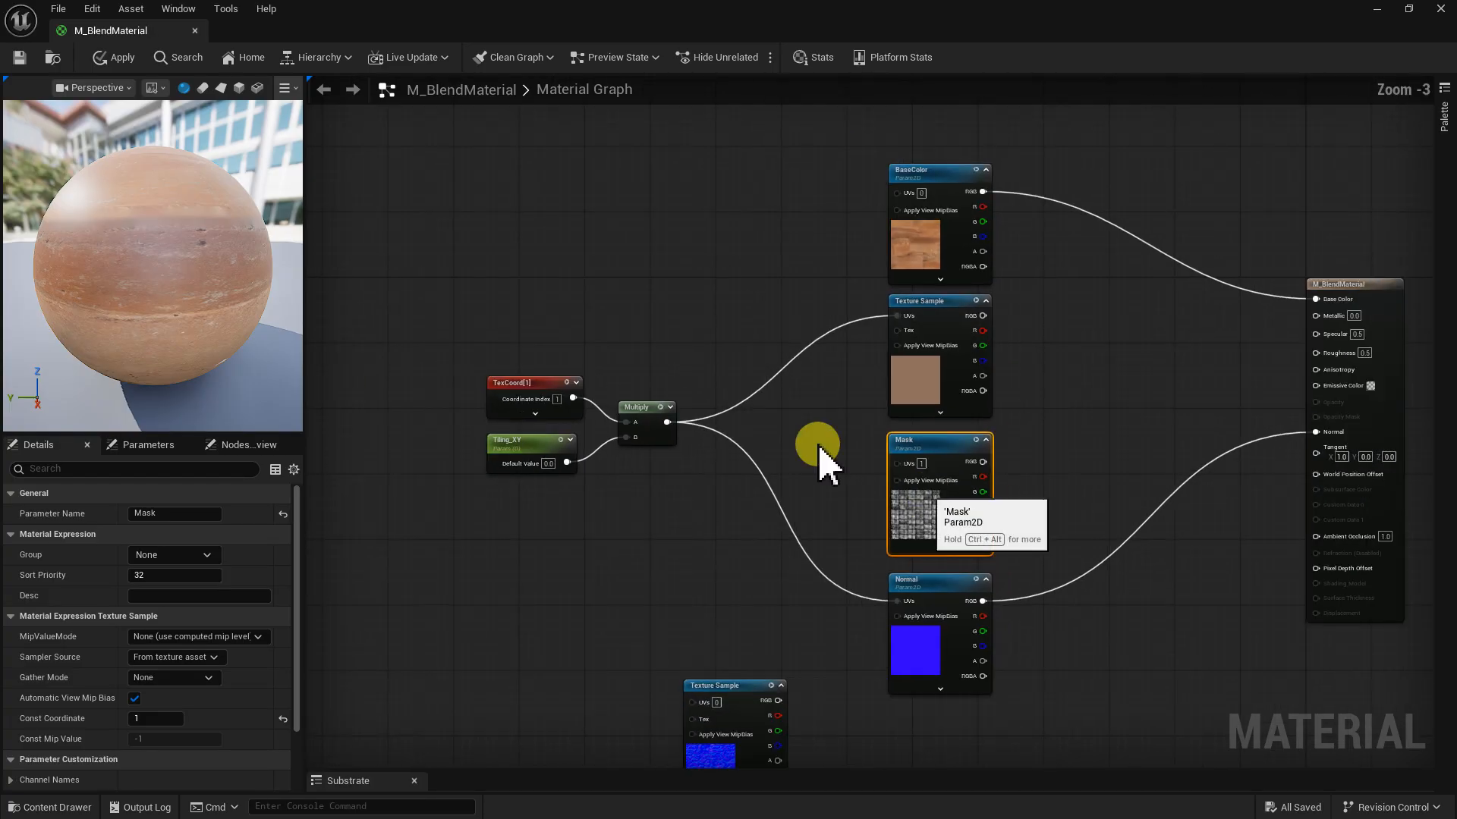
{"action": "left_click_drag", "start_coordinate": [488, 220], "coordinate": [1034, 748]}
{"action": "left_click_drag", "start_coordinate": [936, 589], "coordinate": [756, 539]}
{"action": "left_click", "coordinate": [553, 649]}
{"action": "left_click_drag", "start_coordinate": [553, 650], "coordinate": [766, 673]}
{"action": "right_click_drag", "start_coordinate": [981, 384], "coordinate": [892, 527]}
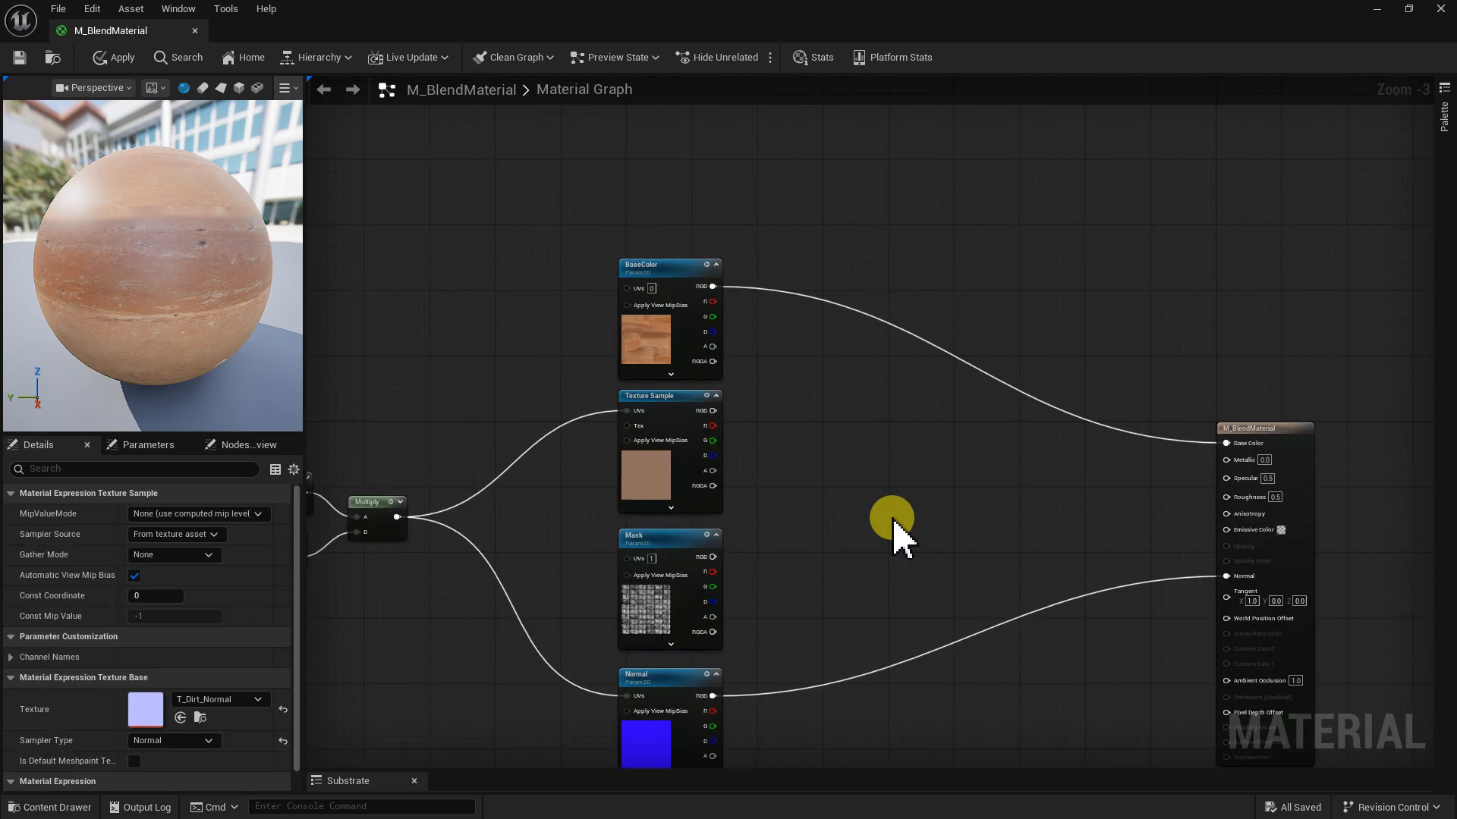
- Add a Lerp node and reroute the BaseColor connection from the material's Base Color into the Lerp's A input
{"action": "left_click", "coordinate": [886, 375]}
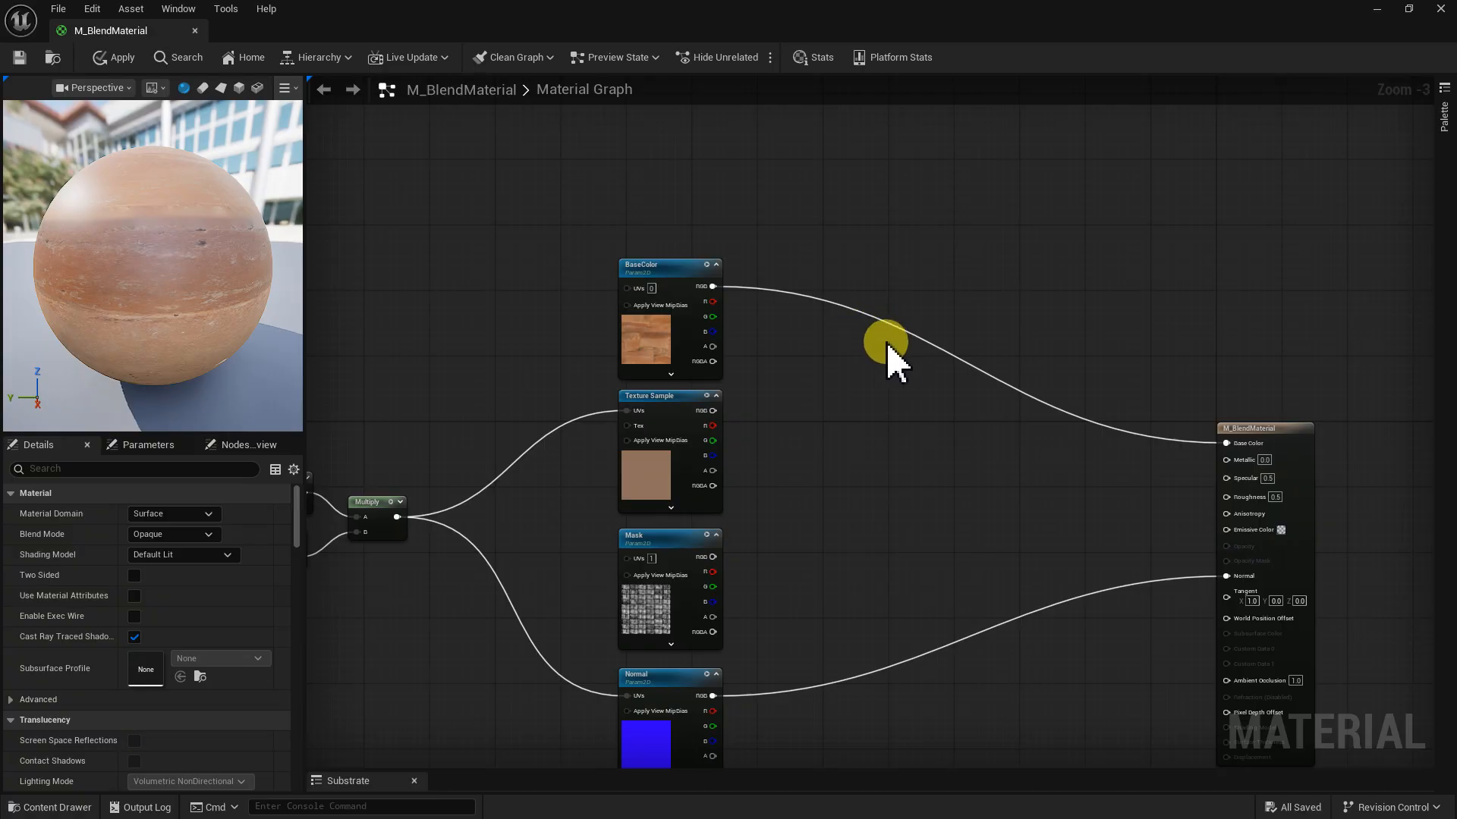
{"action": "left_click", "coordinate": [884, 345]}
{"action": "left_click_drag", "start_coordinate": [874, 333], "coordinate": [874, 298]}
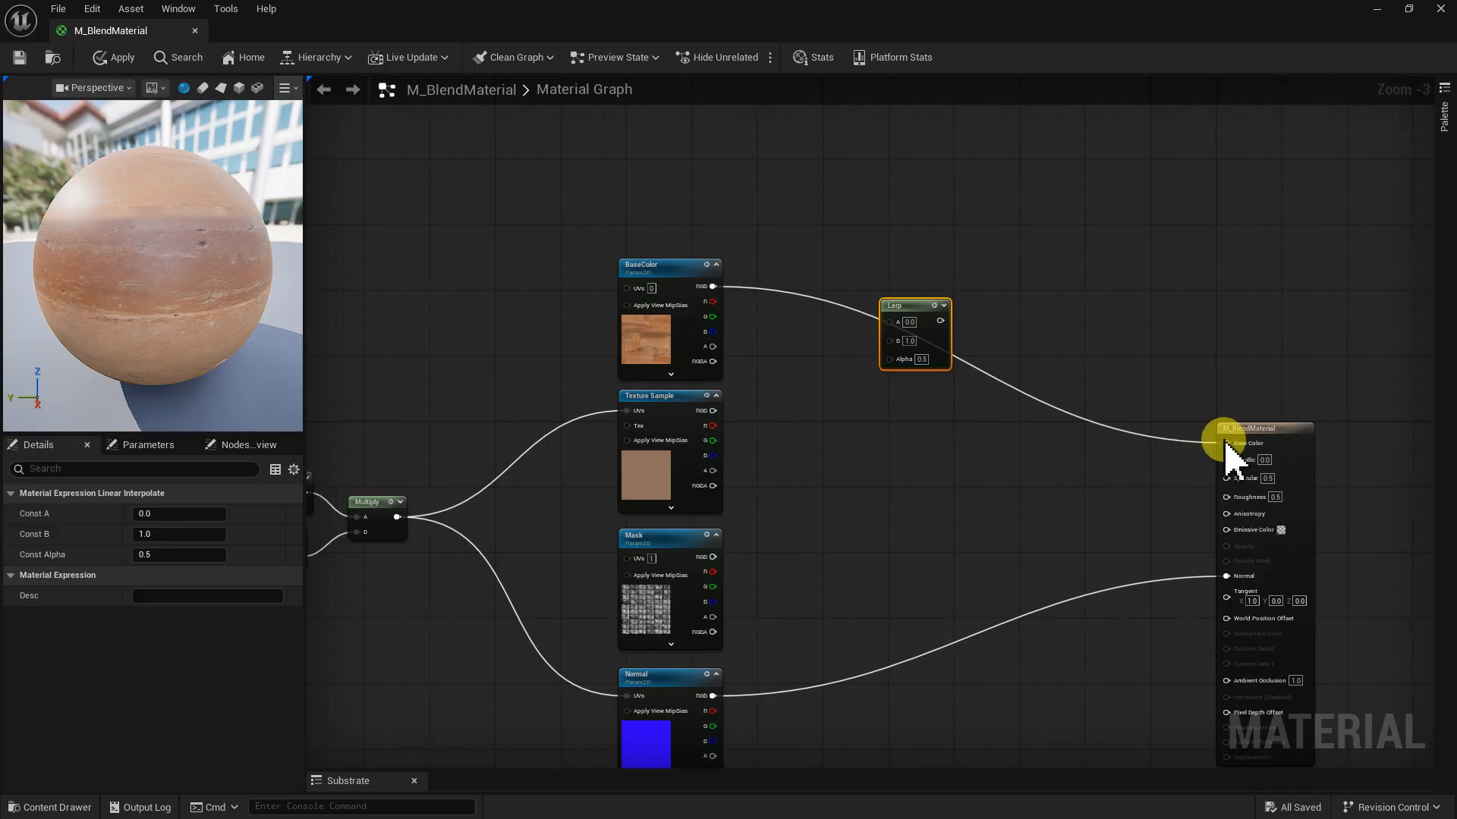
{"action": "left_click_drag", "start_coordinate": [1226, 444], "coordinate": [885, 321], "text": "ctrl"}
{"action": "right_click_drag", "start_coordinate": [913, 445], "coordinate": [952, 424]}
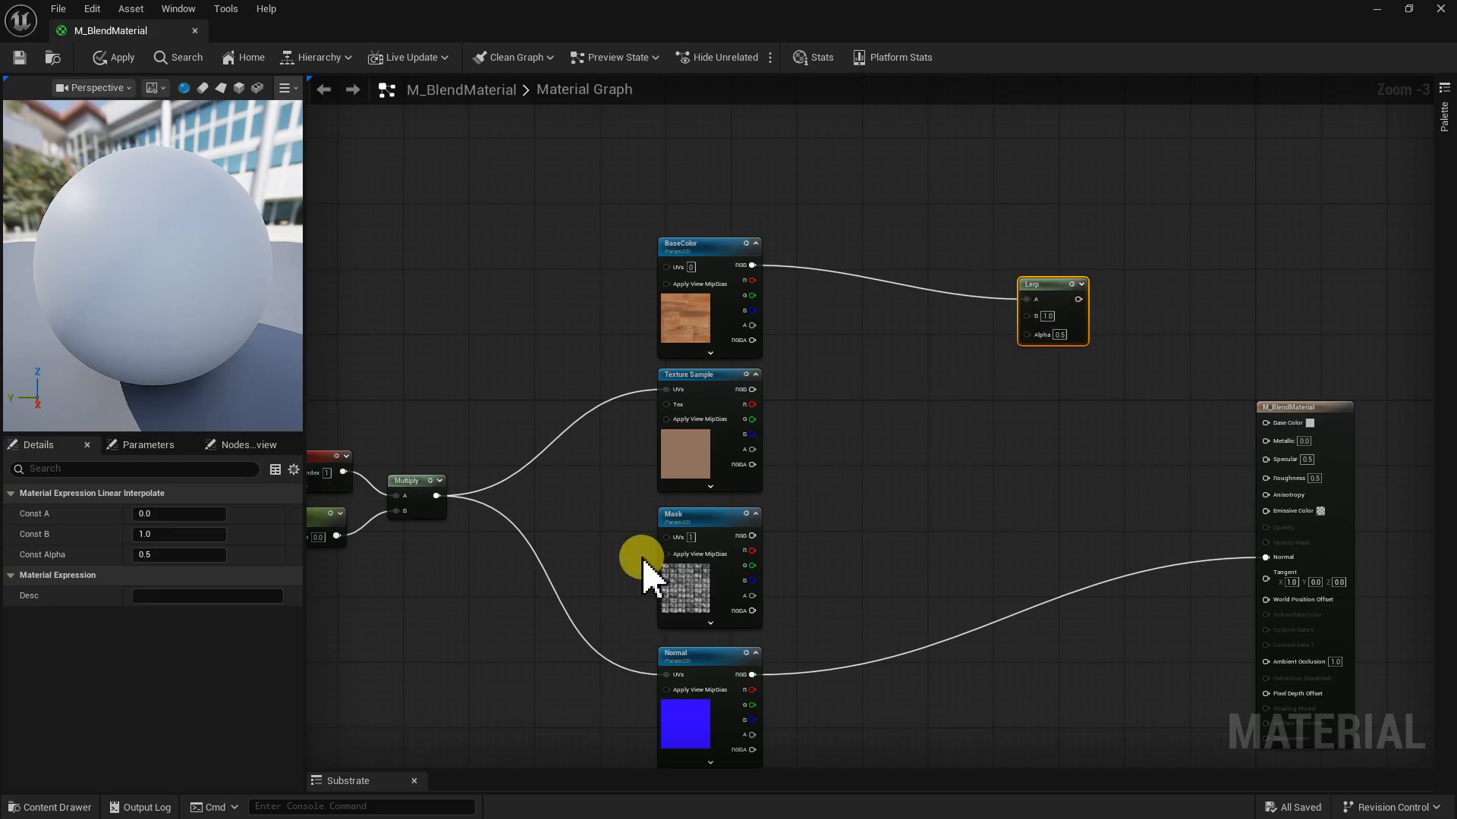
- Wire Mask into the Lerp's Alpha, the dirt base color into B, and the Lerp output into the material's Base Color
{"action": "left_click_drag", "start_coordinate": [753, 536], "coordinate": [1030, 339]}
{"action": "right_click_drag", "start_coordinate": [1046, 449], "coordinate": [1019, 553]}
{"action": "scroll", "coordinate": [994, 562], "scroll_direction": "up", "scroll_amount": 3}
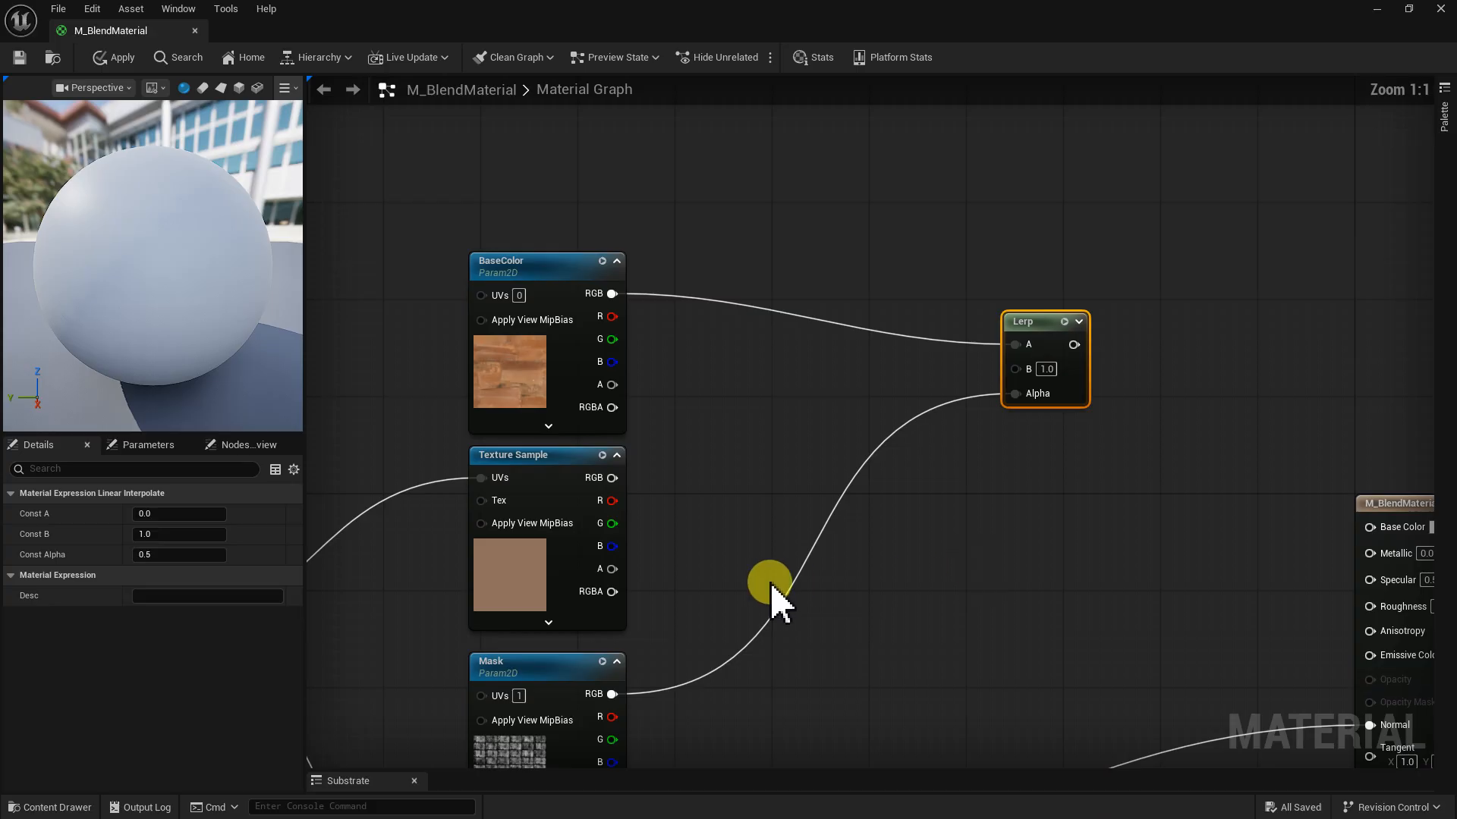
{"action": "left_click_drag", "start_coordinate": [611, 478], "coordinate": [1017, 369]}
{"action": "right_click_drag", "start_coordinate": [903, 603], "coordinate": [806, 384]}
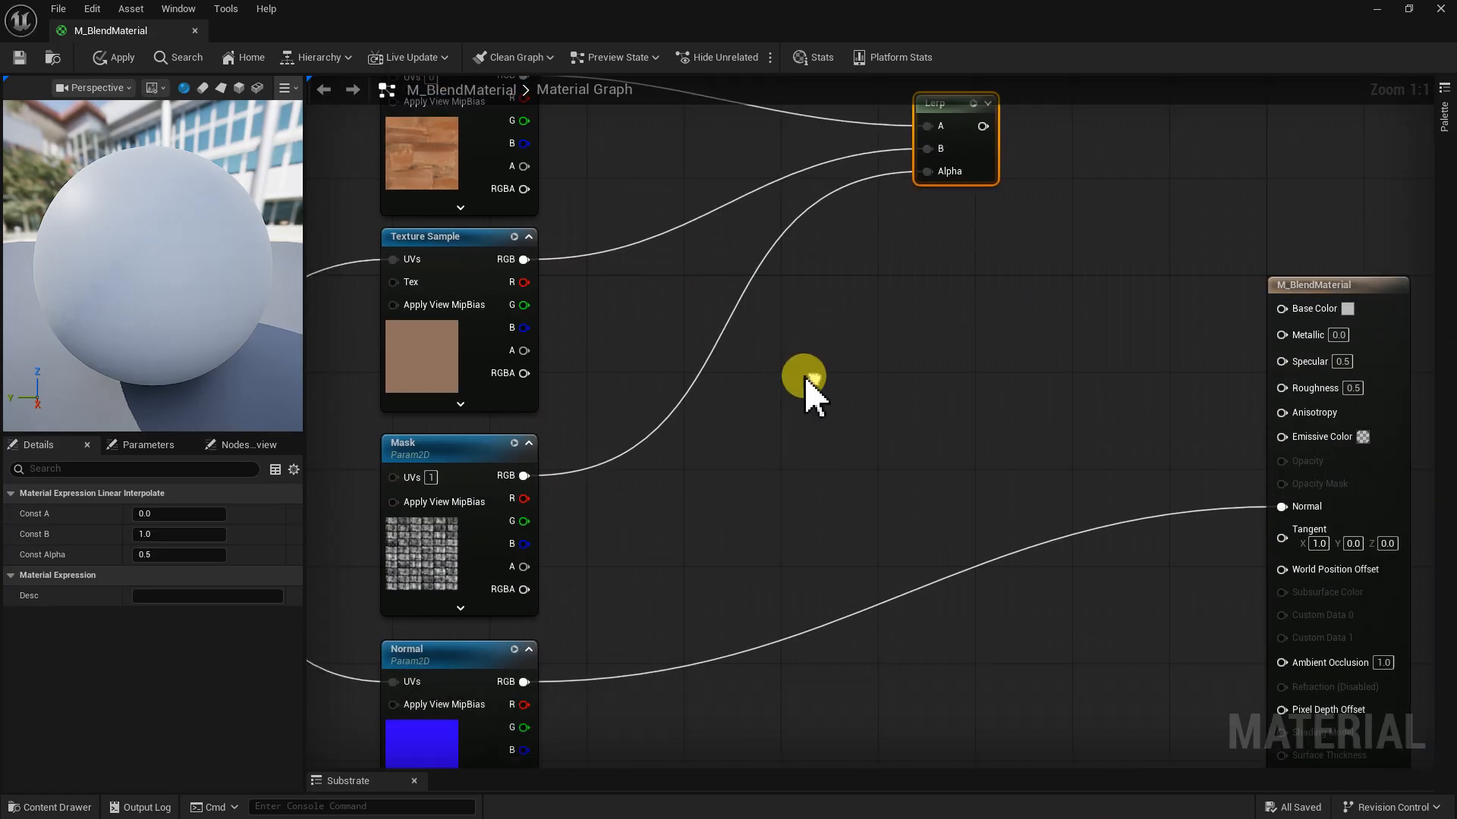
{"action": "scroll", "coordinate": [806, 384], "scroll_direction": "down", "scroll_amount": 2}
{"action": "left_click_drag", "start_coordinate": [899, 189], "coordinate": [1174, 331]}
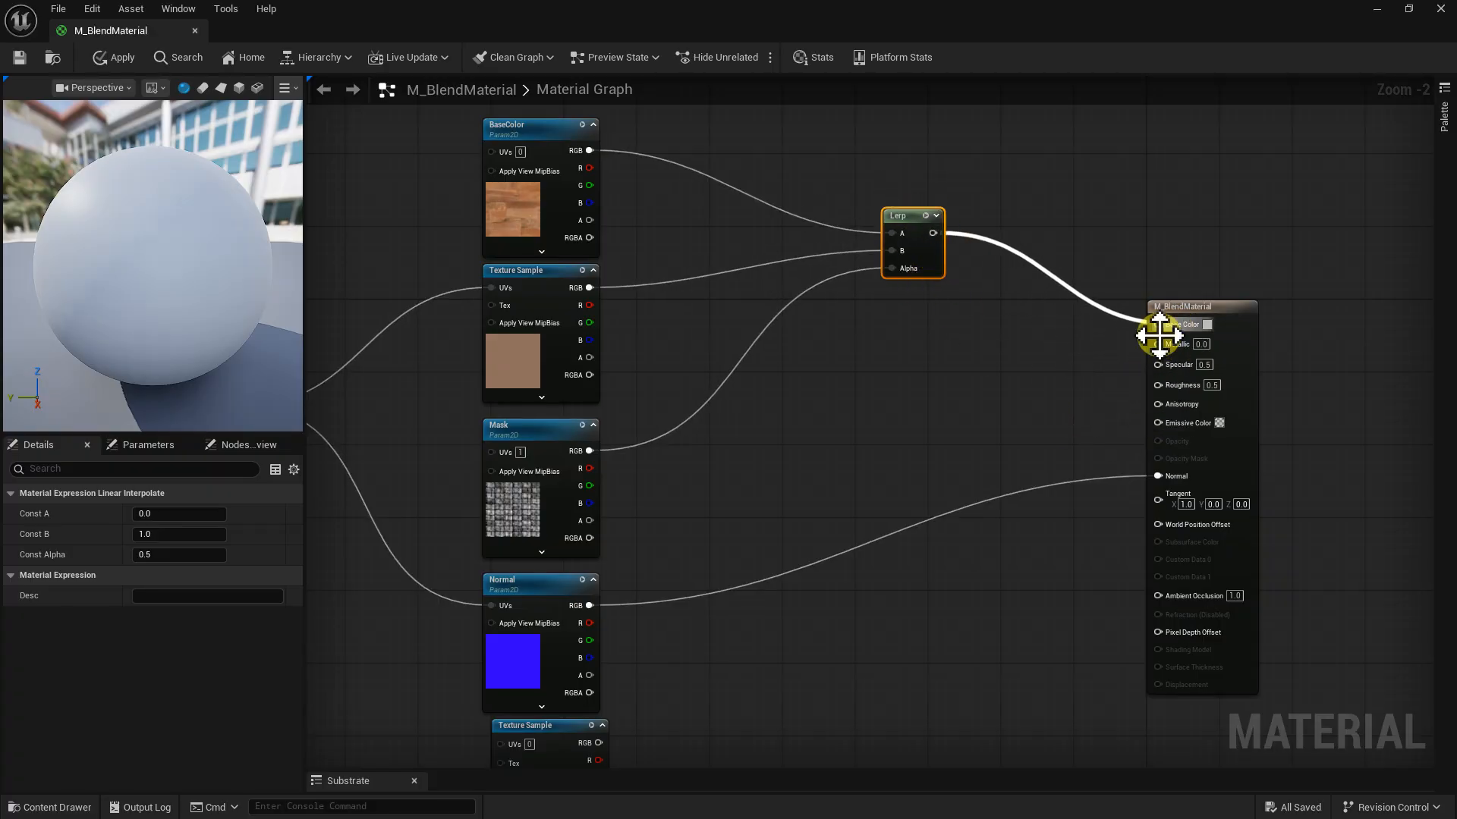
{"action": "right_click_drag", "start_coordinate": [871, 407], "coordinate": [926, 439]}
{"action": "right_click_drag", "start_coordinate": [936, 634], "coordinate": [942, 407]}
- Add a second Lerp node and reroute the Normal connection from the material's Normal input into its A input
{"action": "left_click", "coordinate": [621, 491]}
{"action": "right_click_drag", "start_coordinate": [899, 454], "coordinate": [818, 547]}
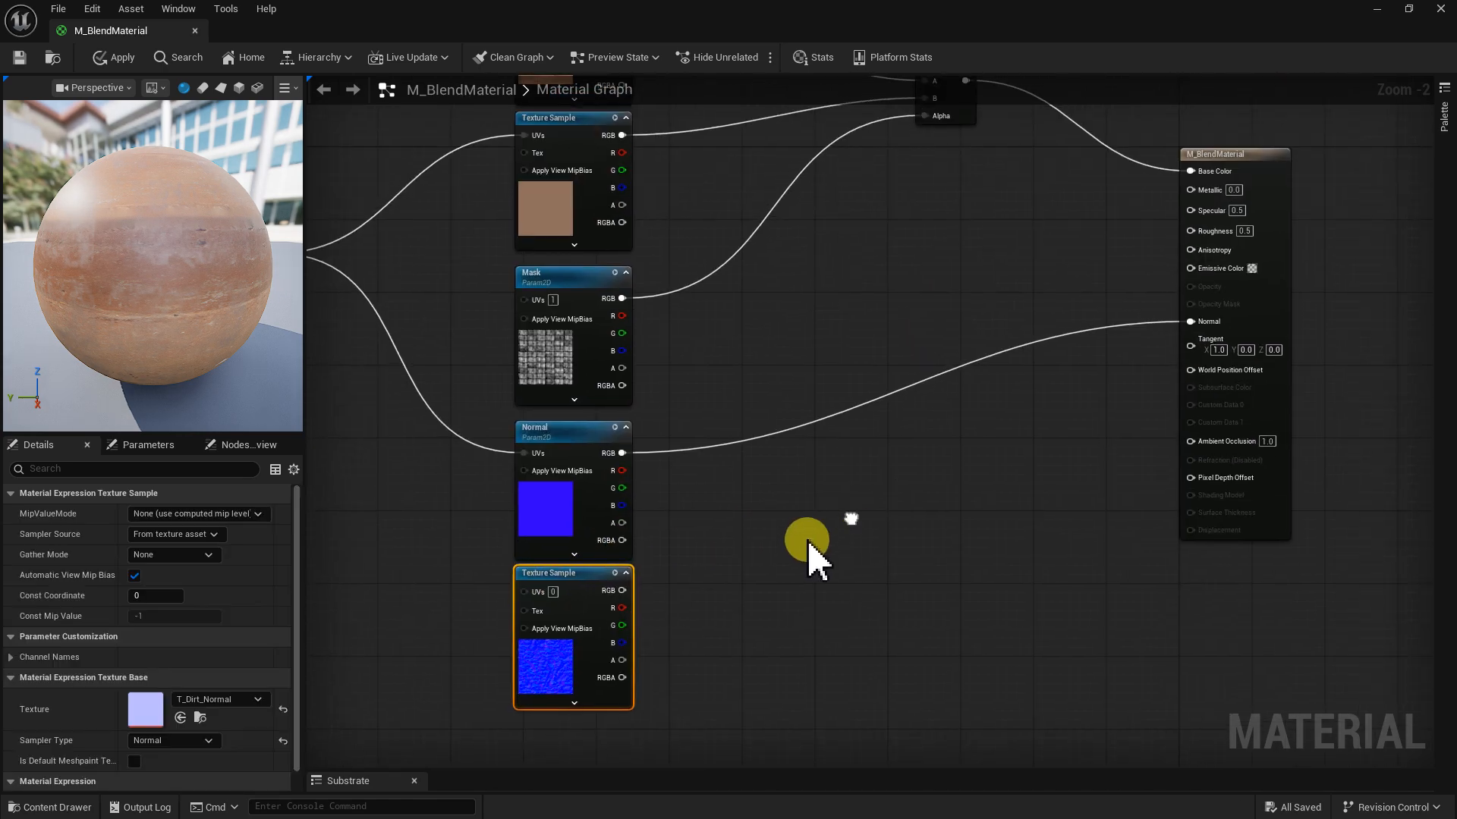
{"action": "key", "text": "l"}
{"action": "left_click", "coordinate": [913, 474]}
{"action": "right_click_drag", "start_coordinate": [951, 449], "coordinate": [1018, 514]}
{"action": "left_click_drag", "start_coordinate": [1018, 514], "coordinate": [1009, 513]}
{"action": "left_click_drag", "start_coordinate": [1285, 367], "coordinate": [1001, 537], "text": "ctrl"}
- Wire the dirt normal into the second Lerp's B, Mask into Alpha, and the Lerp output into the material's Normal
{"action": "right_click_drag", "start_coordinate": [848, 587], "coordinate": [809, 441]}
{"action": "left_click_drag", "start_coordinate": [675, 492], "coordinate": [961, 409]}
{"action": "right_click_drag", "start_coordinate": [856, 371], "coordinate": [781, 546]}
{"action": "left_click_drag", "start_coordinate": [909, 567], "coordinate": [928, 494]}
{"action": "left_click_drag", "start_coordinate": [604, 374], "coordinate": [906, 531]}
{"action": "left_click_drag", "start_coordinate": [920, 476], "coordinate": [1172, 407]}
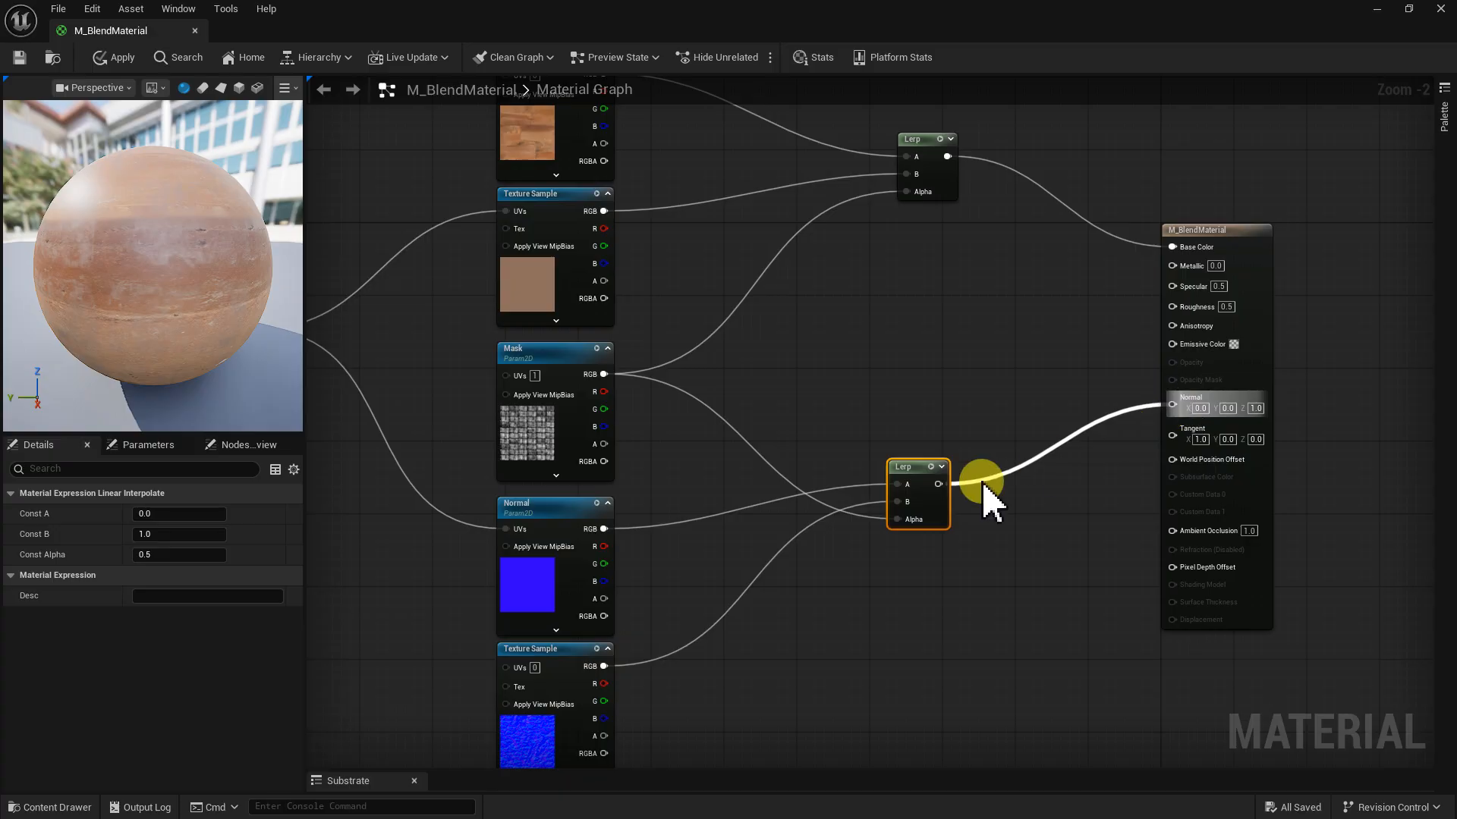
{"action": "left_click_drag", "start_coordinate": [924, 479], "coordinate": [943, 470]}
{"action": "right_click_drag", "start_coordinate": [772, 462], "coordinate": [990, 544]}
{"action": "left_click", "coordinate": [762, 275]}
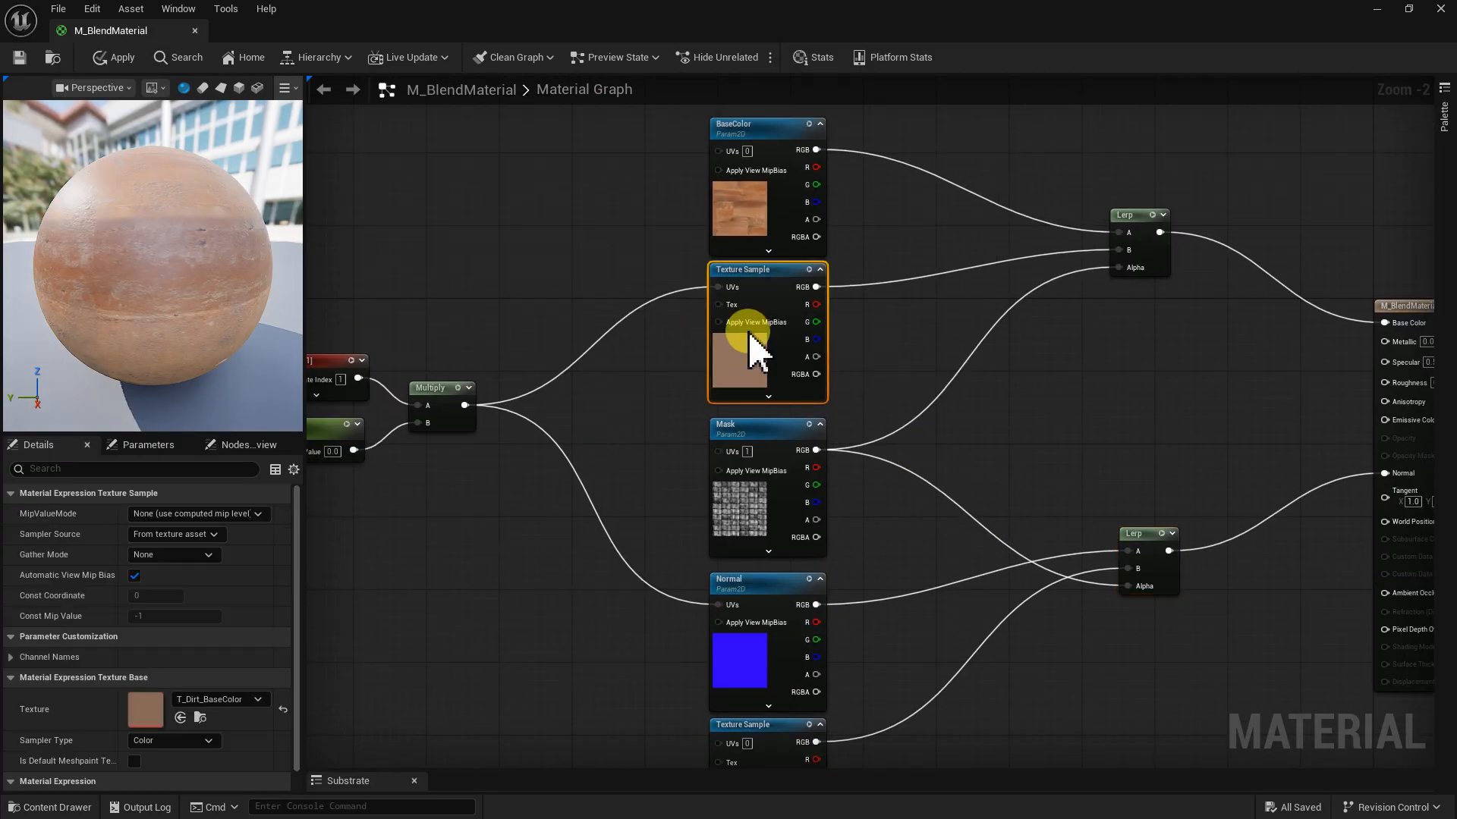
{"action": "right_click_drag", "start_coordinate": [796, 326], "coordinate": [895, 303]}
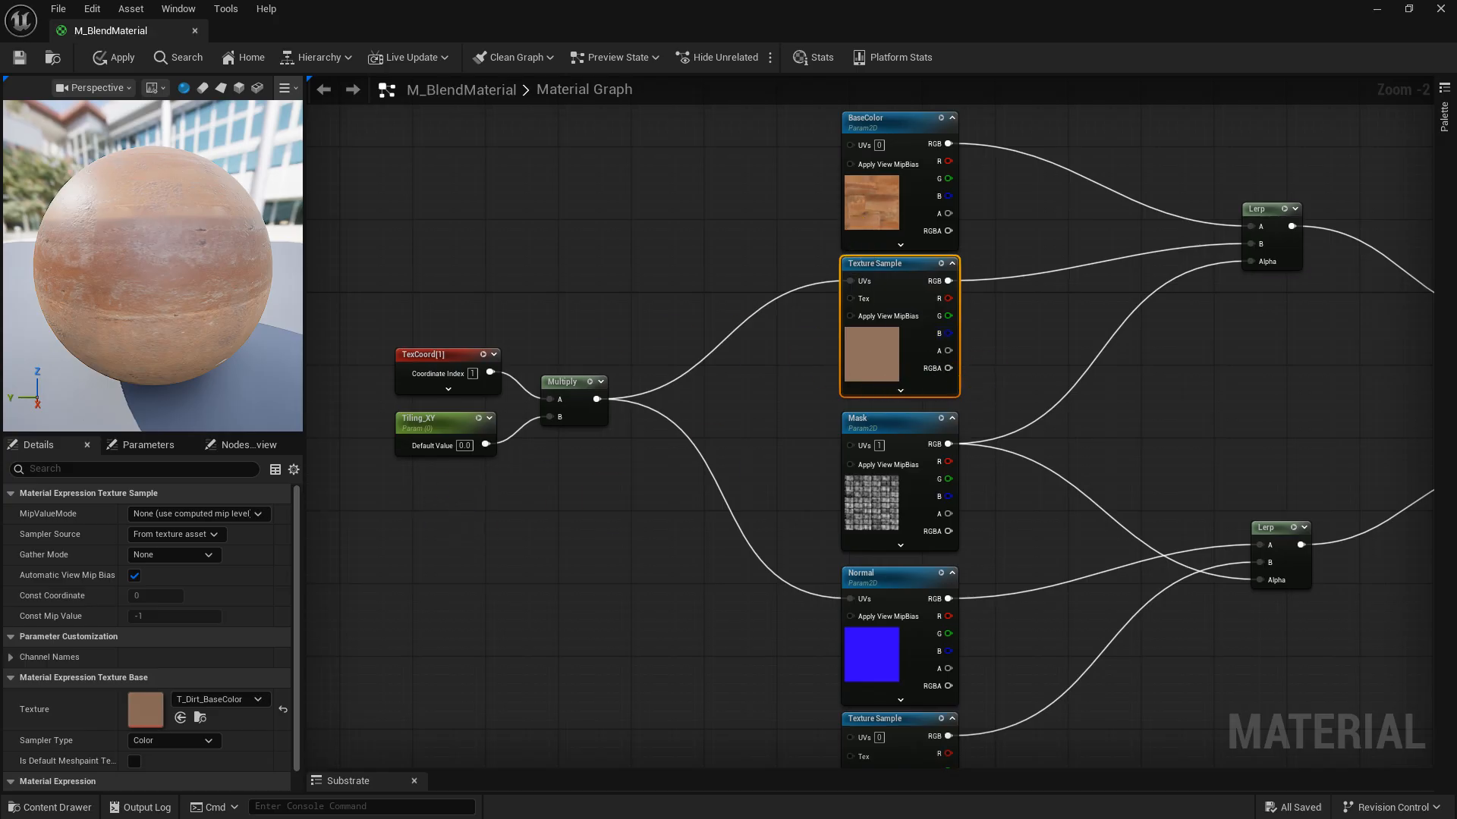
{"action": "right_click_drag", "start_coordinate": [975, 380], "coordinate": [899, 492]}
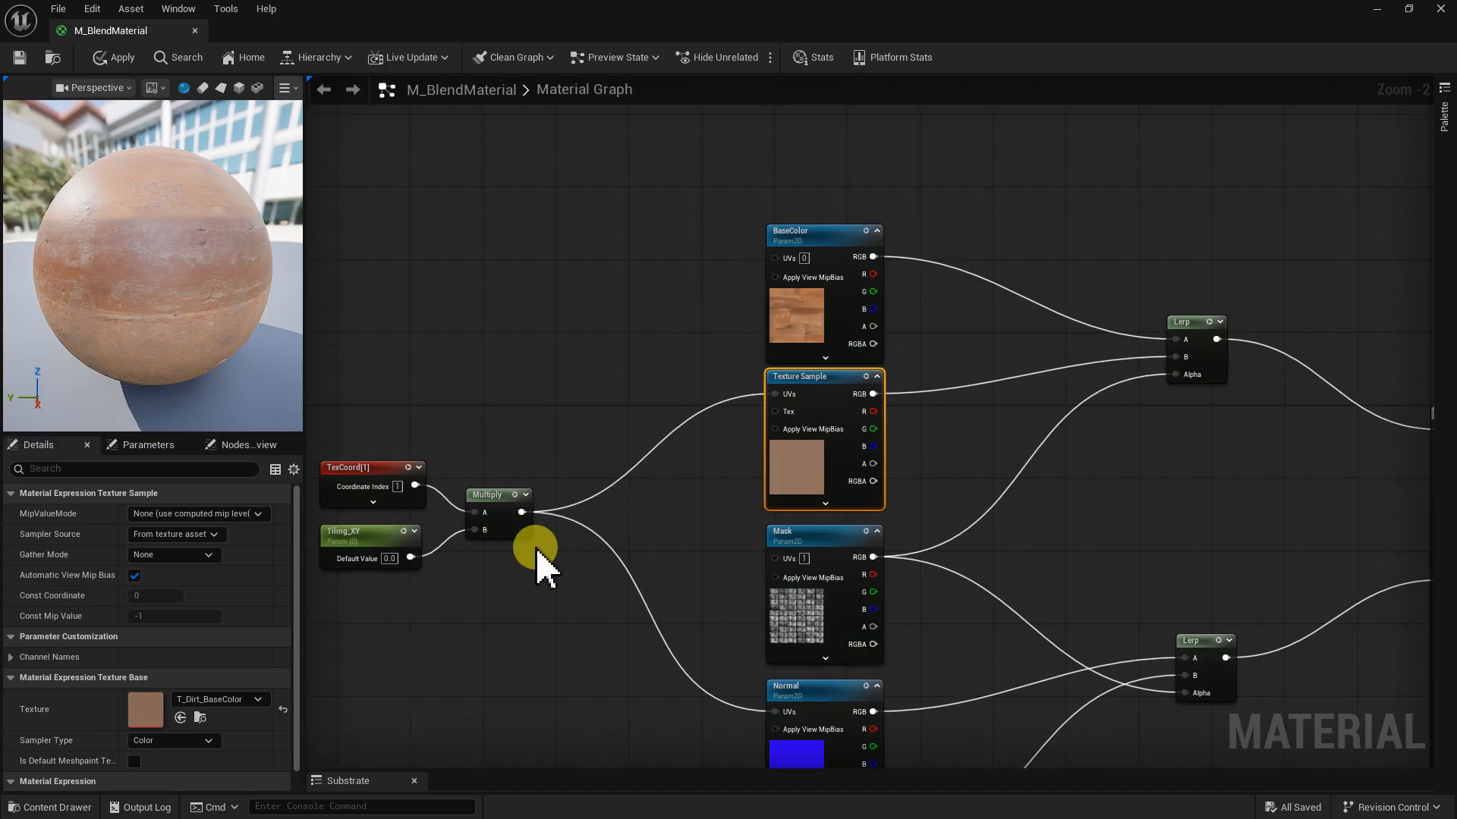
{"action": "right_click", "coordinate": [801, 381]}
{"action": "left_click", "coordinate": [697, 483]}
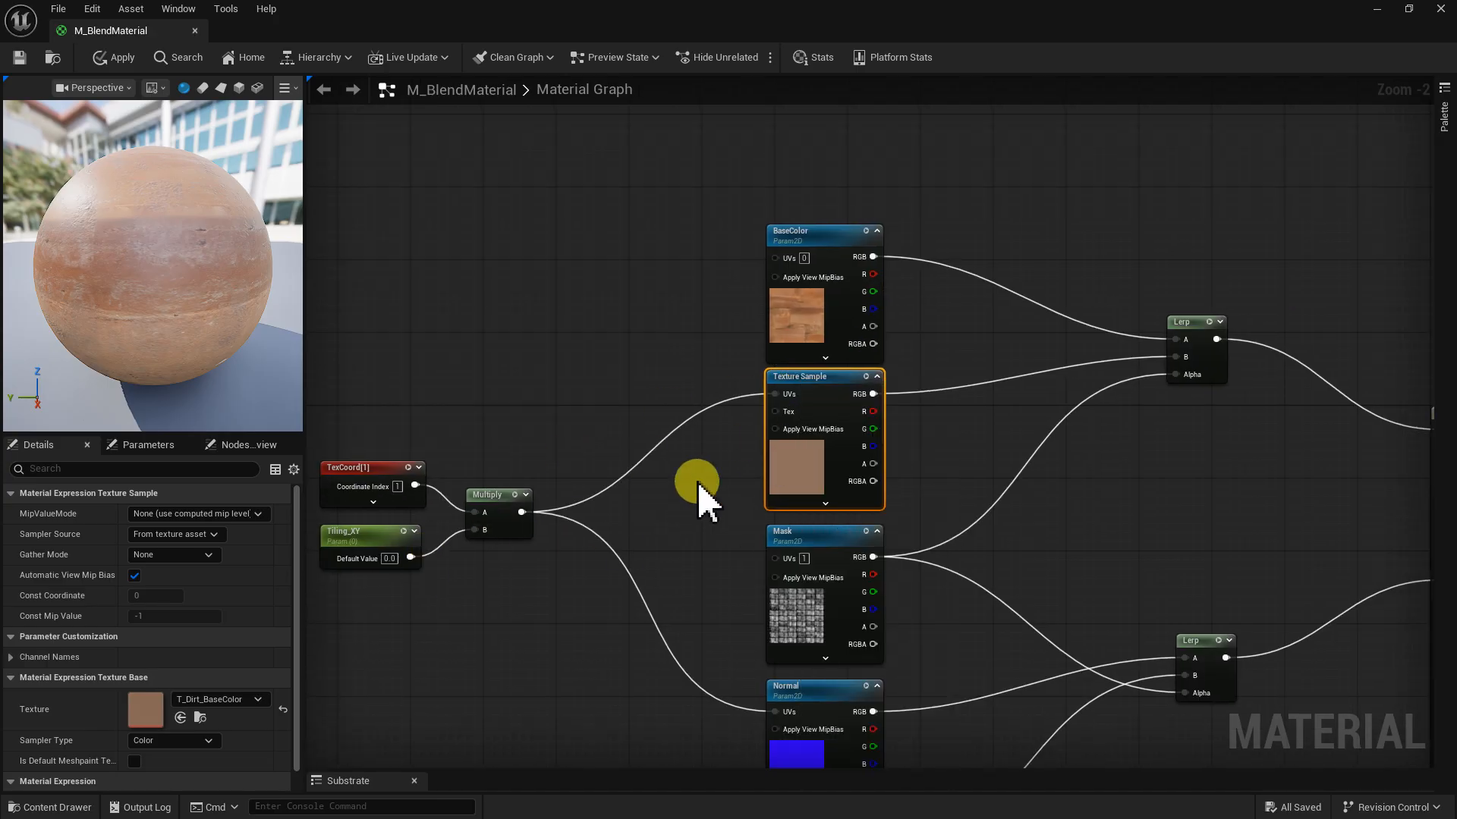
- Convert the dirt base color Texture Sample to a parameter named T_Dirt_BaseColor
{"action": "right_click", "coordinate": [820, 385]}
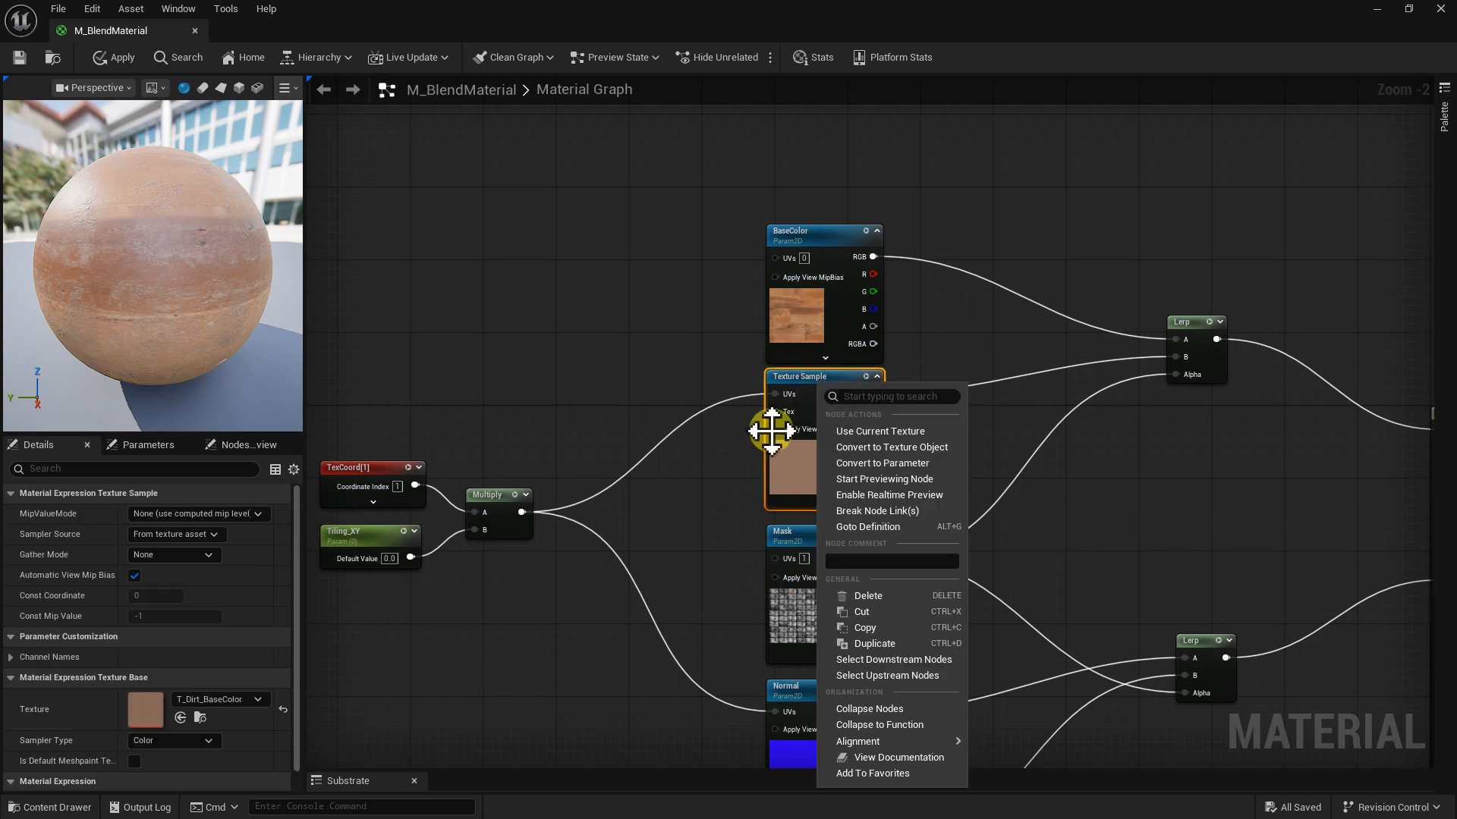
{"action": "left_click", "coordinate": [884, 463]}
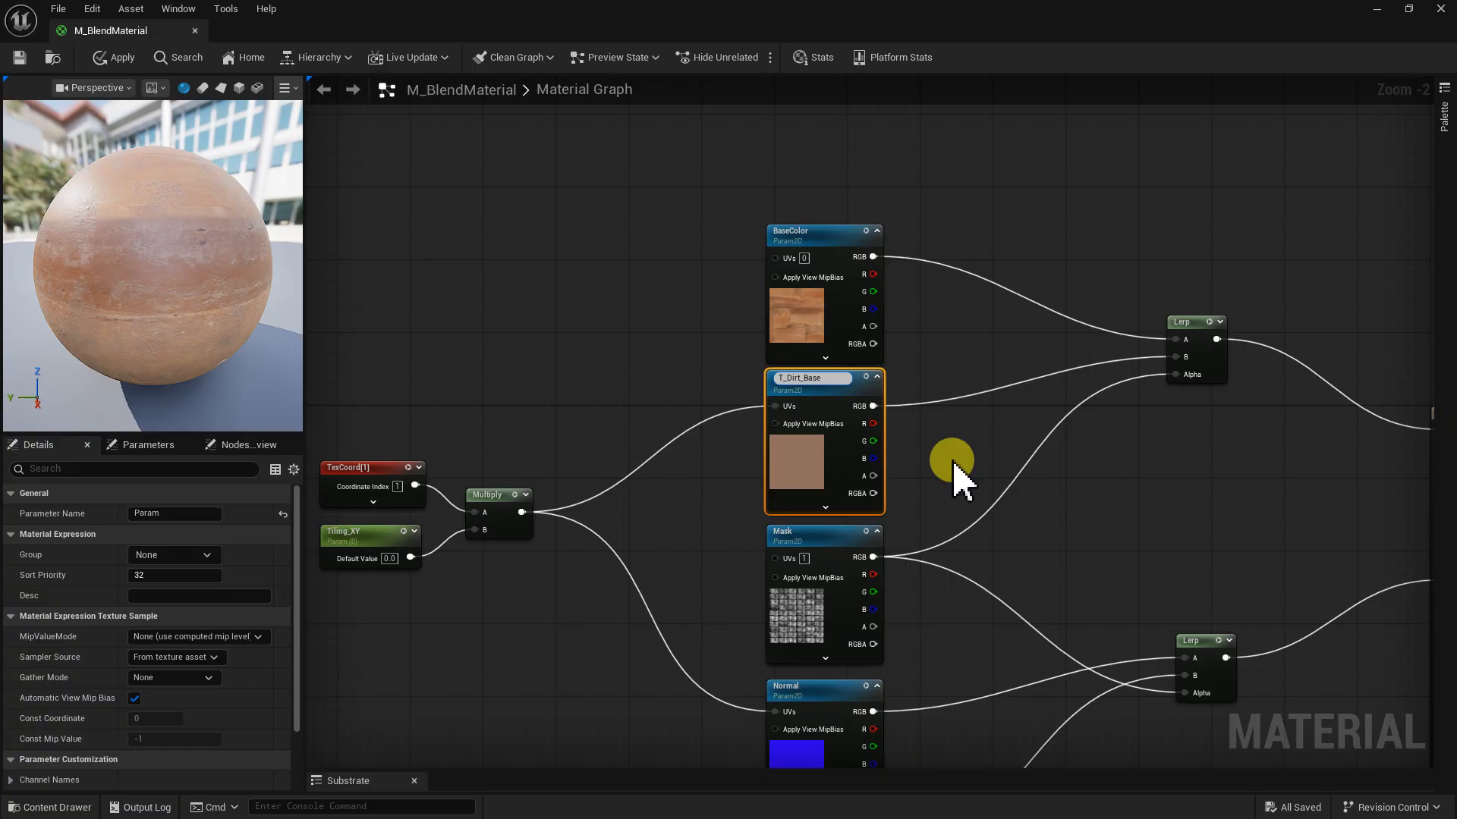
{"action": "left_click", "coordinate": [953, 464]}
{"action": "right_click_drag", "start_coordinate": [993, 547], "coordinate": [864, 360]}
- Convert the dirt normal Texture Sample to a parameter named T_Dirt_Normal and save the material
{"action": "left_click", "coordinate": [766, 596]}
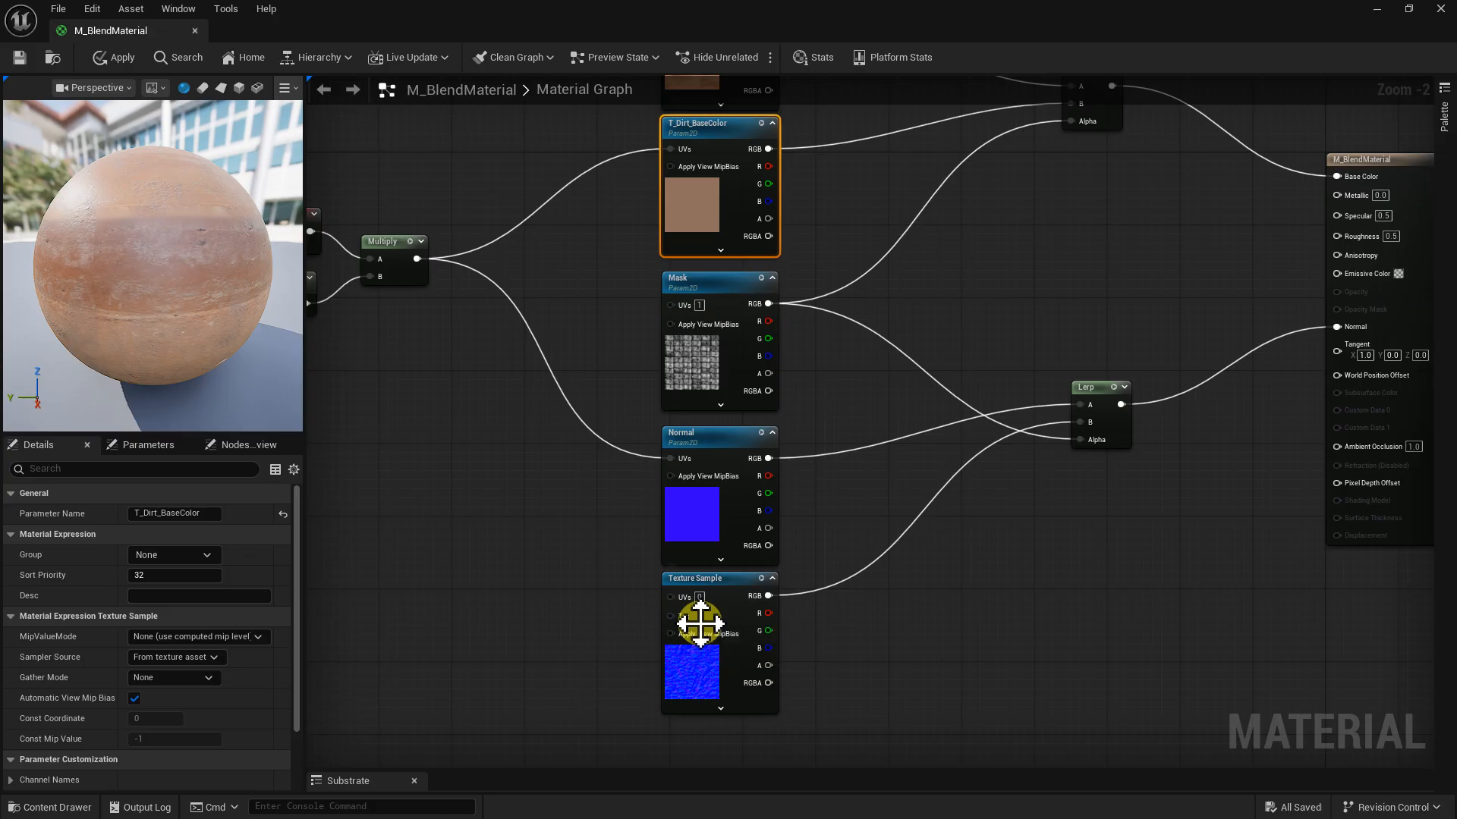
{"action": "right_click", "coordinate": [708, 595]}
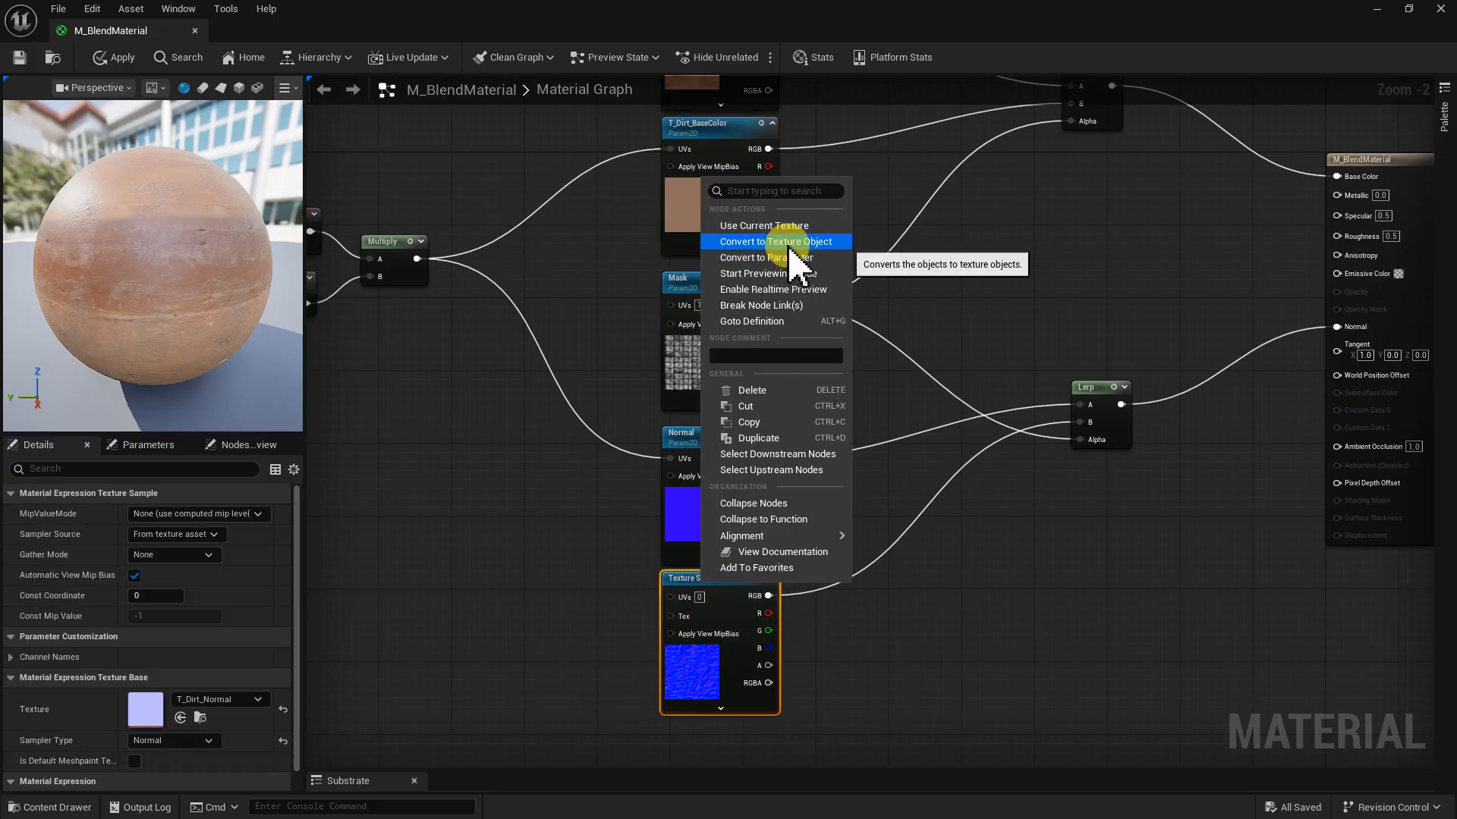
{"action": "left_click", "coordinate": [788, 259]}
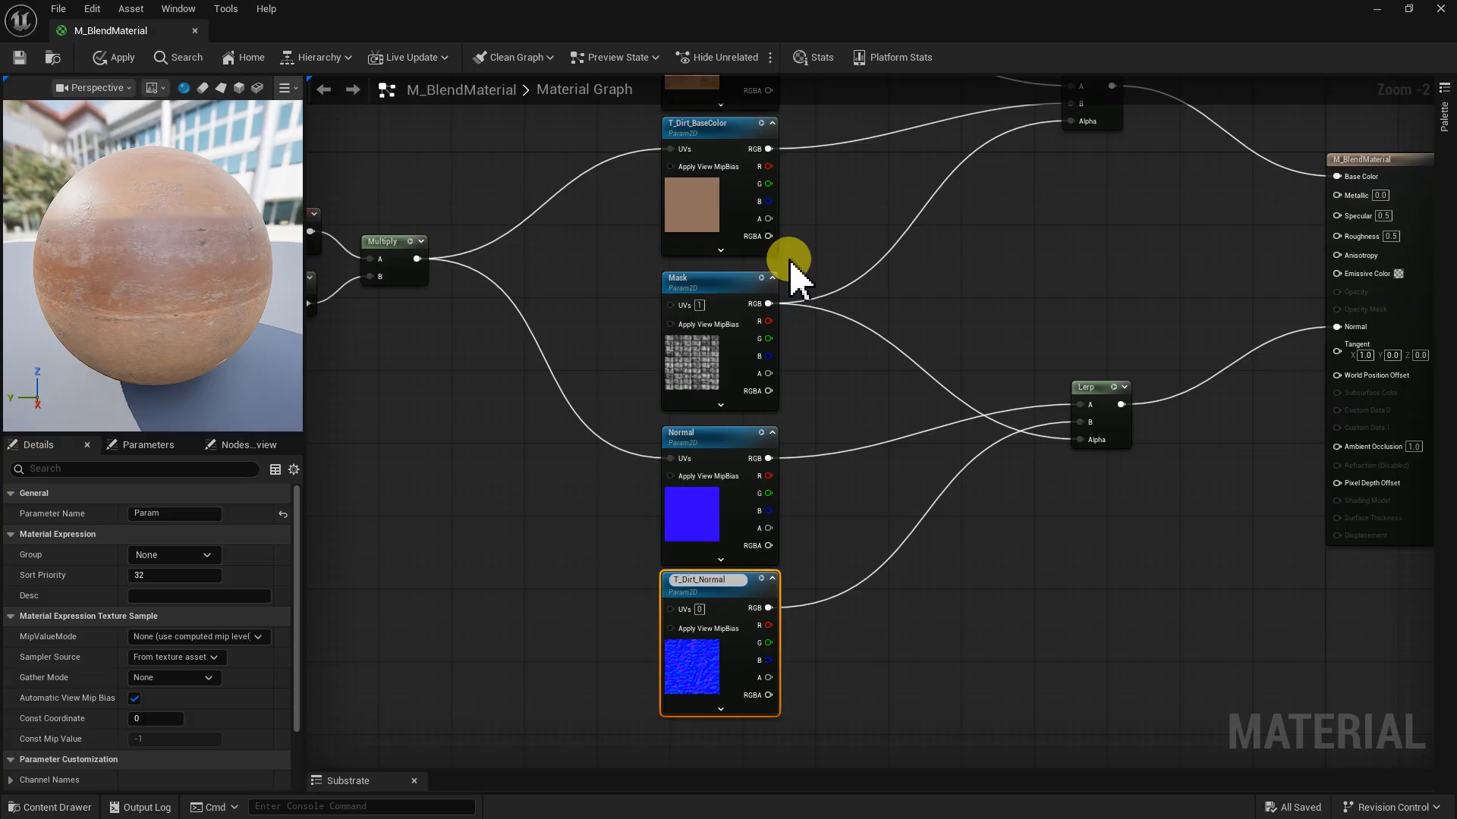
{"action": "key", "text": "Return"}
{"action": "right_click_drag", "start_coordinate": [813, 335], "coordinate": [514, 370]}
{"action": "left_click", "coordinate": [21, 61]}
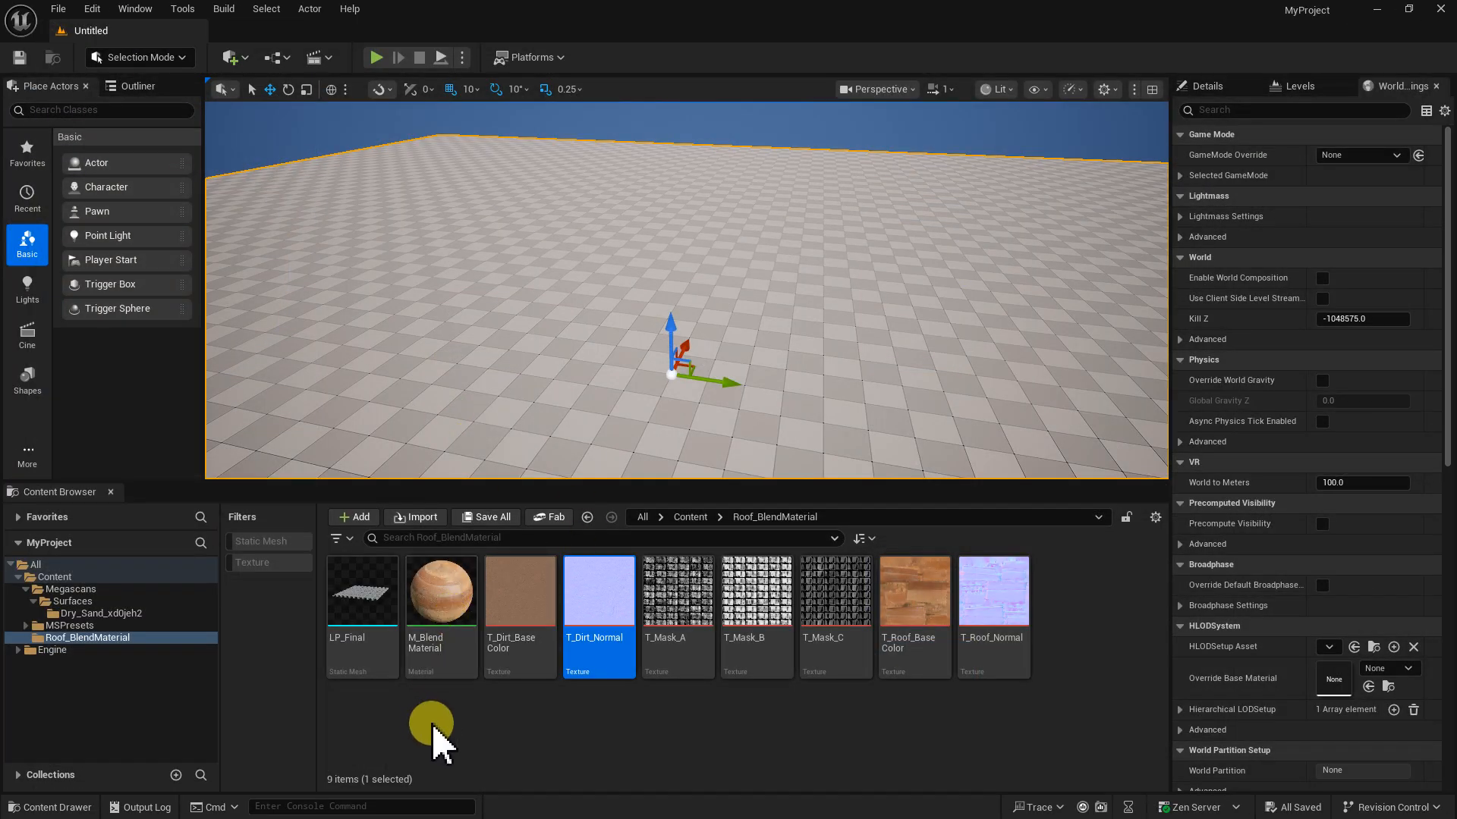
- Create a material instance from M_BlendMaterial, name it MI_Roof_A, and save it
{"action": "left_click", "coordinate": [427, 593]}
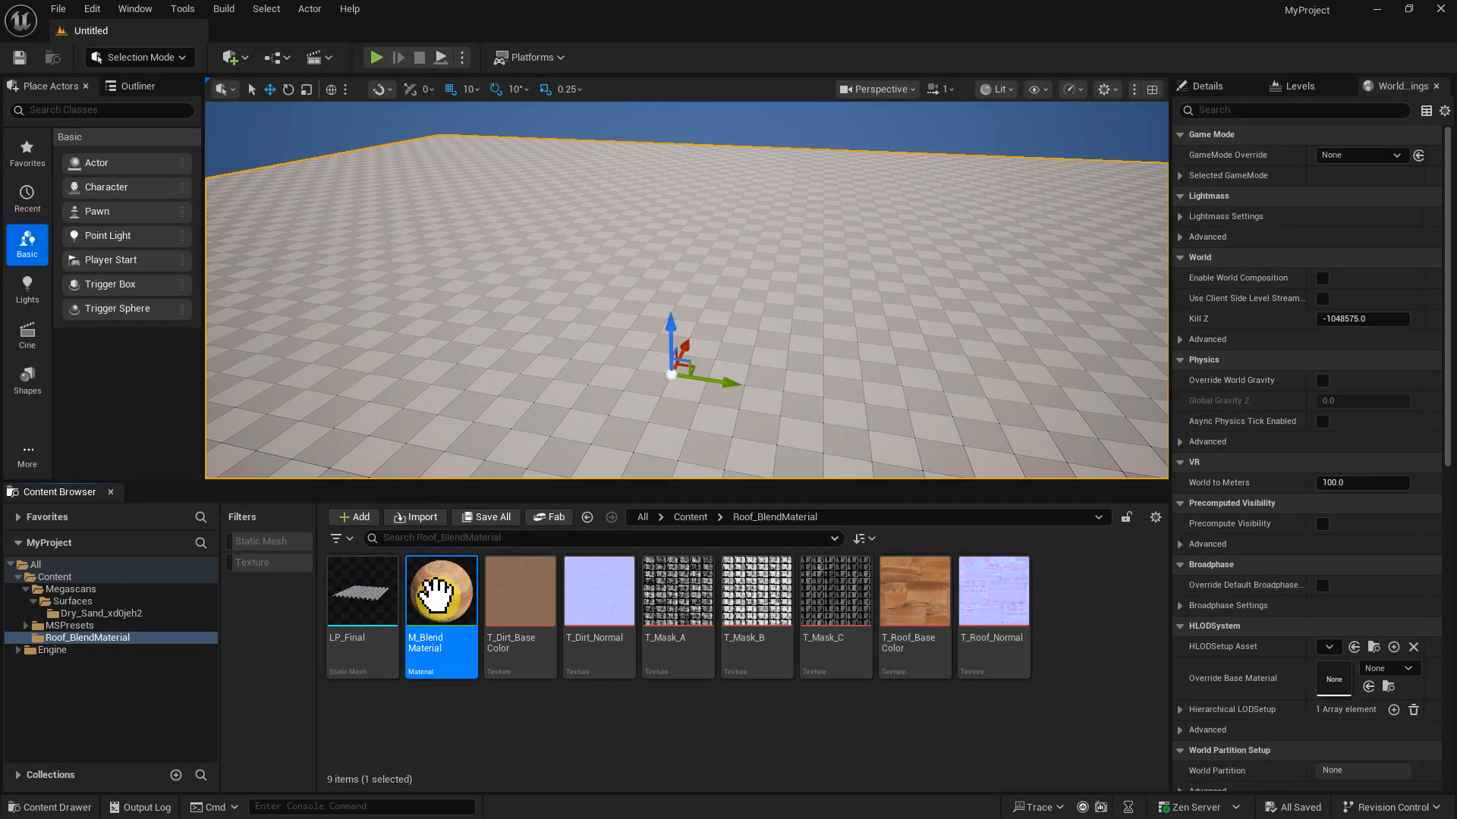
{"action": "right_click", "coordinate": [439, 594]}
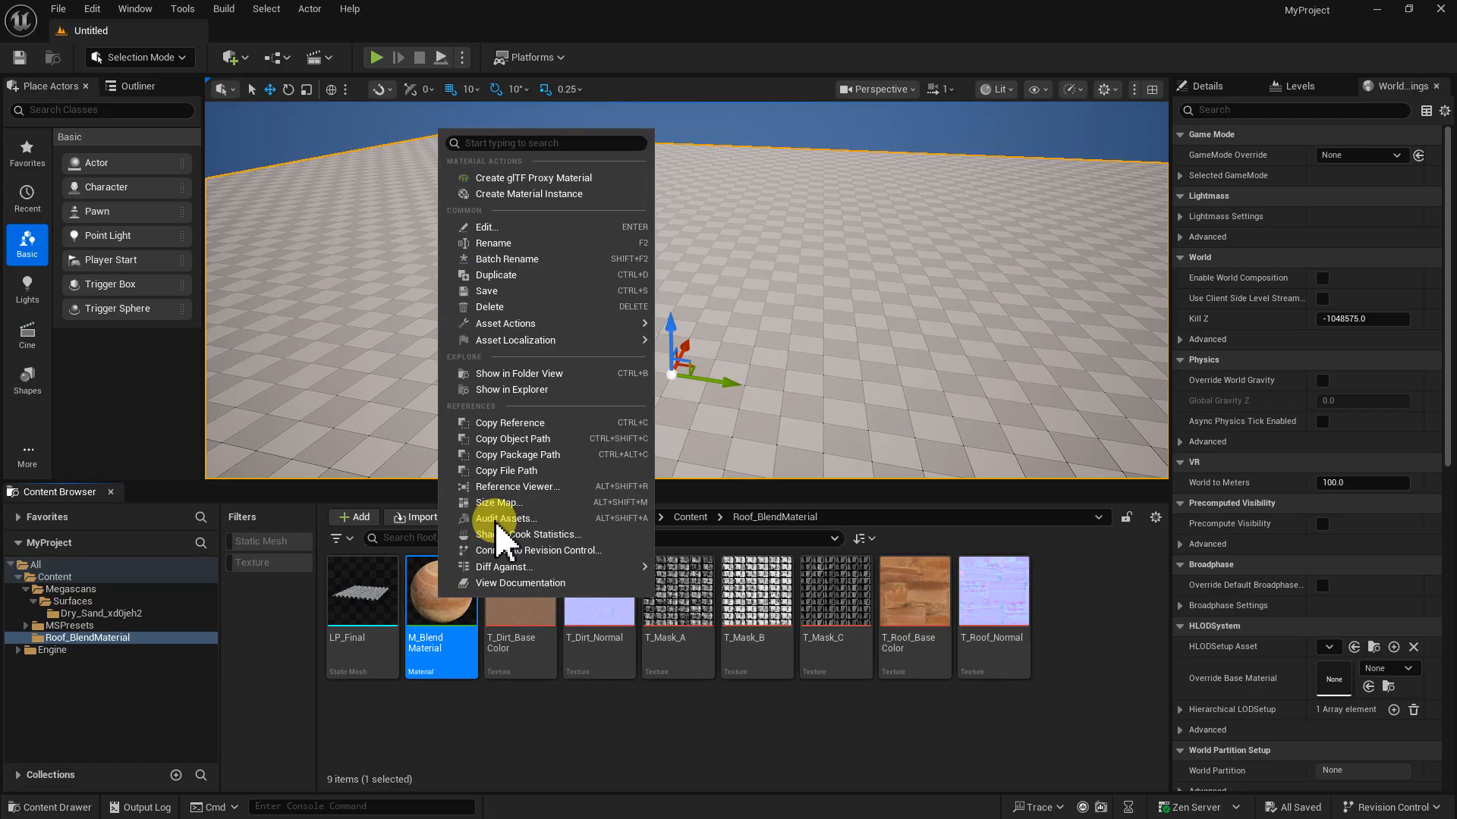
{"action": "left_click", "coordinate": [524, 195]}
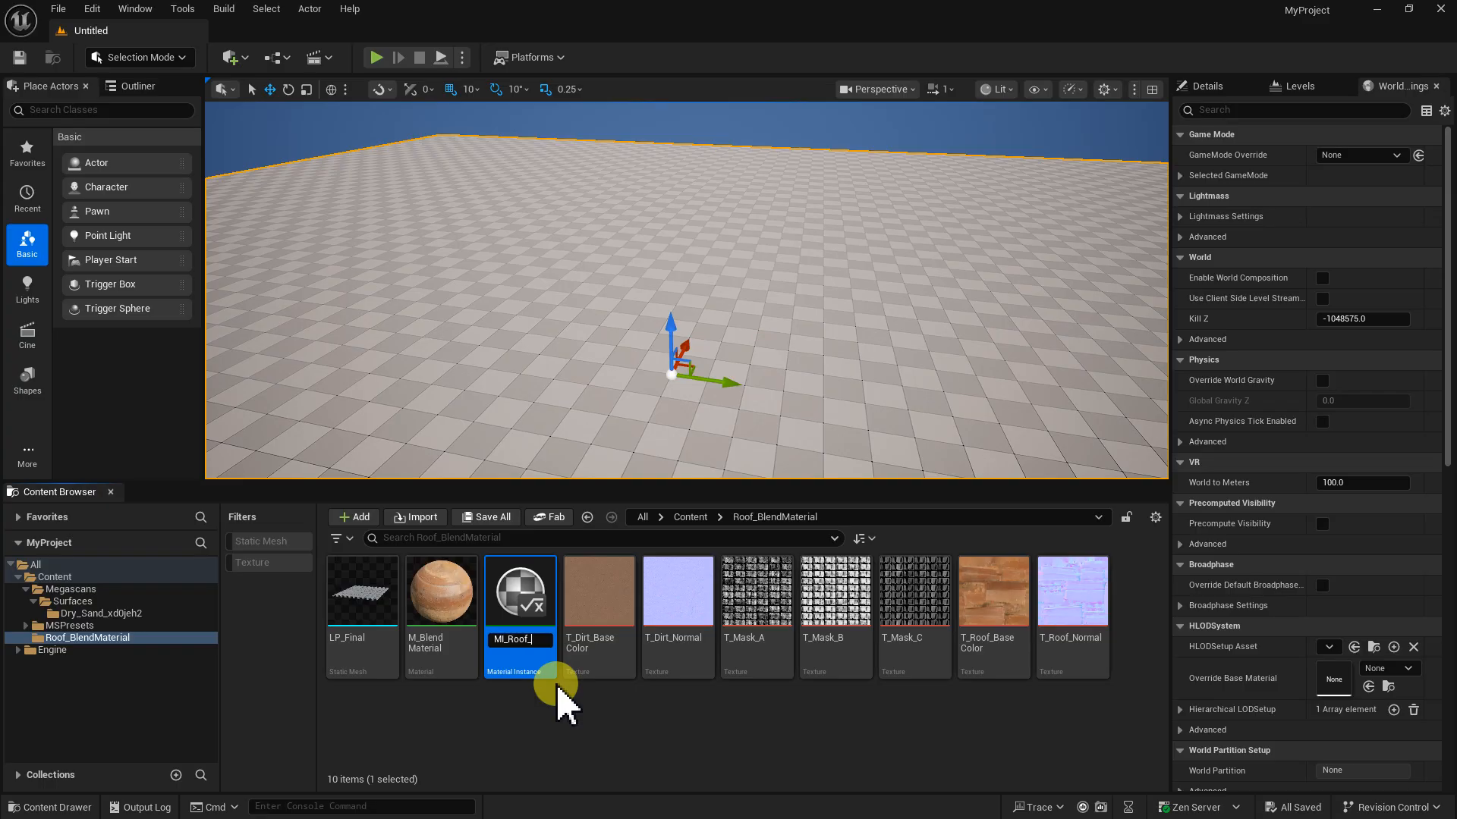
{"action": "key", "text": "Return"}
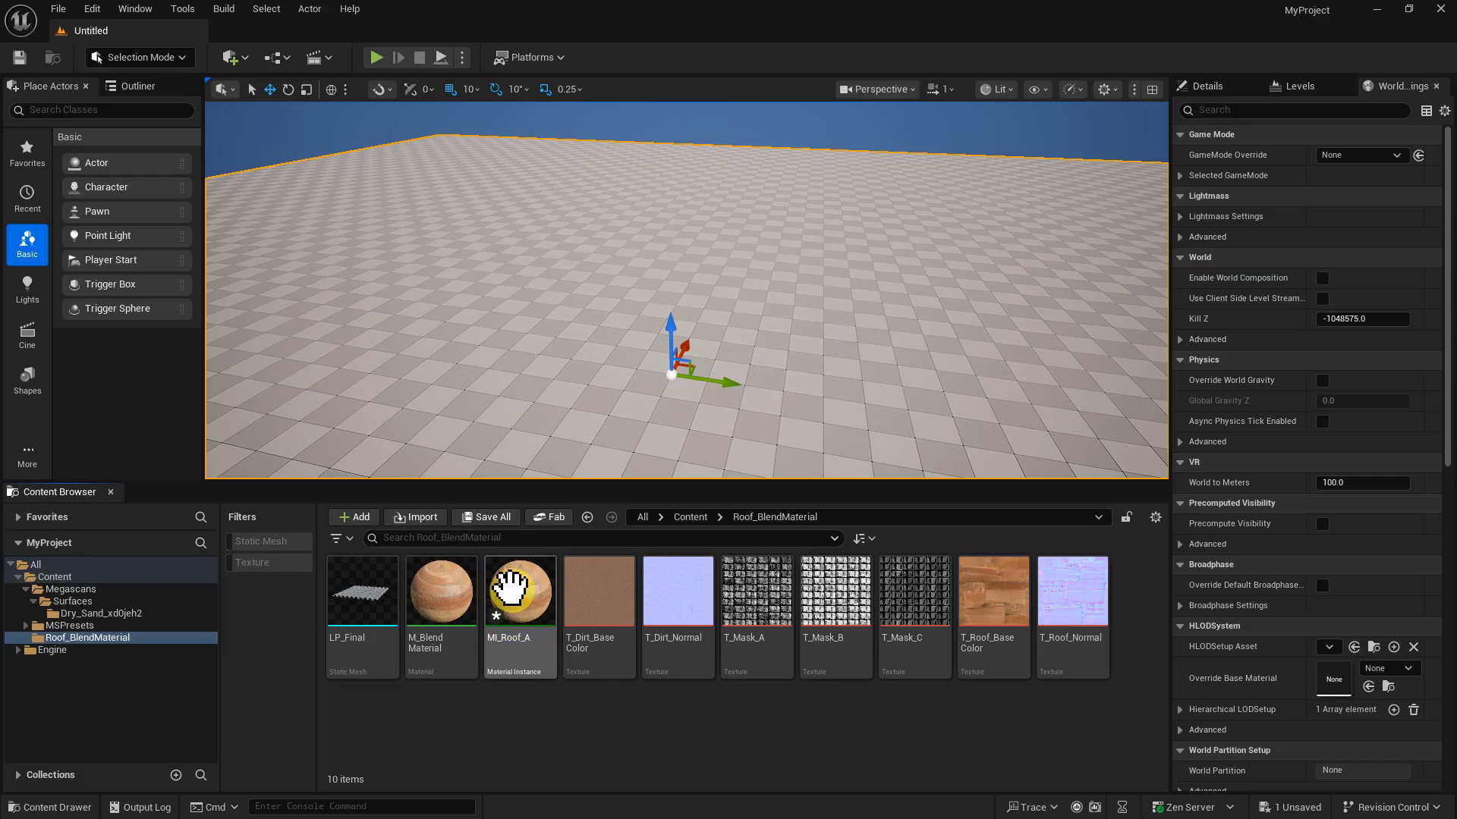
{"action": "key", "text": "ctrl+s"}
{"action": "left_click", "coordinate": [462, 725]}
- Open the LP_Final static mesh in its own floating editor and frame the roof tiles
{"action": "double_click", "coordinate": [364, 598]}
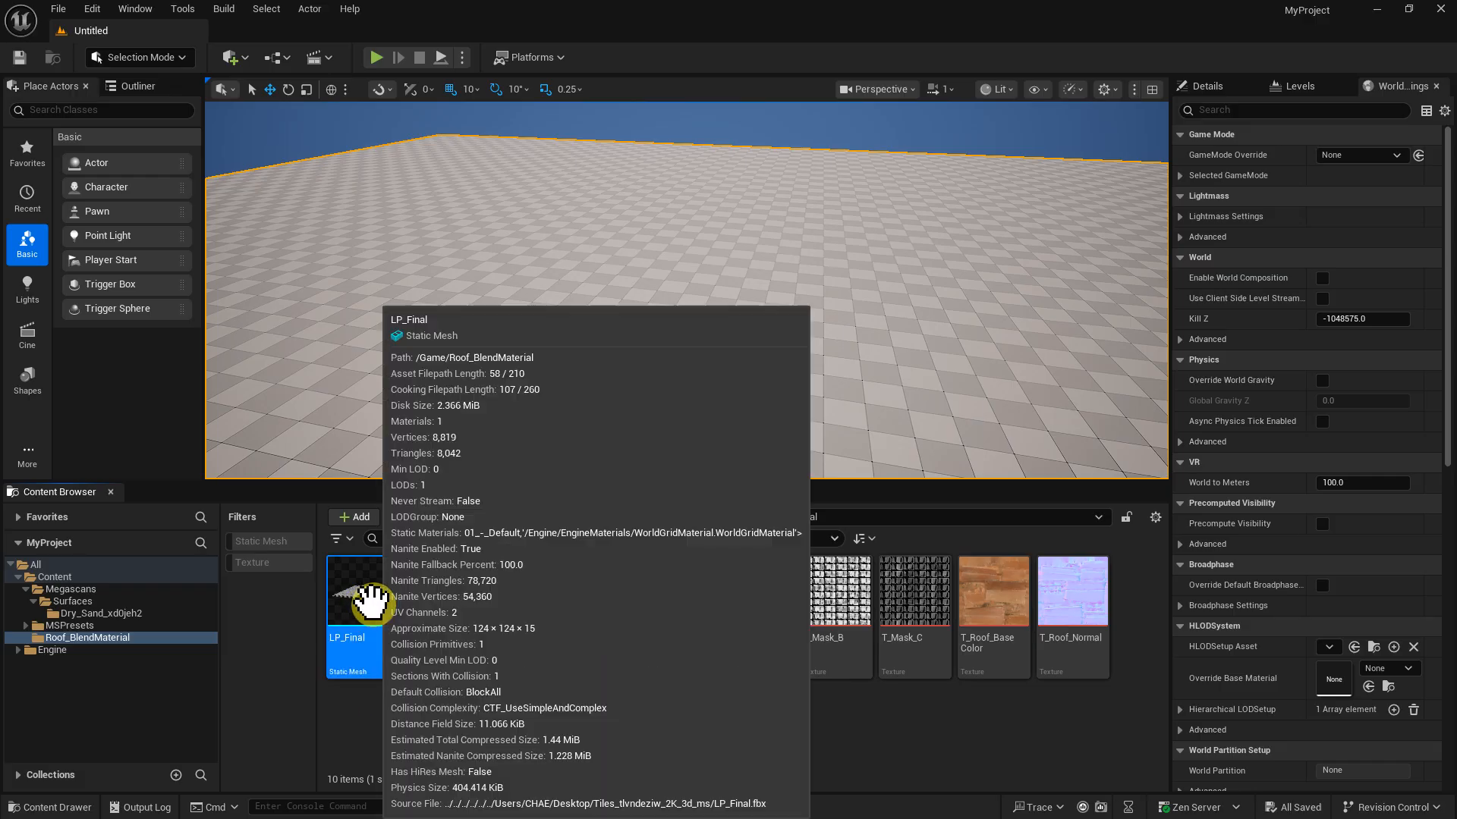
{"action": "left_click_drag", "start_coordinate": [673, 193], "coordinate": [1212, 105]}
{"action": "scroll", "coordinate": [1049, 413], "scroll_direction": "down", "scroll_amount": 8}
{"action": "left_click_drag", "start_coordinate": [813, 414], "coordinate": [543, 341]}
{"action": "scroll", "coordinate": [771, 439], "scroll_direction": "up", "scroll_amount": 4}
{"action": "scroll", "coordinate": [766, 429], "scroll_direction": "up", "scroll_amount": 3}
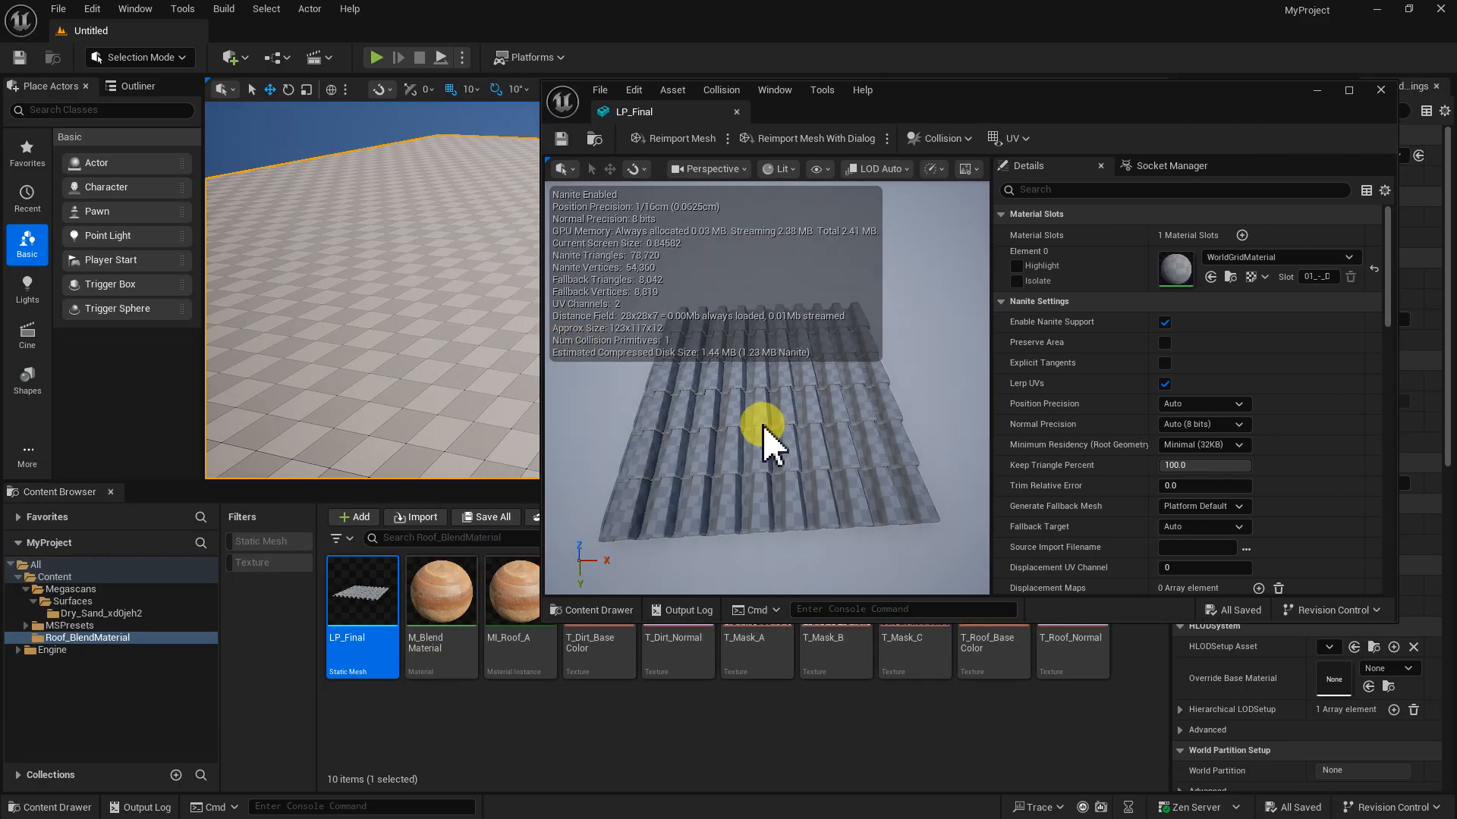
{"action": "left_click_drag", "start_coordinate": [782, 386], "coordinate": [781, 387]}
{"action": "left_click_drag", "start_coordinate": [1106, 144], "coordinate": [848, 268]}
{"action": "left_click", "coordinate": [1113, 92]}
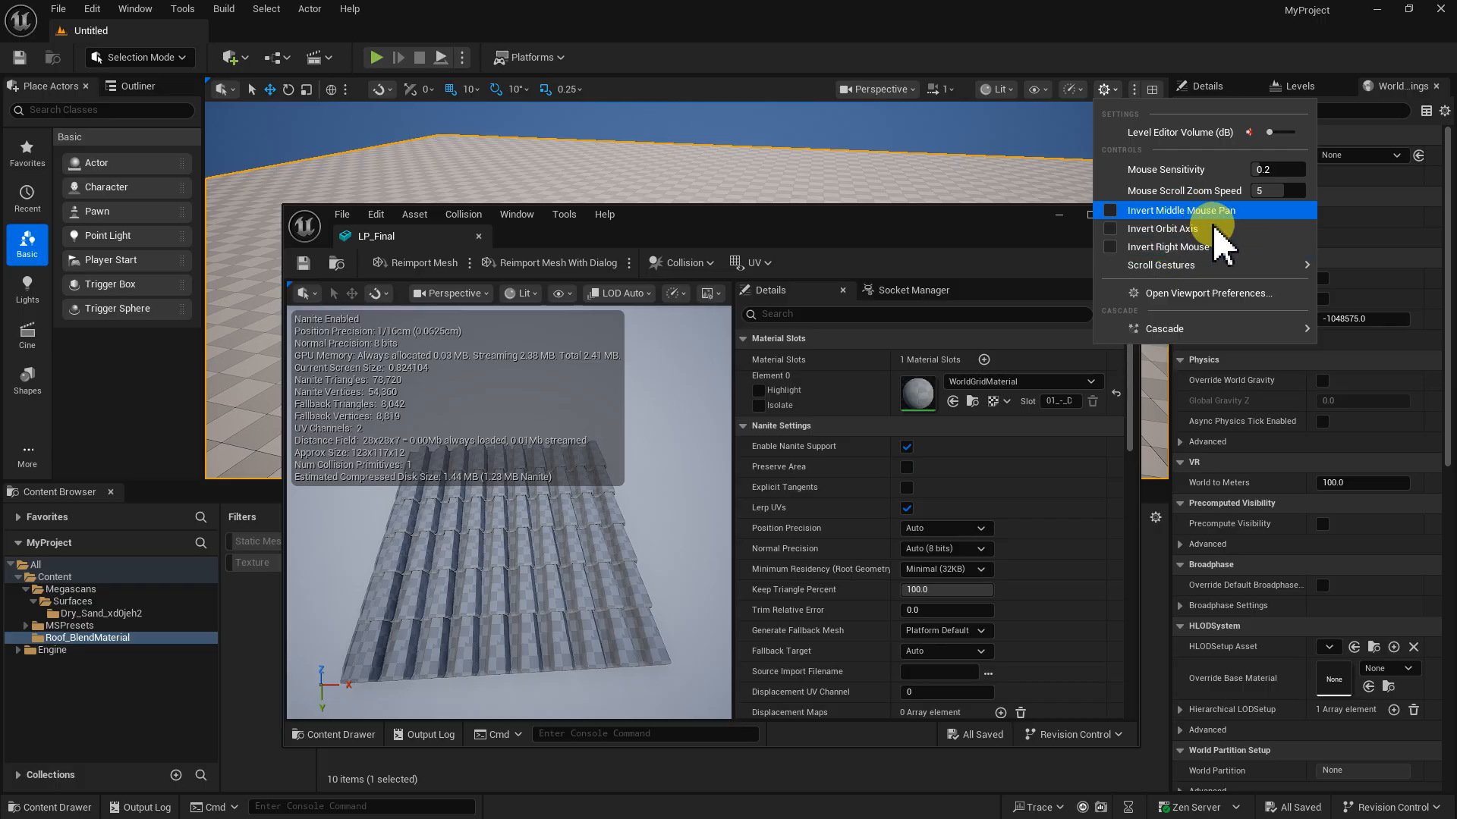
{"action": "left_click", "coordinate": [1105, 90]}
{"action": "left_click", "coordinate": [959, 258]}
- Move the mesh editor clear of the assets, assign MI_Roof_A to LP_Final's Element 0 material slot, and save all
{"action": "left_click_drag", "start_coordinate": [891, 241], "coordinate": [1104, 187]}
{"action": "left_click_drag", "start_coordinate": [880, 372], "coordinate": [834, 364]}
{"action": "left_click_drag", "start_coordinate": [770, 501], "coordinate": [890, 242]}
{"action": "left_click_drag", "start_coordinate": [994, 162], "coordinate": [1101, 146]}
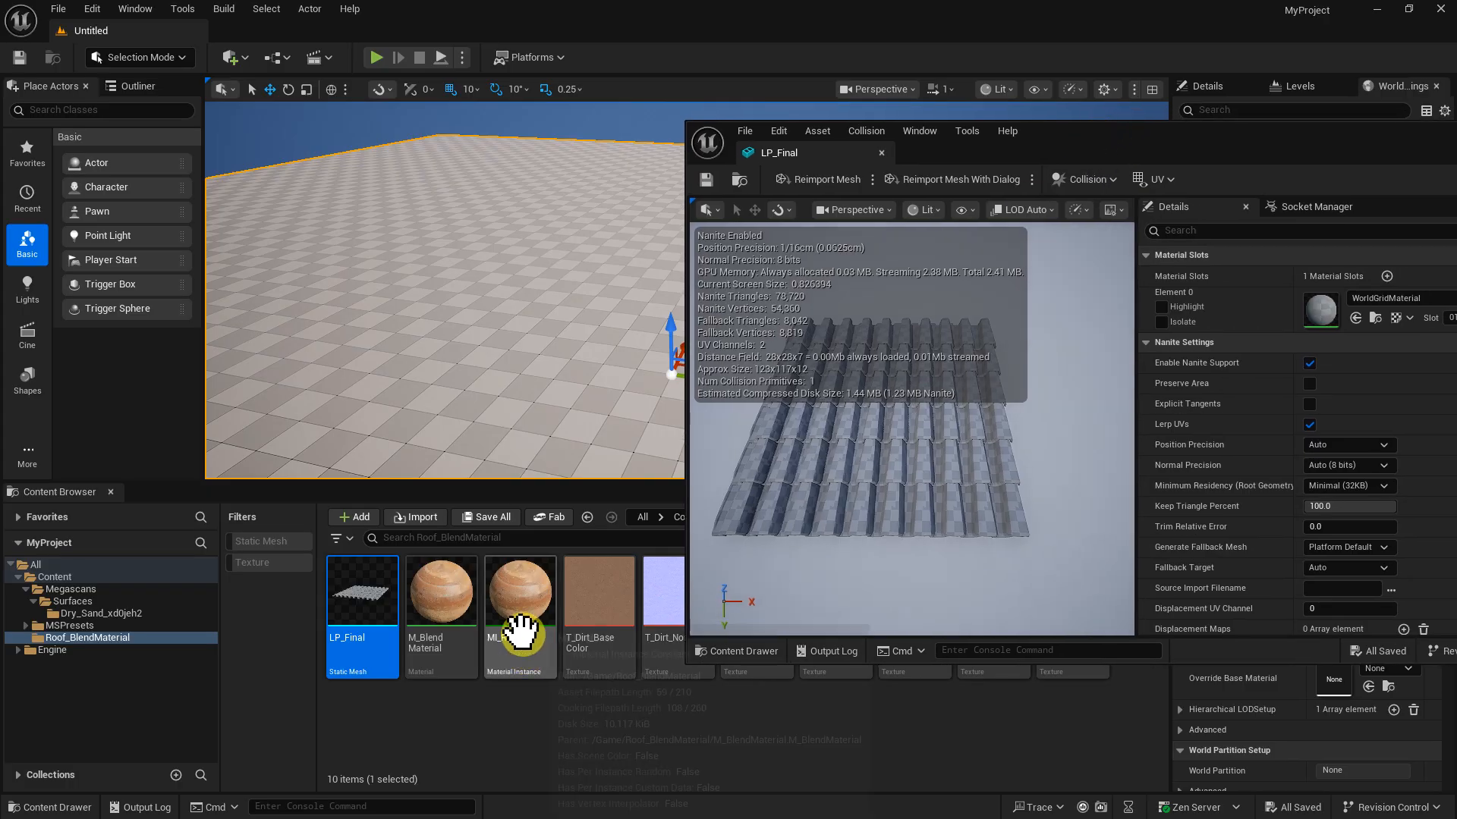
{"action": "left_click", "coordinate": [520, 646]}
{"action": "left_click_drag", "start_coordinate": [520, 647], "coordinate": [1311, 315]}
{"action": "left_click_drag", "start_coordinate": [1021, 481], "coordinate": [1036, 486]}
{"action": "mouse_move", "coordinate": [897, 486]}
{"action": "left_mouse_down"}
{"action": "mouse_move", "coordinate": [933, 502]}
{"action": "mouse_move", "coordinate": [902, 489]}
{"action": "left_mouse_up"}
{"action": "left_click_drag", "start_coordinate": [444, 591], "coordinate": [362, 600]}
{"action": "key", "text": "ctrl+shift+s"}
- Open the MI_Roof_A material instance and place its enlarged editor beside the LP_Final mesh editor
{"action": "left_click", "coordinate": [1244, 142]}
{"action": "left_click_drag", "start_coordinate": [1244, 143], "coordinate": [641, 613]}
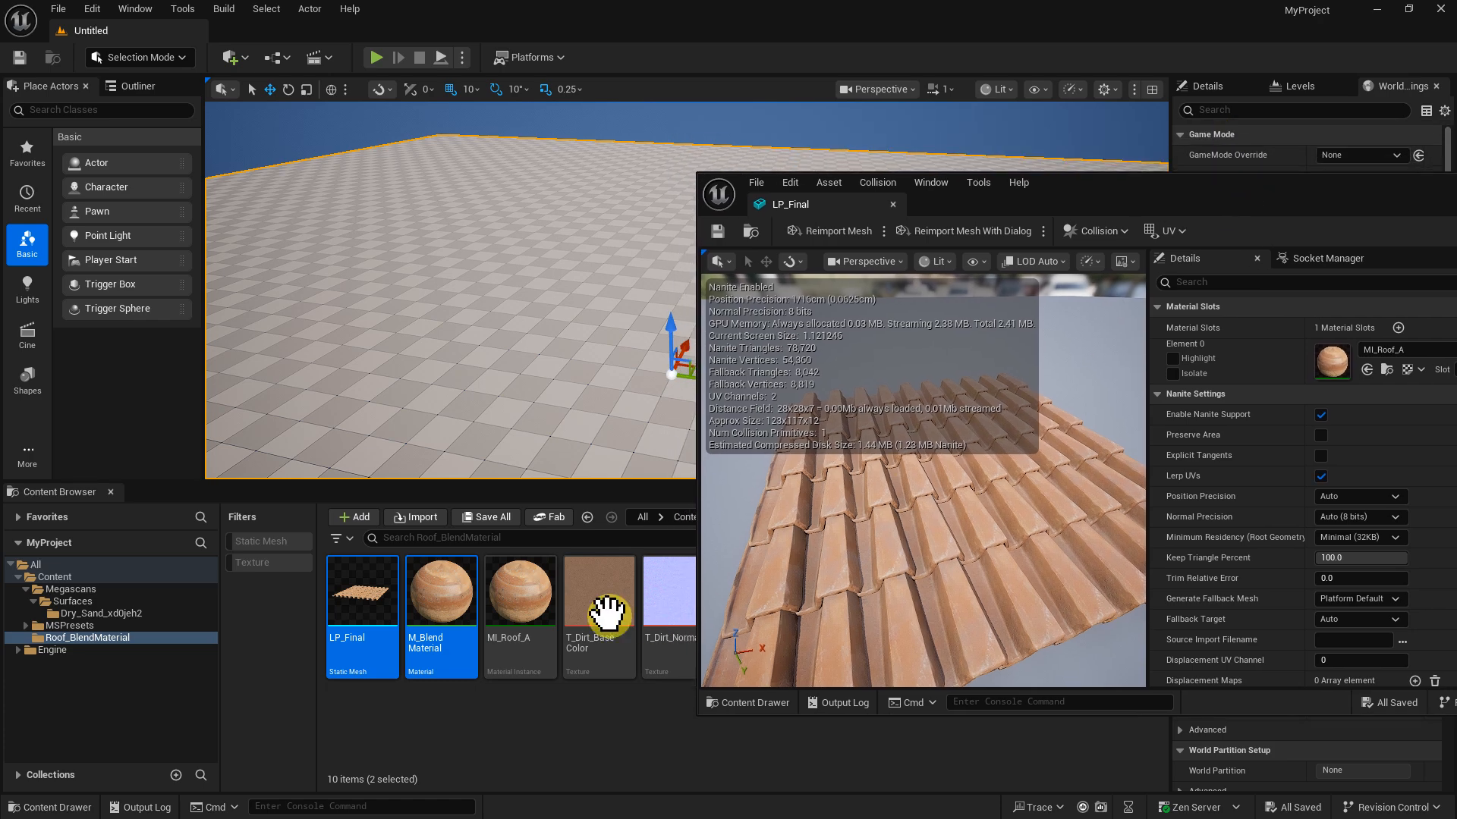
{"action": "double_click", "coordinate": [537, 616]}
{"action": "left_click_drag", "start_coordinate": [959, 205], "coordinate": [205, 144]}
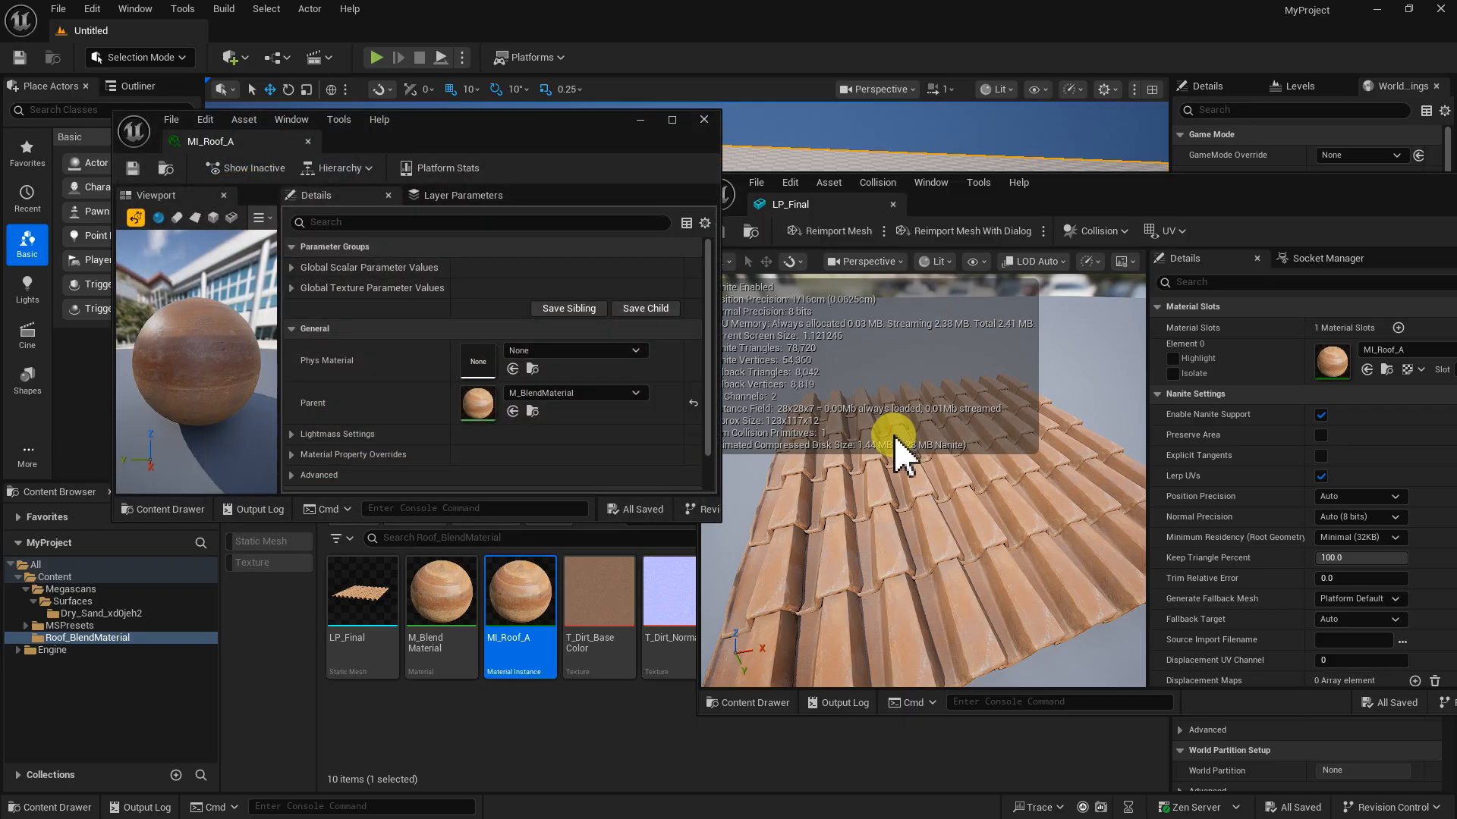
{"action": "left_click_drag", "start_coordinate": [706, 597], "coordinate": [692, 708]}
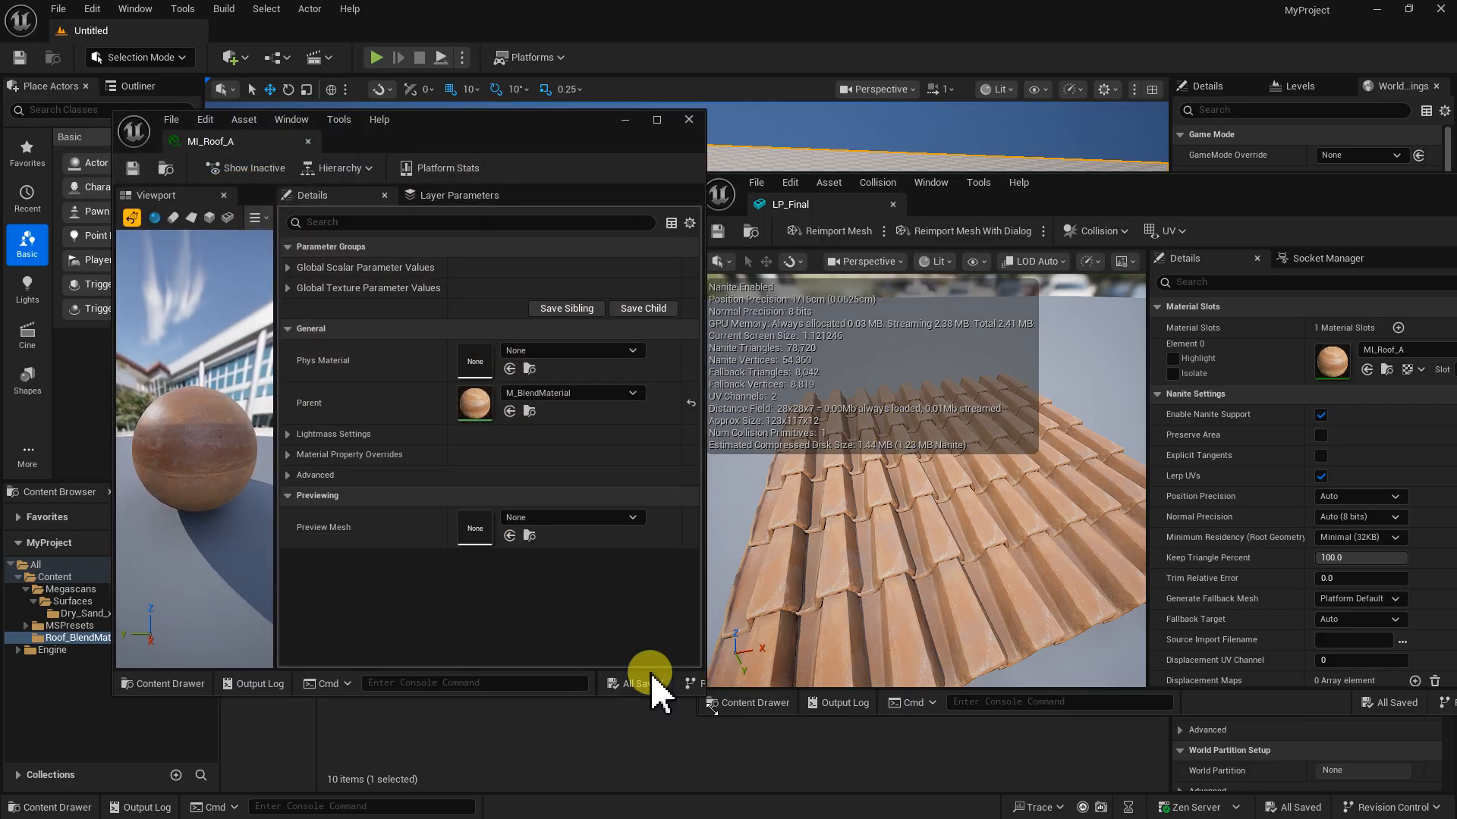
- Enable the Tiling_XY, BaseColor, Mask, Normal, T_Dirt_BaseColor and T_Dirt_Normal parameter overrides in MI_Roof_A
{"action": "left_click", "coordinate": [289, 287]}
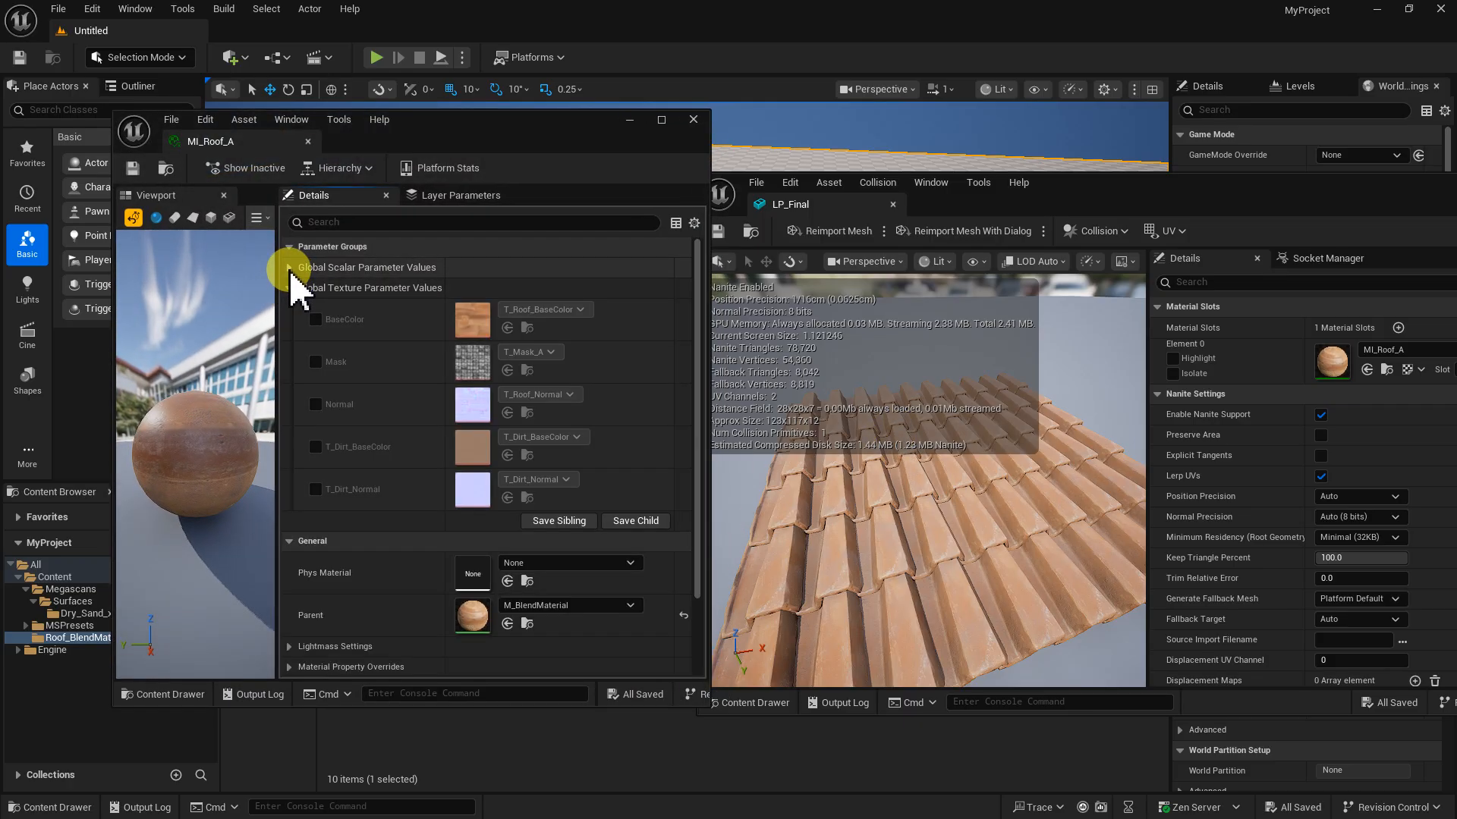
{"action": "left_click", "coordinate": [289, 267]}
{"action": "left_click", "coordinate": [316, 287]}
{"action": "left_click", "coordinate": [315, 339]}
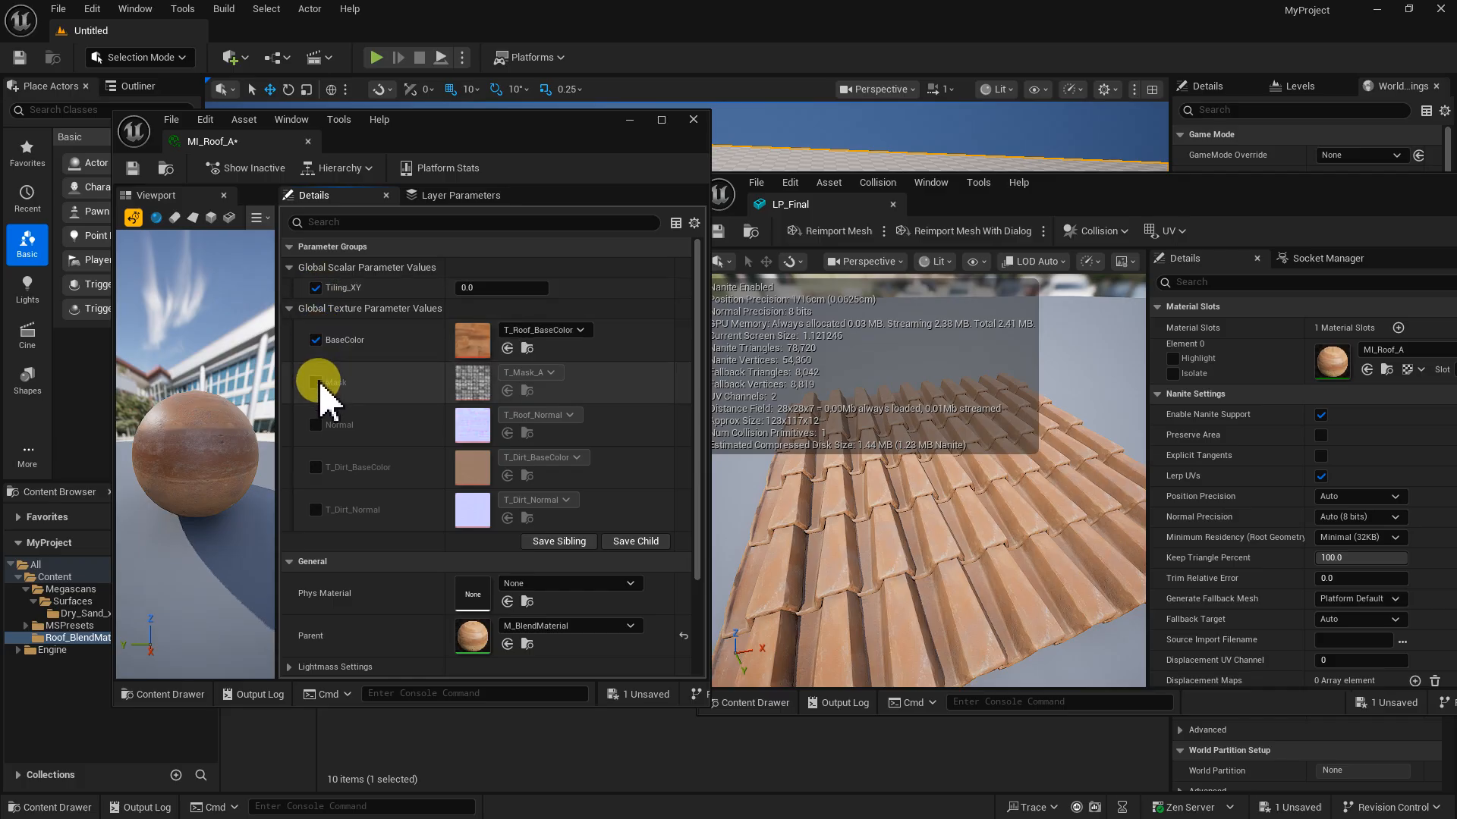
{"action": "left_click", "coordinate": [316, 382]}
{"action": "left_click", "coordinate": [315, 424]}
{"action": "left_click", "coordinate": [316, 466]}
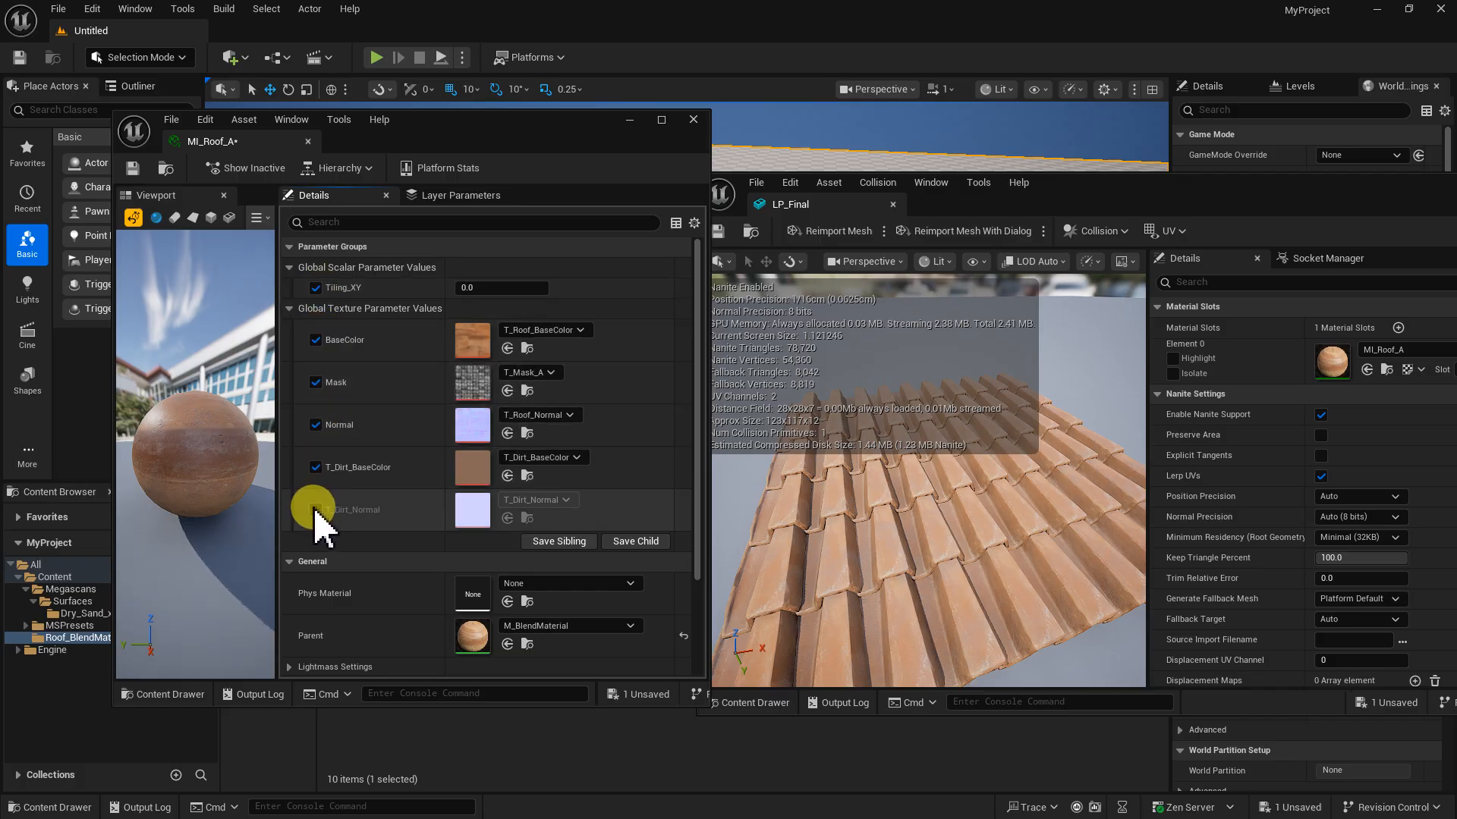
{"action": "left_click", "coordinate": [316, 509]}
- Move the MI_Roof_A editor aside and reopen the M_BlendMaterial graph in a maximized window
{"action": "left_click_drag", "start_coordinate": [591, 135], "coordinate": [1348, 541]}
{"action": "left_click", "coordinate": [440, 614]}
{"action": "double_click", "coordinate": [442, 618]}
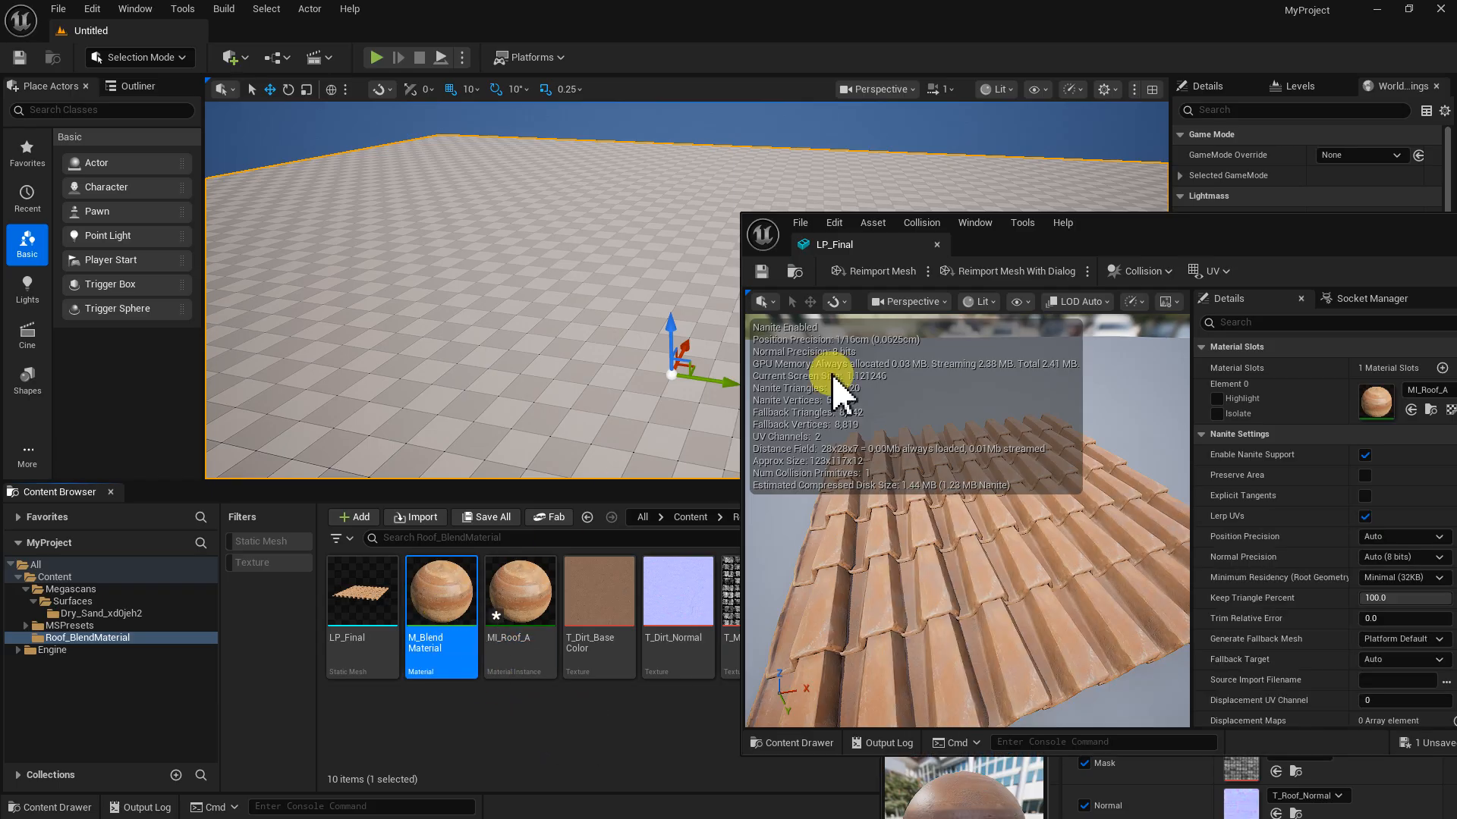
{"action": "left_click_drag", "start_coordinate": [1177, 228], "coordinate": [631, 141]}
{"action": "double_click", "coordinate": [631, 135]}
{"action": "right_click_drag", "start_coordinate": [507, 327], "coordinate": [1377, 453]}
{"action": "scroll", "coordinate": [1071, 388], "scroll_direction": "up", "scroll_amount": 1}
{"action": "scroll", "coordinate": [1071, 388], "scroll_direction": "up", "scroll_amount": 1}
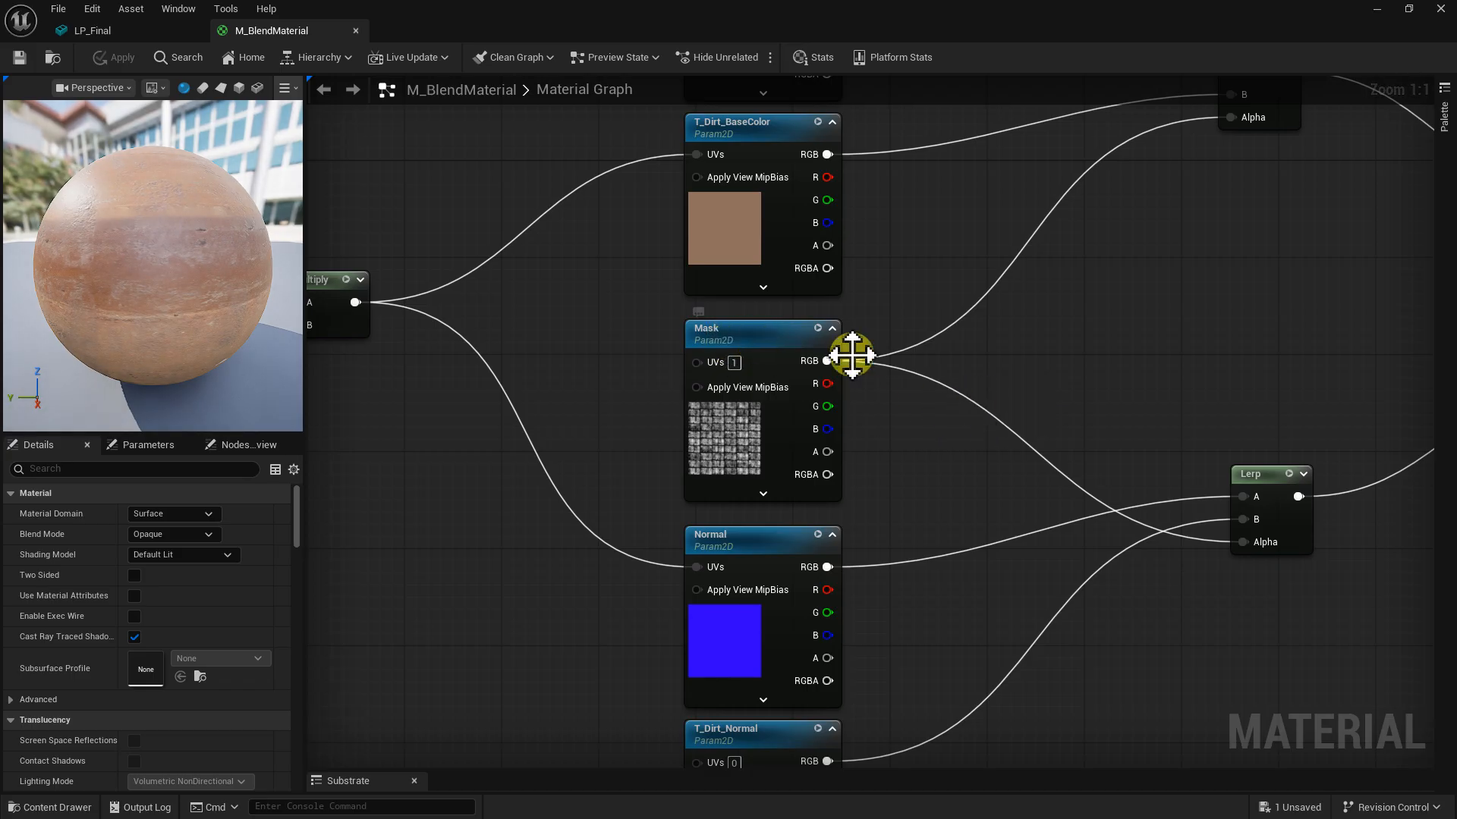
- Set the Tiling_XY parameter's default value to 1.0 and save the material
{"action": "left_click", "coordinate": [730, 336]}
{"action": "mouse_move", "coordinate": [990, 457]}
{"action": "right_mouse_down"}
{"action": "mouse_move", "coordinate": [1053, 198]}
{"action": "mouse_move", "coordinate": [1001, 459]}
{"action": "right_mouse_up"}
{"action": "right_click_drag", "start_coordinate": [966, 327], "coordinate": [1104, 486]}
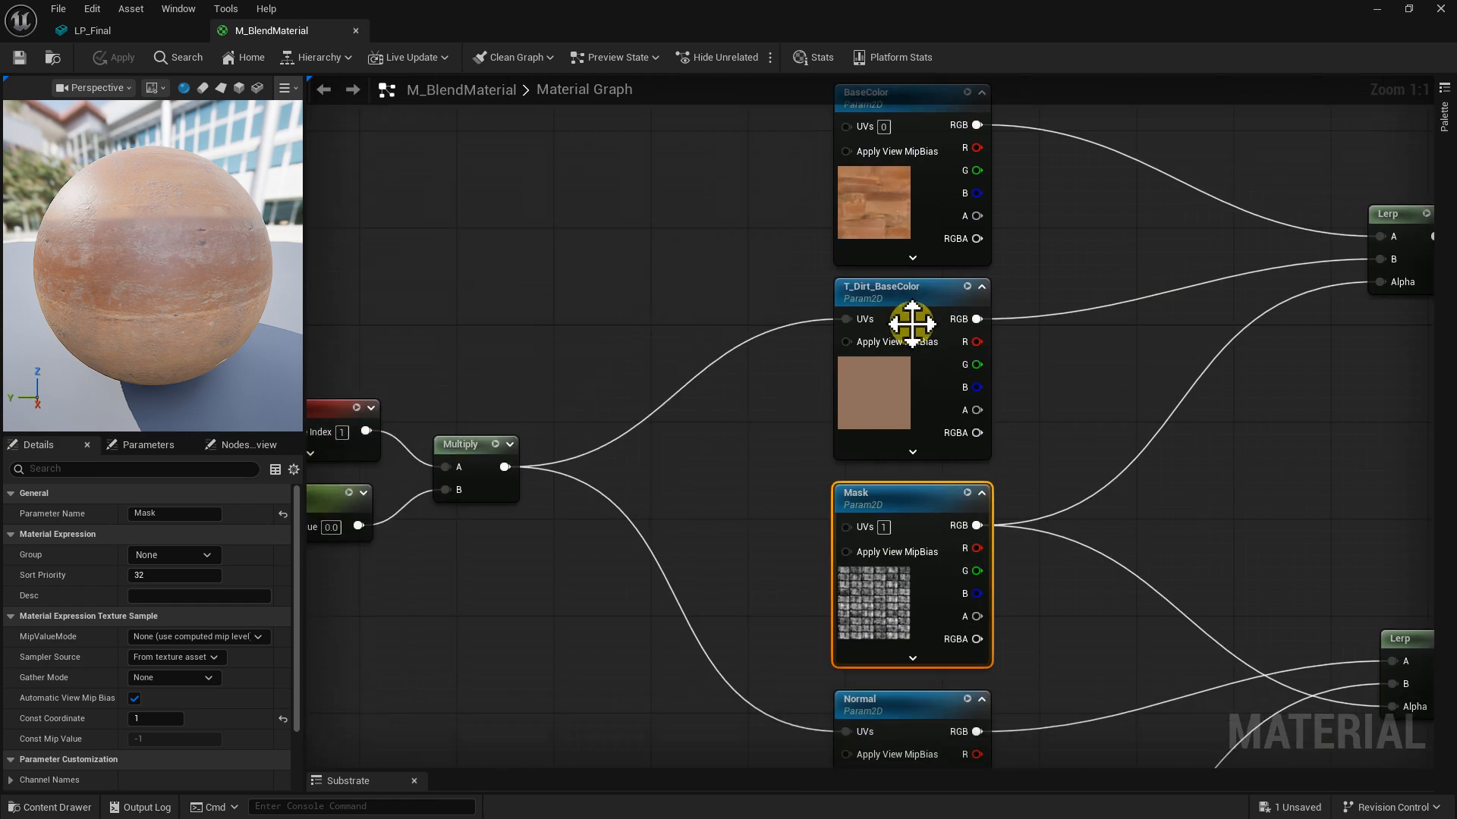
{"action": "left_click", "coordinate": [893, 286]}
{"action": "right_click_drag", "start_coordinate": [387, 580], "coordinate": [569, 465]}
{"action": "left_click", "coordinate": [559, 389]}
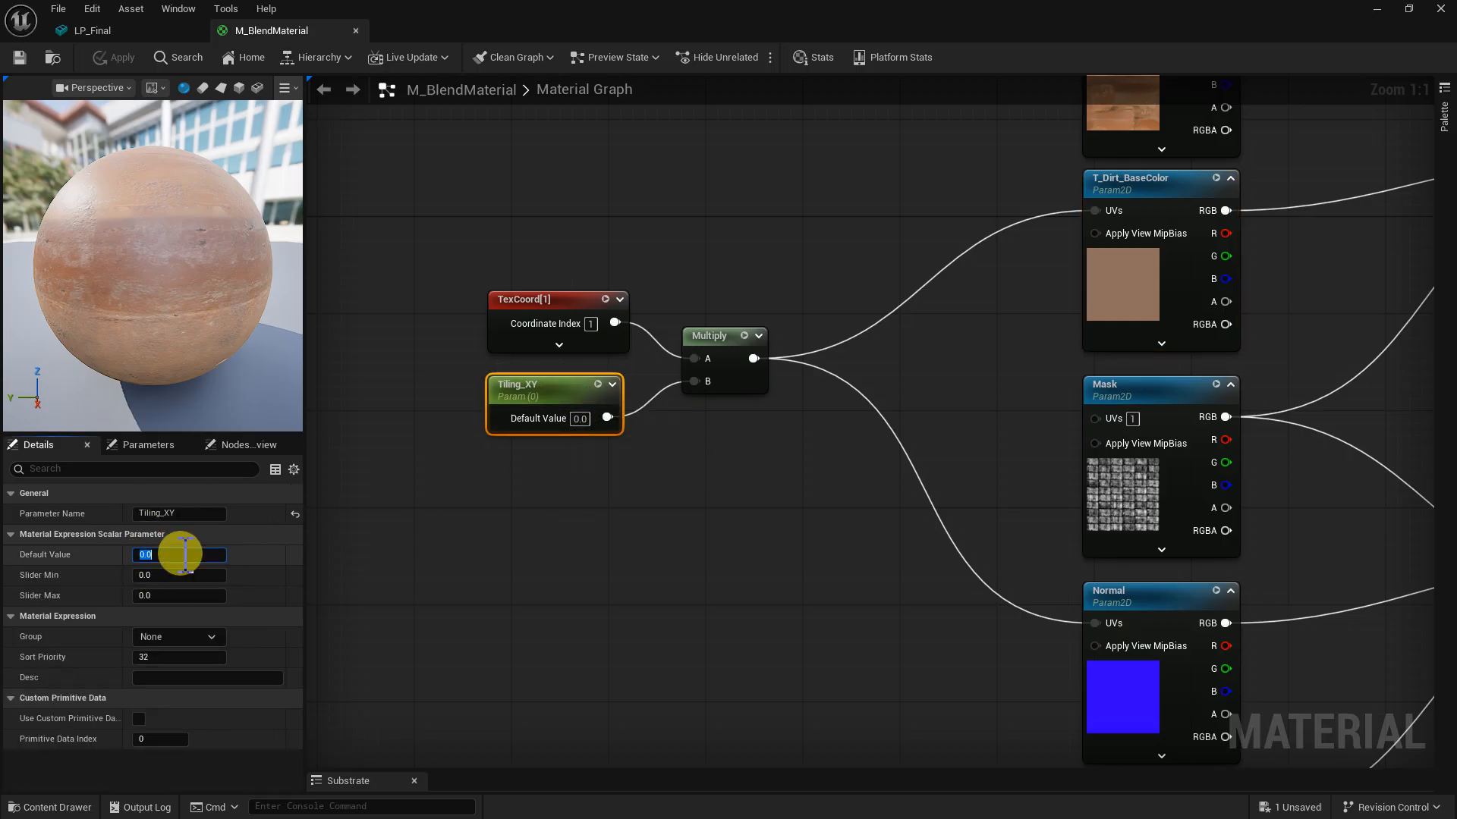
{"action": "key", "text": "Return"}
{"action": "right_click_drag", "start_coordinate": [790, 449], "coordinate": [693, 530]}
{"action": "left_click_drag", "start_coordinate": [916, 18], "coordinate": [273, 129]}
{"action": "left_click", "coordinate": [90, 99]}
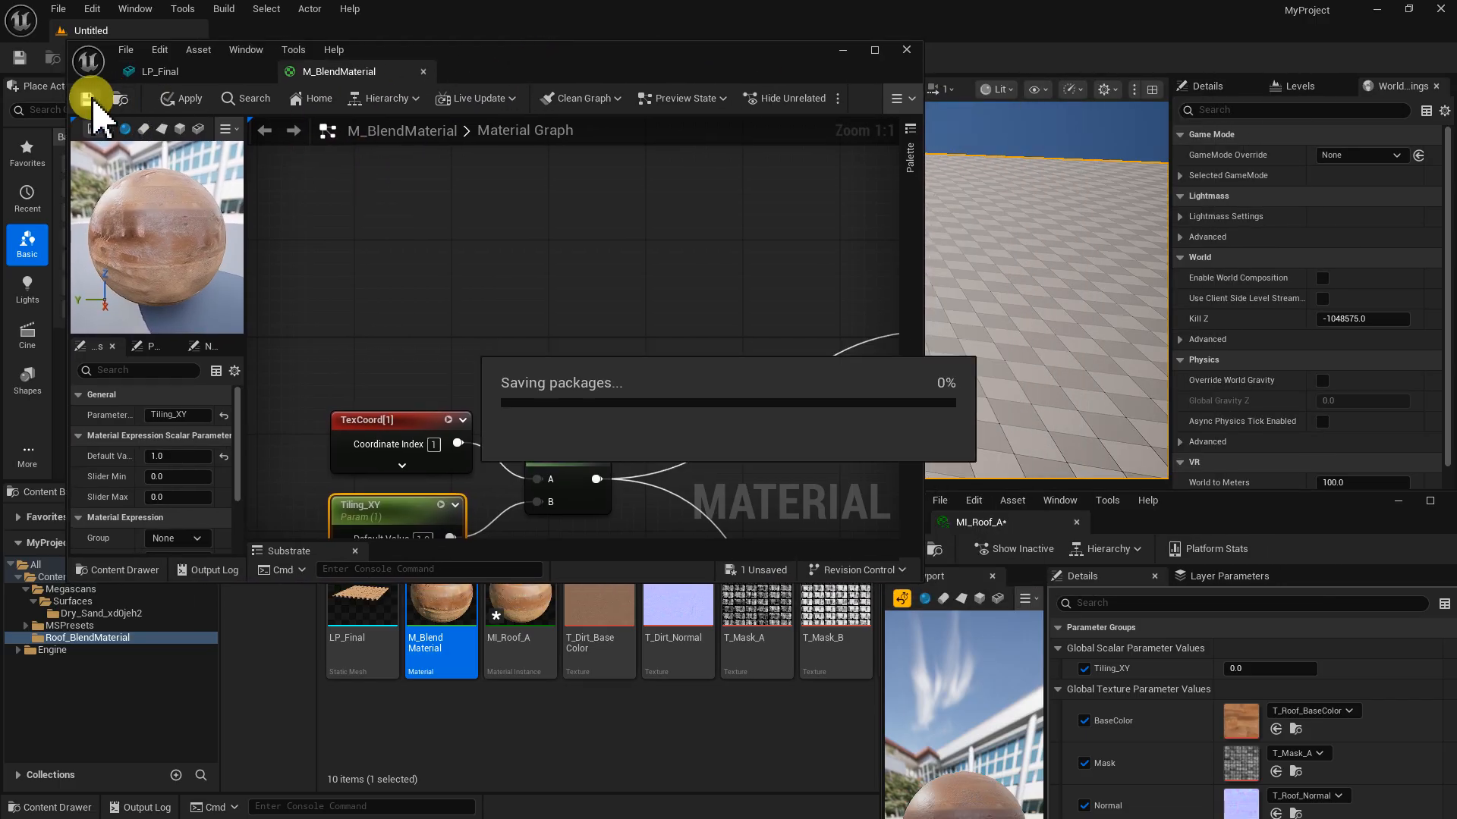
- Switch to the LP_Final mesh to examine how the material looks on the roof tiles
{"action": "left_click_drag", "start_coordinate": [530, 72], "coordinate": [634, 182]}
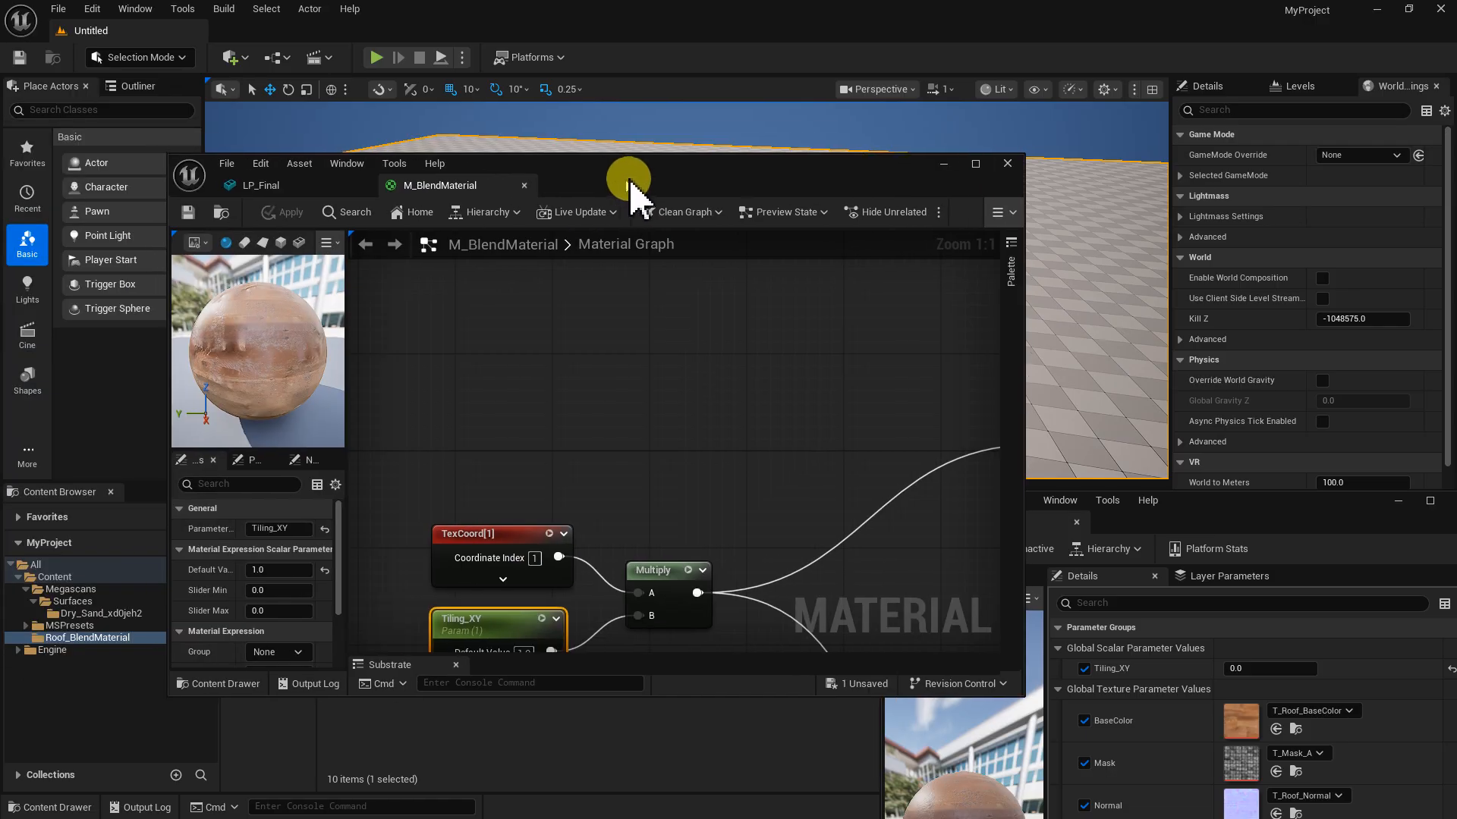
{"action": "left_click", "coordinate": [266, 183]}
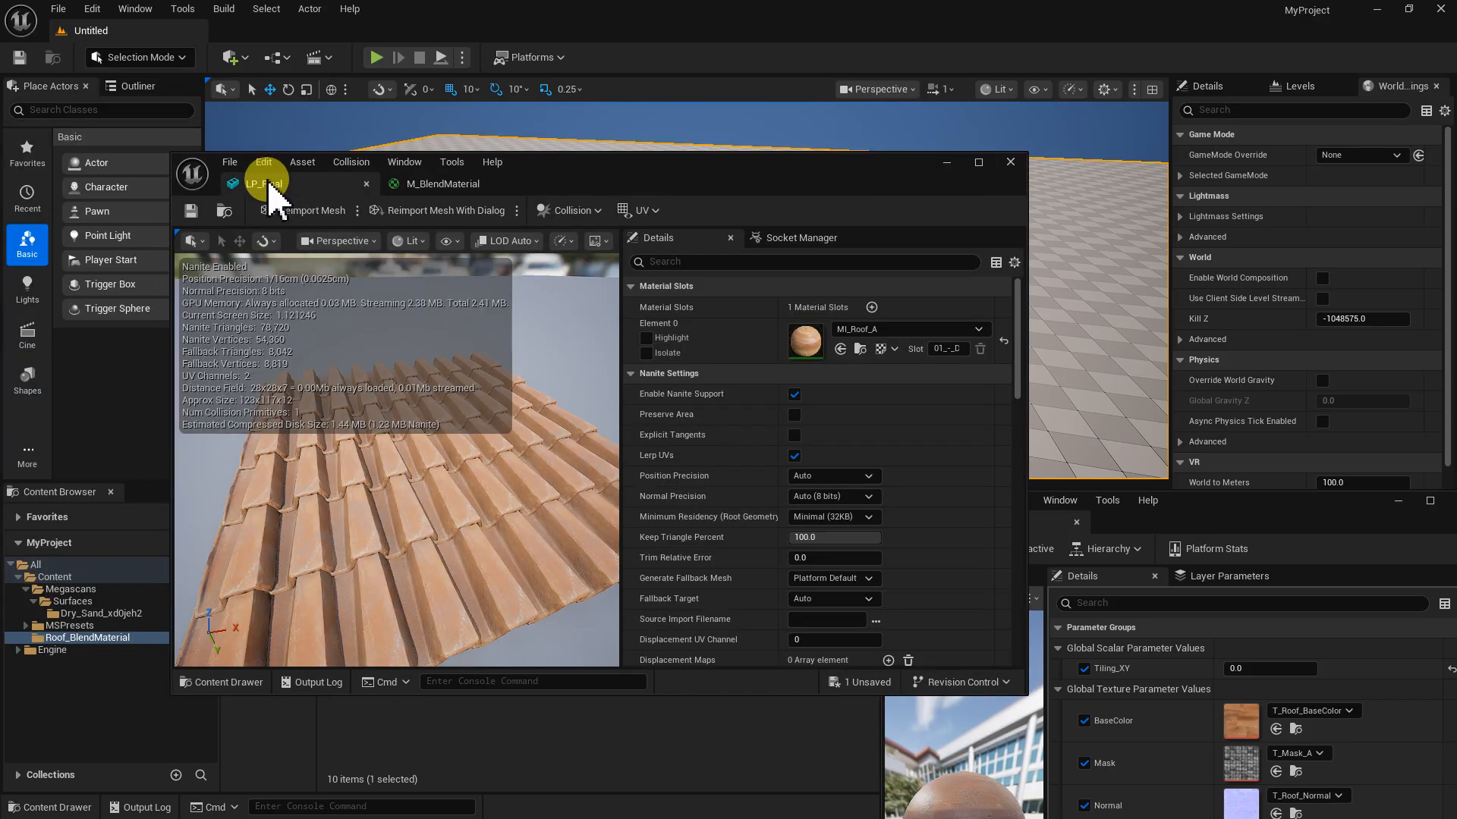
{"action": "double_click", "coordinate": [694, 176]}
{"action": "left_click_drag", "start_coordinate": [693, 182], "coordinate": [628, 160]}
{"action": "double_click", "coordinate": [636, 15]}
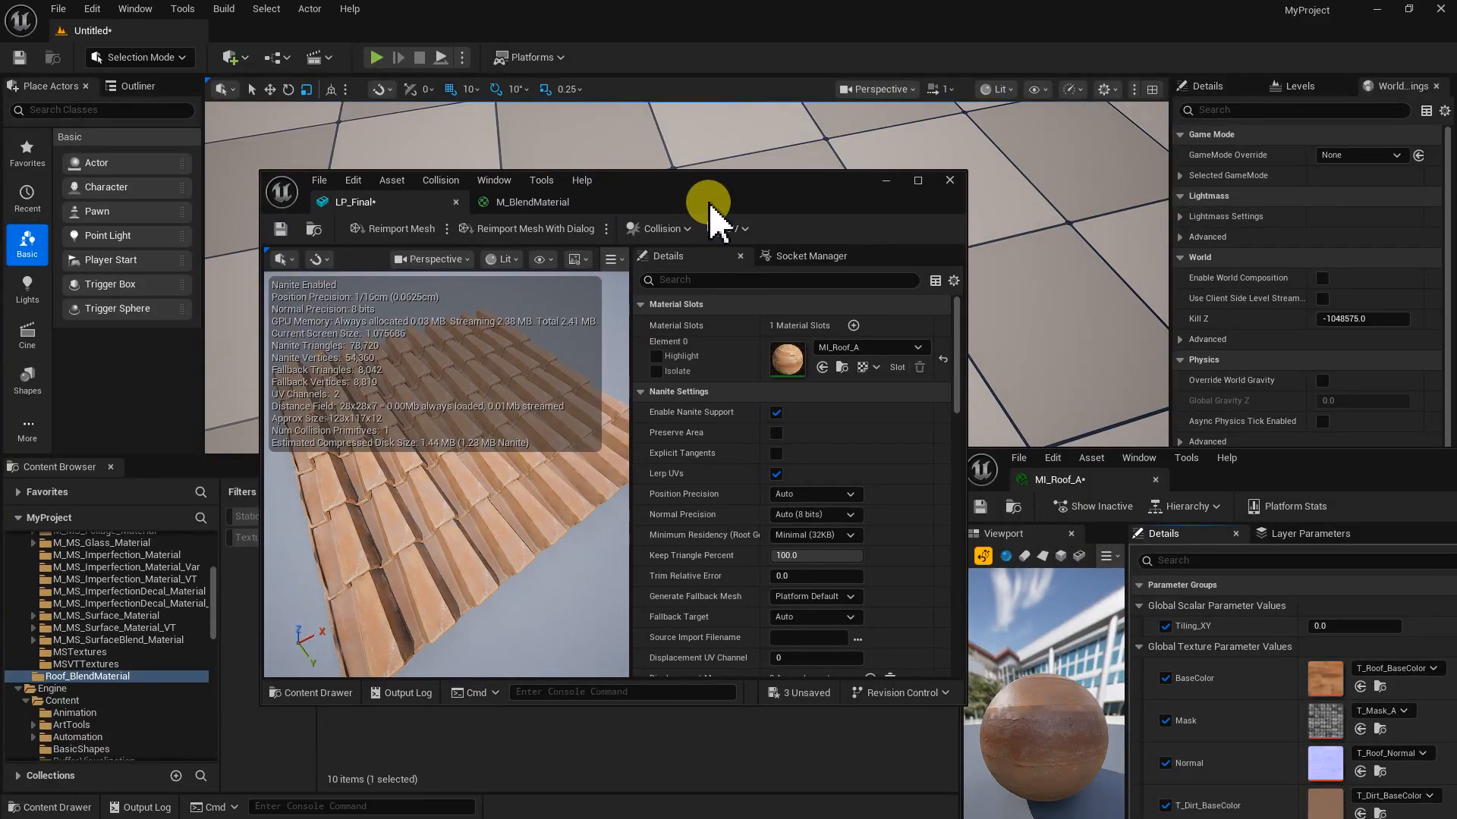
- Return to the maximized M_BlendMaterial graph and move the TexCoord, Tiling_XY and Multiply nodes together slightly down and left
{"action": "left_click_drag", "start_coordinate": [713, 201], "coordinate": [620, 158]}
{"action": "left_click", "coordinate": [429, 159]}
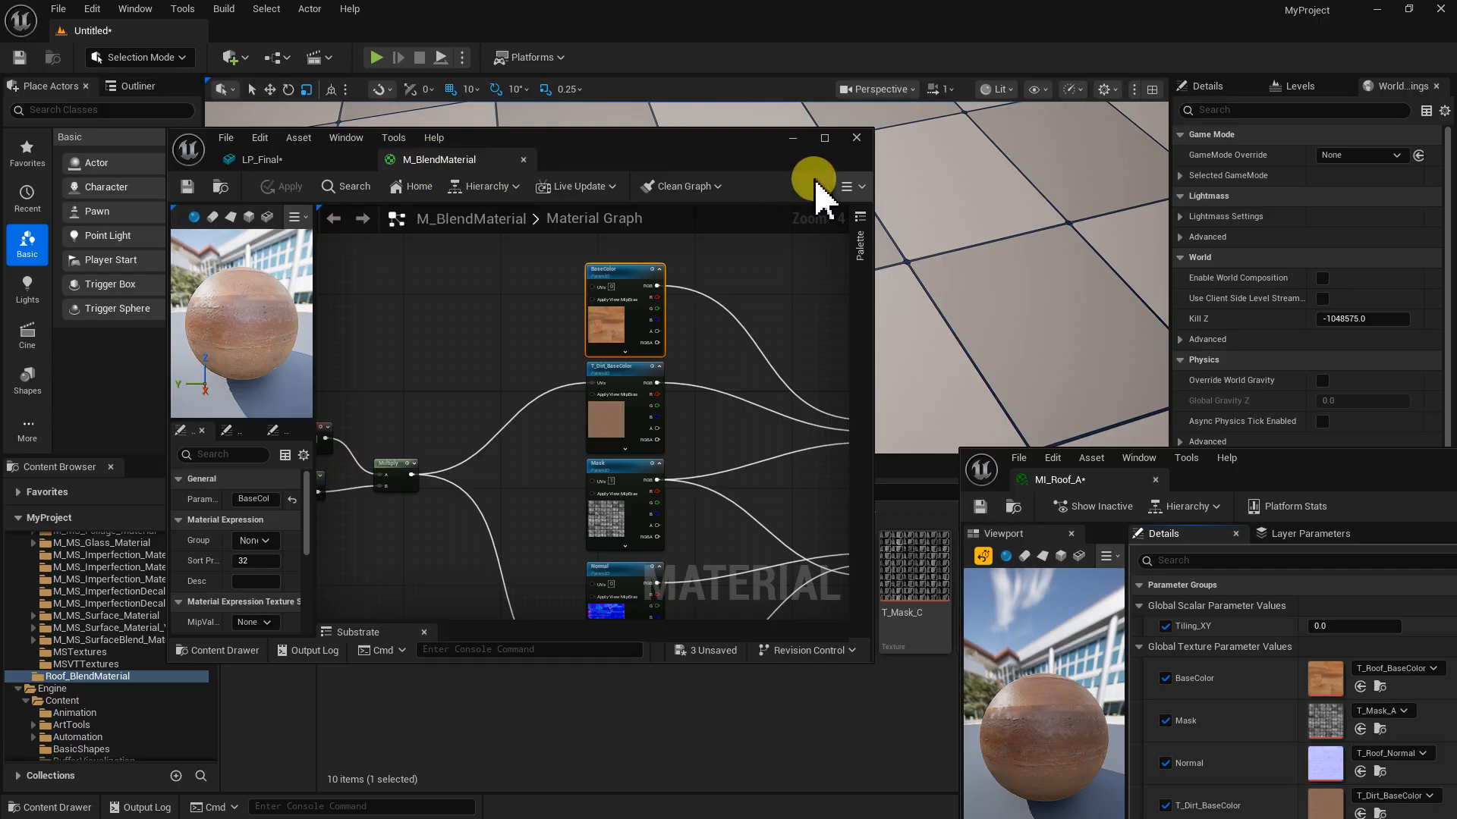
{"action": "left_click", "coordinate": [825, 138]}
{"action": "right_click_drag", "start_coordinate": [731, 417], "coordinate": [790, 357]}
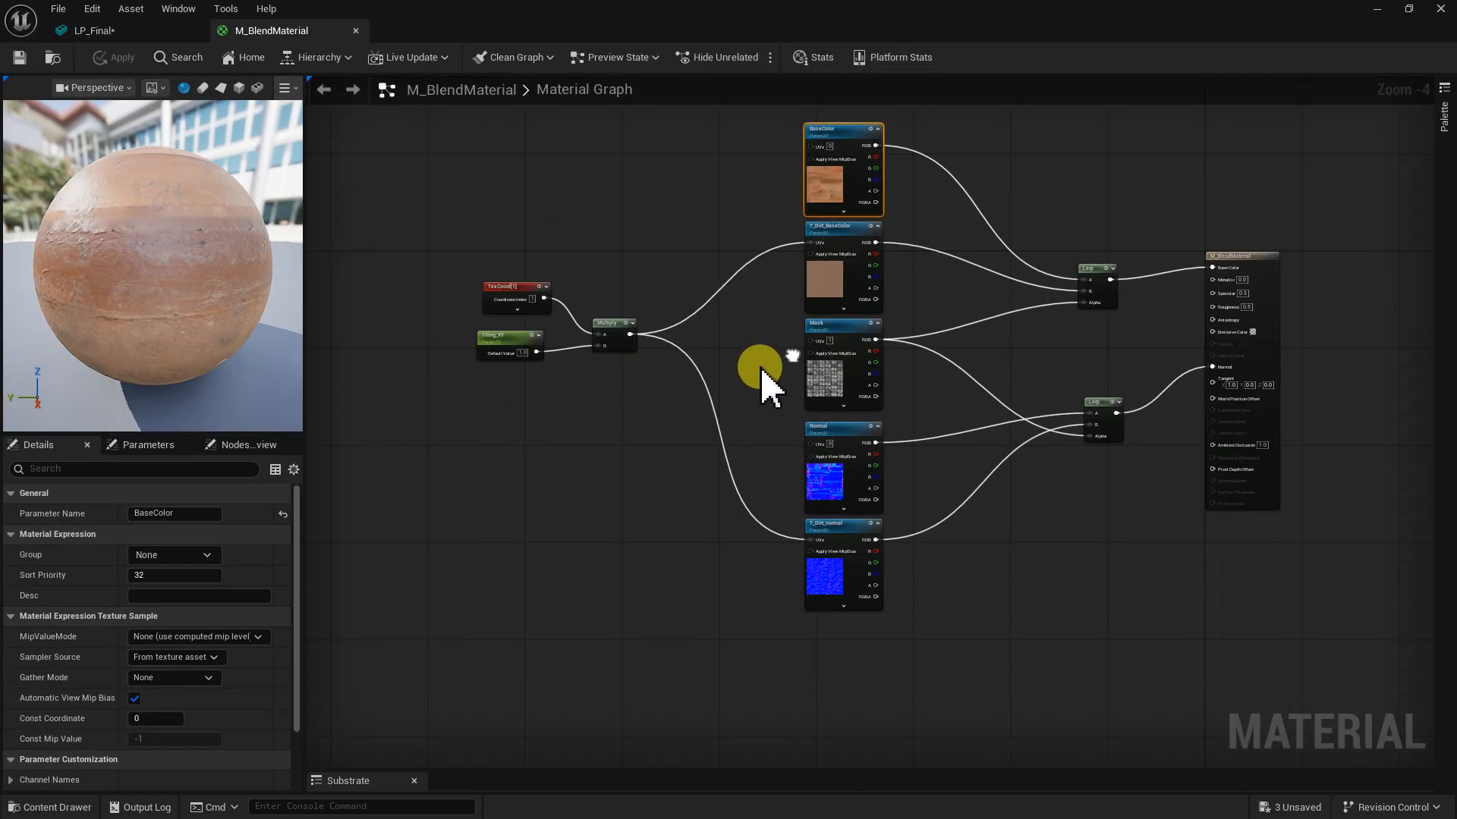
{"action": "left_click_drag", "start_coordinate": [479, 252], "coordinate": [654, 375]}
{"action": "left_click_drag", "start_coordinate": [604, 330], "coordinate": [590, 400]}
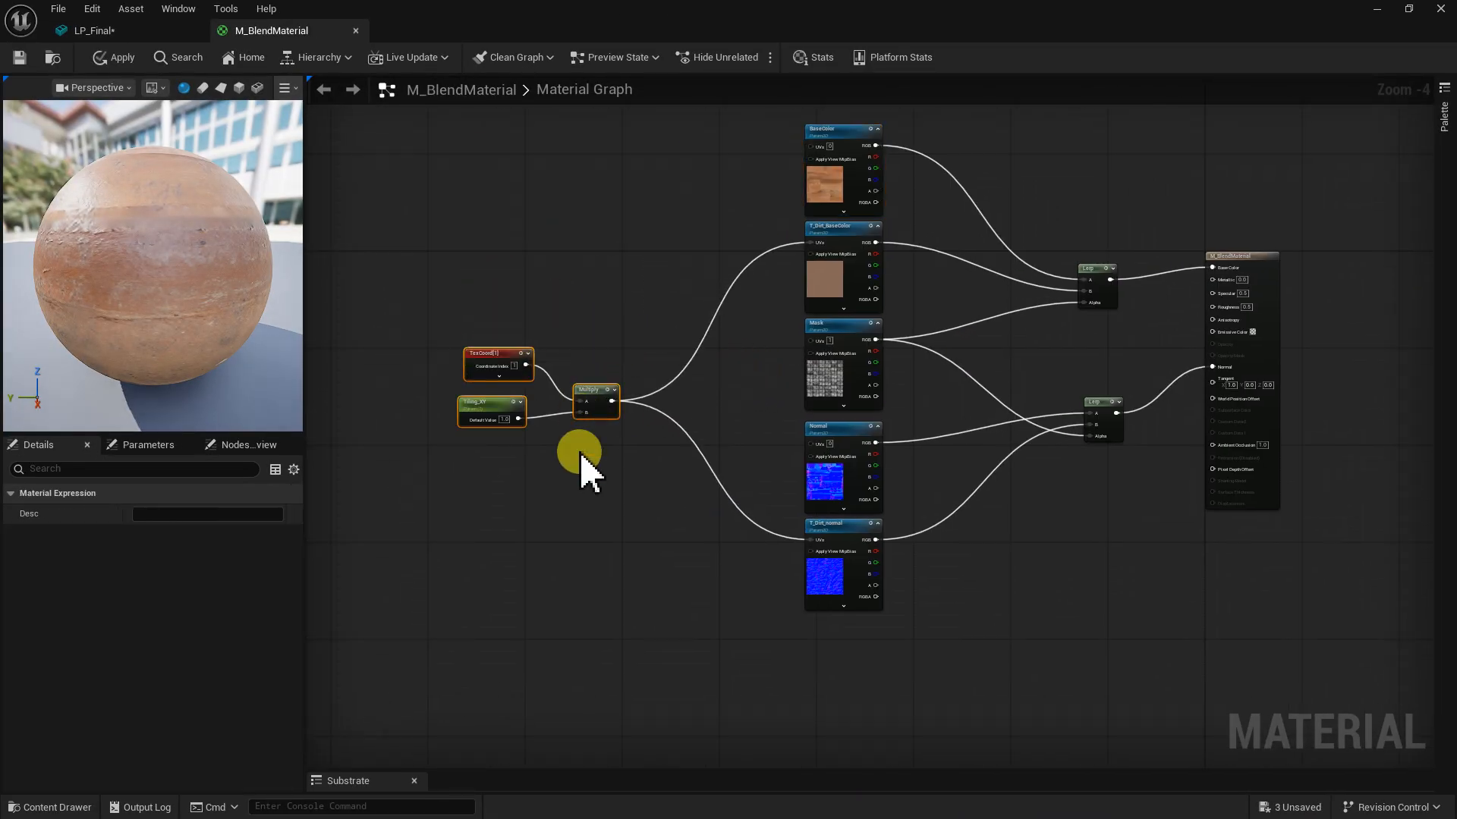
{"action": "left_click", "coordinate": [582, 452]}
- Move the BaseColor and T_Dirt_BaseColor nodes together up and to the left of the Mask node
{"action": "scroll", "coordinate": [549, 417], "scroll_direction": "up", "scroll_amount": 4}
{"action": "right_click_drag", "start_coordinate": [553, 433], "coordinate": [728, 383]}
{"action": "left_click_drag", "start_coordinate": [729, 383], "coordinate": [537, 244]}
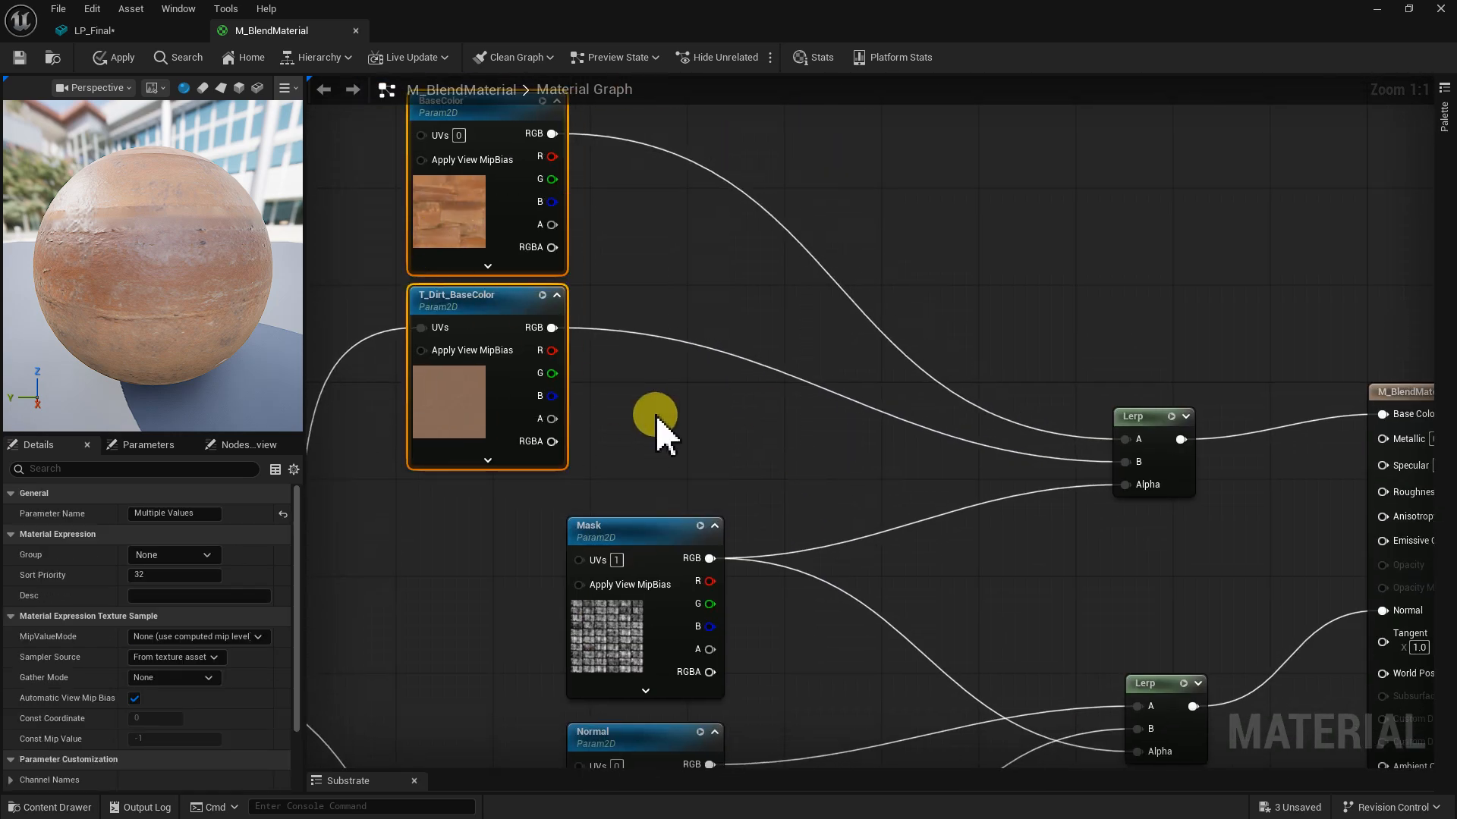
{"action": "left_click", "coordinate": [751, 410]}
- Add a Desaturation node between T_Dirt_BaseColor and the base color Lerp
{"action": "right_click_drag", "start_coordinate": [773, 392], "coordinate": [662, 429]}
{"action": "right_click", "coordinate": [620, 405]}
{"action": "type", "text": "des"}
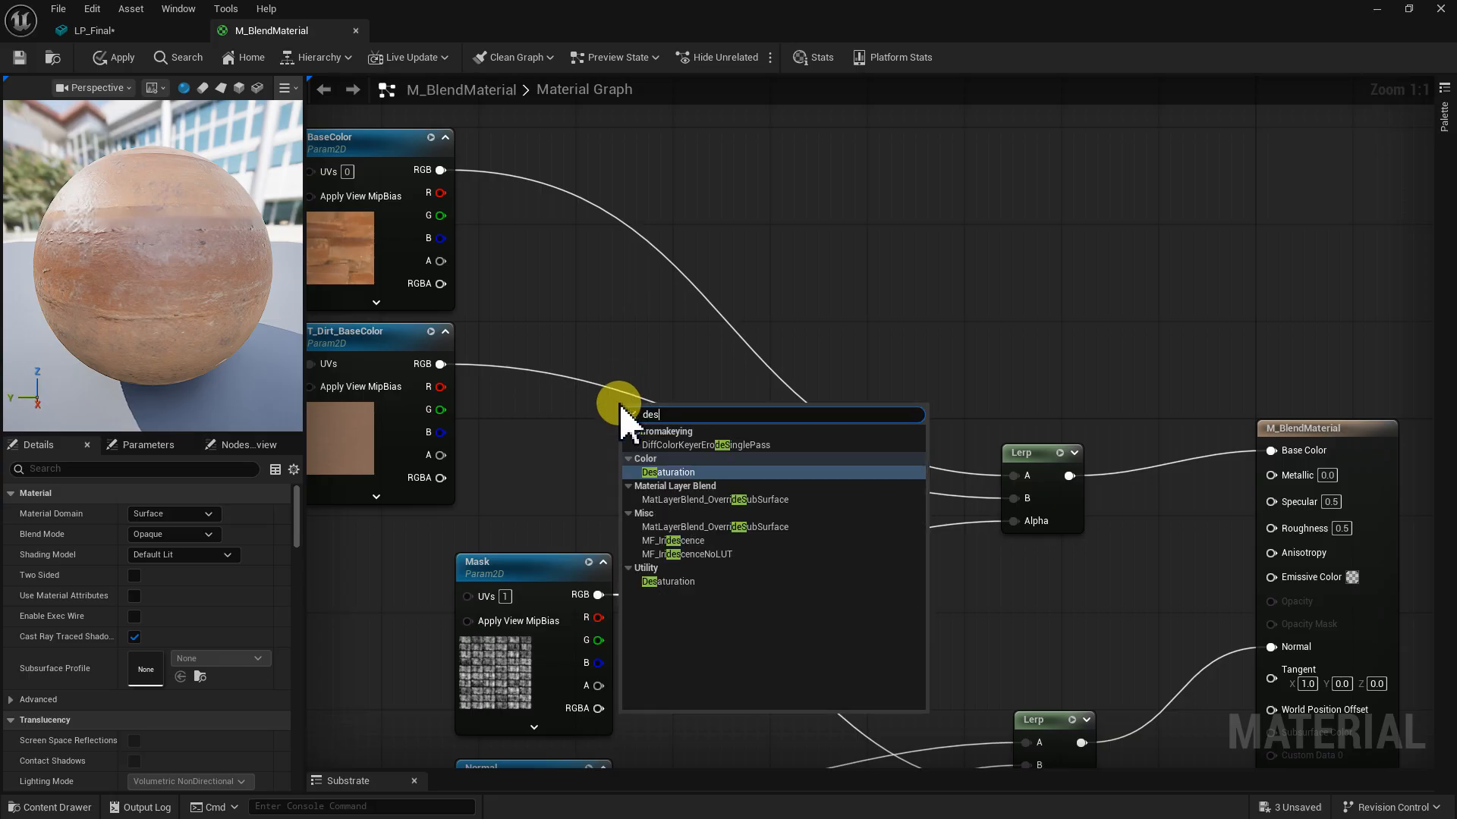
{"action": "left_click", "coordinate": [667, 471]}
{"action": "left_click_drag", "start_coordinate": [651, 419], "coordinate": [638, 383]}
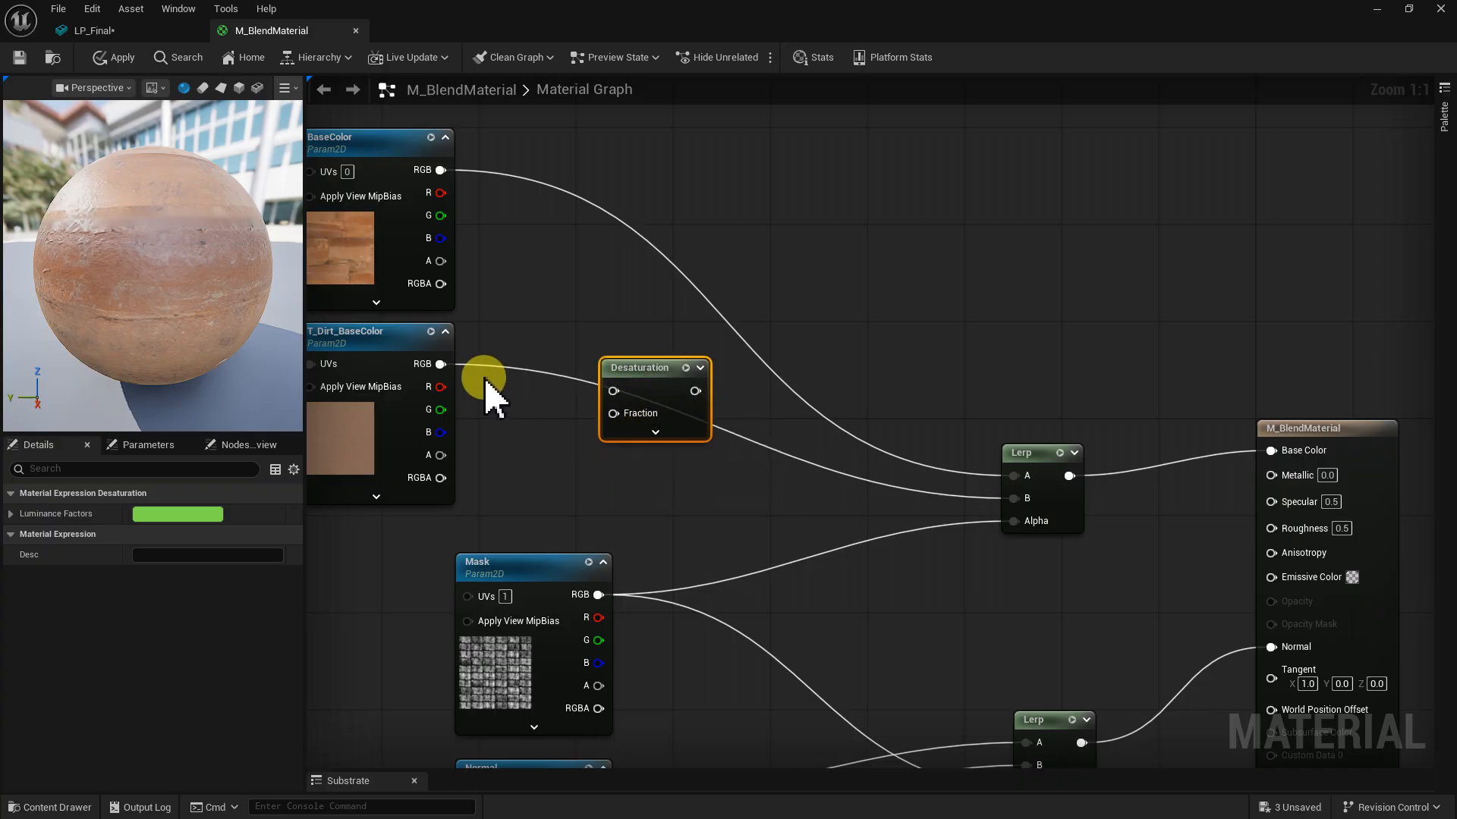
- Wire T_Dirt_BaseColor's RGB output into the Desaturation node and disconnect the base color Lerp's B input
{"action": "left_click_drag", "start_coordinate": [442, 364], "coordinate": [731, 364]}
{"action": "left_click", "coordinate": [998, 497], "text": "alt"}
{"action": "right_click_drag", "start_coordinate": [627, 455], "coordinate": [663, 471]}
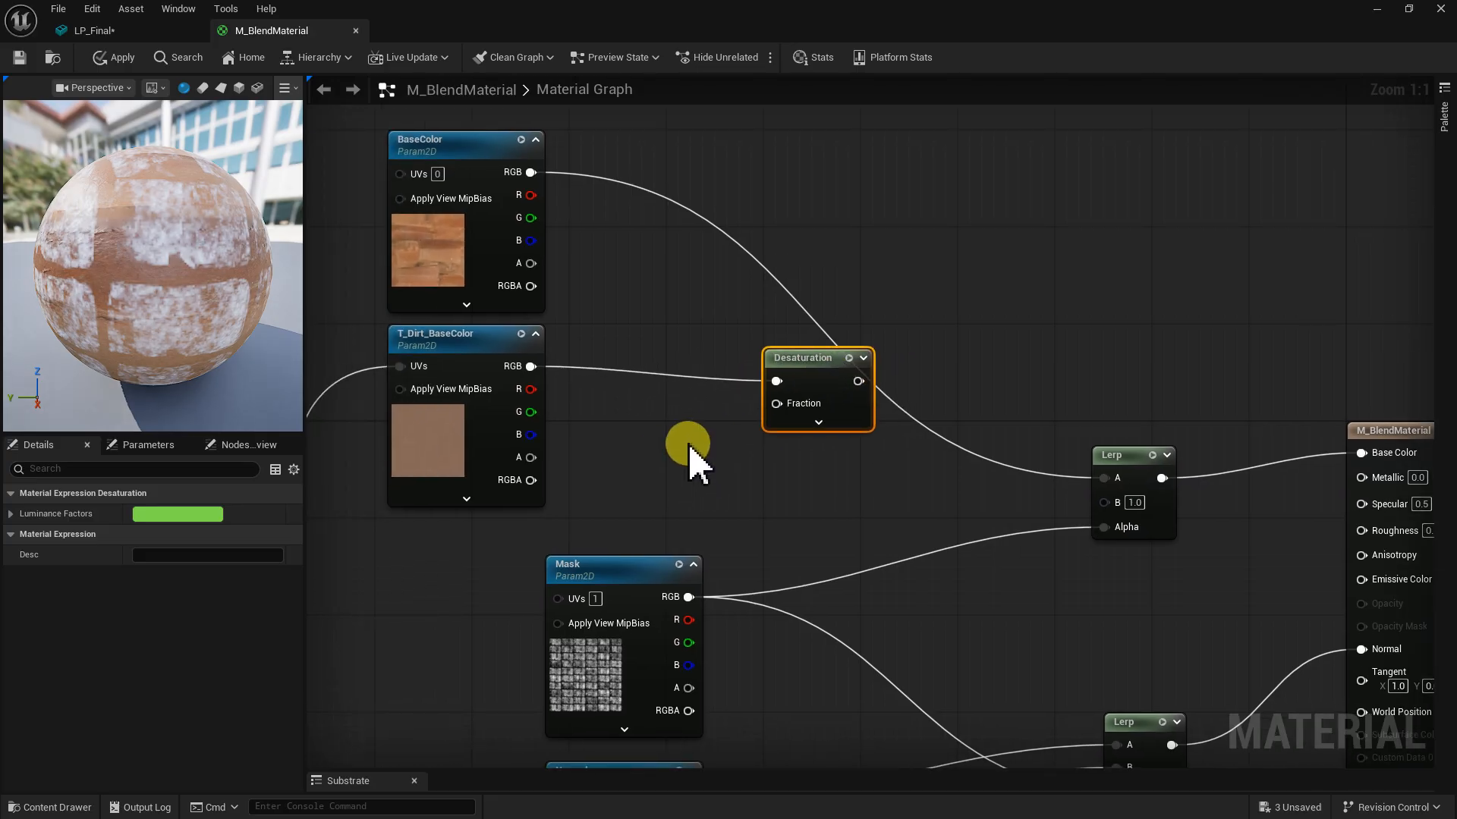
- Add a 1-x node beside the Desaturation node and wire its output into the Fraction input
{"action": "left_click", "coordinate": [704, 478]}
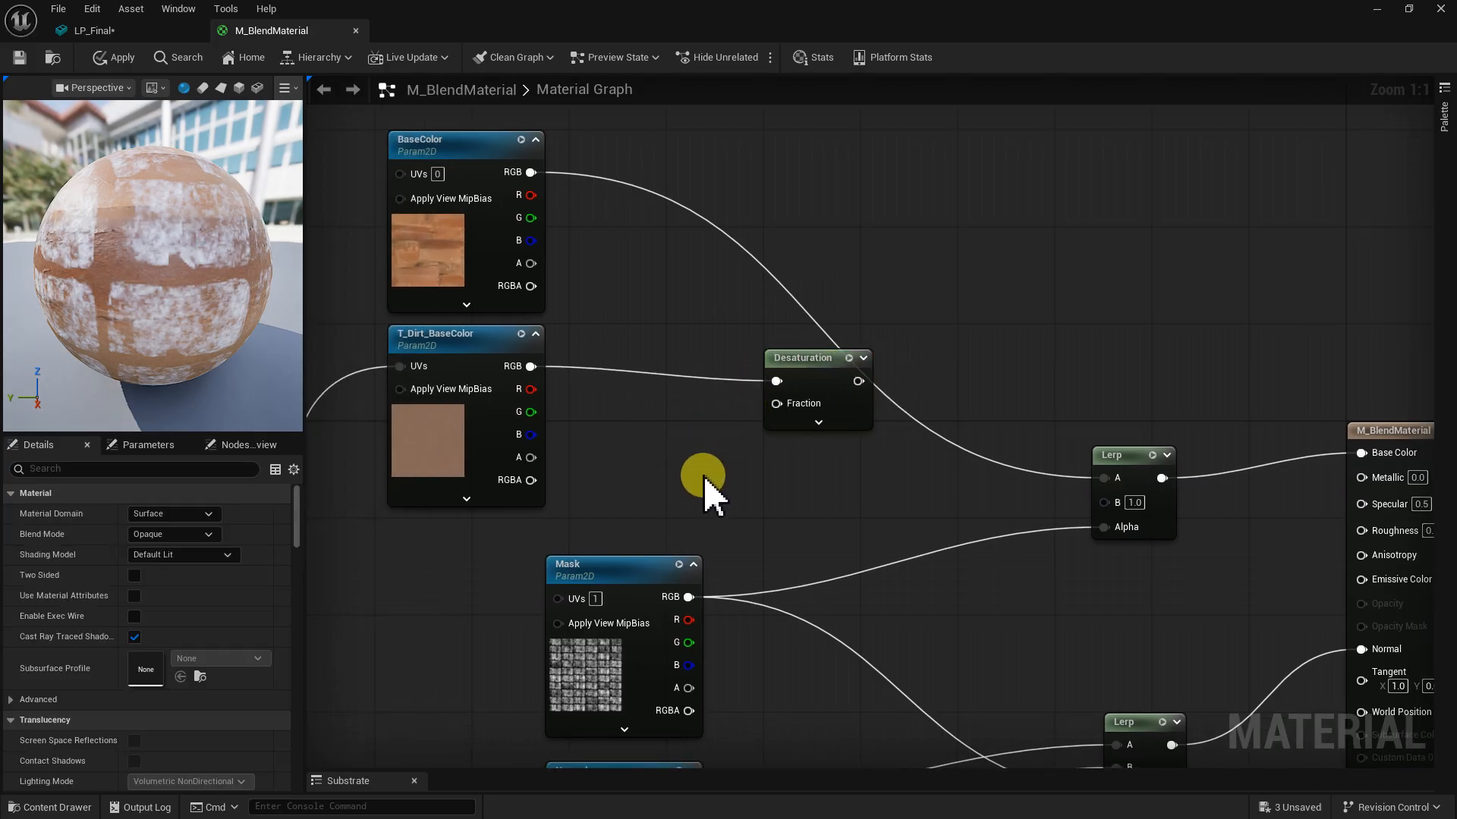
{"action": "left_click", "coordinate": [676, 434]}
{"action": "left_click_drag", "start_coordinate": [693, 432], "coordinate": [776, 403]}
{"action": "left_click_drag", "start_coordinate": [673, 422], "coordinate": [702, 432]}
- Add a constant feeding the 1-x node and convert it to a parameter named Dirt_Saturation
{"action": "left_click", "coordinate": [565, 475]}
{"action": "left_click_drag", "start_coordinate": [644, 503], "coordinate": [679, 442]}
{"action": "right_click", "coordinate": [579, 486]}
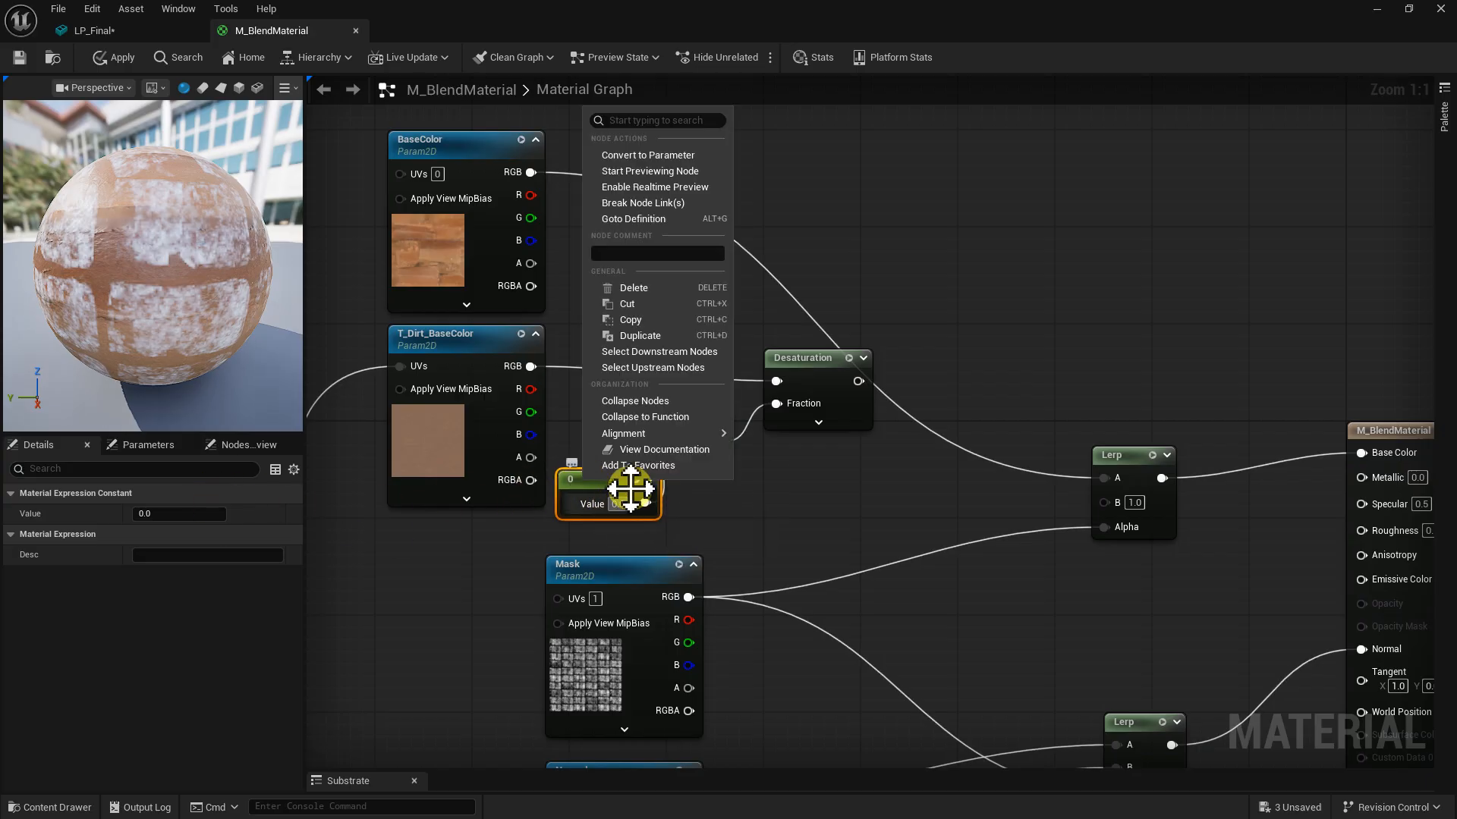
{"action": "left_click", "coordinate": [660, 155]}
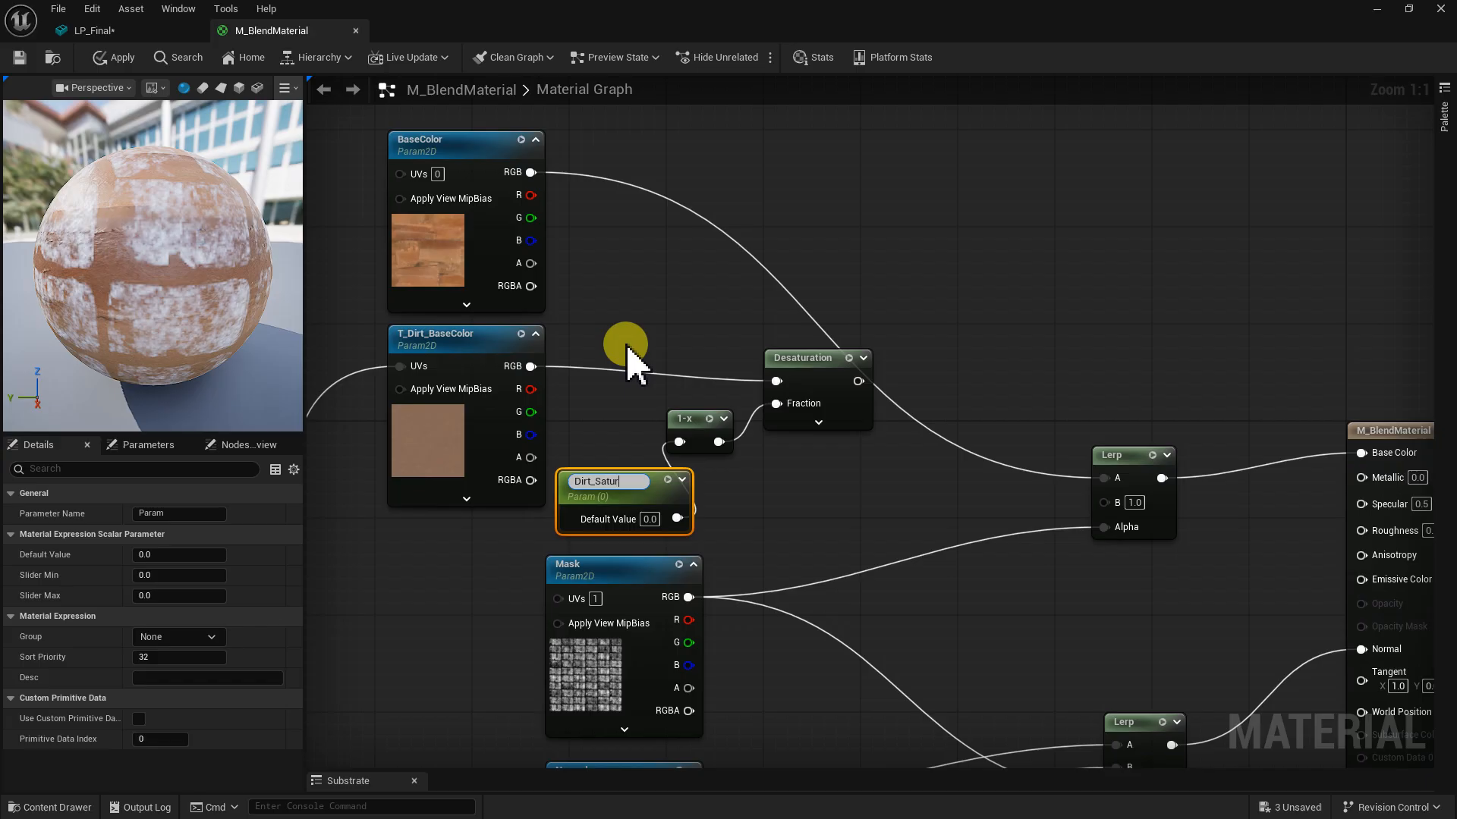
{"action": "key", "text": "Return"}
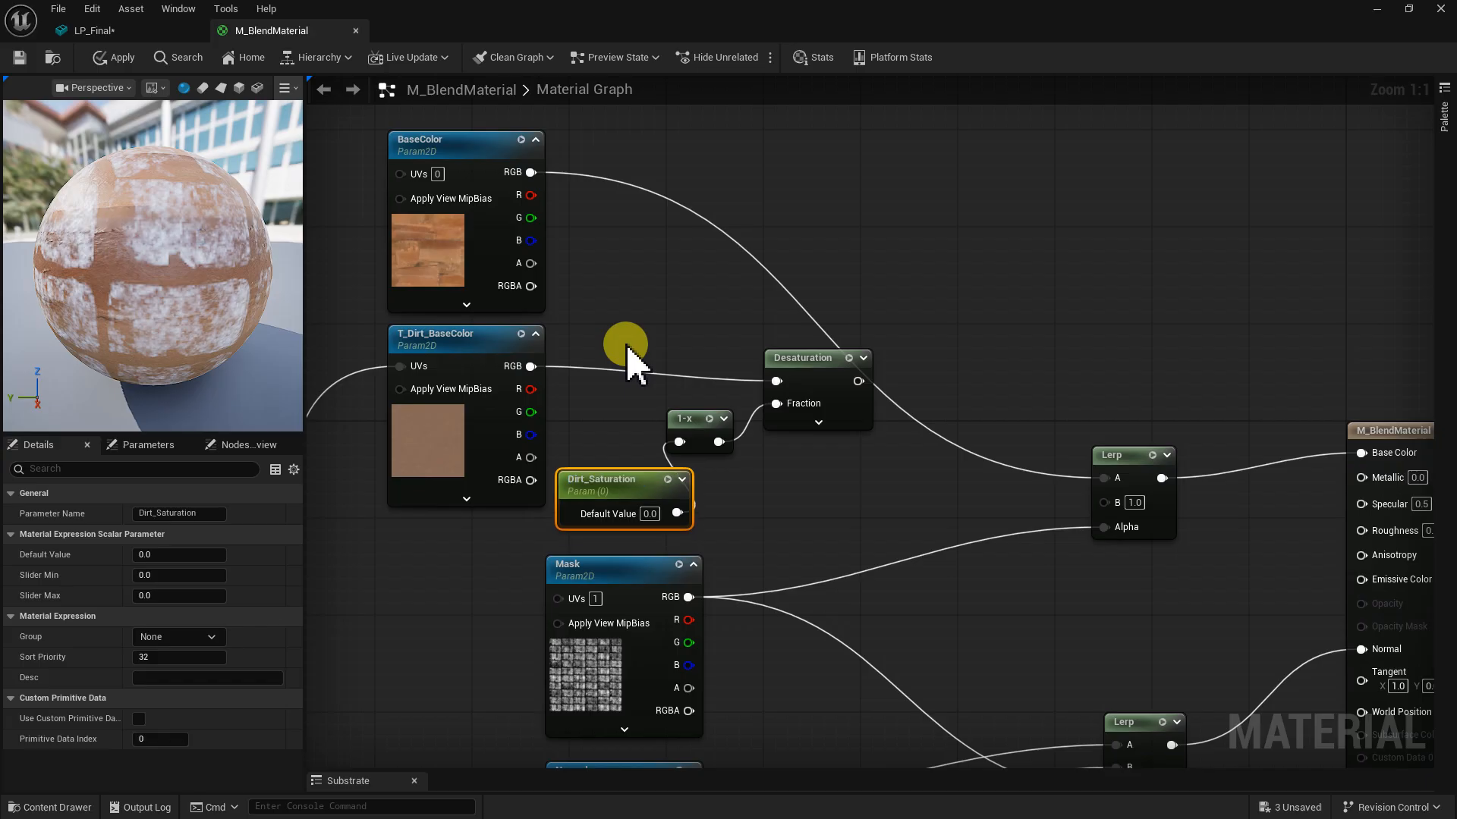
- Move the base color Lerp up and away, and add a Multiply node with the Desaturation output wired into A
{"action": "right_click_drag", "start_coordinate": [1008, 437], "coordinate": [790, 390]}
{"action": "left_click_drag", "start_coordinate": [911, 410], "coordinate": [1026, 319]}
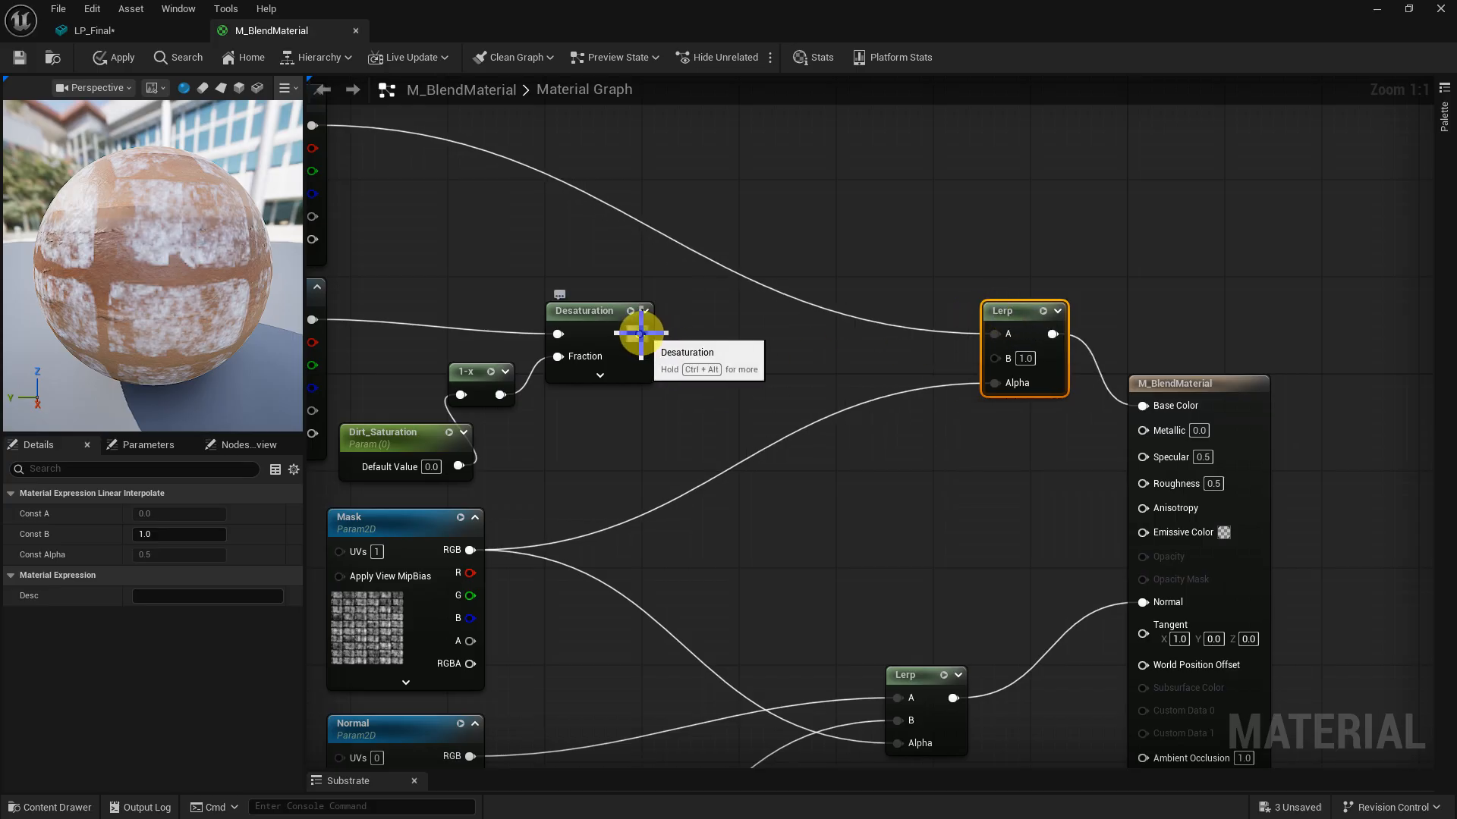
{"action": "left_click", "coordinate": [738, 326]}
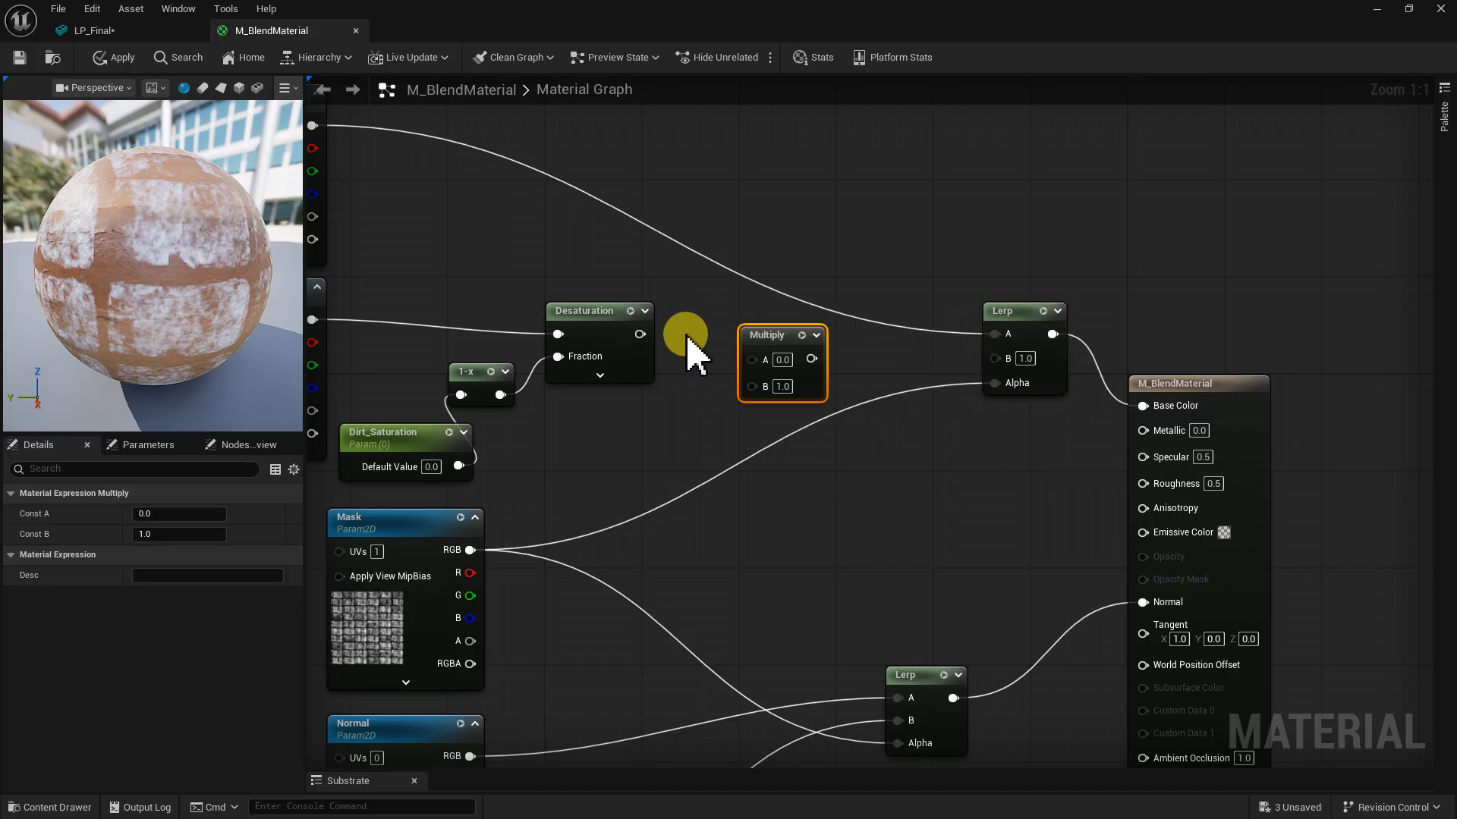
{"action": "left_click_drag", "start_coordinate": [640, 333], "coordinate": [764, 345]}
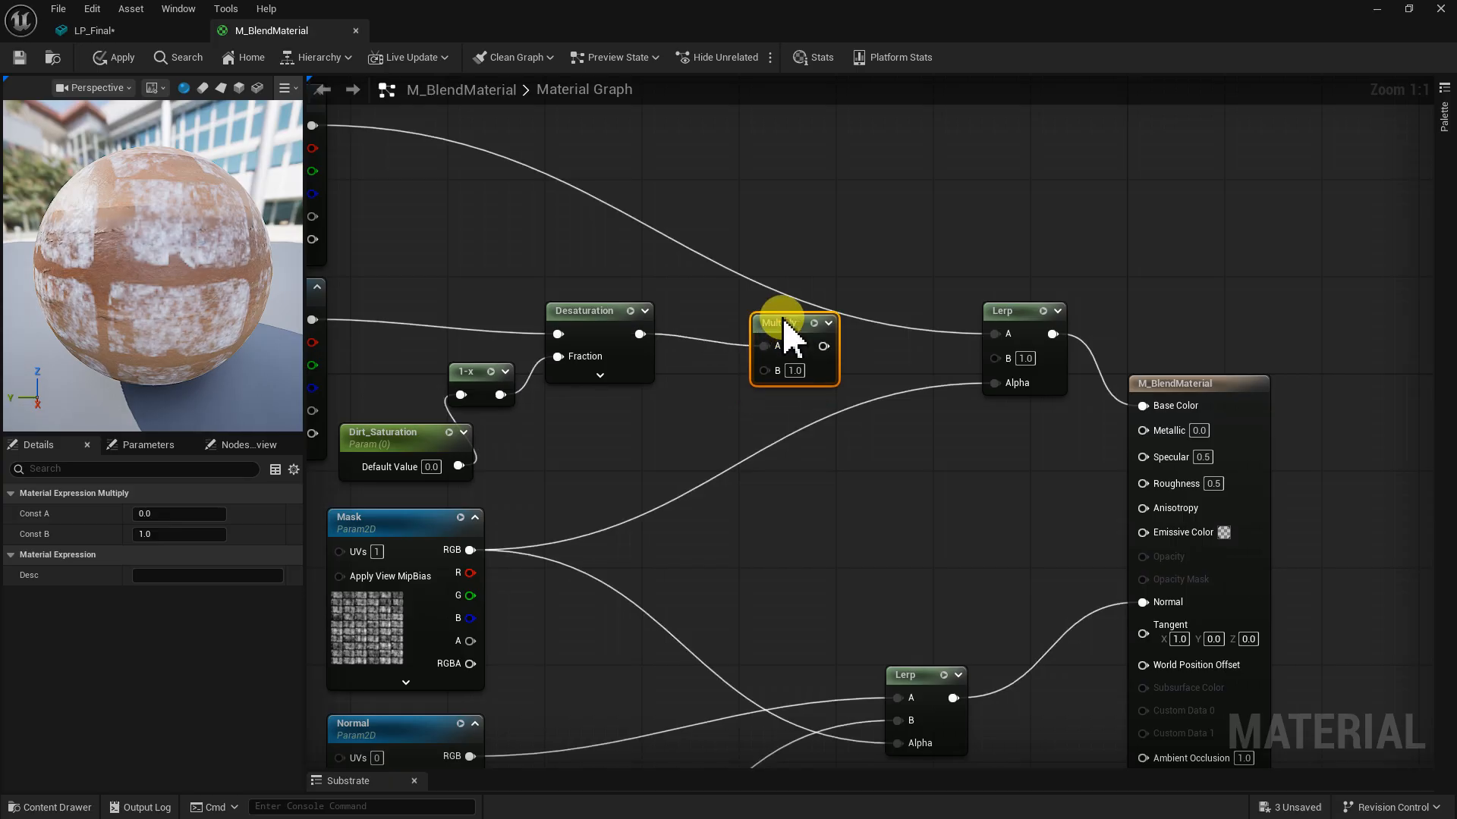
- Add a three-component constant wired into the Multiply node's B input and convert it to a parameter named Dirt_Tint
{"action": "left_click", "coordinate": [594, 425]}
{"action": "left_click_drag", "start_coordinate": [637, 428], "coordinate": [565, 413]}
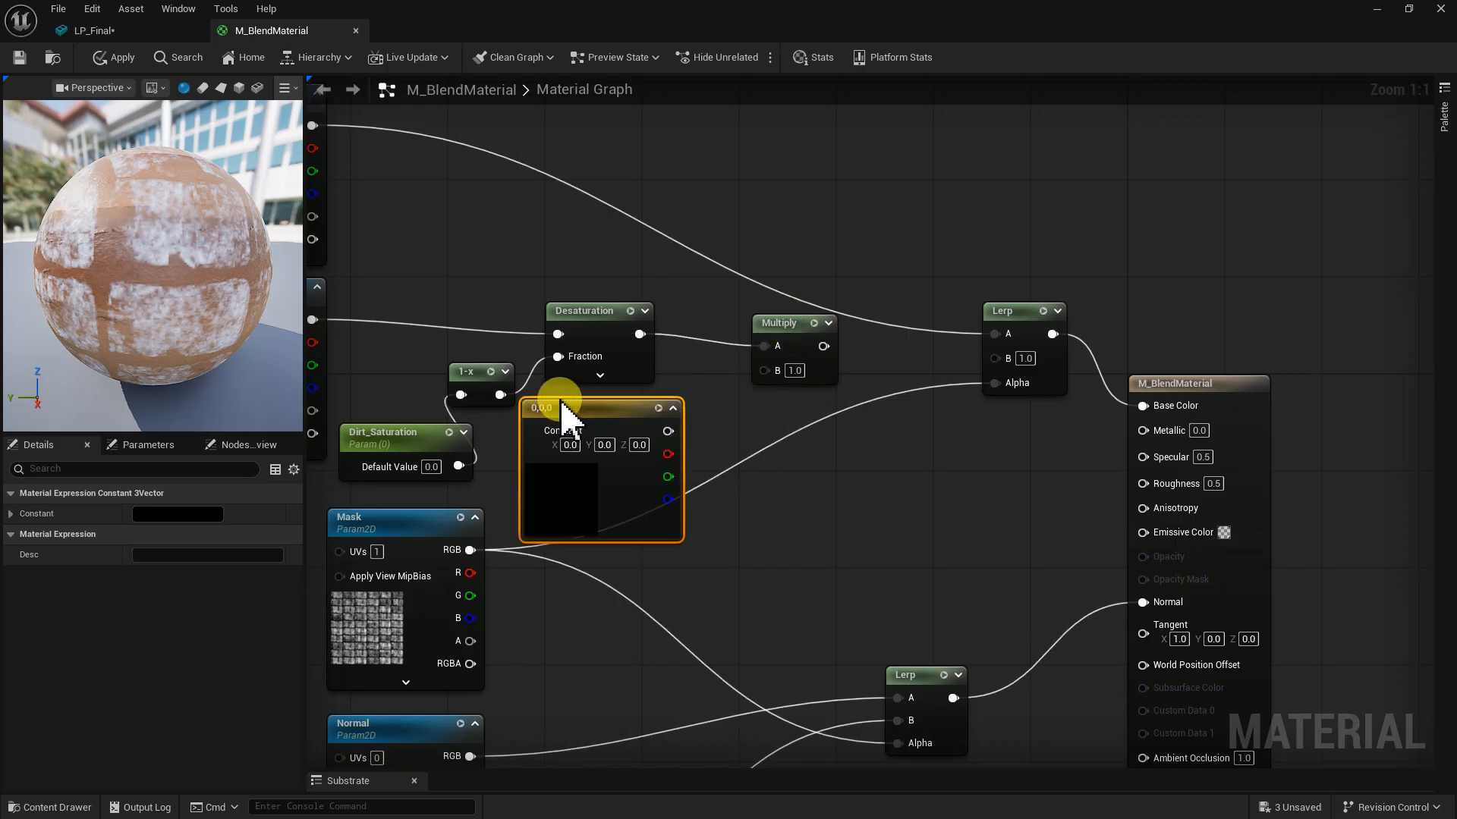
{"action": "left_click_drag", "start_coordinate": [764, 370], "coordinate": [666, 431]}
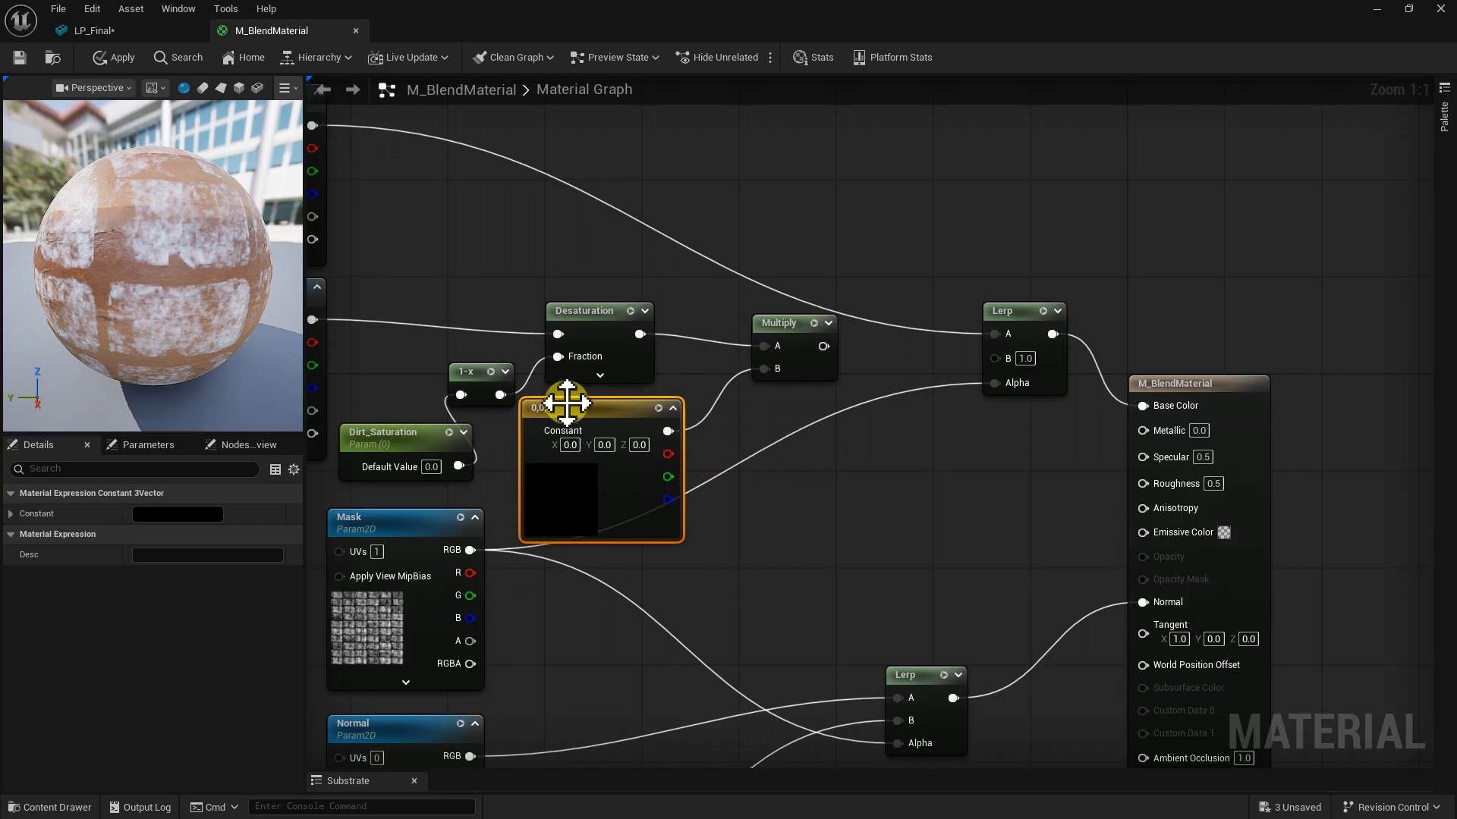
{"action": "right_click", "coordinate": [576, 408]}
{"action": "left_click", "coordinate": [655, 453]}
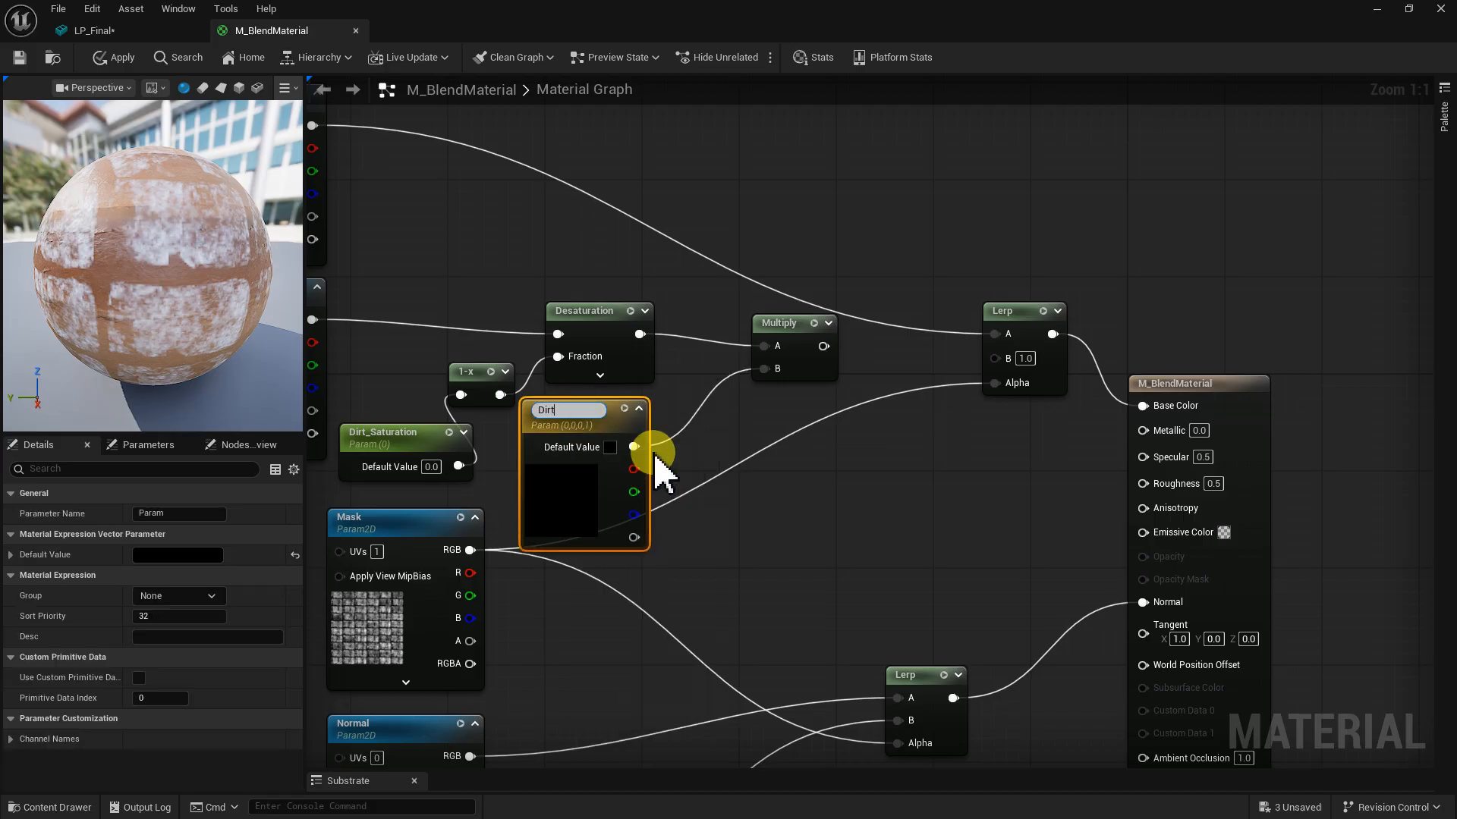
{"action": "key", "text": "Return"}
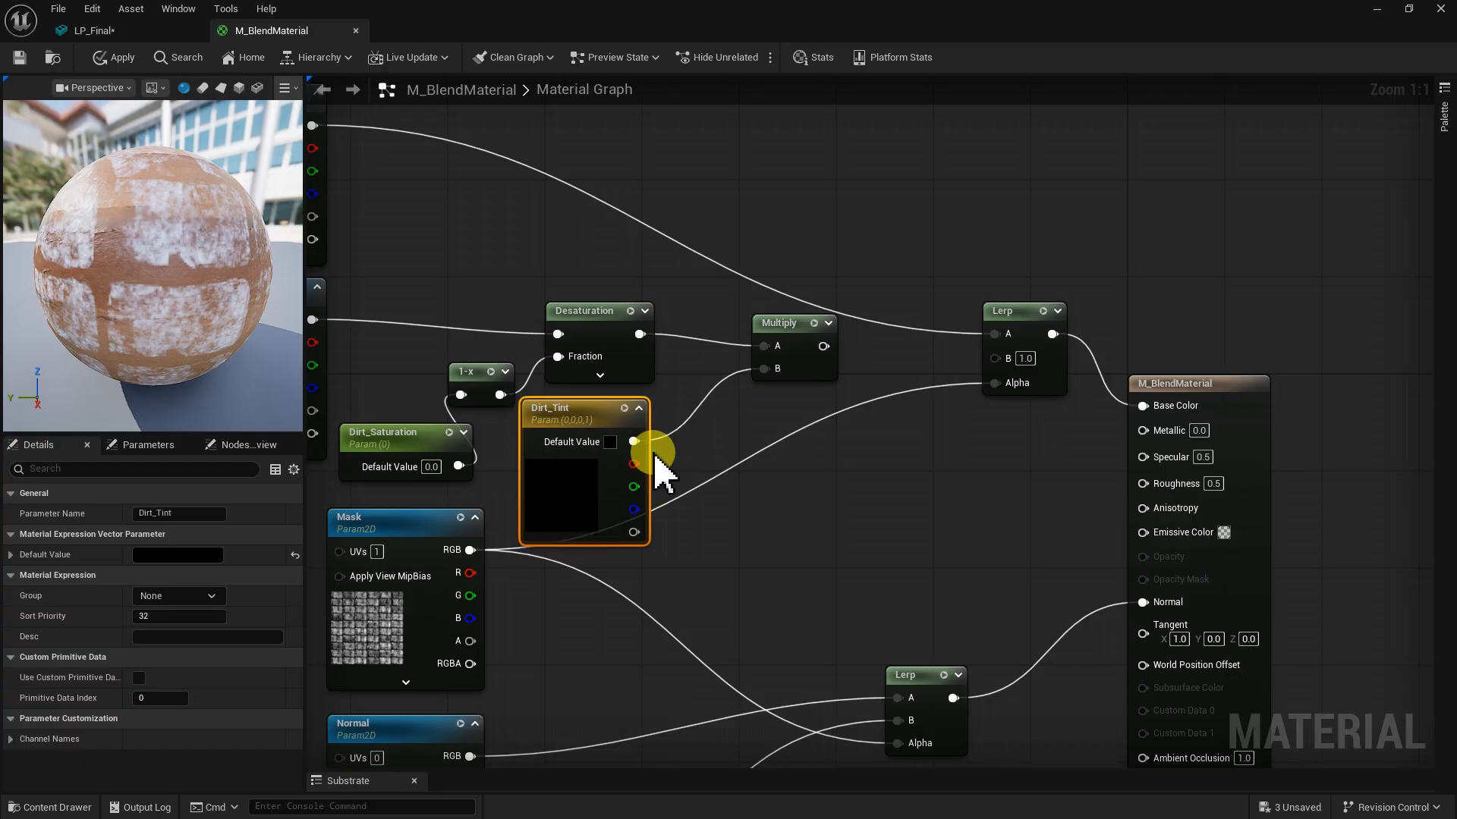
- Set the Dirt_Tint parameter's default color to white
{"action": "left_click", "coordinate": [198, 556]}
{"action": "left_click_drag", "start_coordinate": [427, 459], "coordinate": [451, 383]}
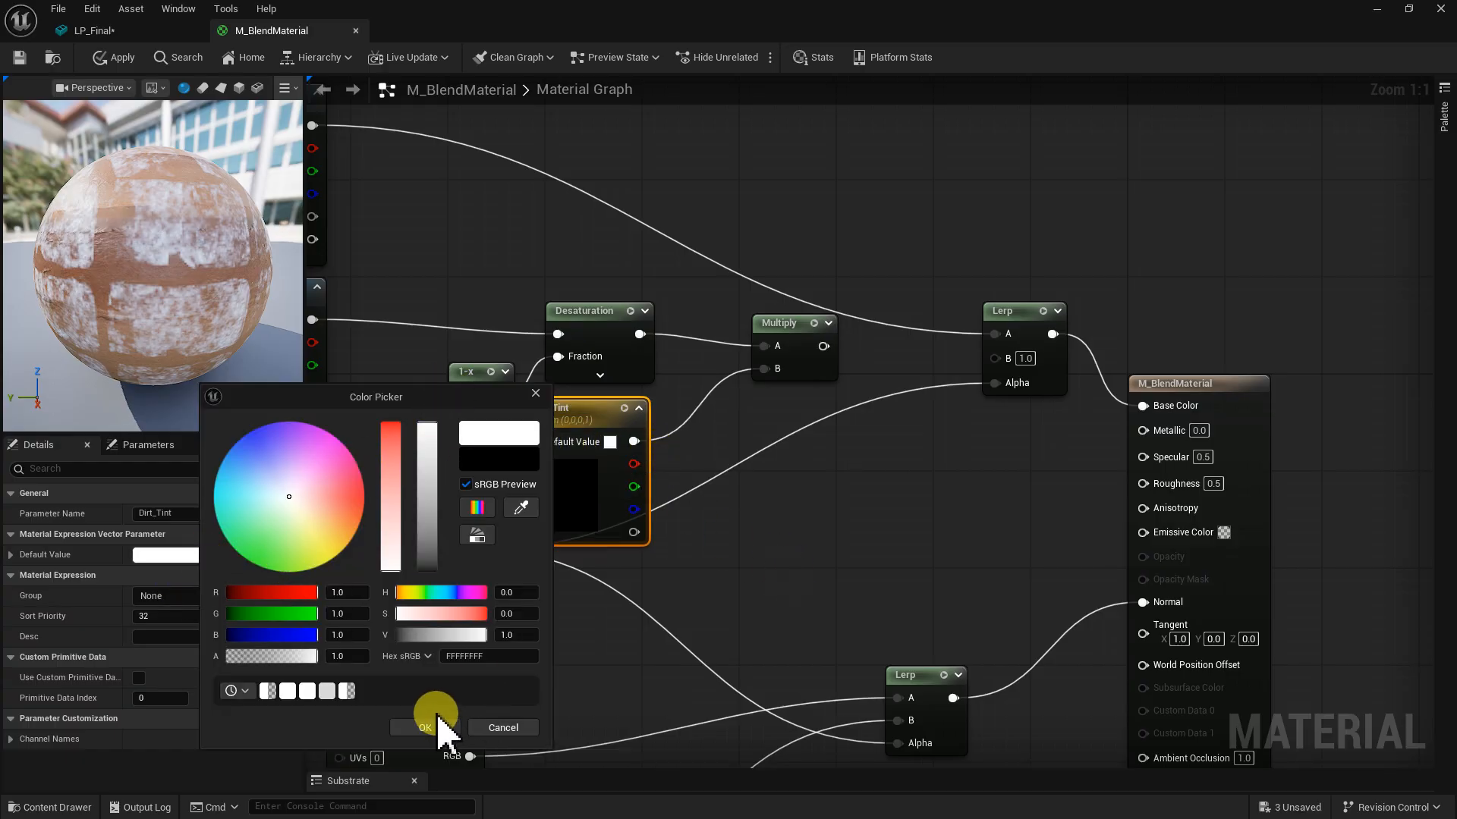
{"action": "left_click", "coordinate": [448, 726]}
- Wire the dirt Multiply output into the base color Lerp's B input and move the BaseColor node up to make room
{"action": "right_click_drag", "start_coordinate": [786, 432], "coordinate": [937, 520]}
{"action": "left_click_drag", "start_coordinate": [928, 534], "coordinate": [568, 371]}
{"action": "left_click_drag", "start_coordinate": [920, 425], "coordinate": [1157, 452]}
{"action": "right_click_drag", "start_coordinate": [657, 336], "coordinate": [650, 536]}
{"action": "left_click_drag", "start_coordinate": [378, 395], "coordinate": [367, 144]}
- Duplicate the dirt Desaturation, 1-x, Dirt_Saturation, Dirt_Tint and Multiply nodes and place the copies beside the BaseColor node
{"action": "right_click_drag", "start_coordinate": [743, 388], "coordinate": [628, 205]}
{"action": "left_click_drag", "start_coordinate": [809, 498], "coordinate": [416, 341]}
{"action": "right_click_drag", "start_coordinate": [520, 341], "coordinate": [661, 513]}
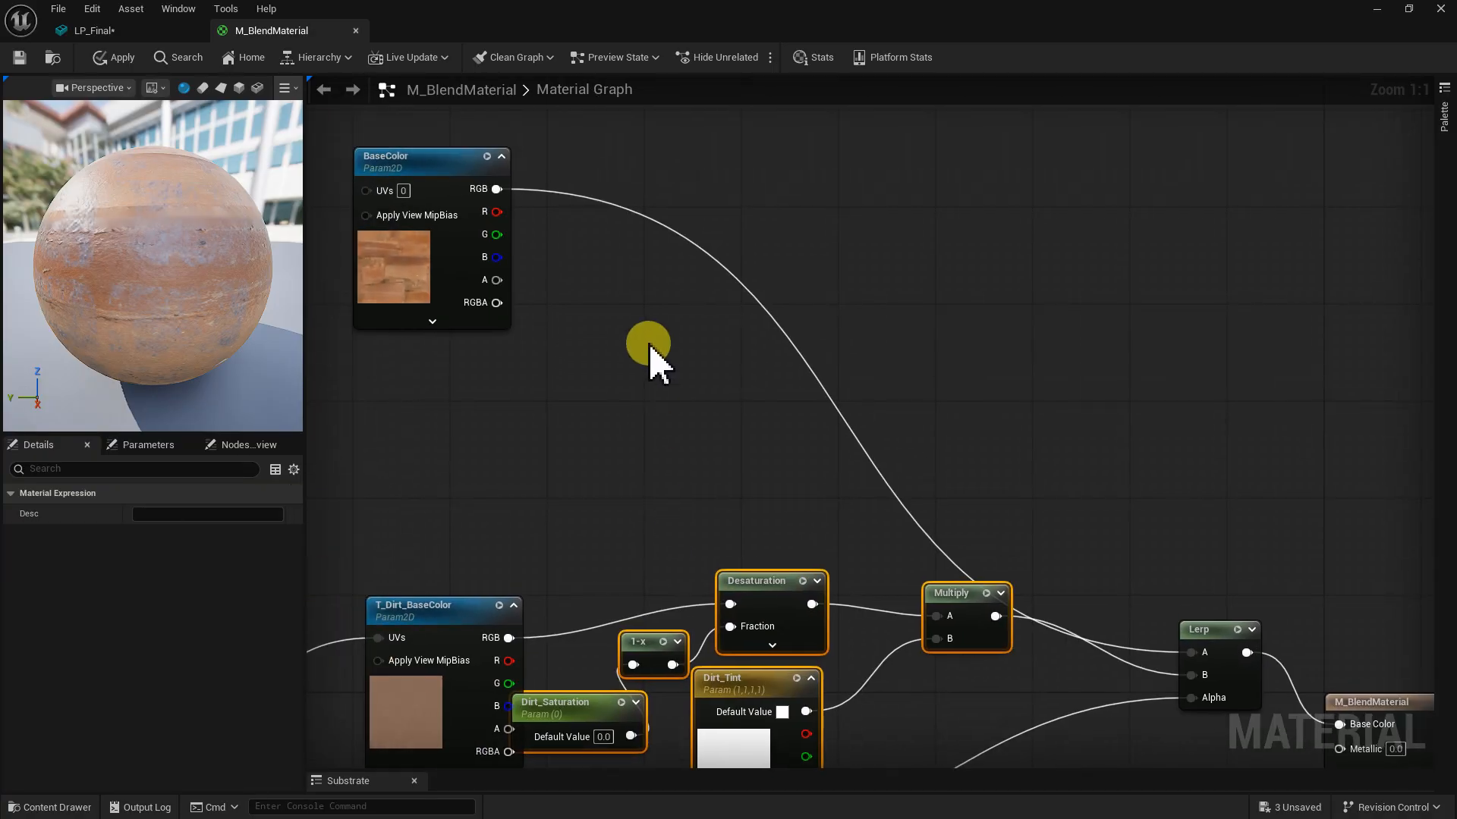
{"action": "key", "text": "ctrl+v"}
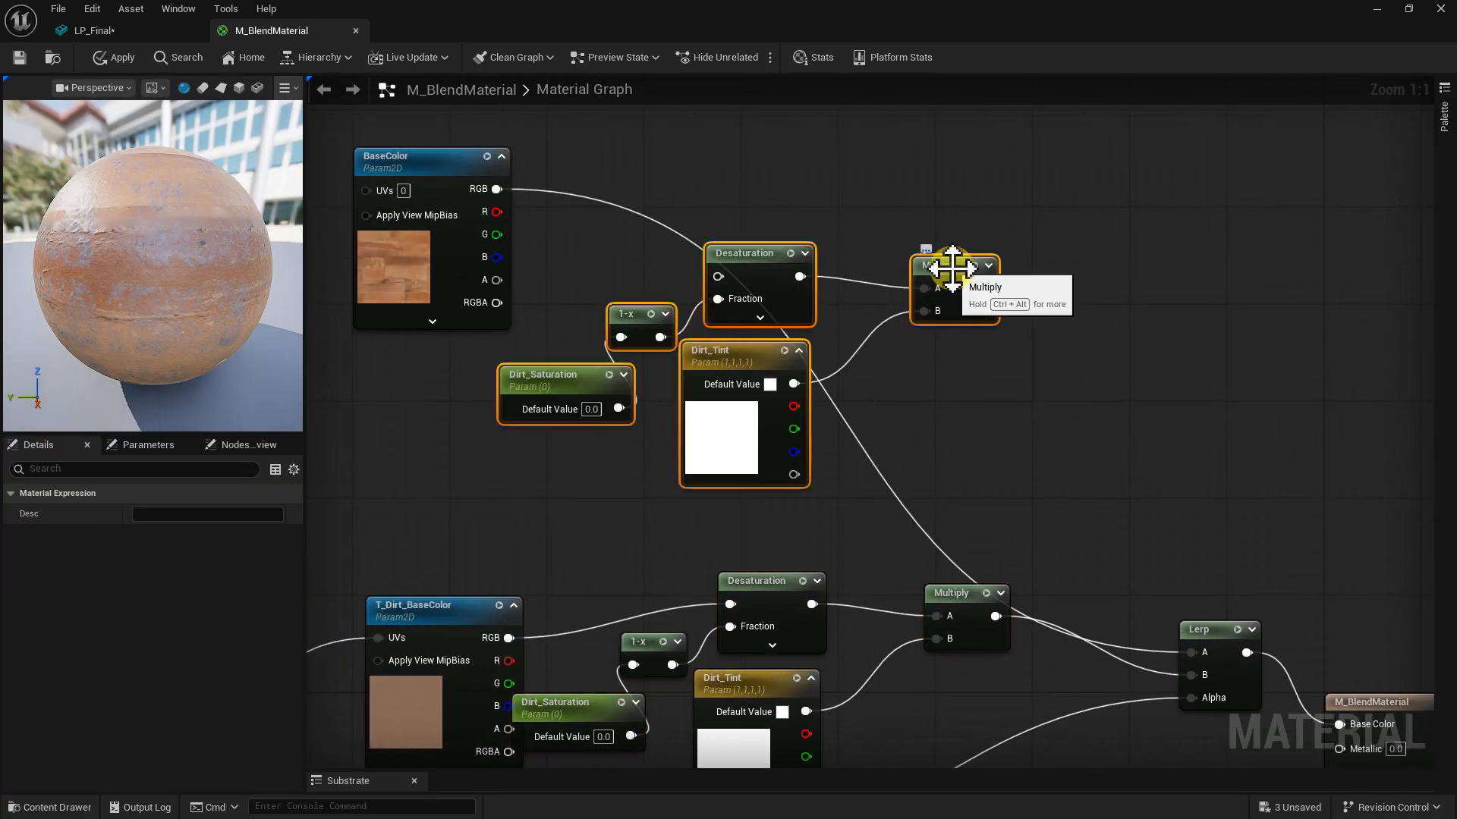
{"action": "left_click_drag", "start_coordinate": [951, 267], "coordinate": [924, 355]}
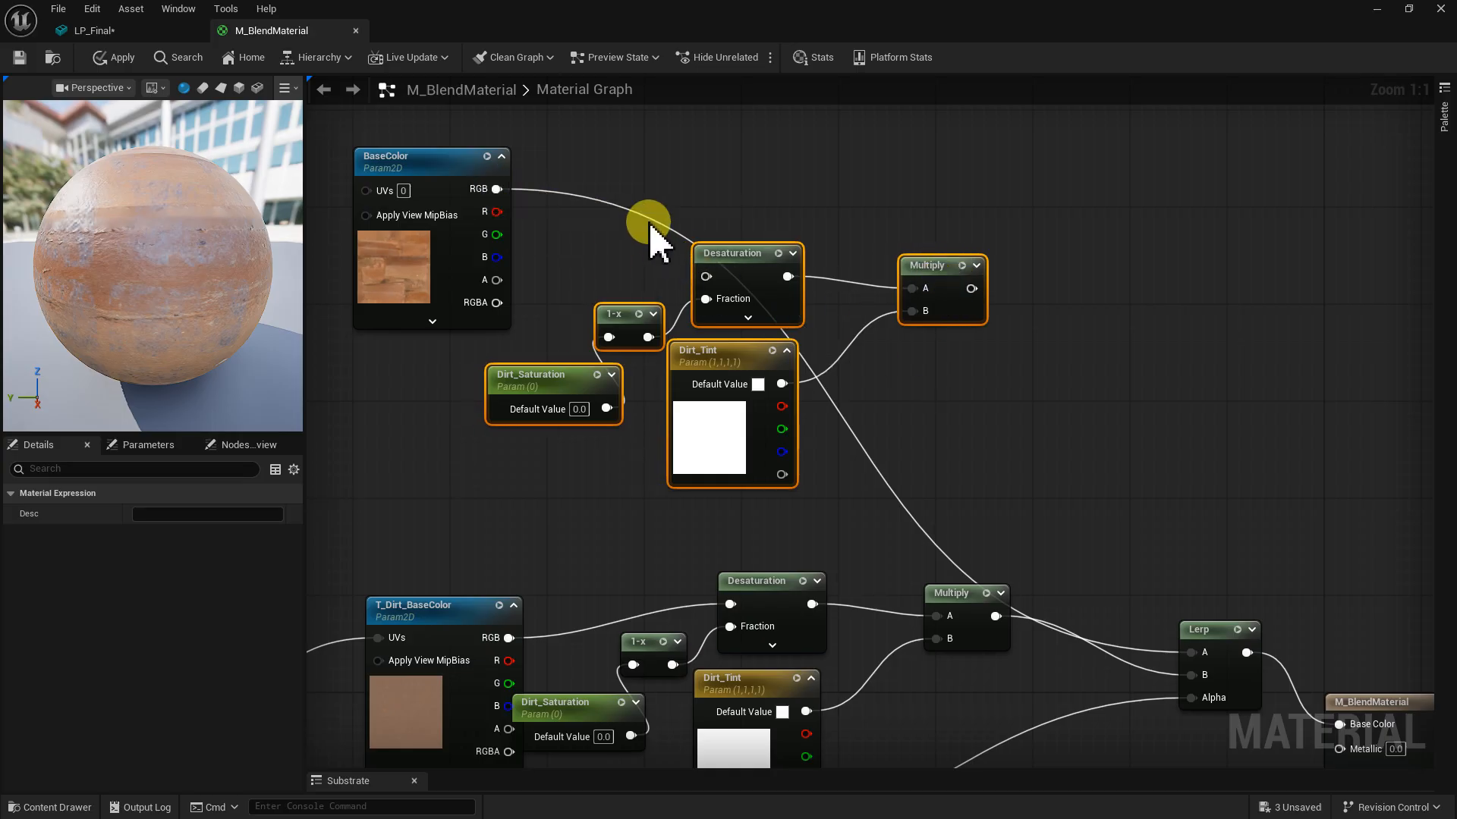
- Reroute BaseColor's RGB output into the copied Desaturation node and wire the copied Multiply output into the base color Lerp's A input
{"action": "left_click_drag", "start_coordinate": [650, 226], "coordinate": [596, 220], "text": "ctrl"}
{"action": "left_click_drag", "start_coordinate": [497, 188], "coordinate": [706, 276]}
{"action": "right_click_drag", "start_coordinate": [920, 390], "coordinate": [727, 241]}
{"action": "left_click_drag", "start_coordinate": [727, 241], "coordinate": [945, 606]}
- Rename the copied saturation and tint parameters to Base_Saturation and Base_Tint
{"action": "right_click_drag", "start_coordinate": [698, 451], "coordinate": [1115, 523]}
{"action": "left_click", "coordinate": [755, 408]}
{"action": "left_click", "coordinate": [187, 512]}
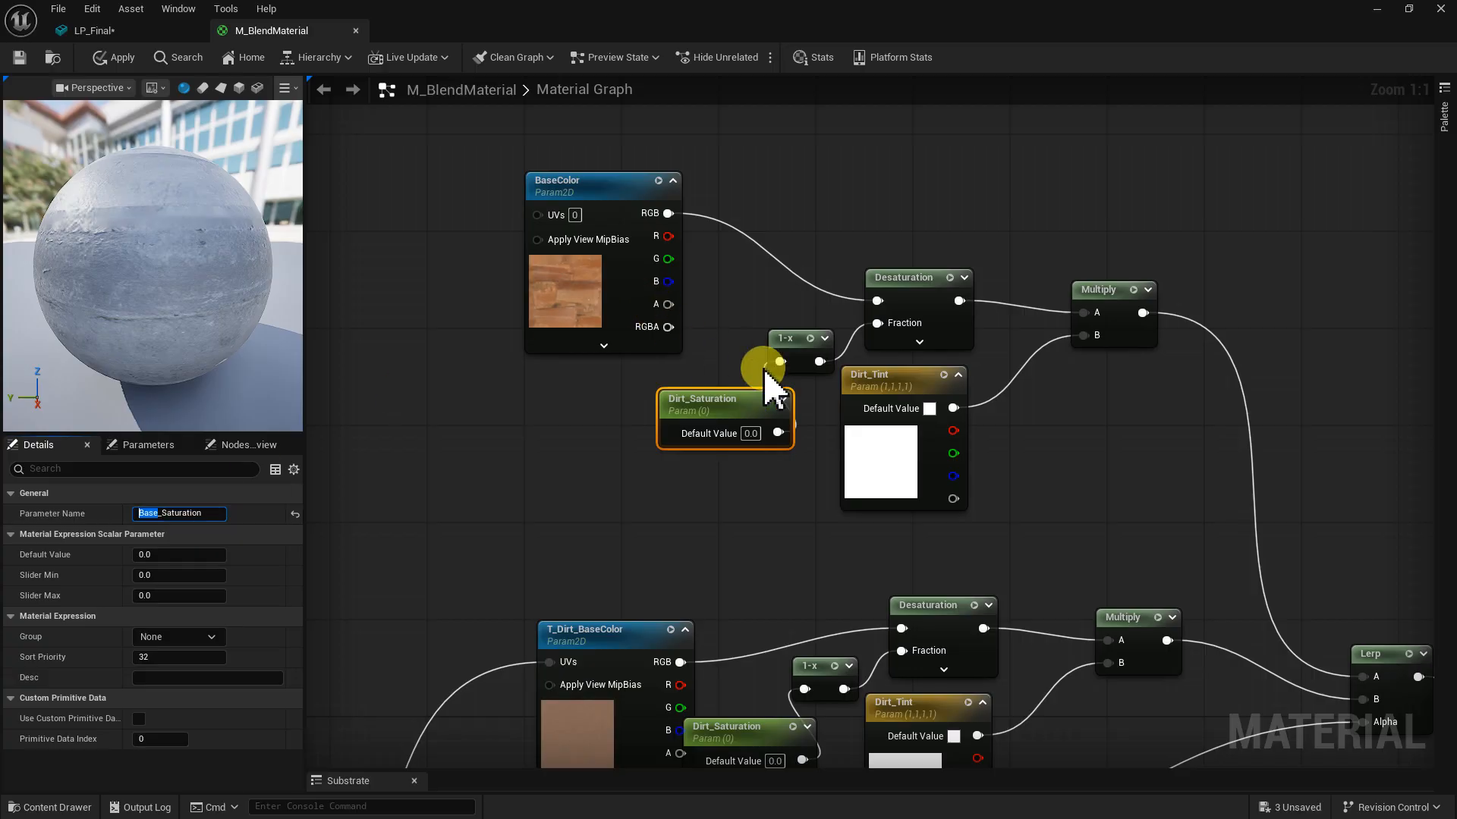
{"action": "left_click", "coordinate": [876, 372]}
{"action": "left_click", "coordinate": [199, 512]}
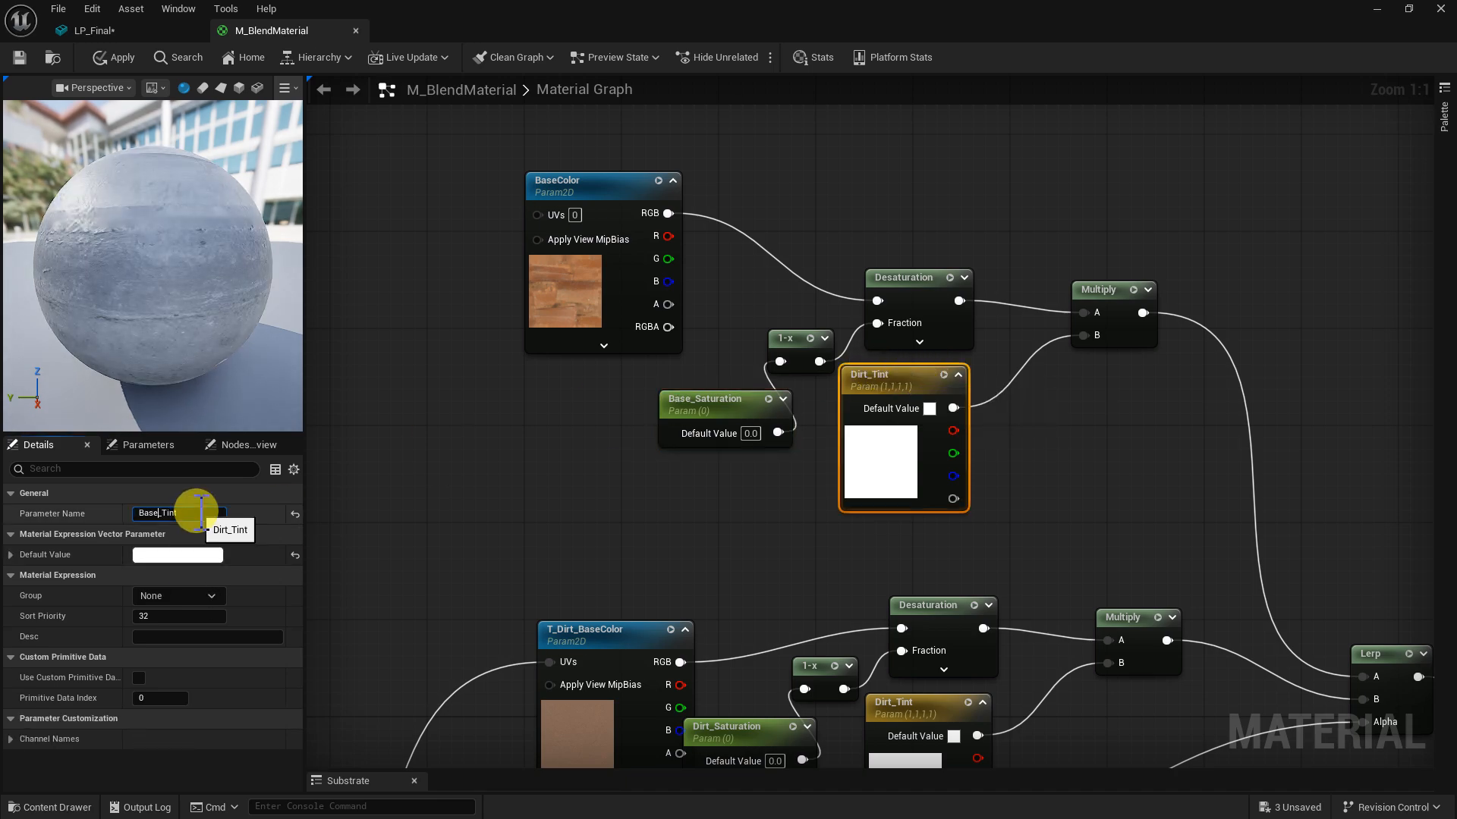
{"action": "key", "text": "Return"}
- Save M_BlendMaterial and close its editor
{"action": "right_click_drag", "start_coordinate": [1049, 457], "coordinate": [857, 369]}
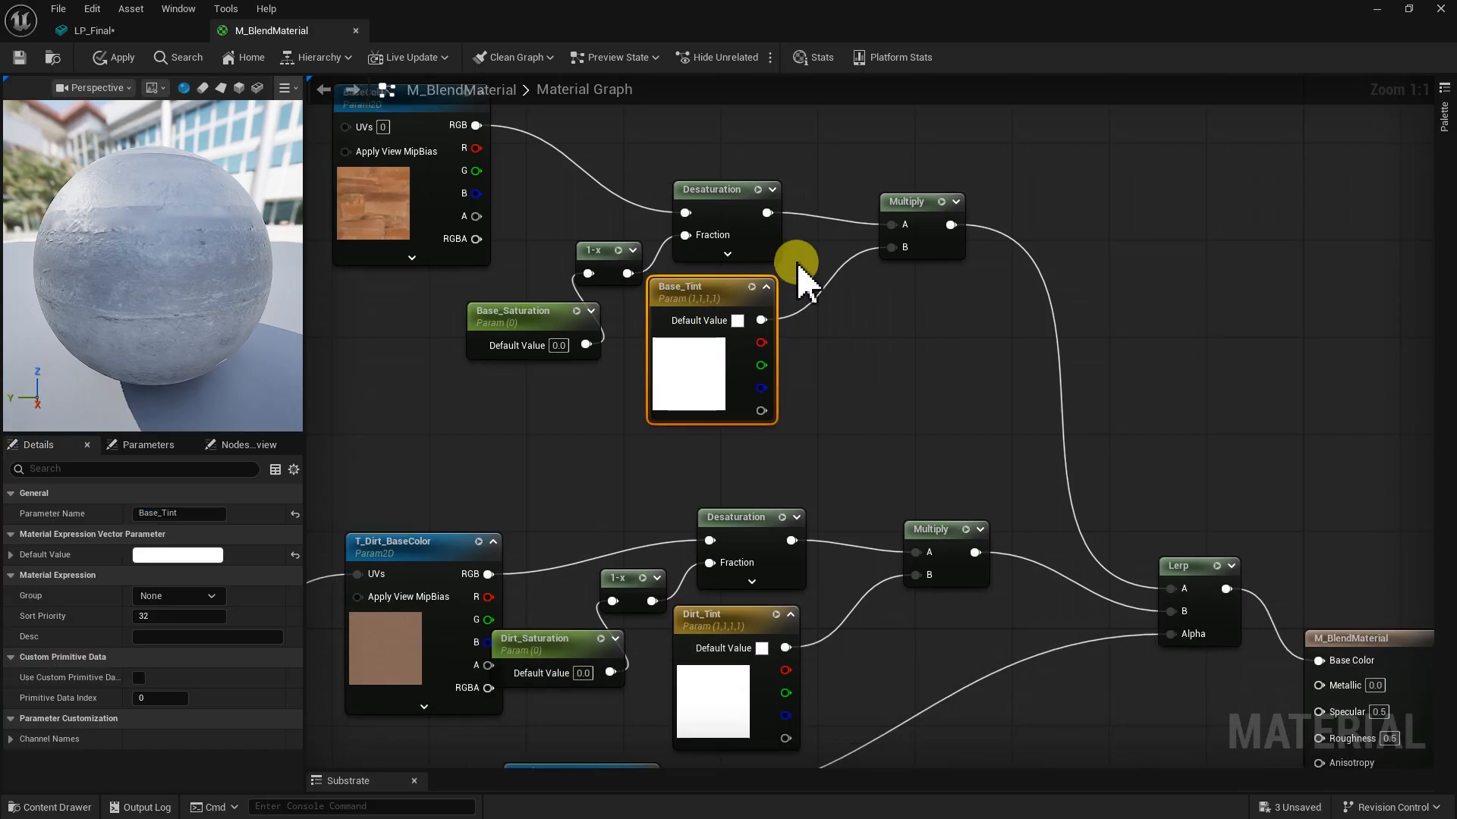
{"action": "right_click_drag", "start_coordinate": [997, 504], "coordinate": [781, 335]}
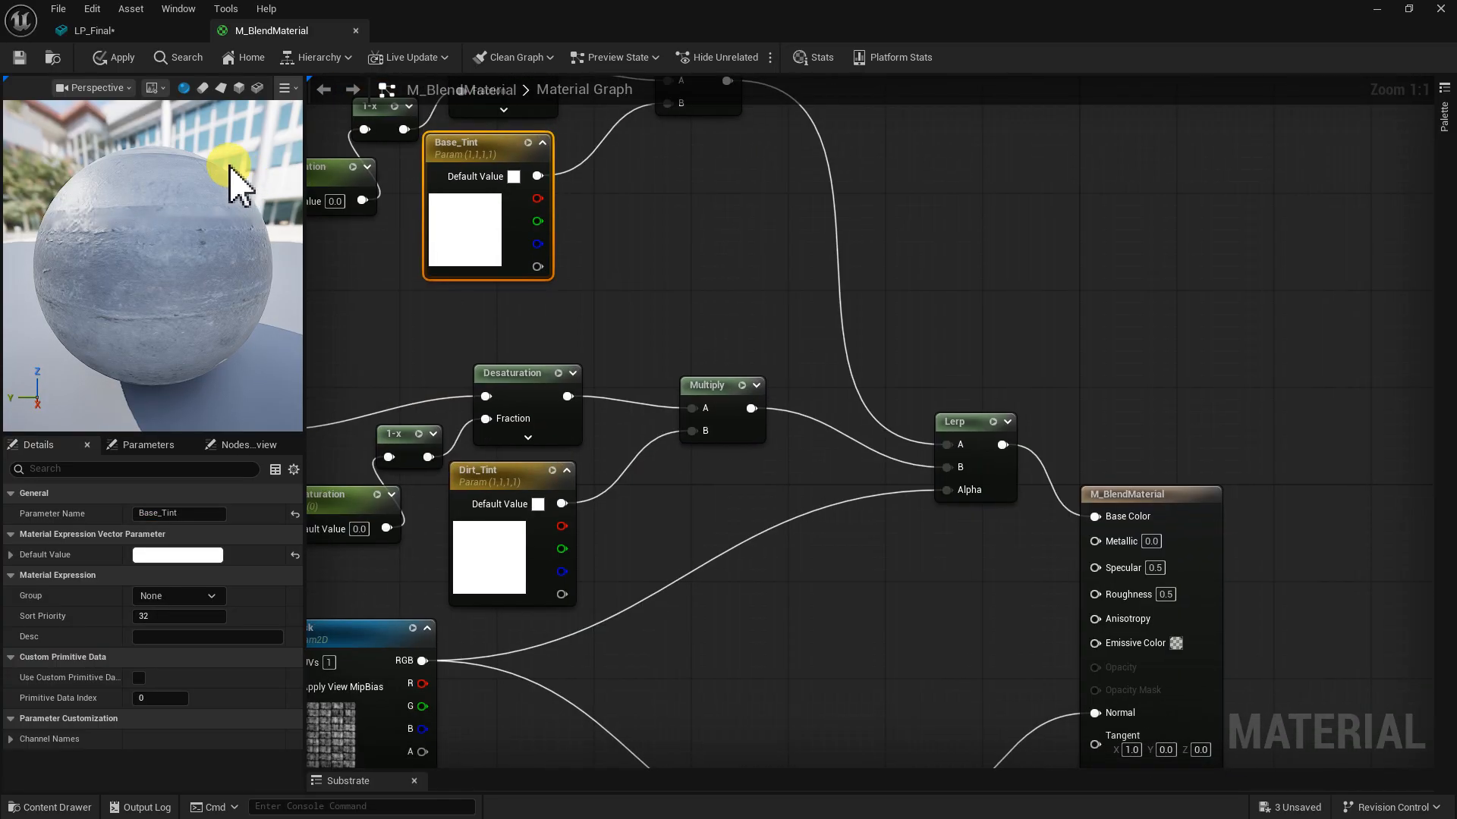
{"action": "left_click", "coordinate": [21, 59]}
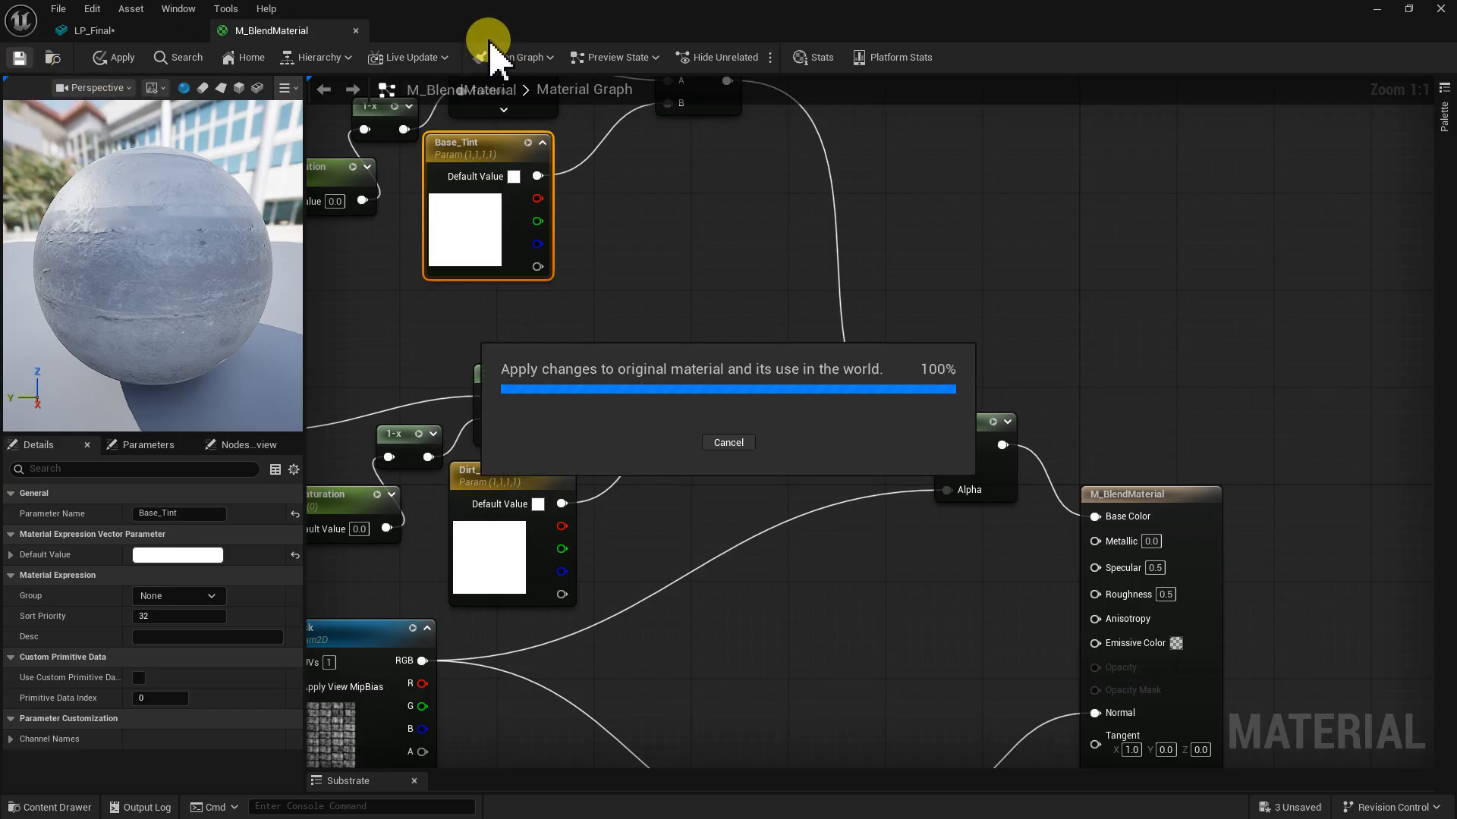
{"action": "left_click", "coordinate": [355, 31]}
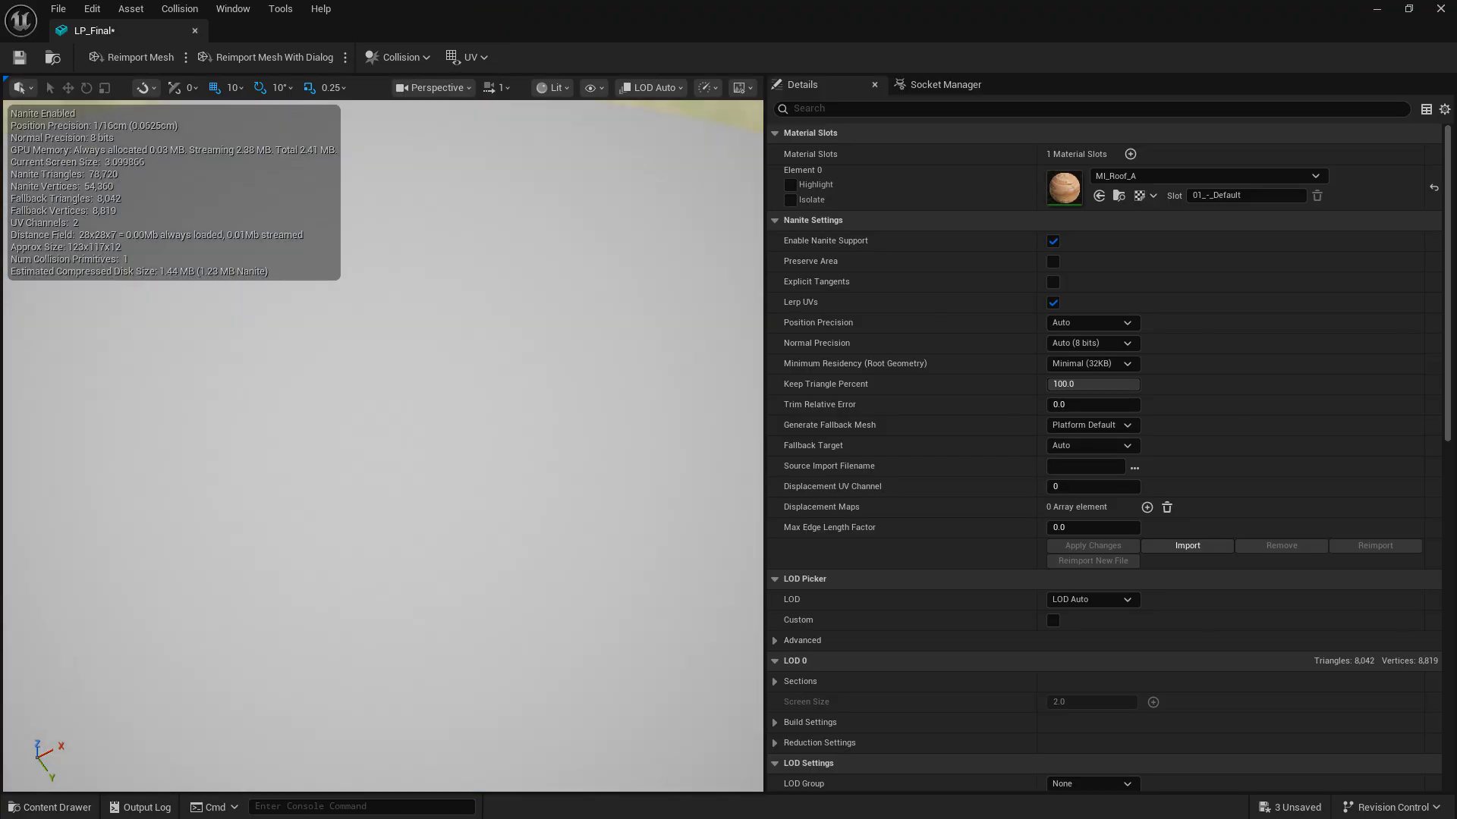
- Examine the roof's coloring in the LP_Final preview, then restore its window and move it clear of the material assets
{"action": "scroll", "coordinate": [478, 349], "scroll_direction": "down", "scroll_amount": 3}
{"action": "left_click_drag", "start_coordinate": [486, 353], "coordinate": [483, 351]}
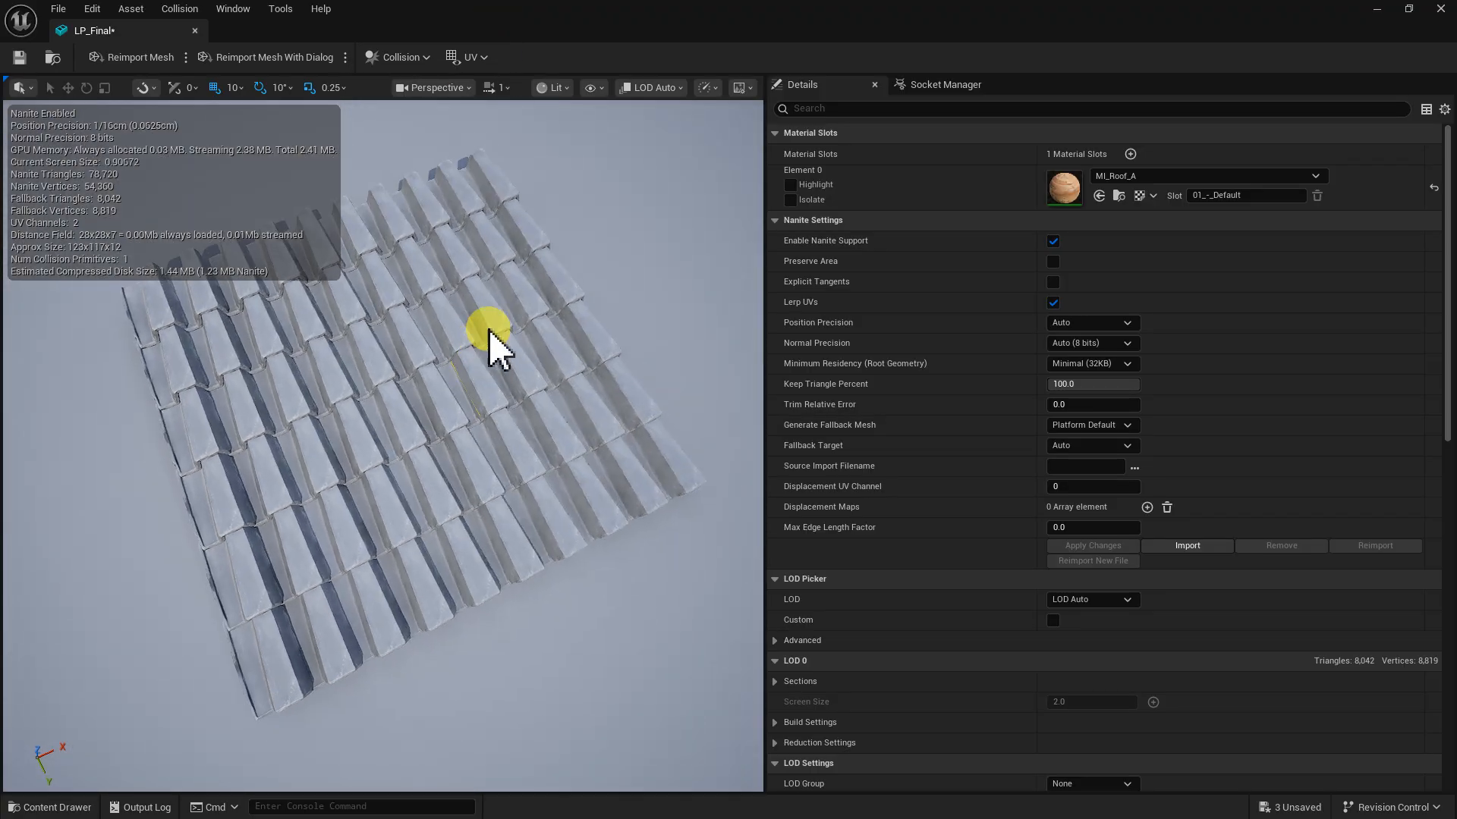
{"action": "mouse_move", "coordinate": [469, 33]}
{"action": "left_mouse_down"}
{"action": "mouse_move", "coordinate": [476, 60]}
{"action": "mouse_move", "coordinate": [507, 51]}
{"action": "mouse_move", "coordinate": [477, 50]}
{"action": "left_mouse_up"}
{"action": "left_click_drag", "start_coordinate": [403, 412], "coordinate": [405, 401]}
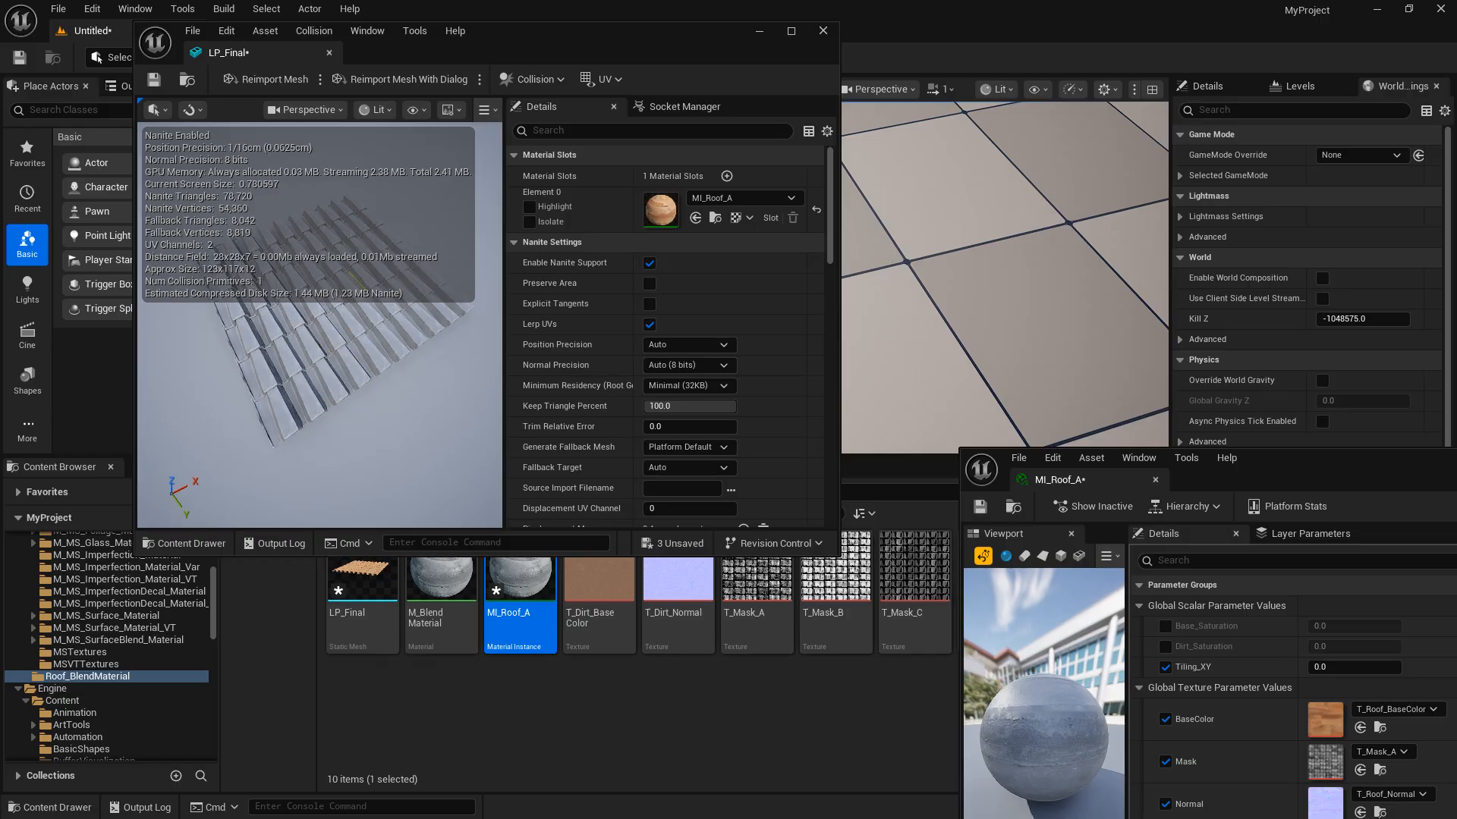
{"action": "scroll", "coordinate": [345, 383], "scroll_direction": "up", "scroll_amount": 3}
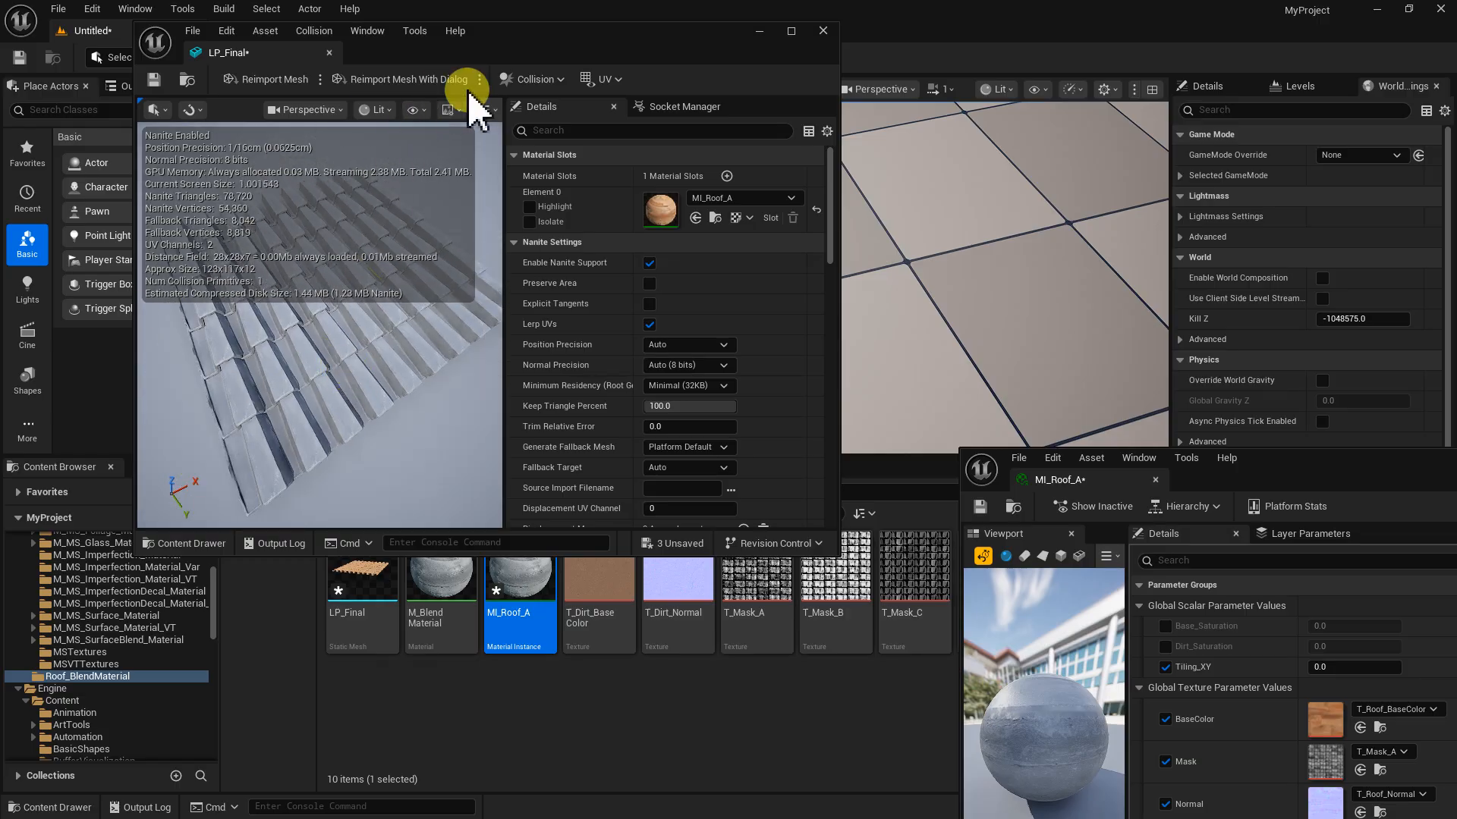
{"action": "left_click_drag", "start_coordinate": [543, 65], "coordinate": [551, 98]}
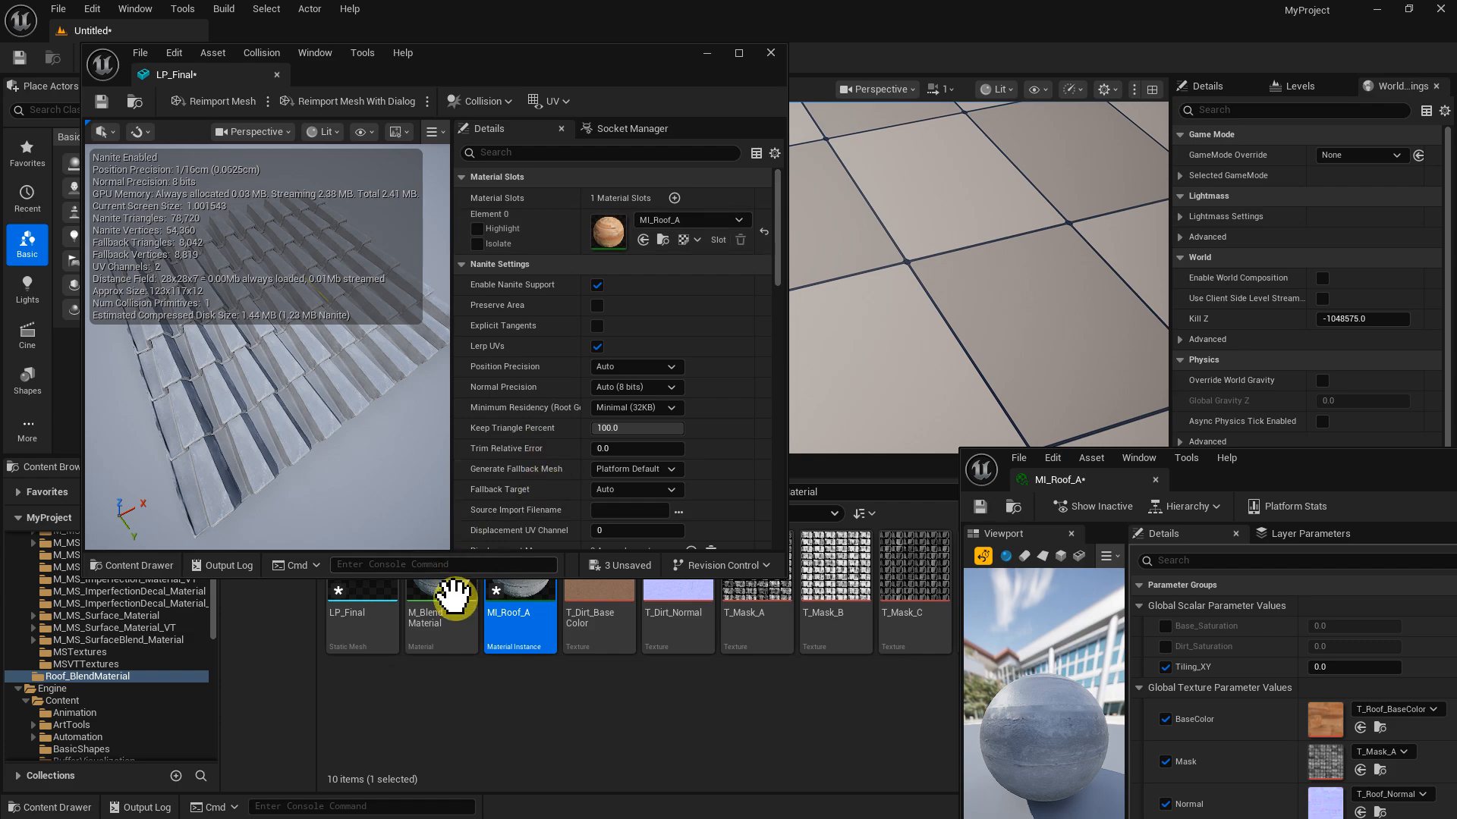
- Reopen M_BlendMaterial in a maximized window and move the T_Dirt_BaseColor node left, clear of Dirt_Saturation
{"action": "left_click", "coordinate": [434, 603]}
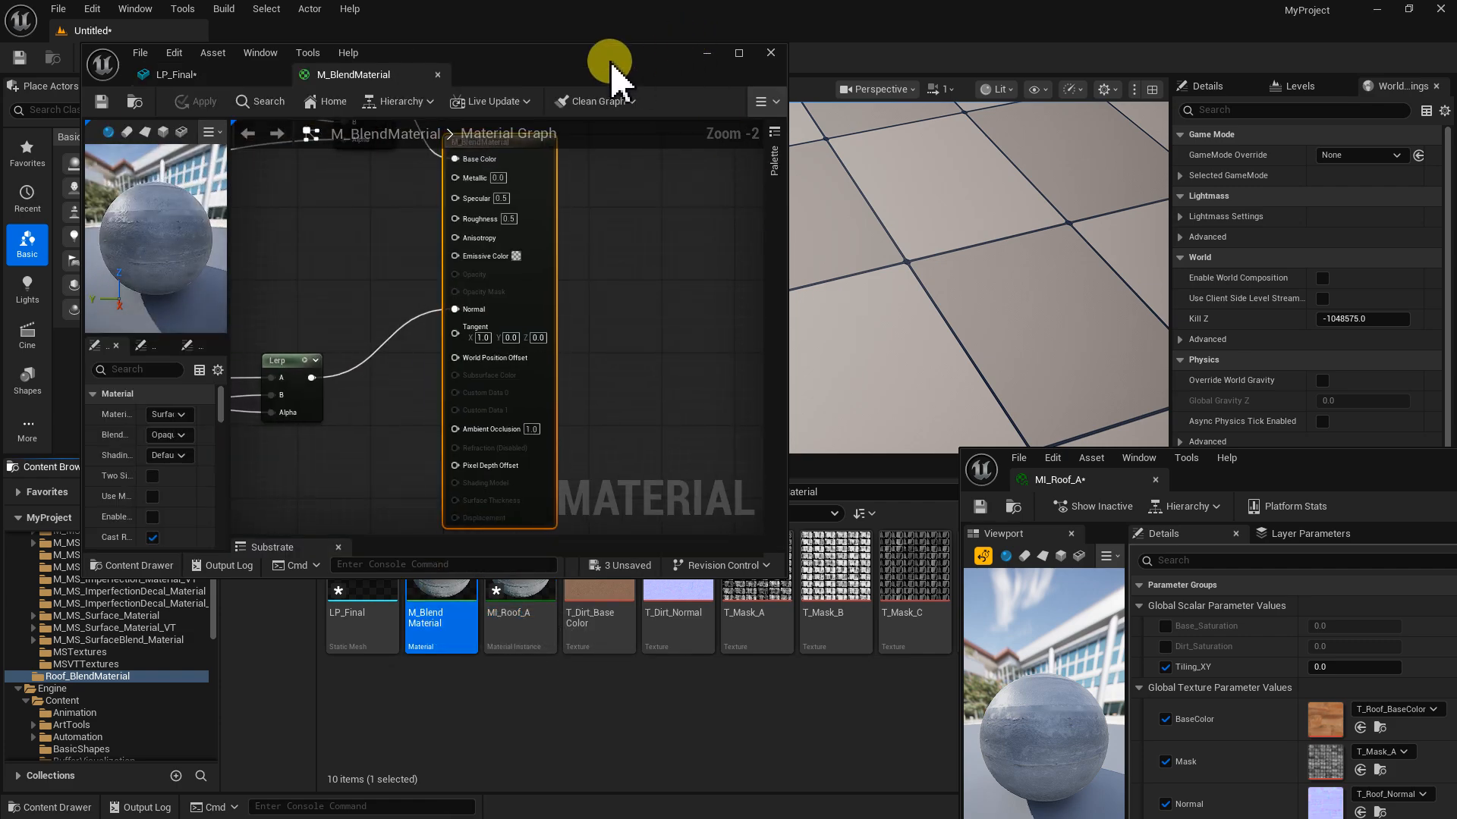
{"action": "double_click", "coordinate": [608, 71]}
{"action": "mouse_move", "coordinate": [422, 253]}
{"action": "right_mouse_down"}
{"action": "mouse_move", "coordinate": [1004, 361]}
{"action": "mouse_move", "coordinate": [1078, 437]}
{"action": "right_mouse_up"}
{"action": "right_click_drag", "start_coordinate": [926, 309], "coordinate": [957, 461]}
{"action": "right_click_drag", "start_coordinate": [592, 428], "coordinate": [729, 412]}
{"action": "left_click_drag", "start_coordinate": [687, 372], "coordinate": [613, 372]}
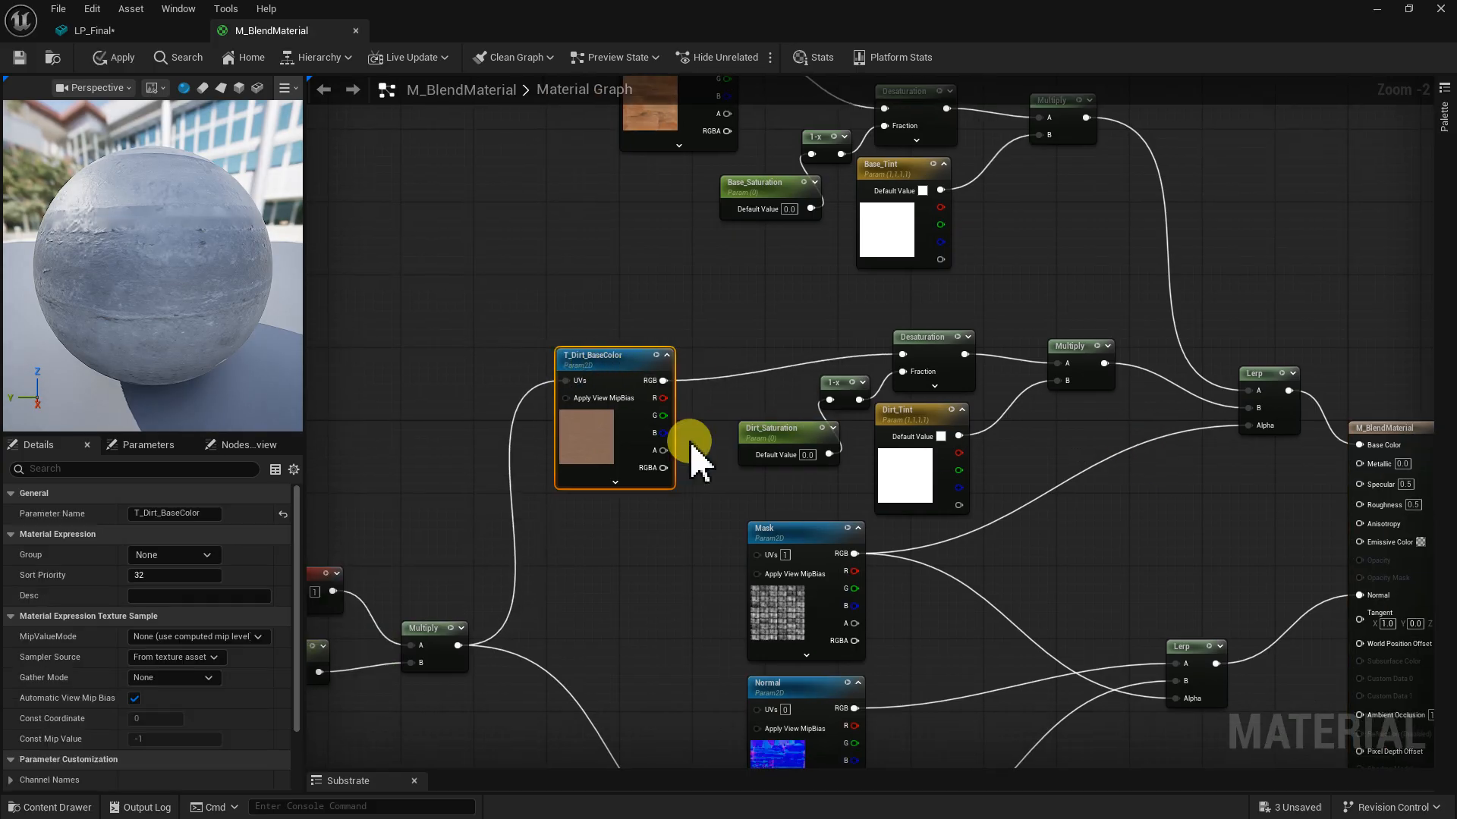
- Set the default values of the Dirt_Saturation and Base_Saturation parameters to 1
{"action": "left_click", "coordinate": [794, 434]}
{"action": "left_click", "coordinate": [216, 549]}
{"action": "type", "text": "1"}
{"action": "key", "text": "Return"}
{"action": "right_click_drag", "start_coordinate": [747, 256], "coordinate": [706, 415]}
{"action": "left_click", "coordinate": [715, 351]}
{"action": "left_click", "coordinate": [200, 552]}
{"action": "type", "text": "1"}
{"action": "key", "text": "Return"}
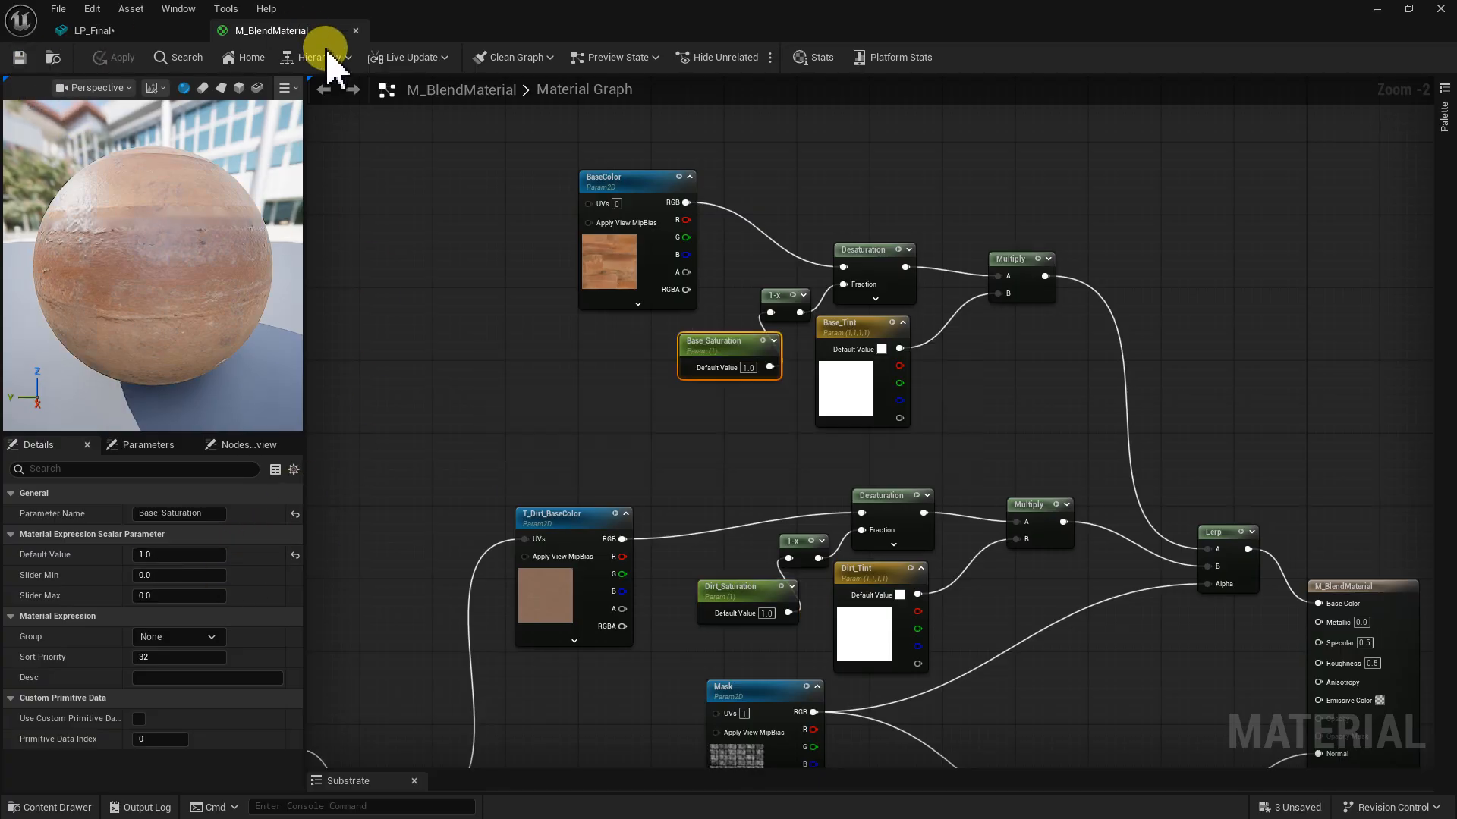
- Close M_BlendMaterial and move the restored LP_Final window off the level viewport
{"action": "left_click", "coordinate": [356, 30]}
{"action": "left_click_drag", "start_coordinate": [516, 387], "coordinate": [390, 220]}
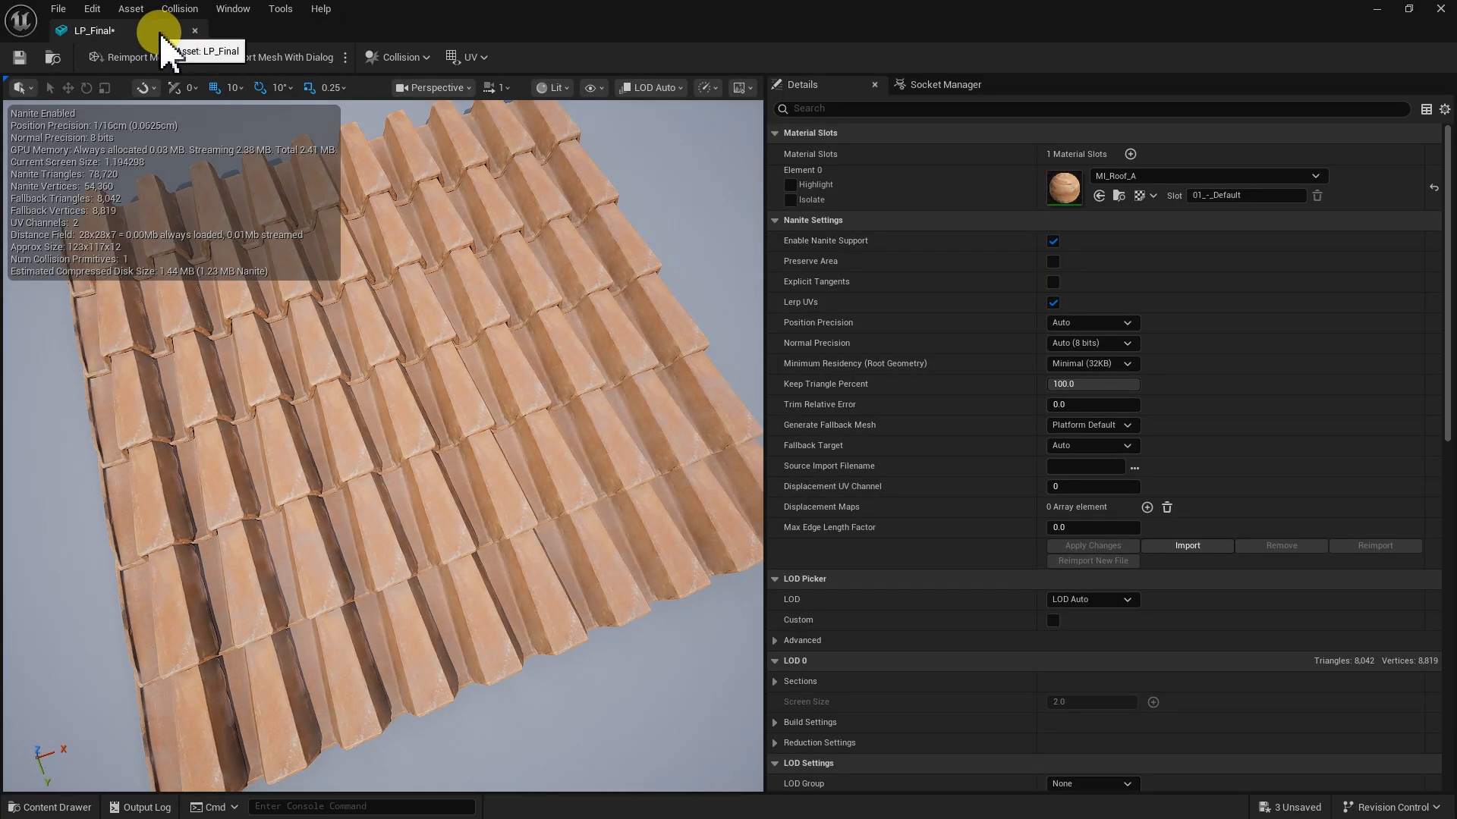
{"action": "left_click_drag", "start_coordinate": [365, 26], "coordinate": [1343, 464]}
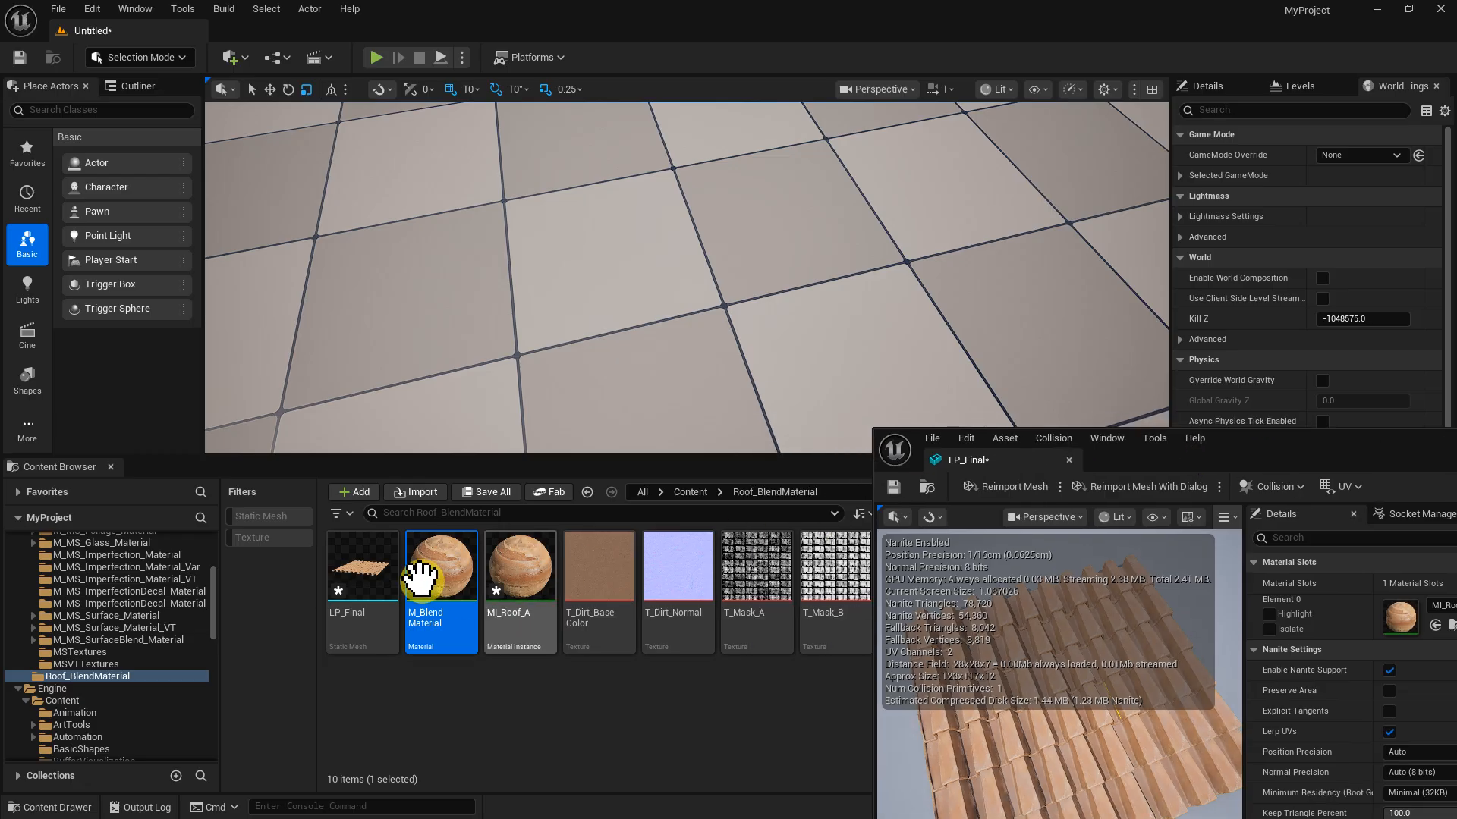
- Place the LP_Final roof mesh on the level floor and frame it in the viewport
{"action": "left_click_drag", "start_coordinate": [407, 500], "coordinate": [608, 284]}
{"action": "key", "text": "r"}
{"action": "right_click_drag", "start_coordinate": [607, 284], "coordinate": [639, 327]}
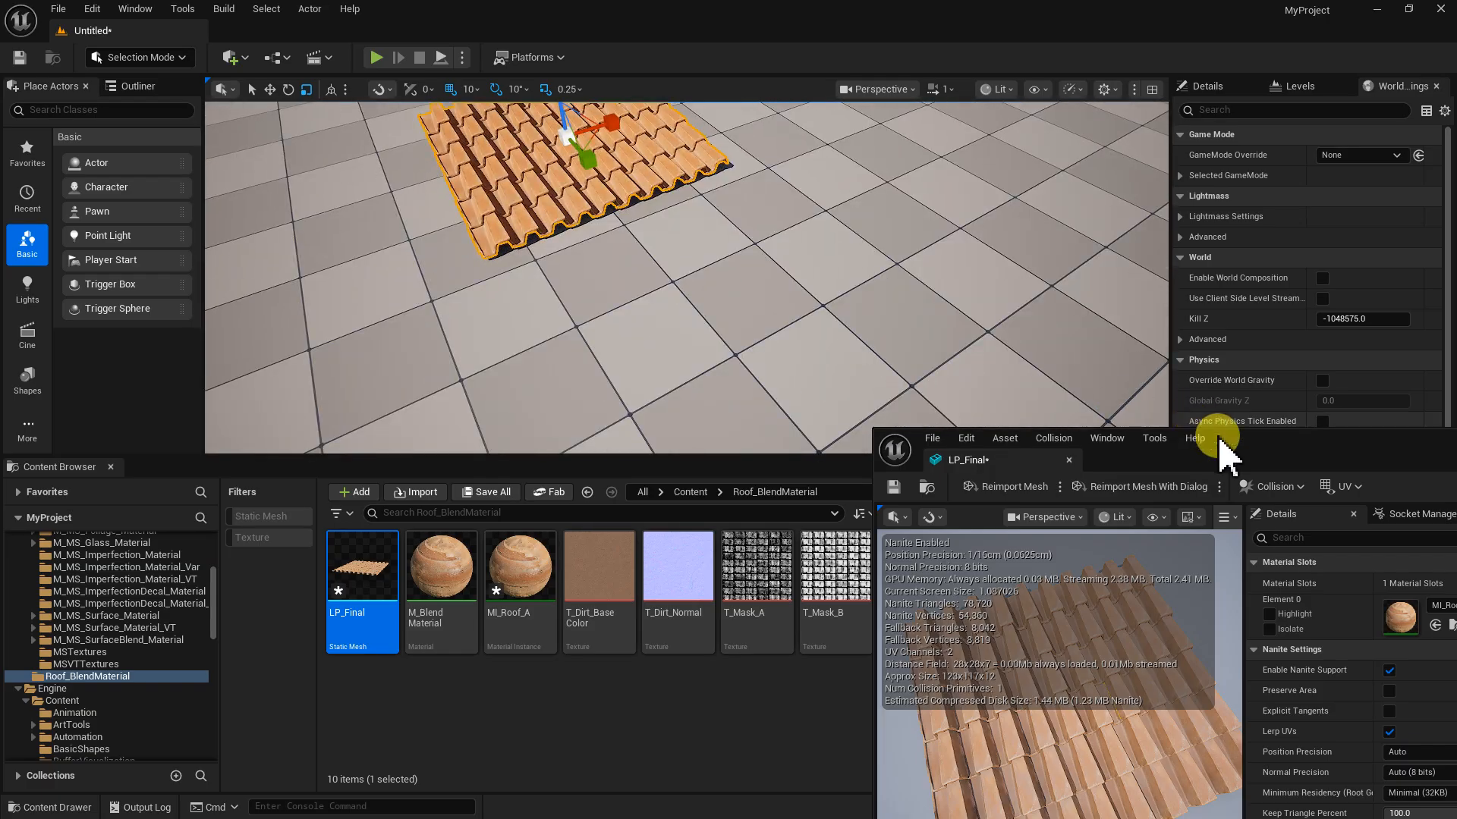
- Get the LP_Final window out of the way and place the MI_Roof_A instance window beside the roof in the level
{"action": "left_click_drag", "start_coordinate": [1296, 444], "coordinate": [1331, 459]}
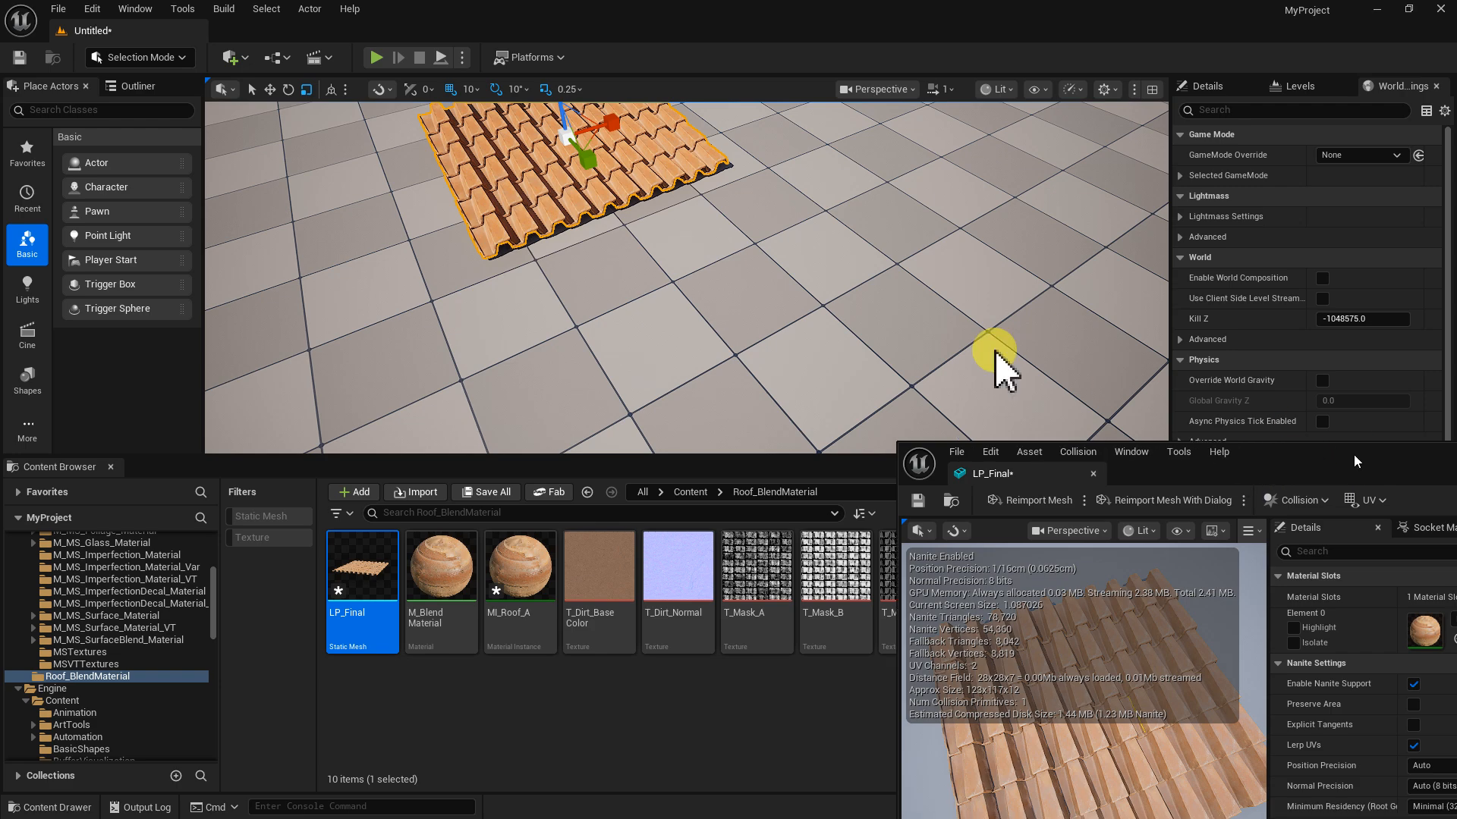
{"action": "left_click_drag", "start_coordinate": [1126, 400], "coordinate": [906, 318]}
{"action": "left_click", "coordinate": [891, 292]}
{"action": "left_click_drag", "start_coordinate": [1366, 474], "coordinate": [1219, 91]}
- Enable the Base_Saturation, Dirt_Saturation, Base_Tint and Dirt_Tint parameter overrides in MI_Roof_A
{"action": "left_click", "coordinate": [1017, 245]}
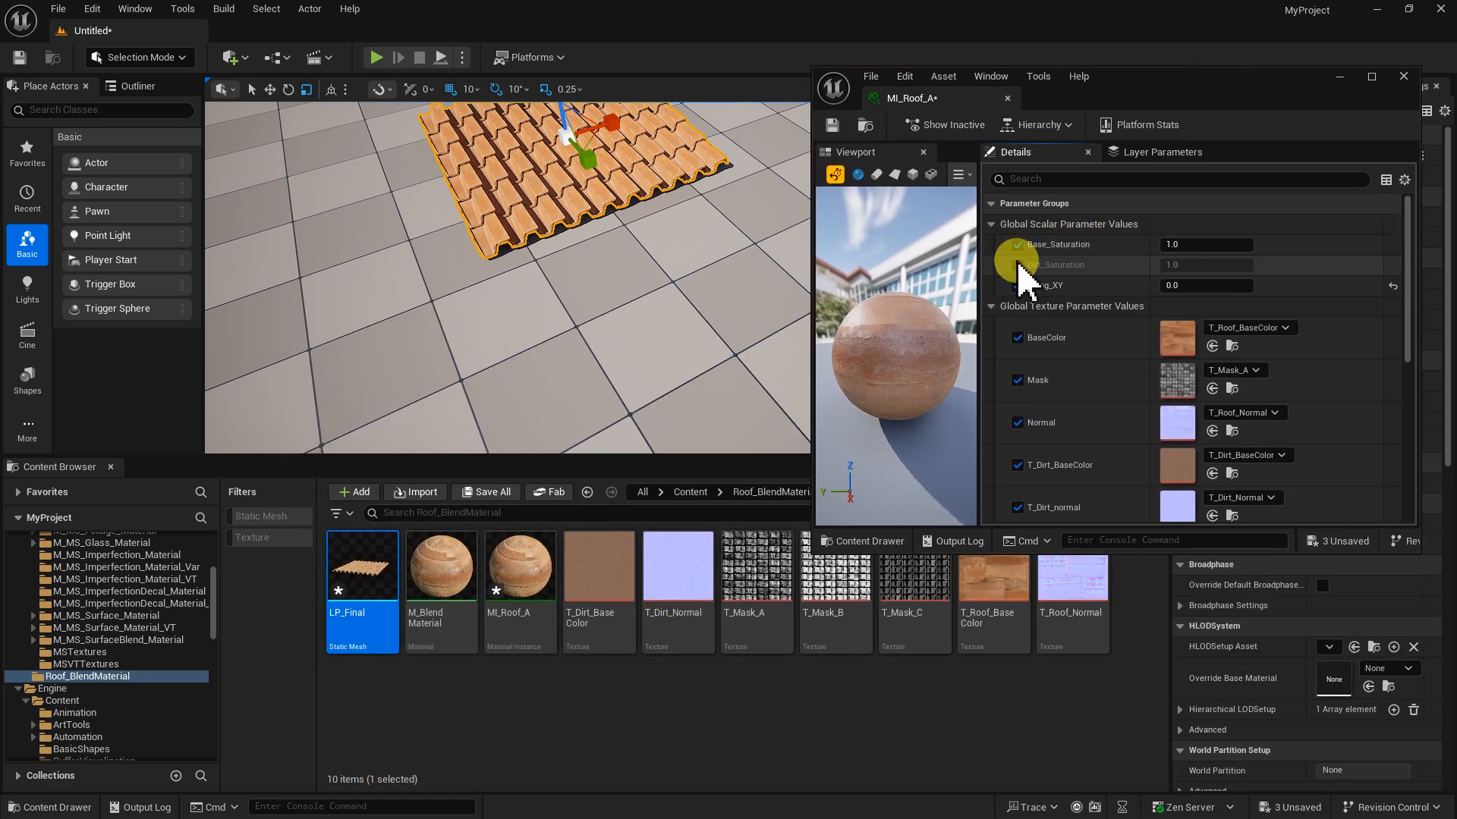
{"action": "scroll", "coordinate": [1017, 286], "scroll_direction": "down", "scroll_amount": 5}
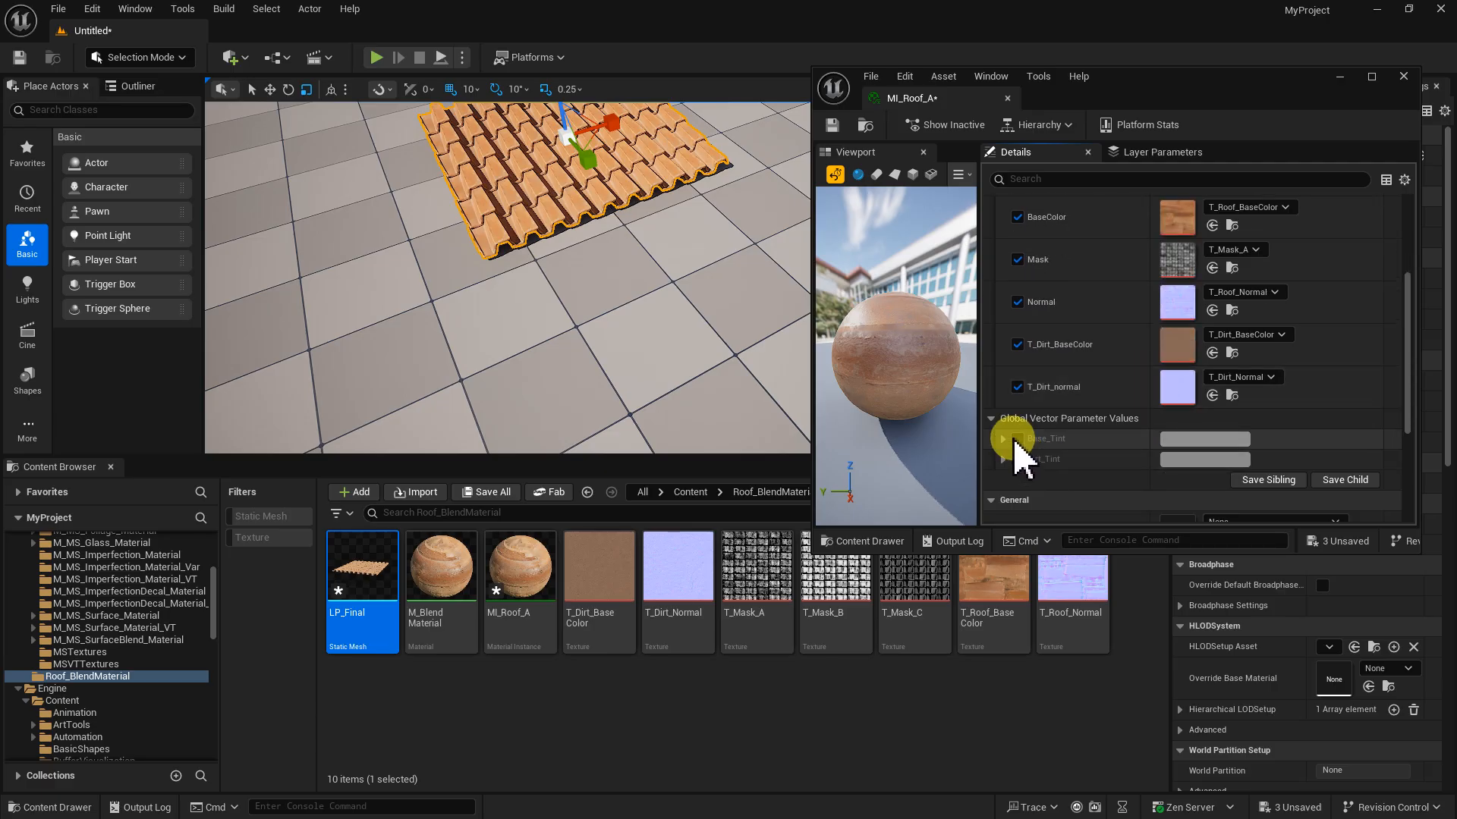
{"action": "left_click", "coordinate": [1017, 459]}
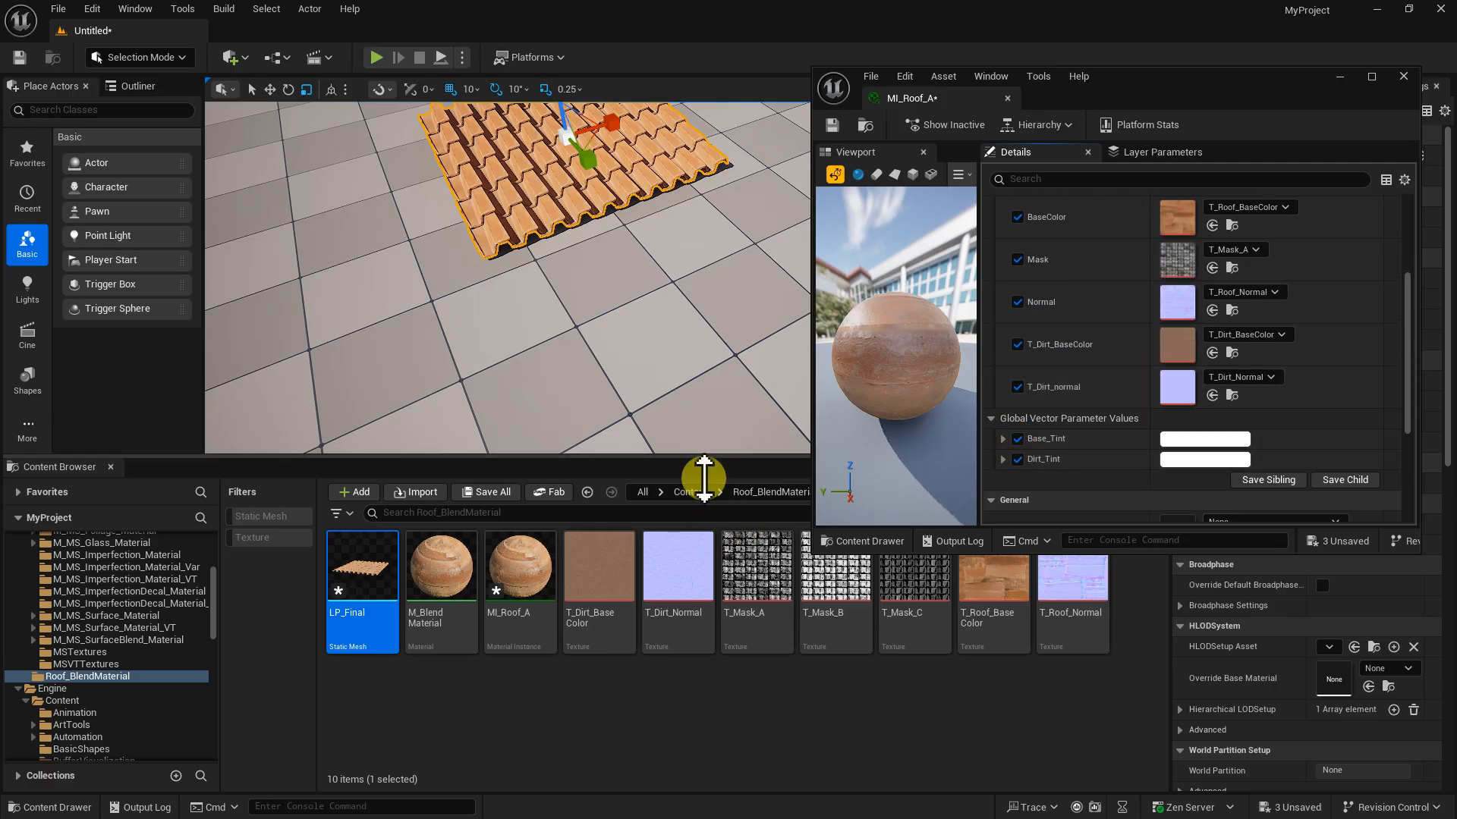
- Enlarge the level viewport and bring the whole roof into view
{"action": "left_click_drag", "start_coordinate": [699, 456], "coordinate": [667, 599]}
{"action": "right_click_drag", "start_coordinate": [662, 405], "coordinate": [668, 419]}
{"action": "scroll", "coordinate": [660, 396], "scroll_direction": "down", "scroll_amount": 6}
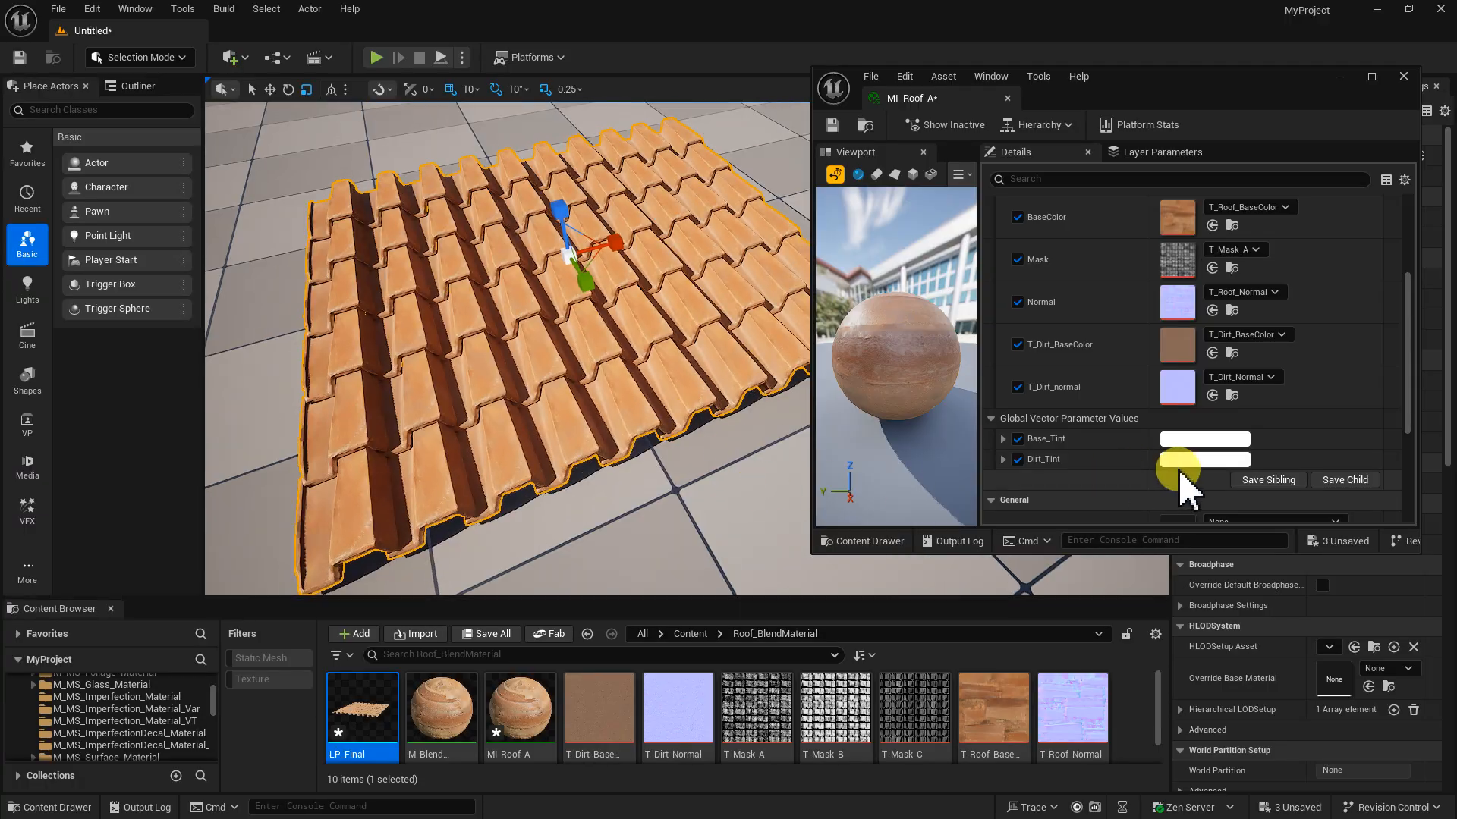
- Set the brightness value (V) of Dirt_Tint in MI_Roof_A to 2.0 and accept the color
{"action": "left_click", "coordinate": [1188, 459]}
{"action": "left_click_drag", "start_coordinate": [1112, 406], "coordinate": [1000, 363]}
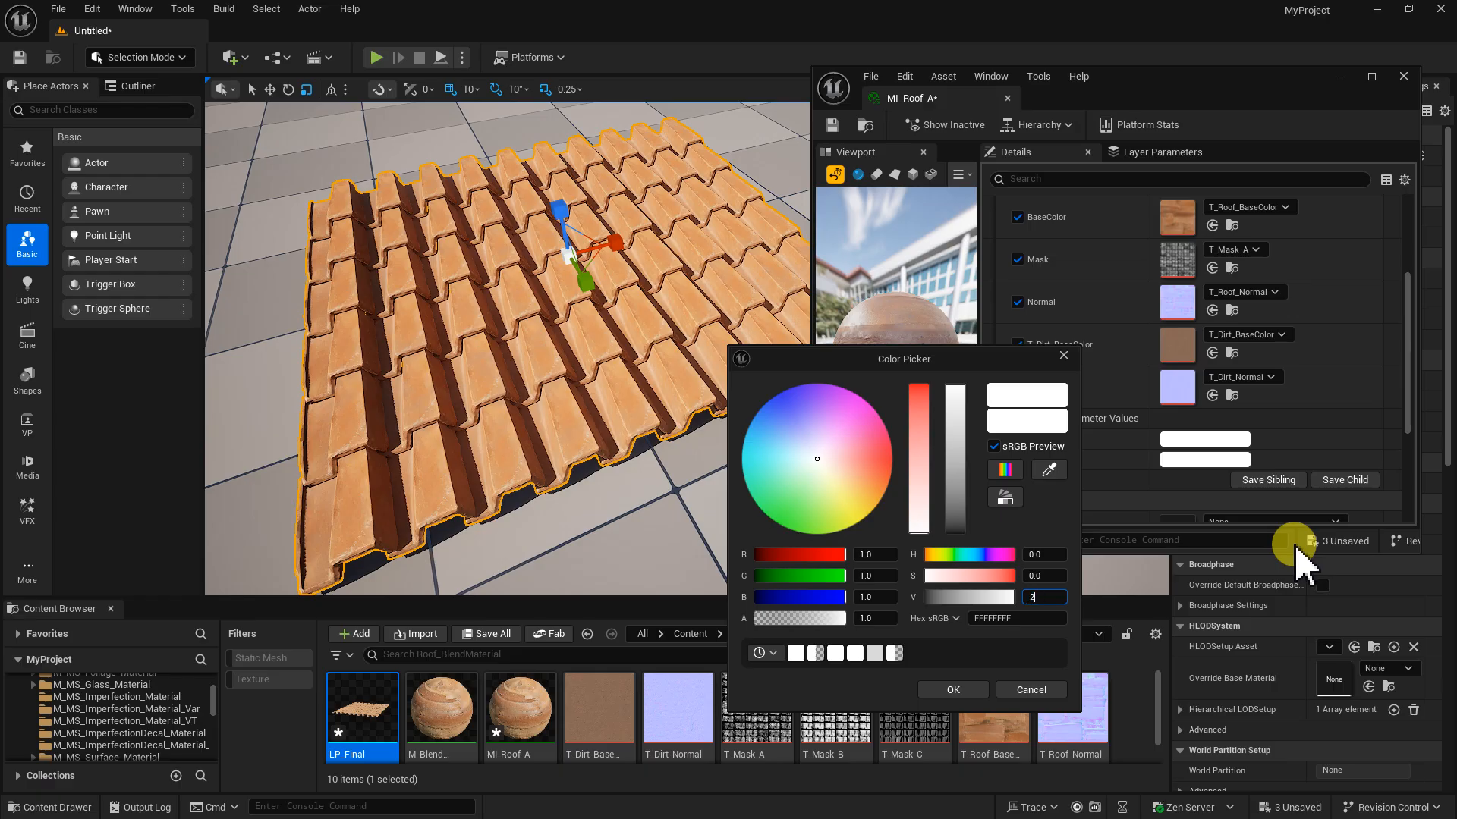
{"action": "key", "text": "Return"}
{"action": "right_click_drag", "start_coordinate": [520, 392], "coordinate": [595, 463]}
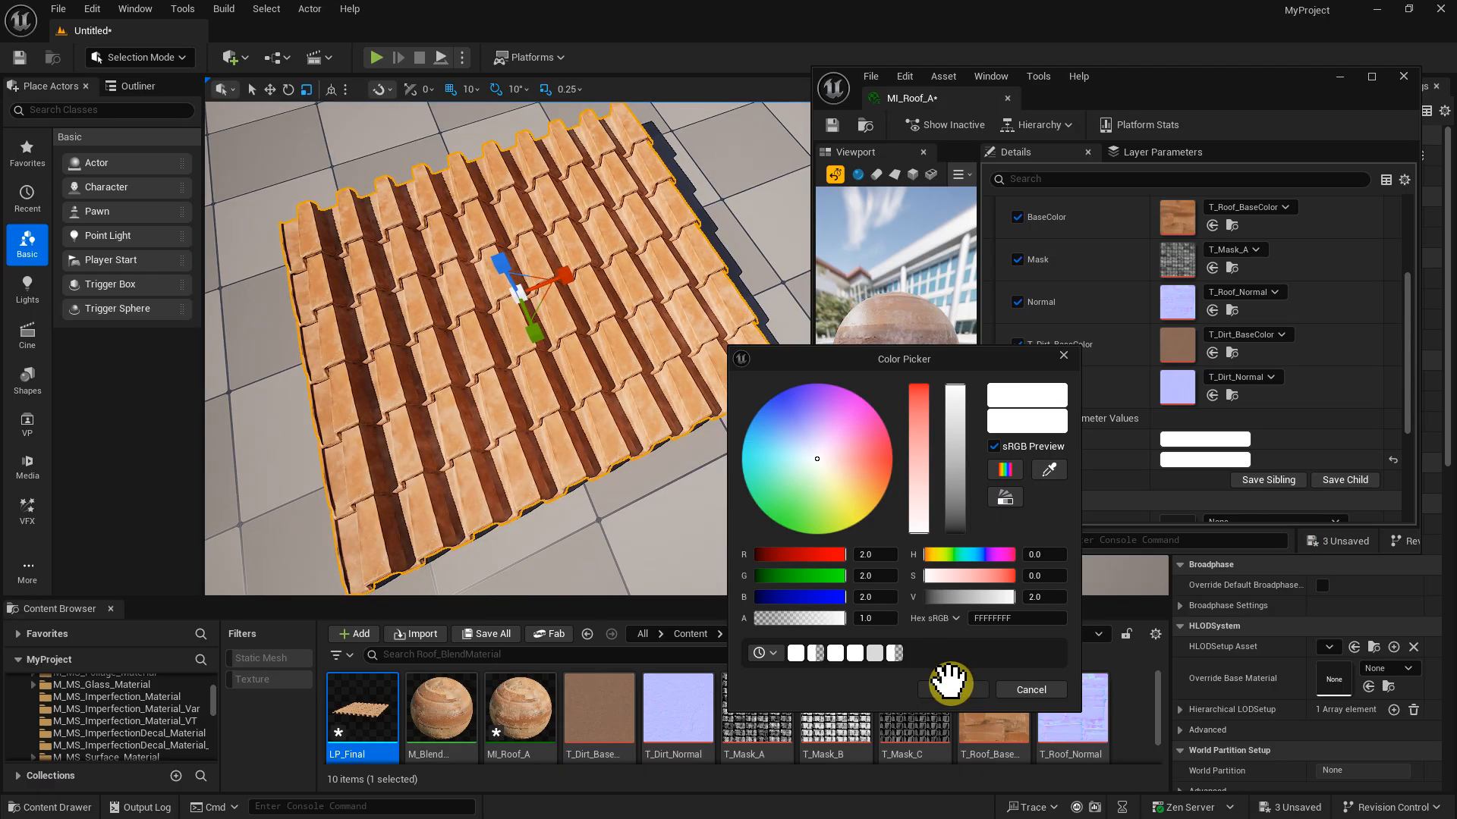
{"action": "left_click", "coordinate": [948, 683]}
{"action": "left_click", "coordinate": [1179, 457]}
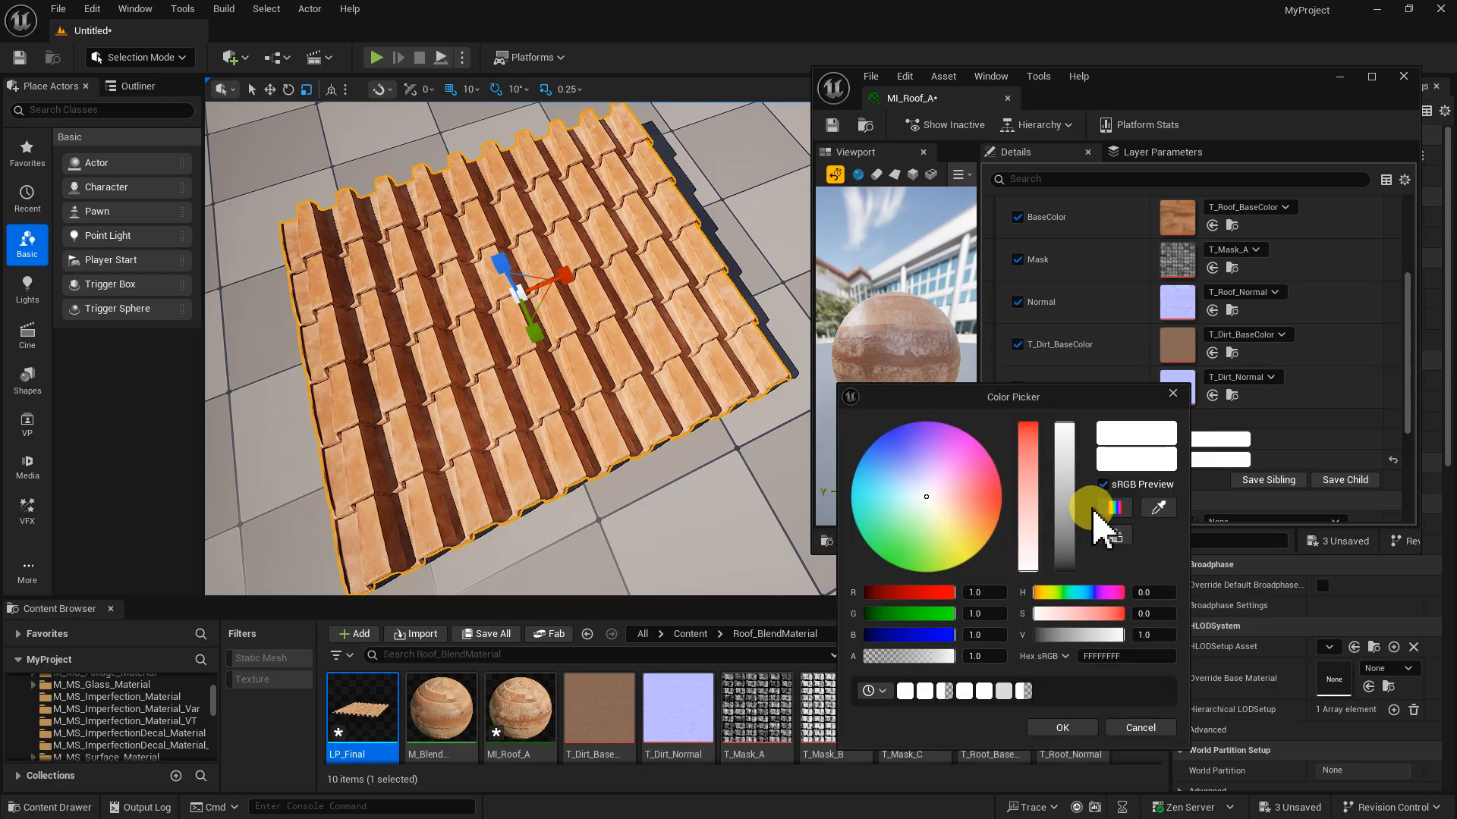
{"action": "left_click_drag", "start_coordinate": [1064, 535], "coordinate": [1071, 461]}
{"action": "mouse_move", "coordinate": [1076, 394]}
{"action": "left_mouse_down"}
{"action": "mouse_move", "coordinate": [1069, 539]}
{"action": "mouse_move", "coordinate": [1071, 422]}
{"action": "left_mouse_up"}
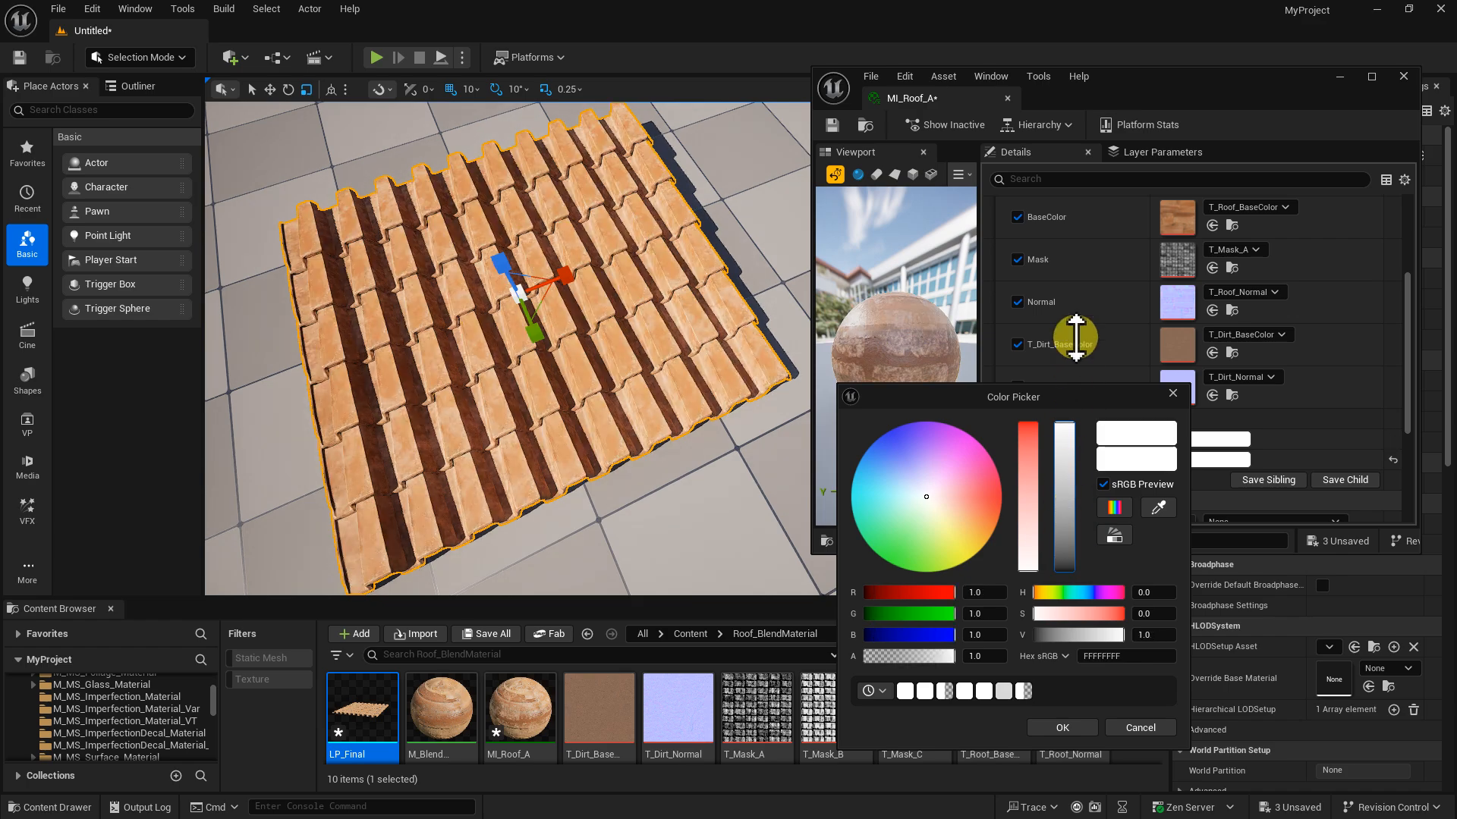
{"action": "left_click", "coordinate": [1140, 730]}
- Try a Tiling_XY value of 5.0 in MI_Roof_A
{"action": "scroll", "coordinate": [1282, 334], "scroll_direction": "up", "scroll_amount": 3}
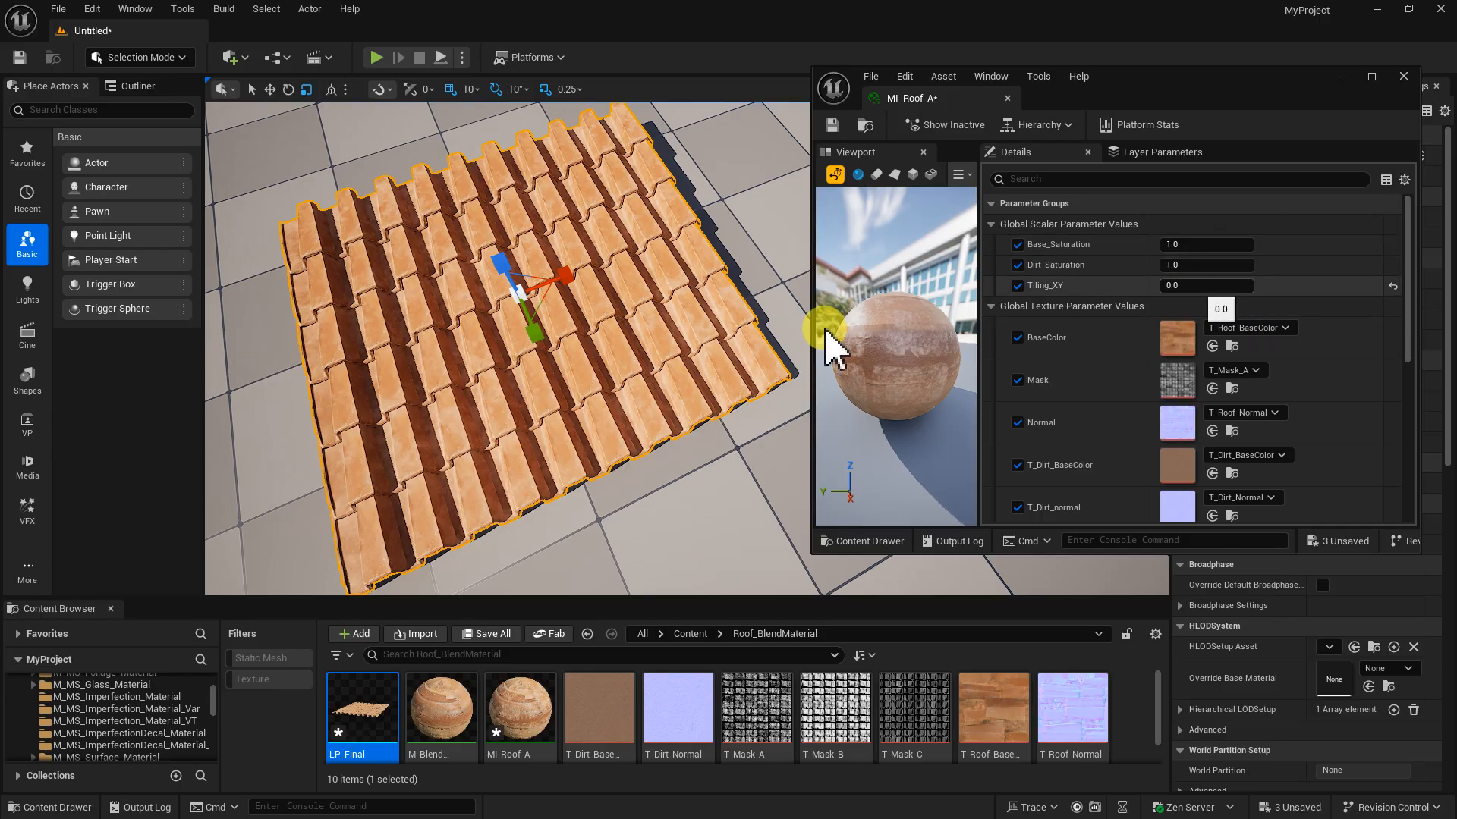
{"action": "scroll", "coordinate": [558, 311], "scroll_direction": "up", "scroll_amount": 10}
{"action": "scroll", "coordinate": [572, 299], "scroll_direction": "up", "scroll_amount": 5}
{"action": "left_click", "coordinate": [1185, 289]}
{"action": "type", "text": "1"}
{"action": "key", "text": "Return"}
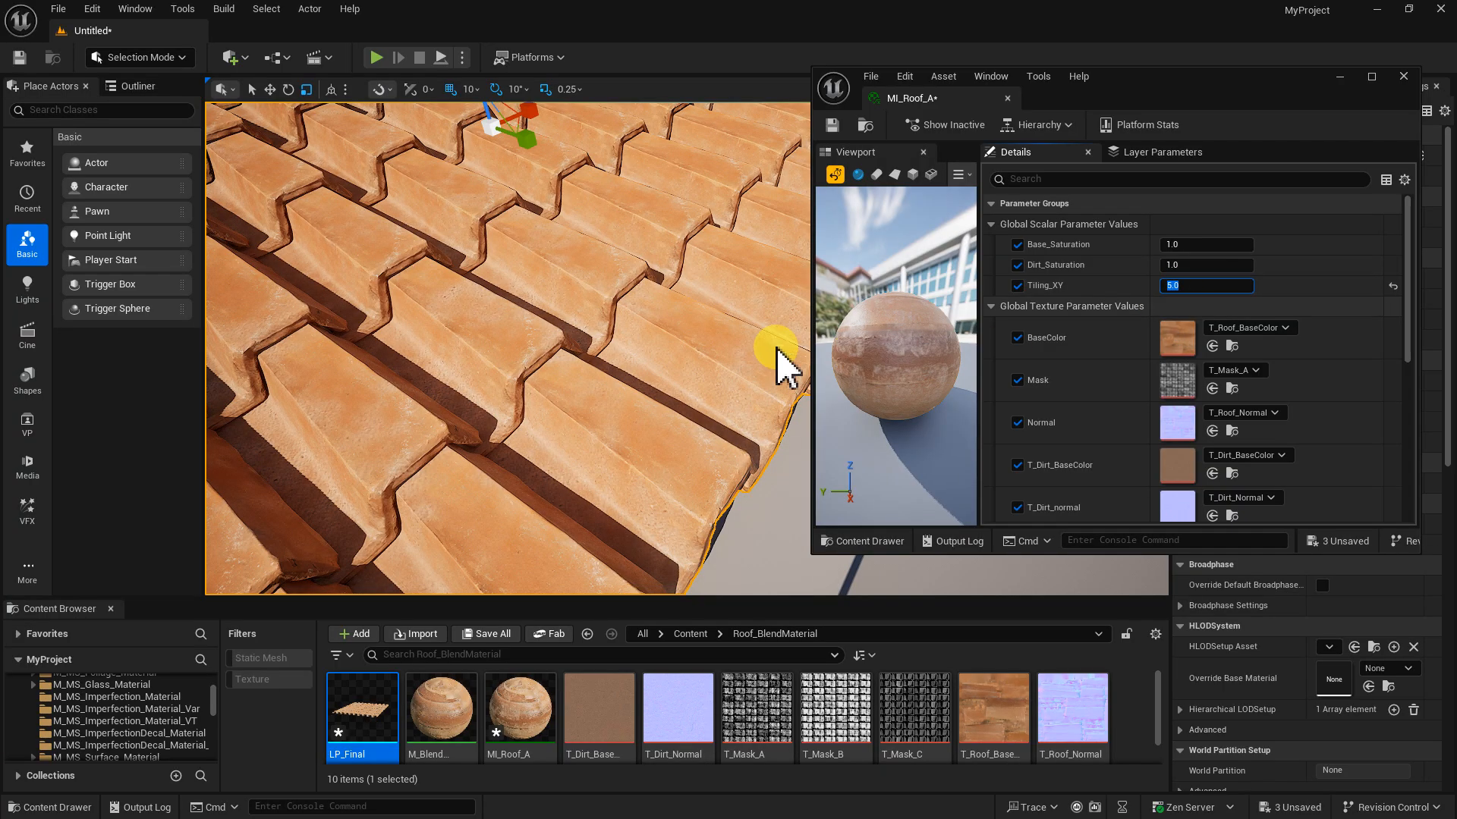
- Inspect the roof tiles from near and far and set Tiling_XY to 4.0 in MI_Roof_A
{"action": "scroll", "coordinate": [651, 378], "scroll_direction": "down", "scroll_amount": 6}
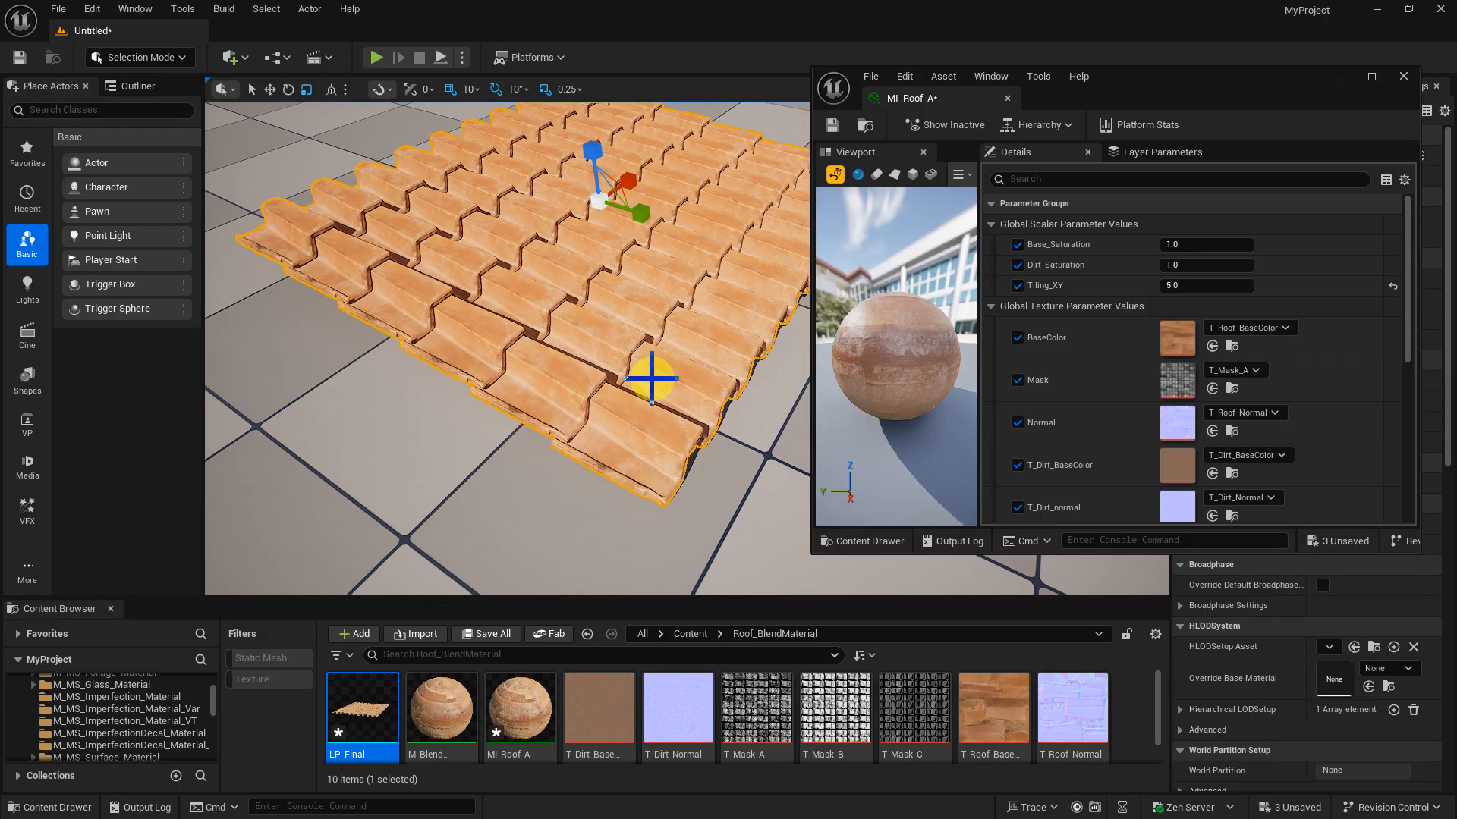
{"action": "scroll", "coordinate": [651, 378], "scroll_direction": "up", "scroll_amount": 8}
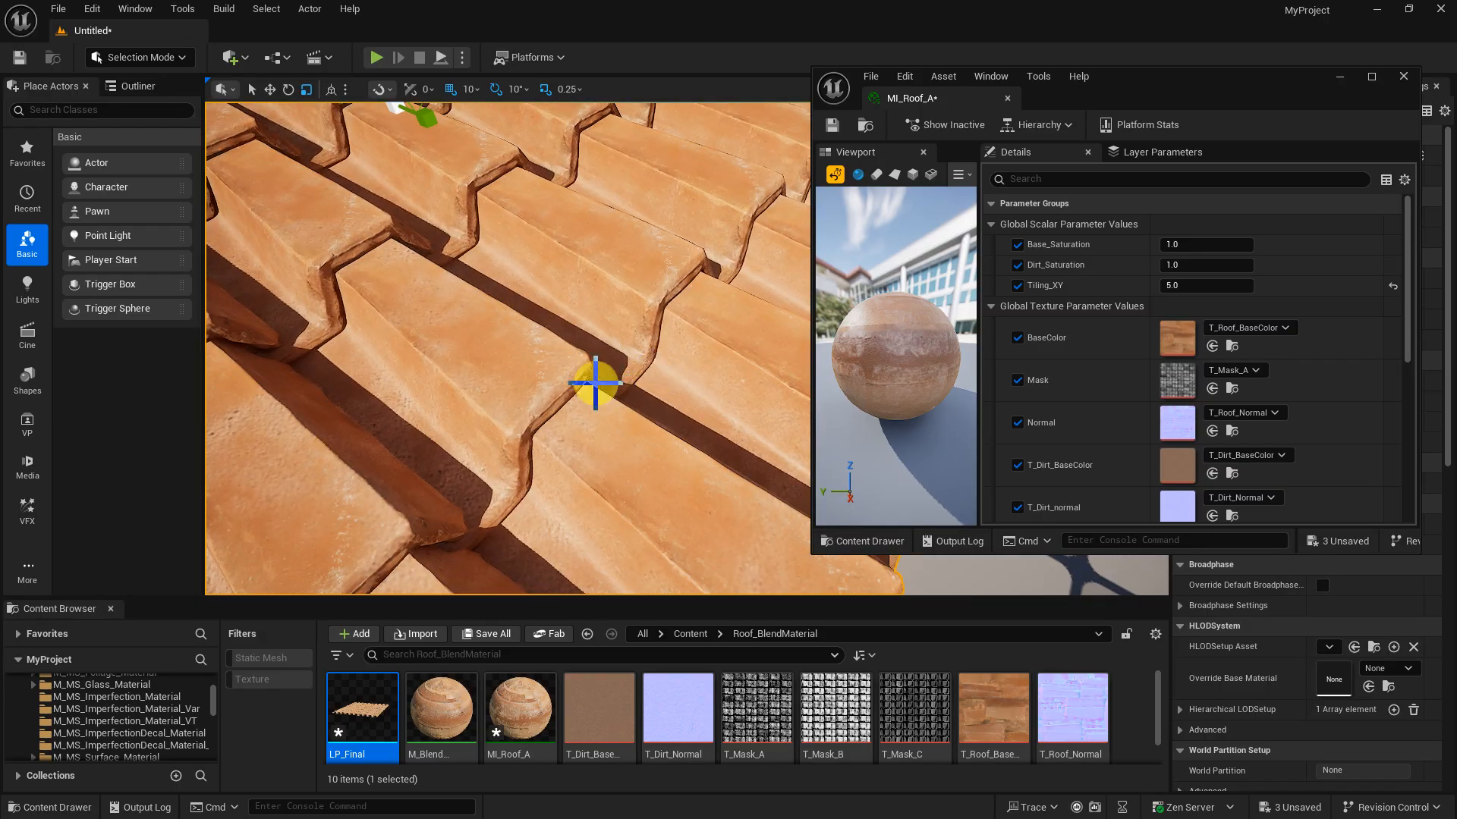
{"action": "left_click_drag", "start_coordinate": [477, 377], "coordinate": [455, 378], "text": "alt"}
{"action": "scroll", "coordinate": [476, 377], "scroll_direction": "down", "scroll_amount": 6}
{"action": "left_click_drag", "start_coordinate": [498, 440], "coordinate": [364, 425], "text": "alt"}
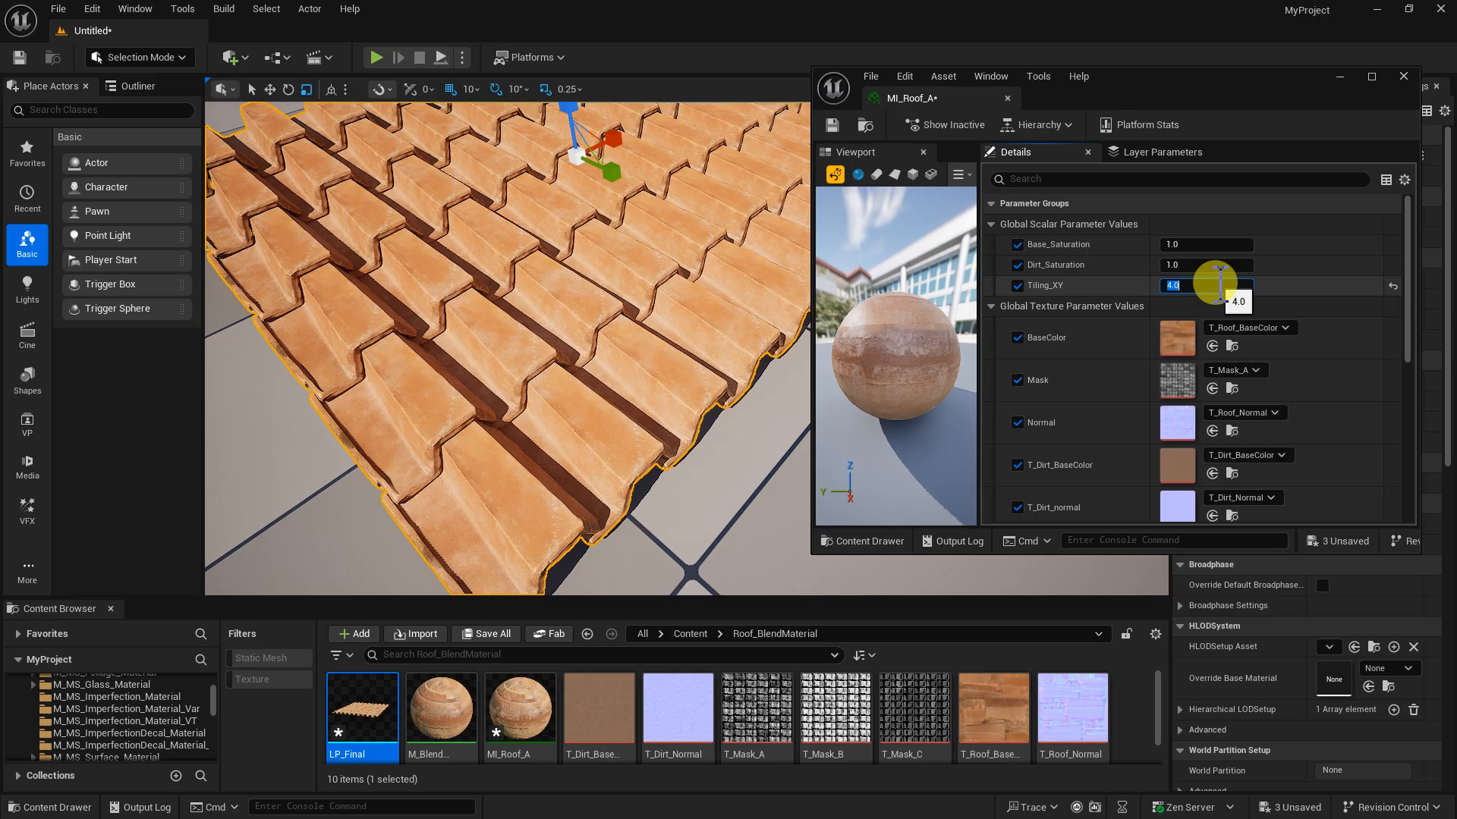
- Try T_Mask_B and T_Mask_C as the Mask texture of MI_Roof_A and put T_Mask_A back
{"action": "left_click_drag", "start_coordinate": [1408, 350], "coordinate": [1408, 380]}
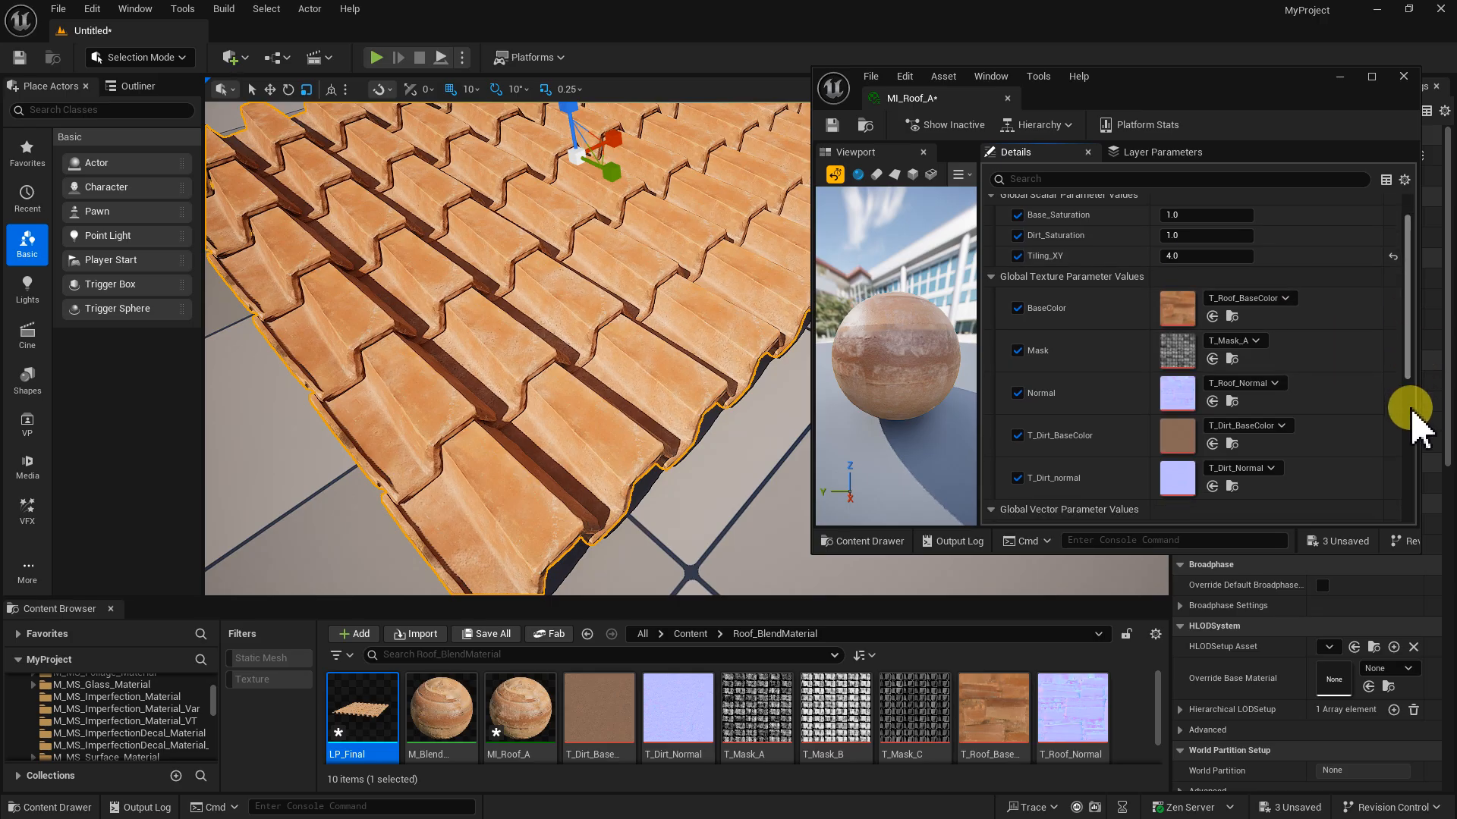
{"action": "left_click", "coordinate": [585, 407]}
{"action": "key", "text": "f"}
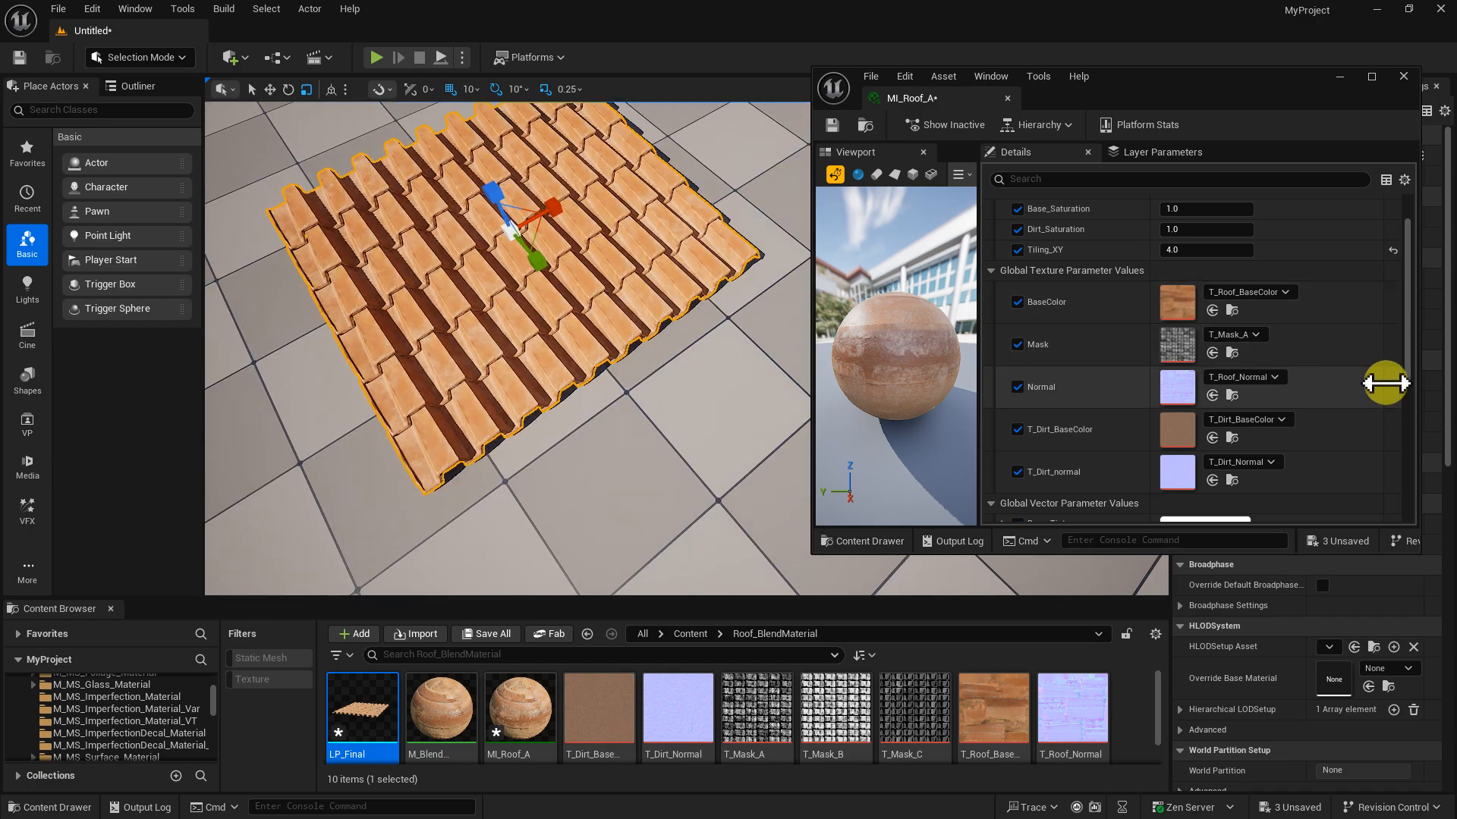
{"action": "left_click_drag", "start_coordinate": [1408, 373], "coordinate": [1391, 432]}
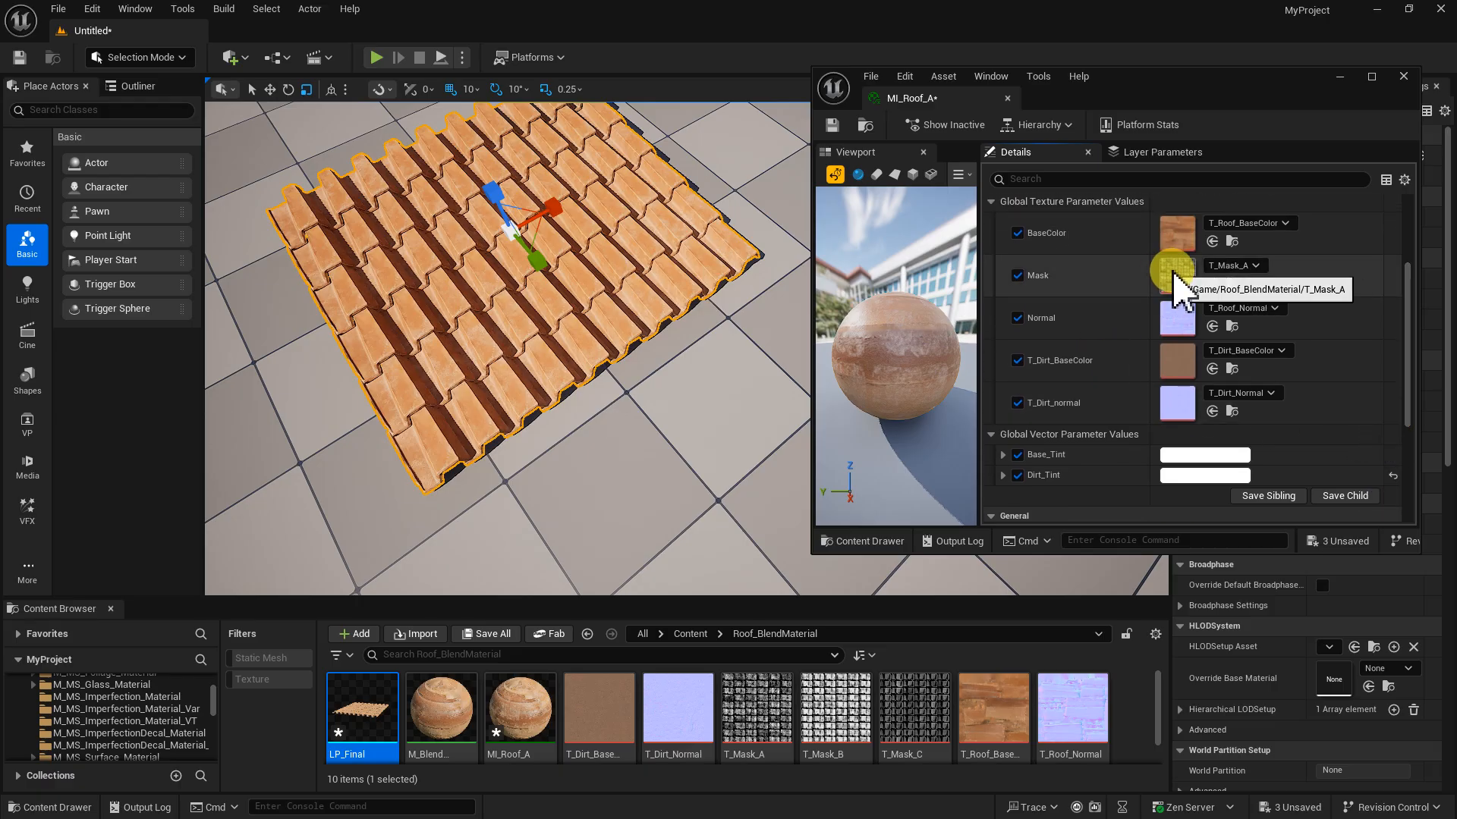
{"action": "left_click_drag", "start_coordinate": [834, 710], "coordinate": [1170, 278]}
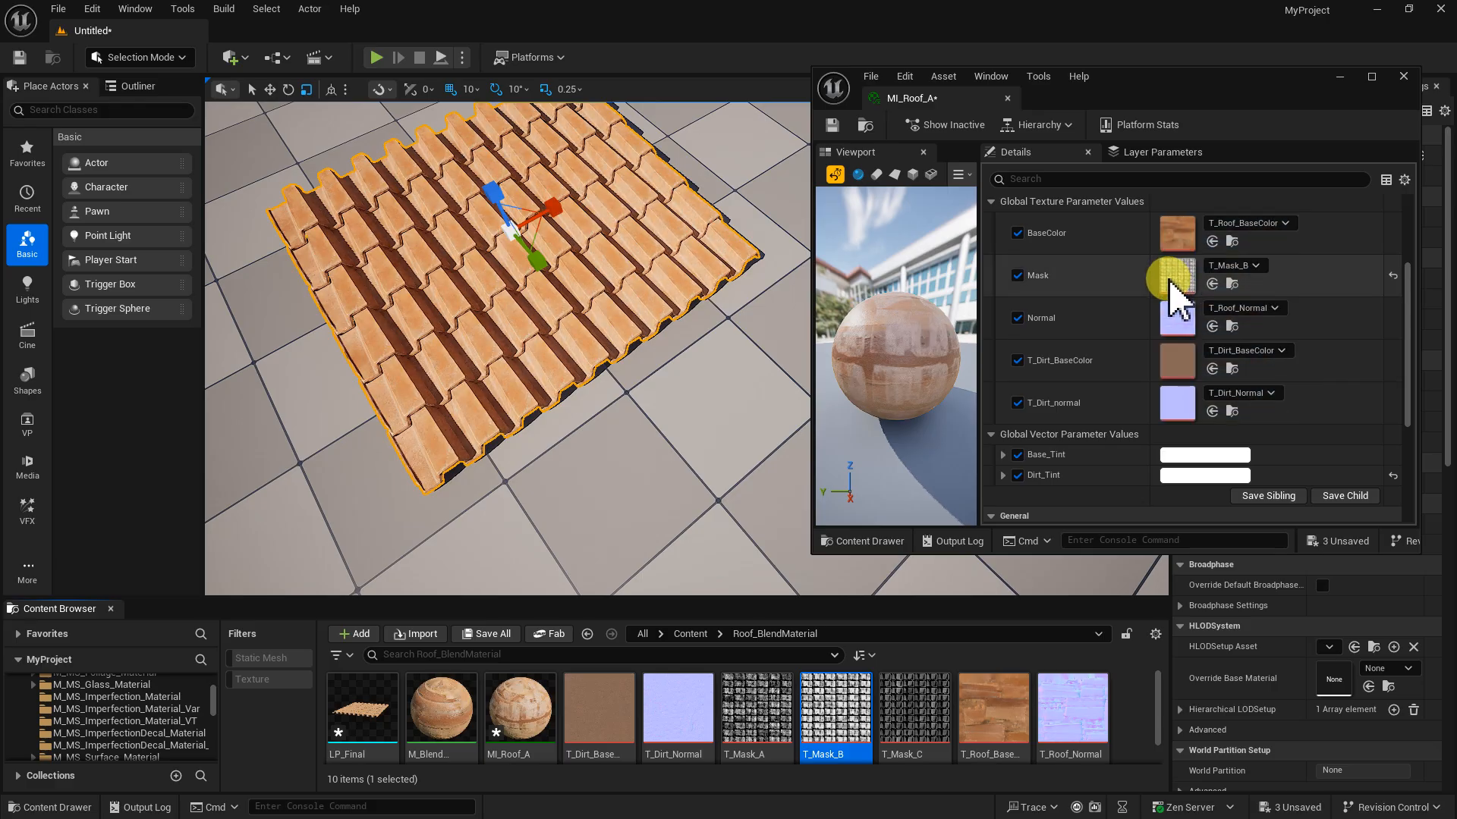
{"action": "right_click_drag", "start_coordinate": [654, 400], "coordinate": [654, 357]}
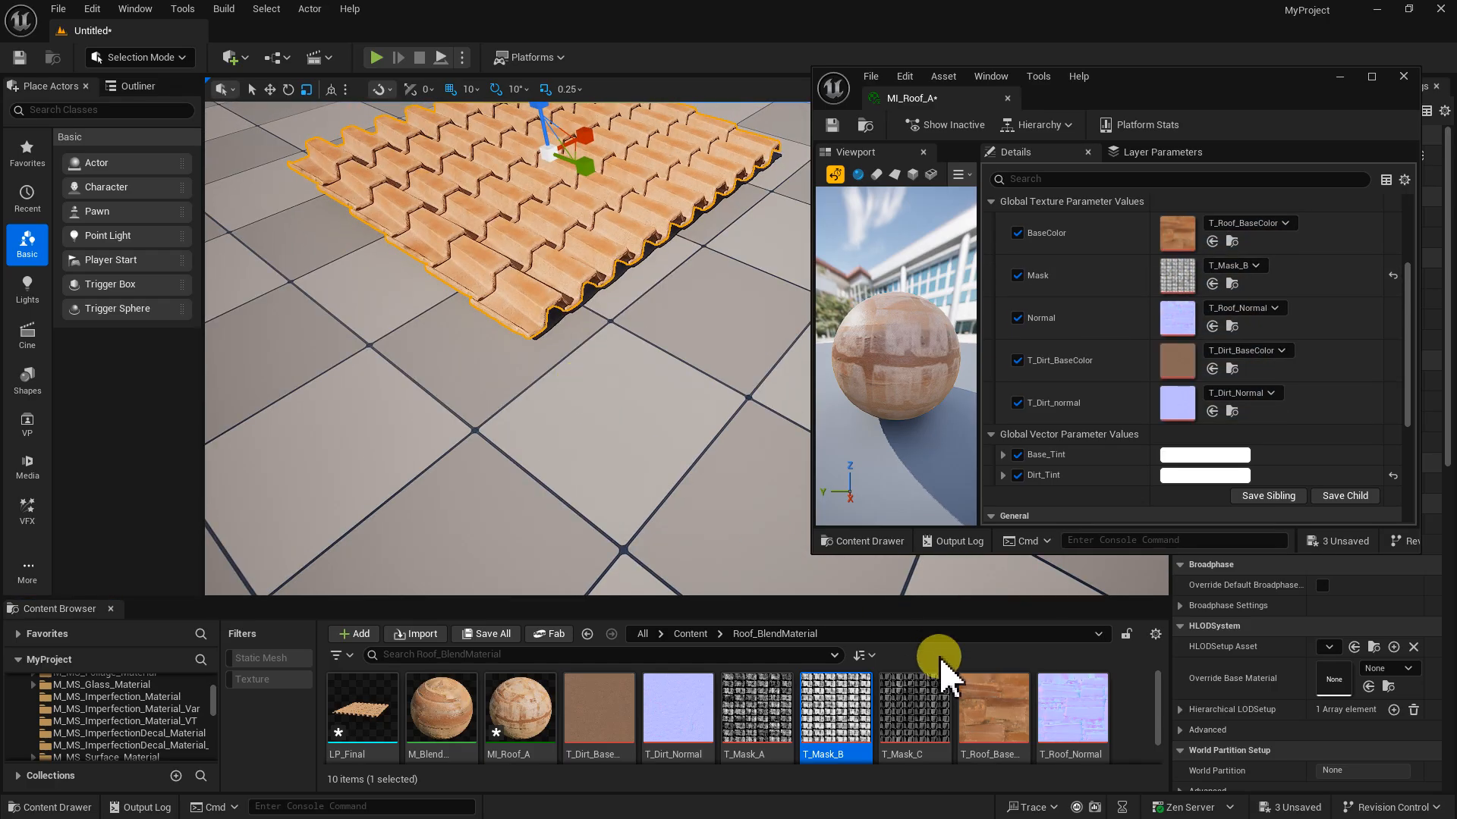
{"action": "left_click_drag", "start_coordinate": [920, 721], "coordinate": [1168, 278]}
{"action": "right_click_drag", "start_coordinate": [538, 415], "coordinate": [562, 455]}
{"action": "left_click_drag", "start_coordinate": [751, 702], "coordinate": [1158, 280]}
- Minimize the MI_Roof_A window and place a duplicate of the roof directly beside the original
{"action": "left_click", "coordinate": [1340, 76]}
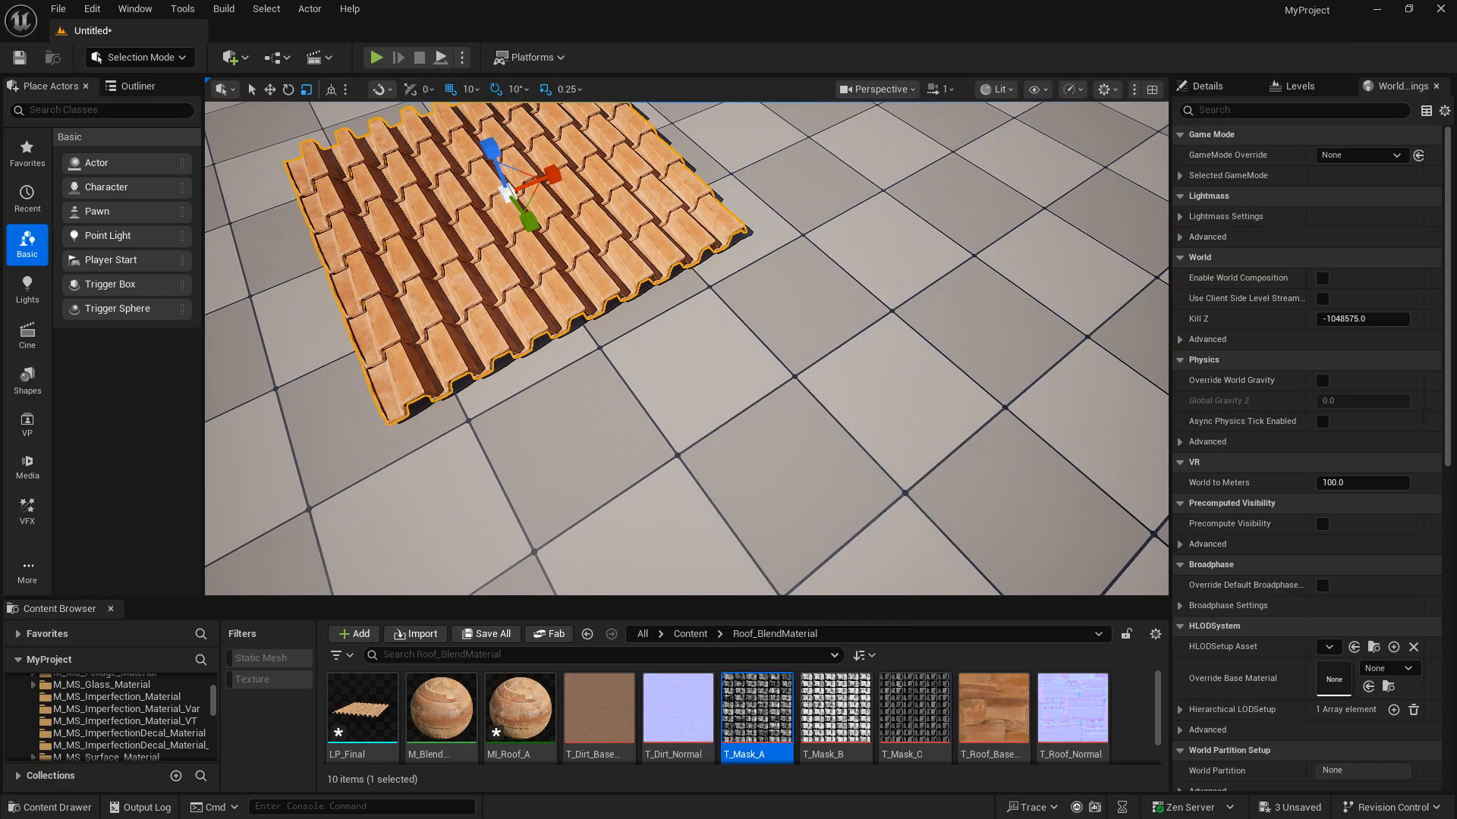
{"action": "key", "text": "f"}
{"action": "left_click_drag", "start_coordinate": [724, 343], "coordinate": [985, 354], "text": "alt"}
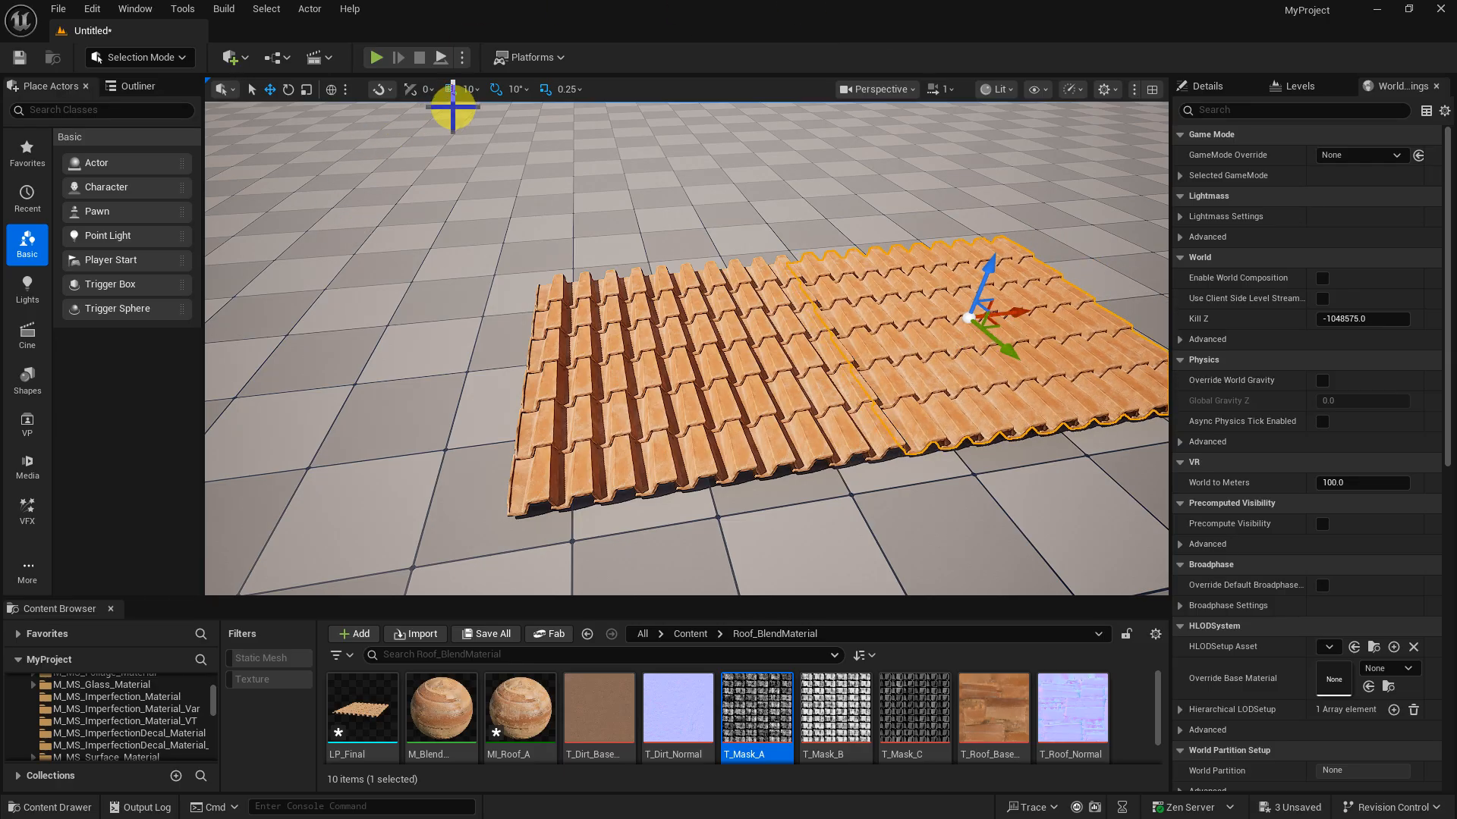
{"action": "left_click_drag", "start_coordinate": [1021, 308], "coordinate": [895, 332]}
{"action": "left_click_drag", "start_coordinate": [732, 372], "coordinate": [690, 326]}
{"action": "right_click_drag", "start_coordinate": [690, 327], "coordinate": [770, 531]}
{"action": "left_click", "coordinate": [1358, 155]}
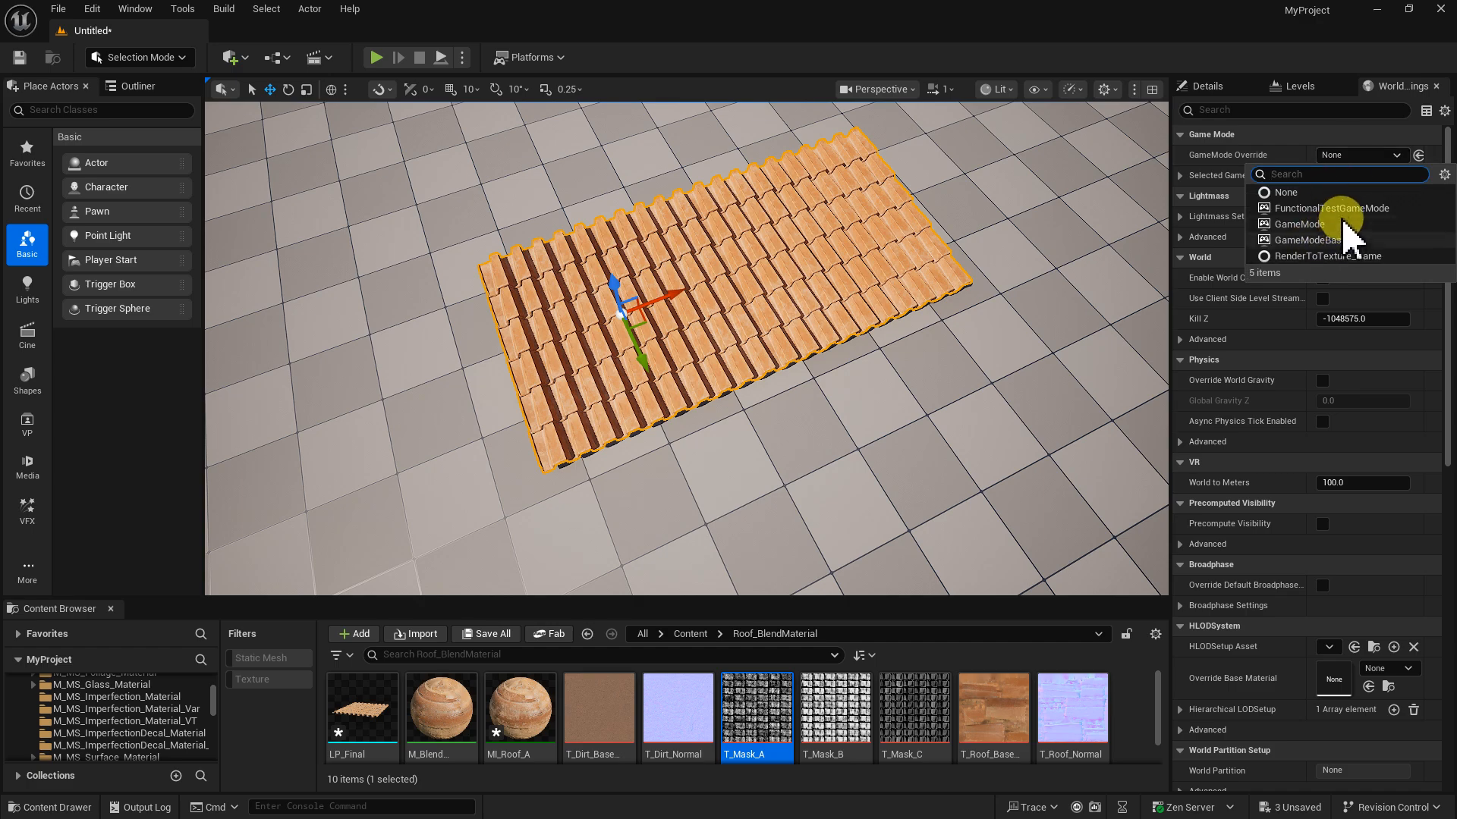
{"action": "right_click_drag", "start_coordinate": [759, 440], "coordinate": [751, 448]}
{"action": "right_click_drag", "start_coordinate": [465, 521], "coordinate": [465, 506]}
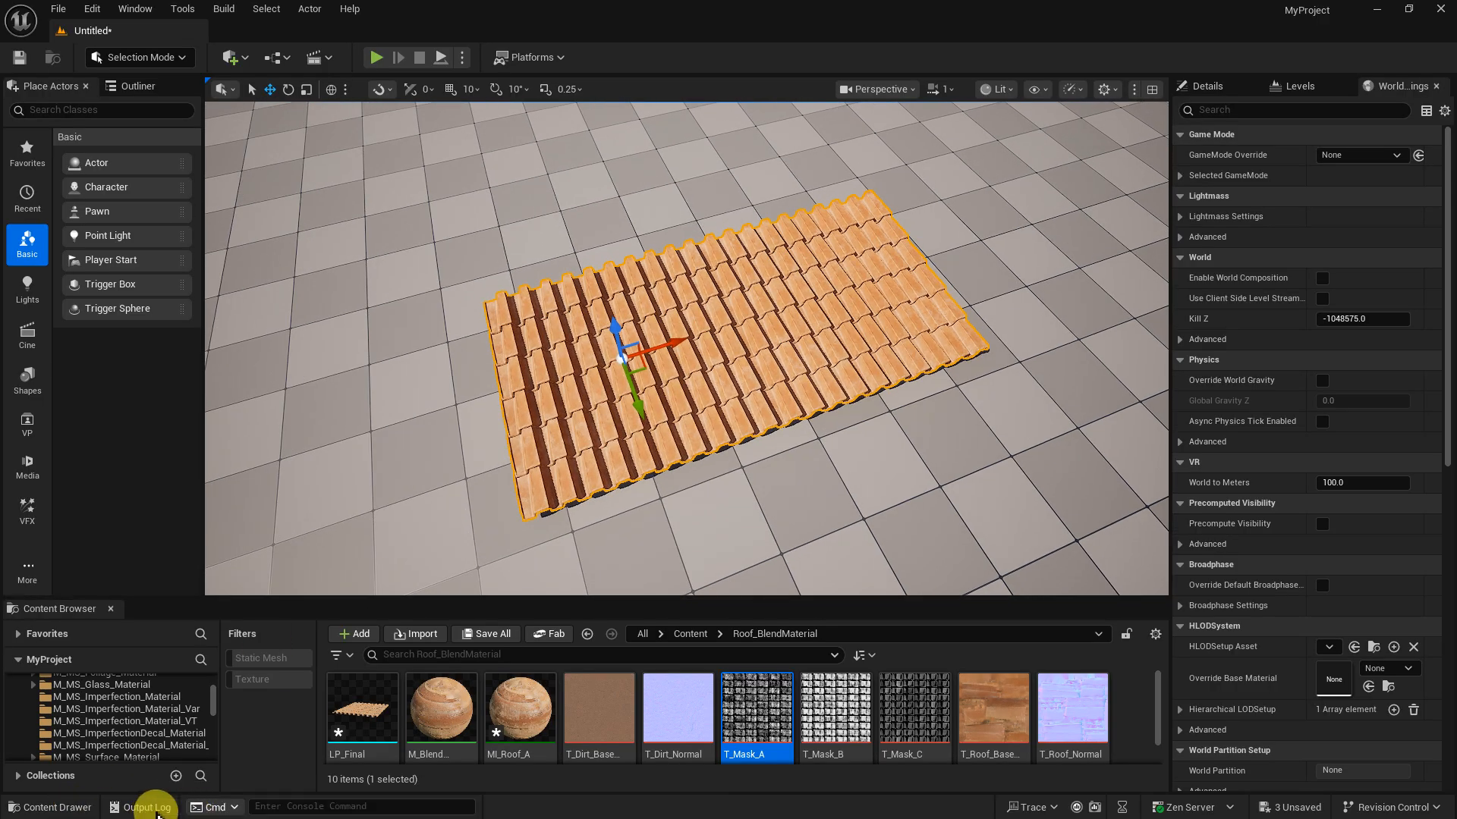
- Add the Third Person Blueprint content pack to the project and close the Add Content dialog
{"action": "left_click", "coordinate": [112, 808]}
{"action": "left_click", "coordinate": [72, 808]}
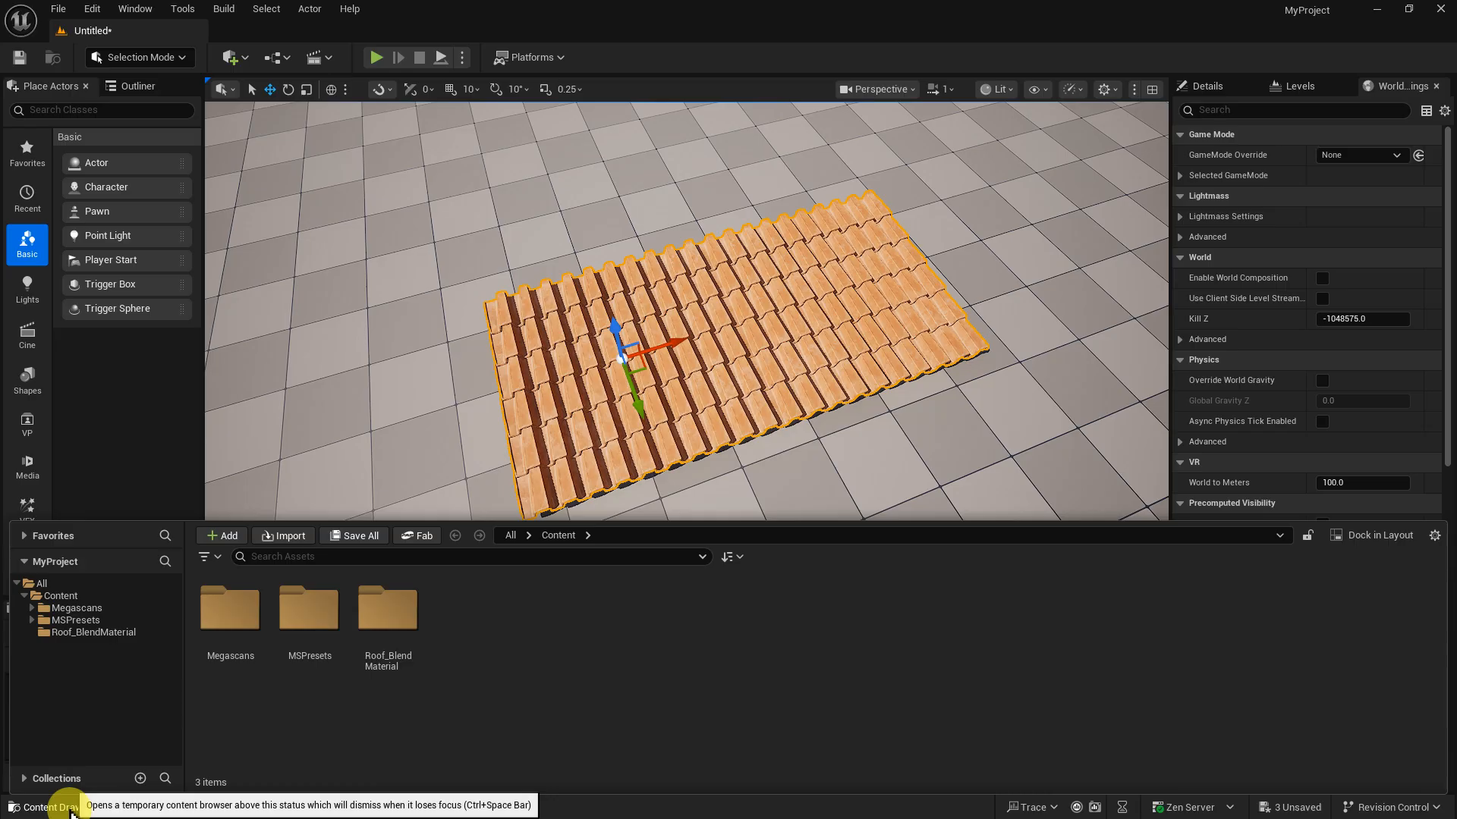
{"action": "left_click", "coordinate": [220, 536]}
{"action": "left_click", "coordinate": [362, 261]}
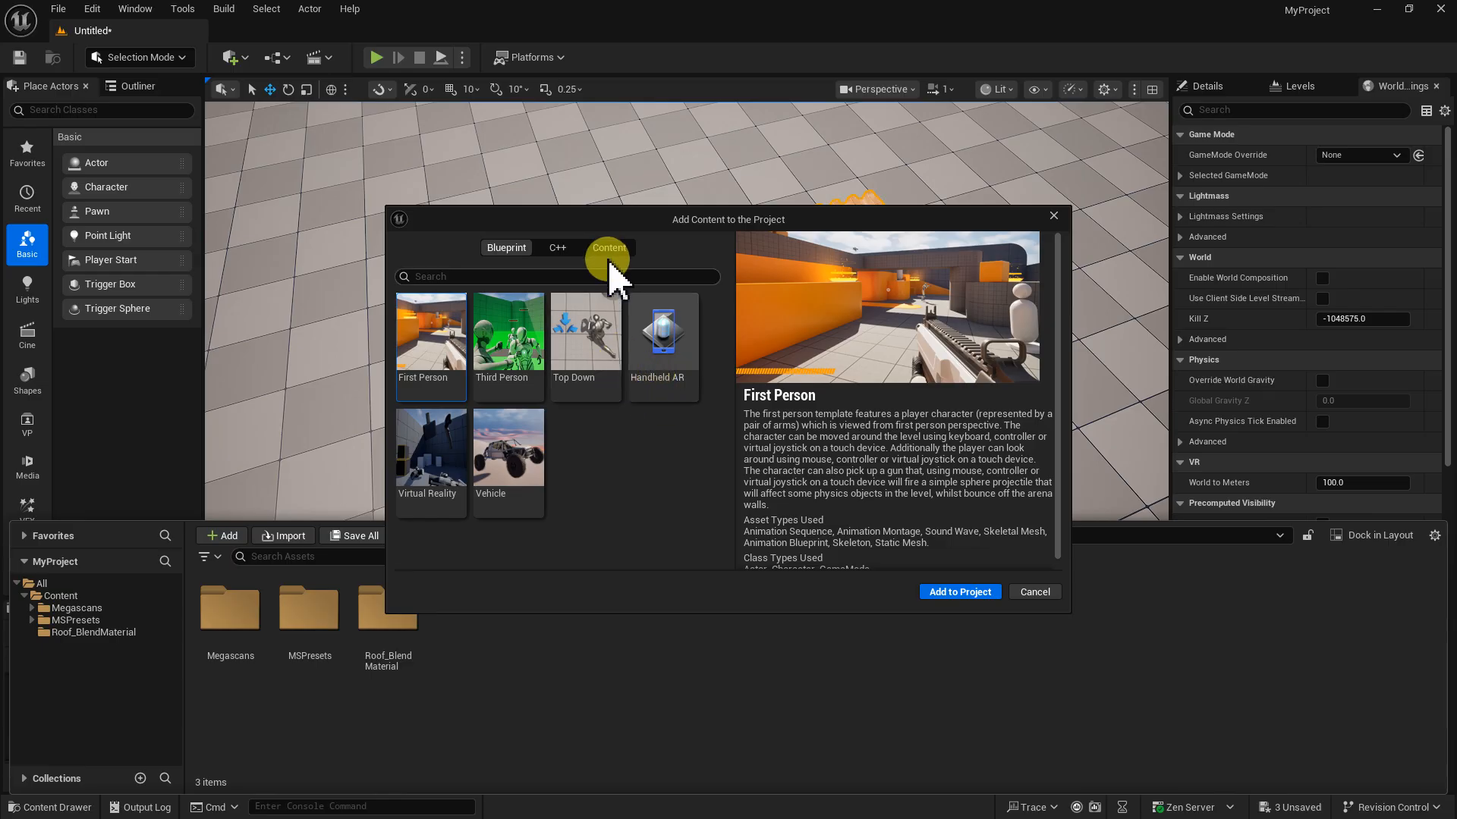
{"action": "left_click", "coordinate": [610, 251]}
{"action": "left_click", "coordinate": [505, 250]}
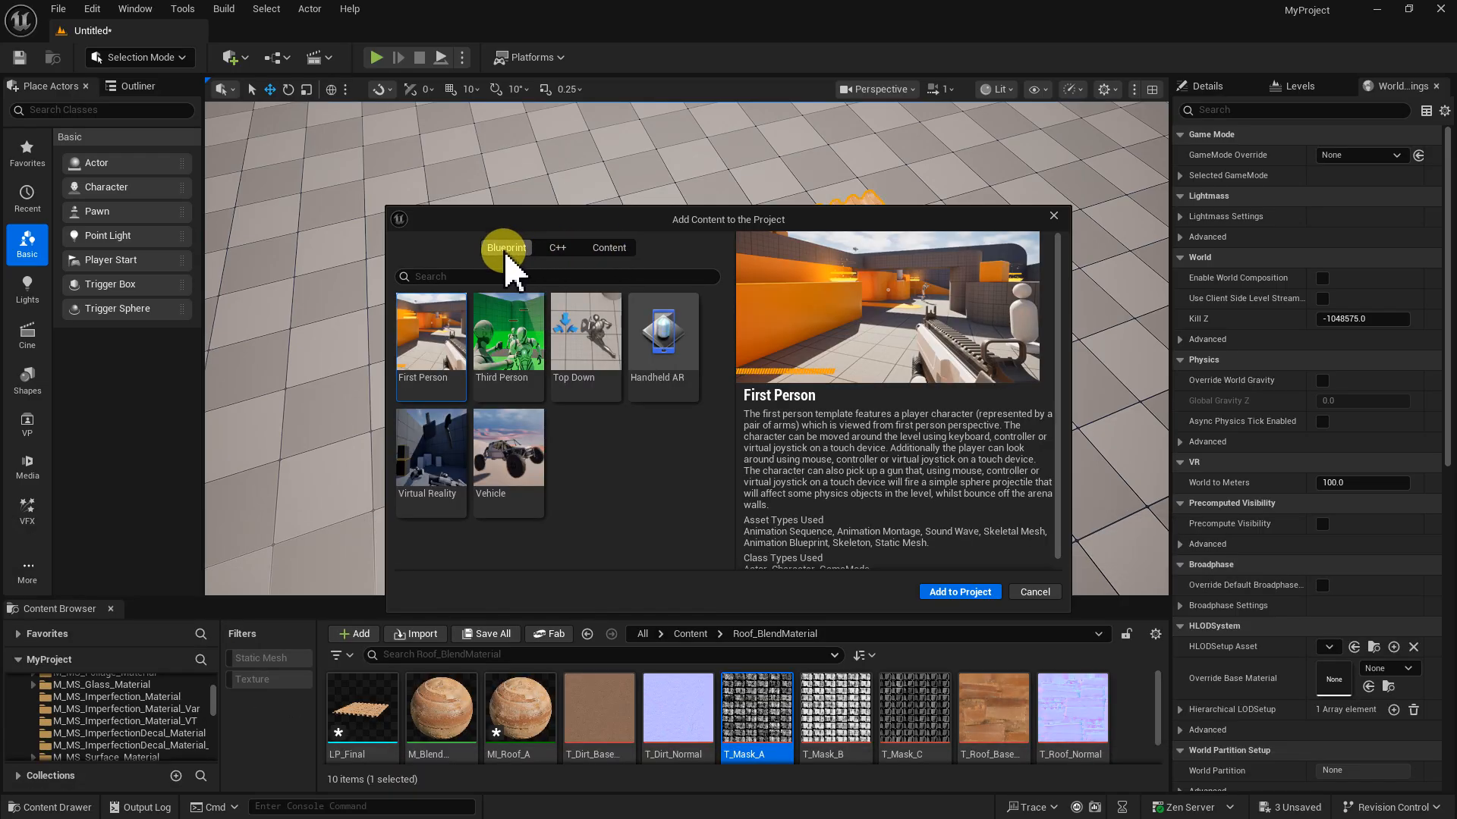
{"action": "left_click", "coordinate": [522, 349]}
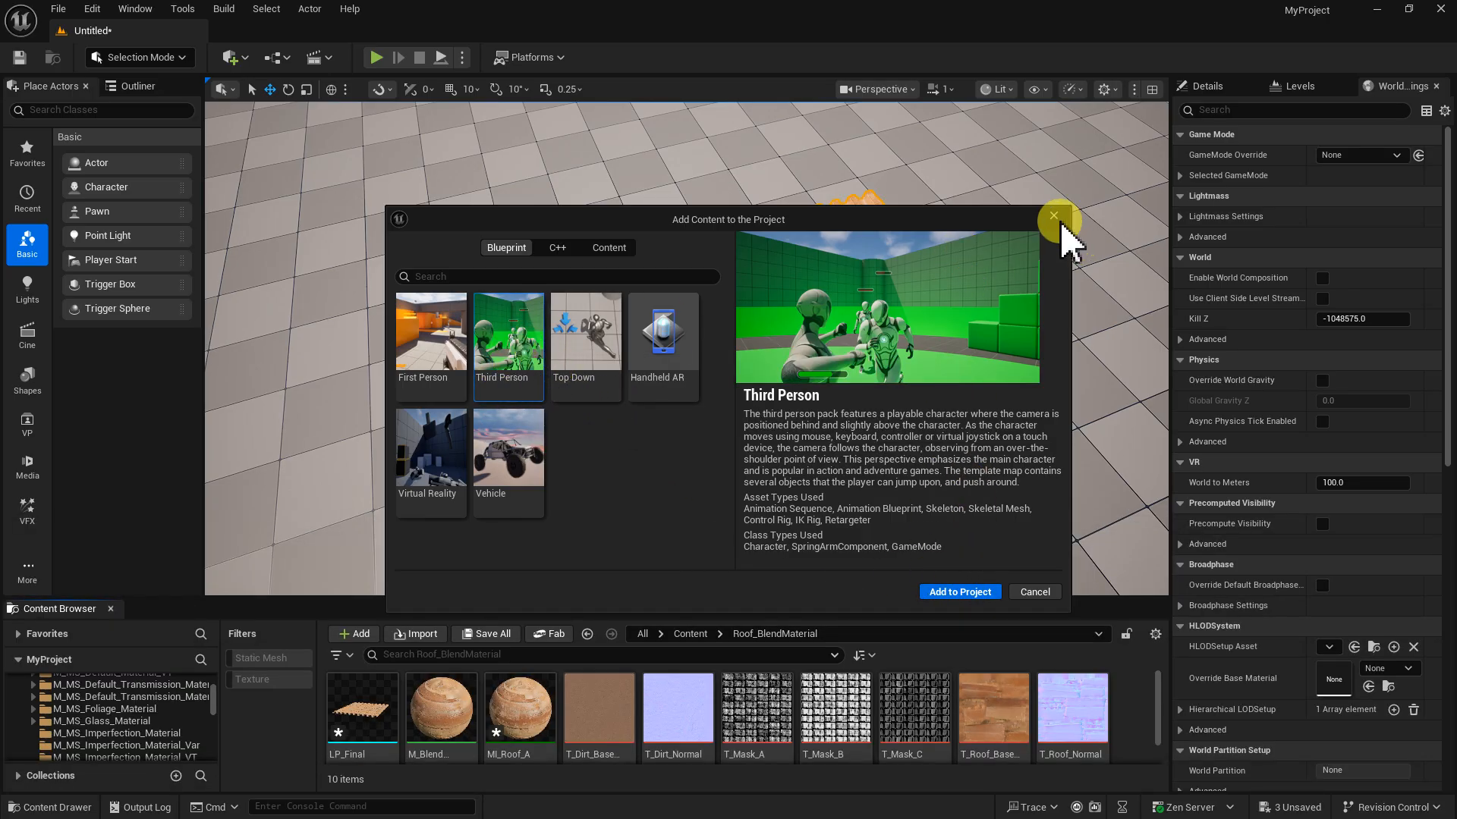
{"action": "left_click", "coordinate": [1053, 216]}
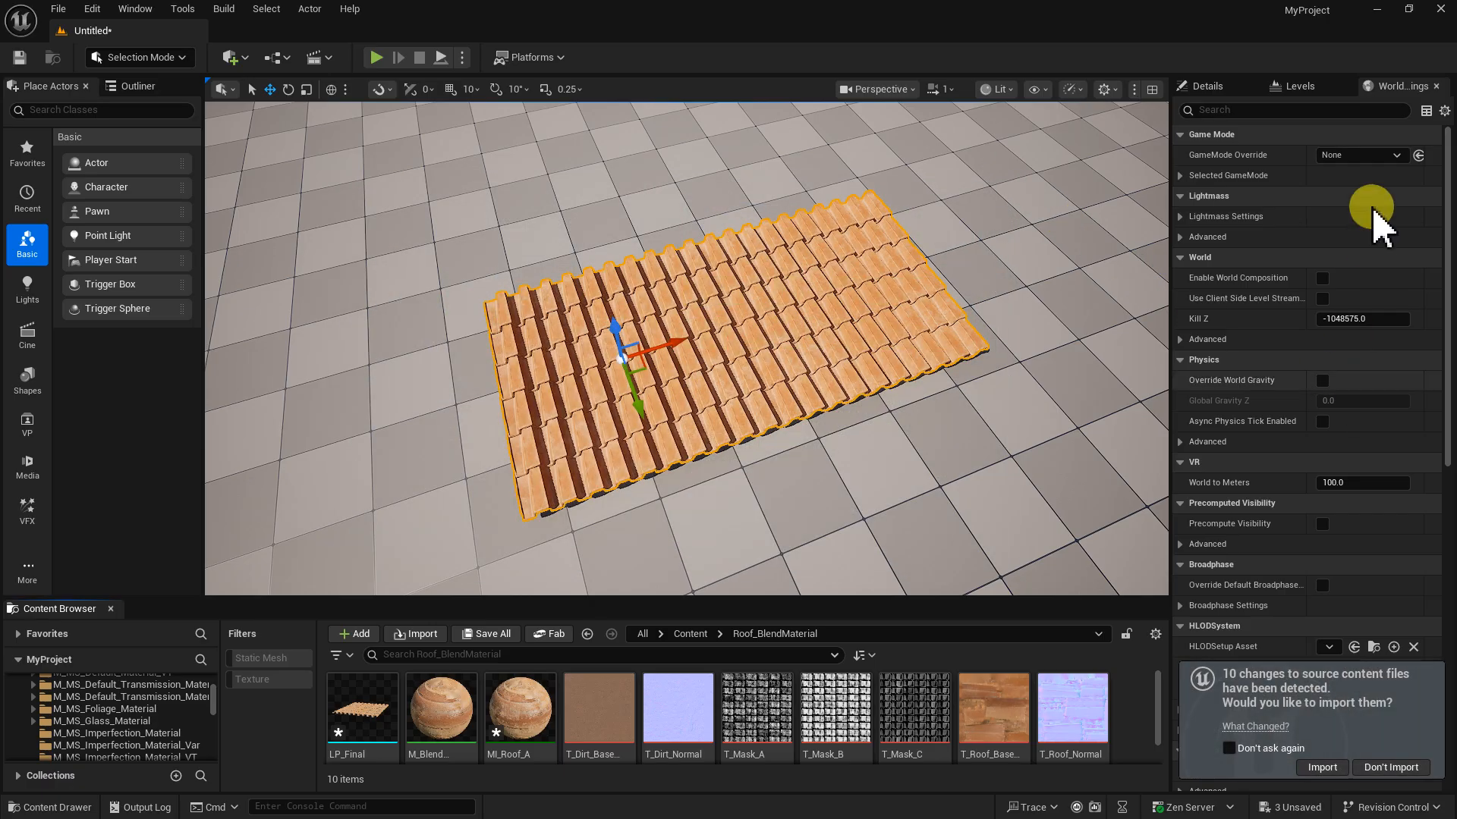
- Override the level's game mode with the third-person game mode and start playing from the floor in front of the roof
{"action": "left_click", "coordinate": [1366, 157]}
{"action": "left_click", "coordinate": [1320, 197]}
{"action": "right_click", "coordinate": [829, 533]}
{"action": "left_click", "coordinate": [892, 522]}
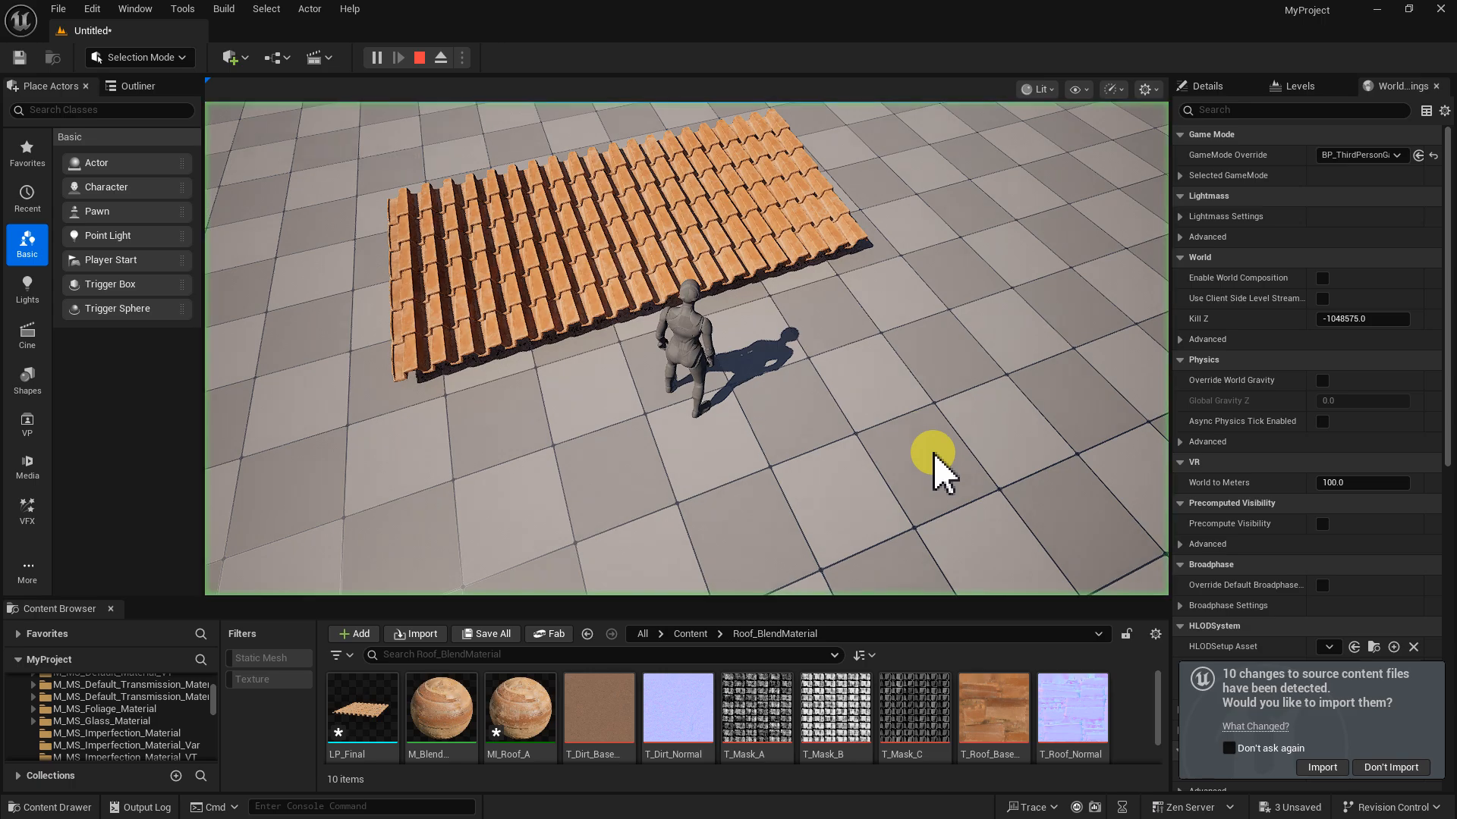
- Play in full screen and run and jump the third-person character across the roof to judge its scale
{"action": "key", "text": "F11"}
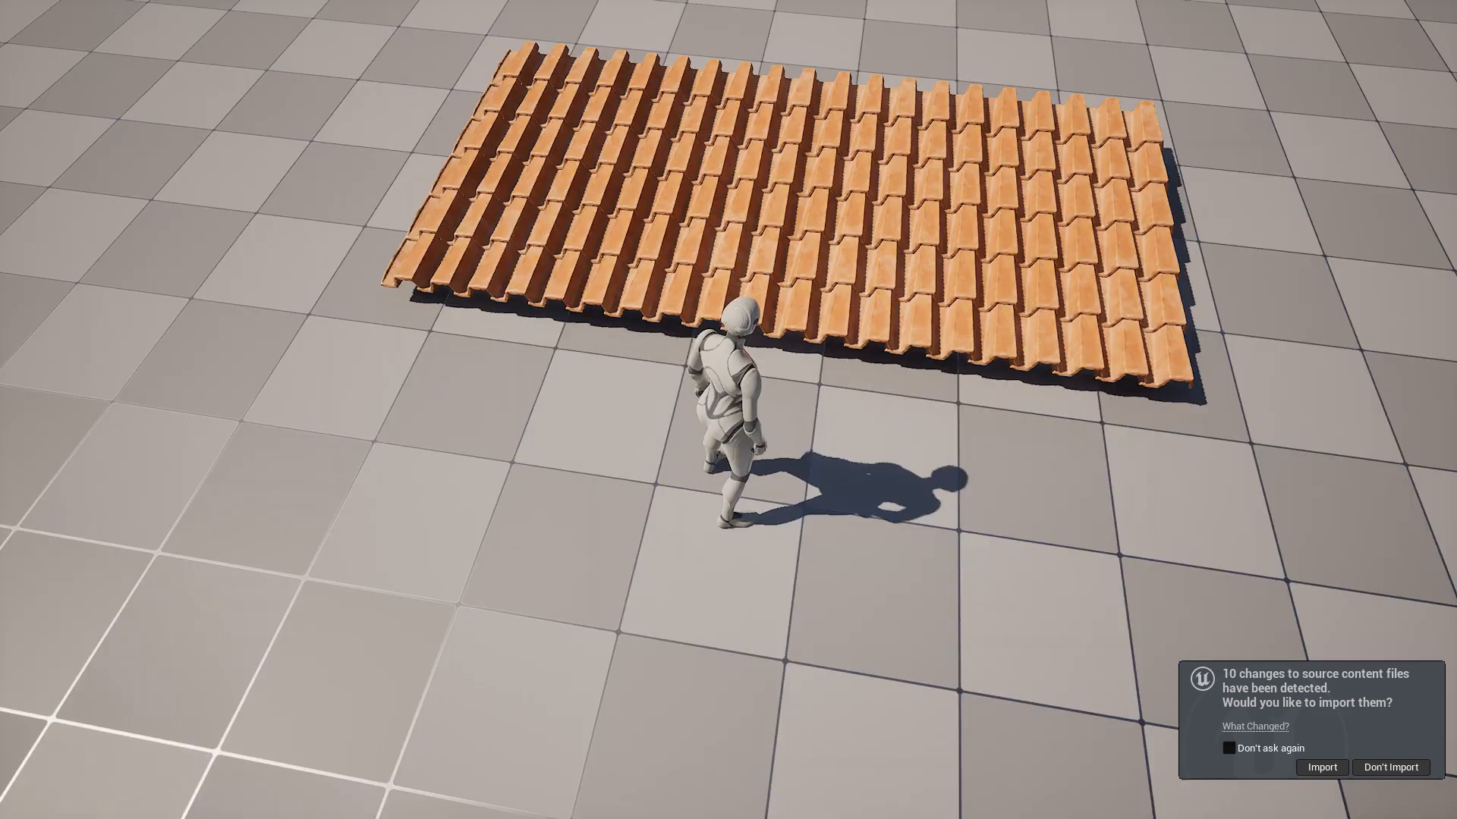
{"action": "key", "text": "w"}
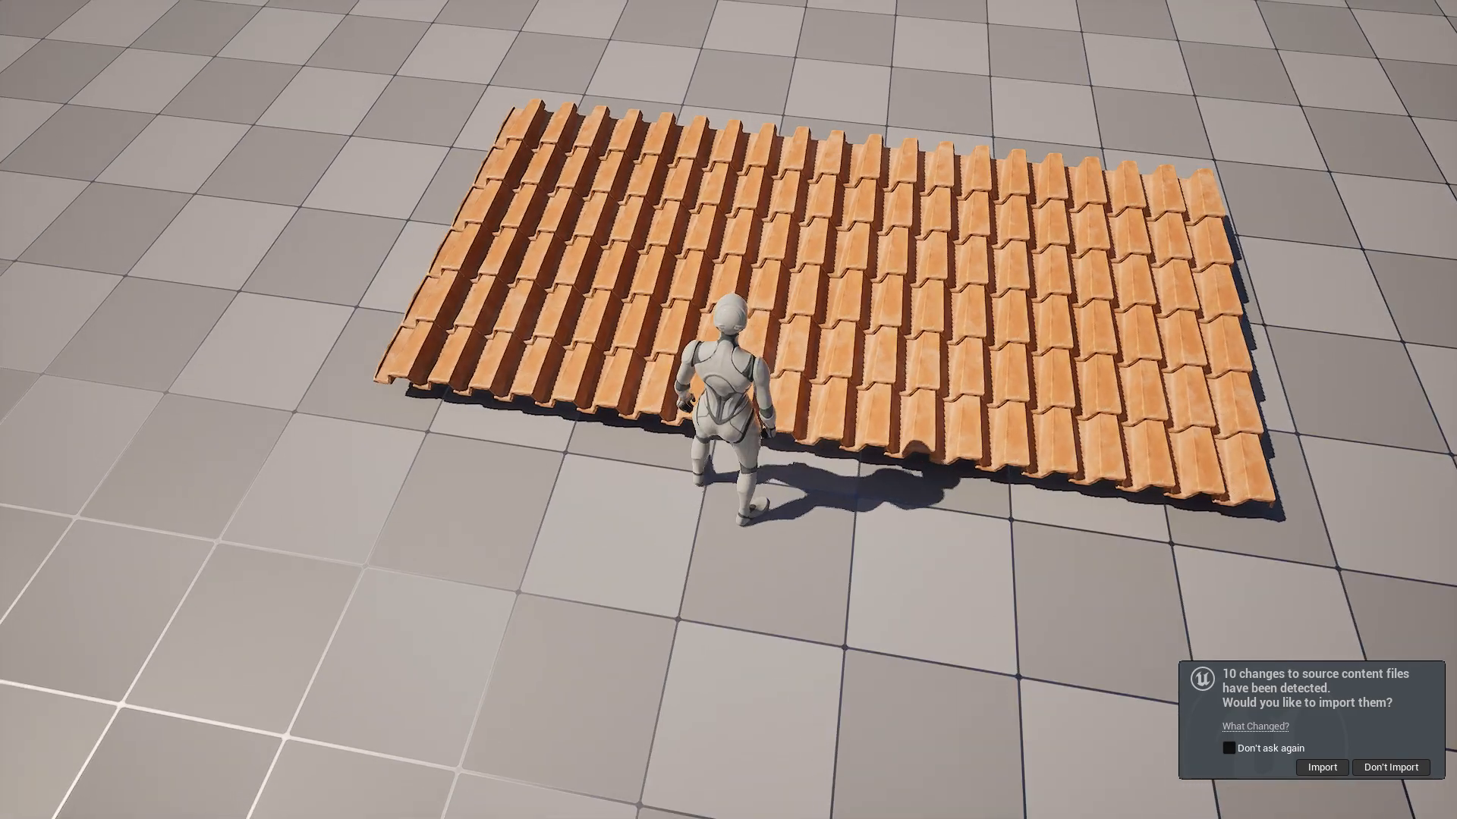
{"action": "key", "text": "a"}
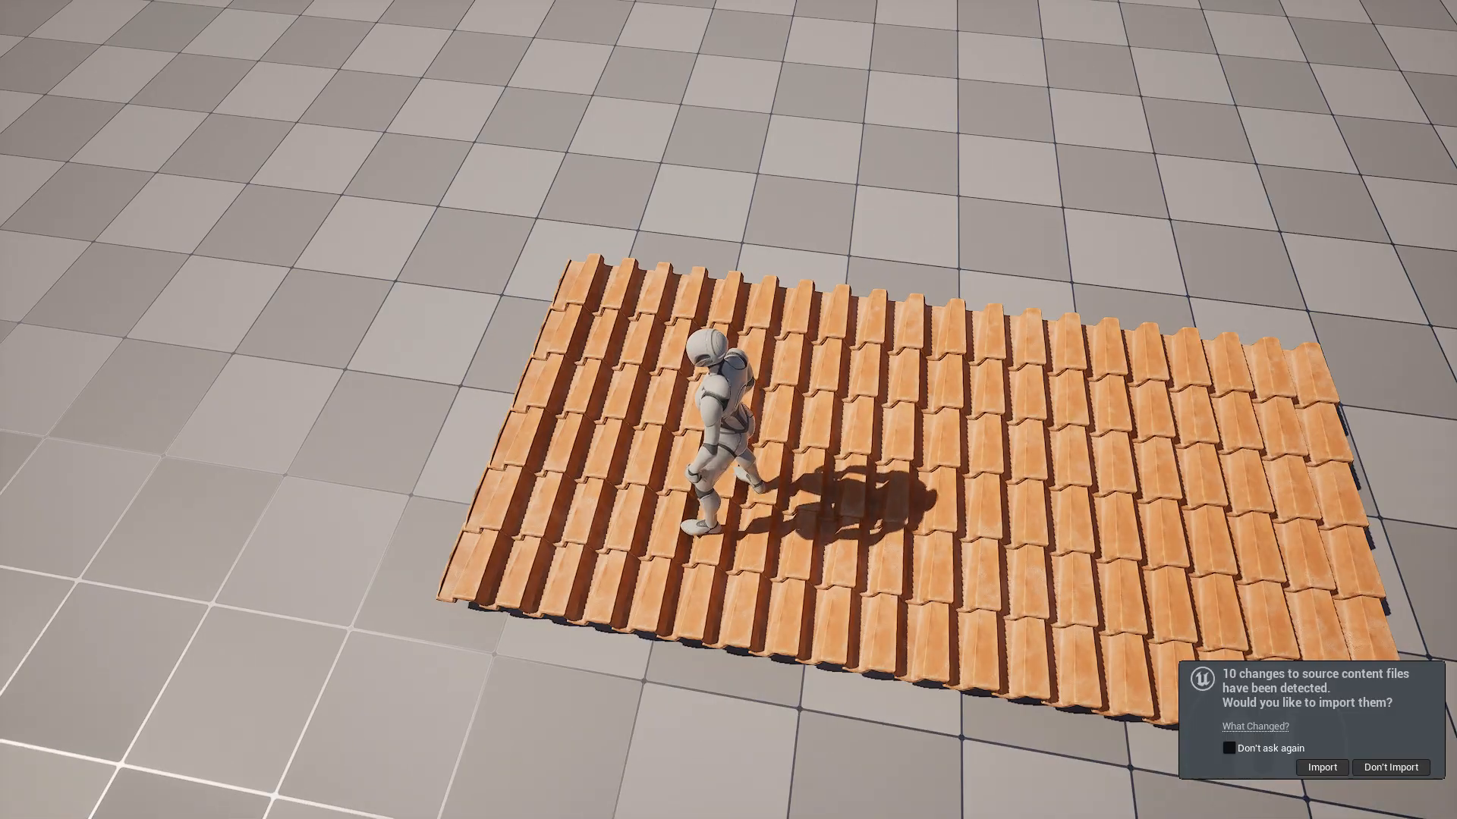
{"action": "key", "text": "w"}
{"action": "key", "text": "d"}
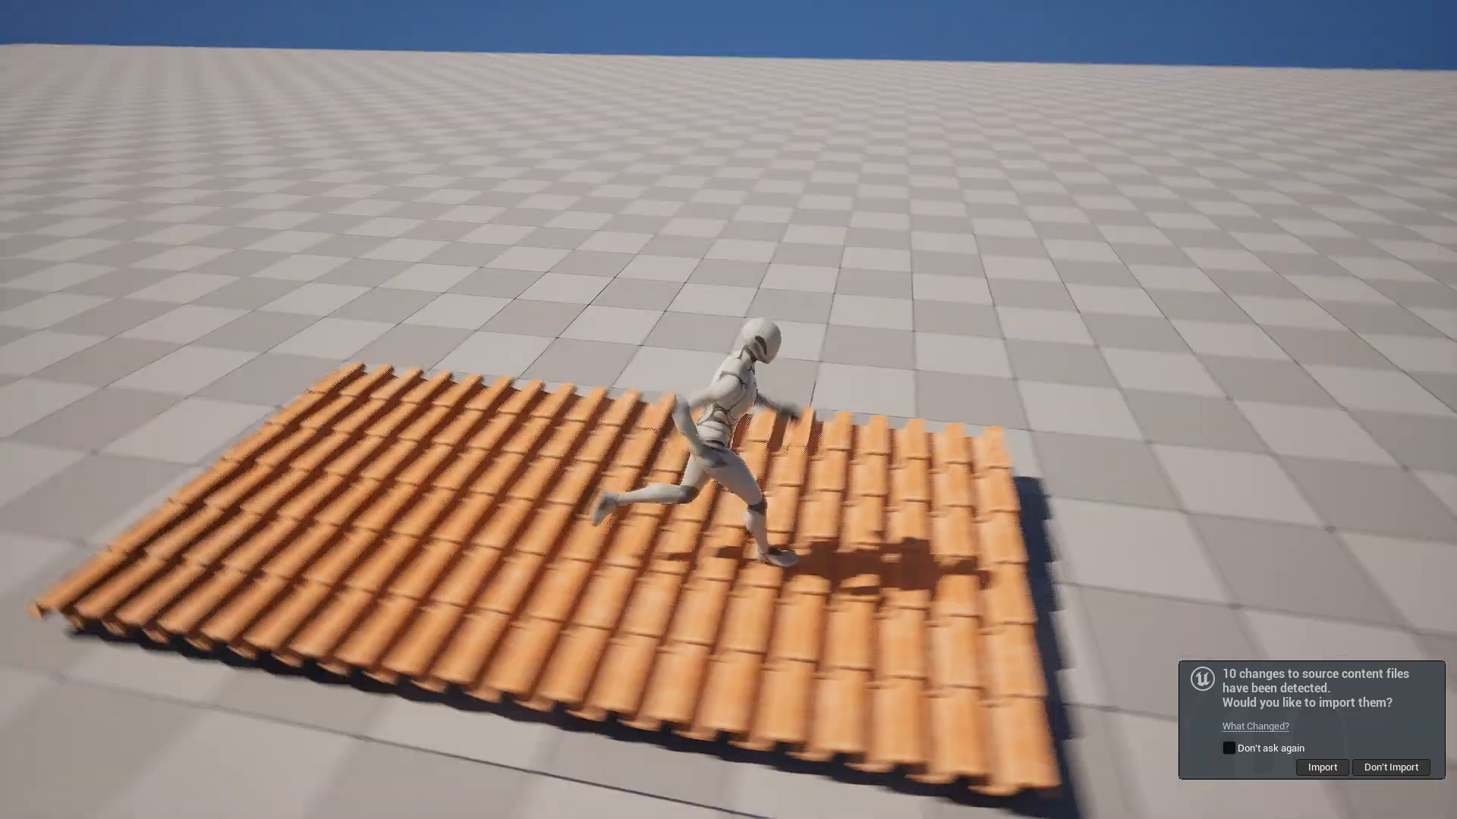
{"action": "key", "text": "w"}
{"action": "key", "text": "space"}
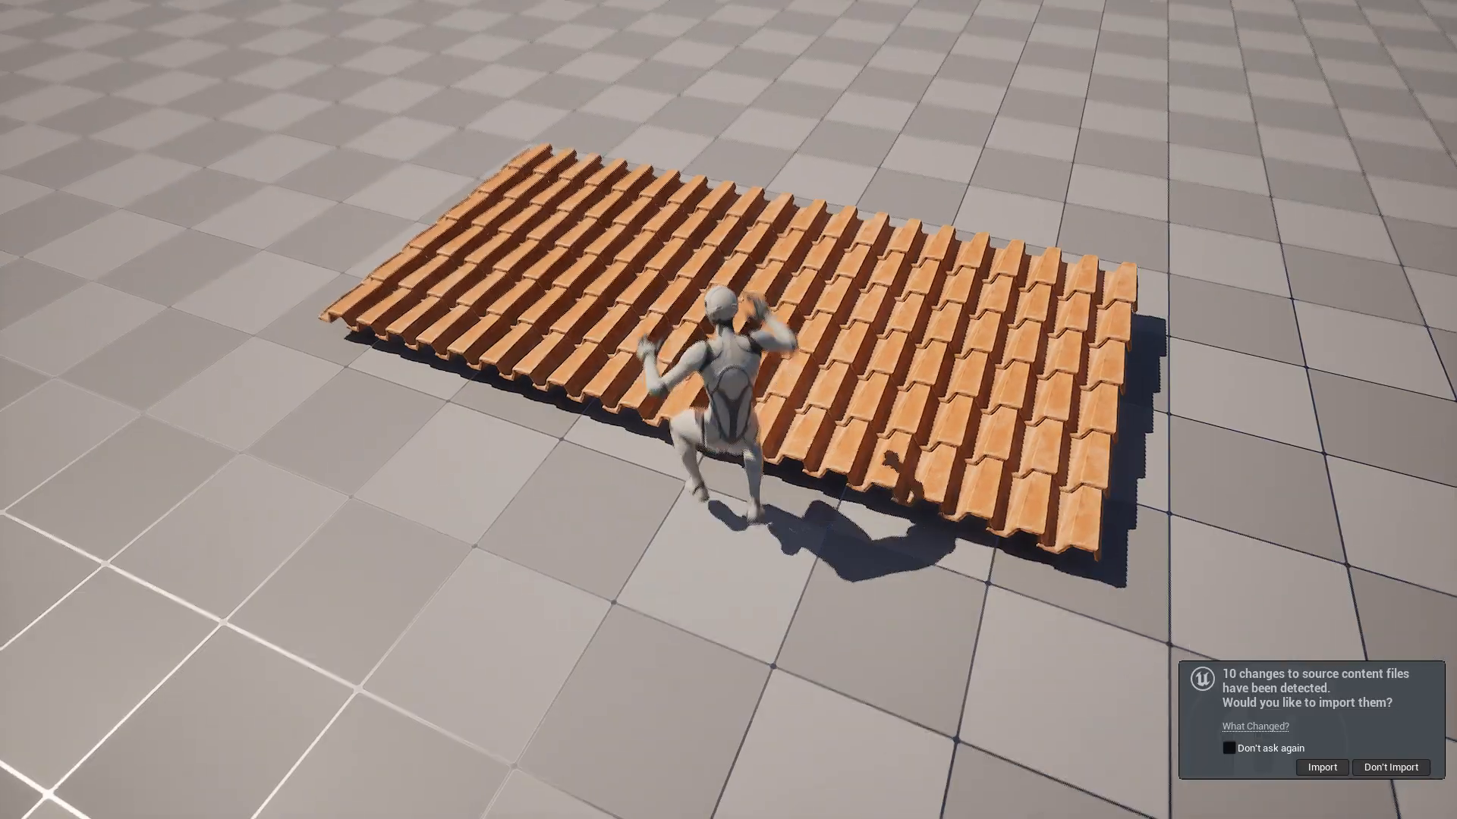
- Stop the play session, view both roofs from above and leave full screen
{"action": "key", "text": "Escape"}
{"action": "right_click_drag", "start_coordinate": [1115, 253], "coordinate": [1251, 254]}
{"action": "right_click_drag", "start_coordinate": [1056, 273], "coordinate": [982, 300]}
{"action": "key", "text": "s"}
{"action": "key", "text": "F11"}
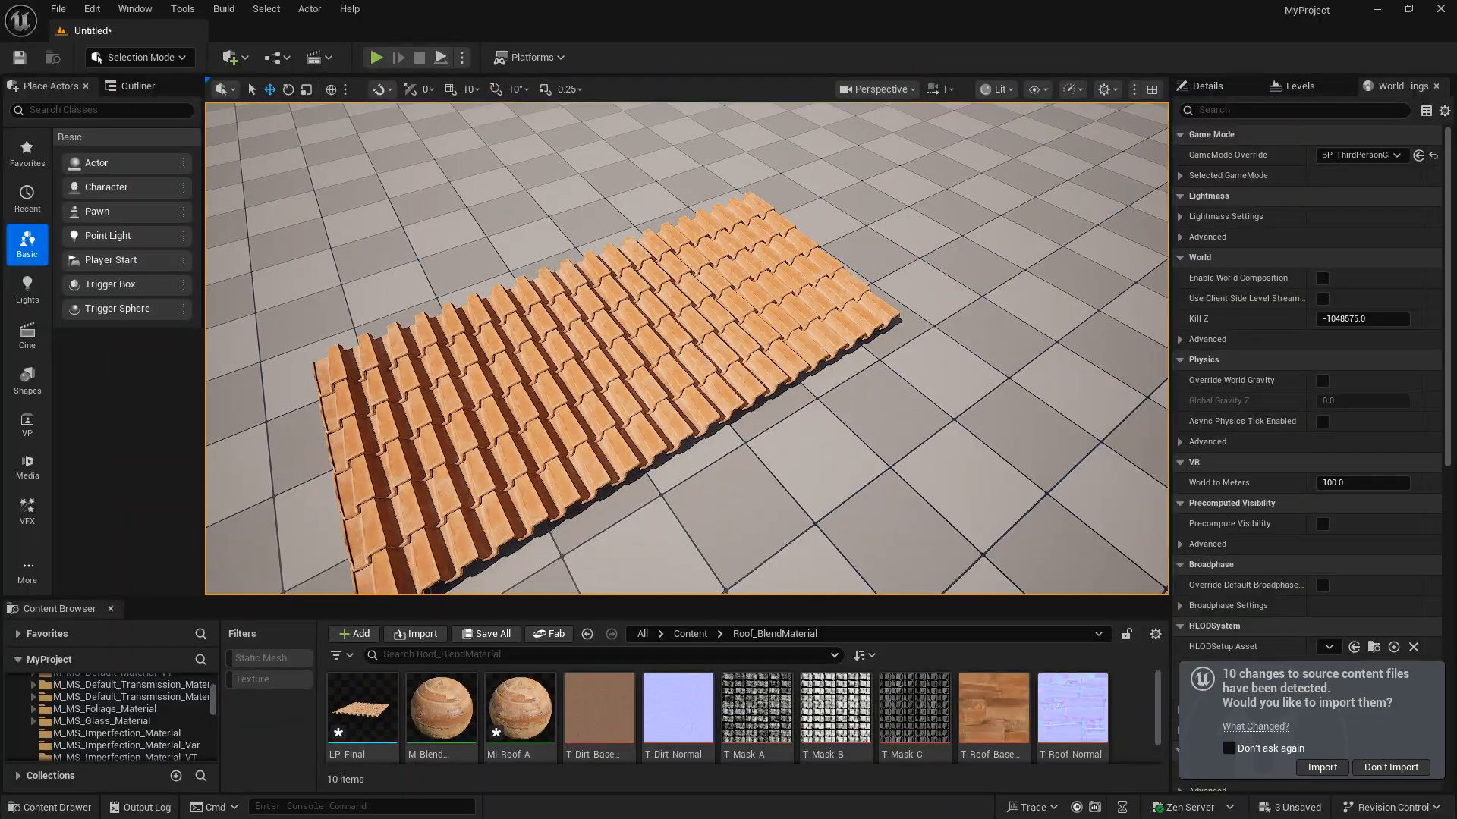
- Reopen MI_Roof_A and keep its window beside the roof in the level
{"action": "double_click", "coordinate": [520, 707]}
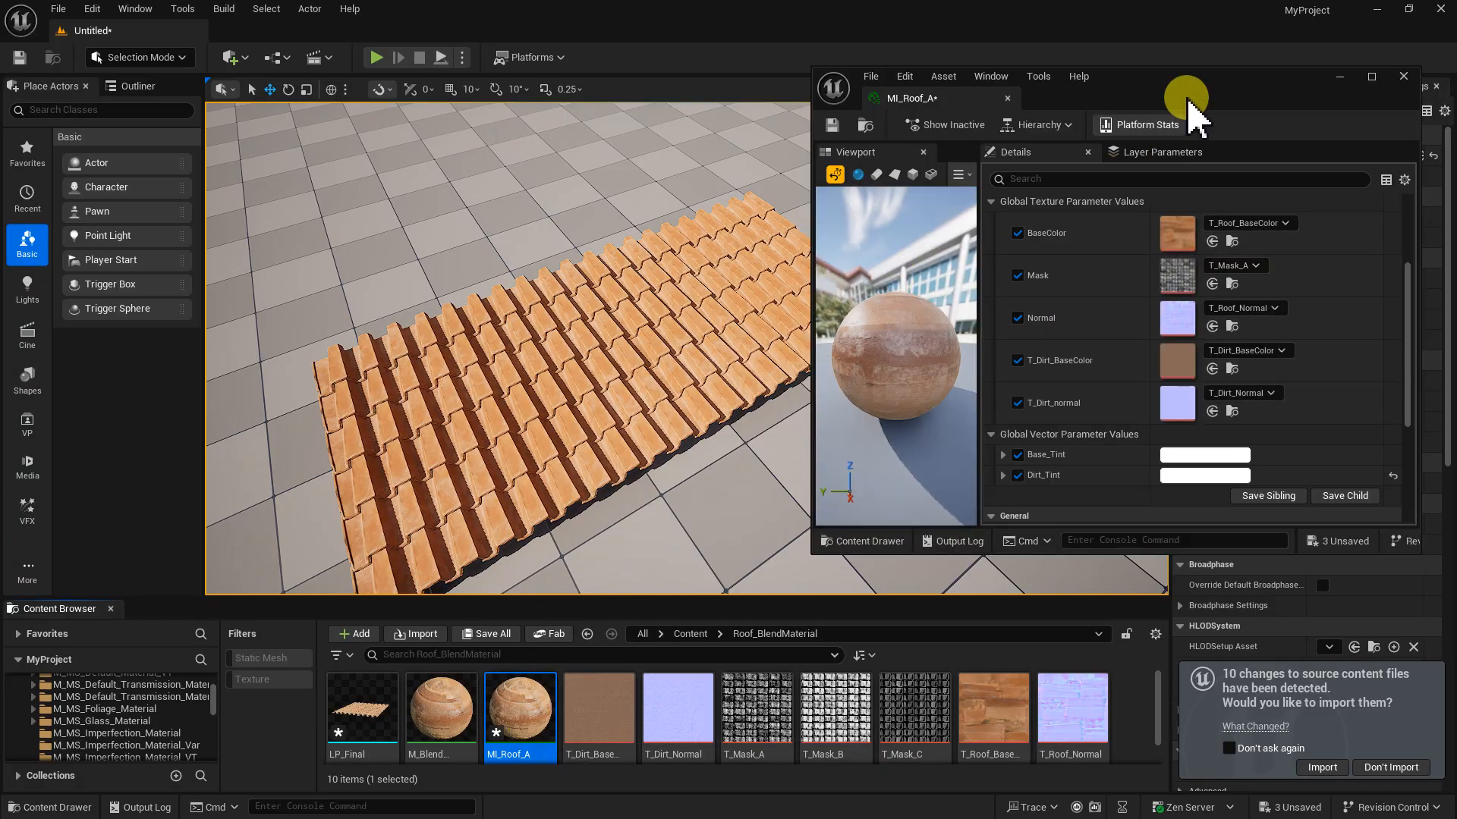
{"action": "left_click_drag", "start_coordinate": [1196, 90], "coordinate": [1197, 89]}
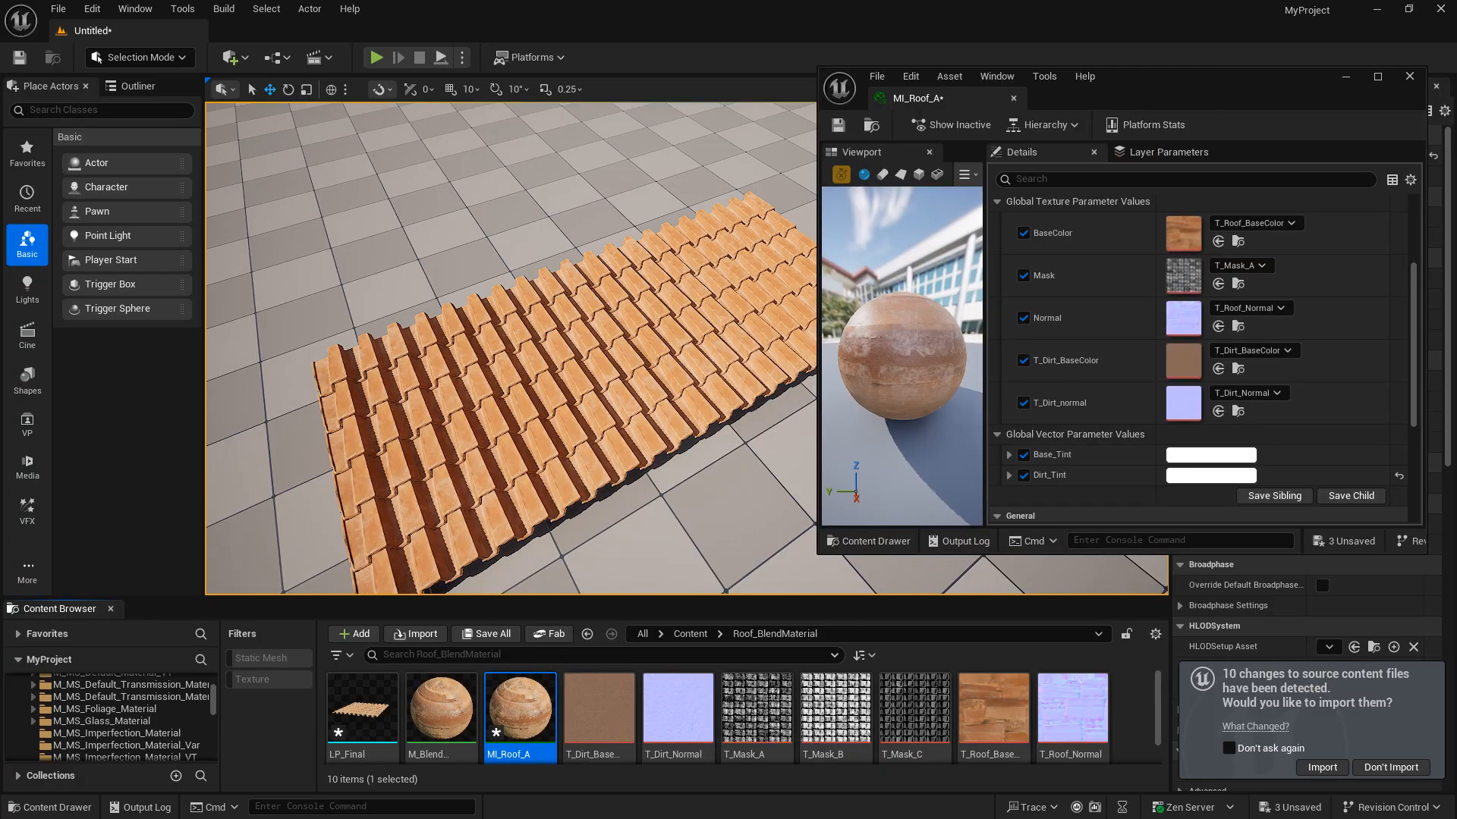
{"action": "left_click", "coordinate": [518, 354]}
{"action": "mouse_move", "coordinate": [567, 354]}
{"action": "right_mouse_down"}
{"action": "mouse_move", "coordinate": [547, 365]}
{"action": "mouse_move", "coordinate": [563, 372]}
{"action": "mouse_move", "coordinate": [568, 354]}
{"action": "right_mouse_up"}
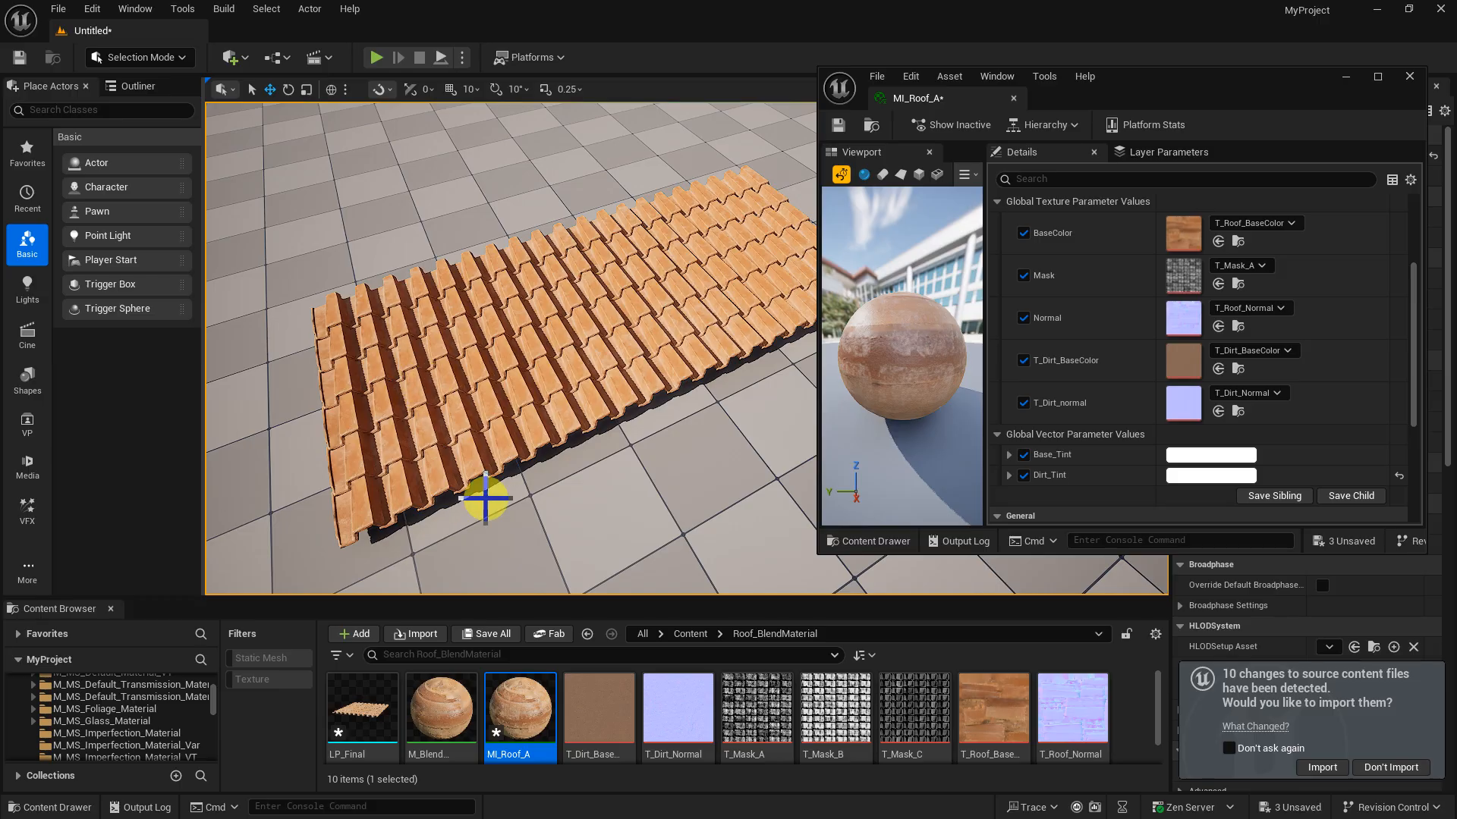
- Open M_BlendMaterial, move its window fully into view and show the mask and normal nodes of its graph
{"action": "double_click", "coordinate": [448, 702]}
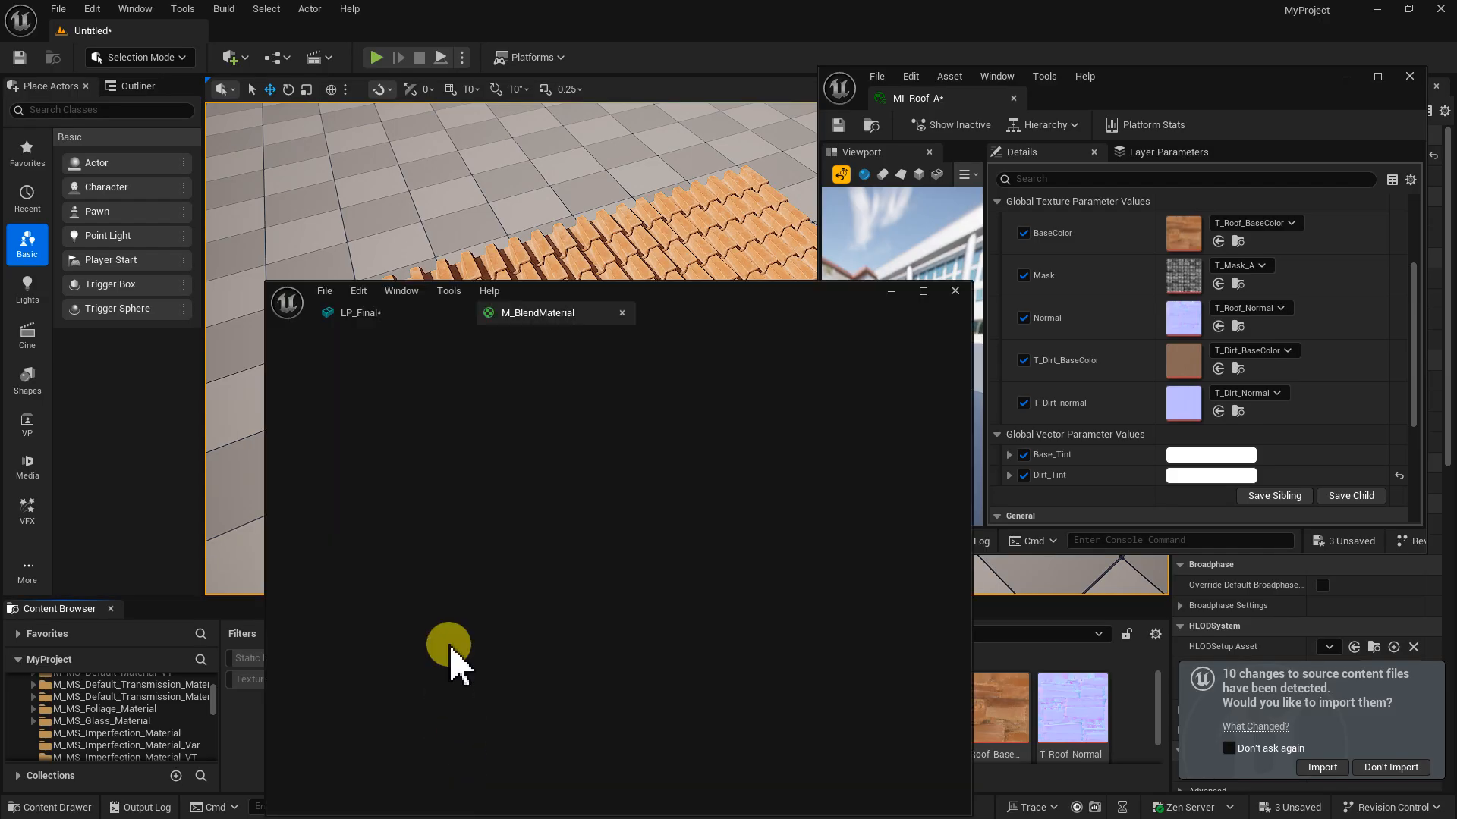
{"action": "left_click_drag", "start_coordinate": [748, 302], "coordinate": [846, 199]}
{"action": "scroll", "coordinate": [949, 493], "scroll_direction": "down", "scroll_amount": 3}
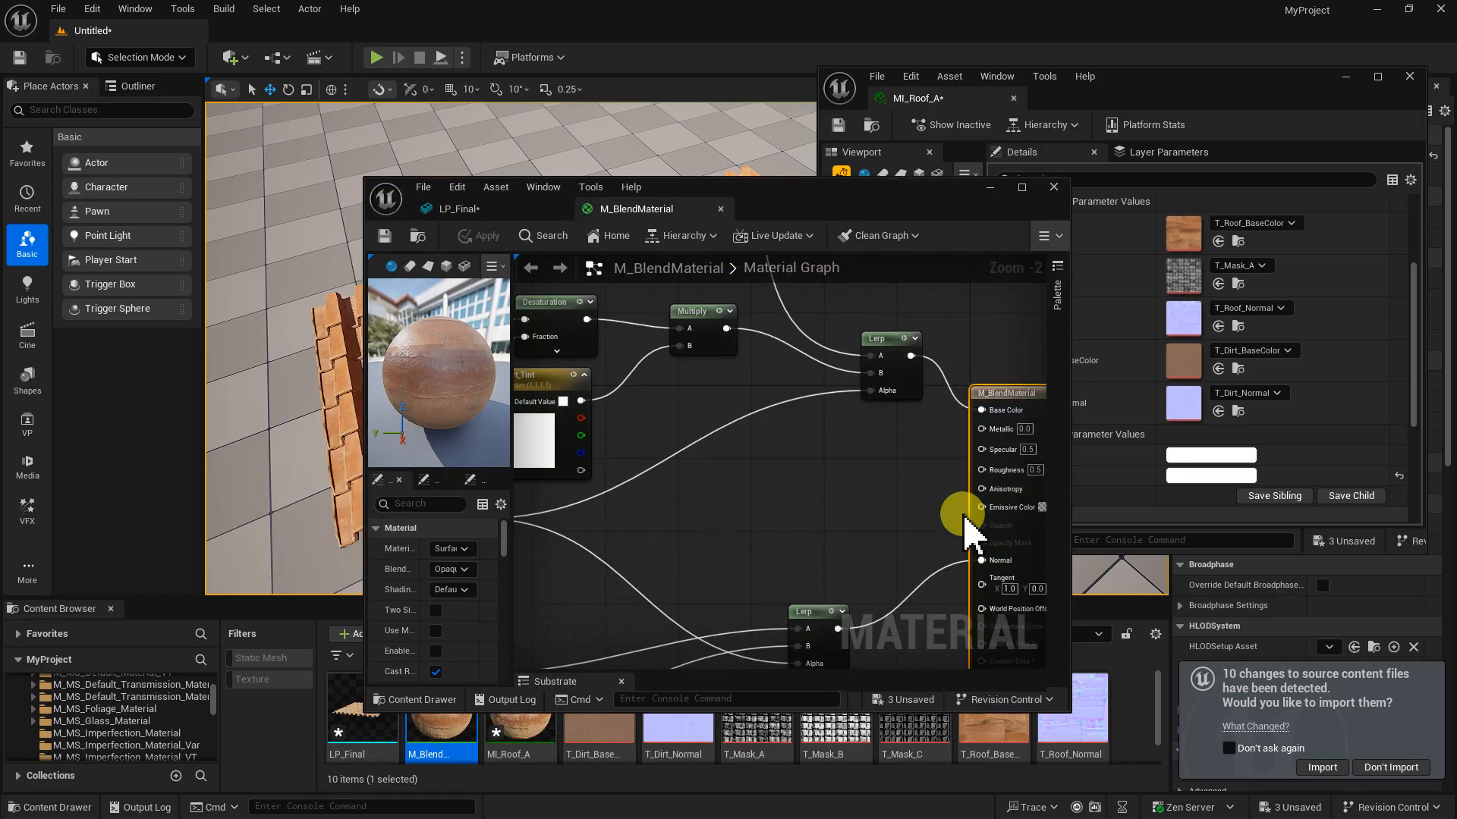
{"action": "right_click_drag", "start_coordinate": [663, 603], "coordinate": [650, 524]}
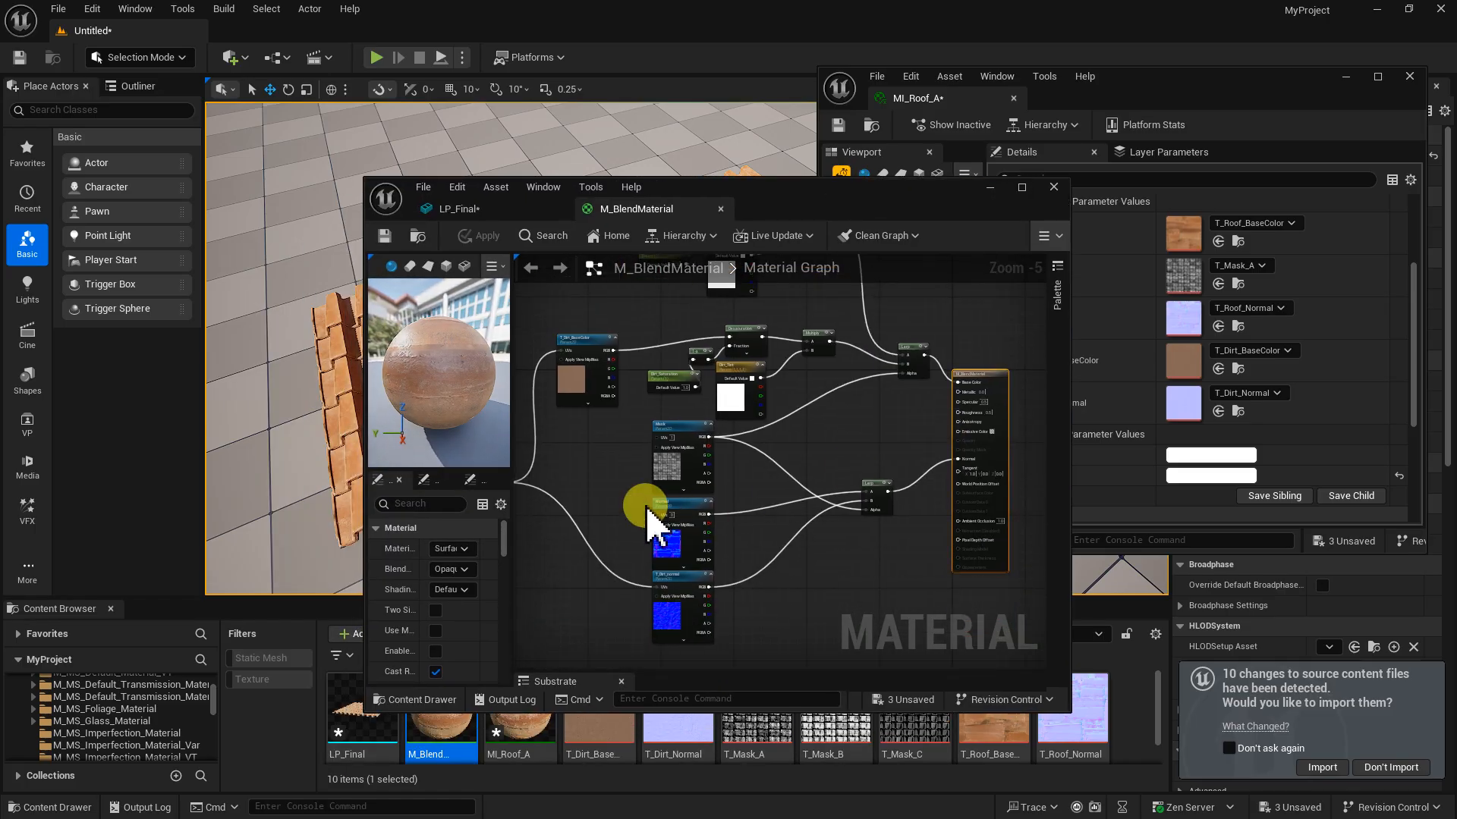